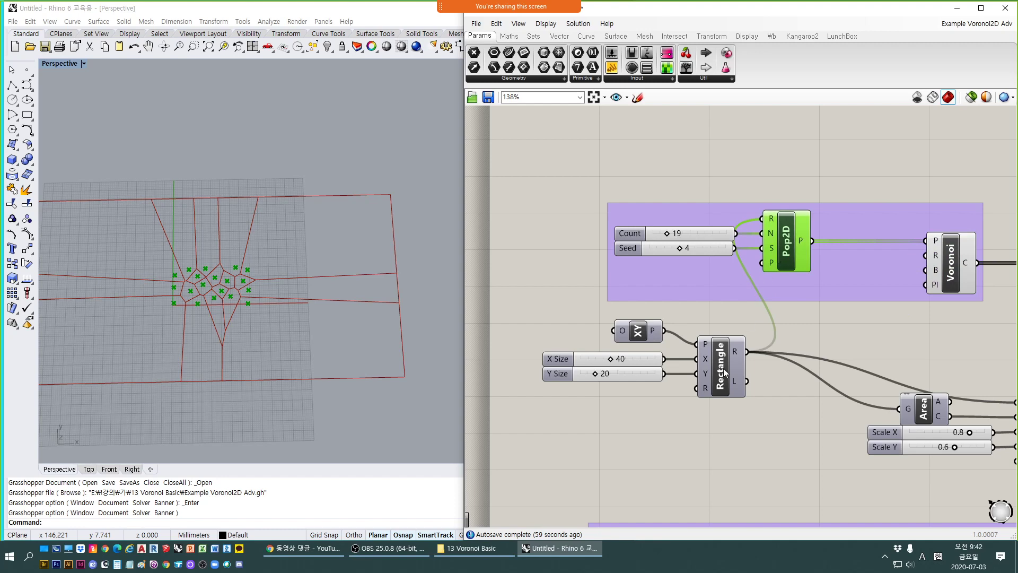
Connect the R output of the Rectangle component to the B (boundary) input of the Voronoi component.
left_click(724, 368)
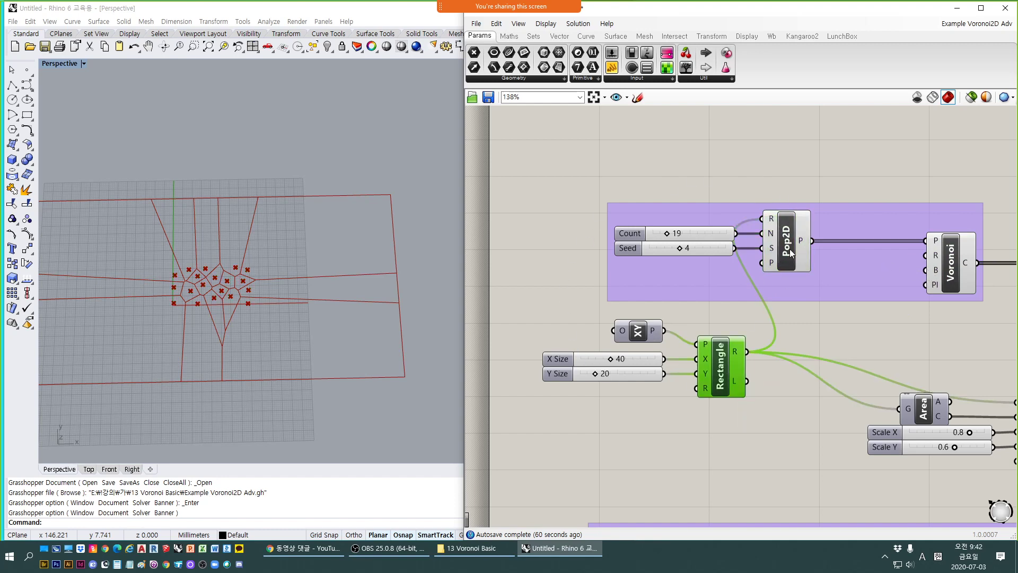
right_click_drag(258, 248, 261, 238)
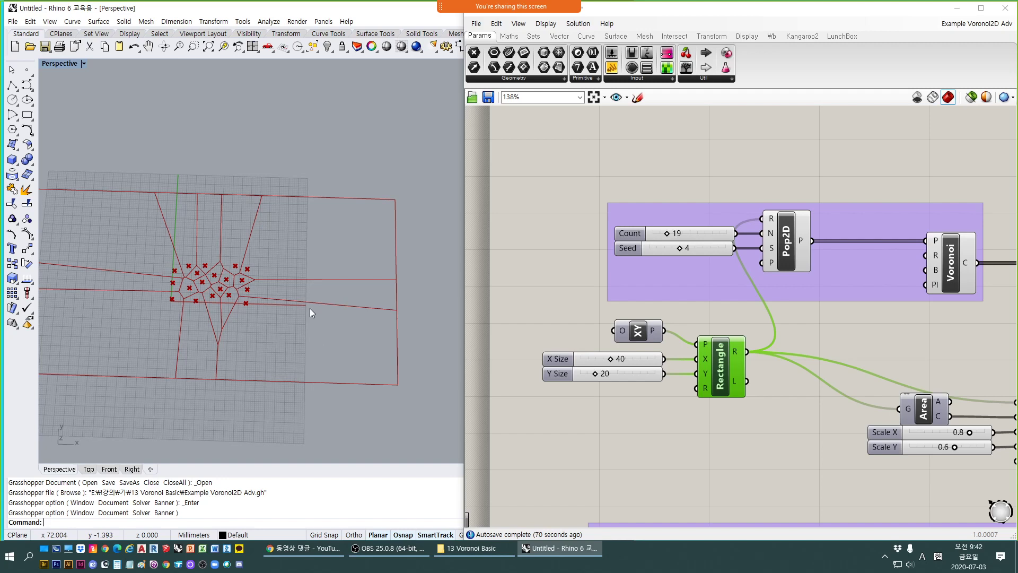
right_click_drag(773, 323, 728, 318)
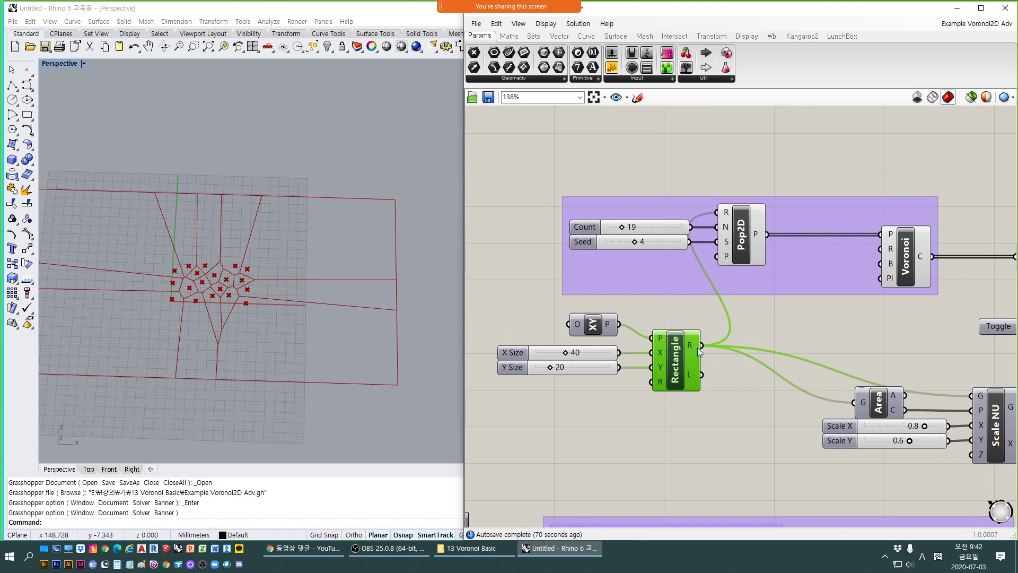
left_click_drag(704, 346, 880, 263)
right_click_drag(257, 336, 245, 335)
scroll(220, 295, "up", 7)
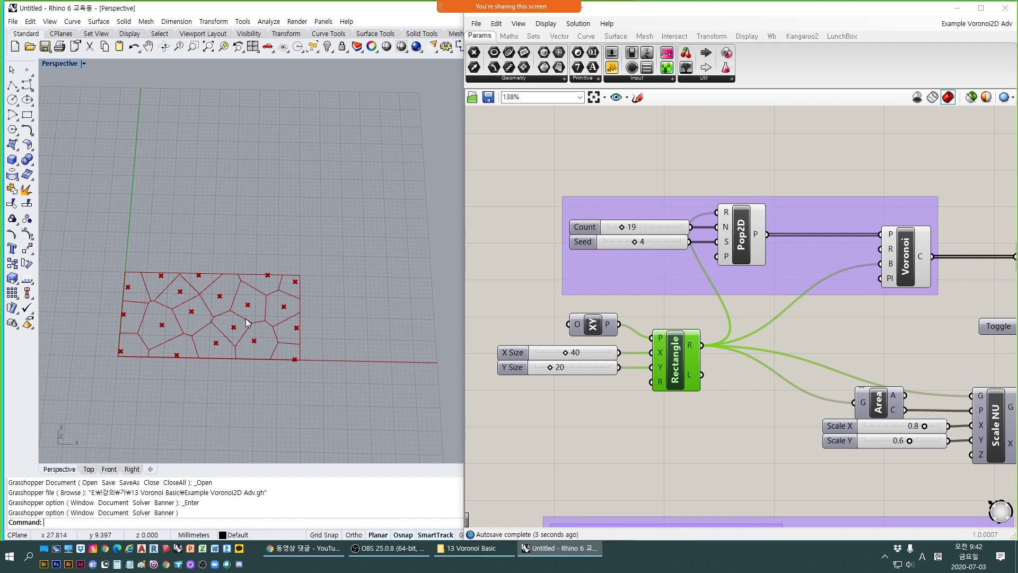
Examine the rectangle-bounded Voronoi cells and their points in the Perspective viewport, along with the components that generate them.
left_click_drag(482, 162, 981, 407)
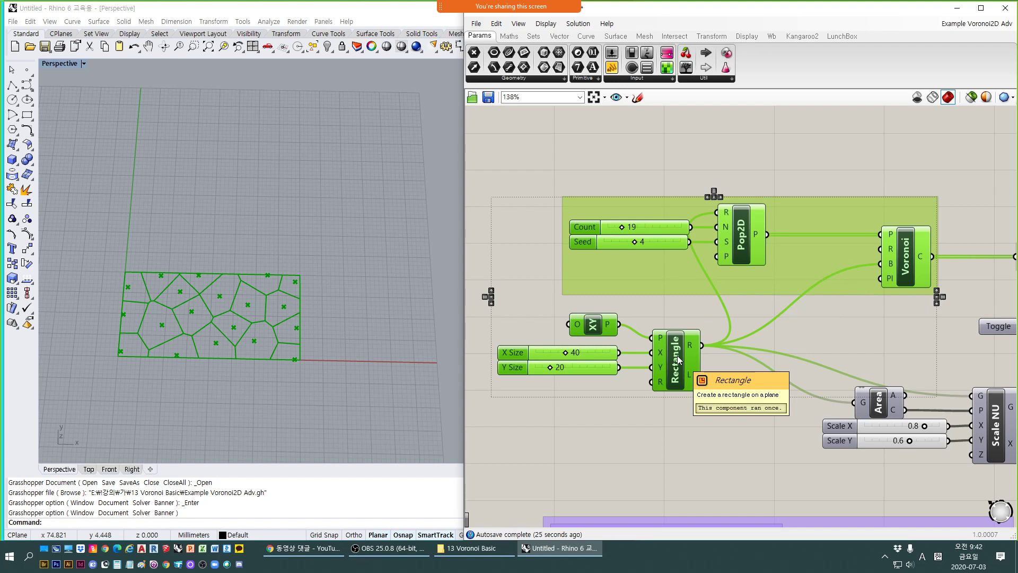
left_click(767, 328)
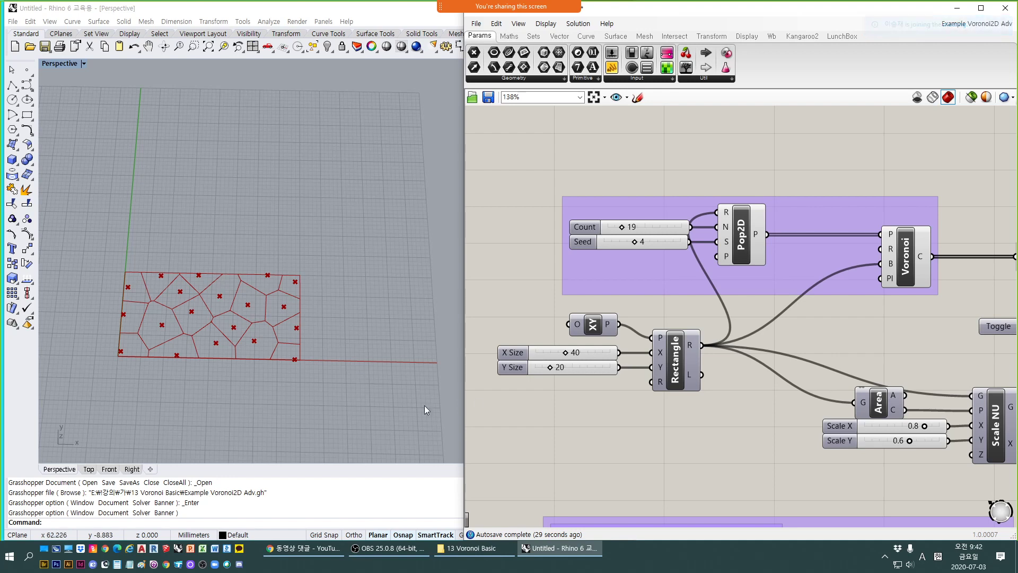
mouse_move(773, 328)
right_mouse_down()
mouse_move(750, 334)
mouse_move(763, 340)
right_mouse_up()
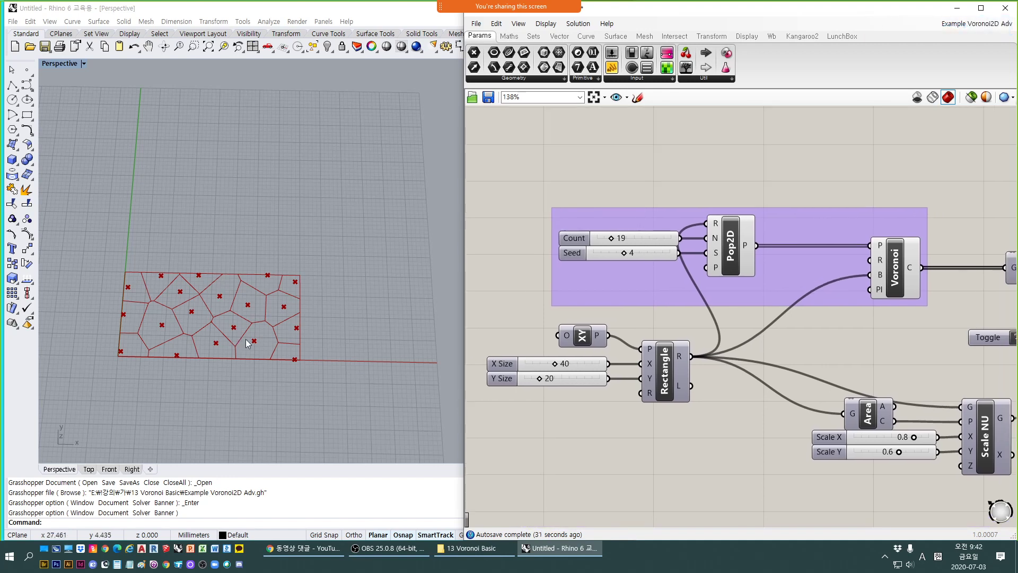
right_click_drag(898, 327, 752, 366)
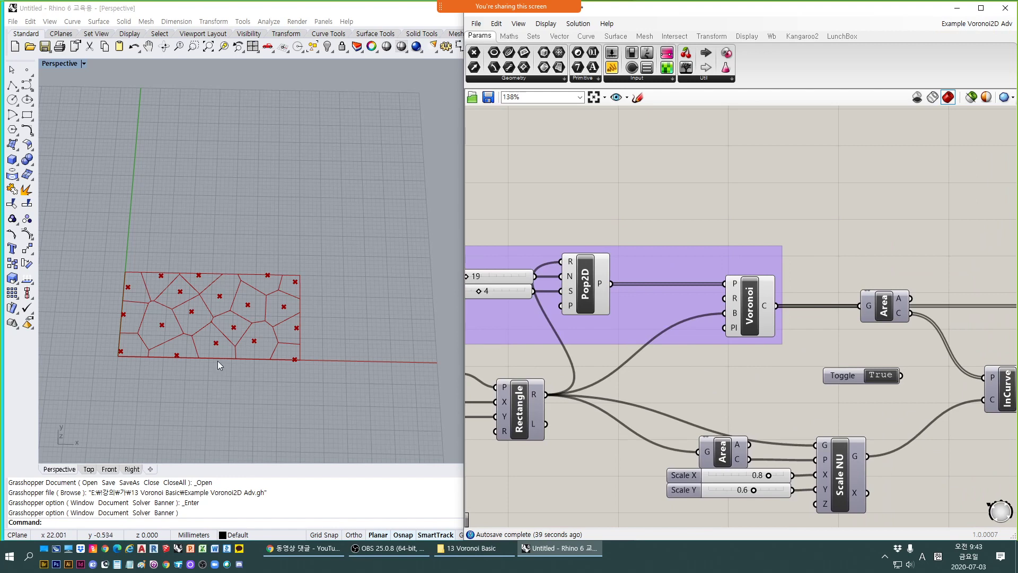
right_click_drag(218, 360, 288, 338)
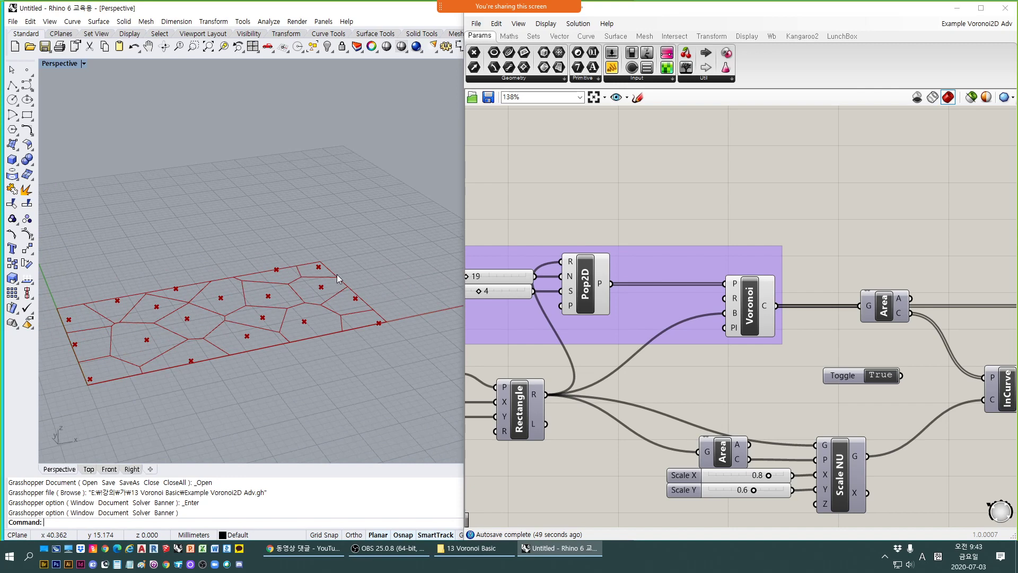
right_click_drag(335, 276, 269, 345)
scroll(210, 306, "down", 5)
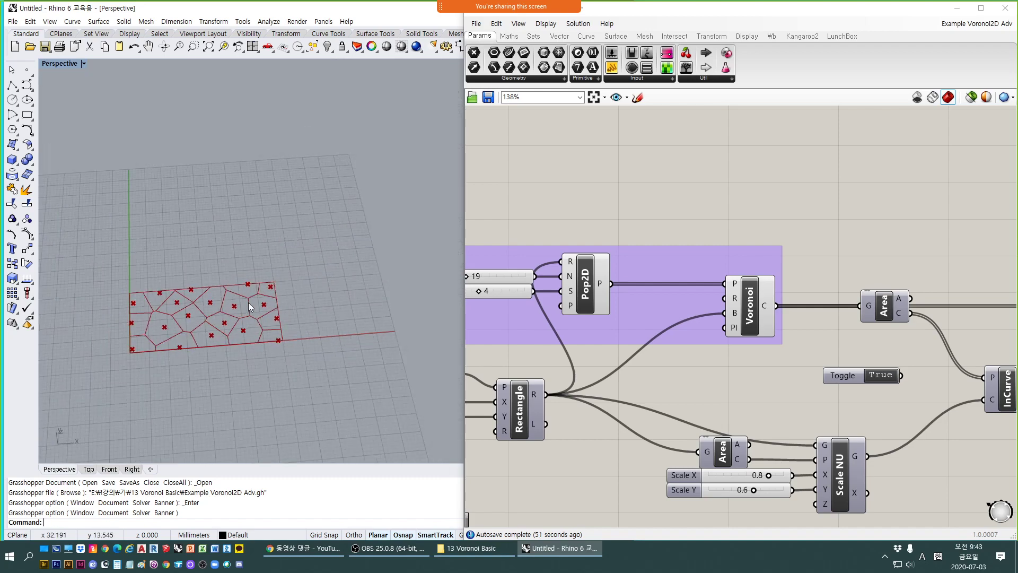
right_click_drag(249, 305, 208, 319)
scroll(139, 287, "up", 6)
mouse_move(141, 309)
right_mouse_down()
mouse_move(160, 327)
mouse_move(136, 315)
right_mouse_up()
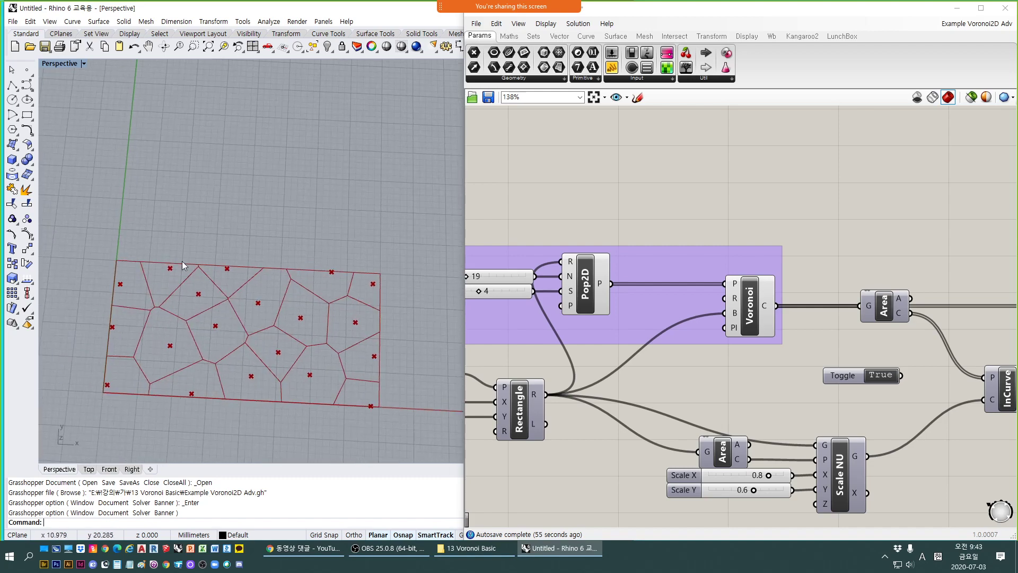
right_click_drag(161, 263, 192, 271)
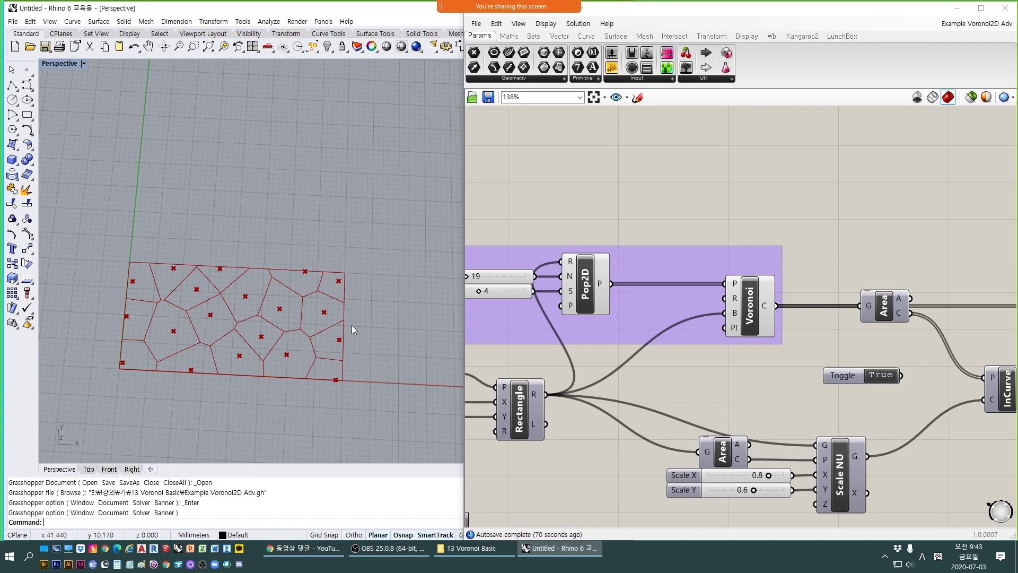
right_click_drag(207, 383, 143, 291)
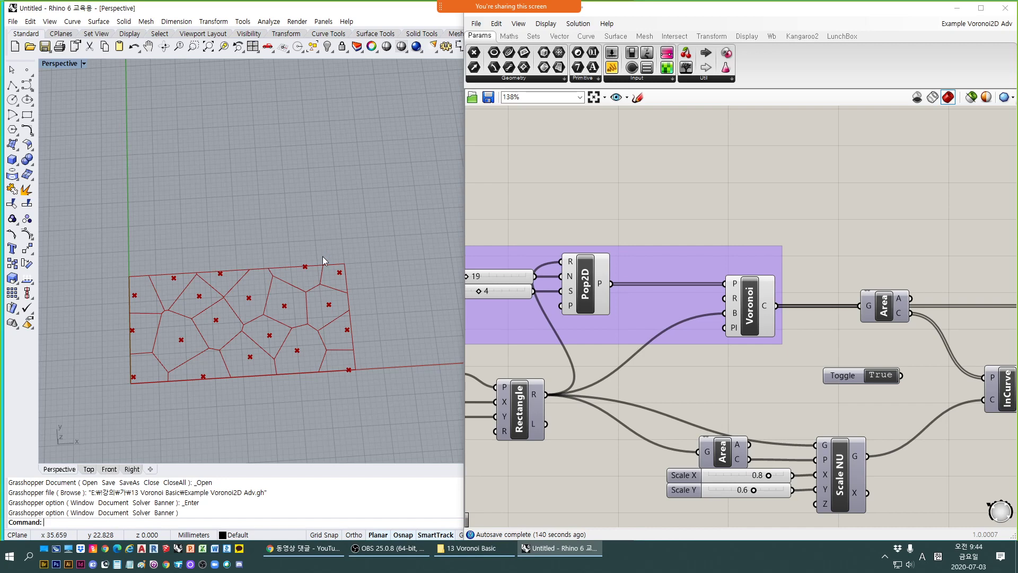
Highlight the Scale NU component's output and examine the scaled-down rectangle over the Voronoi cells.
right_click_drag(706, 380, 691, 330)
left_click(820, 417)
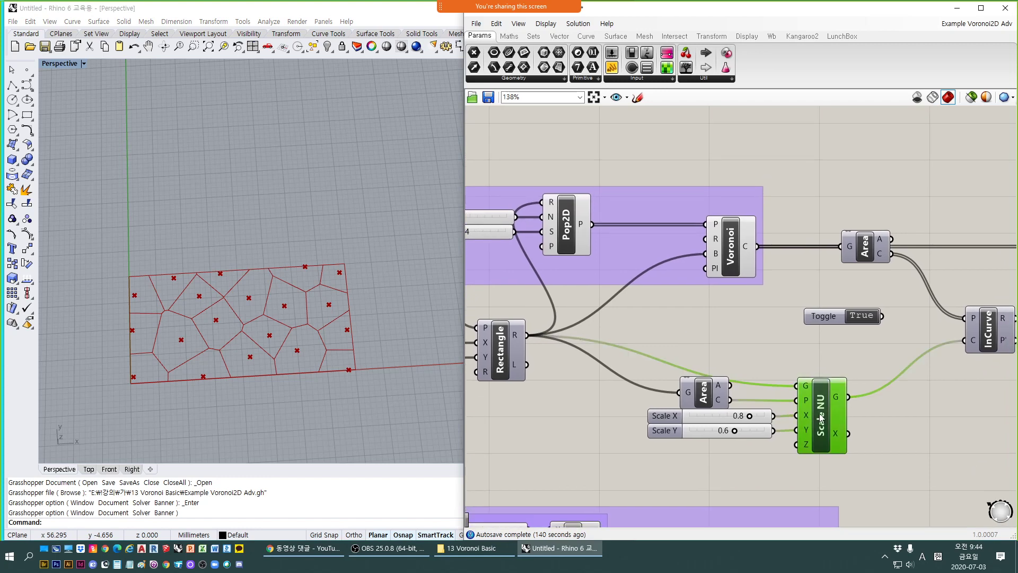
scroll(181, 327, "up", 5)
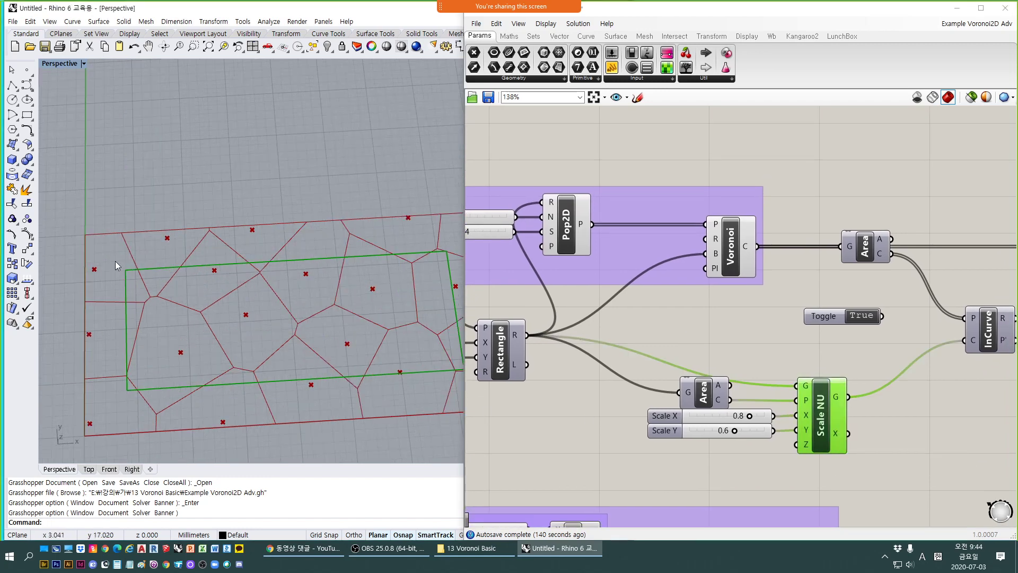
scroll(115, 261, "down", 1)
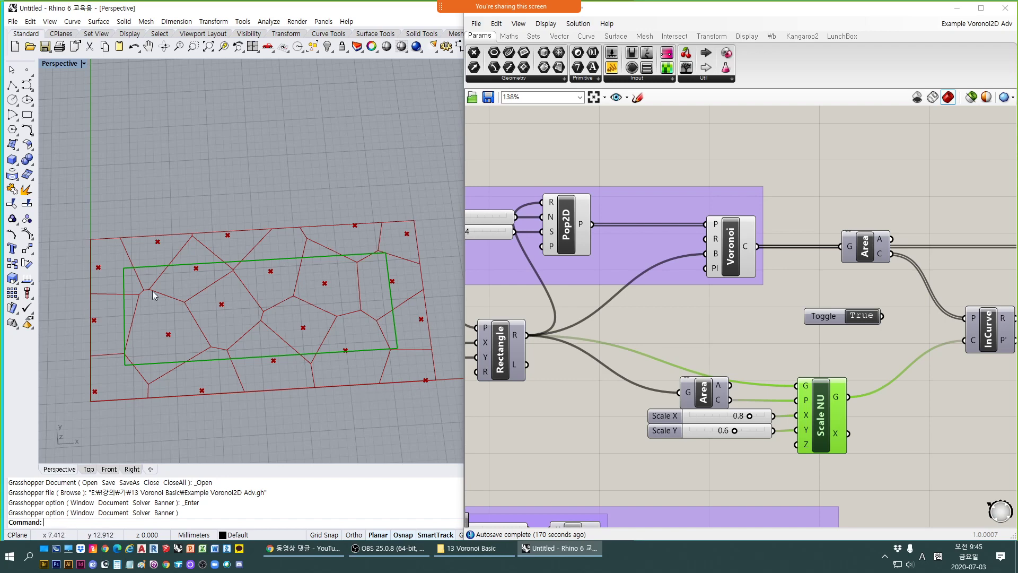
left_click(812, 414)
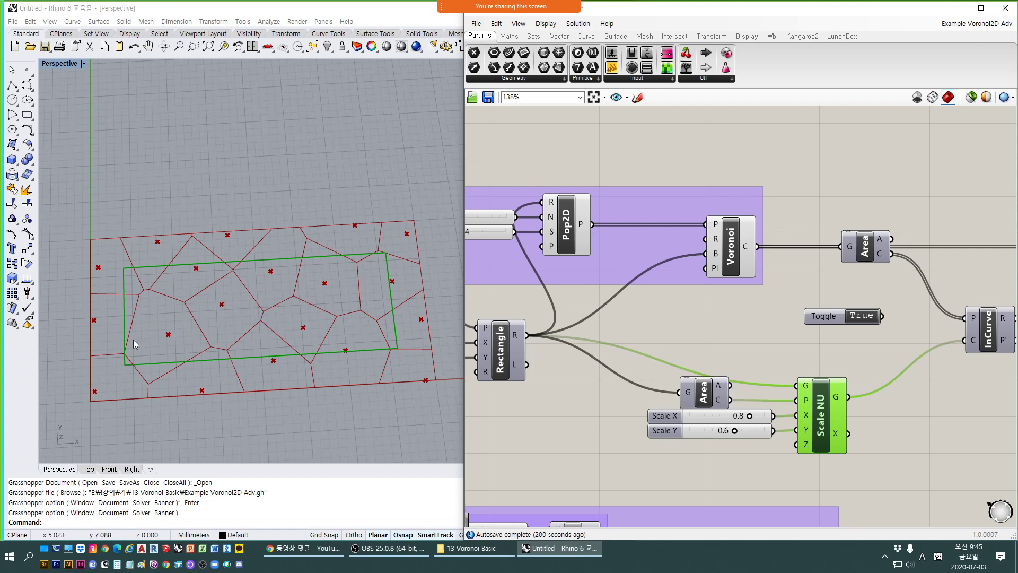
Turn on the preview of the rectangle's Area centroid and hide the preview of the Pop2D points.
left_click(711, 401)
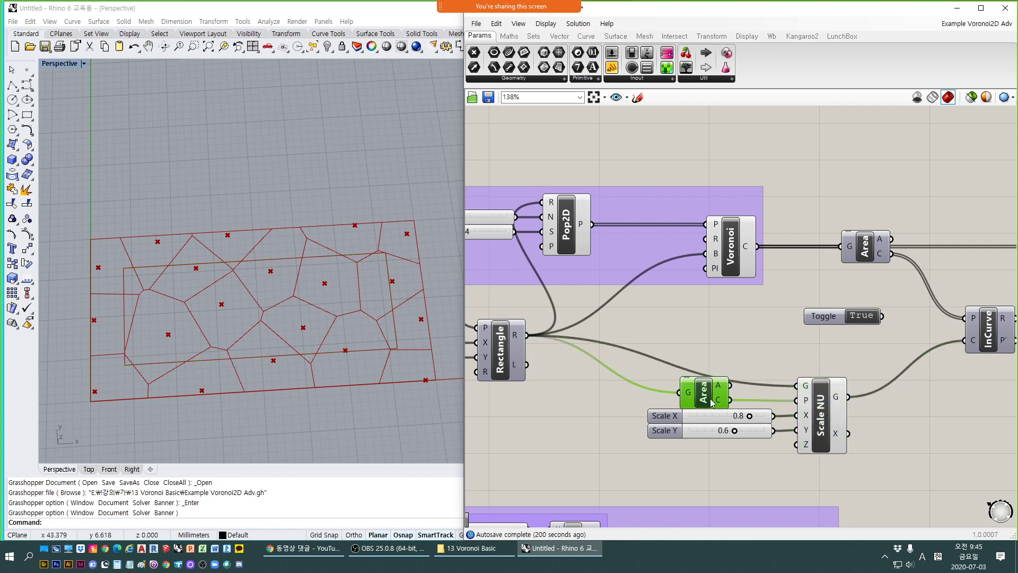
left_click(565, 229)
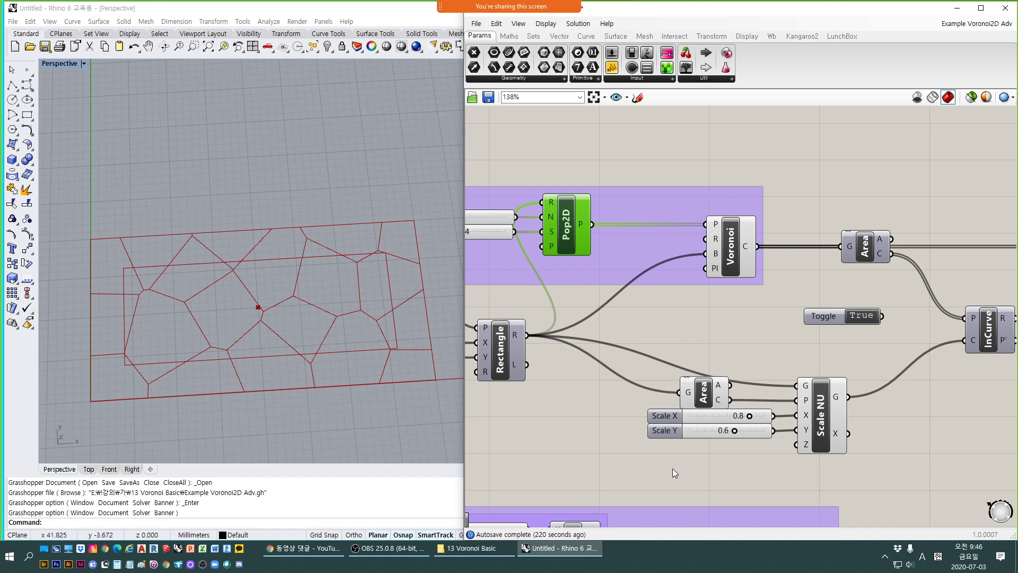
left_click(703, 393)
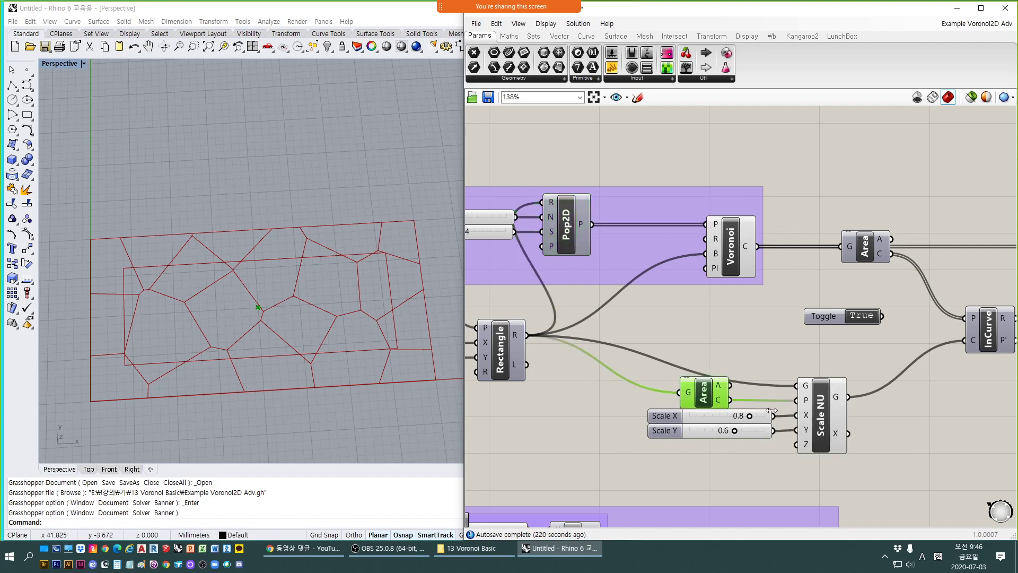
Compare the scaled rectangle from Scale NU with the Voronoi cells by selecting the components that produce them.
left_click(823, 411)
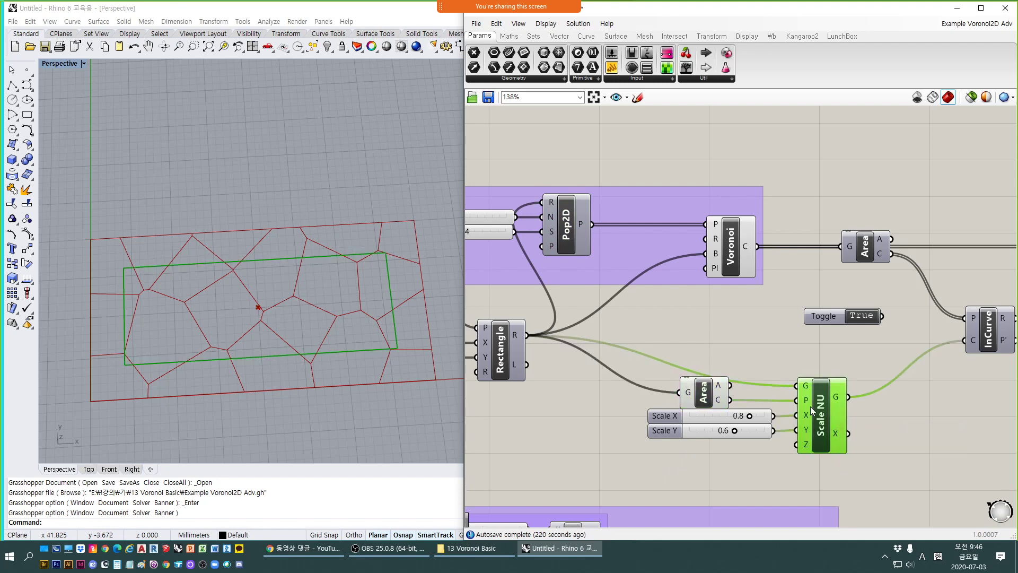
left_click(776, 358)
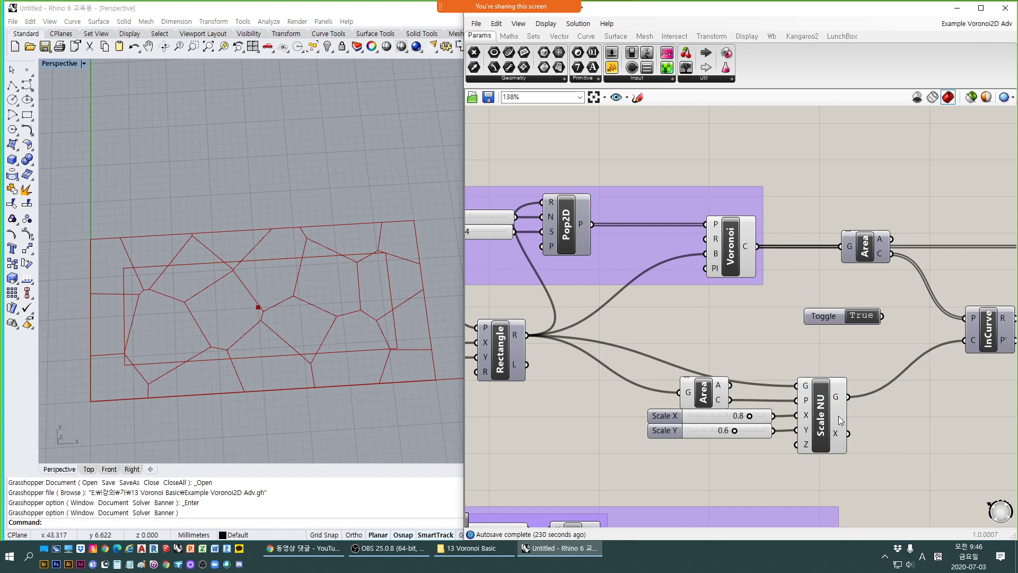
left_click(734, 266)
left_click(737, 345)
left_click(816, 422)
right_click_drag(850, 367, 821, 367)
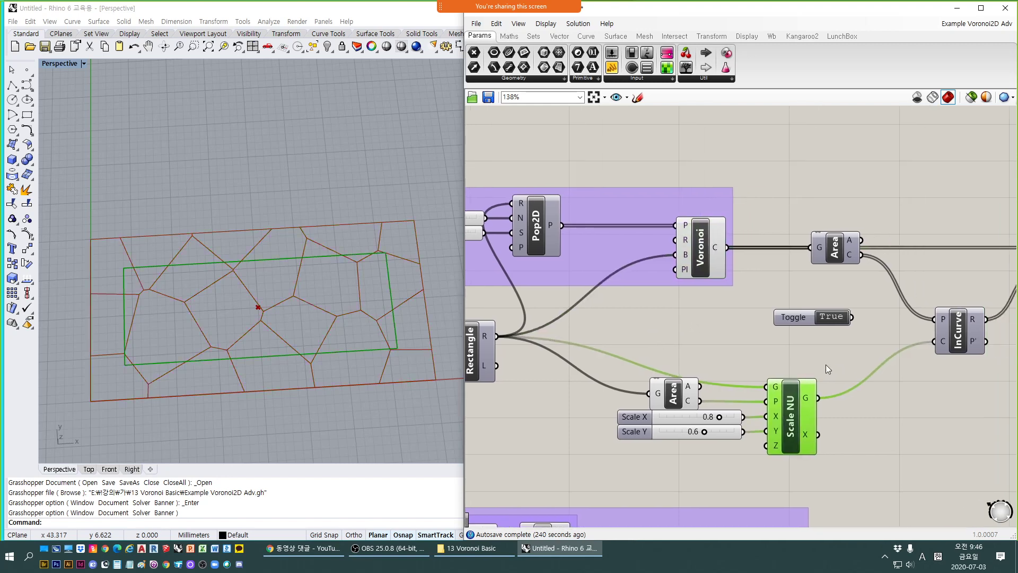
Search the component library for "Point in Brep" from an empty spot above the cells' Area component.
right_click_drag(826, 364, 748, 419)
left_click(805, 239)
double_click(805, 238)
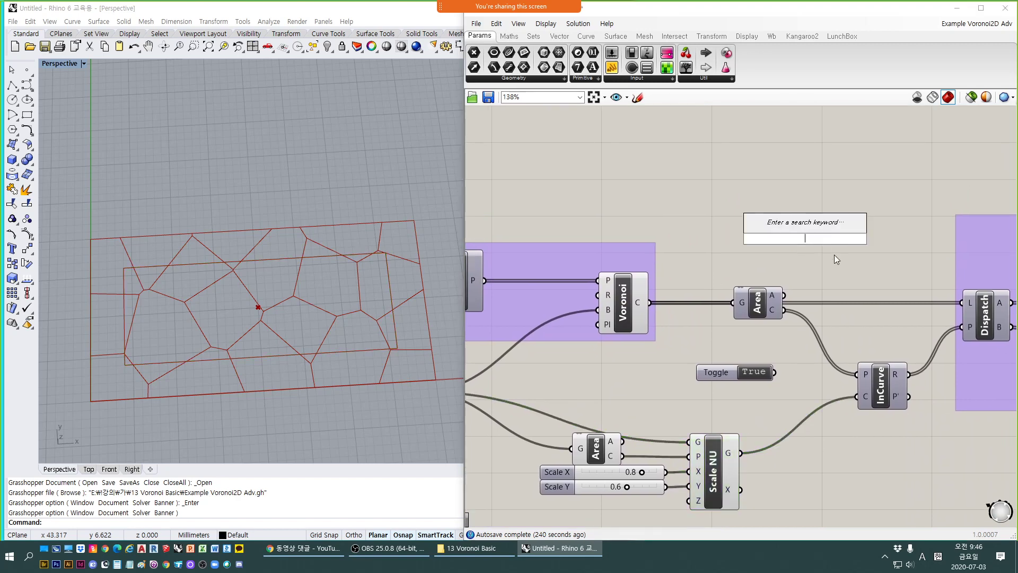
type("Poin")
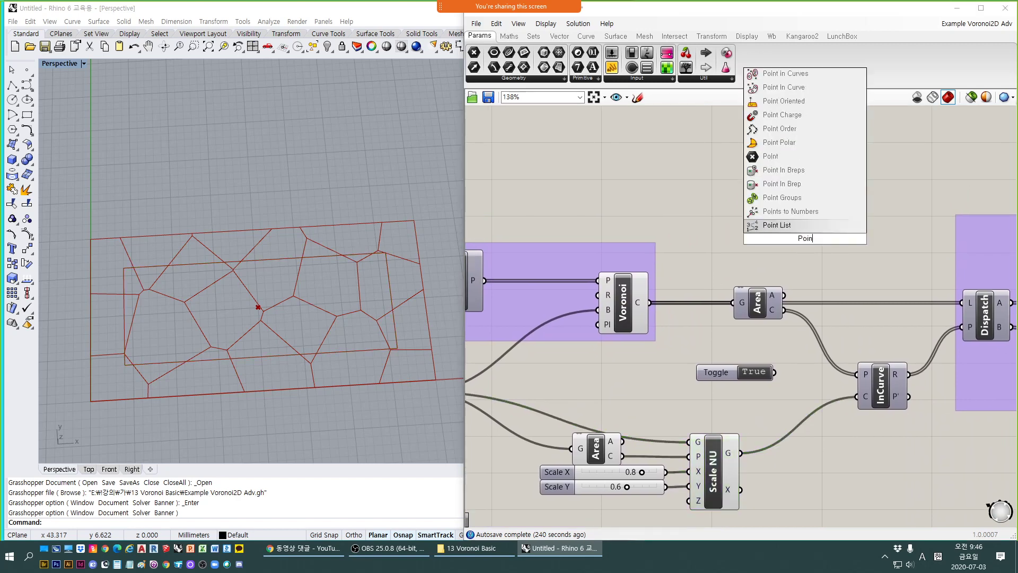
type("t in")
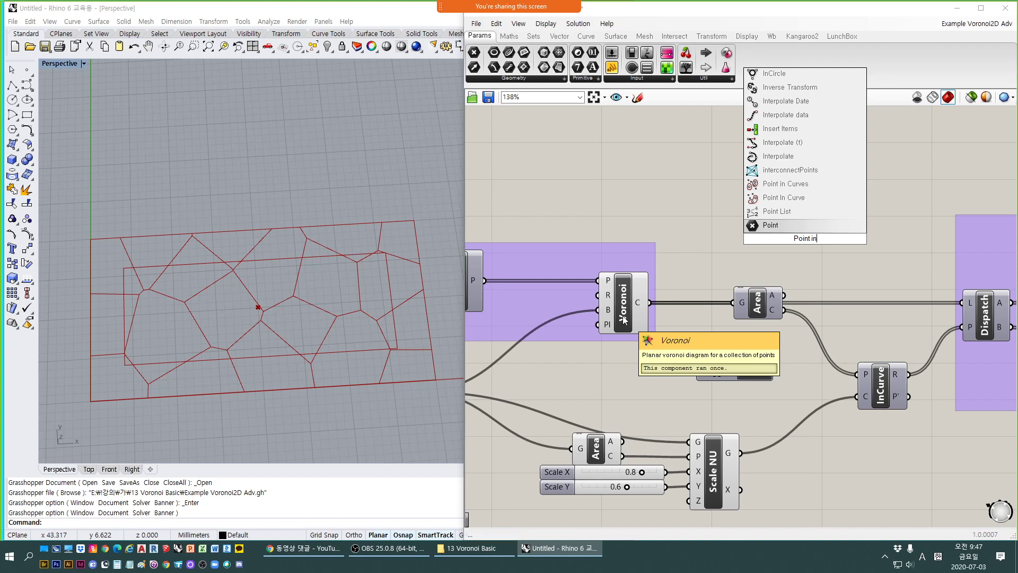
type("Br")
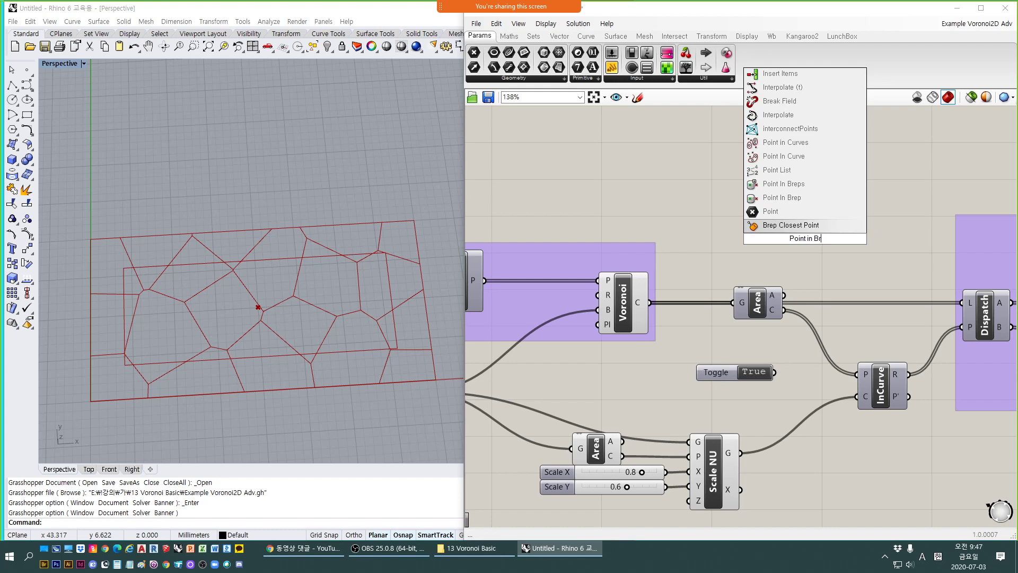
type("o")
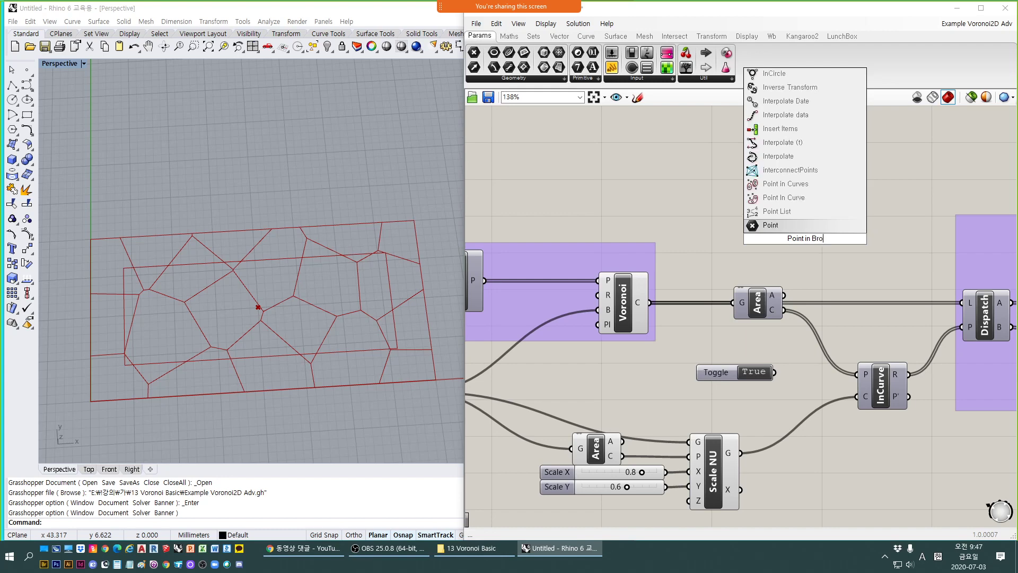
key("BackSpace")
type("ep")
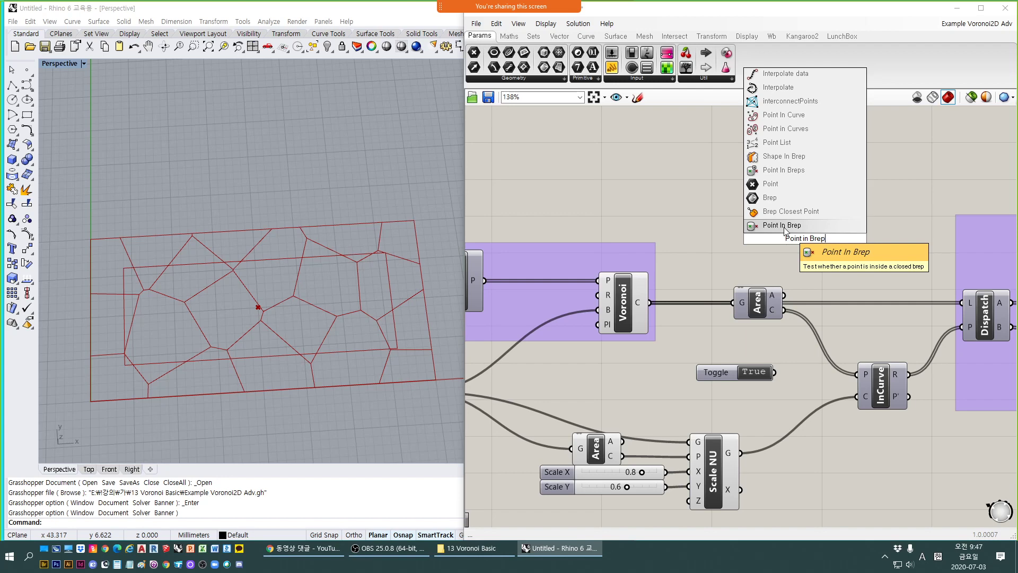
Change the component search to "Point in Curve", place that component on the canvas and delete it again.
left_click_drag(810, 240, 905, 245)
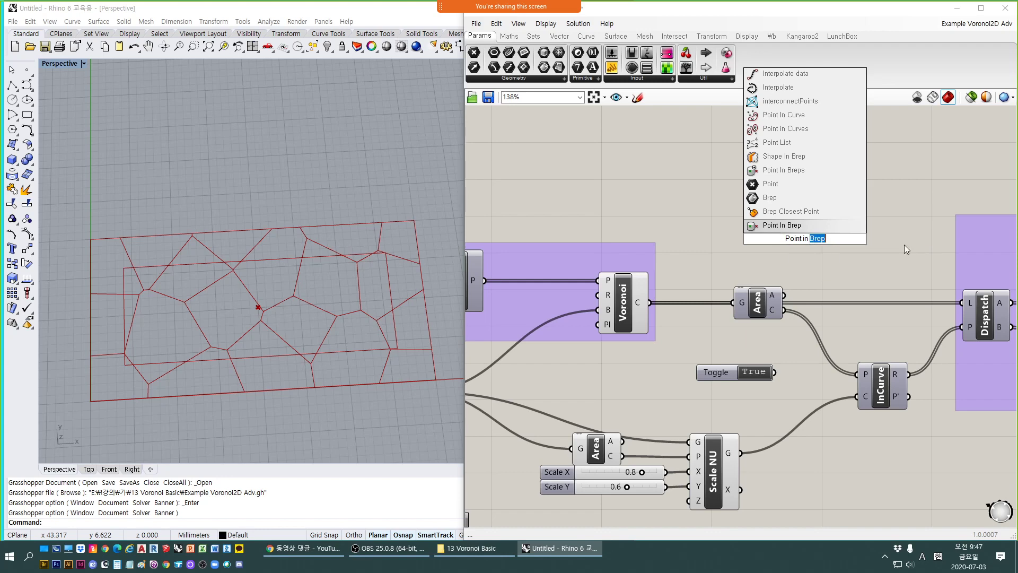
type("C")
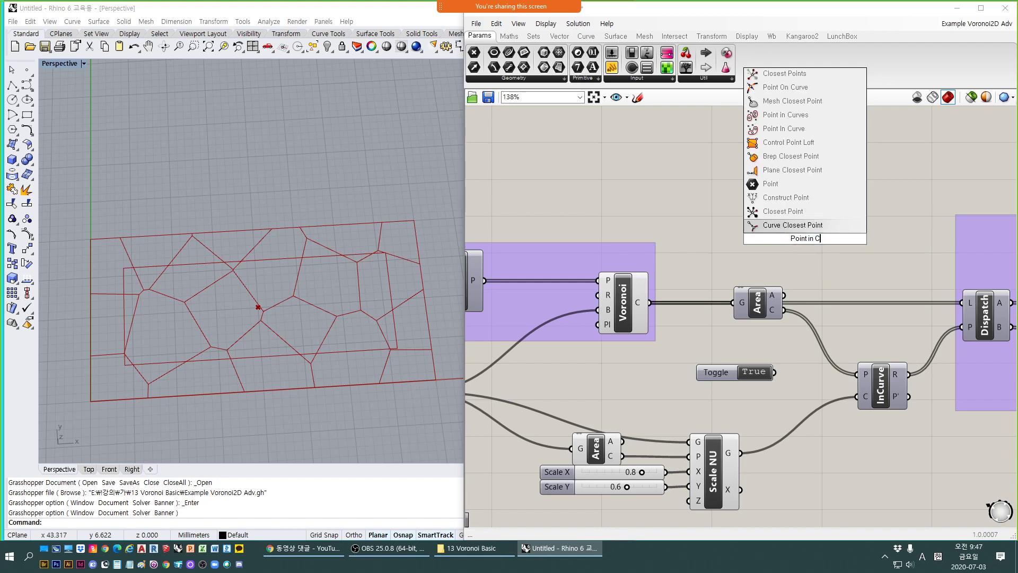
type("urve")
key("Return")
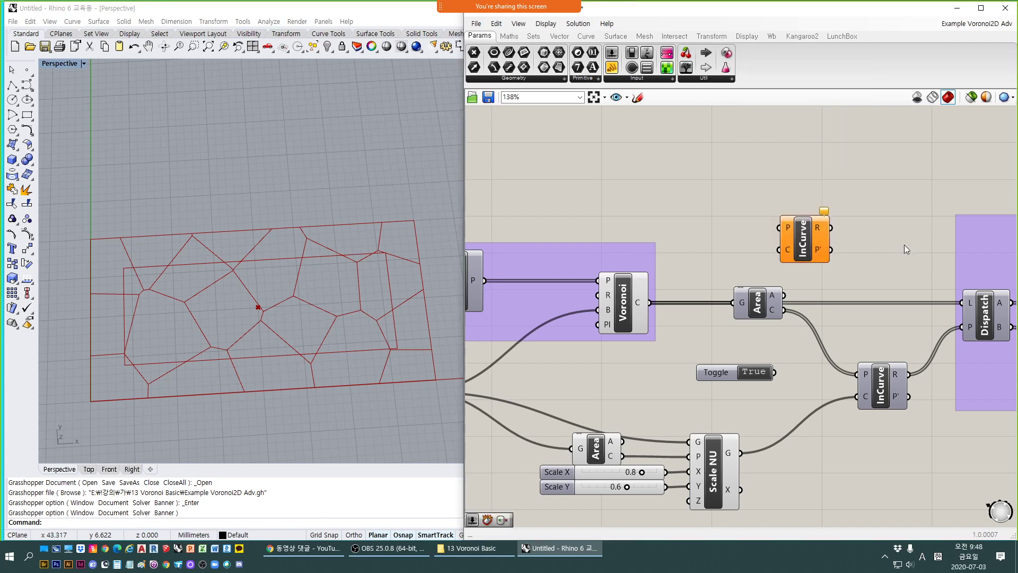
key("Delete")
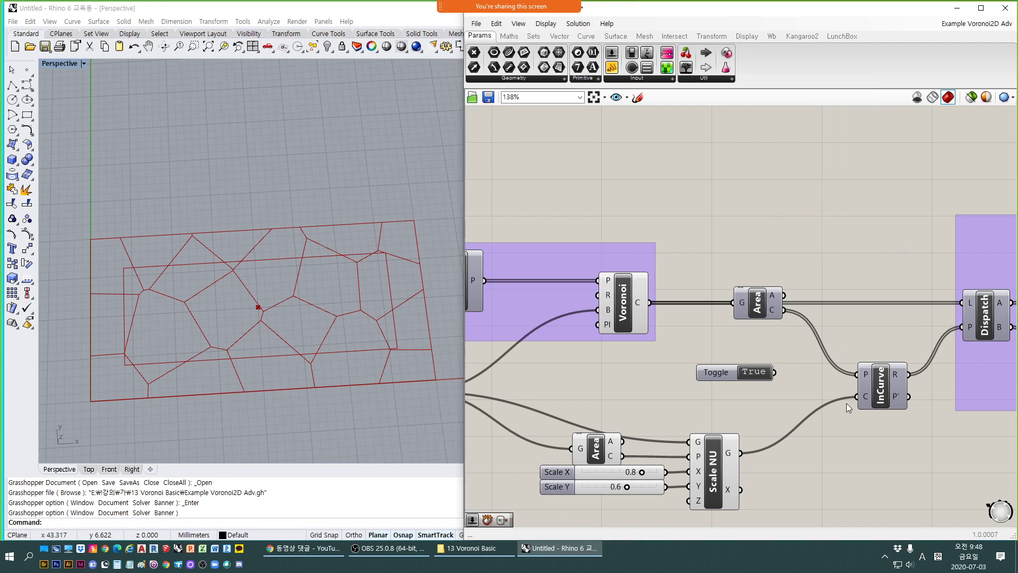
Select the existing Point In Curve component and examine its connections from the cells' Area centroids and Scale NU.
right_click_drag(866, 389, 870, 310)
scroll(801, 316, "up", 4)
left_click(870, 307)
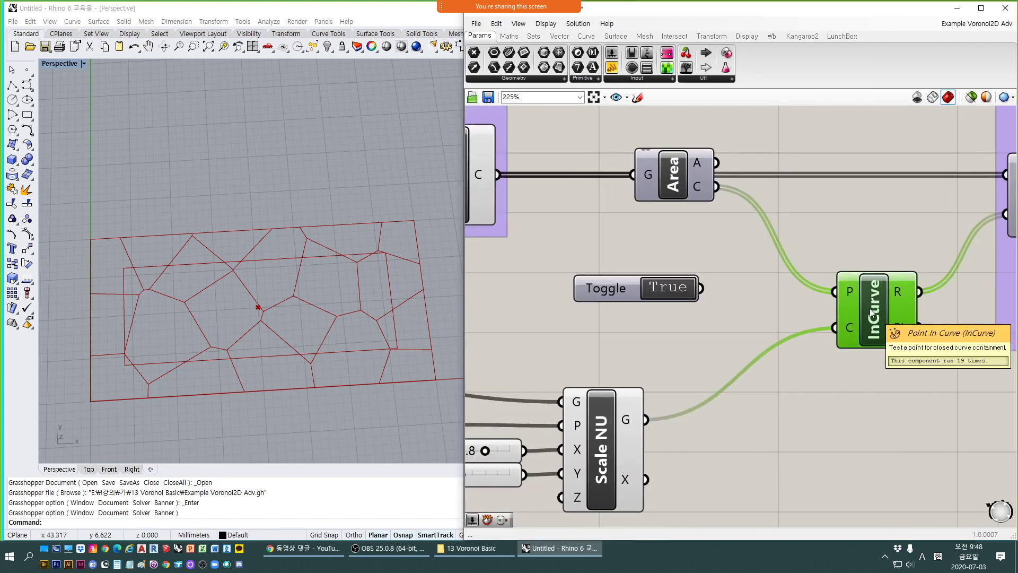
right_click_drag(805, 412, 854, 428)
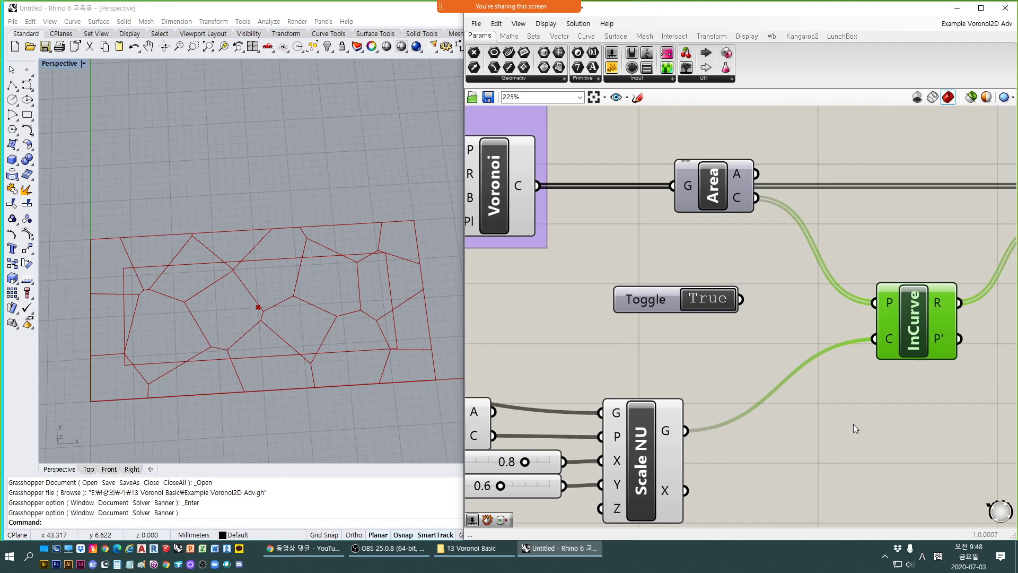
Examine the point and curve inputs of the Point In Curve component and the Voronoi cell output behind them.
mouse_move(890, 310)
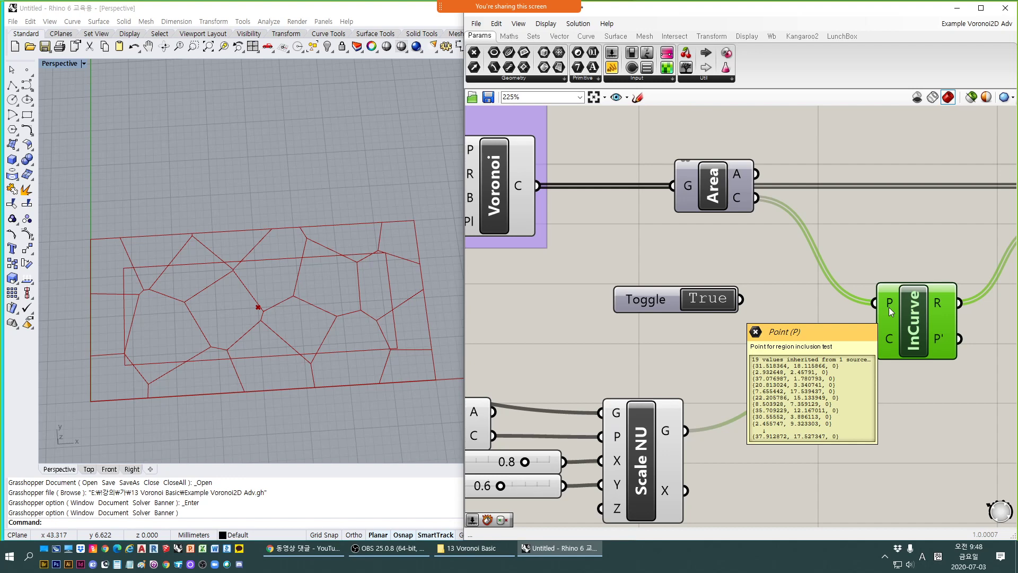
mouse_move(891, 353)
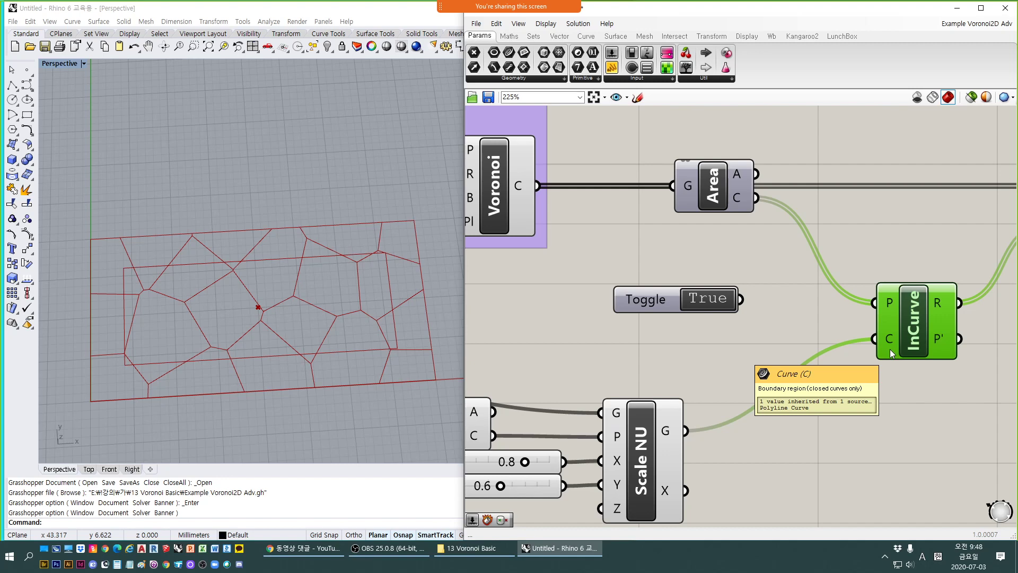
left_click(881, 406)
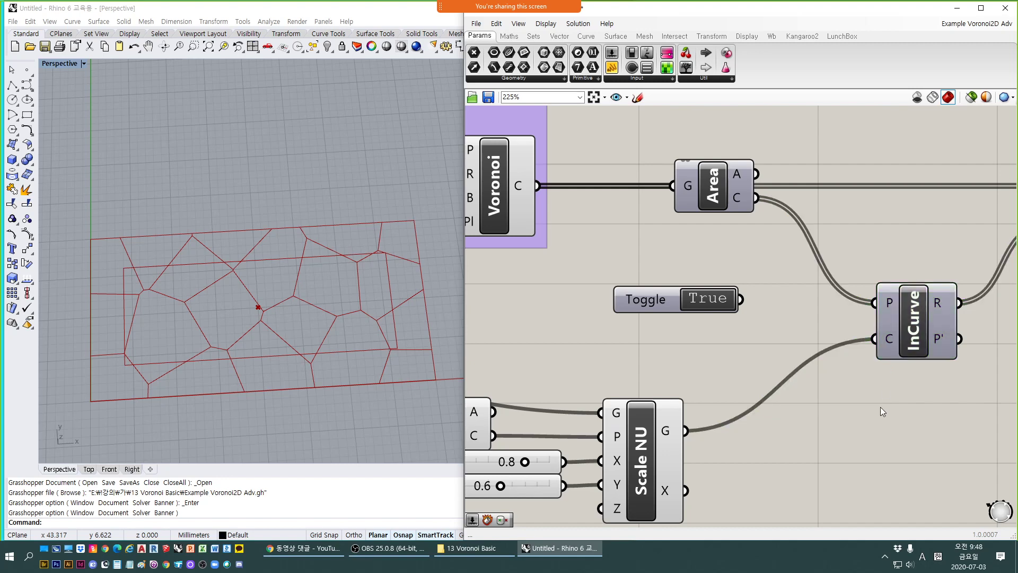
left_click(892, 304)
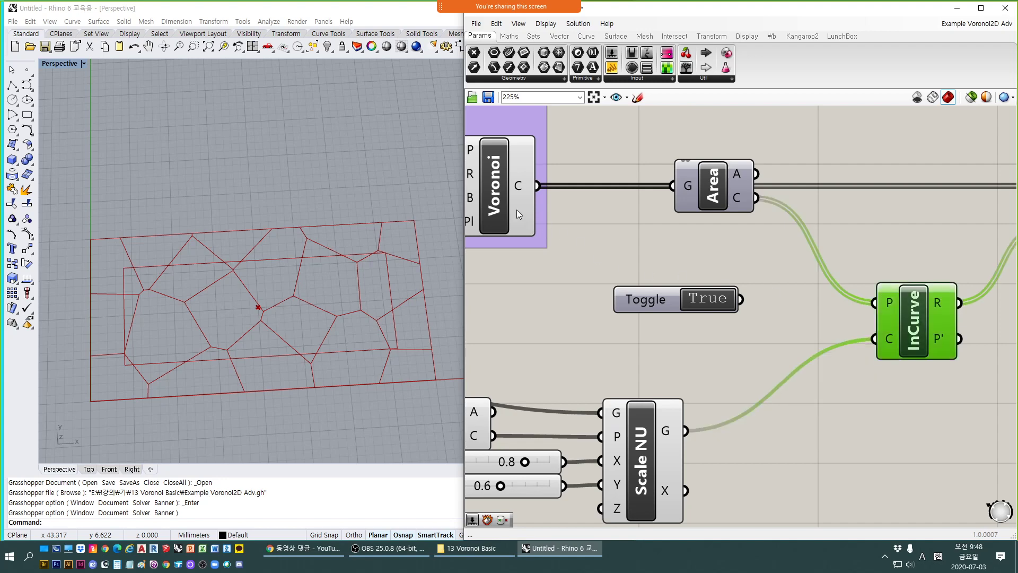
left_click(545, 304)
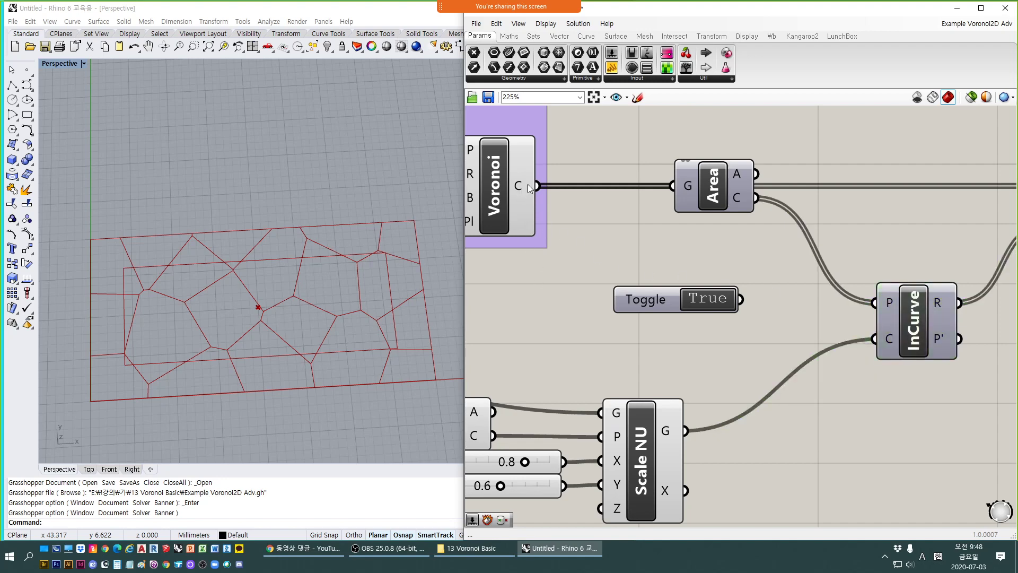
mouse_move(518, 188)
scroll(753, 299, "down", 1)
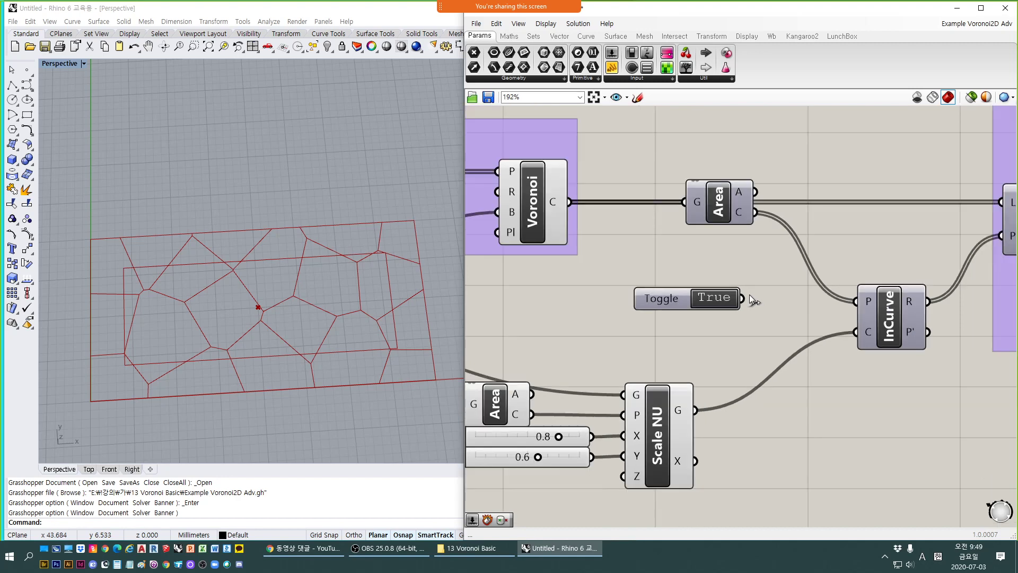
Turn on the previews of the Voronoi cells' Area centroids and the Pop2D population points.
left_click(719, 215)
right_click_drag(640, 240, 708, 231)
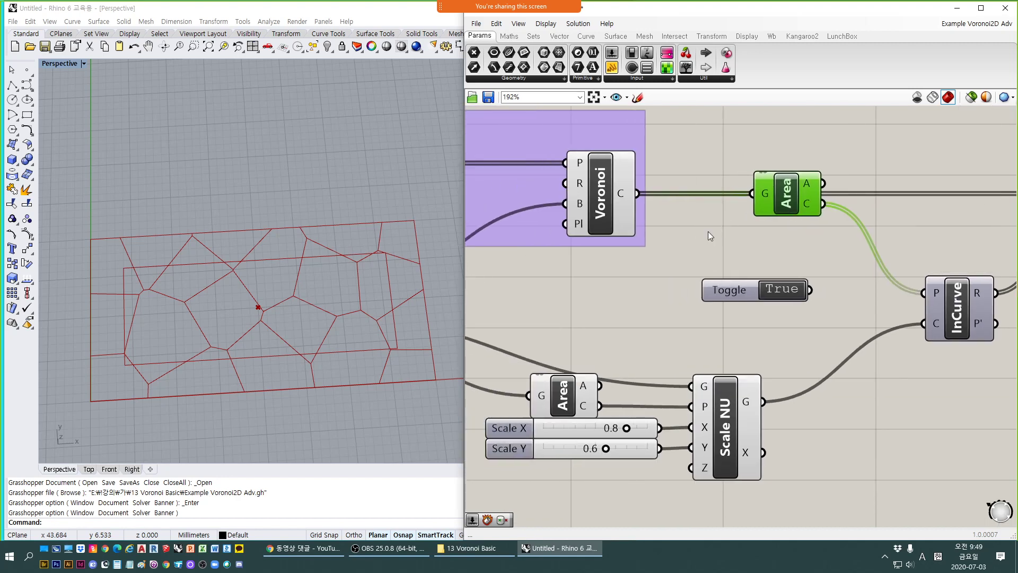
scroll(708, 231, "down", 1)
right_click_drag(782, 233, 780, 249)
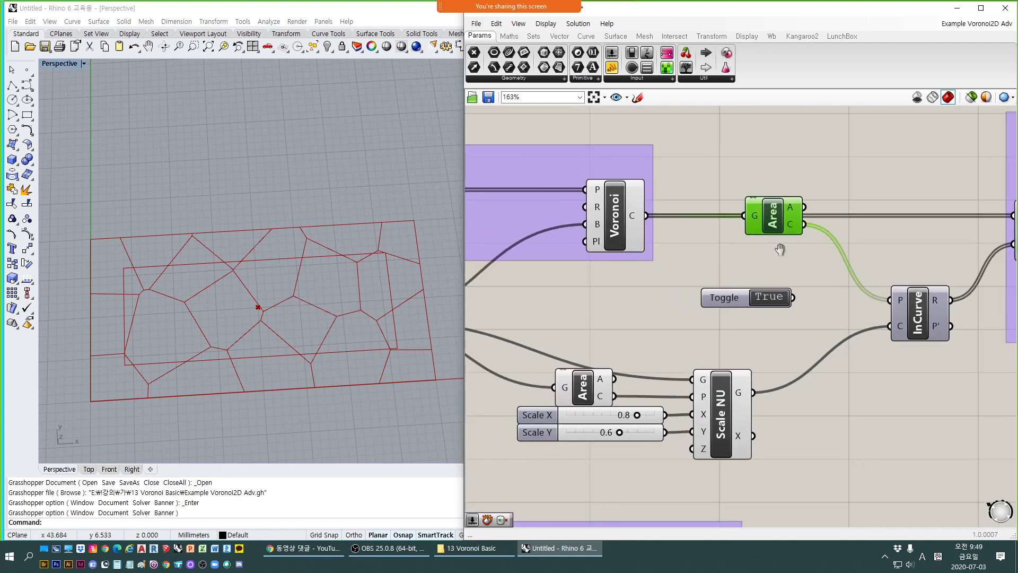
scroll(779, 249, "down", 1)
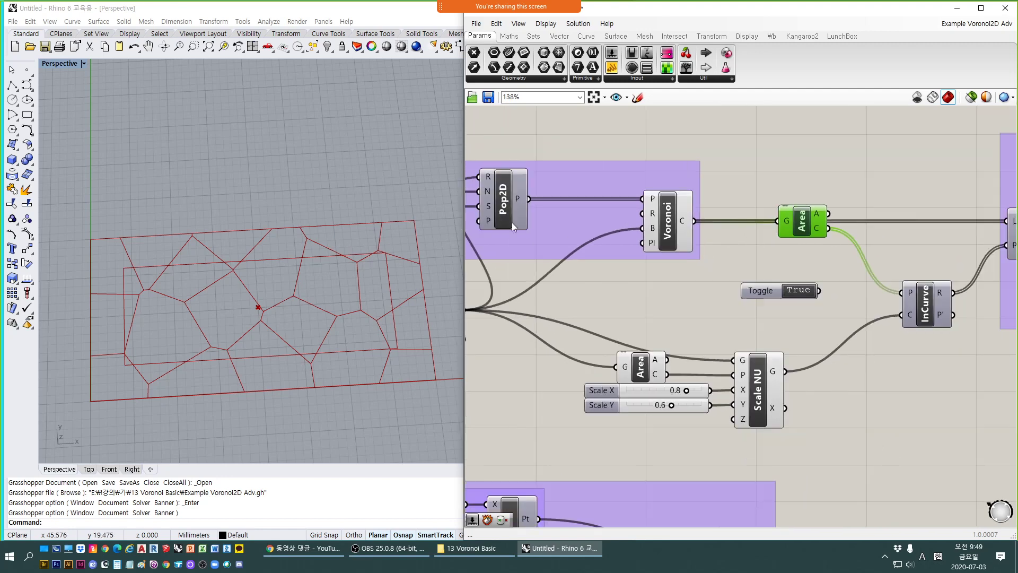
left_click_drag(529, 199, 664, 276)
left_click(514, 211)
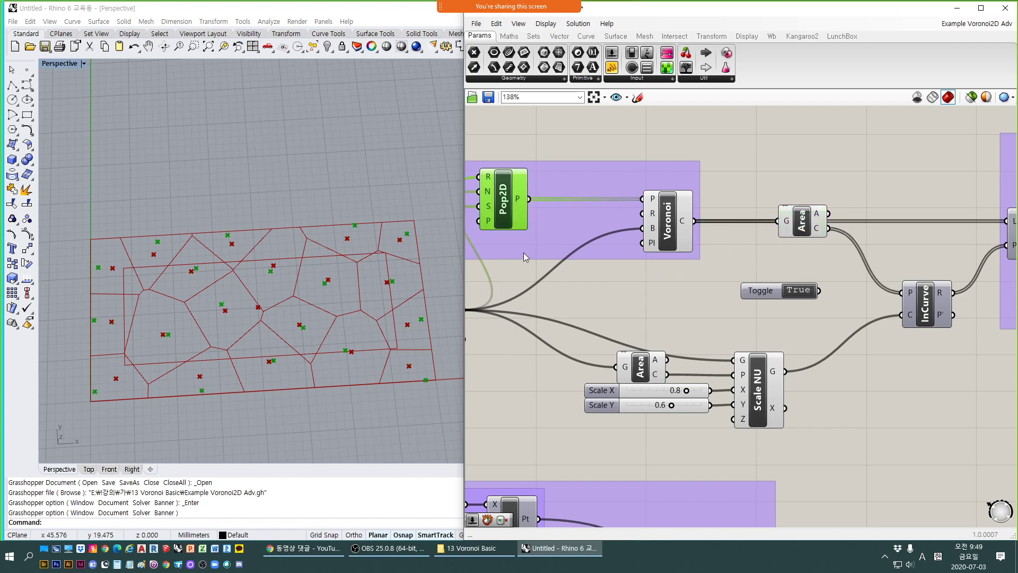
right_click_drag(535, 273, 572, 308)
left_click(785, 305)
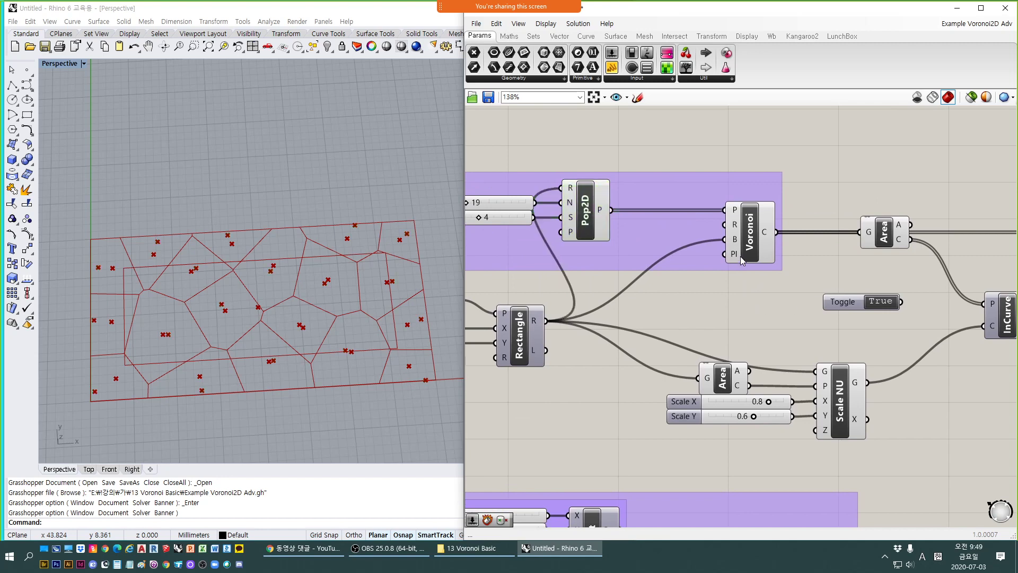
Check the Voronoi preview by toggling it, and hide the scaled rectangle's preview on Scale NU.
left_click(745, 255)
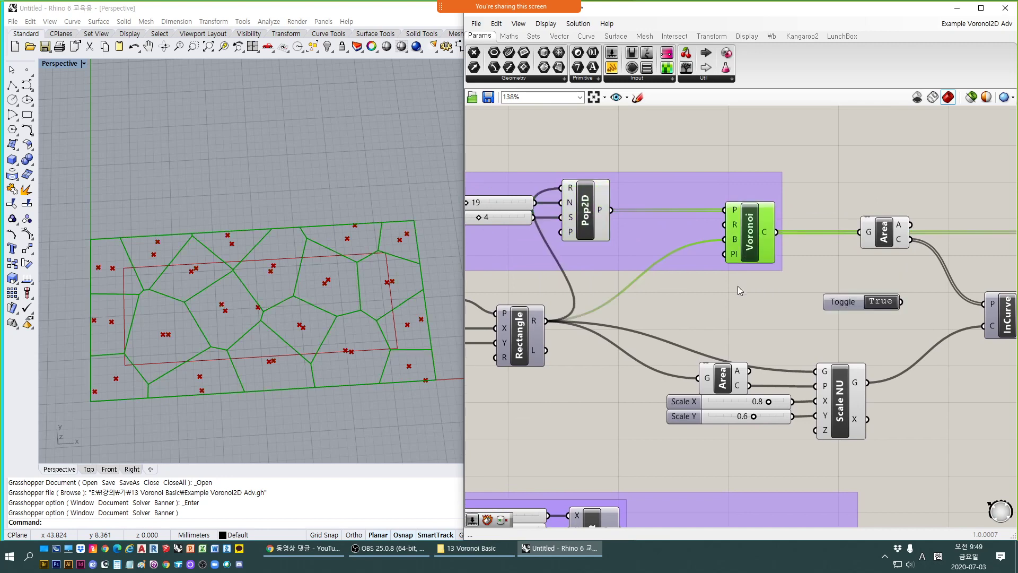
key("ctrl+q")
key("ctrl+q")
left_click(839, 394)
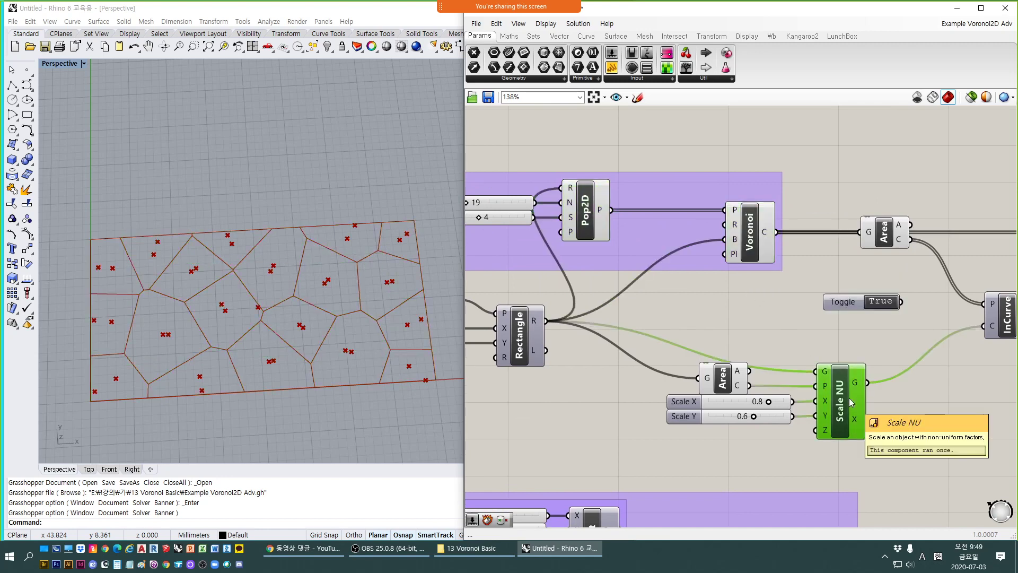
Highlight the cells' Area component and compare the cell centroids with the population points in the Rhino viewport.
left_click(883, 238)
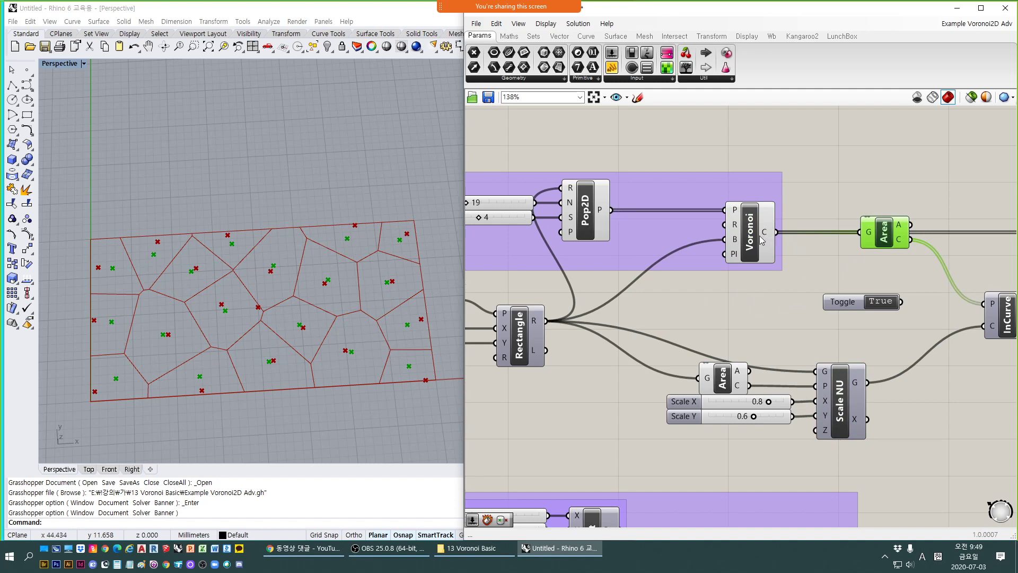
left_click(259, 289)
scroll(303, 286, "up", 4)
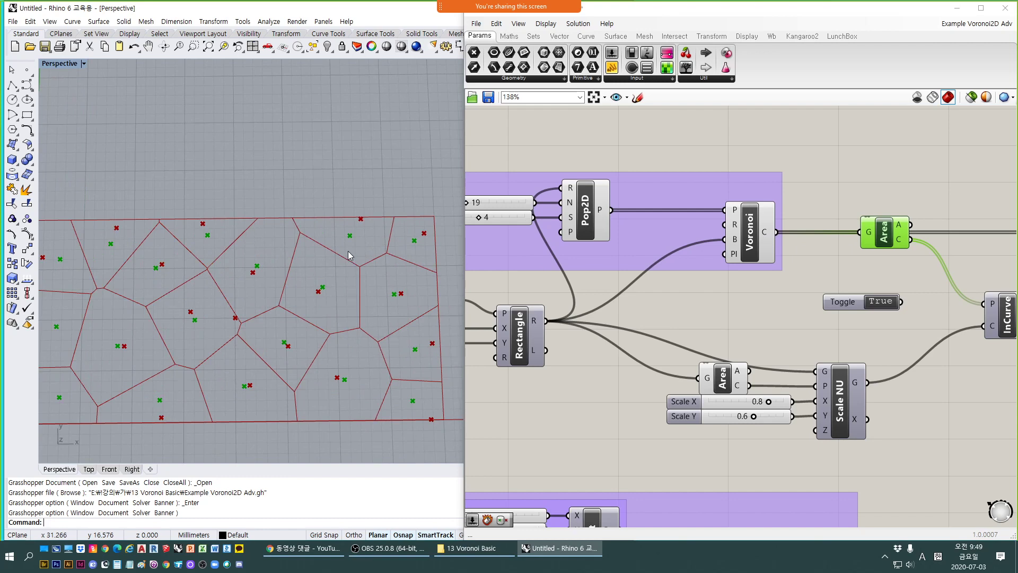
scroll(345, 255, "up", 4)
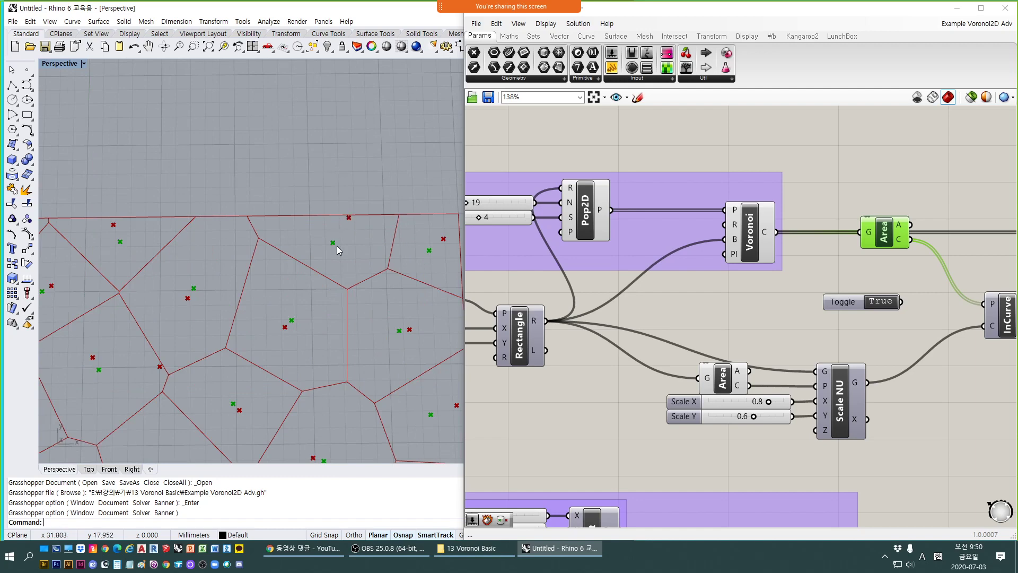
scroll(333, 249, "down", 2)
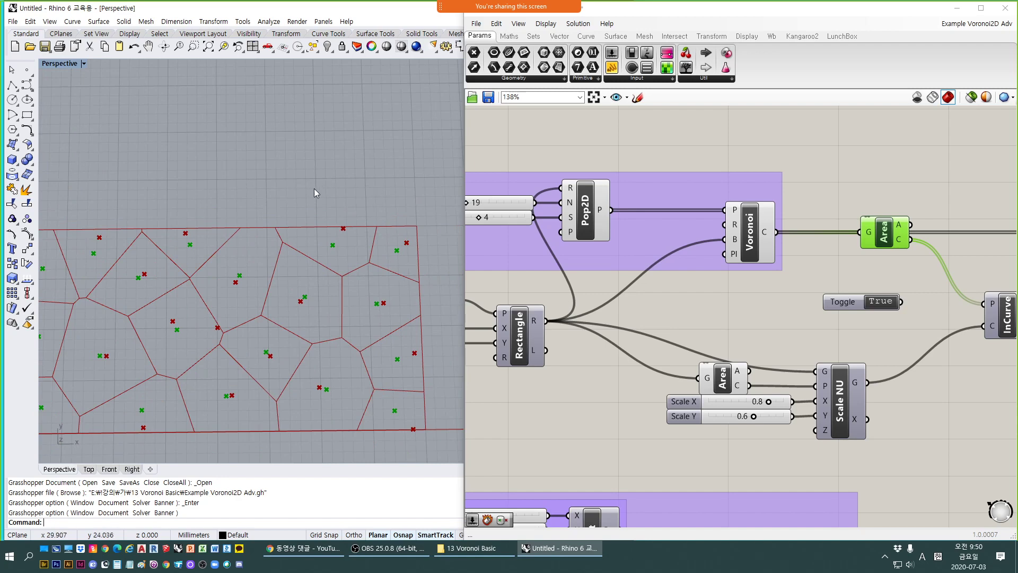
scroll(202, 240, "down", 1)
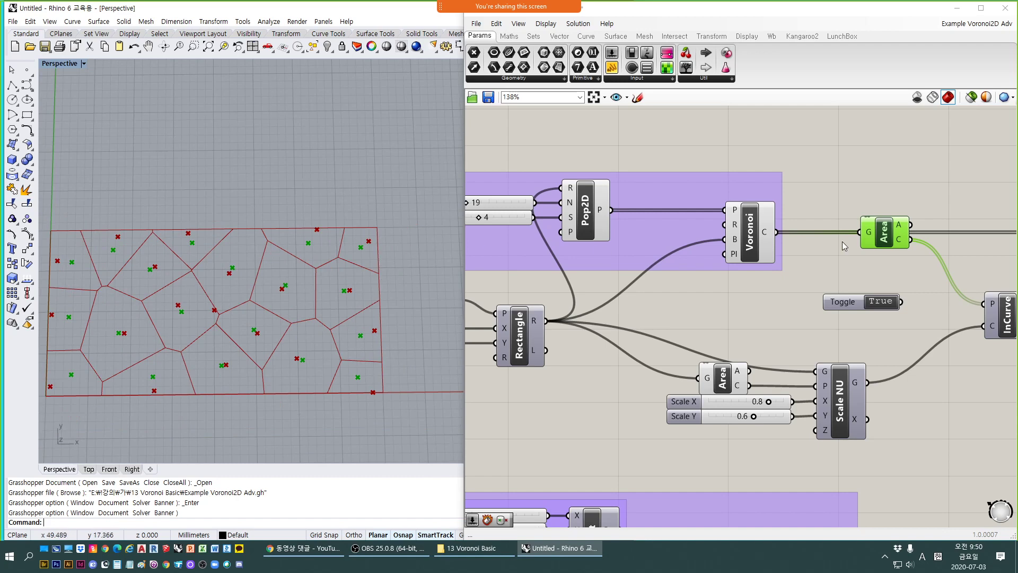
left_click(854, 257)
left_click(869, 244)
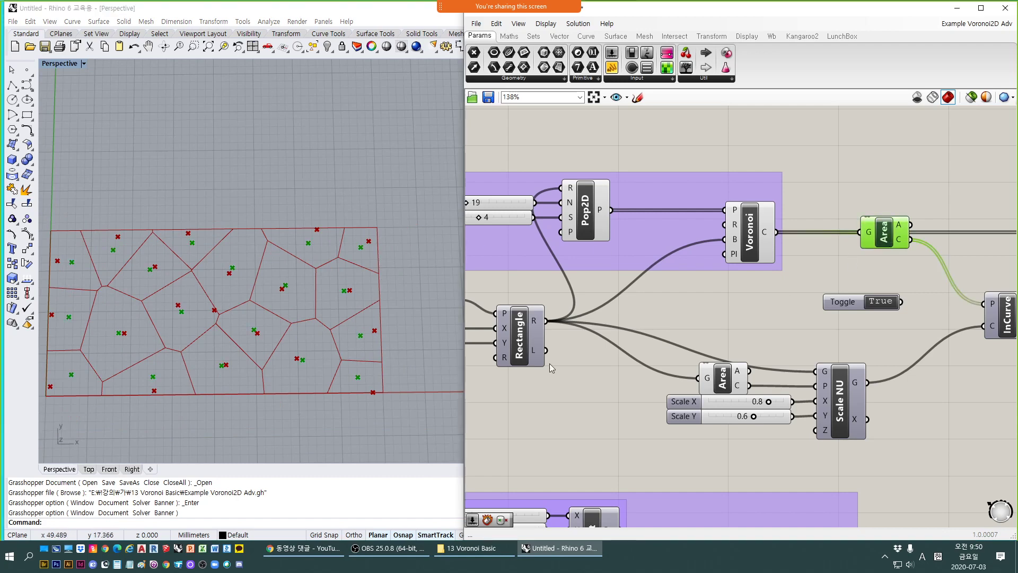
scroll(373, 391, "up", 1)
scroll(374, 390, "up", 1)
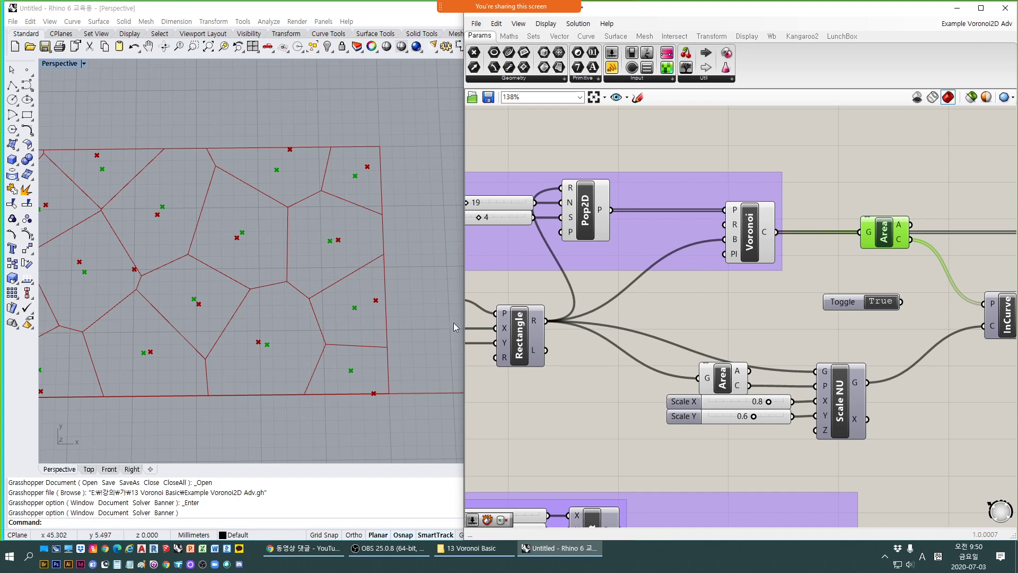
scroll(352, 288, "down", 2)
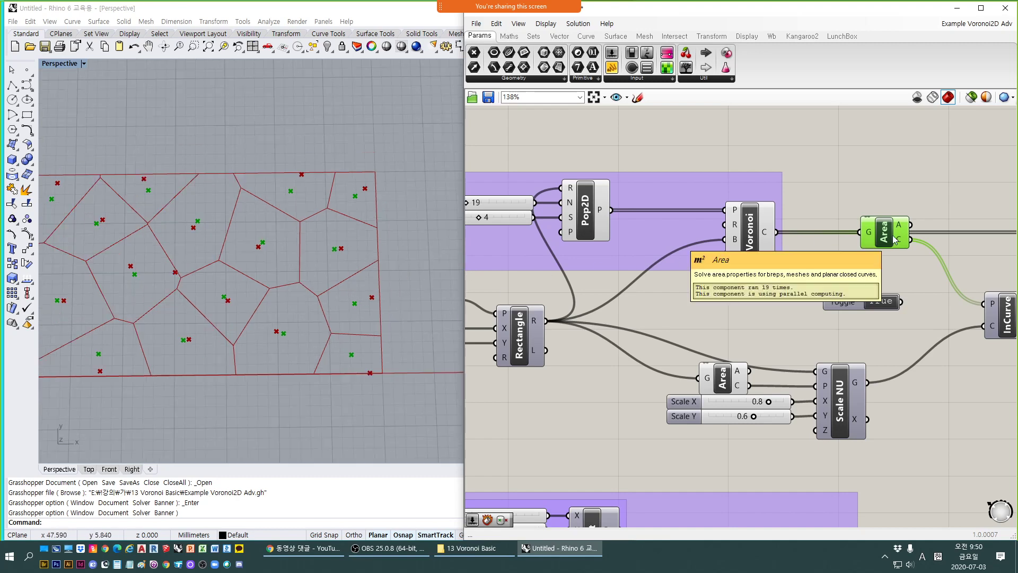
Hide the previews of the Pop2D points and of the Area component that feeds Scale NU.
right_click_drag(878, 284, 820, 282)
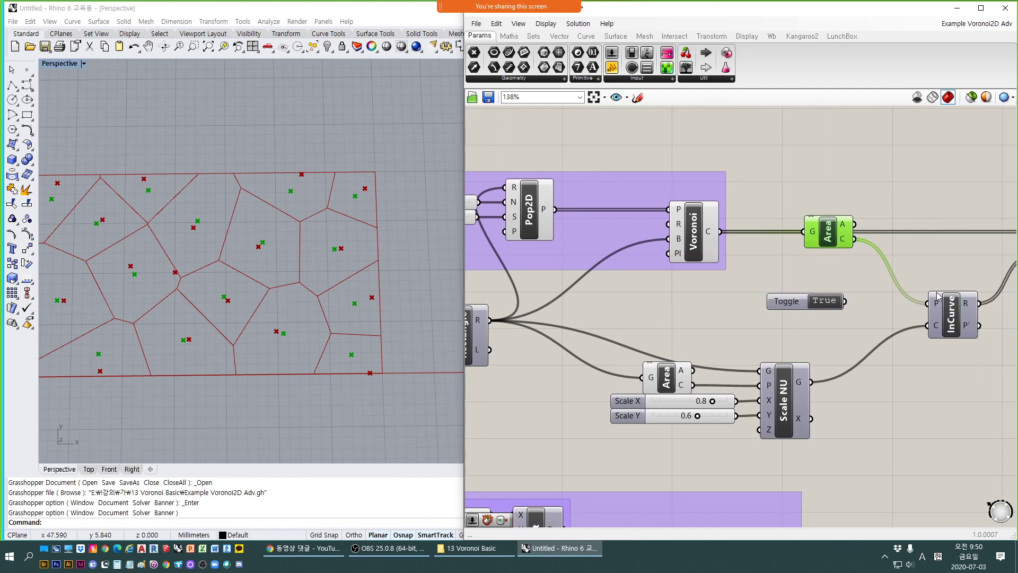
left_click(546, 223)
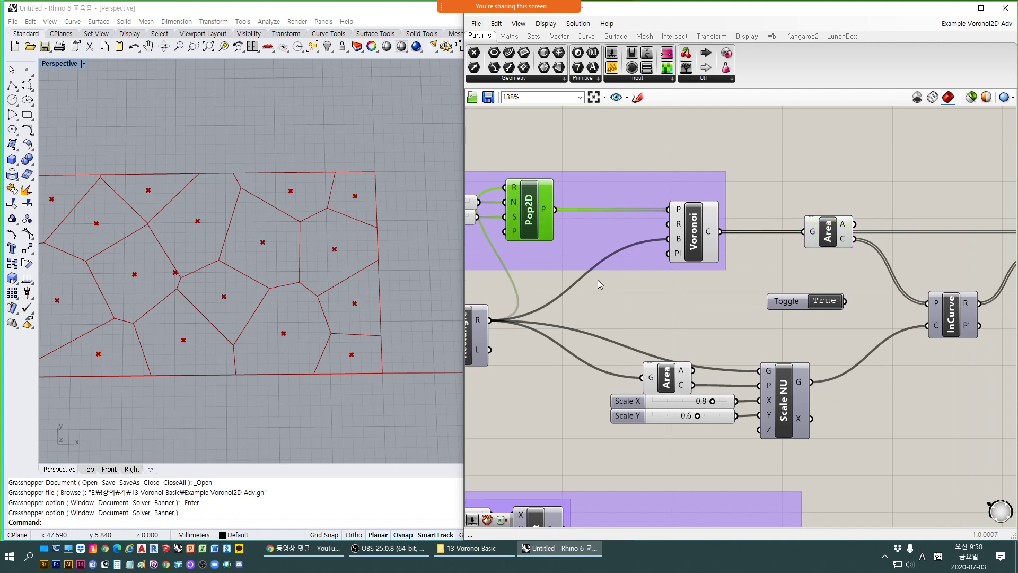
right_click_drag(743, 304, 722, 307)
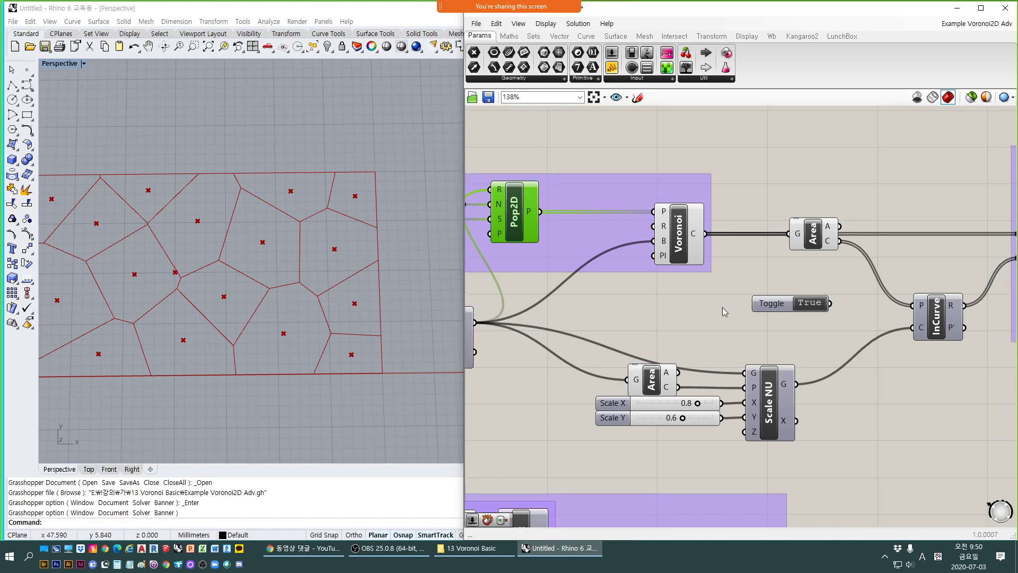
left_click(650, 383)
right_click_drag(795, 344, 706, 327)
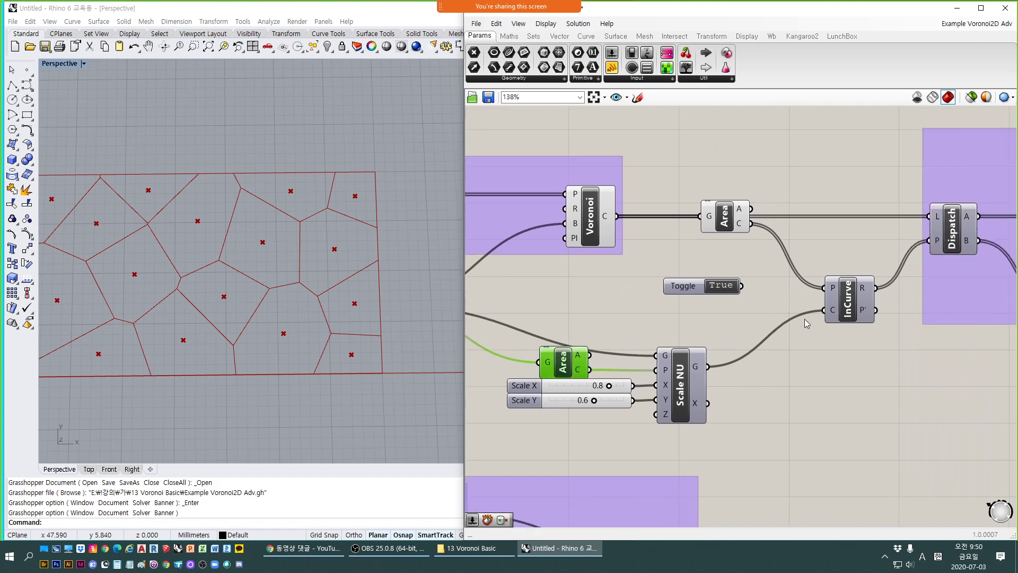
Turn on the Scale NU preview to show the scaled rectangle over the Voronoi cells and centroids.
right_click_drag(616, 290, 621, 291)
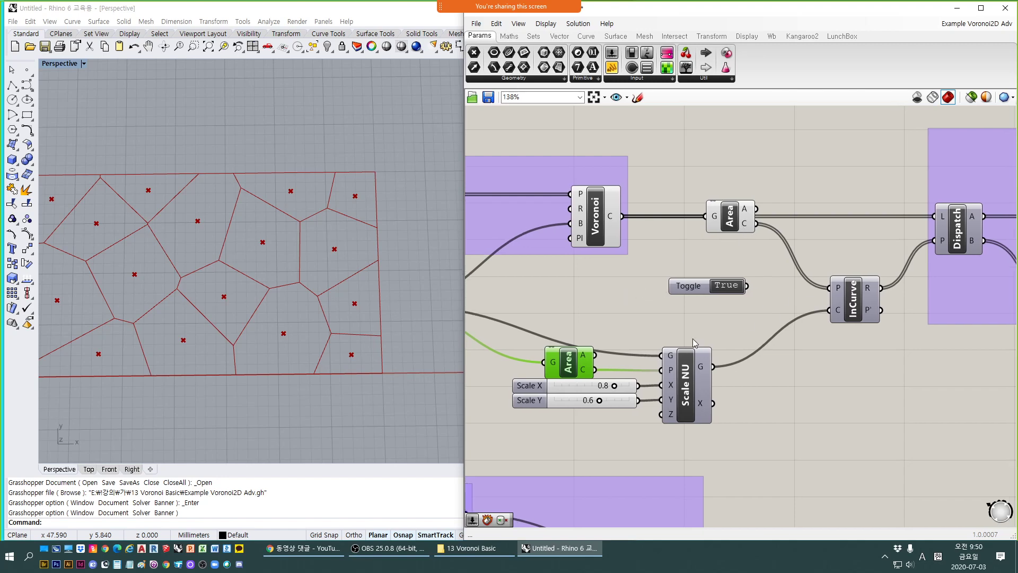
left_click(680, 373)
scroll(287, 315, "up", 3)
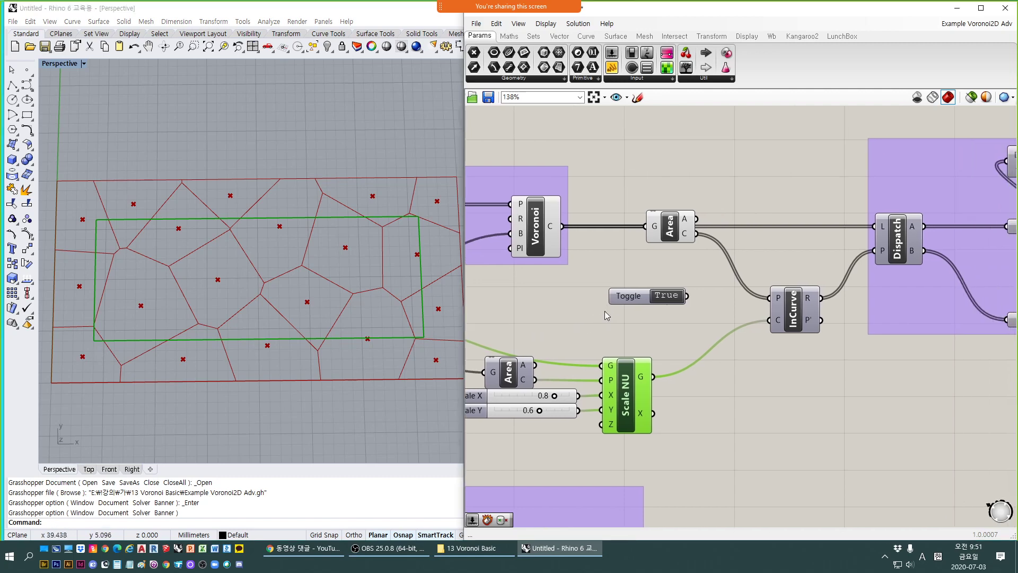
Examine how the Point In Curve result drives Dispatch and its two Geo outputs, comparing with the centroids around the scaled rectangle.
right_click_drag(668, 306, 608, 314)
scroll(863, 236, "up", 2)
right_click_drag(838, 249, 686, 280)
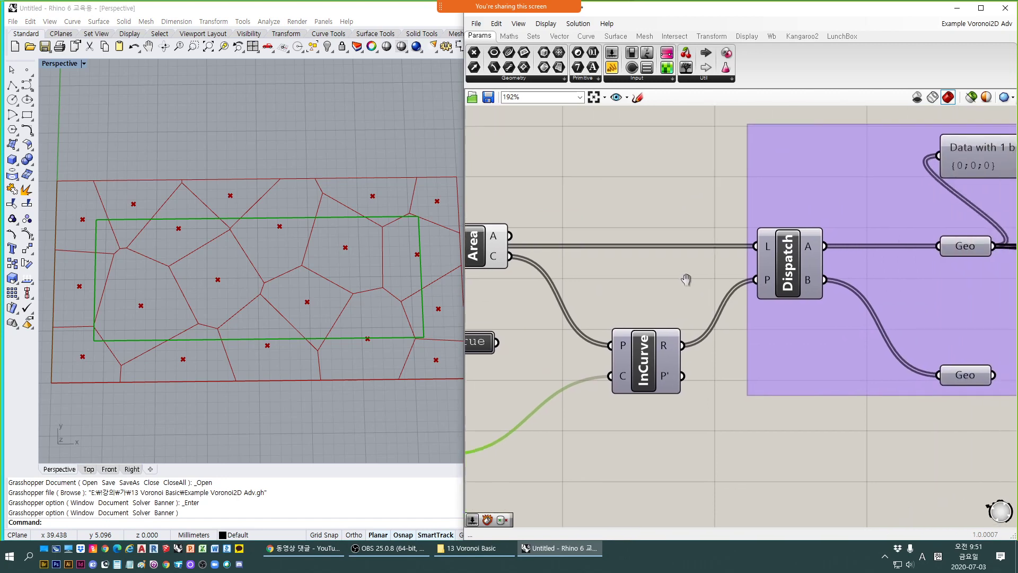
right_click_drag(771, 306, 640, 301)
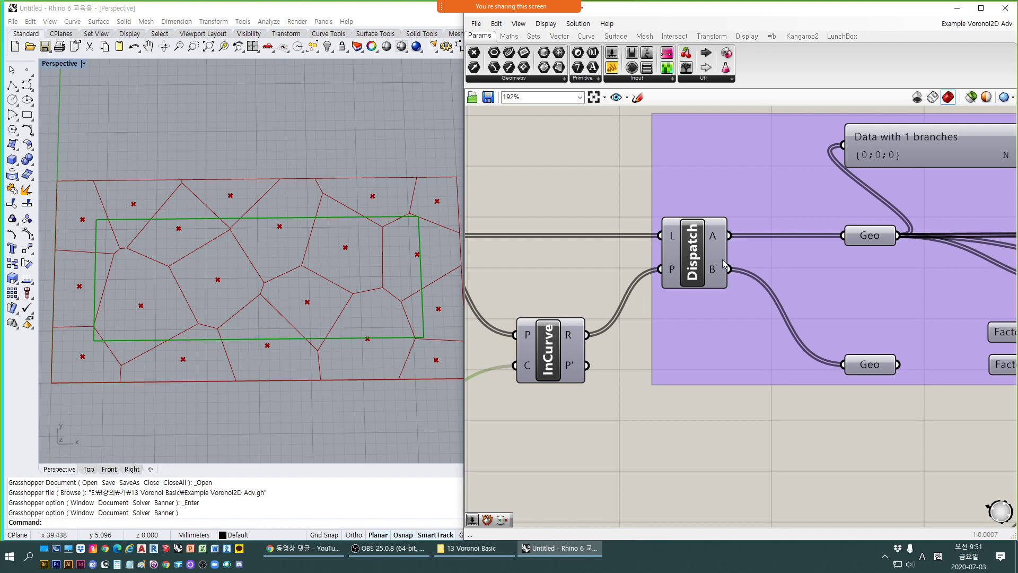
right_click_drag(645, 264, 656, 270)
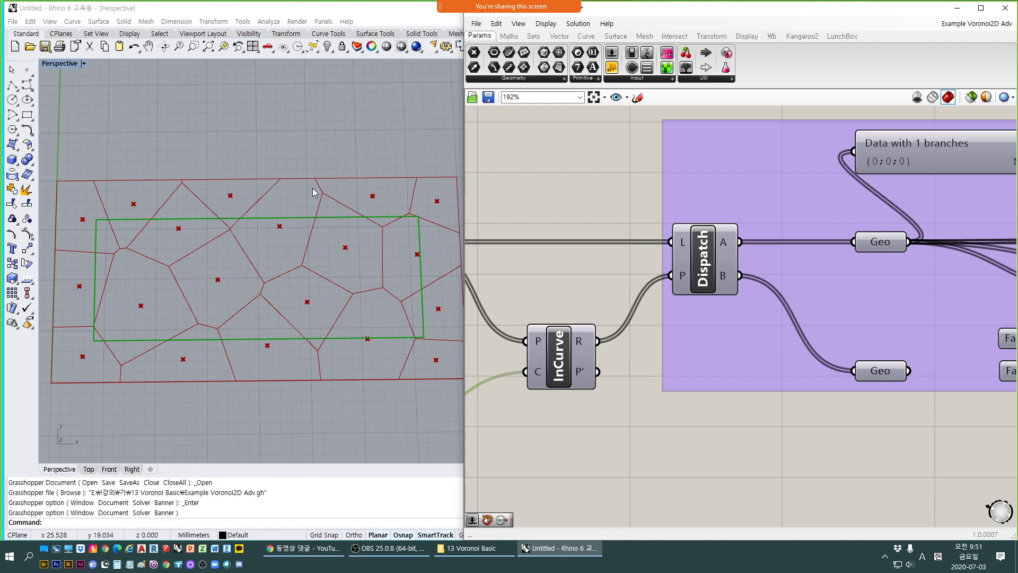
scroll(223, 215, "down", 2)
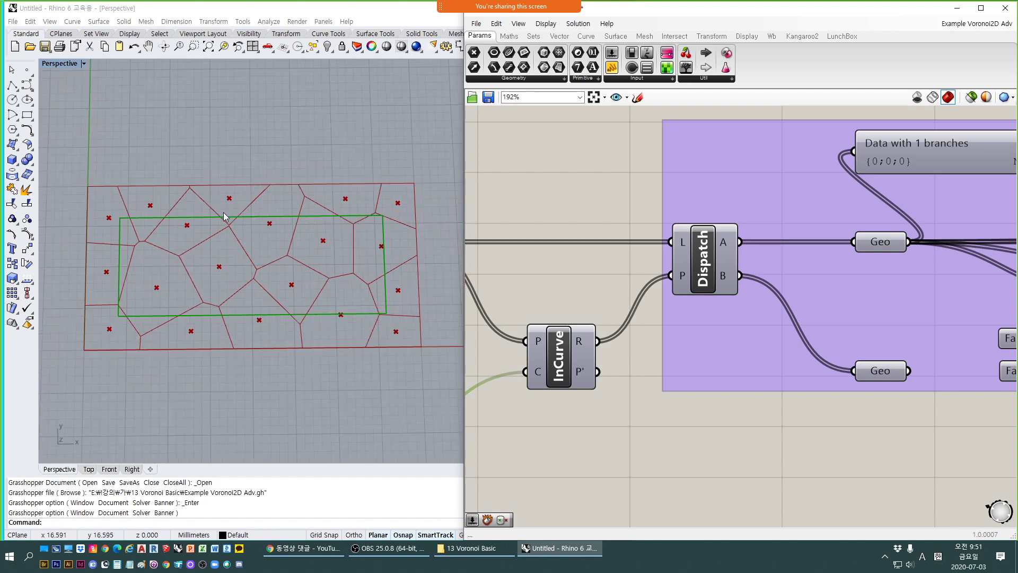
left_click(610, 440)
Find the Cap component behind the Loft and inspect the capped solids it produces in the perspective view.
scroll(634, 295, "down", 5)
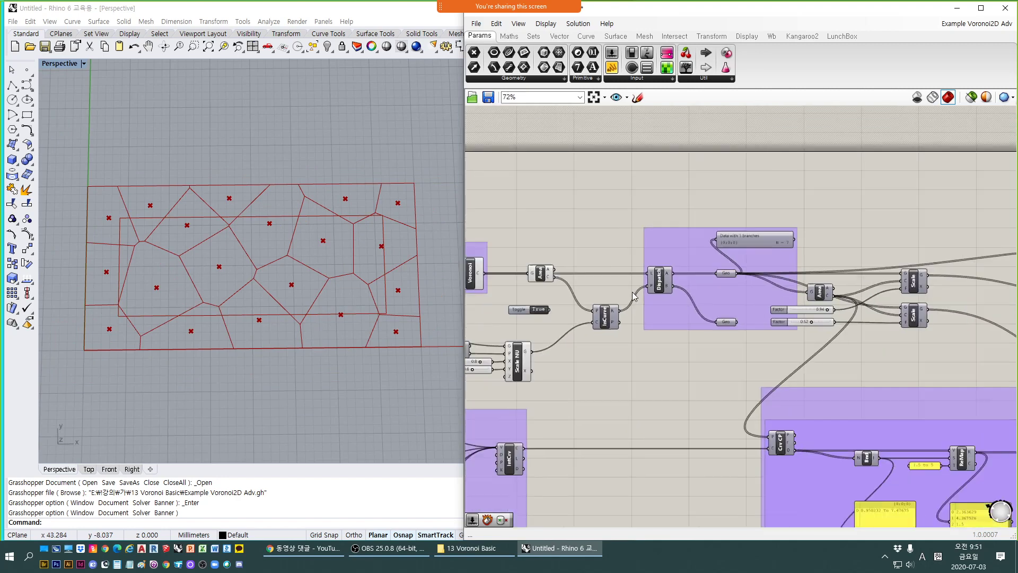
scroll(632, 292, "down", 2)
right_click_drag(760, 301, 582, 289)
right_click_drag(796, 314, 724, 309)
right_click_drag(972, 273, 848, 275)
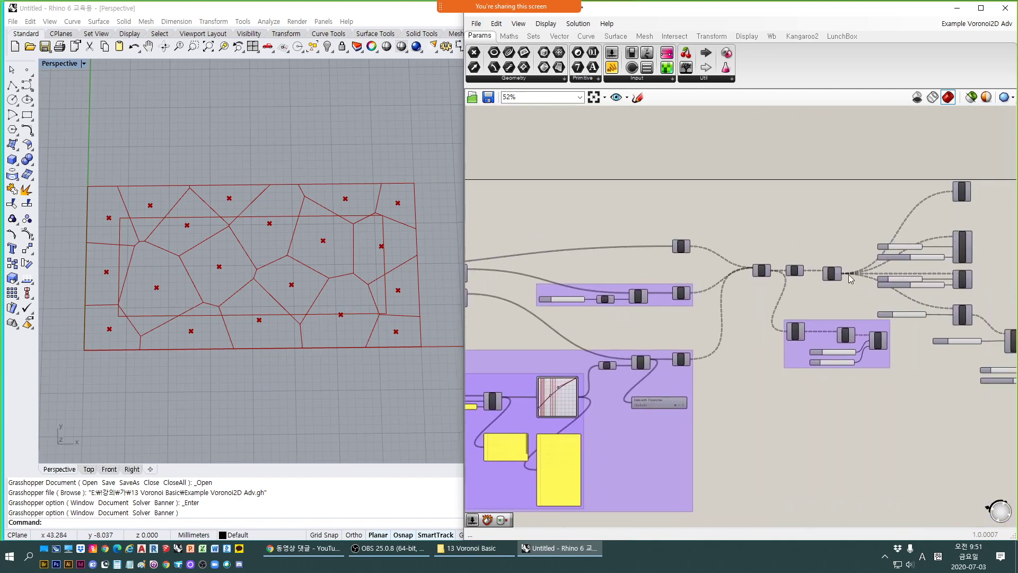
scroll(848, 275, "up", 2)
scroll(800, 284, "up", 2)
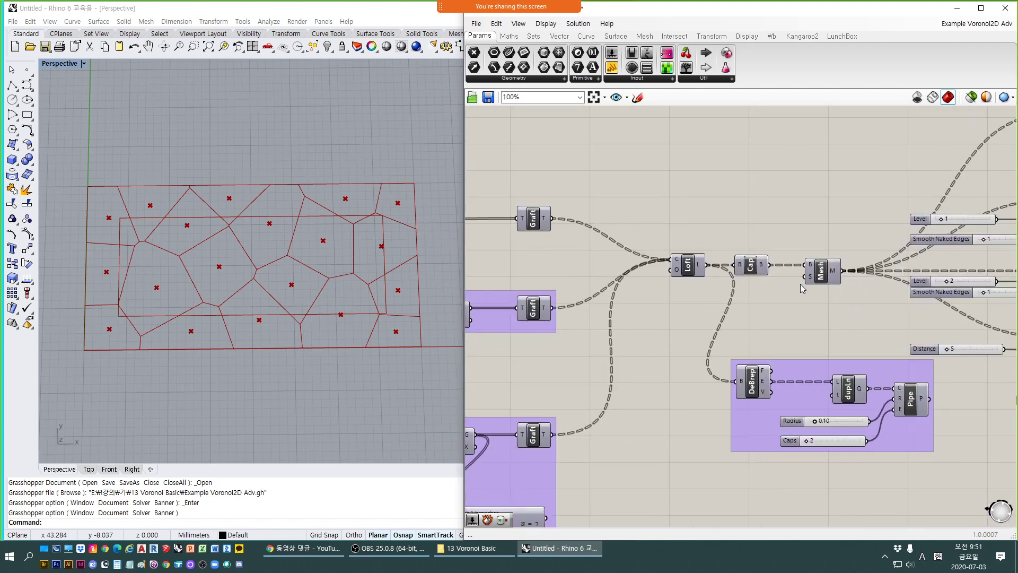
left_click(756, 274)
right_click_drag(277, 358, 298, 295)
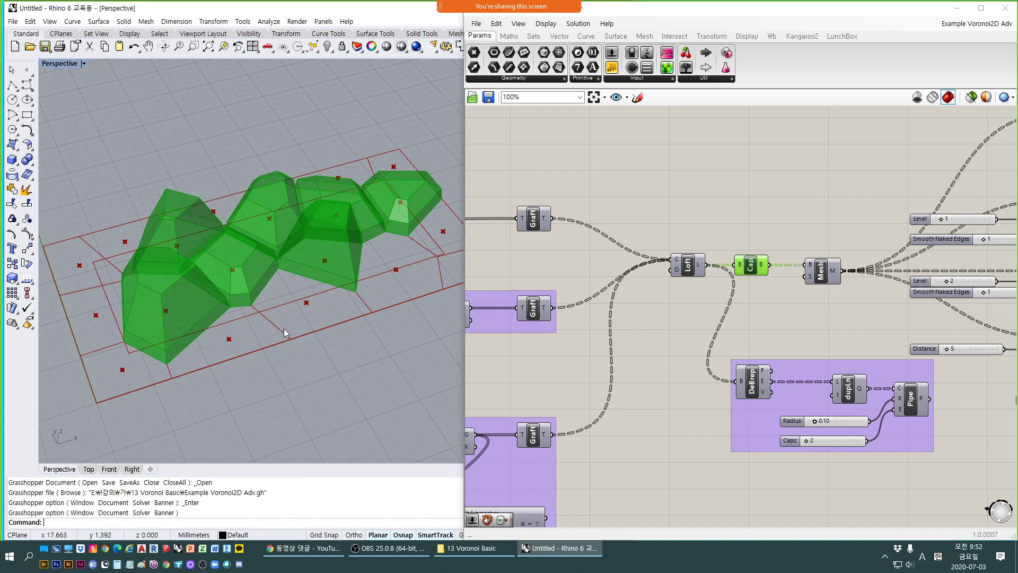
Hide the preview of the Cap component so only the cell outlines, centroids and scaled rectangle show.
scroll(284, 329, "down", 3)
right_click_drag(284, 329, 260, 342)
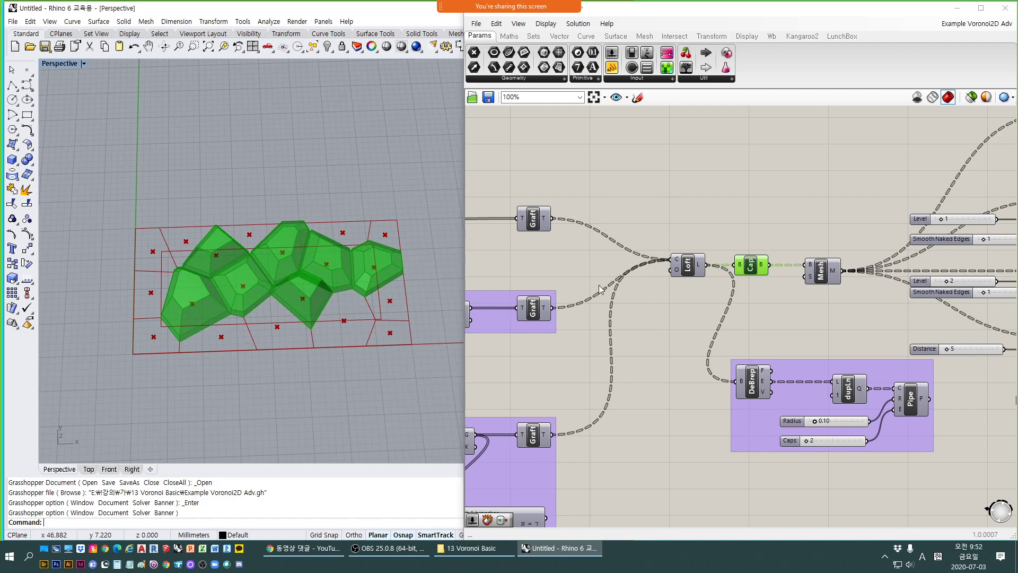
left_click(759, 267)
key("ctrl+q")
Trace the definition back from the Loft branches to Dispatch and inspect the list and pattern inputs feeding it.
right_click_drag(685, 320, 934, 304)
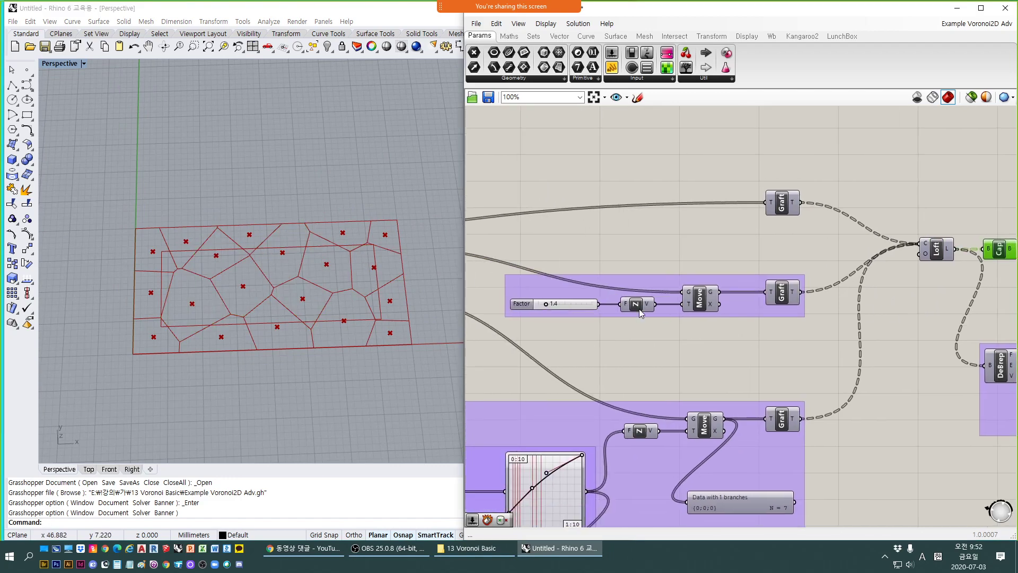
right_click_drag(639, 310, 901, 331)
scroll(684, 297, "up", 3)
right_click_drag(610, 319, 883, 343)
right_click_drag(678, 343, 798, 326)
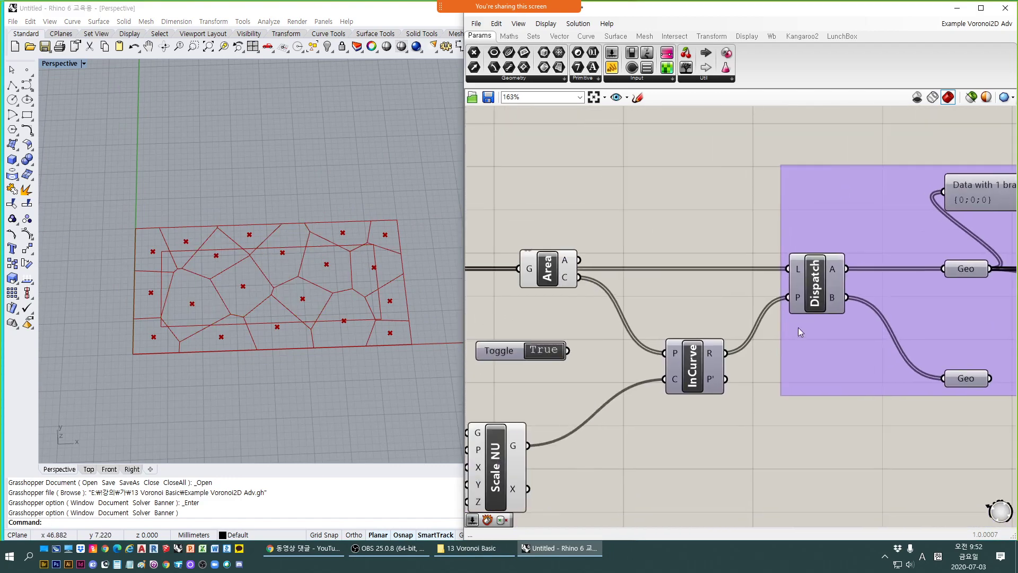
scroll(799, 313, "up", 2)
left_click(818, 300)
right_click_drag(760, 364, 782, 366)
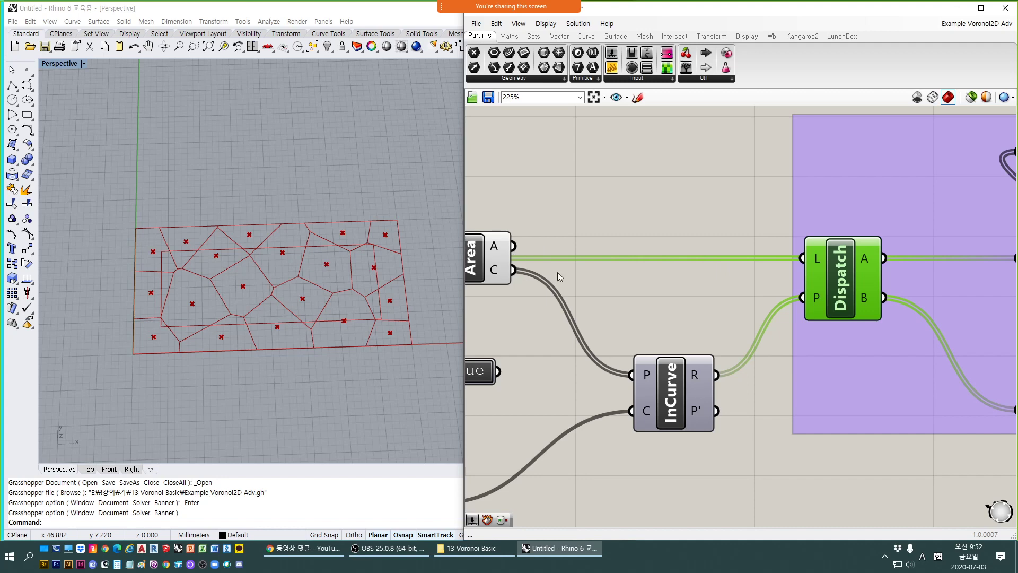
Move the cell-centroid Area component below the Voronoi-to-Dispatch wire and delete the unconnected Boolean Toggle.
scroll(557, 272, "down", 3)
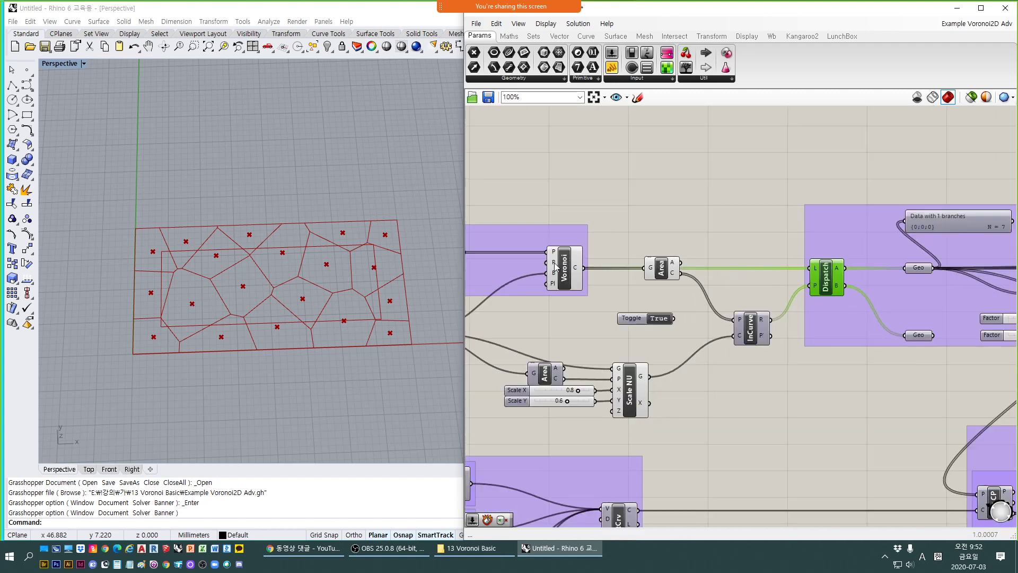
left_click_drag(663, 275, 667, 299)
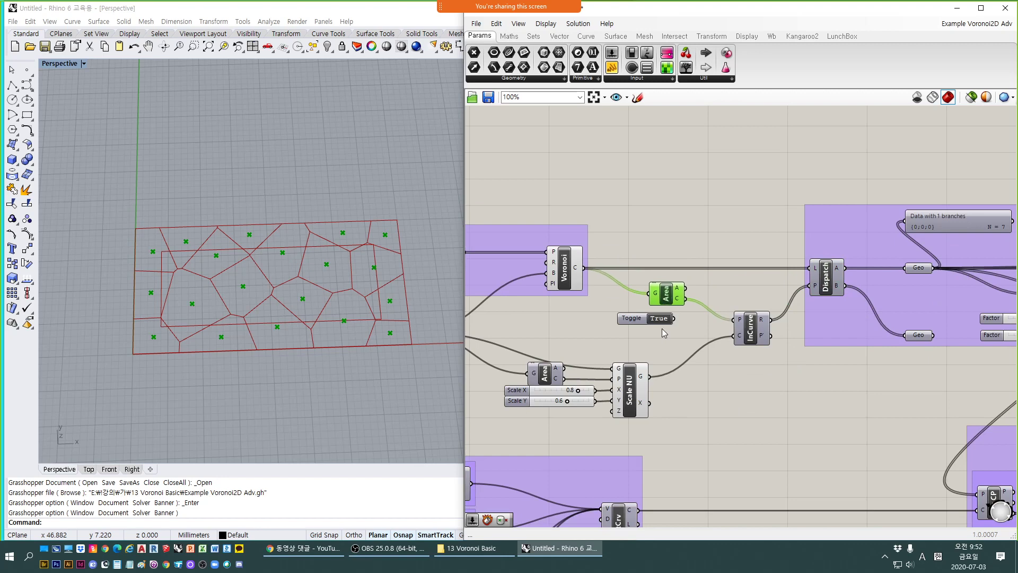
left_click(631, 319)
key("Delete")
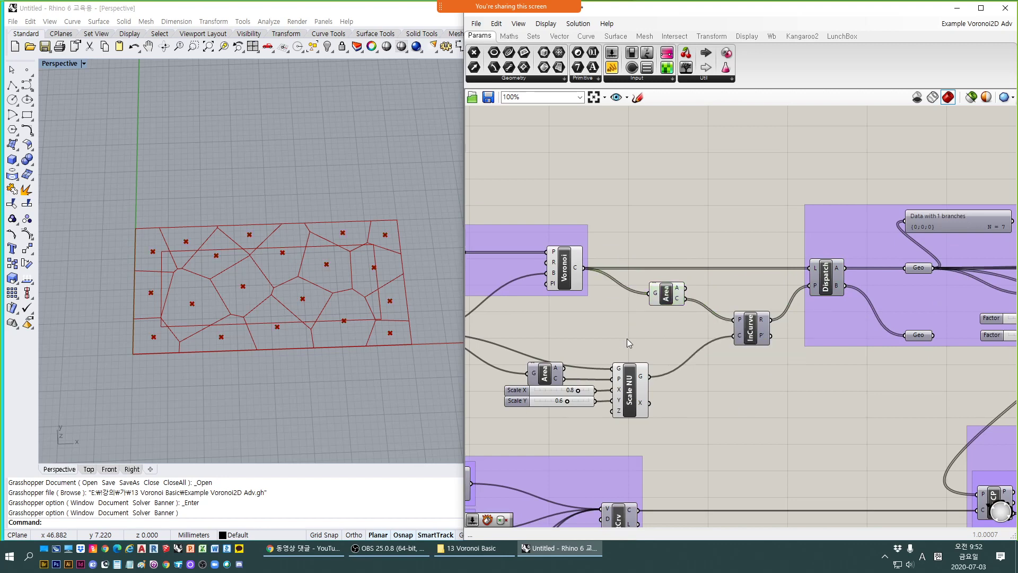
Examine how Voronoi, Area and Point In Curve feed Dispatch and its A and B outputs.
scroll(820, 265, "up", 2)
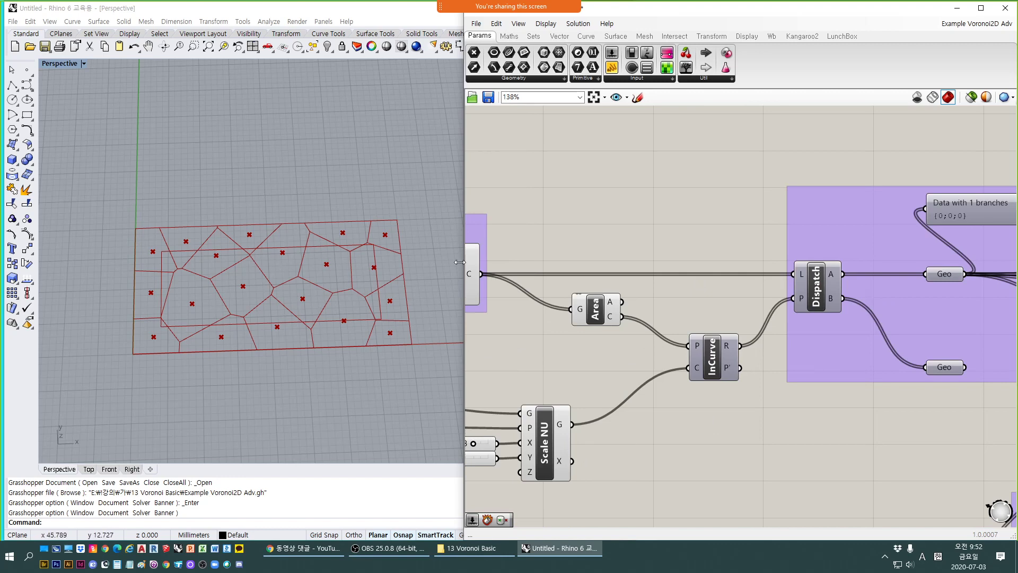
right_click_drag(615, 370, 790, 344)
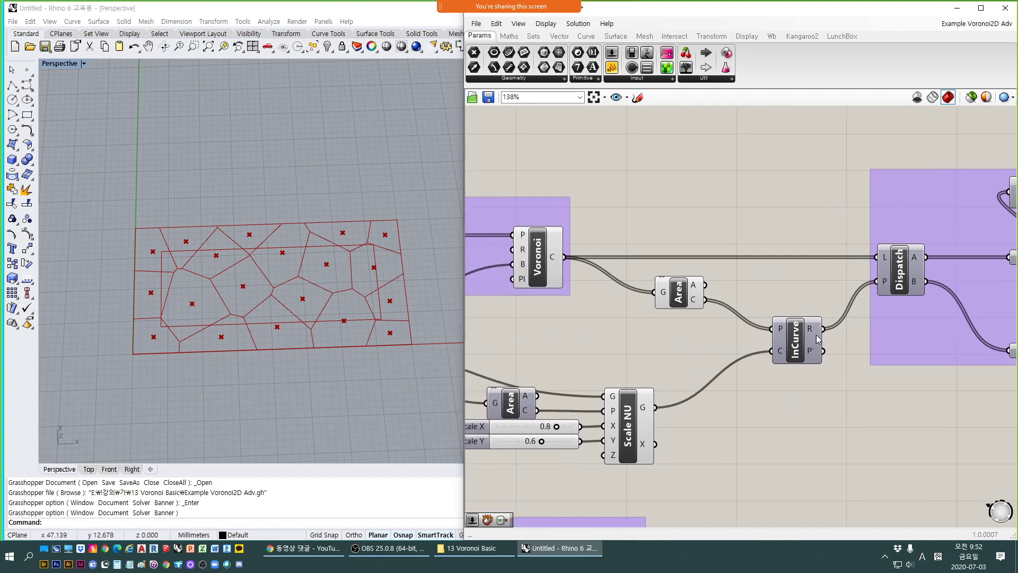
scroll(883, 284, "up", 4)
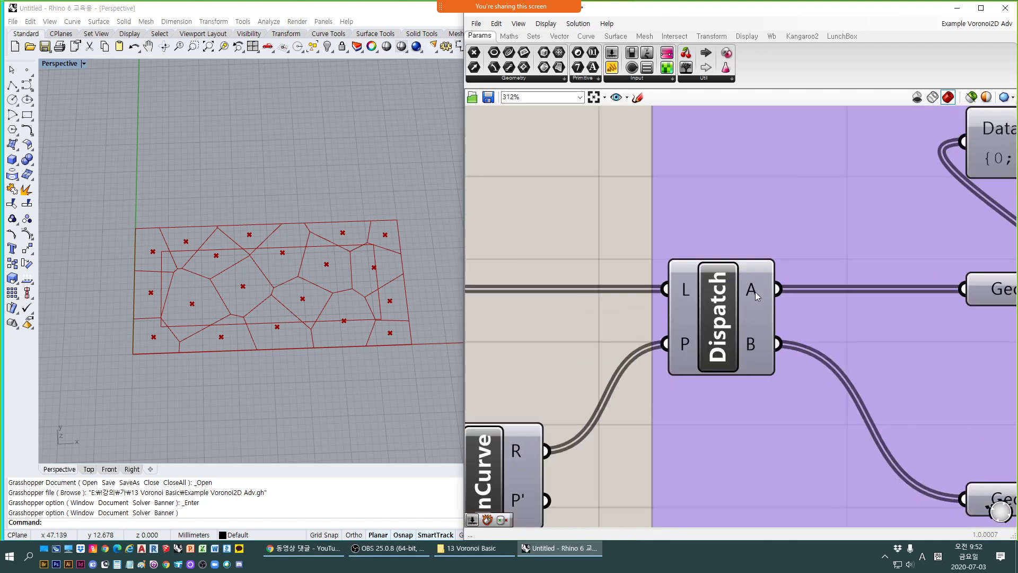
right_click_drag(798, 322, 688, 314)
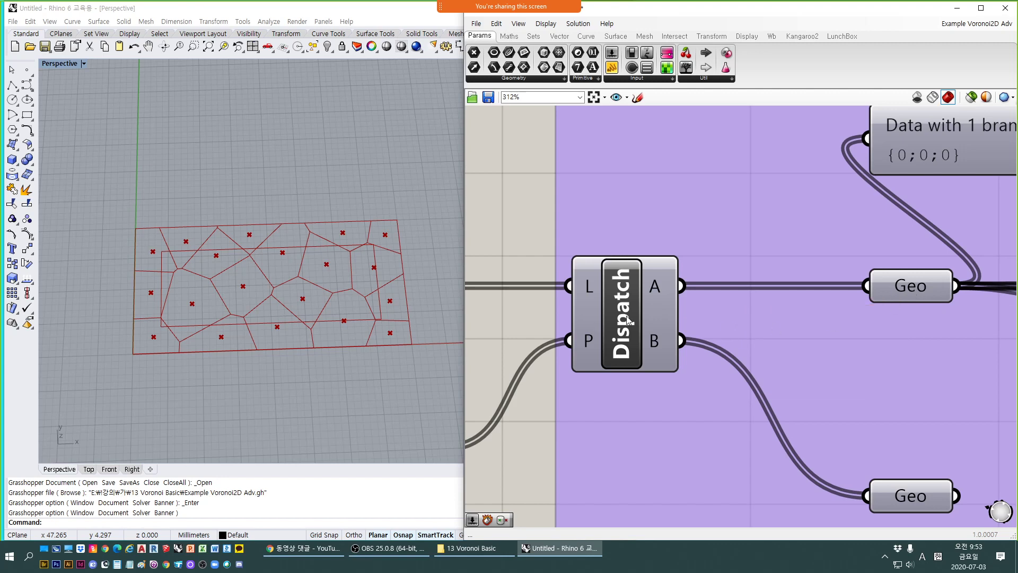
right_click_drag(879, 335, 820, 305)
Hide the previews of the Voronoi cells, the scaled rectangle and the cell centroids.
scroll(854, 265, "down", 4)
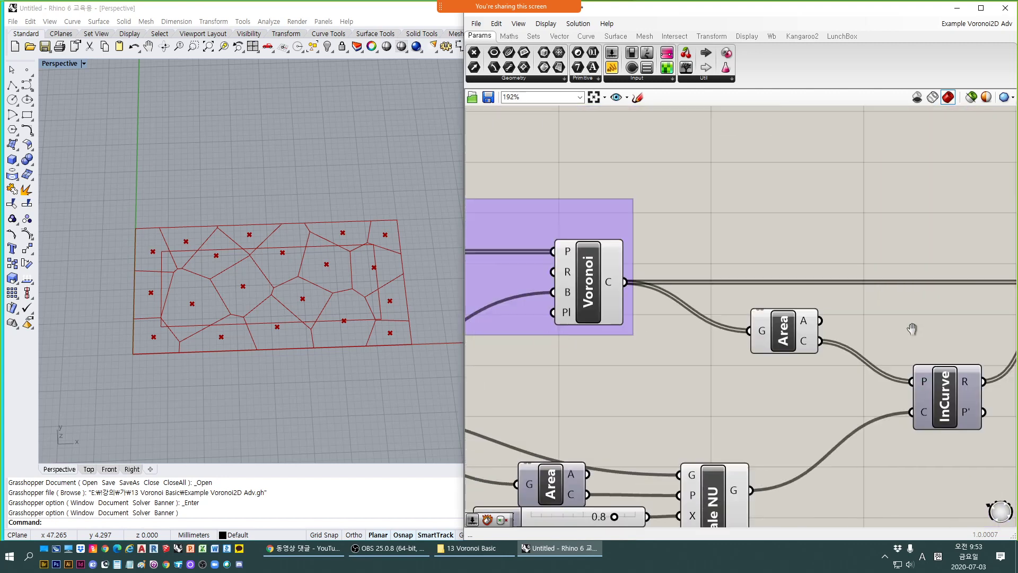
left_click(628, 293)
key("ctrl+q")
right_click_drag(698, 389, 921, 309)
left_click(741, 433)
key("ctrl+q")
left_click(805, 250)
key("ctrl+q")
Turn on the previews of both Geo parameters after Dispatch and highlight each one to compare its cells.
right_click_drag(954, 252, 618, 286)
right_click_drag(851, 287, 526, 281)
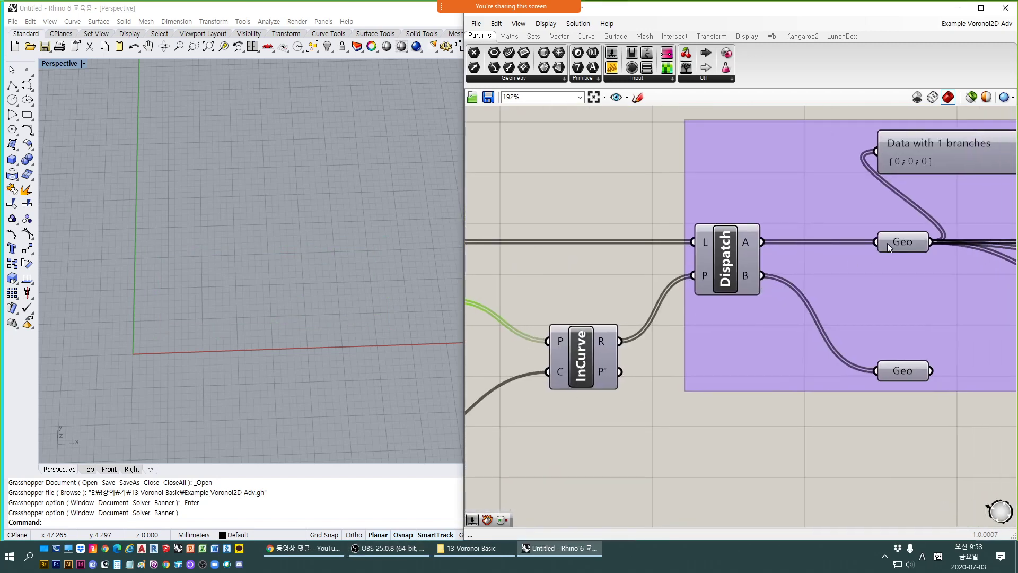
key("ctrl+q")
left_click(905, 374)
left_click(859, 408)
right_click_drag(898, 330, 831, 339)
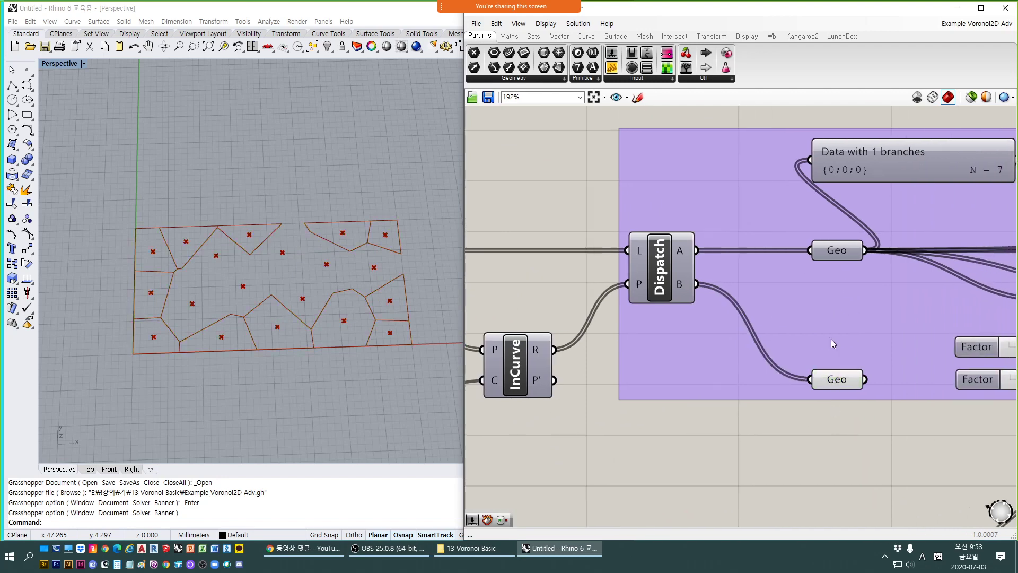
left_click(846, 253)
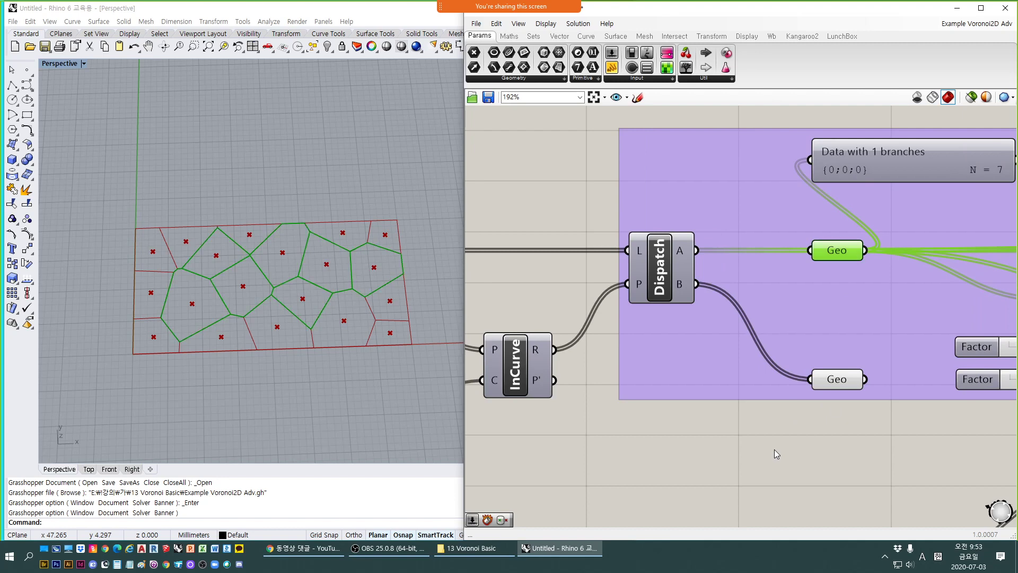
left_click(833, 379)
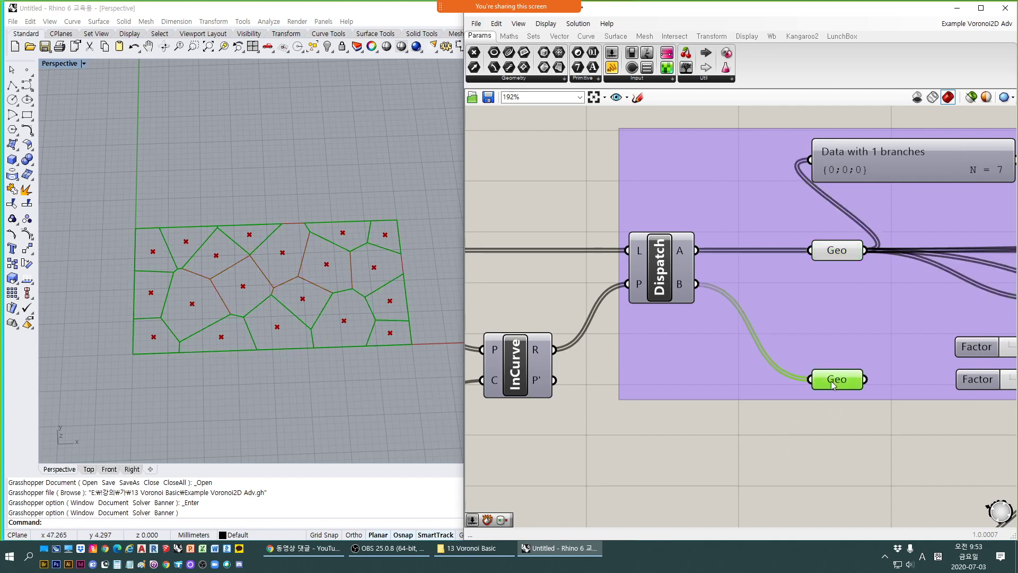
Hide the previews of the B-output Geo and the centroid Area component, and highlight the A-output Geo.
right_click_drag(791, 409, 827, 383)
scroll(827, 382, "down", 5)
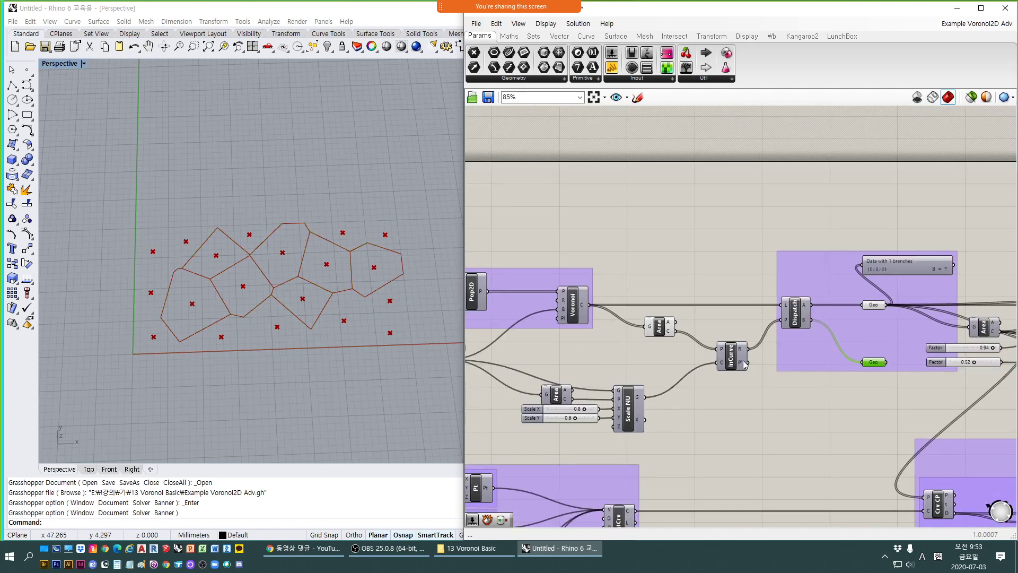
left_click(661, 327)
right_click_drag(757, 379, 660, 385)
scroll(747, 330, "up", 3)
left_click(798, 307)
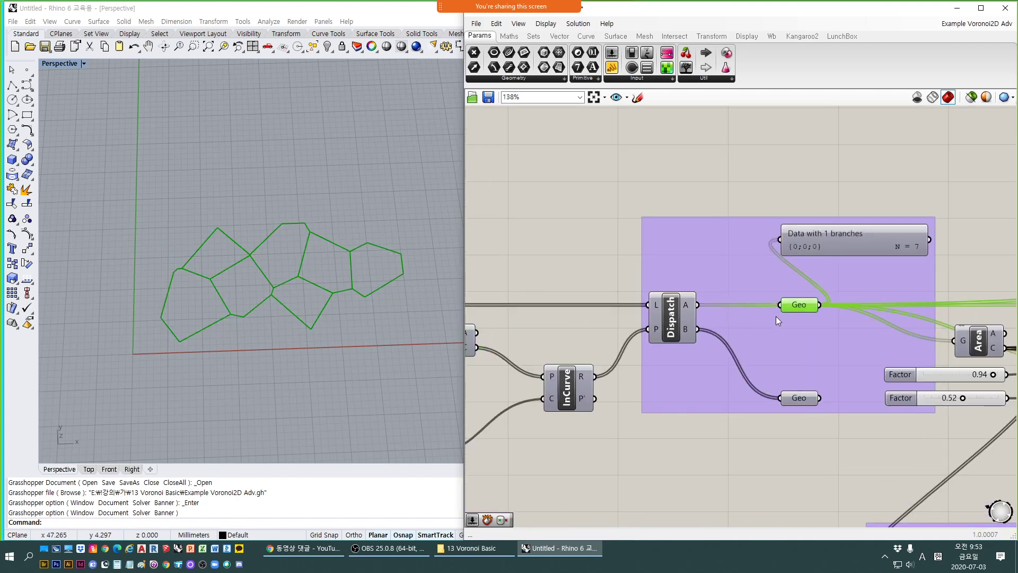
scroll(838, 285, "up", 3)
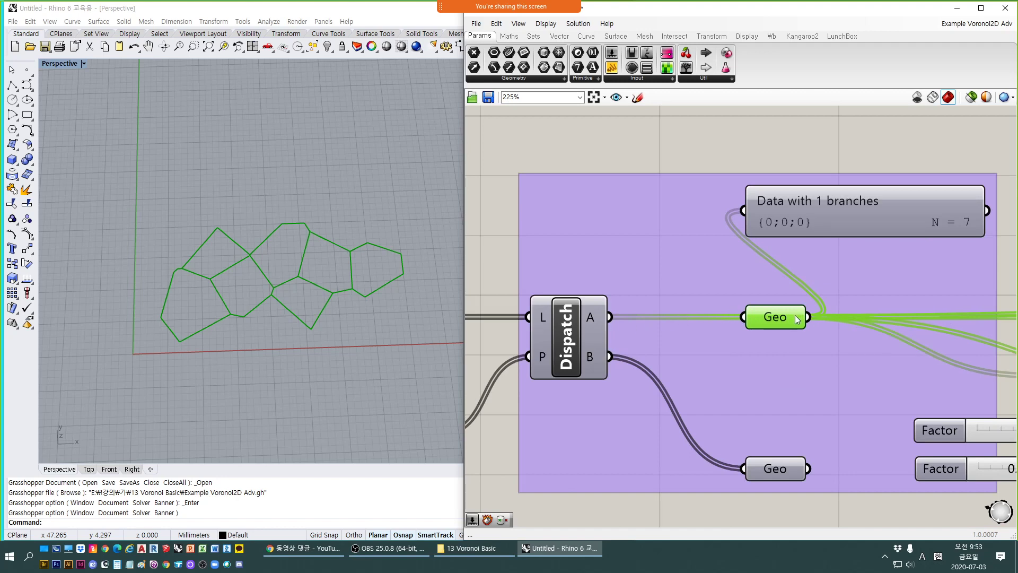
Review the chain from Rectangle and Pop2D through Voronoi, Scale NU and Point In Curve to the A-output Geo's cells.
scroll(804, 329, "down", 4)
right_click_drag(483, 360, 813, 324)
scroll(625, 257, "up", 1)
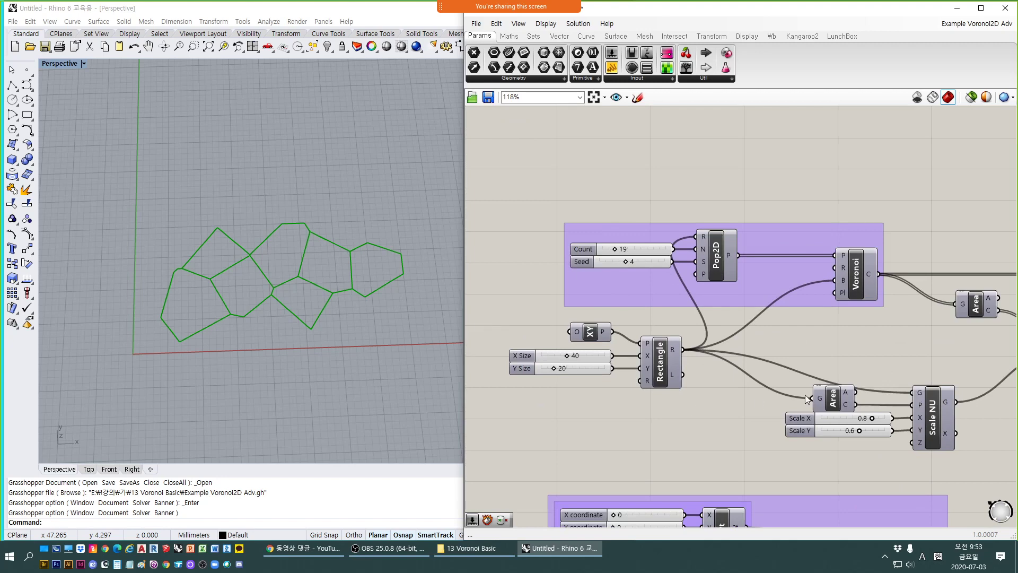
right_click_drag(903, 340, 648, 338)
right_click_drag(743, 308, 624, 329)
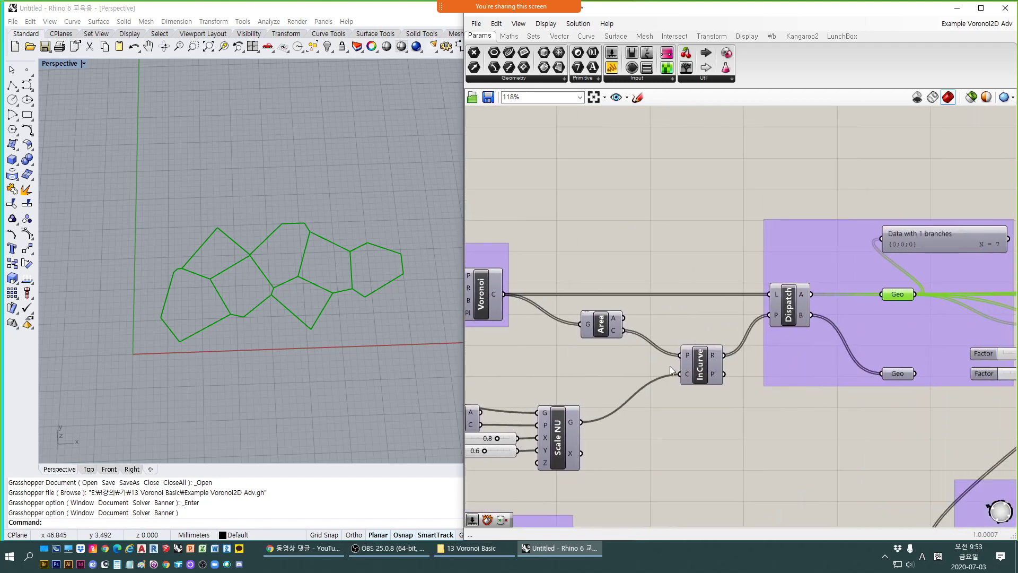
right_click_drag(756, 361, 701, 370)
scroll(732, 302, "up", 2)
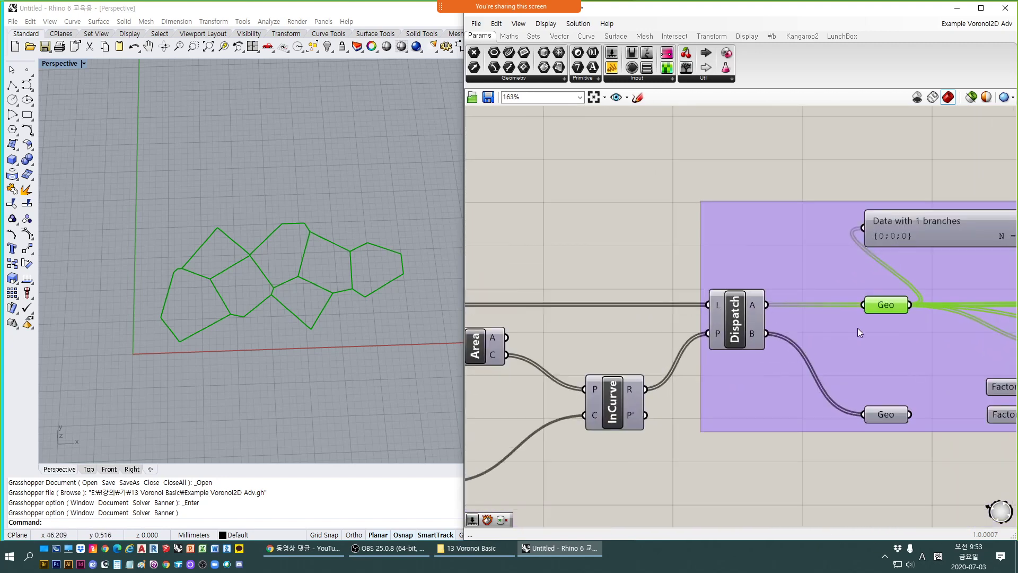
right_click_drag(814, 341, 671, 343)
right_click_drag(228, 360, 332, 322)
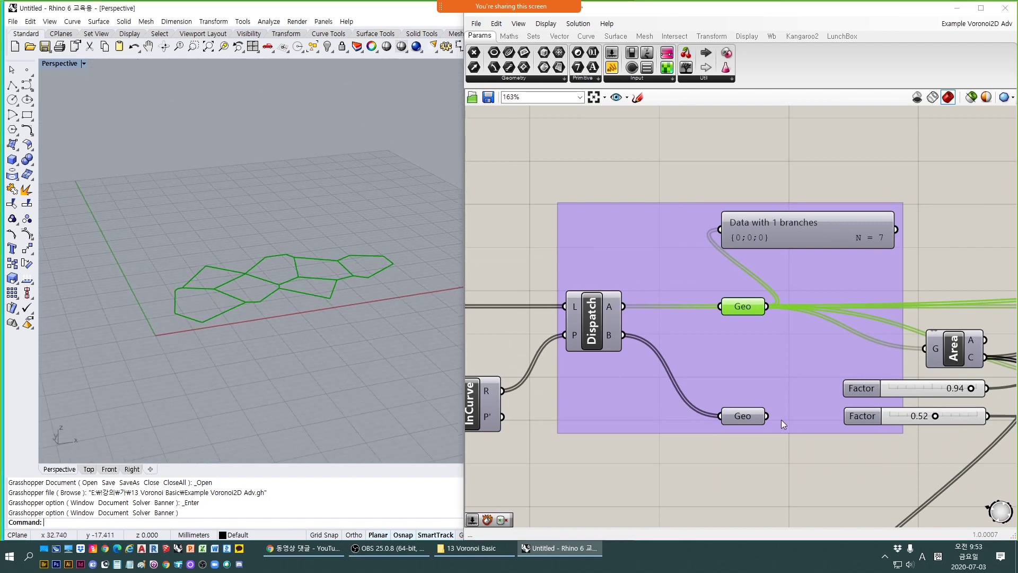
left_click(638, 164)
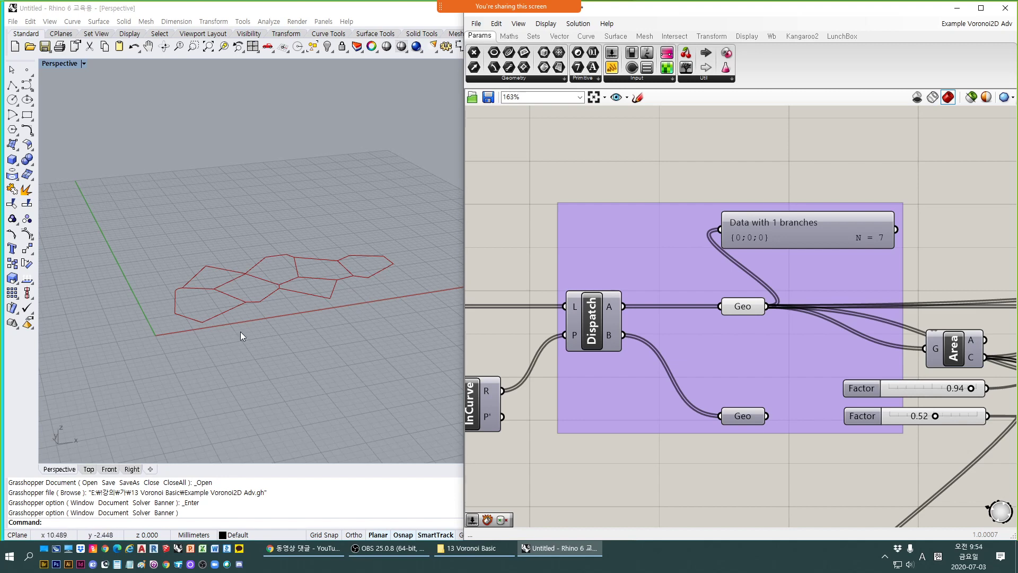
Examine how the A-output Geo, its Area centroids and the two Factor sliders feed the two Scale components.
right_click_drag(759, 360, 699, 346)
right_click_drag(885, 289, 782, 298)
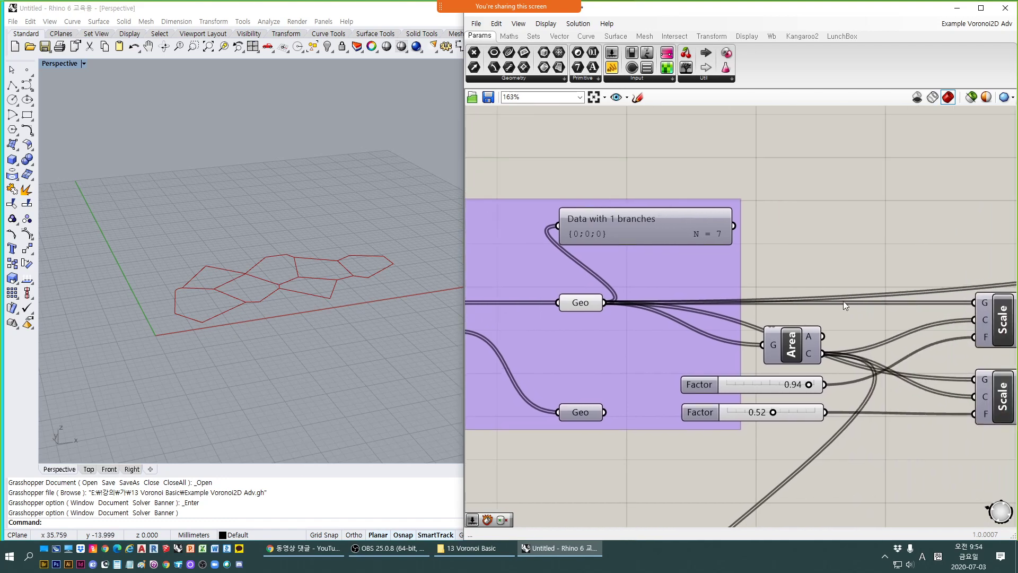
right_click_drag(985, 322, 808, 316)
scroll(771, 291, "down", 2)
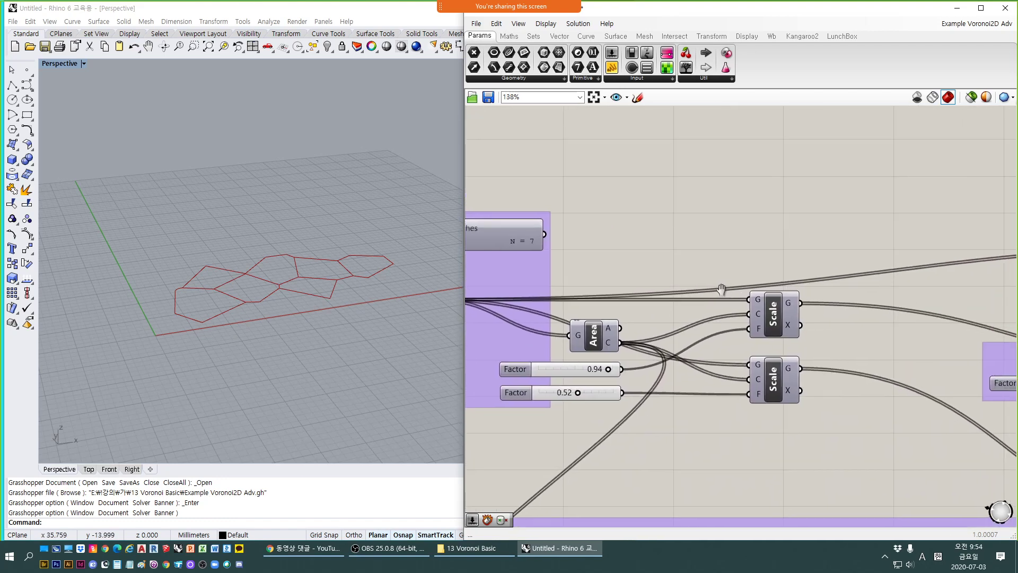
scroll(170, 302, "up", 2)
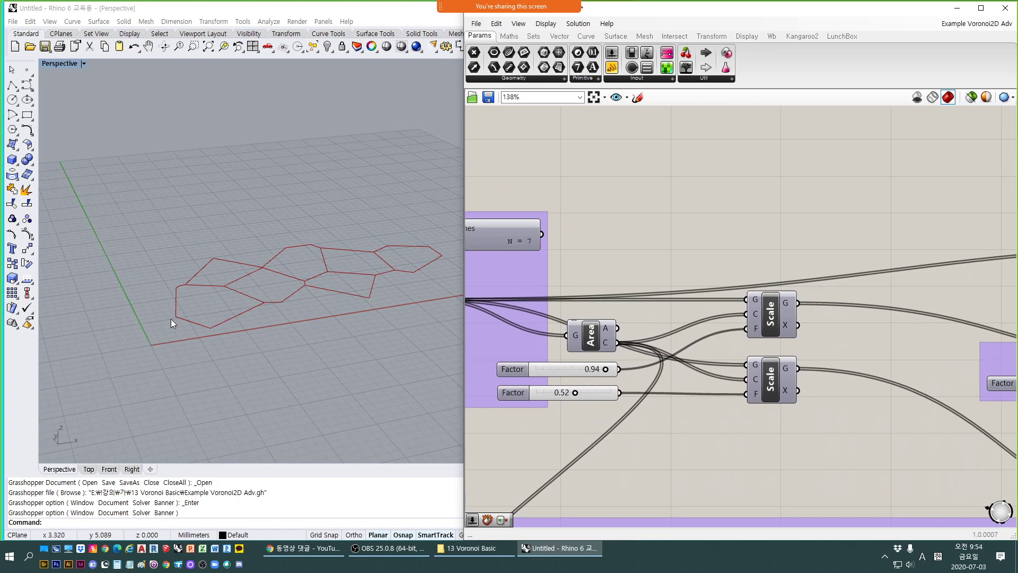
Study the dispatched cell outlines from several angles alongside the Area component that supplies the scaling centers.
right_click_drag(215, 255, 218, 274)
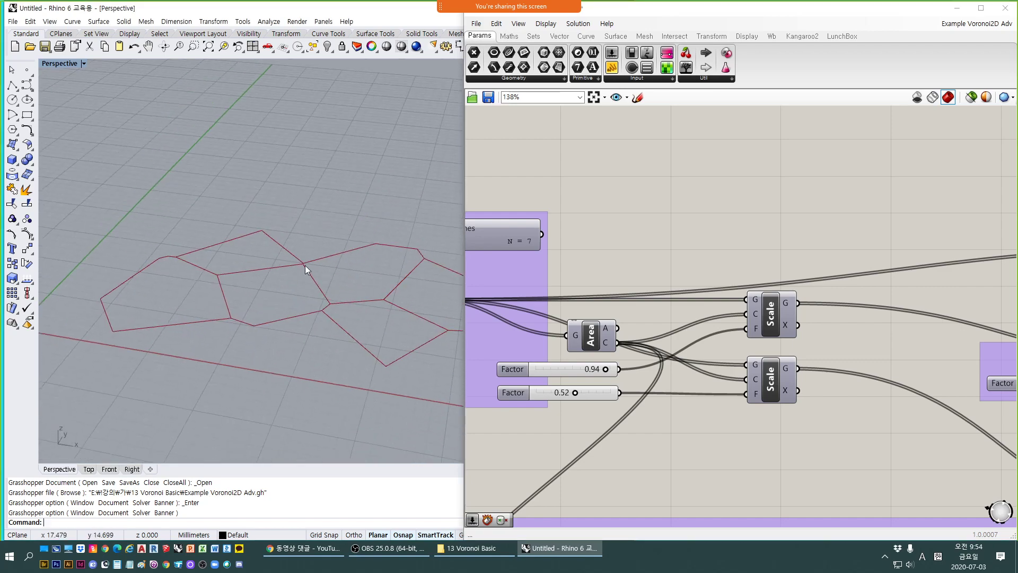
right_click_drag(281, 260, 233, 322)
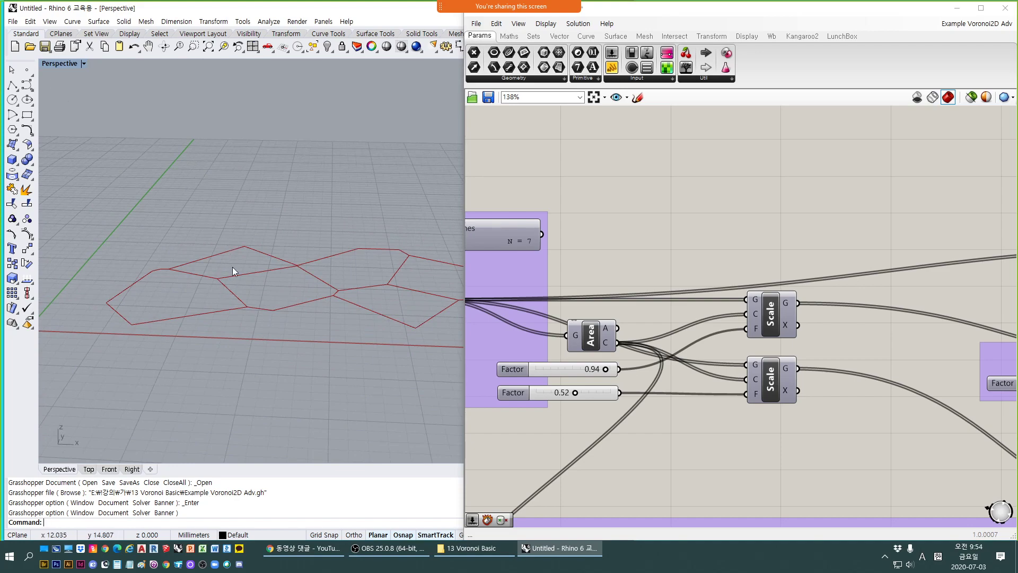
right_click_drag(191, 229, 268, 342)
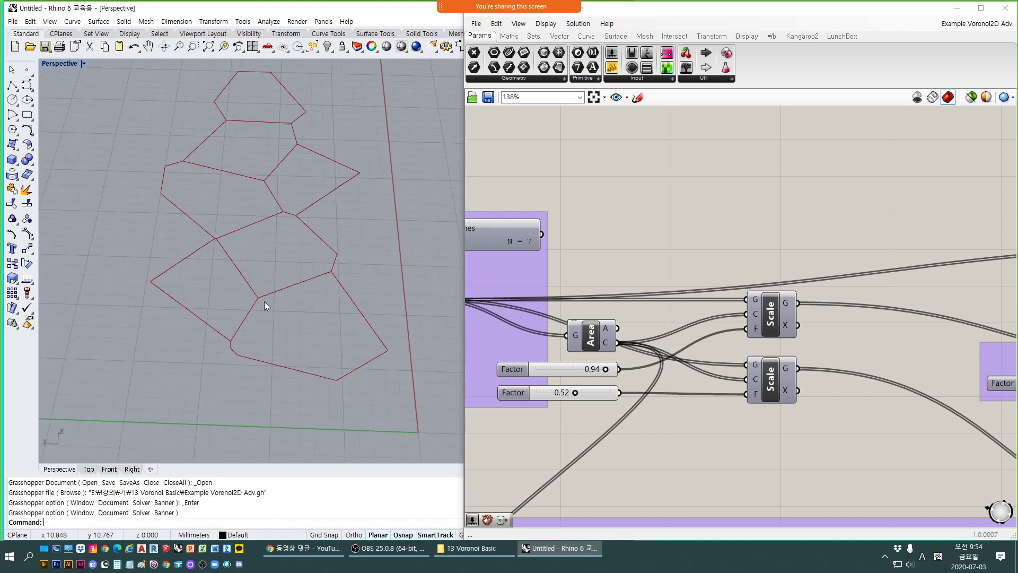
right_click_drag(317, 266, 259, 323)
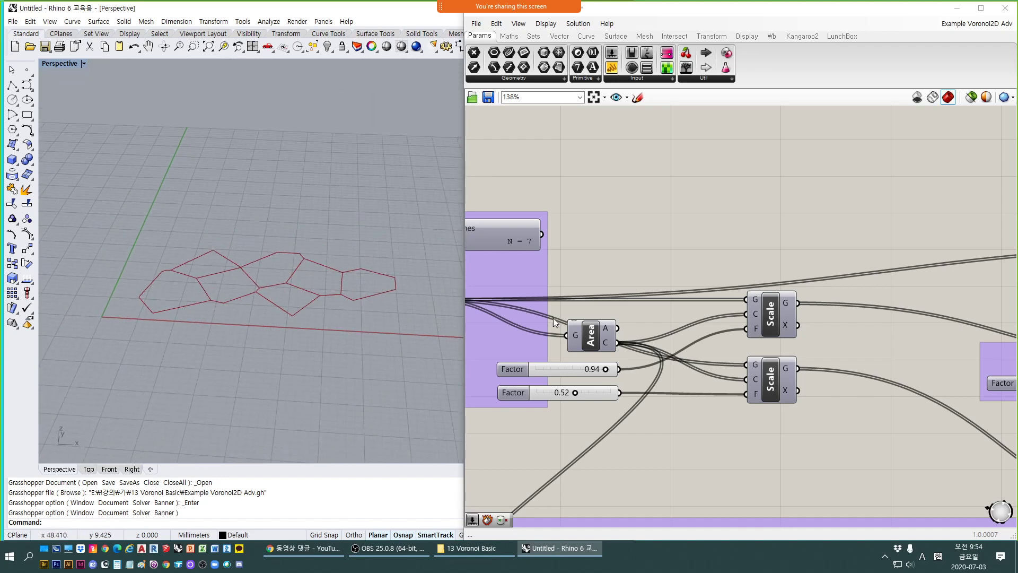
right_click_drag(588, 342, 622, 328)
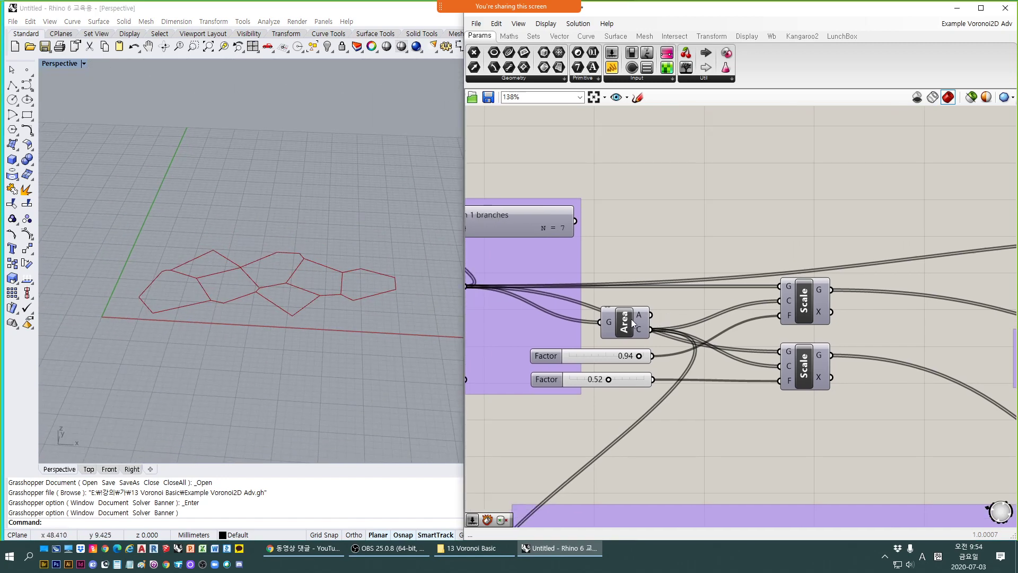
right_click_drag(657, 271, 767, 273)
right_click_drag(211, 291, 164, 284)
scroll(164, 279, "up", 2)
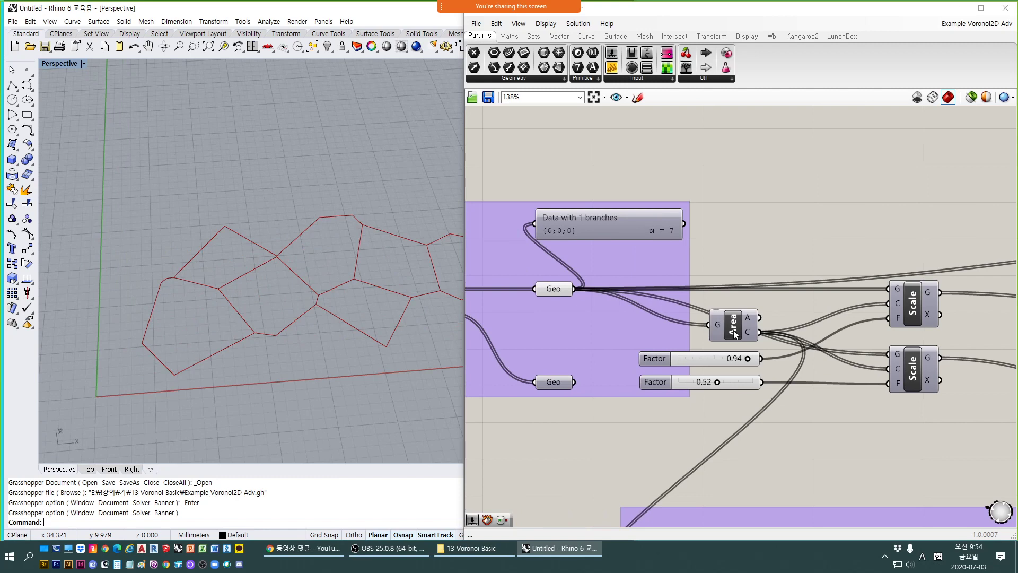
right_click_drag(325, 336, 247, 317)
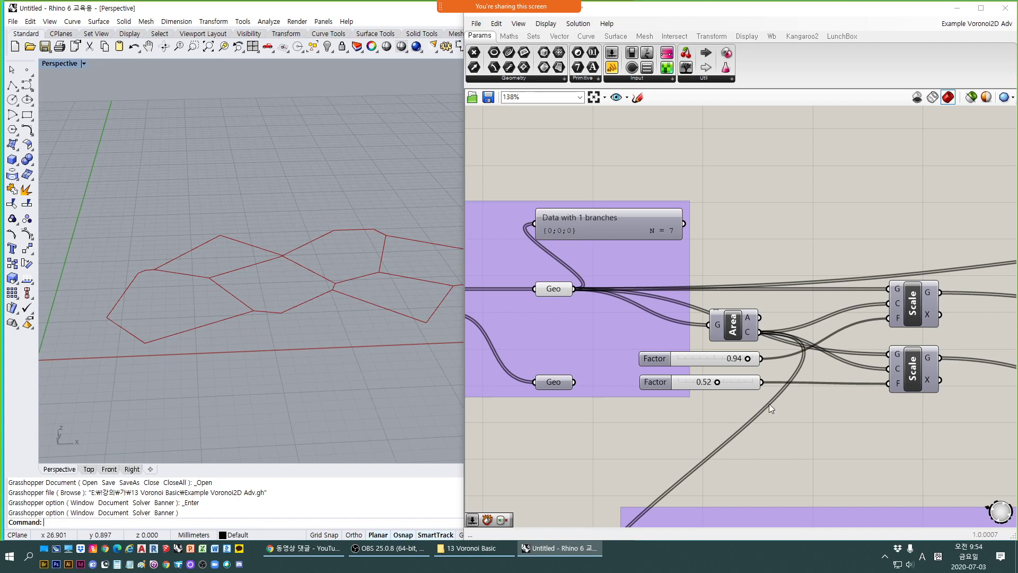
Highlight the Scale component driven by the 0.94 factor and inspect its shrunken cell outlines close up.
right_click_drag(769, 404, 718, 388)
left_click(868, 297)
right_click_drag(278, 359, 232, 304)
scroll(232, 303, "up", 8)
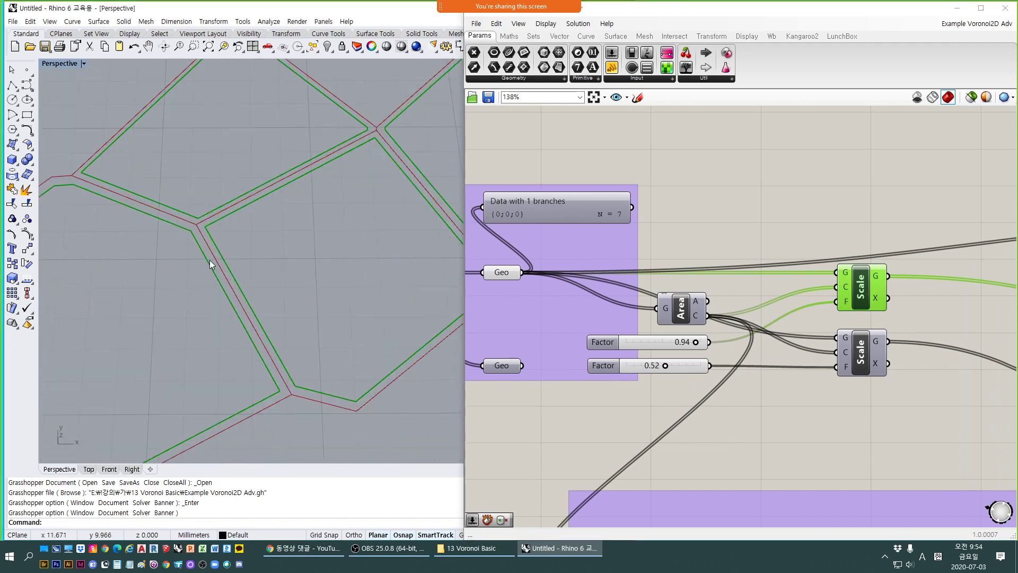
Compare the outlines of the Scale component driven by the 0.94 factor with the original cells, and check the Area component supplying its centers.
scroll(209, 260, "up", 2)
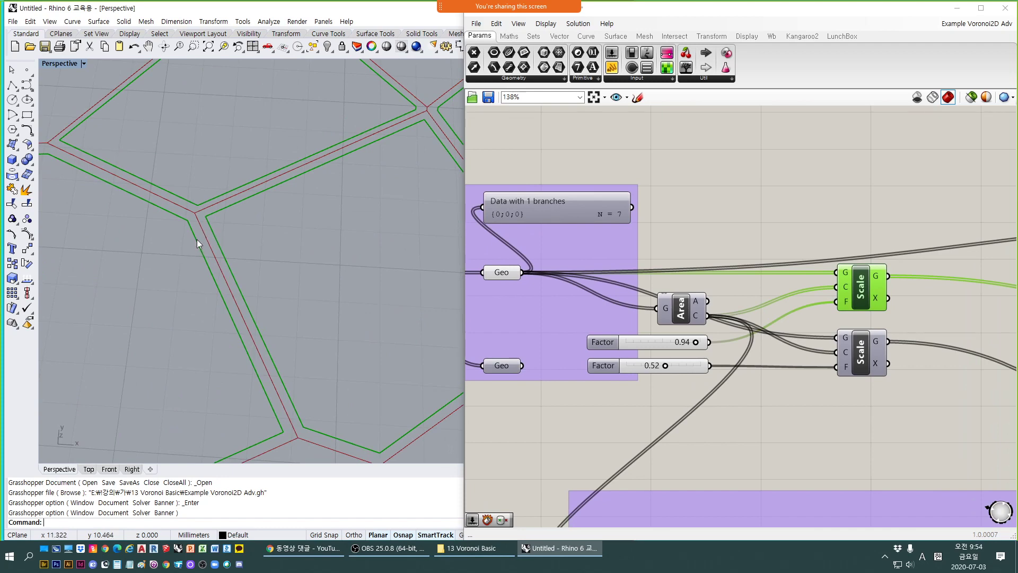
scroll(202, 234, "down", 5)
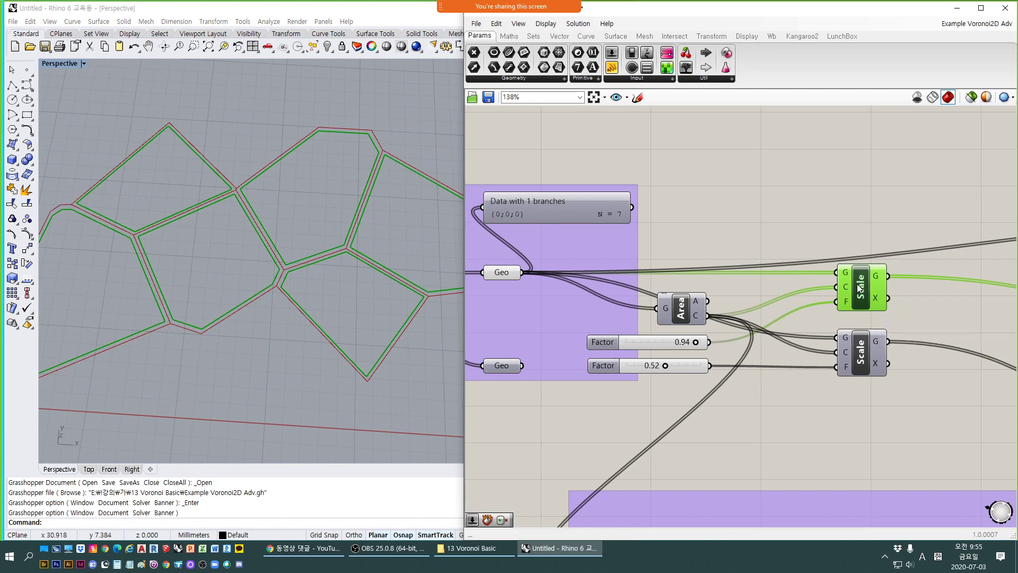
left_click(690, 312)
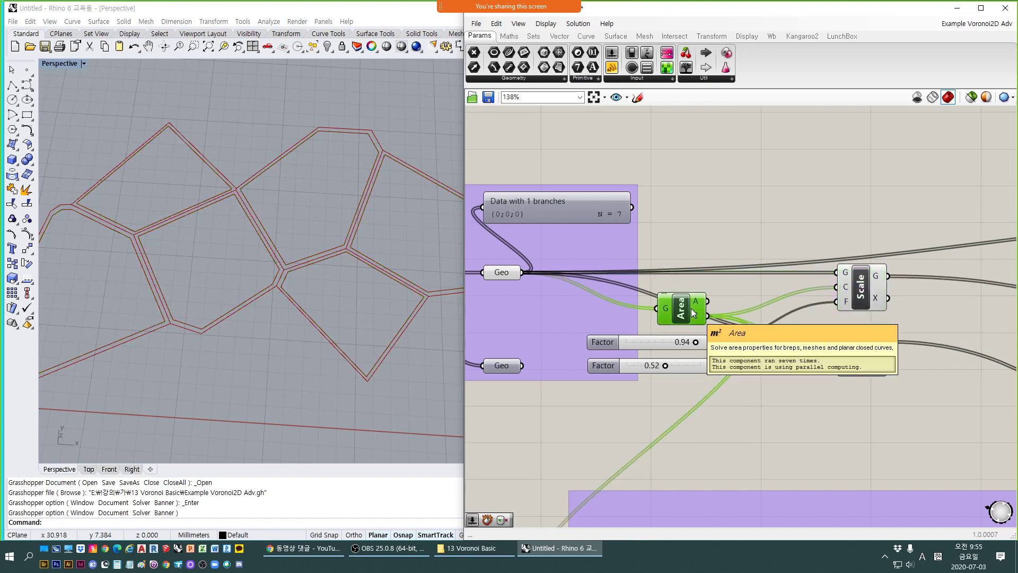
scroll(732, 285, "down", 4)
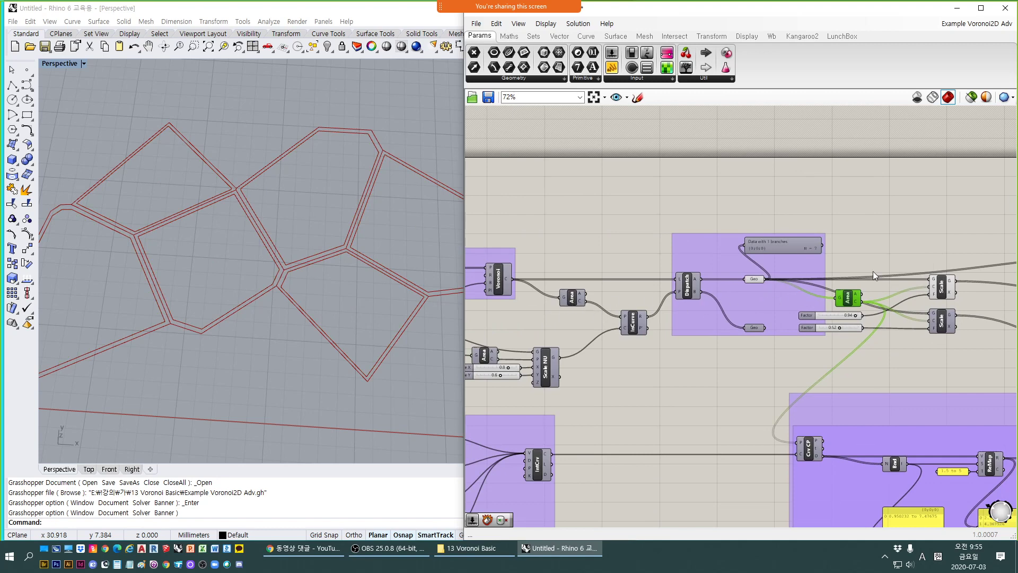
right_click_drag(918, 286, 699, 297)
scroll(686, 300, "up", 5)
scroll(686, 301, "up", 1)
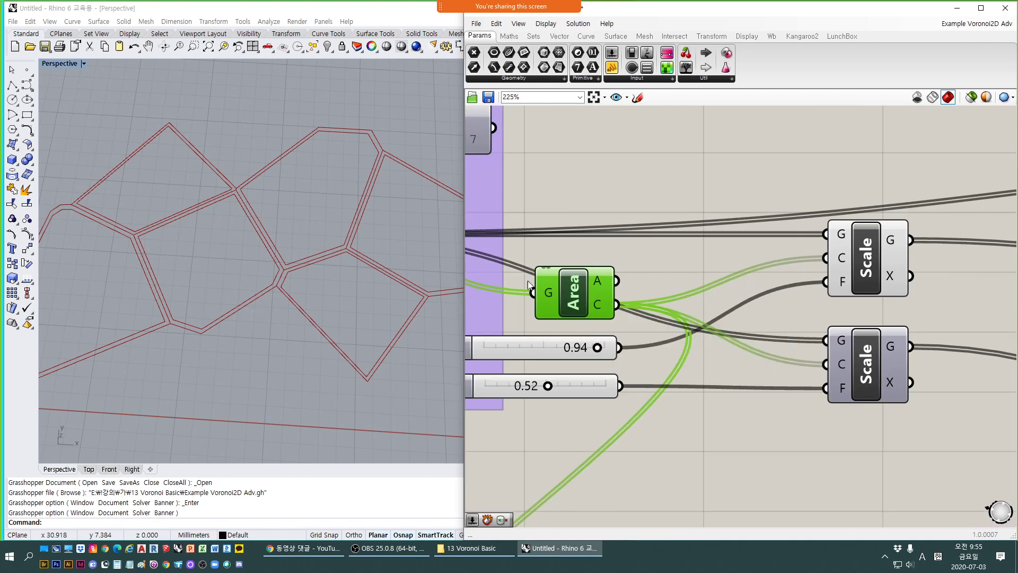
left_click(857, 260)
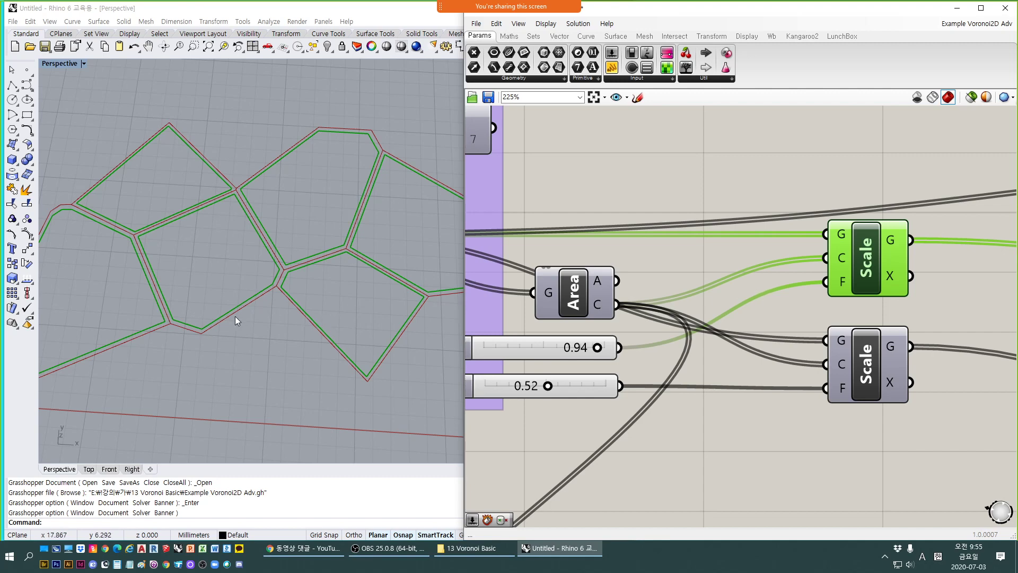
right_click_drag(235, 316, 268, 243)
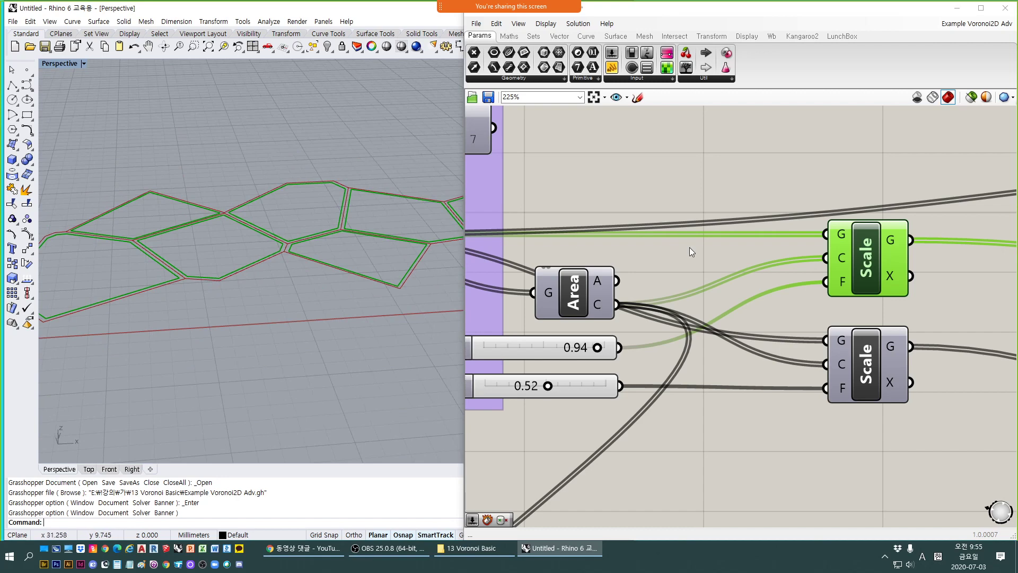
Turn on the preview of the Move component driven by the 1.4 Z factor and turn off the preview of the 0.94 Scale component.
right_click_drag(810, 242, 594, 257)
scroll(648, 258, "down", 2)
right_click_drag(763, 262, 633, 279)
scroll(631, 279, "down", 2)
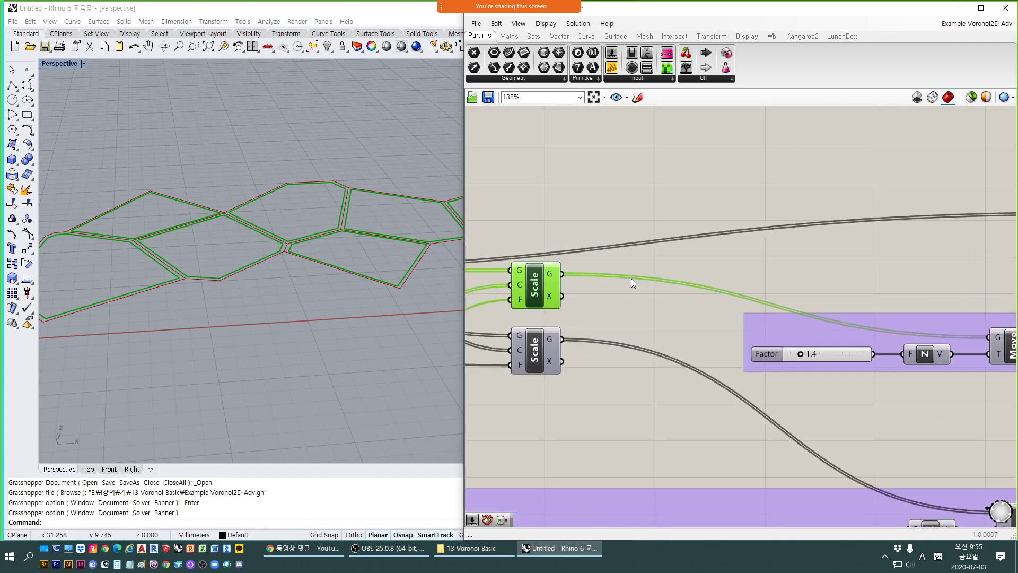
left_click(877, 334)
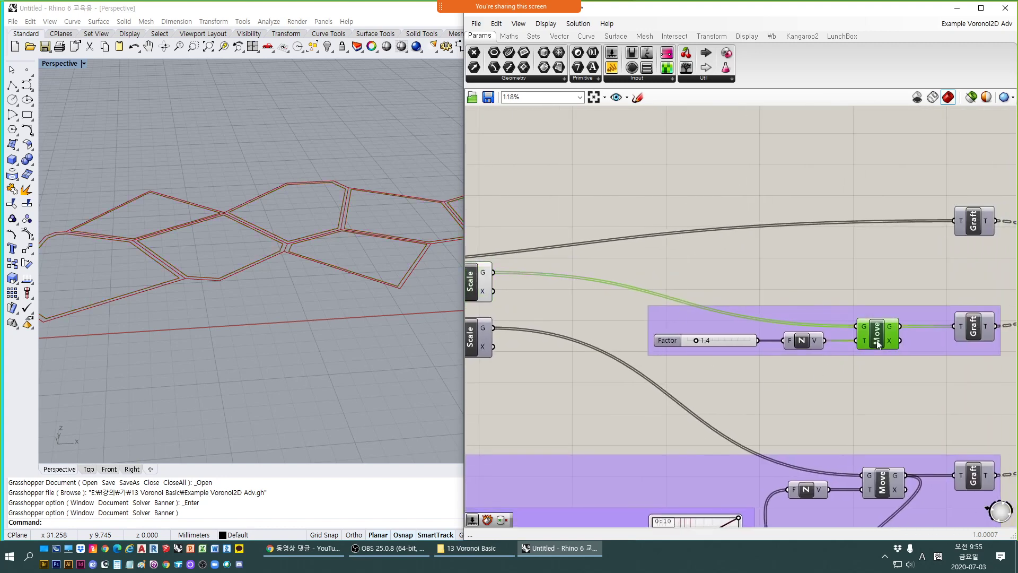
right_click_drag(601, 321, 680, 327)
left_click(548, 289)
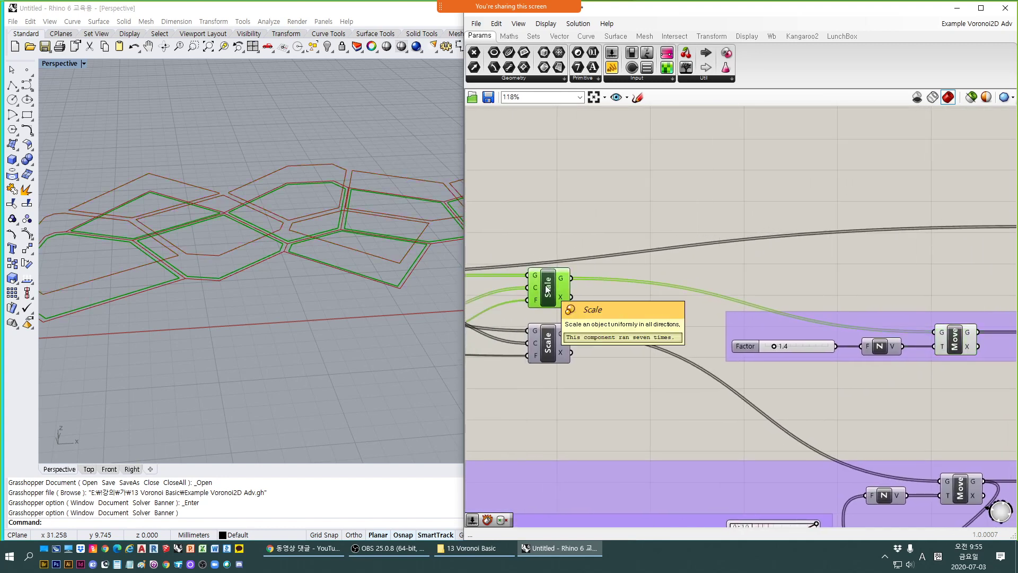
right_click_drag(318, 297, 312, 317)
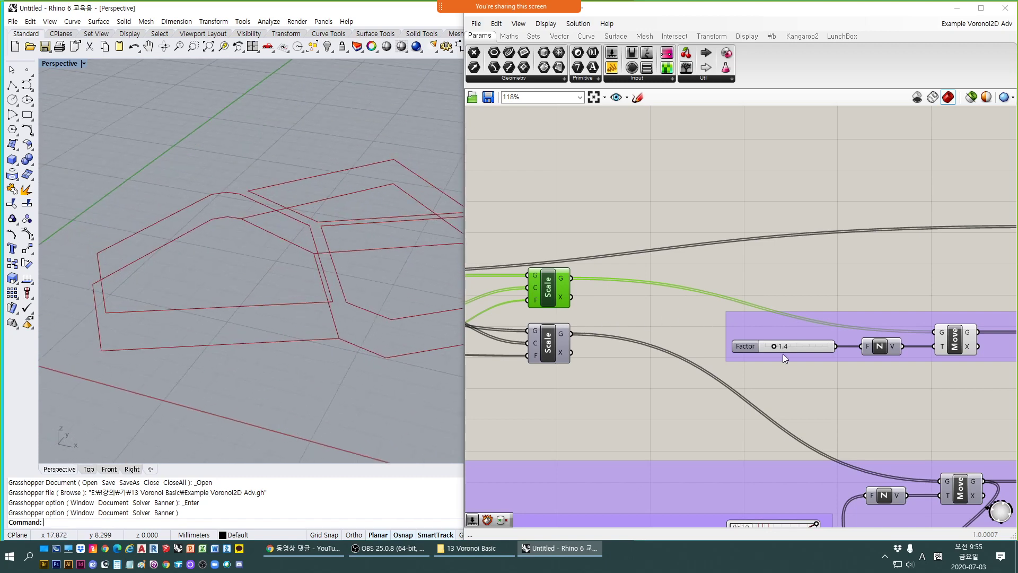
left_click(822, 389)
scroll(801, 344, "up", 1)
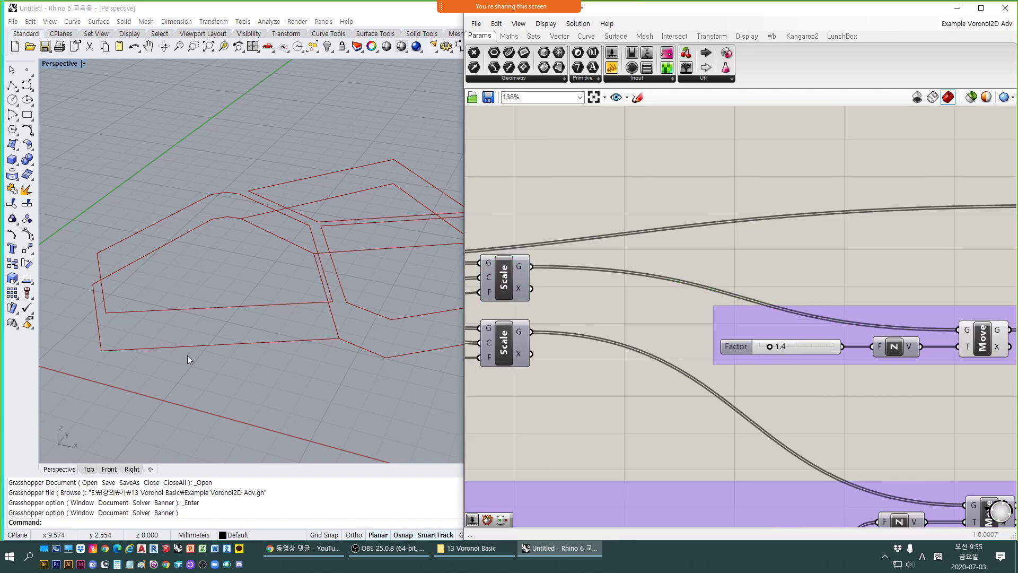
Study the raised cell outlines above the original cells from several angles, alongside the Move component with its 1.4 Z factor.
right_click_drag(187, 354, 294, 319)
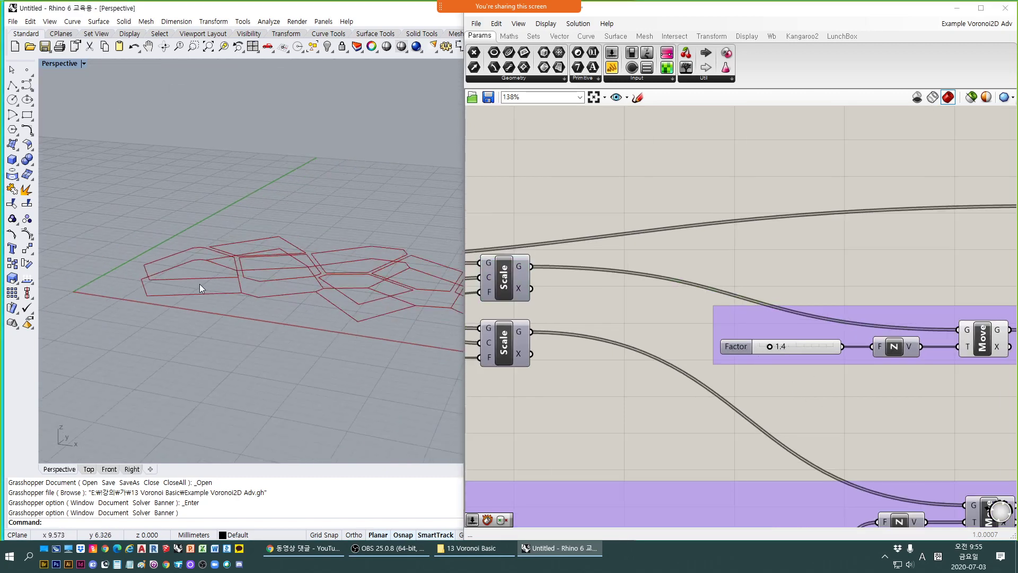
right_click_drag(312, 295, 280, 273)
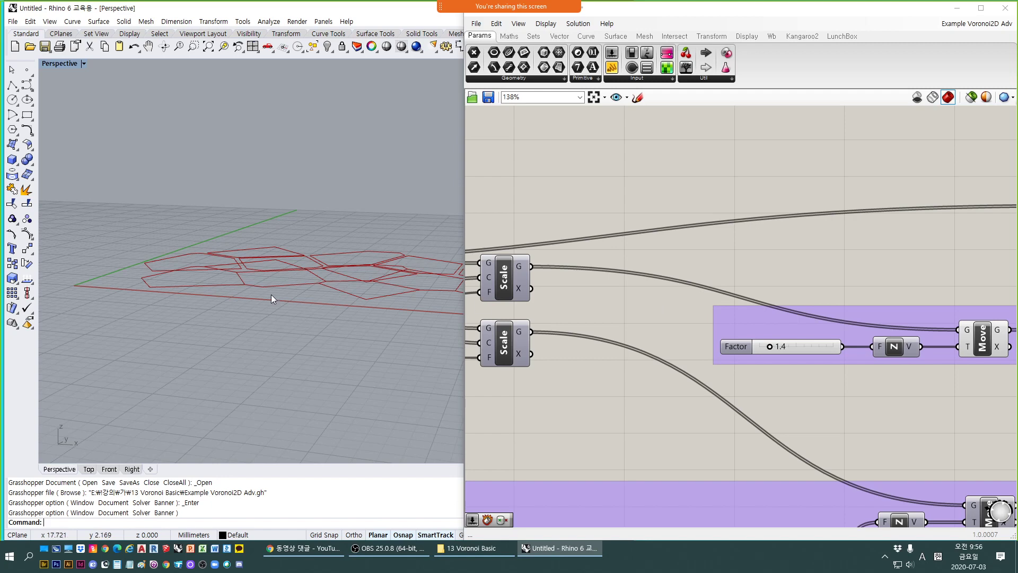
right_click_drag(271, 295, 259, 361)
left_click(811, 390)
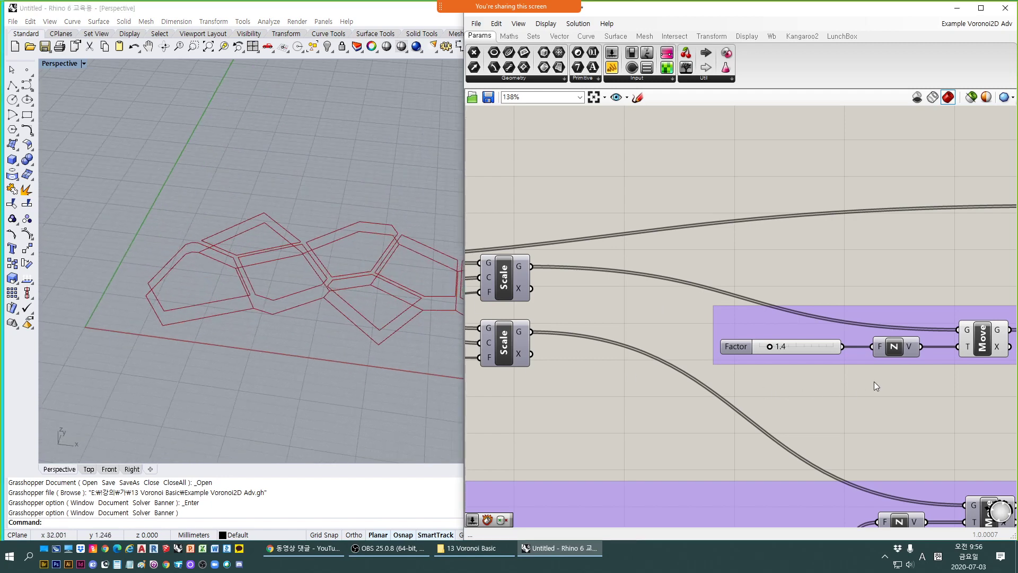
right_click_drag(874, 381, 664, 374)
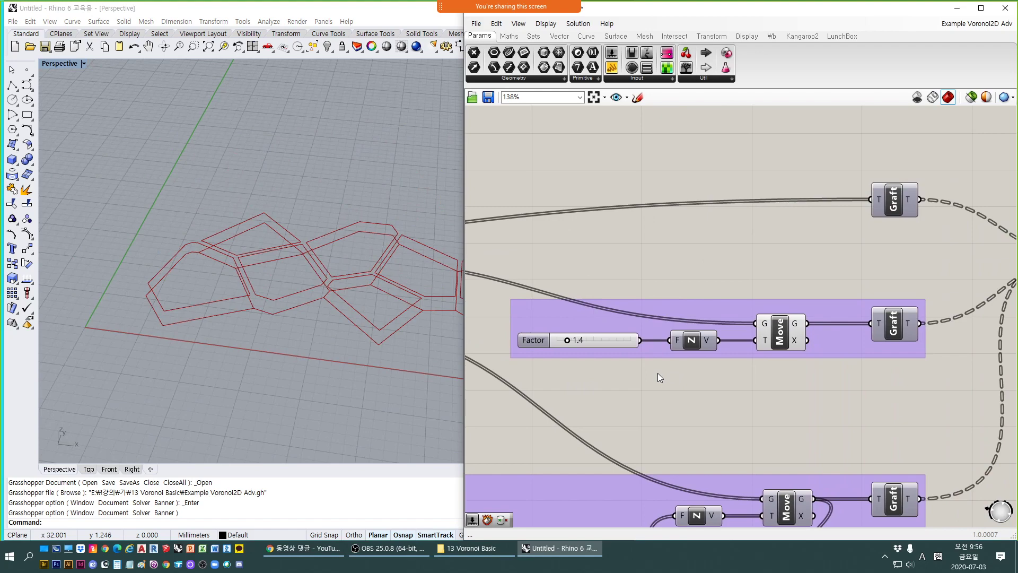
scroll(658, 373, "down", 2)
scroll(167, 307, "up", 1)
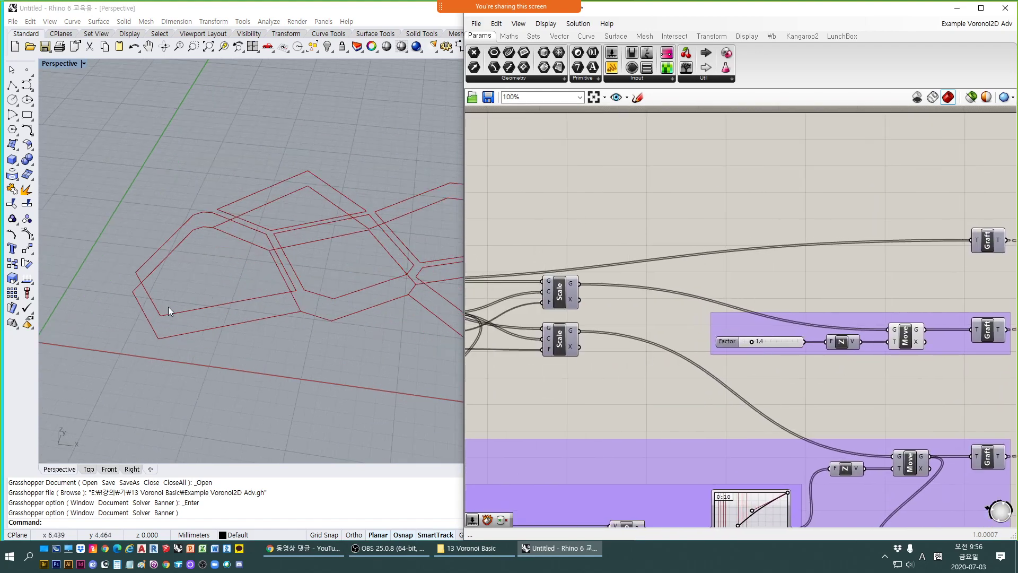
mouse_move(299, 306)
right_mouse_down()
mouse_move(273, 262)
mouse_move(300, 314)
right_mouse_up()
right_click_drag(150, 294, 173, 253)
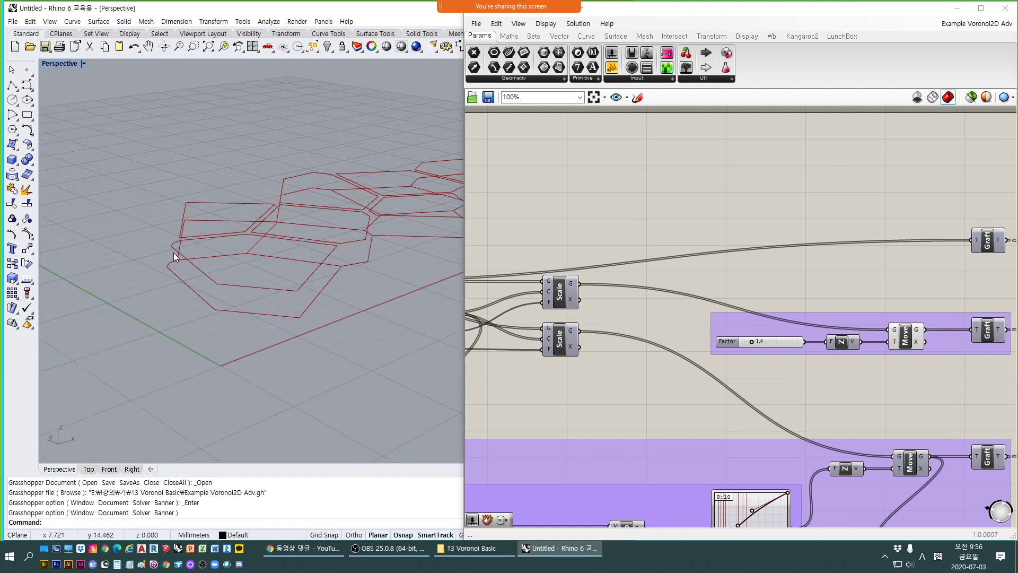
right_click_drag(342, 260, 243, 260)
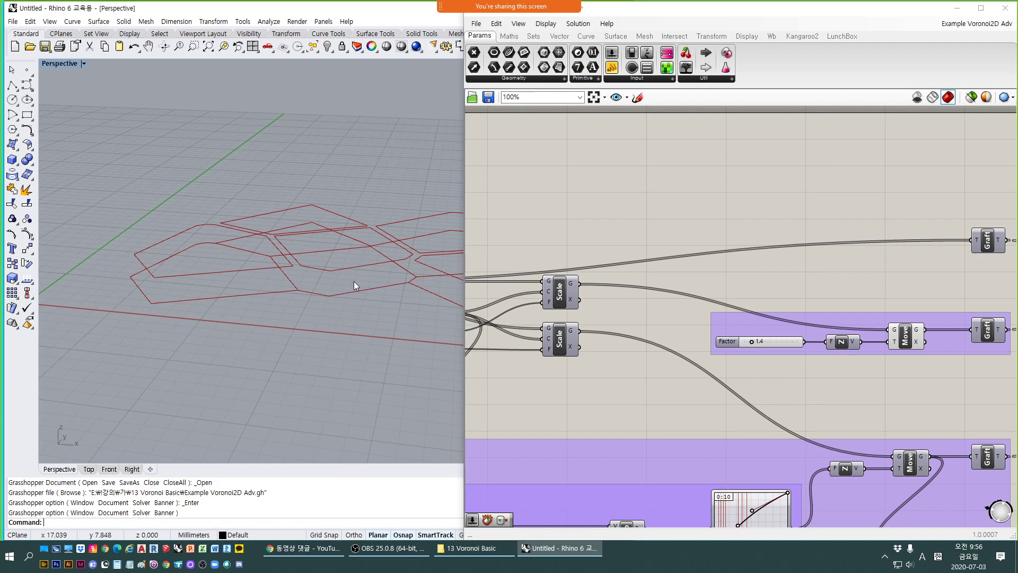
scroll(626, 249, "down", 2)
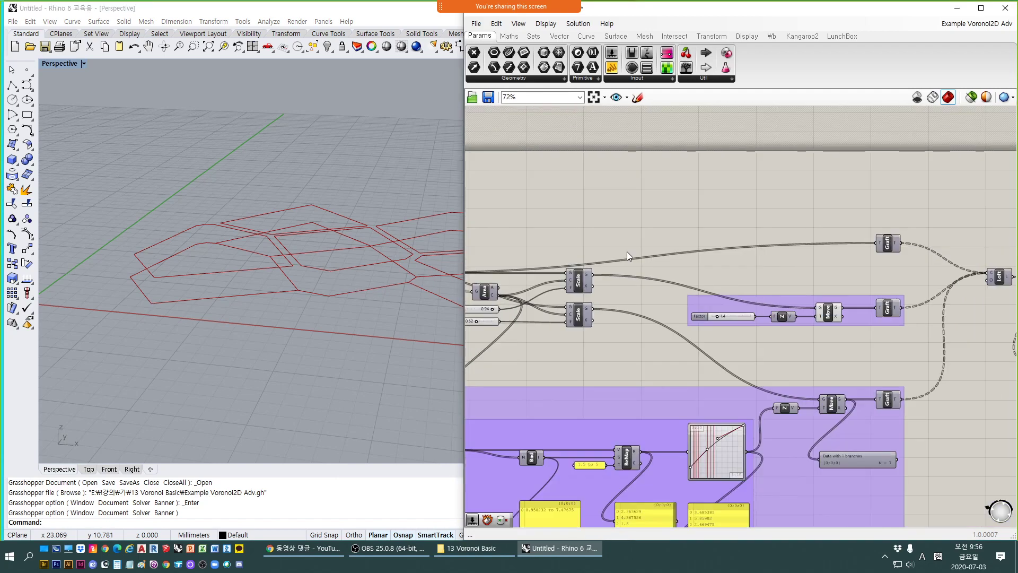
Trace the moved outlines back to the Geo on Dispatch output A and examine its data branches, Area centroids and Scale factors.
right_click_drag(627, 251, 748, 248)
mouse_move(260, 286)
right_mouse_down()
mouse_move(261, 255)
mouse_move(260, 287)
mouse_move(275, 299)
right_mouse_up()
scroll(233, 303, "up", 2)
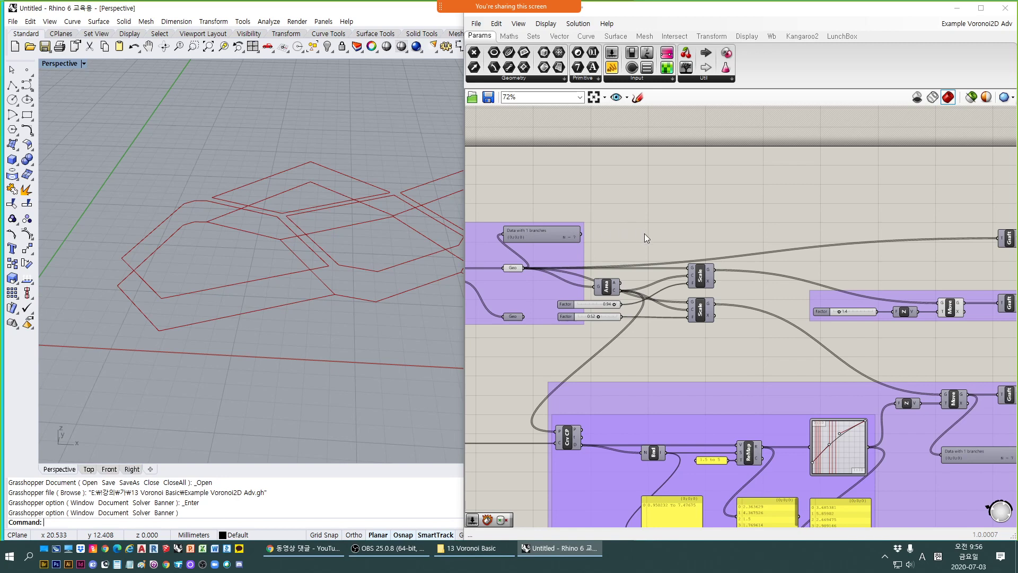
scroll(645, 233, "up", 2)
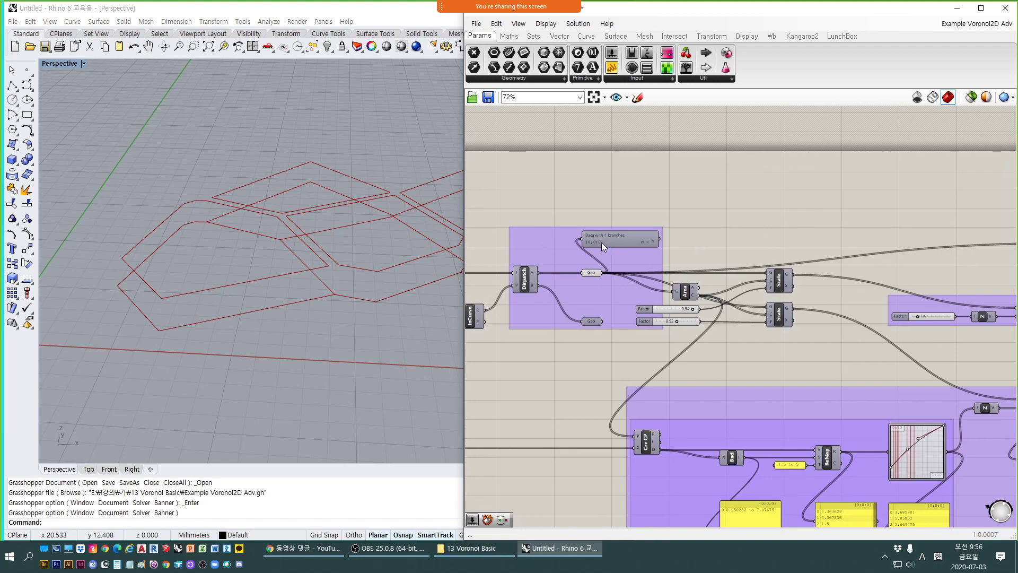
scroll(602, 242, "up", 3)
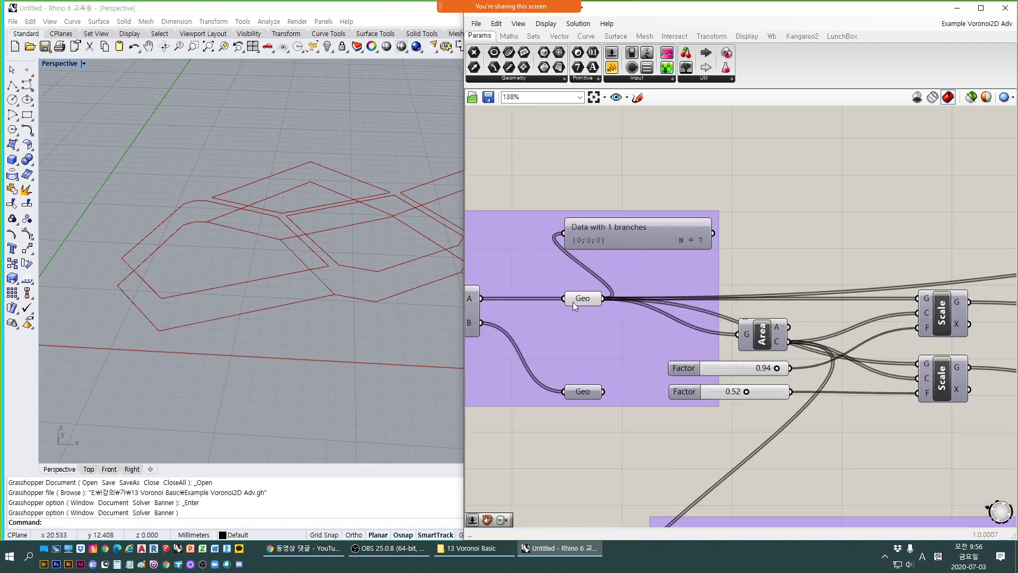
right_click_drag(573, 301, 585, 300)
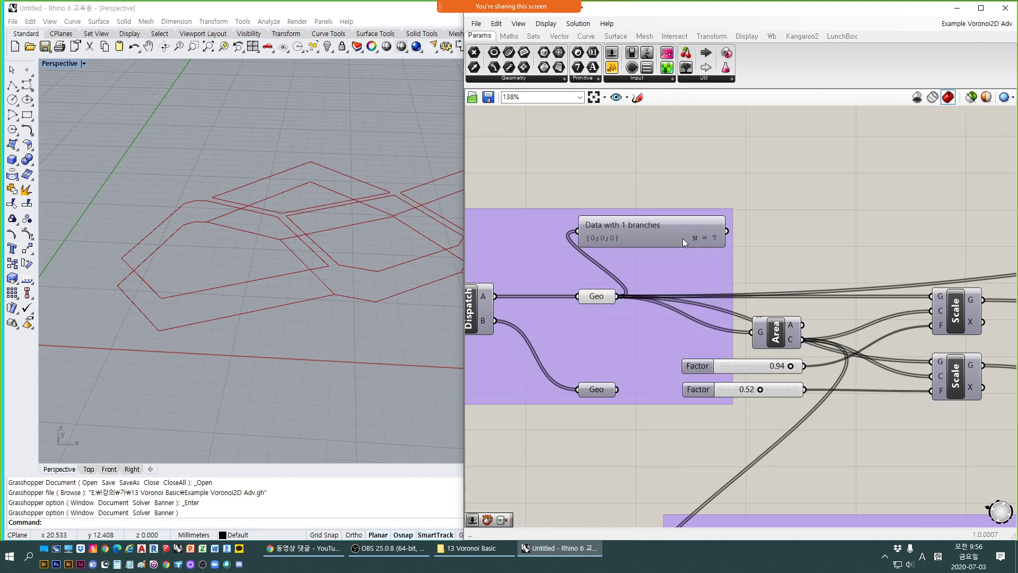
right_click_drag(170, 280, 190, 258)
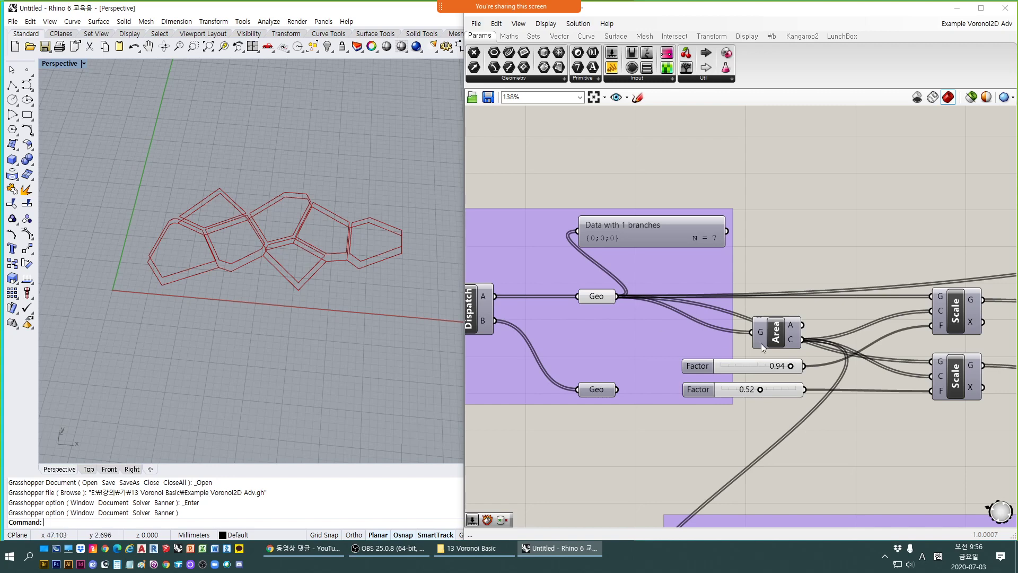
right_click_drag(731, 291, 538, 280)
Compare how each base cell pairs with its raised outline in perspective, checking the Geo and Scale wiring that produces them.
right_click_drag(244, 307, 239, 243)
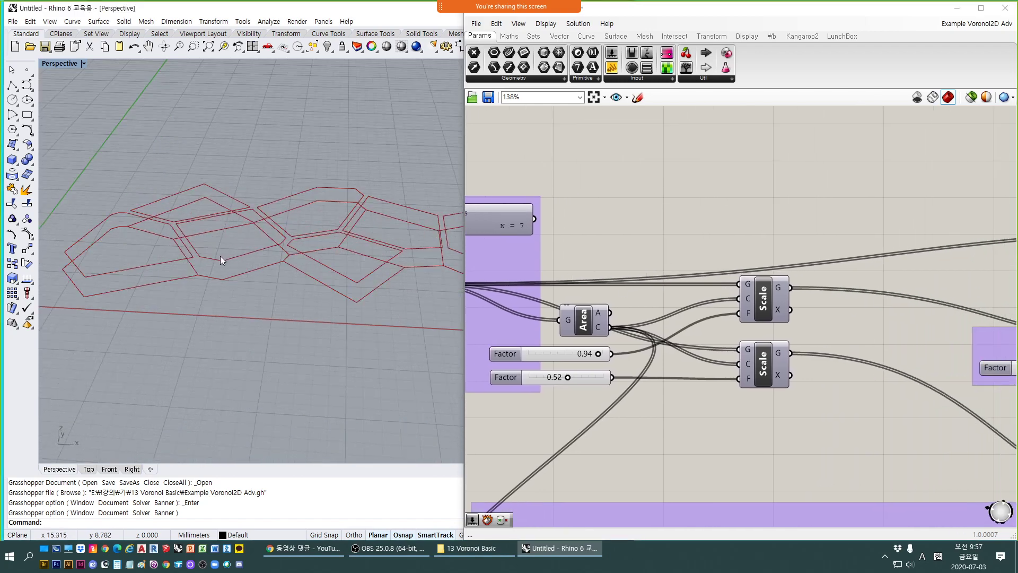
right_click_drag(144, 257, 113, 259)
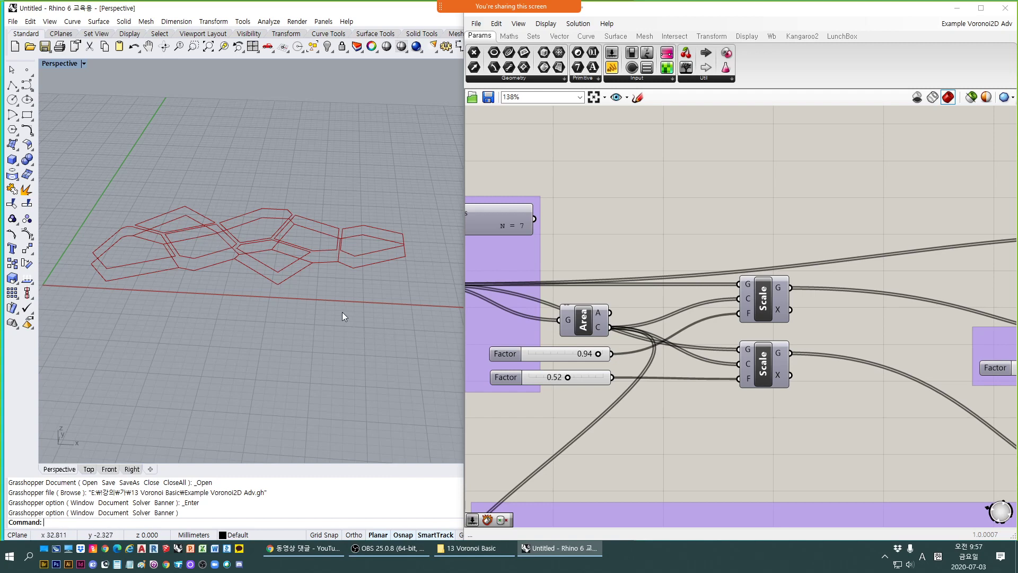
right_click_drag(642, 215, 725, 218)
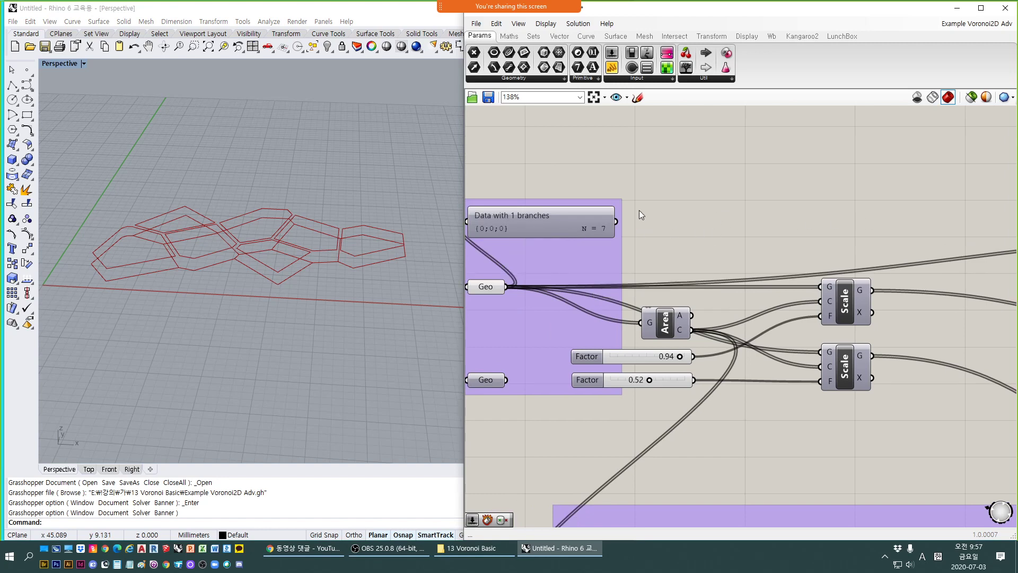
scroll(220, 279, "up", 3)
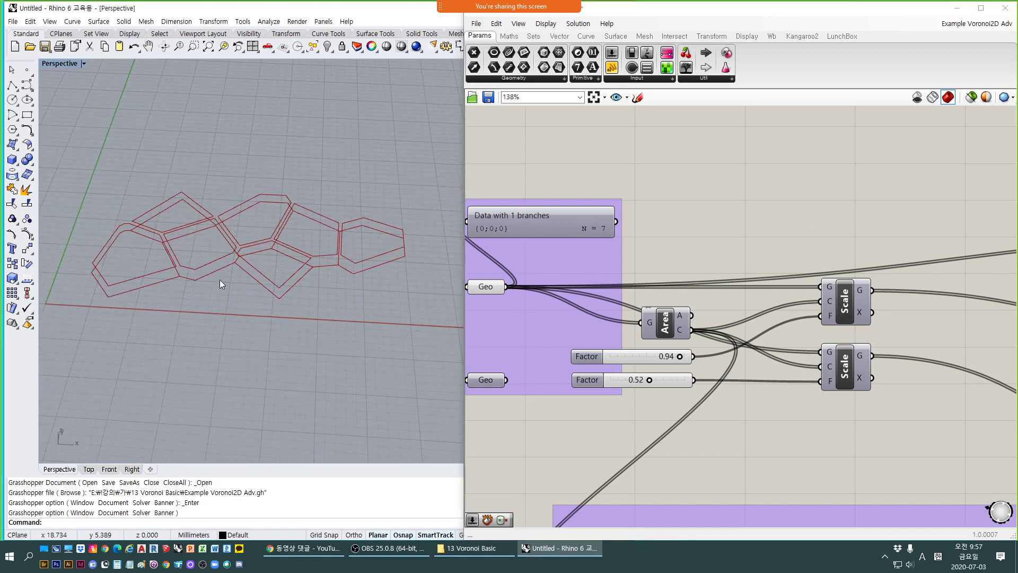
right_click_drag(219, 279, 106, 278)
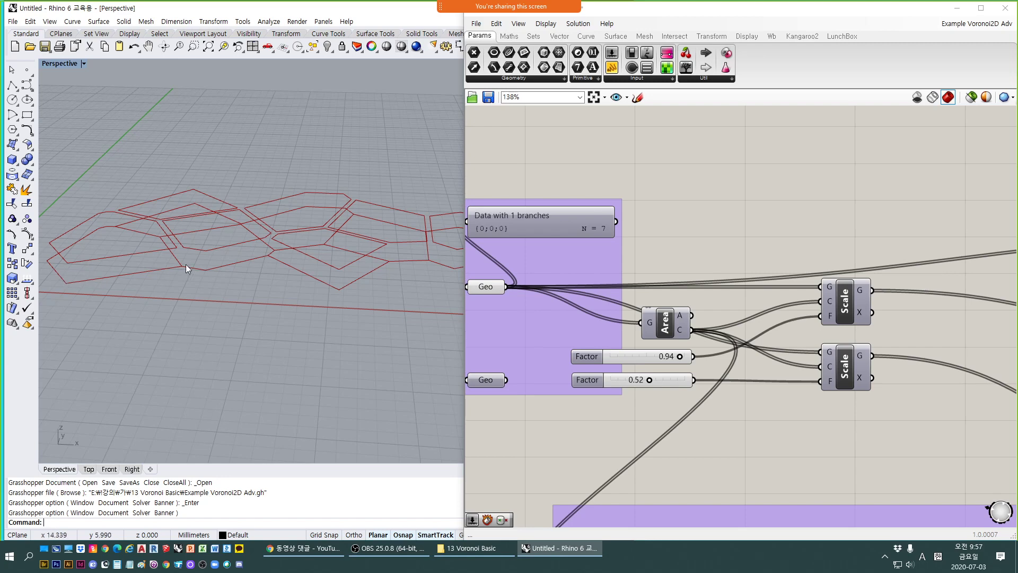
right_click_drag(237, 244, 408, 304)
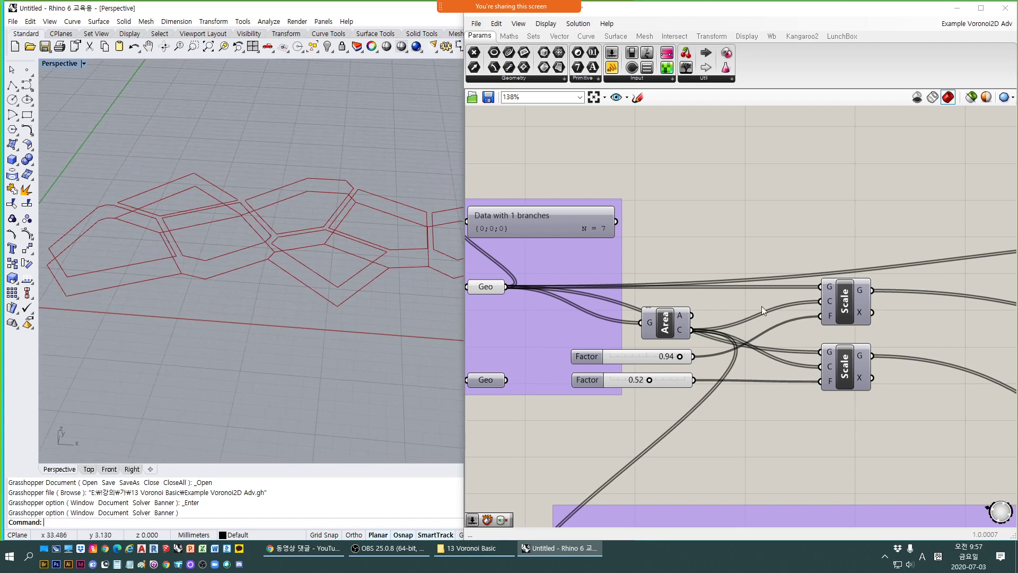
Turn off the preview of the Move component driven by the 1.4 Z factor, leaving the base cell outlines for inspection.
scroll(763, 309, "down", 1)
right_click_drag(949, 319, 635, 314)
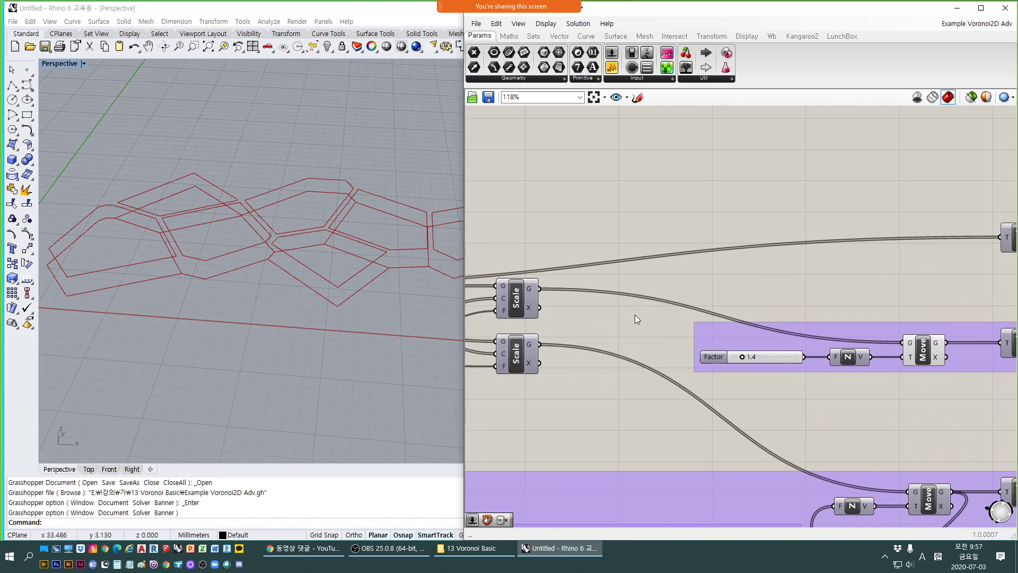
left_click(912, 356)
right_click_drag(335, 288, 149, 289)
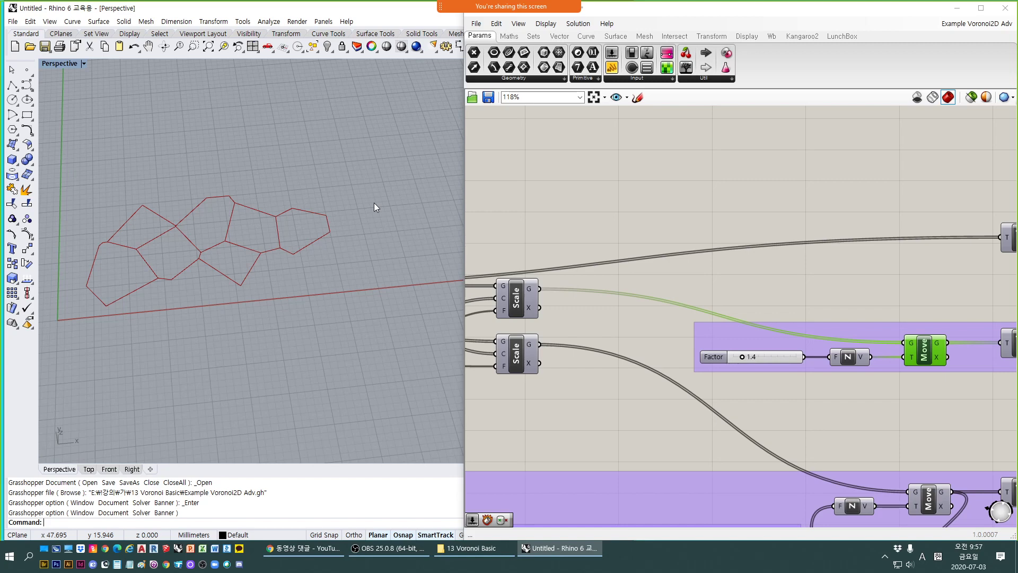
right_click_drag(668, 309, 766, 293)
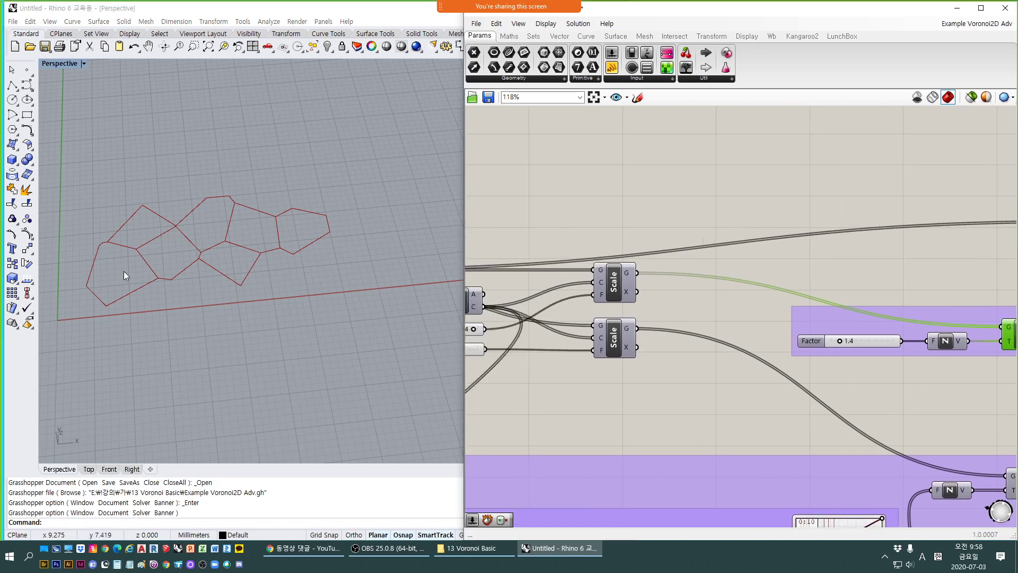
left_click(98, 244)
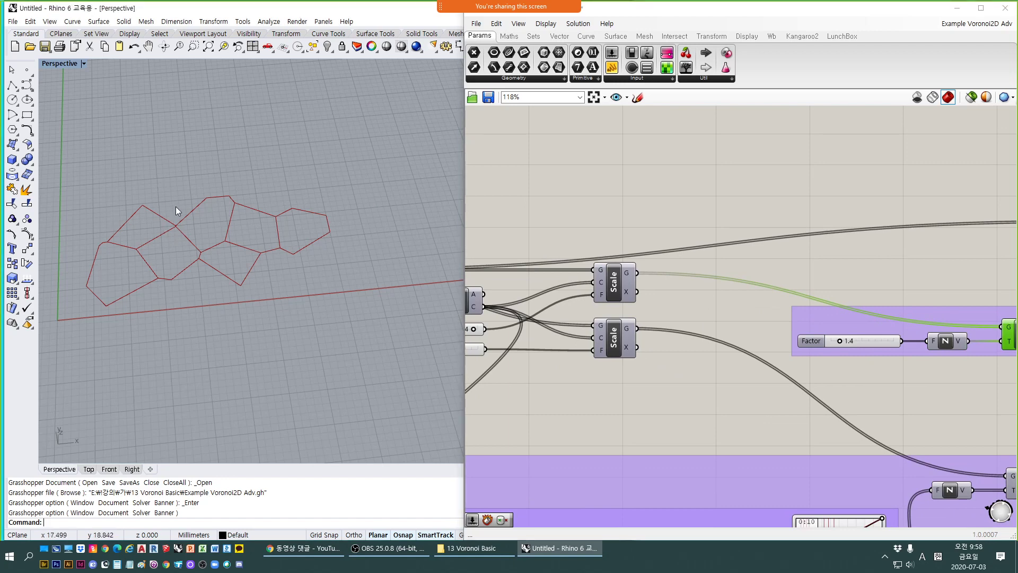
Trace the Graft inputs ahead of the Loft back through the Move and Scale components to the Geo on Dispatch output A.
right_click_drag(676, 271, 644, 263)
right_click_drag(819, 261, 732, 261)
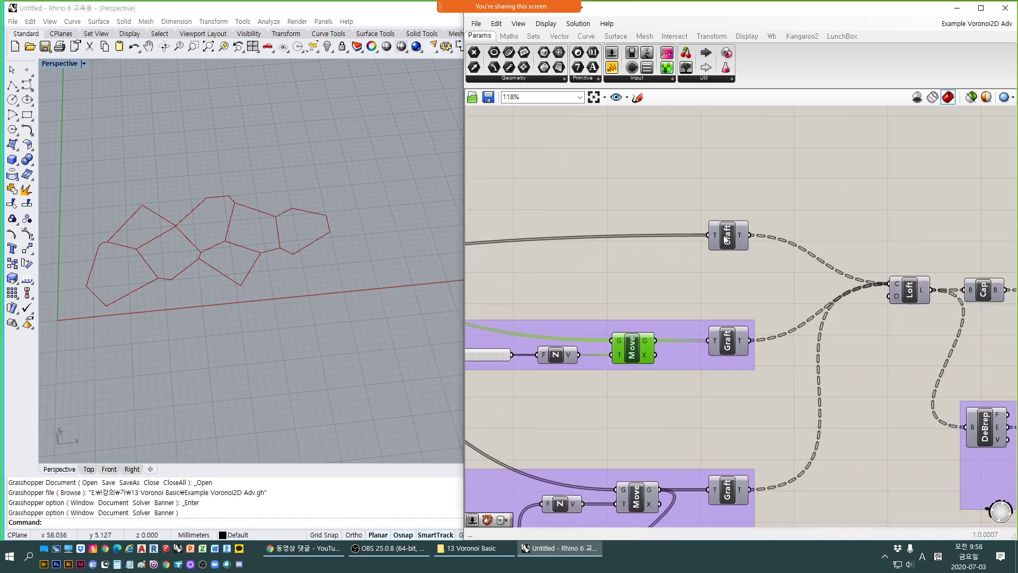
left_click(725, 238)
right_click_drag(655, 296, 854, 281)
right_click_drag(602, 268, 726, 279)
left_click(485, 284)
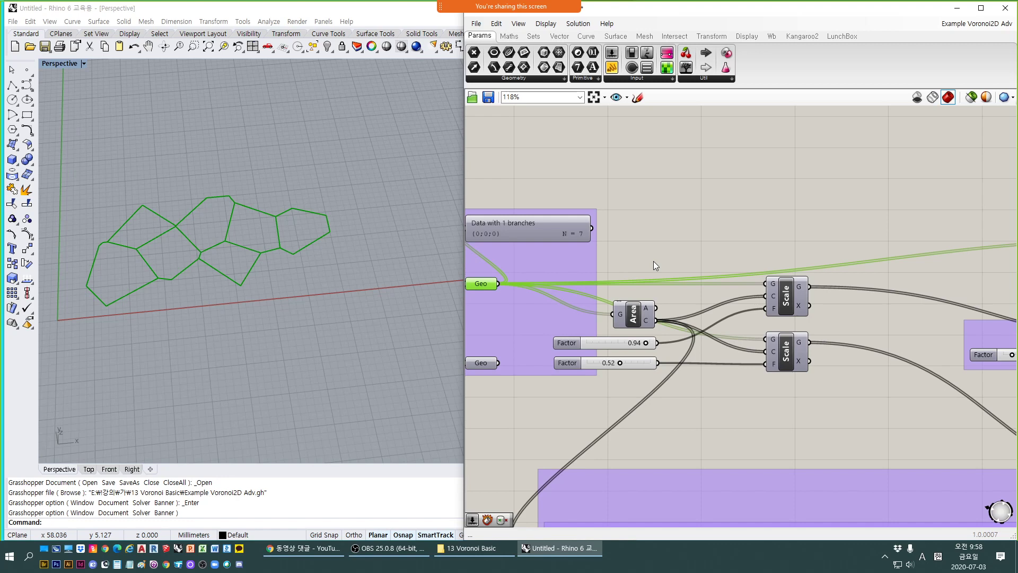
right_click_drag(667, 263, 661, 263)
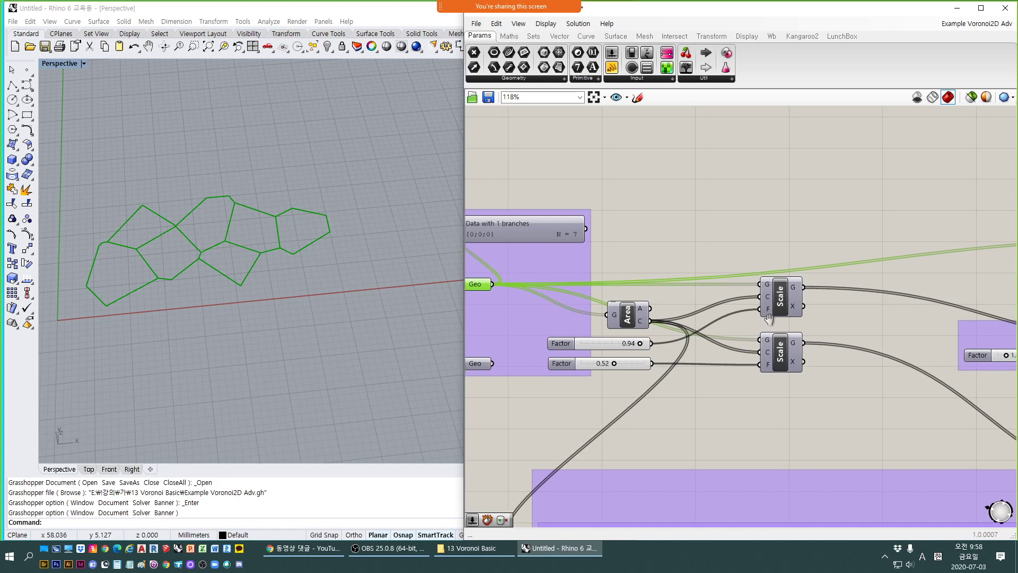
right_click_drag(799, 285, 568, 268)
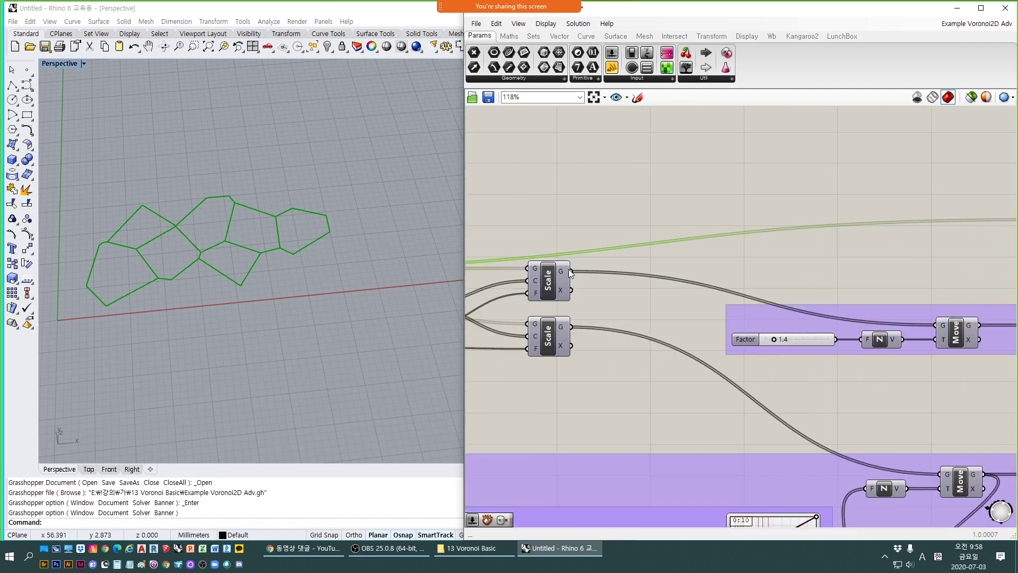
right_click_drag(829, 336, 651, 327)
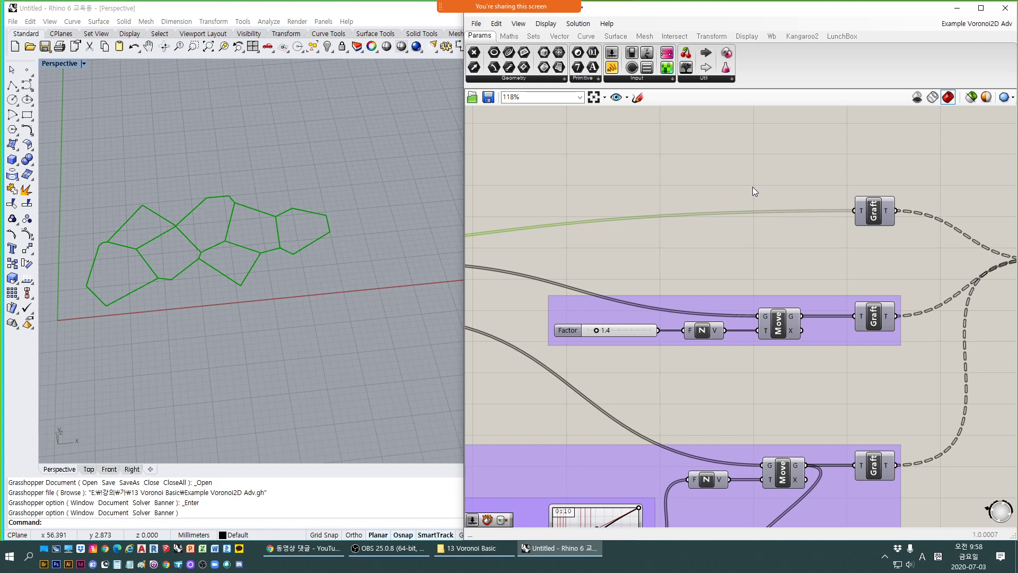
left_click(874, 212)
left_click(877, 326)
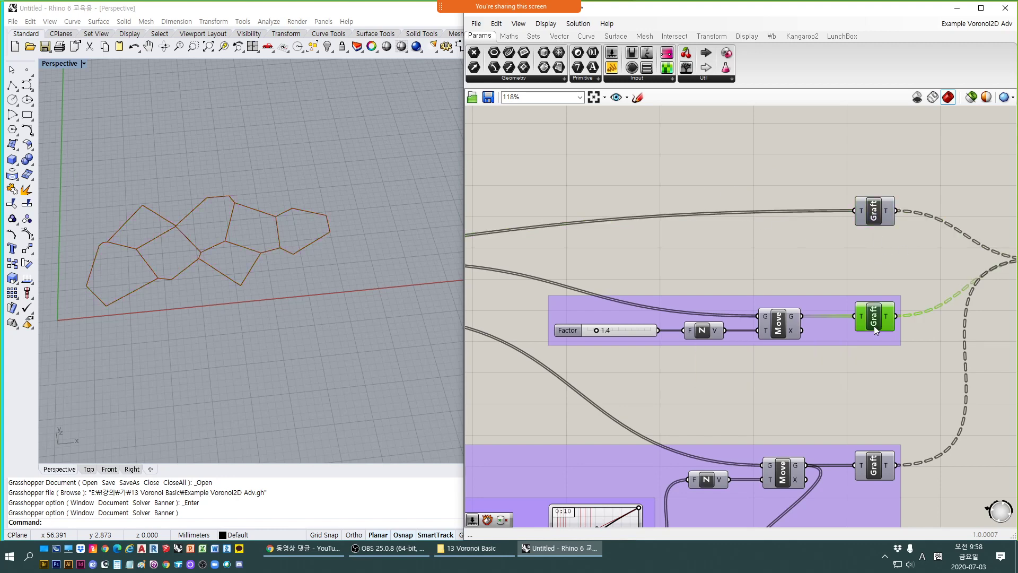
right_click_drag(732, 284, 970, 275)
right_click_drag(631, 248, 890, 259)
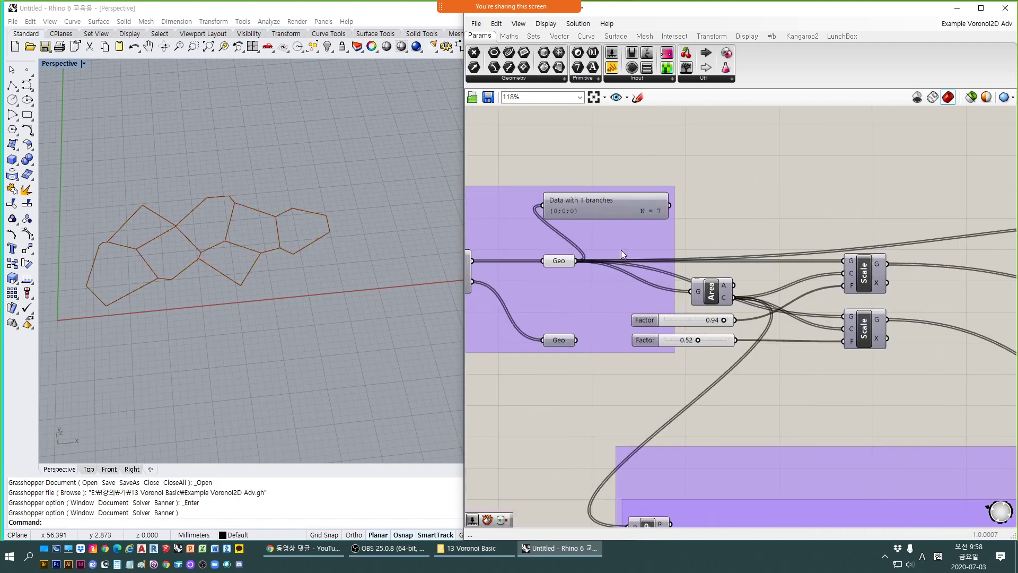
Turn off the previews of the Geo on Dispatch output A and of the Loft component.
left_click(566, 259)
right_click_drag(952, 279, 669, 275)
right_click_drag(938, 269, 550, 272)
left_click(872, 281)
right_click_drag(308, 281, 314, 269)
left_click(869, 286)
key("ctrl+q")
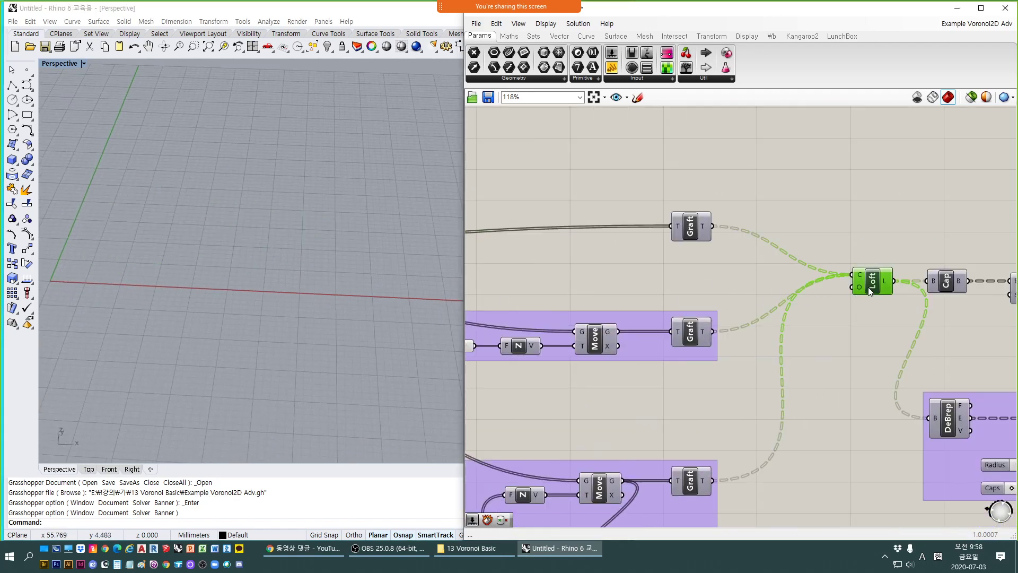
key("ctrl+c")
key("ctrl+v")
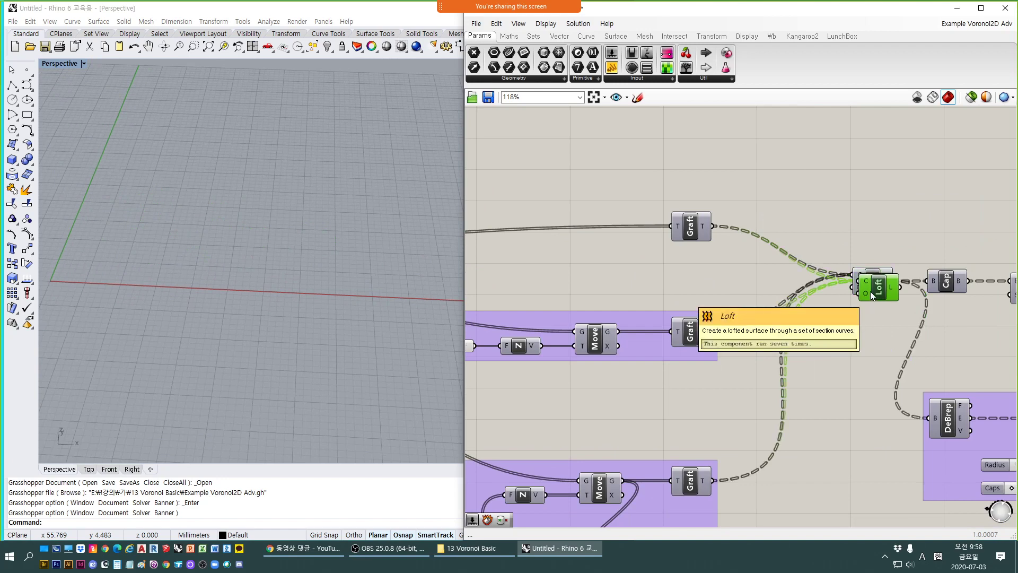
key("Delete")
Add a separate Loft component and feed its curves input from the grafted base cells and the grafted 1.4 Move outlines.
double_click(859, 231)
type("loft")
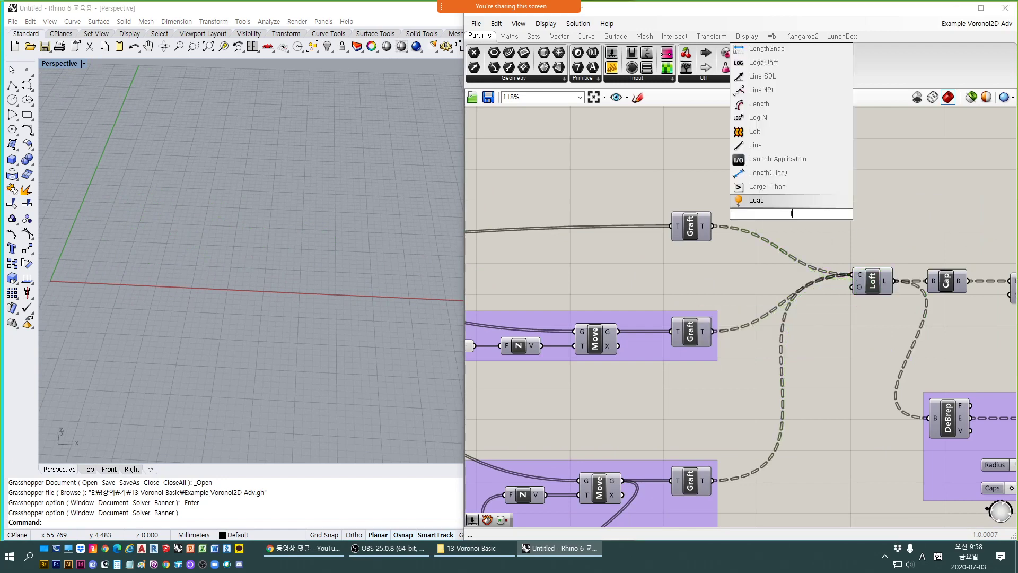
key("Return")
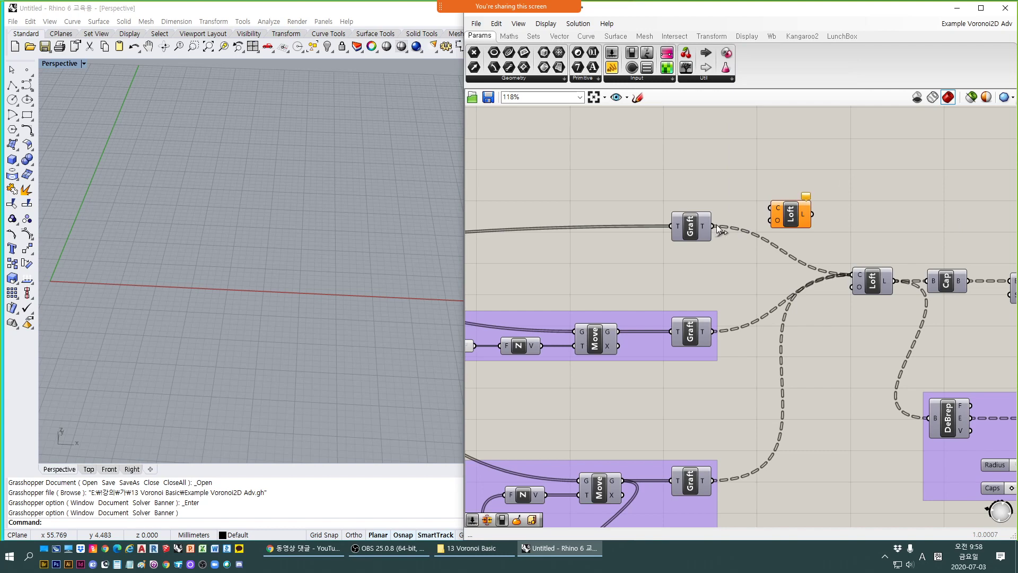
left_click_drag(732, 211, 770, 207)
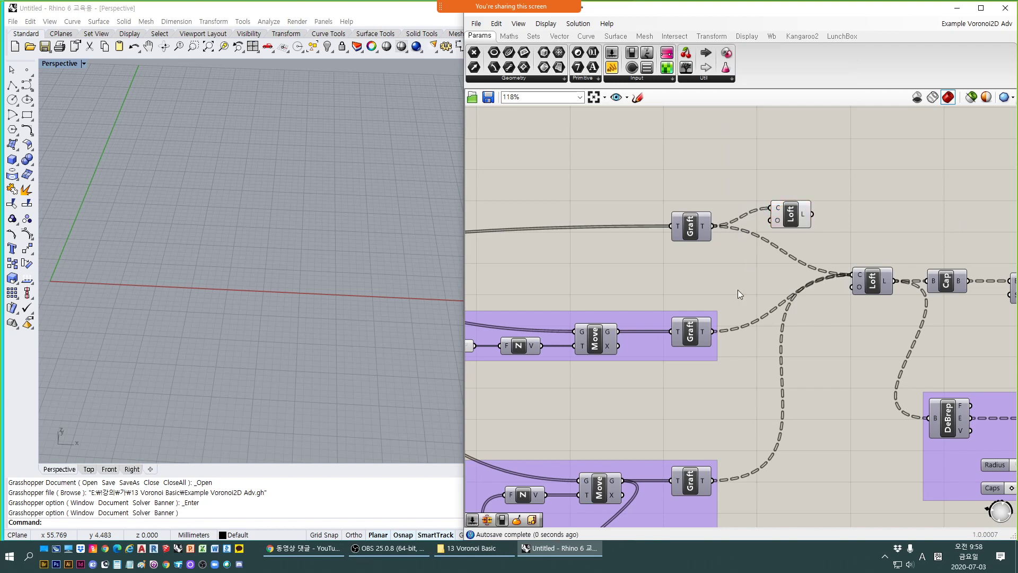
left_click_drag(716, 335, 770, 220)
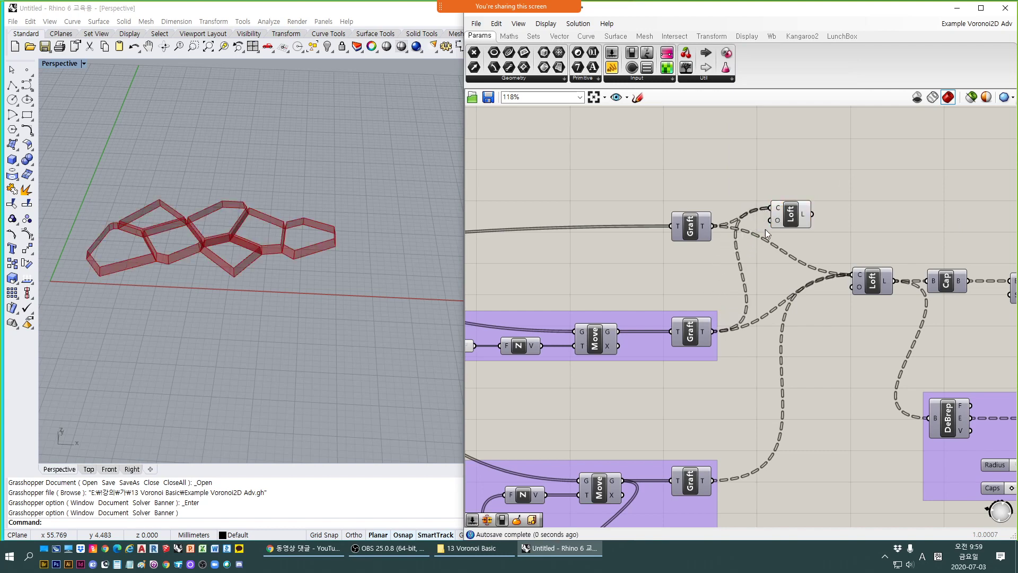
Examine the lofted walls between the base cells and raised outlines from several angles and up close.
right_click_drag(183, 241, 300, 291, "shift")
scroll(261, 270, "up", 6)
scroll(269, 264, "down", 4)
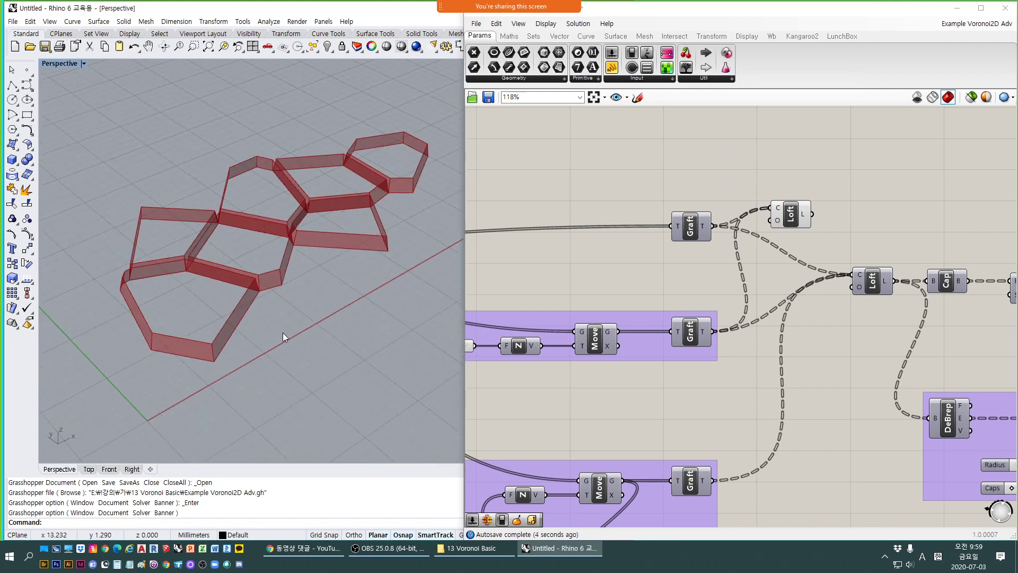
right_click_drag(284, 336, 429, 297)
scroll(192, 291, "up", 6)
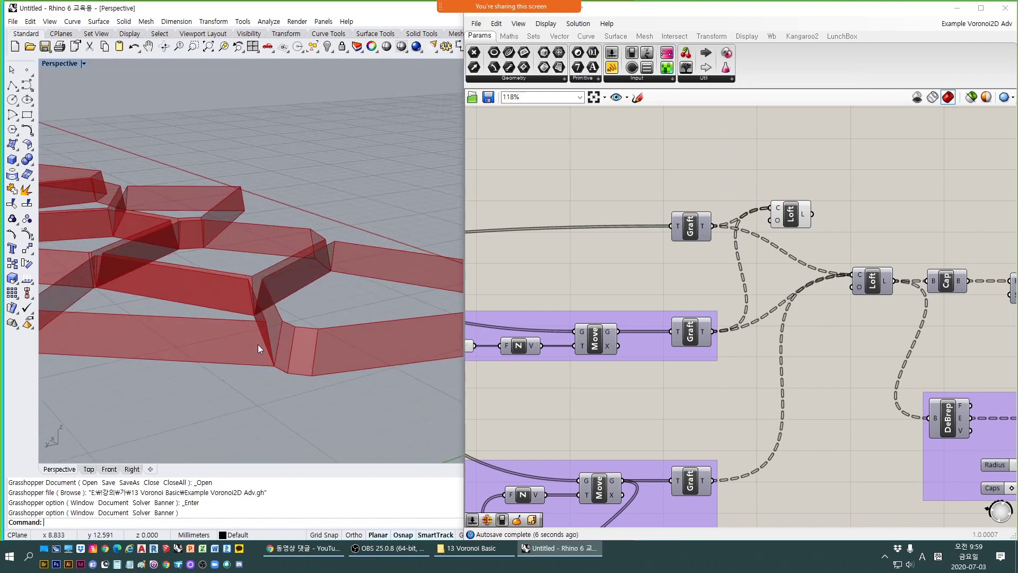
scroll(245, 343, "down", 3)
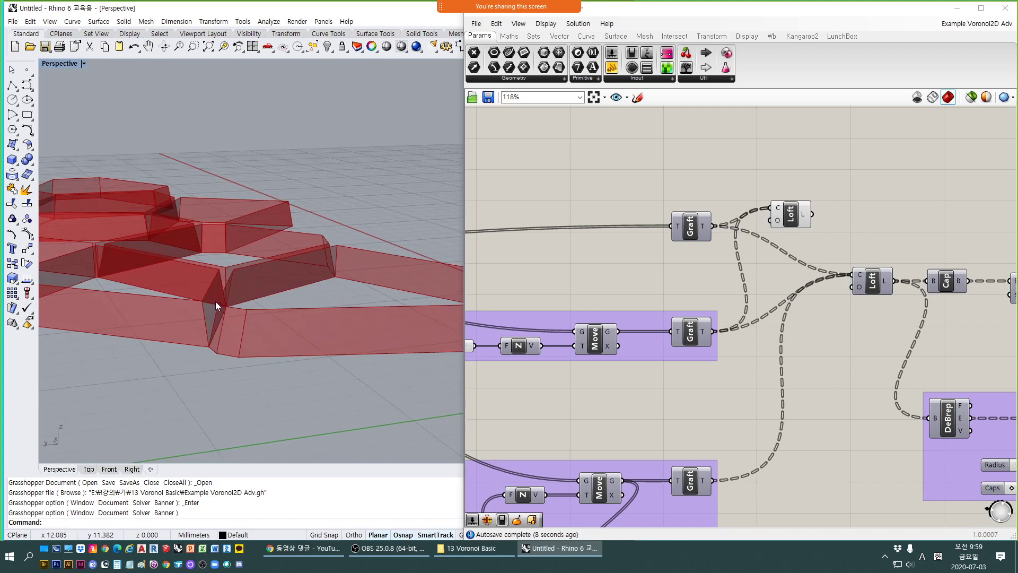
right_click_drag(215, 301, 257, 284)
mouse_move(337, 292)
right_mouse_down()
mouse_move(186, 318)
mouse_move(117, 307)
mouse_move(181, 256)
mouse_move(241, 303)
mouse_move(232, 273)
mouse_move(193, 257)
mouse_move(141, 263)
mouse_move(296, 277)
mouse_move(333, 308)
right_mouse_up()
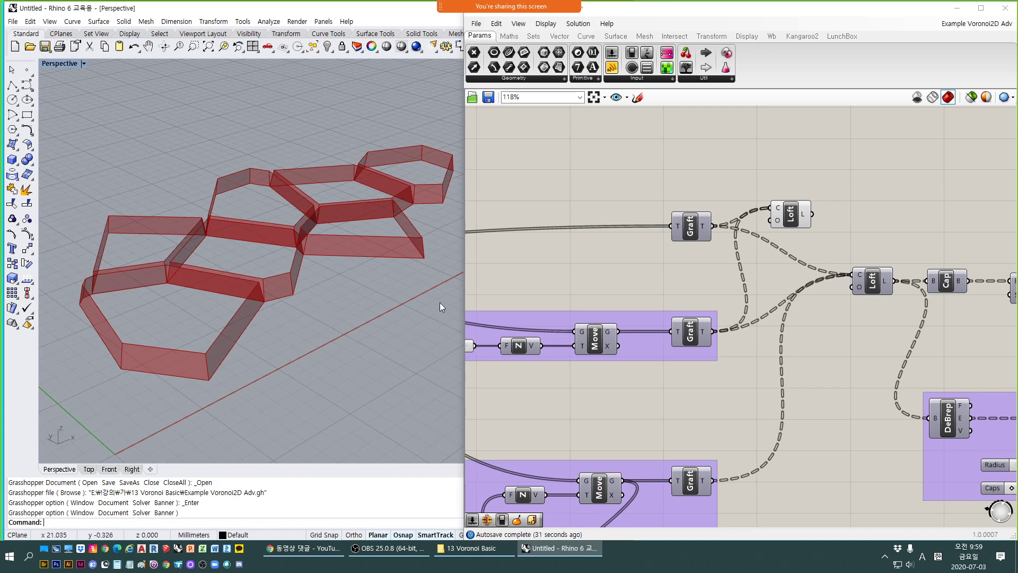
Delete the separate trial Loft component.
left_click(790, 214)
key("Delete")
Show the previews of the Scale driven by the 0.94 factor and of the Geo on Dispatch output A.
right_click_drag(592, 313, 677, 334)
right_click_drag(655, 291, 784, 354)
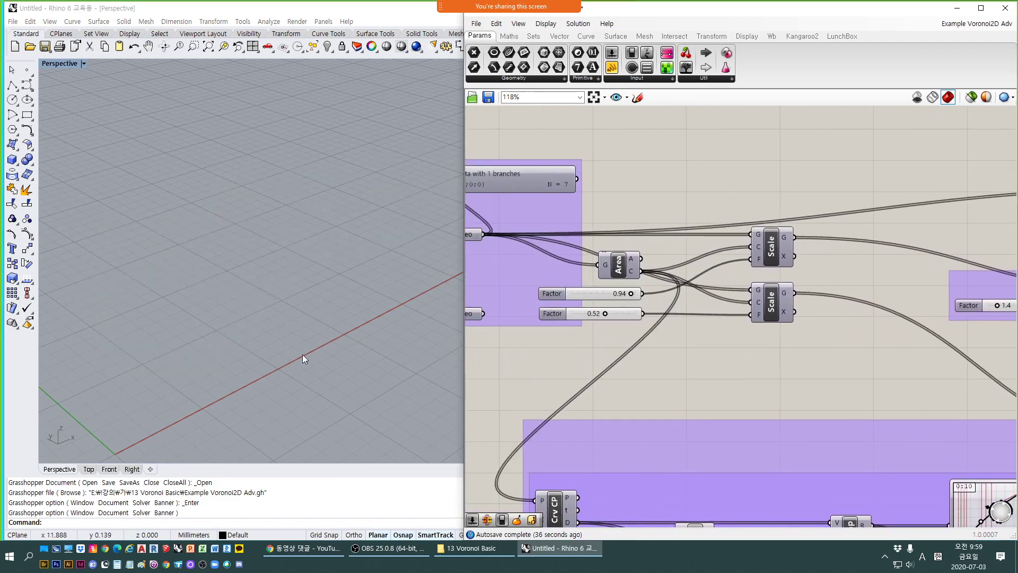
left_click(764, 258)
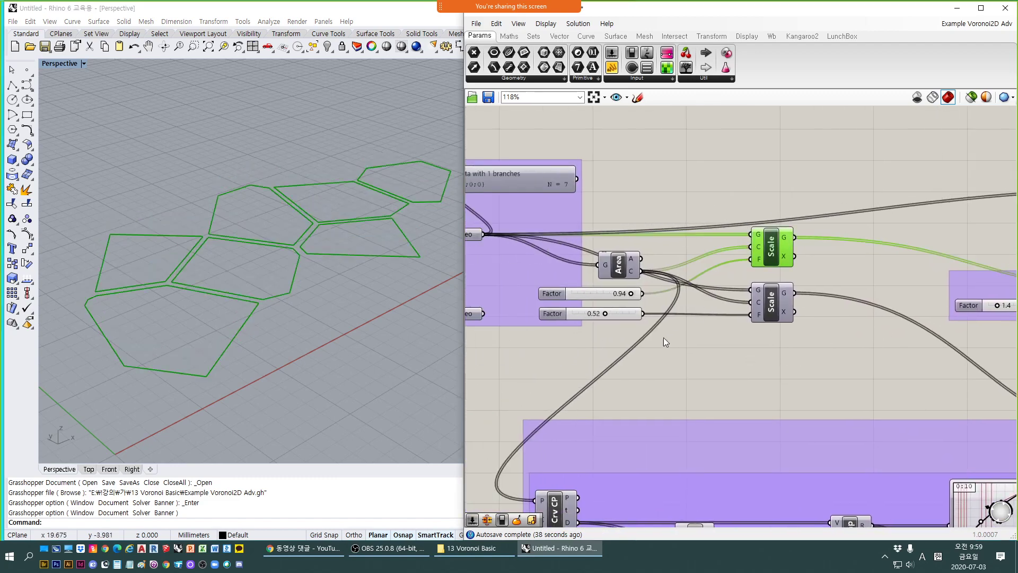
right_click_drag(663, 337, 790, 340)
left_click(593, 237)
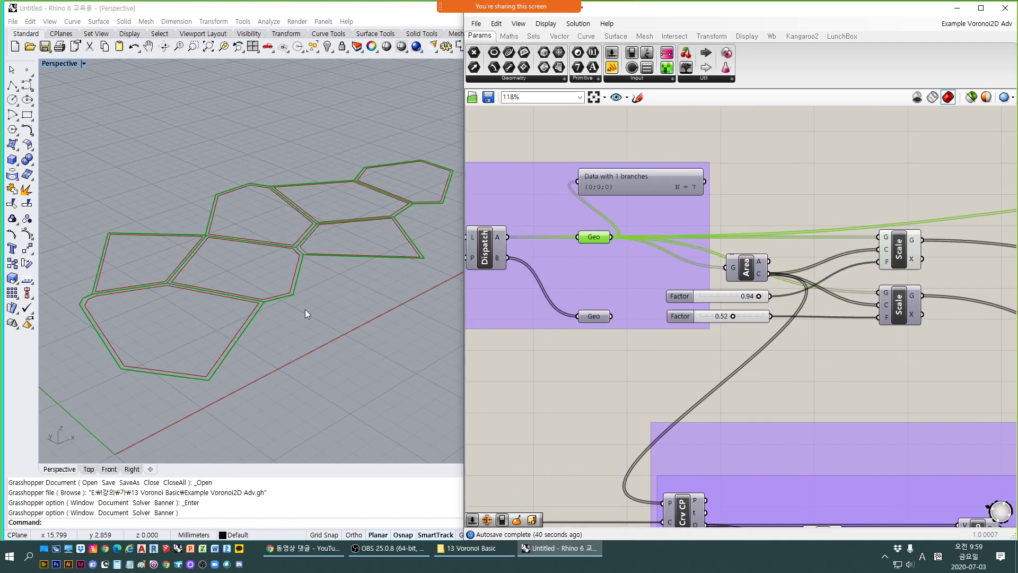
Turn on the preview of the Move driven by the 1.4 Z factor and hide the preview of the 0.94 Scale.
left_click(905, 258)
right_click_drag(924, 309, 673, 305)
key("ctrl+q")
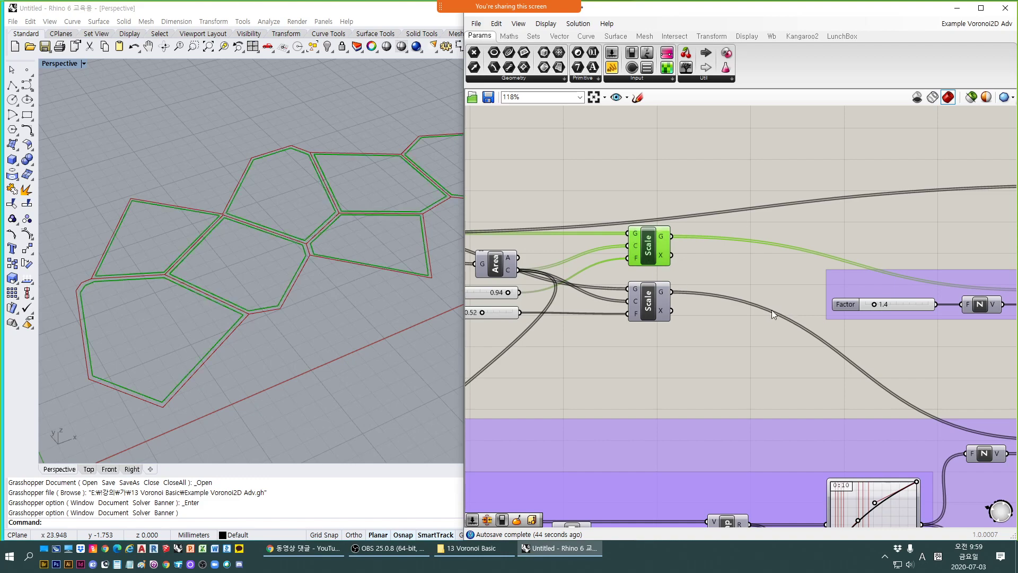
right_click_drag(796, 314, 838, 320)
left_click(904, 304)
key("ctrl+q")
left_click(710, 265)
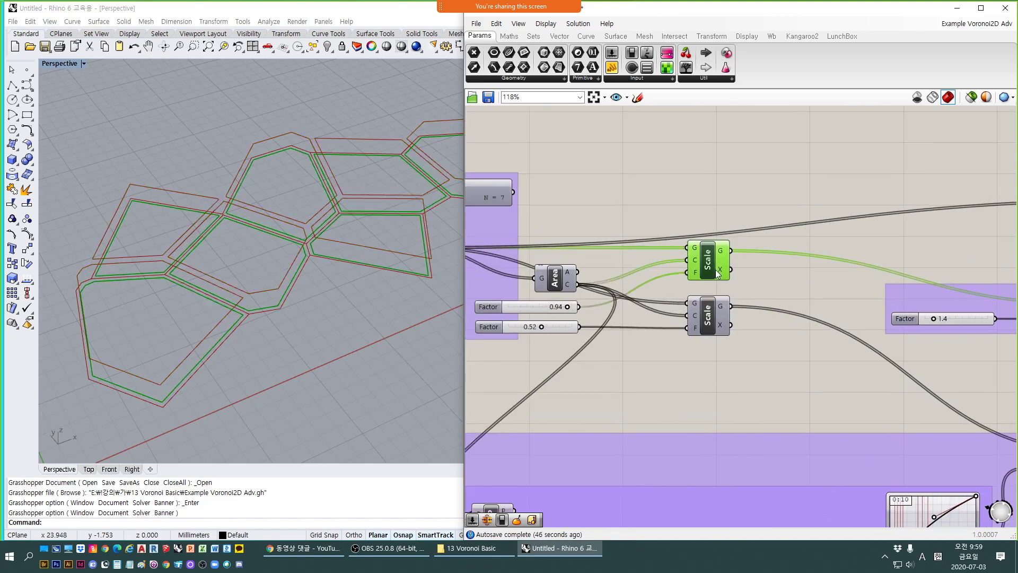
key("ctrl+q")
right_click_drag(274, 339, 173, 275)
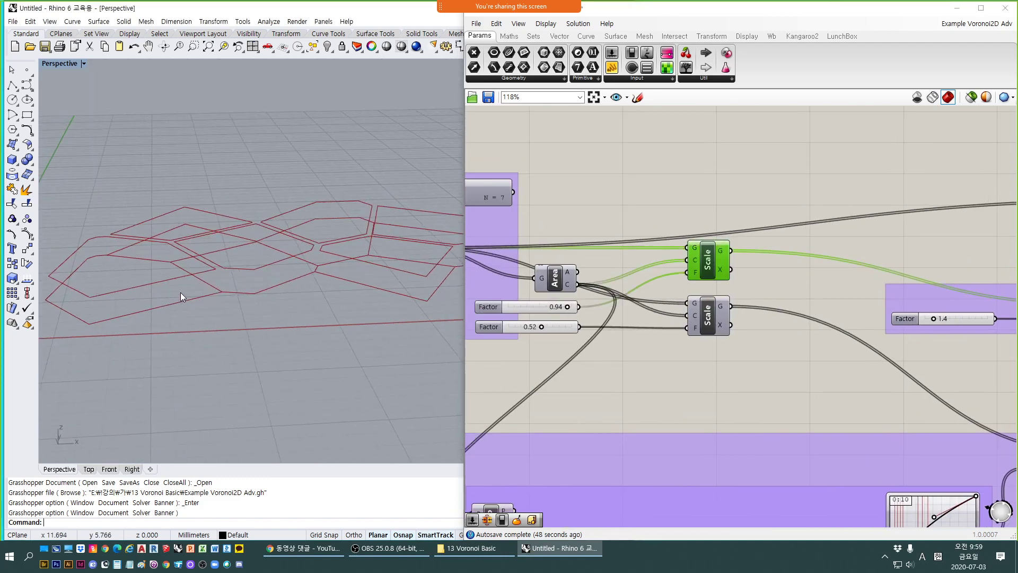
Select the second Scale, driven by the 0.52 factor, to show its inner outlines within the cells.
right_click_drag(677, 386, 734, 386)
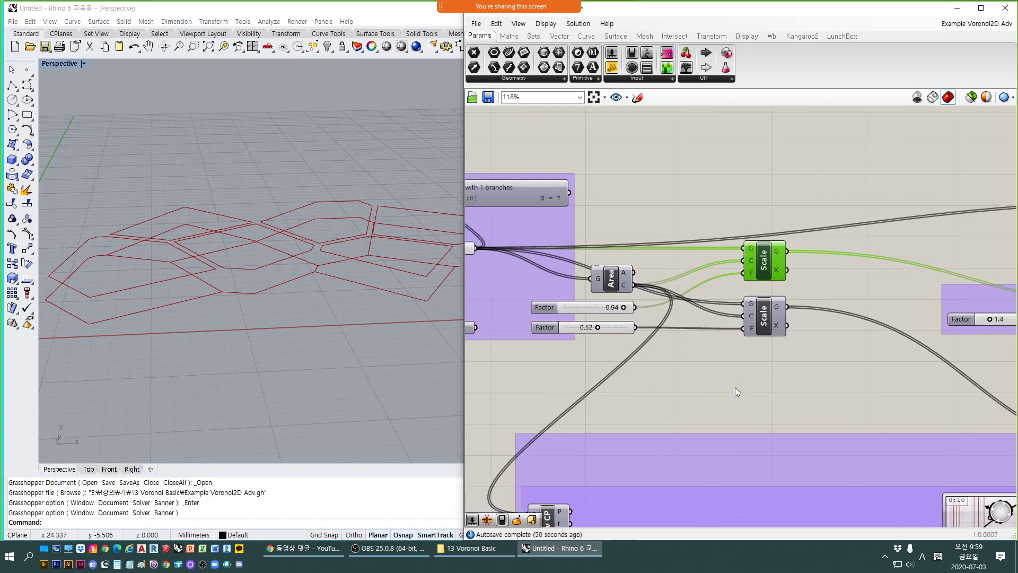
left_click(766, 324)
right_click_drag(302, 297, 262, 263)
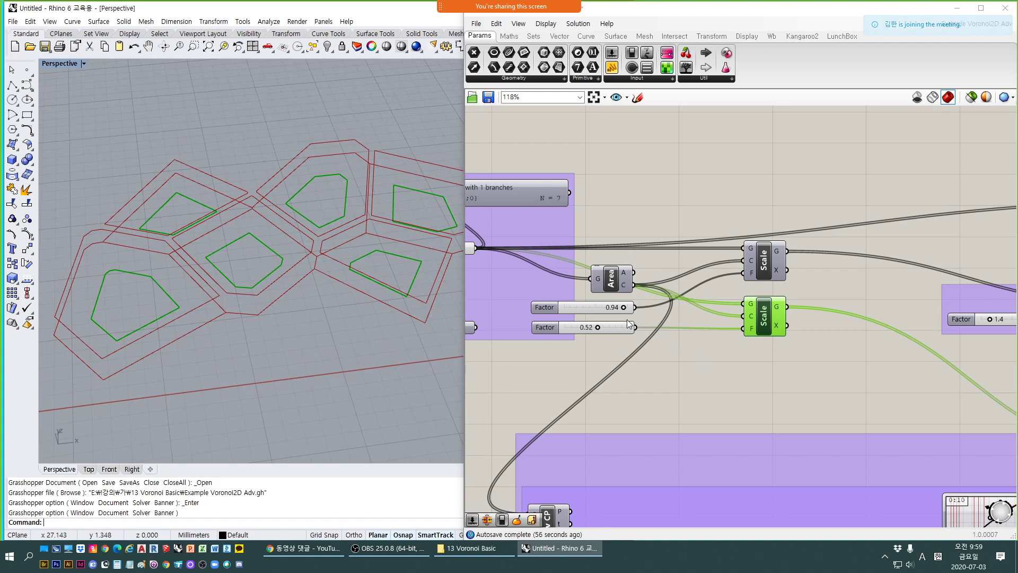
Compare the heights of the base, raised and inner outlines, checking the 1.4 Z factor and the second Scale's wiring.
right_click_drag(261, 289, 174, 281)
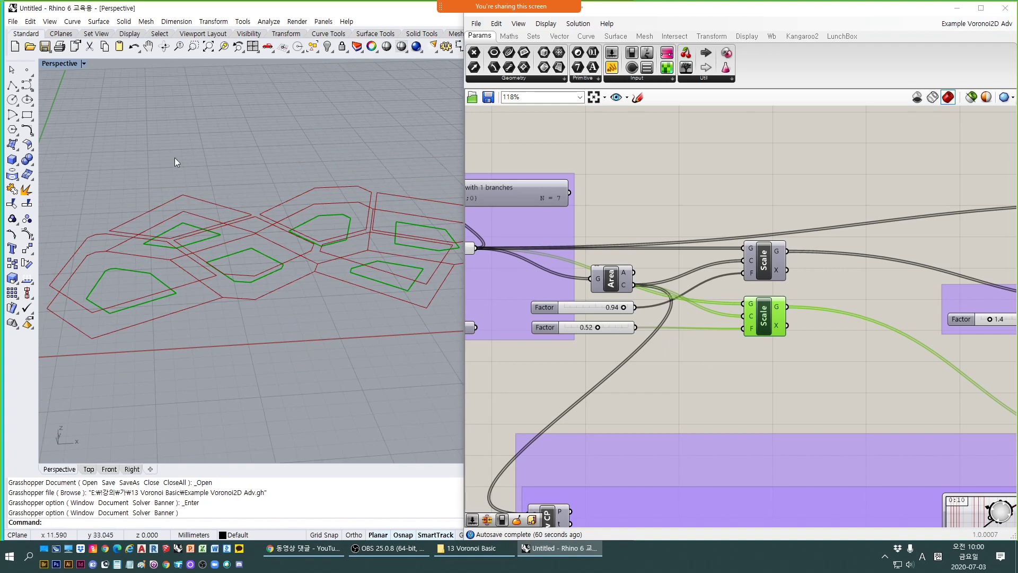
right_click_drag(706, 298, 528, 282)
scroll(820, 302, "up", 1)
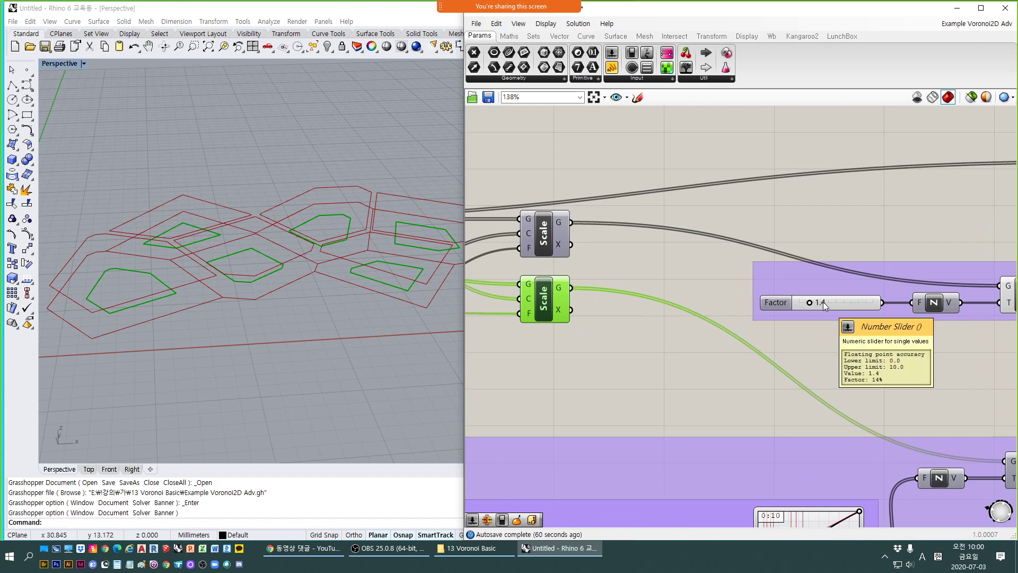
right_click_drag(182, 316, 155, 274)
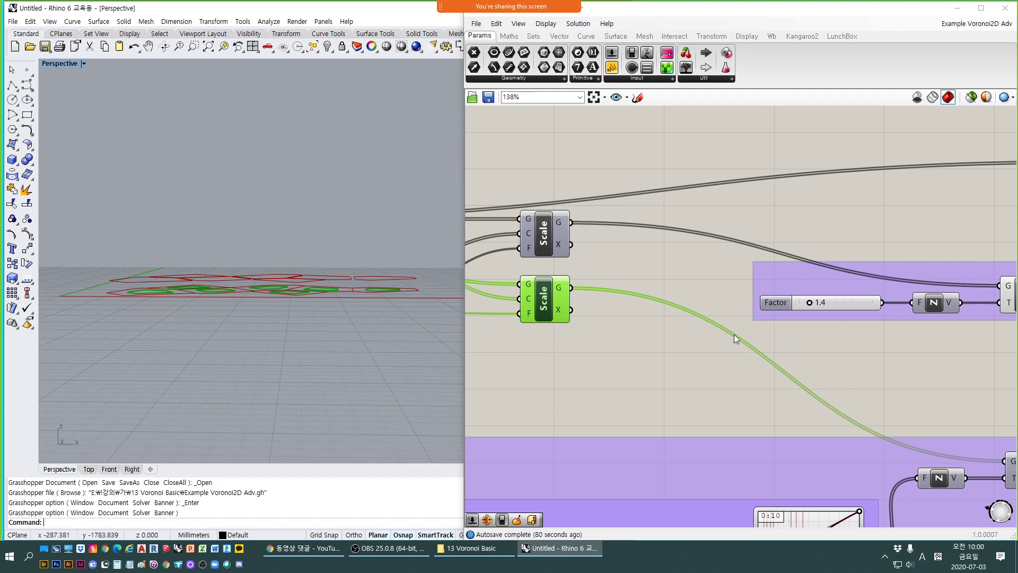
right_click_drag(695, 310, 753, 307)
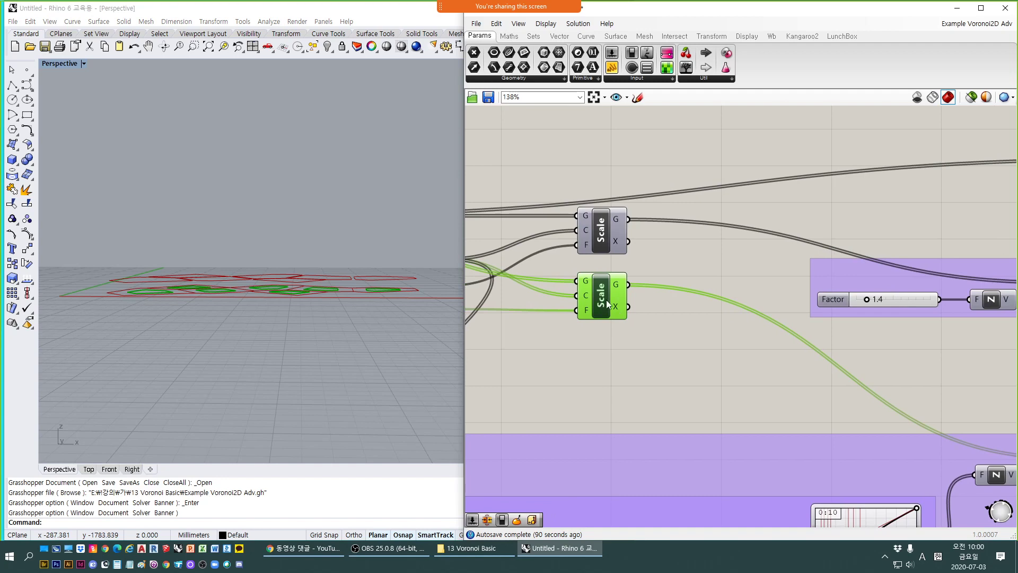
right_click_drag(631, 318, 654, 349)
right_click_drag(197, 327, 206, 395)
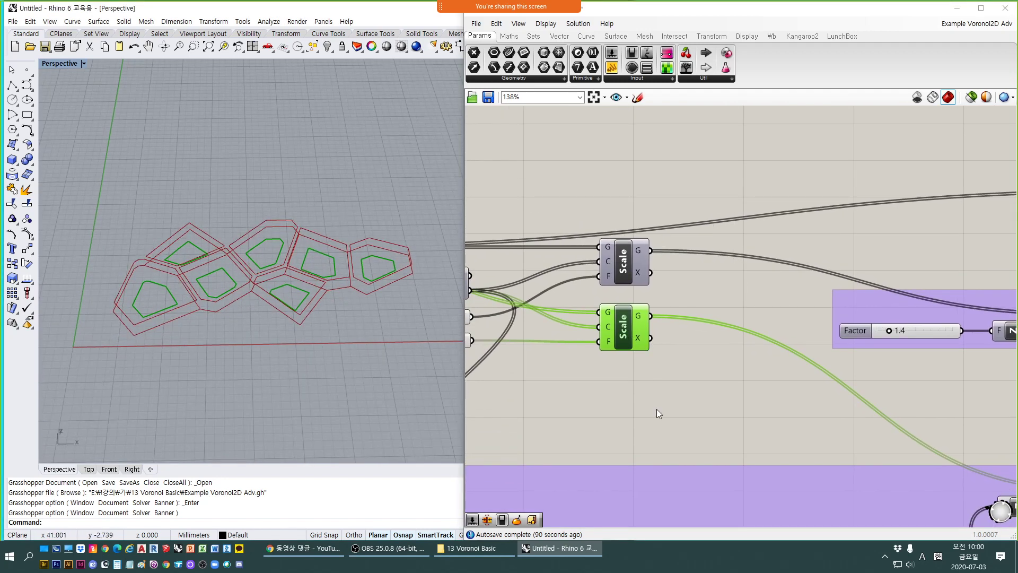
right_click_drag(657, 409, 831, 408)
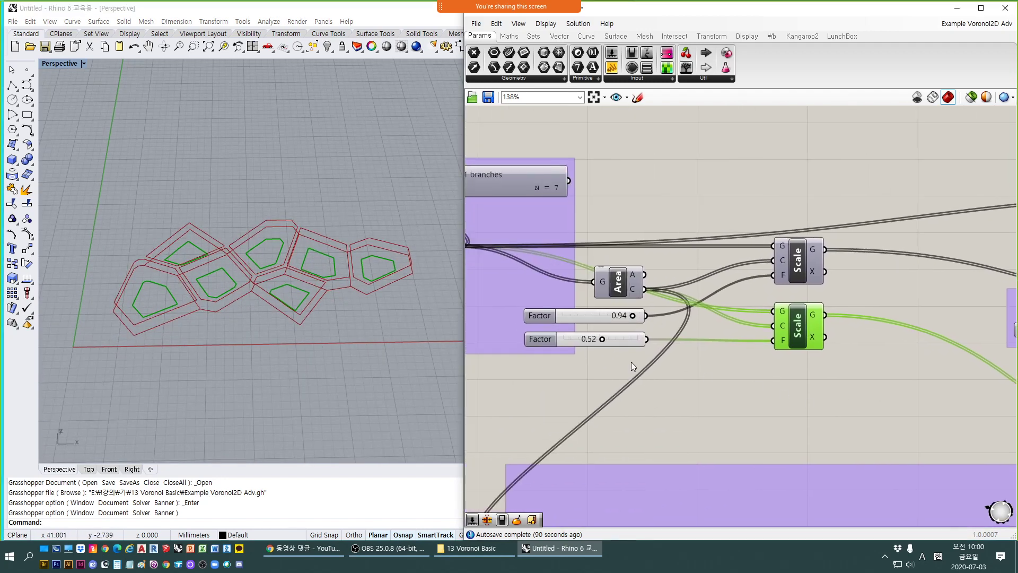
Set the first Scale's factor to 0.95 and the second Scale's factor to 0.5.
double_click(619, 316)
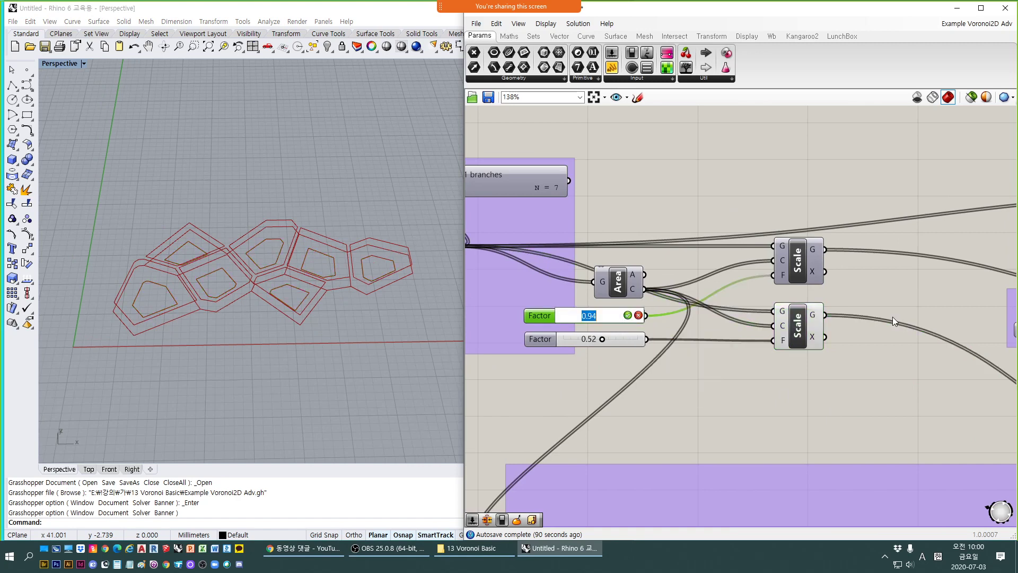
type("0.95")
key("Return")
double_click(626, 339)
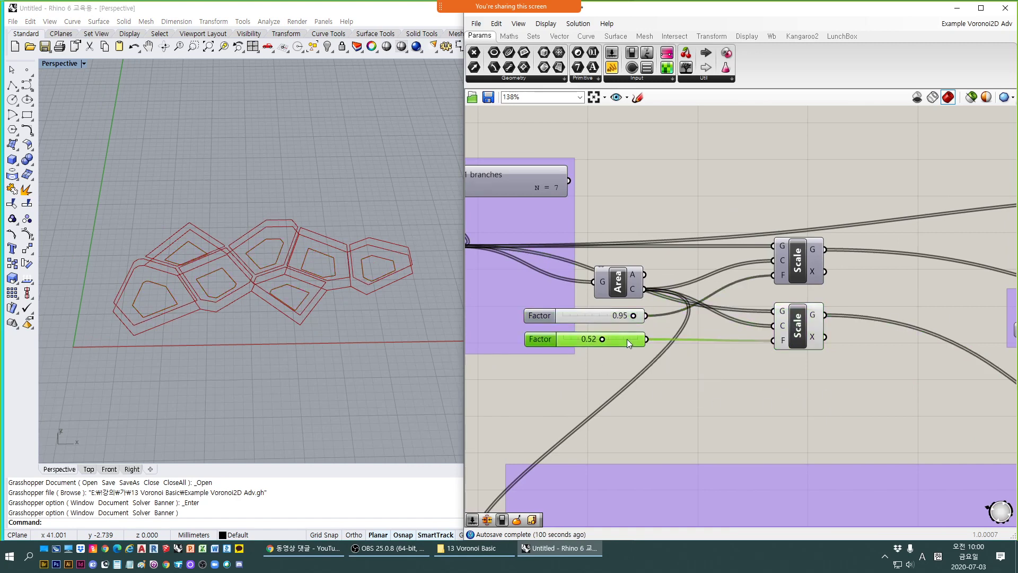
type("0.5")
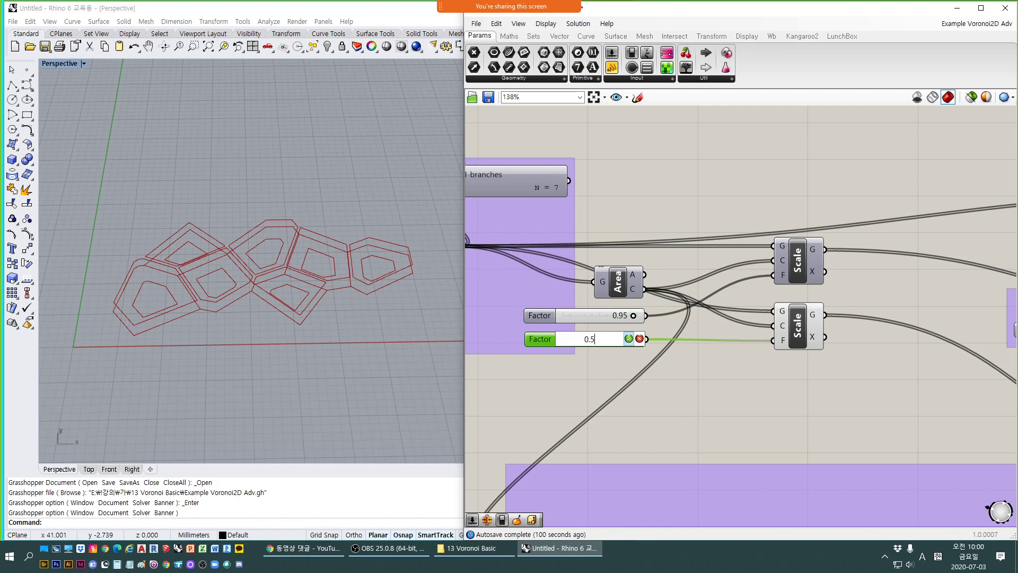
key("Return")
left_click(648, 440)
left_click(244, 357)
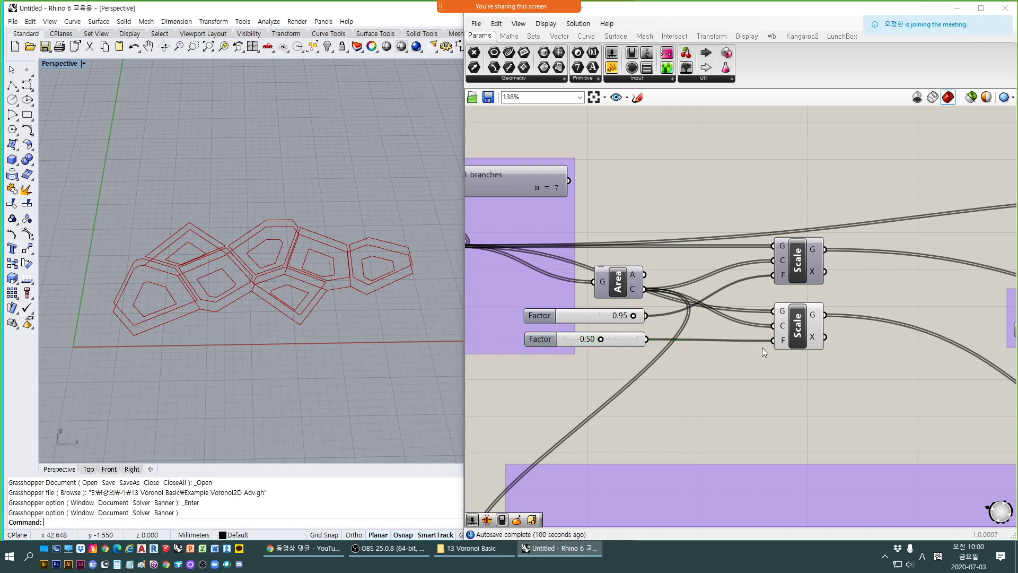
Select the second Scale, driven by the 0.50 factor, and examine its inner outlines within the cells from several angles.
left_click(797, 335)
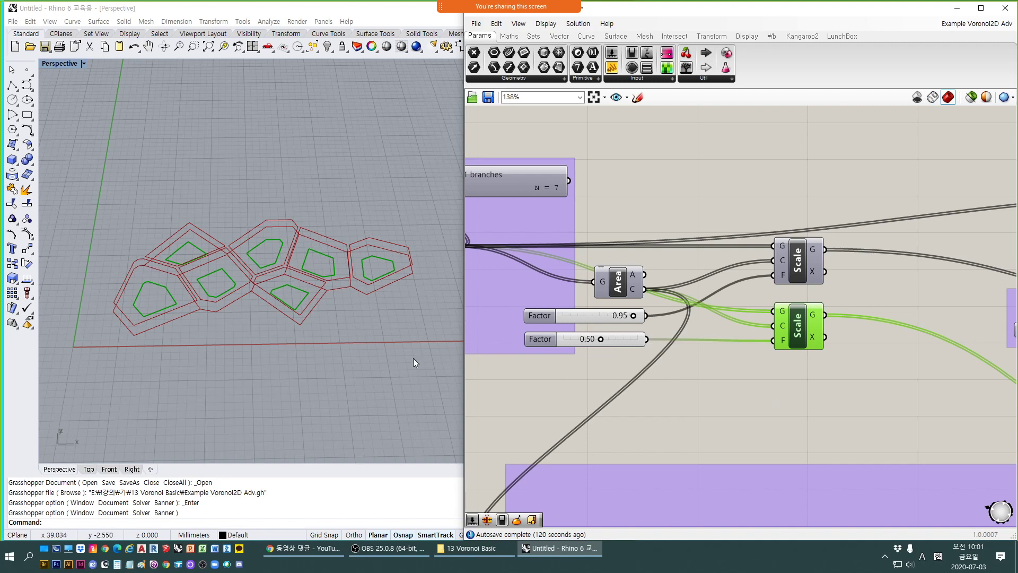
scroll(403, 360, "up", 5)
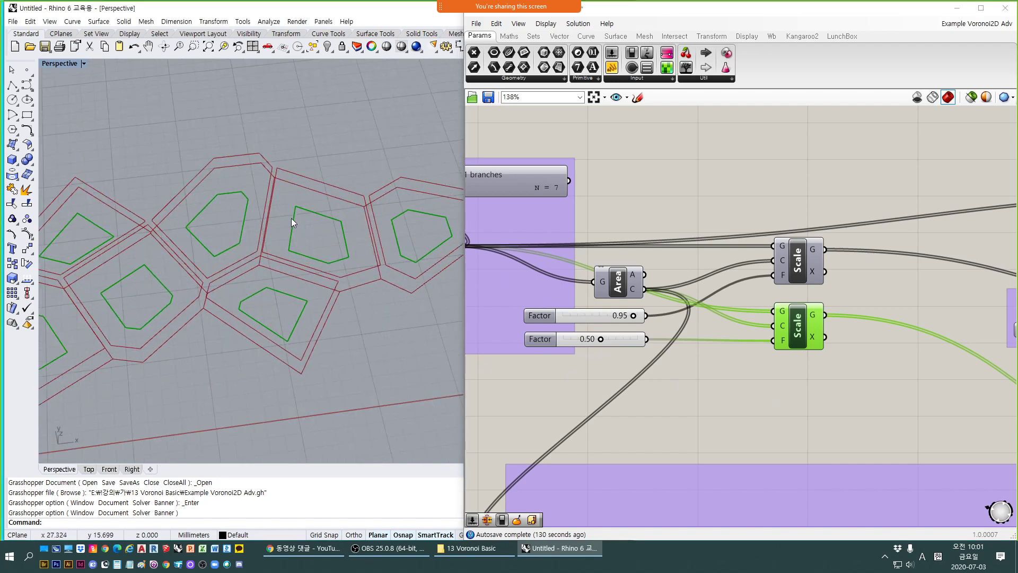
scroll(227, 234, "down", 2)
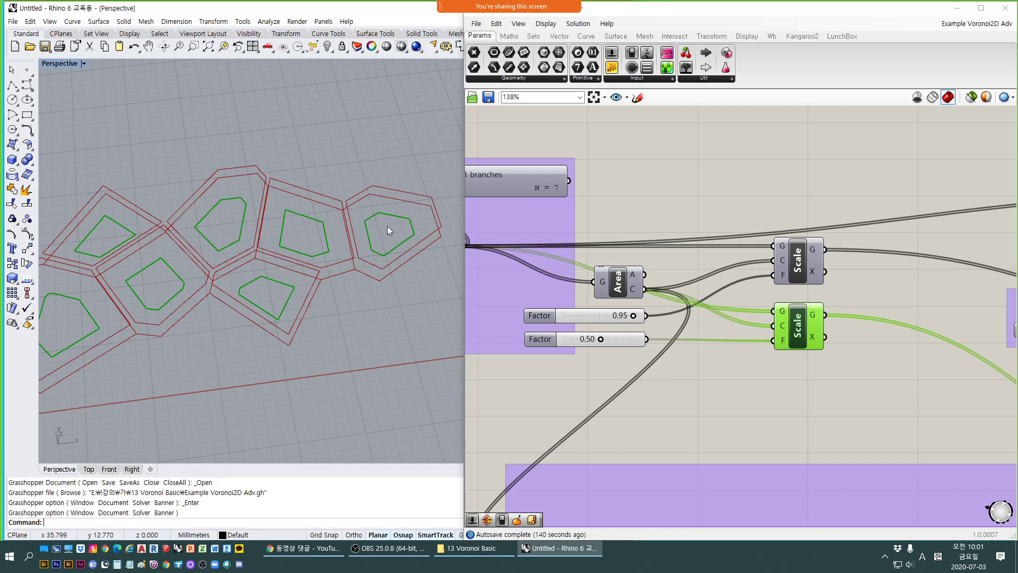
left_click(614, 341)
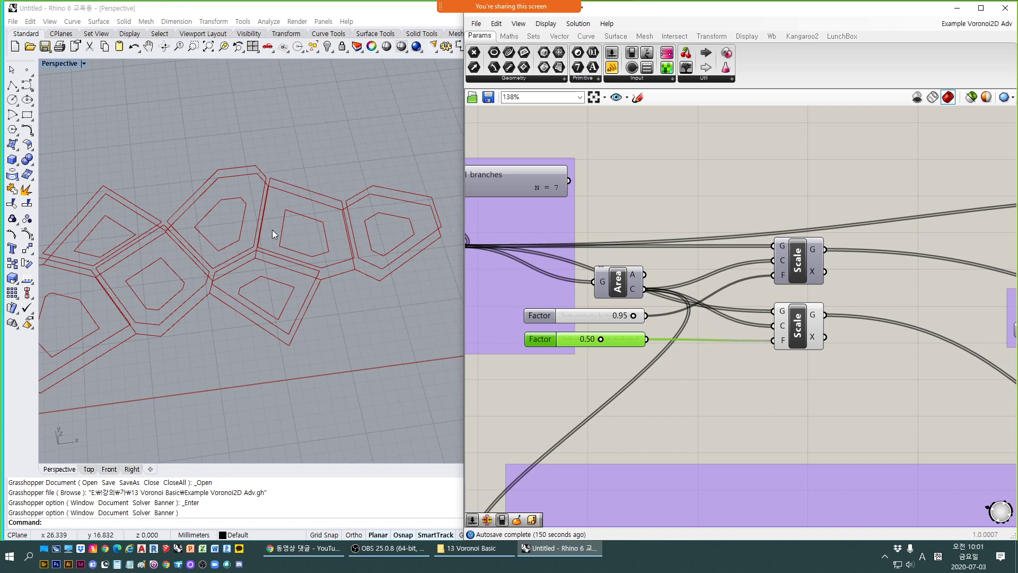
right_click_drag(288, 243, 278, 209)
left_click(797, 326)
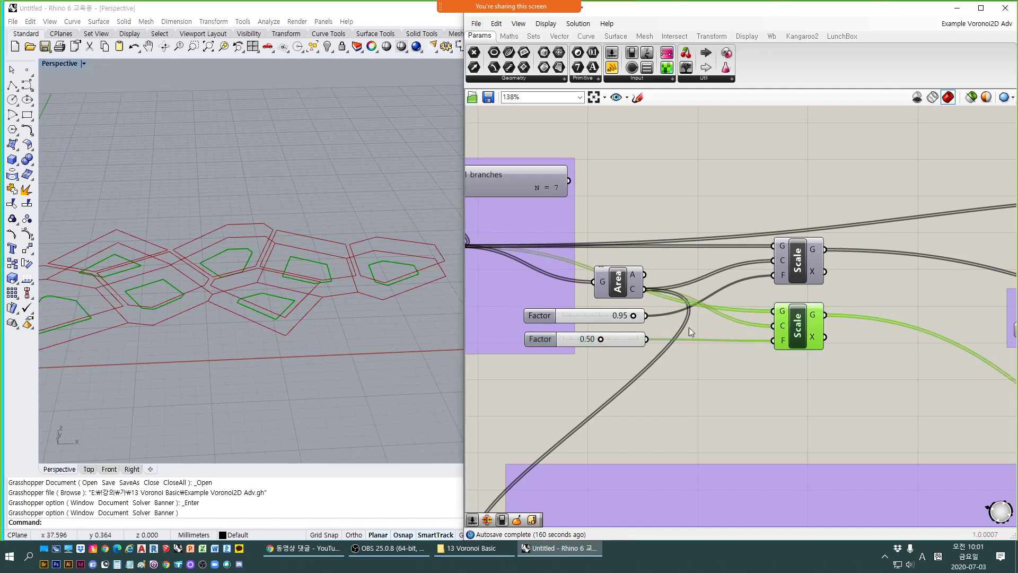
right_click_drag(333, 327, 330, 287)
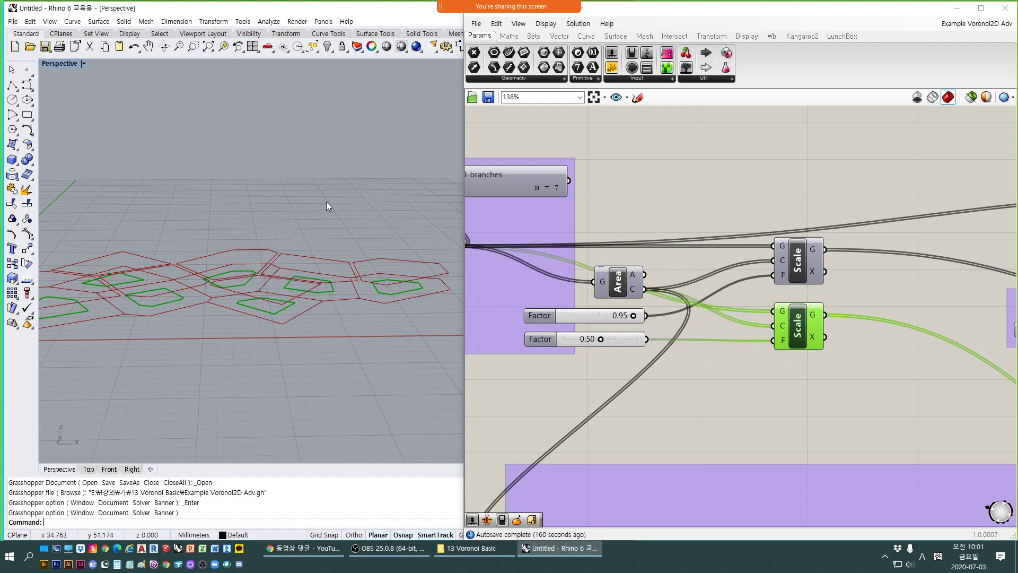
scroll(670, 333, "down", 3)
scroll(816, 297, "up", 3)
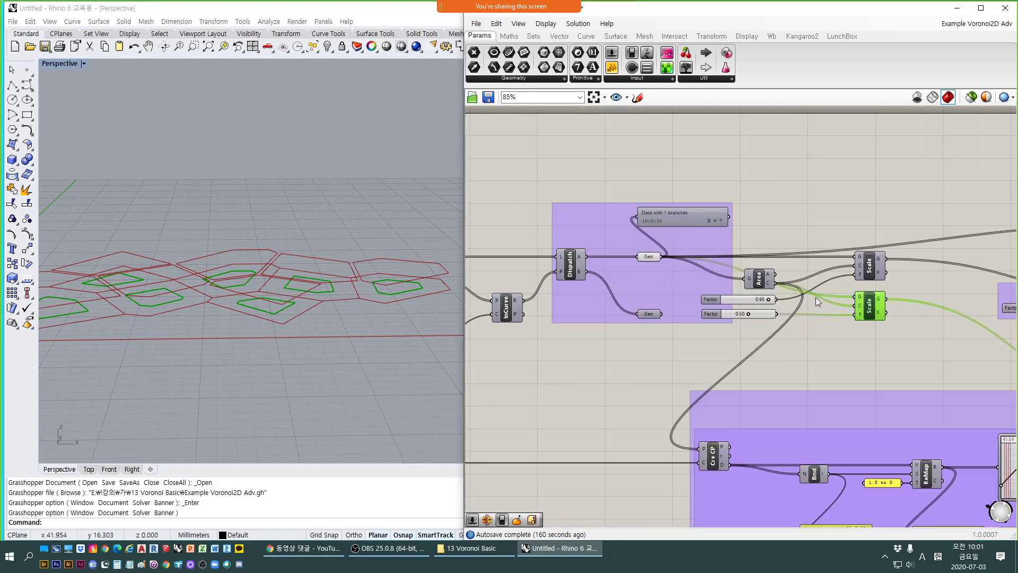
Hide the previews of the second Scale, the Geo holding the dispatched inner cells, and the Move driven by the 1.4 Z factor.
key("ctrl+q")
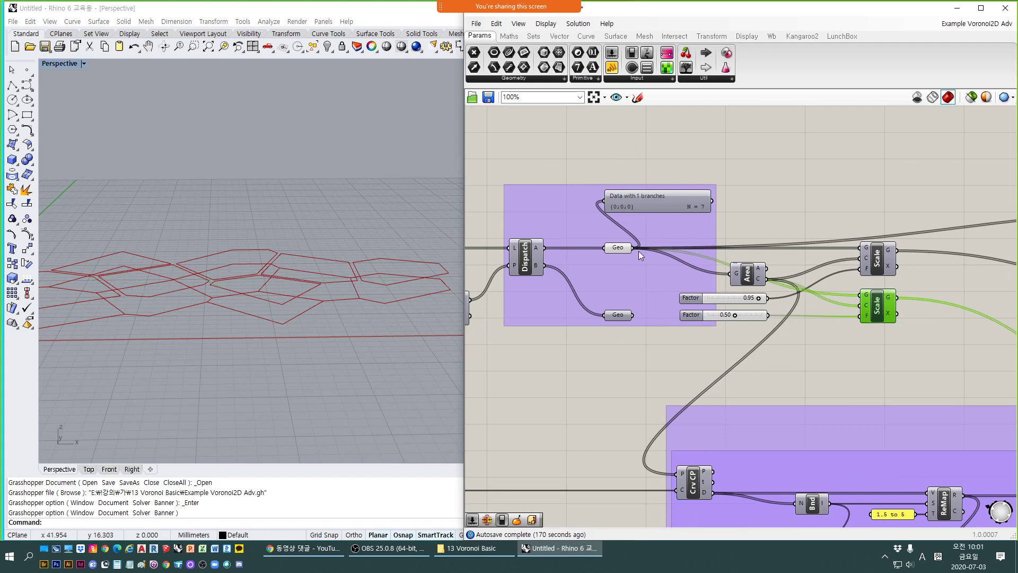
left_click(622, 248)
key("ctrl+q")
right_click_drag(790, 282, 503, 297)
left_click(934, 318)
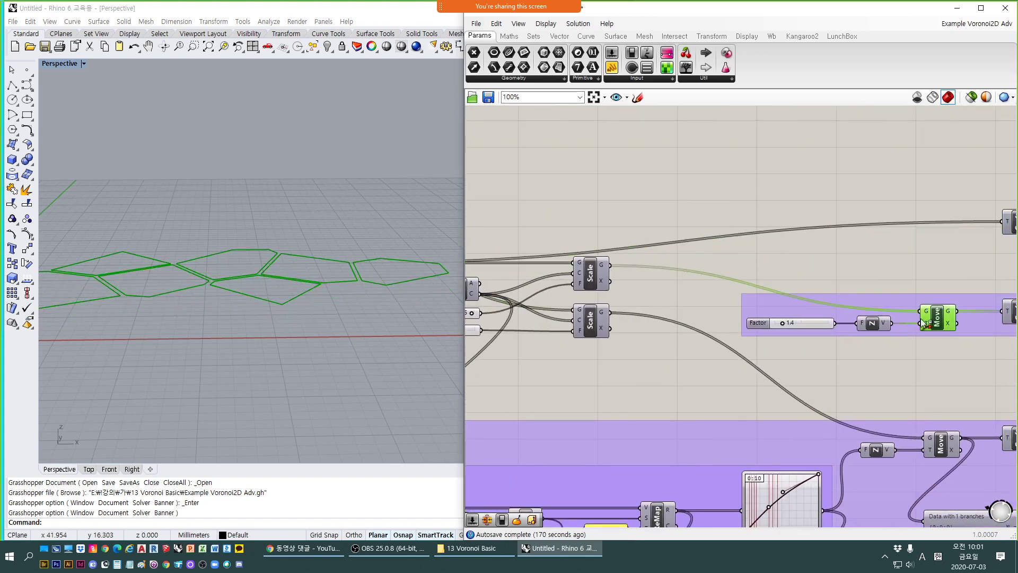
key("ctrl+q")
Preview only the second Scale's inner outlines, and hide them again.
right_click_drag(598, 334, 820, 348)
left_click(821, 343)
key("ctrl+q")
right_click_drag(281, 297, 305, 307)
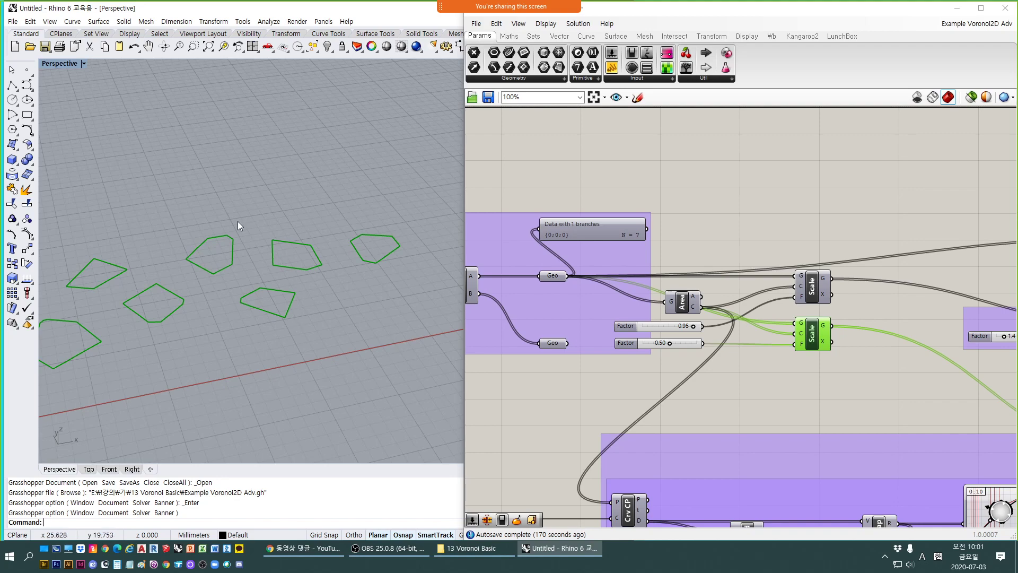
right_click_drag(565, 399, 827, 297)
scroll(648, 346, "down", 3)
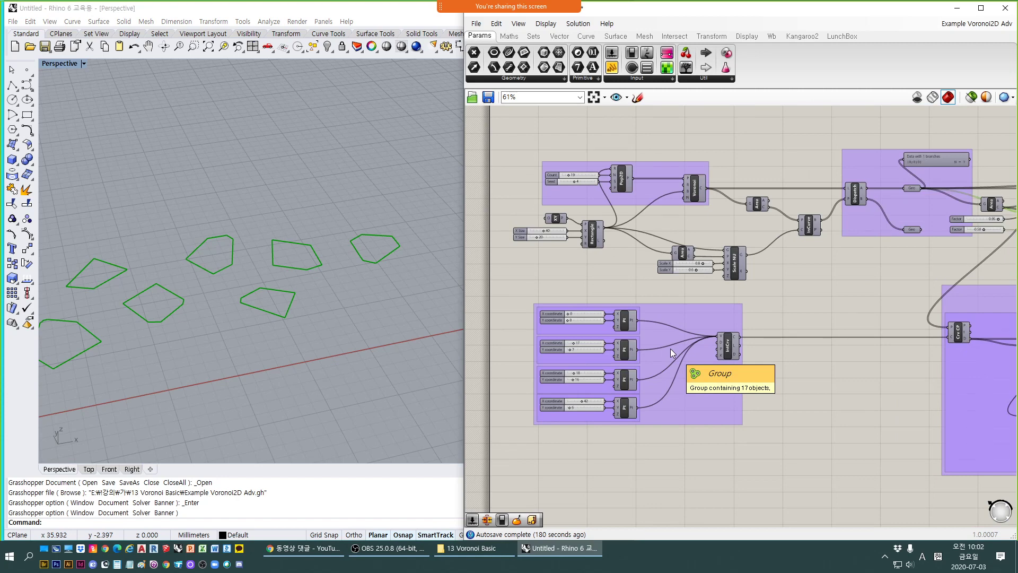
right_click_drag(855, 339, 633, 368)
key("ctrl+q")
Turn on the previews of the Voronoi component and of the Geo holding the cells from Dispatch output A.
scroll(648, 332, "up", 1)
scroll(648, 332, "down", 3)
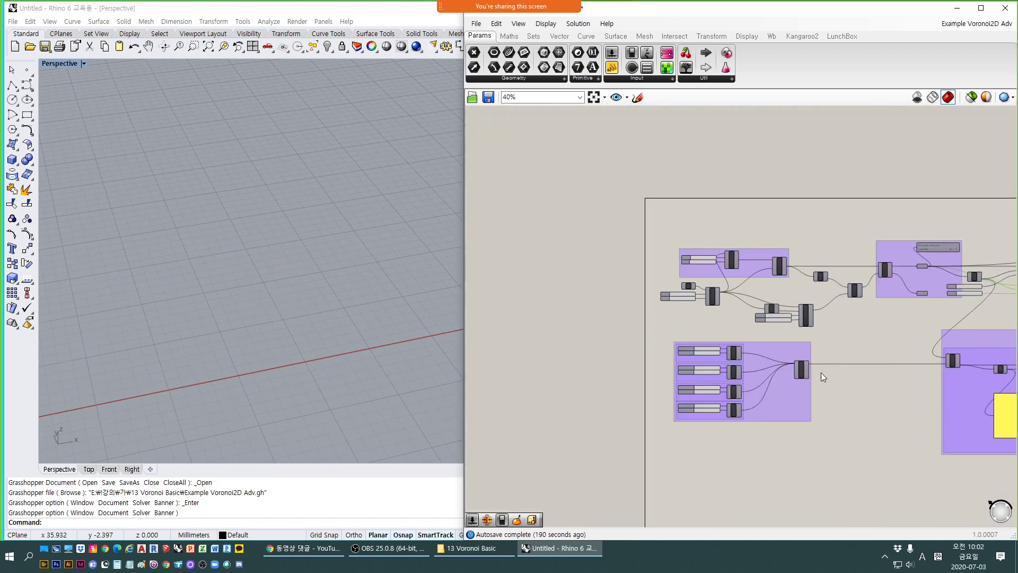
scroll(848, 308, "up", 4)
left_click(733, 277)
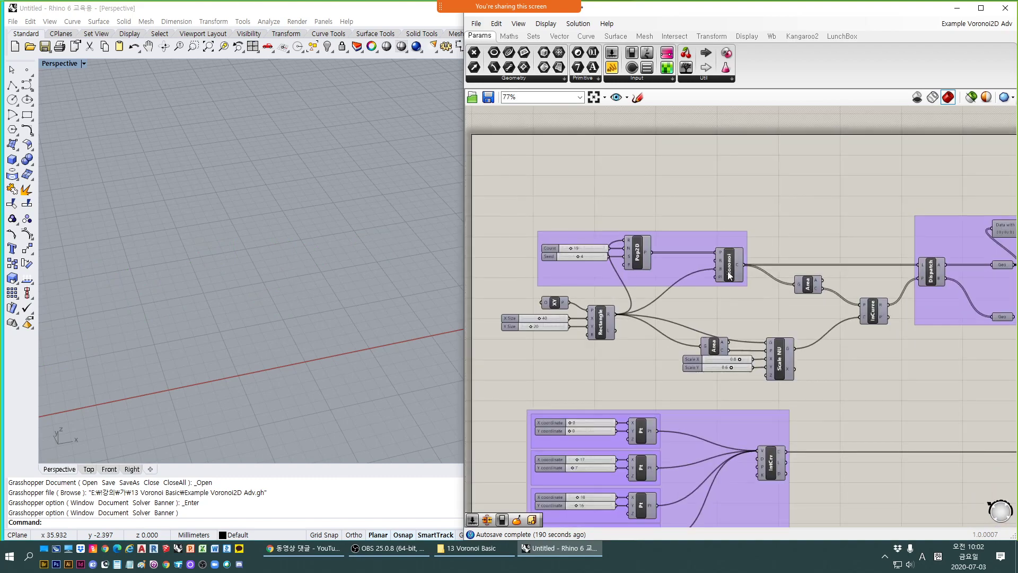
right_click_drag(311, 316, 279, 341)
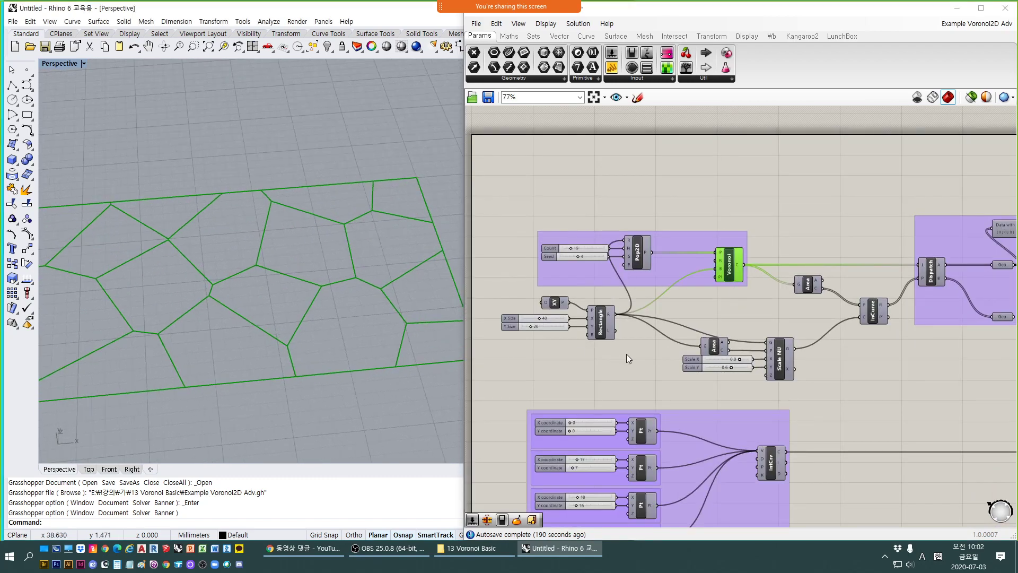
right_click_drag(807, 385, 708, 387)
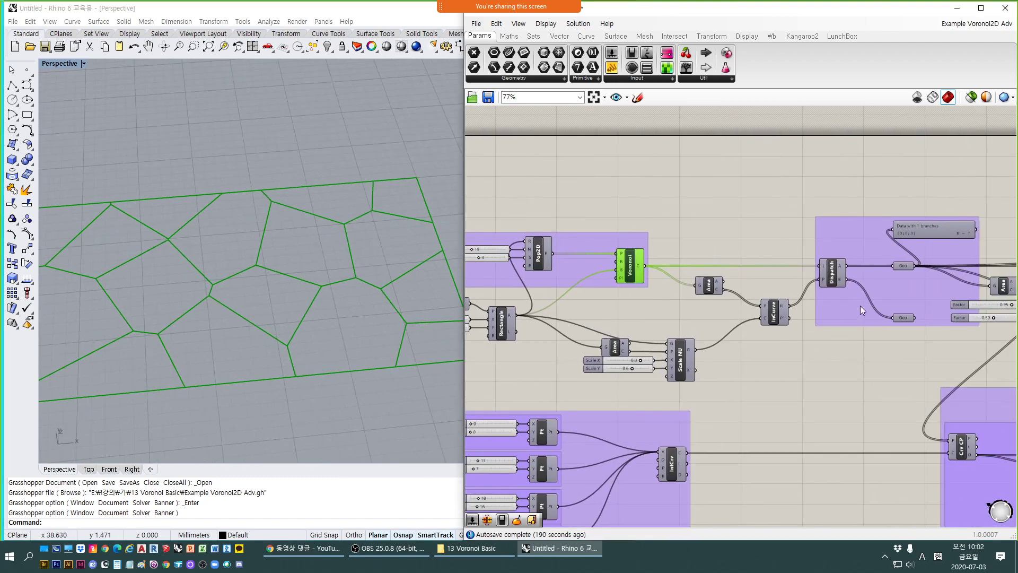
left_click(898, 268)
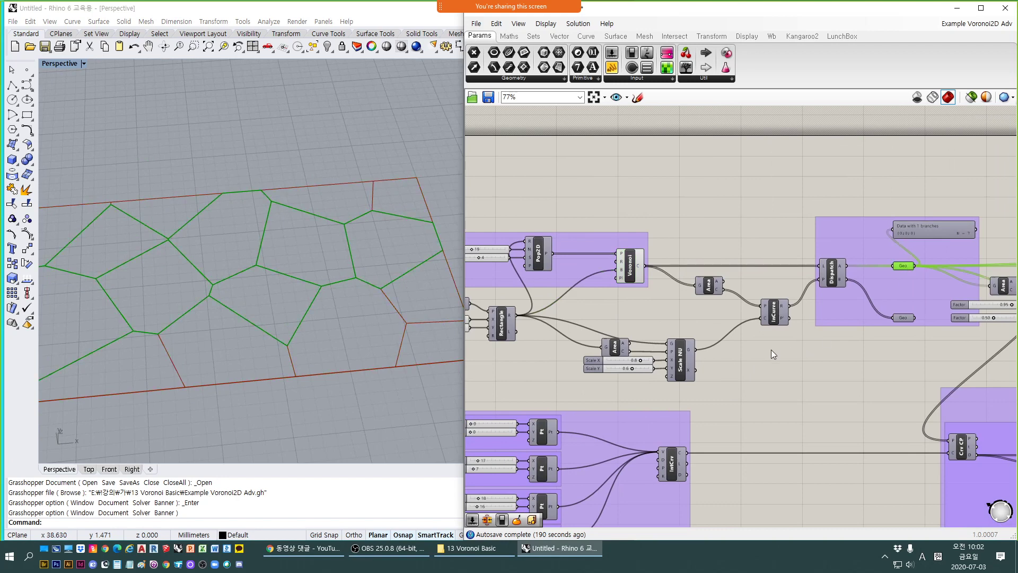
scroll(274, 294, "down", 5)
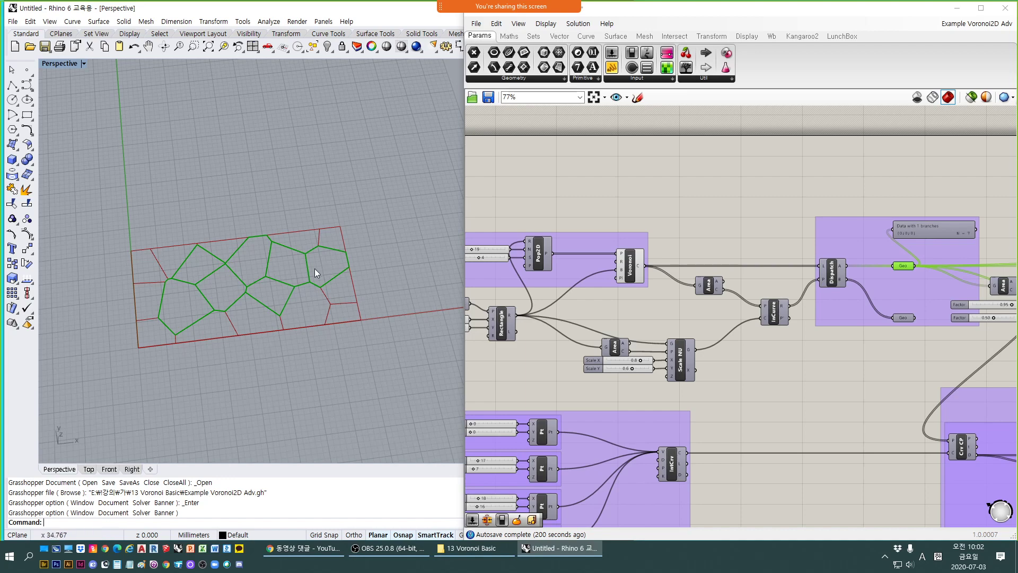
Turn on the preview of the IntCrv curve built from the four points and hide the Voronoi preview.
right_click_drag(680, 425, 762, 353)
scroll(757, 394, "up", 1)
left_click(756, 394)
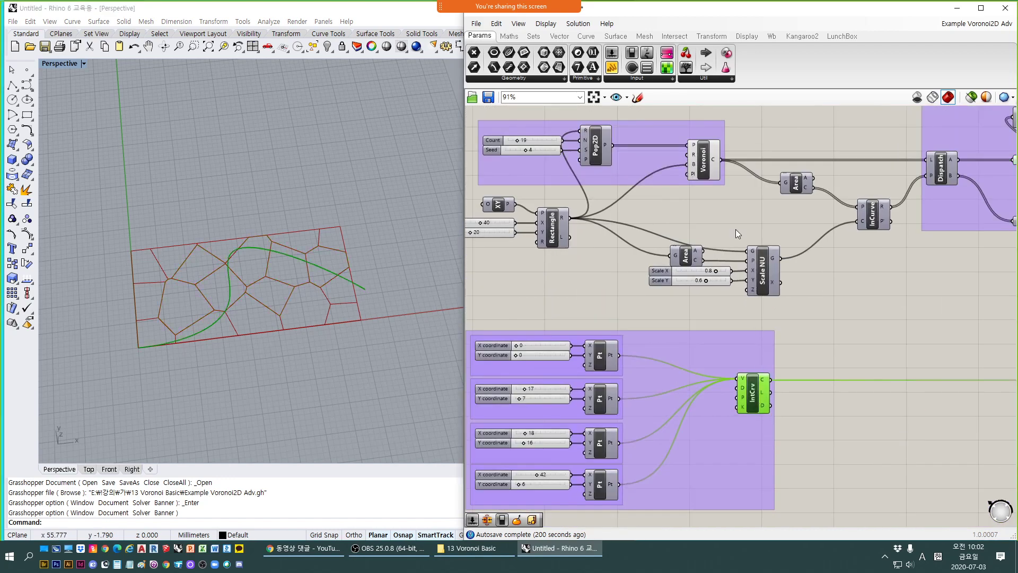
left_click(706, 163)
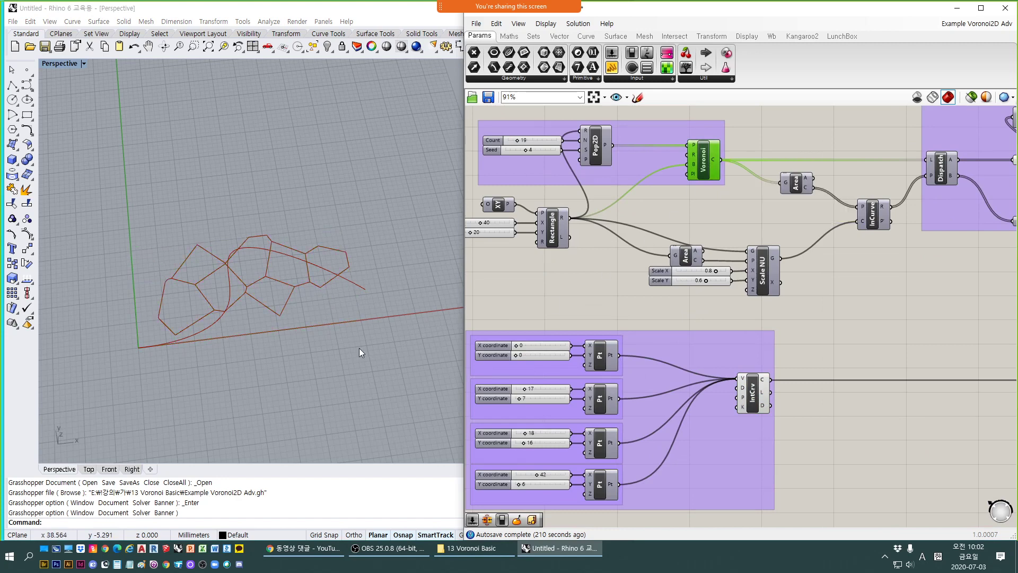
Examine the four coordinate points feeding IntCrv and how the interpolated curve runs across the dispatched cells.
right_click_drag(578, 289, 626, 209)
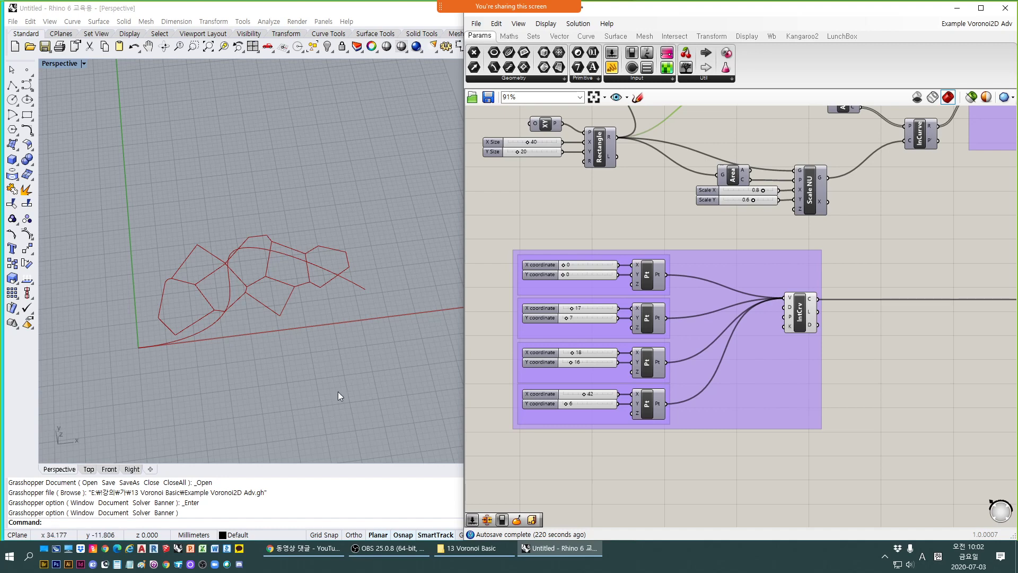
right_click_drag(329, 336, 329, 359)
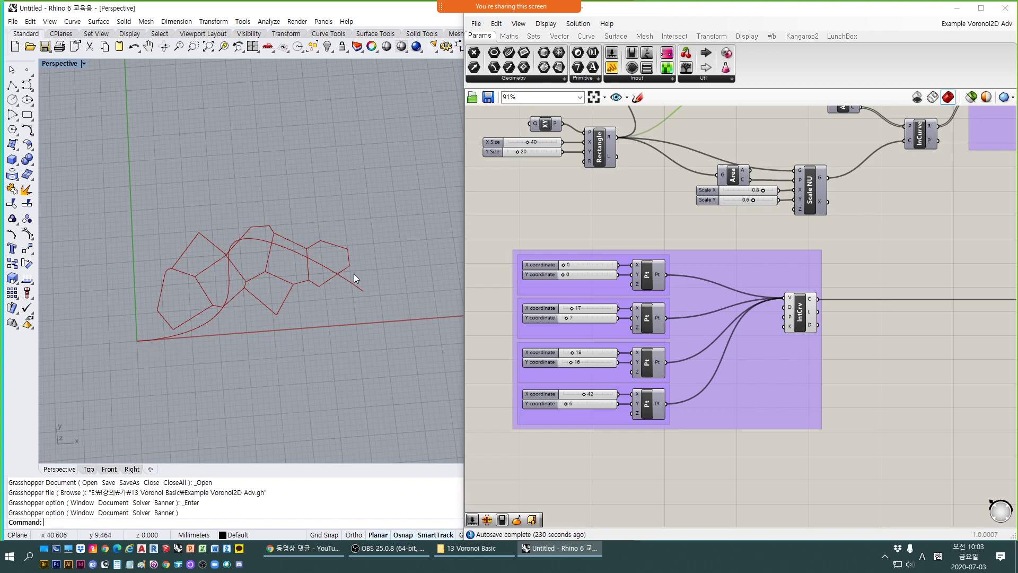
right_click_drag(354, 273, 221, 292)
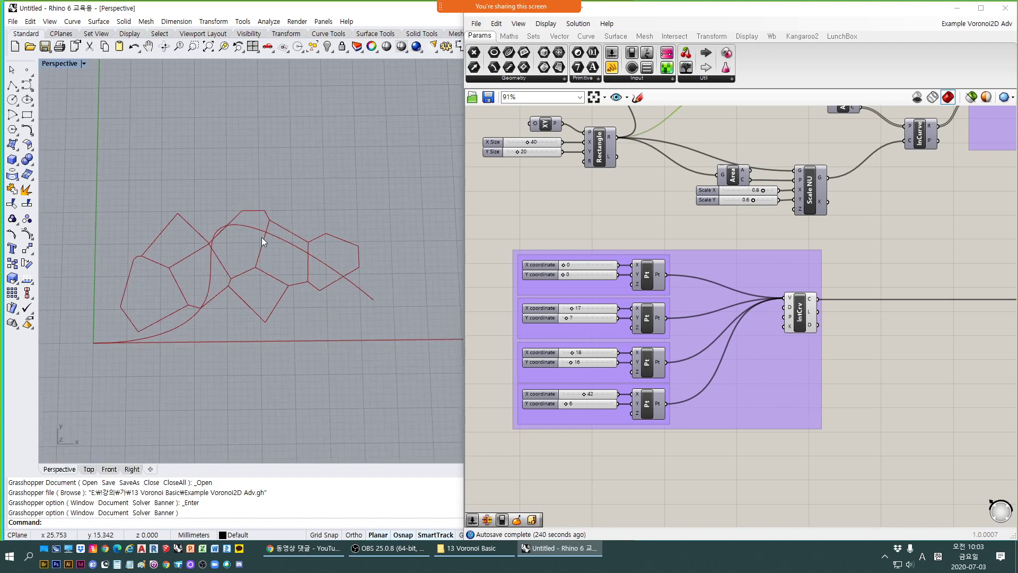
right_click_drag(317, 297, 323, 302)
scroll(180, 299, "up", 6)
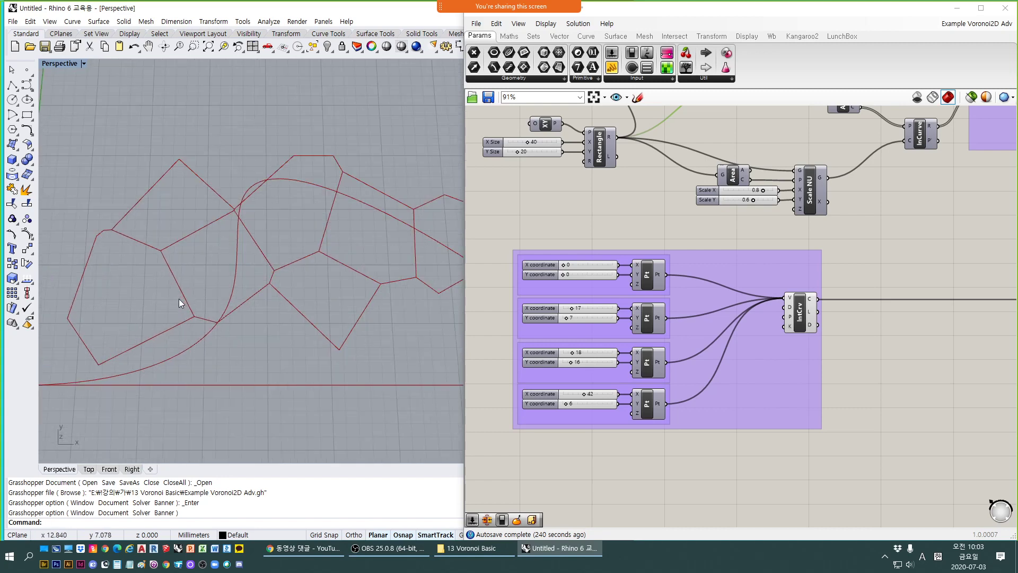
scroll(180, 298, "down", 4)
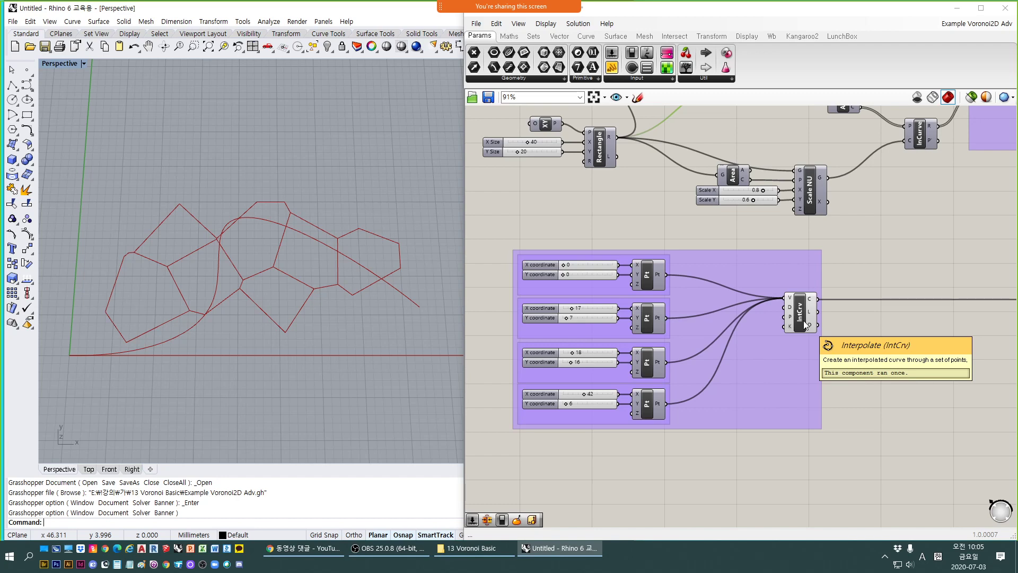
Turn on the preview of the Area component after Dispatch to show the centroids of the dispatched cells.
right_click_drag(852, 268, 827, 302)
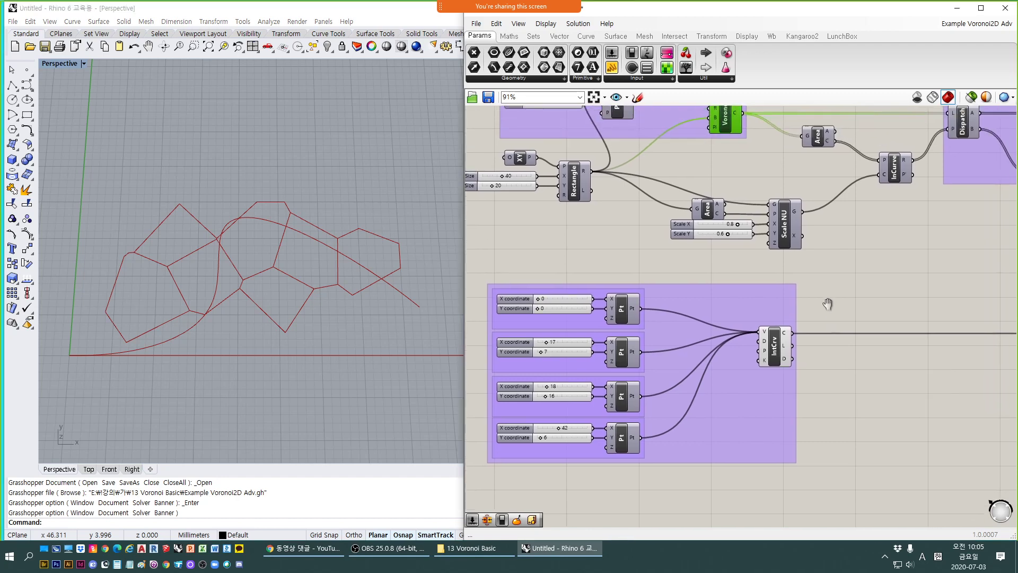
right_click_drag(797, 240, 768, 278)
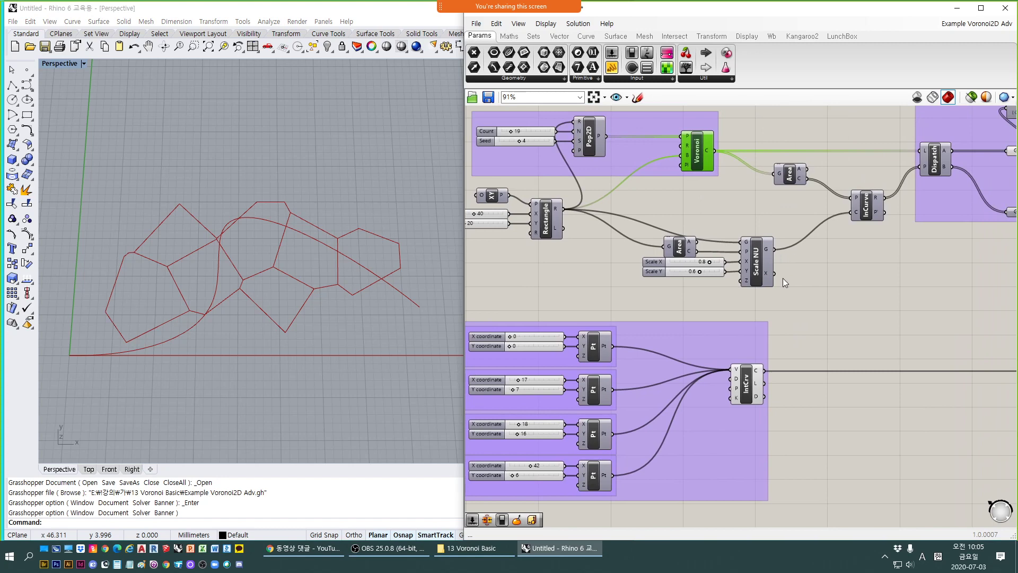
right_click_drag(860, 308, 657, 305)
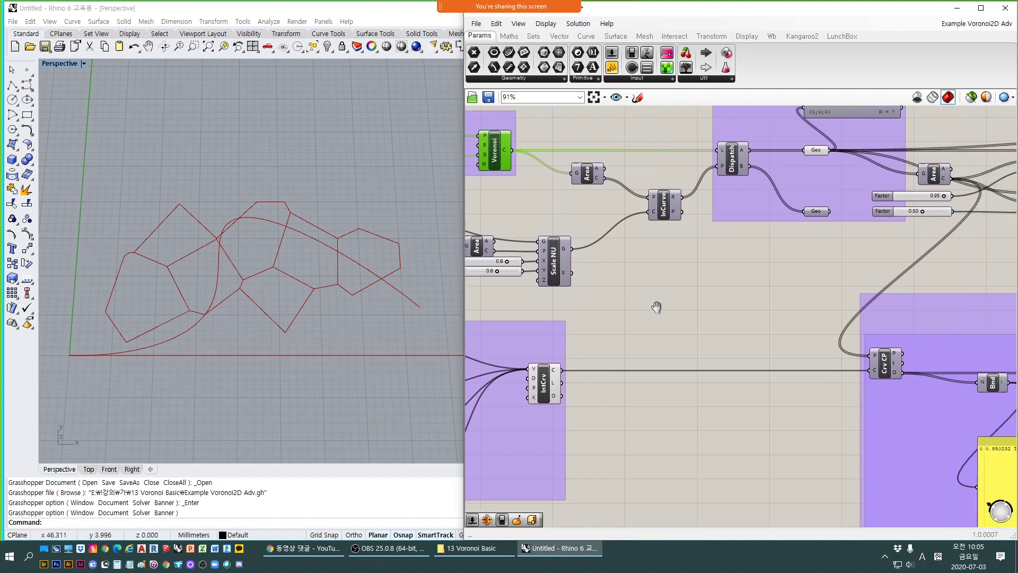
left_click(932, 179)
mouse_move(300, 360)
right_mouse_down()
mouse_move(303, 379)
mouse_move(313, 370)
right_mouse_up()
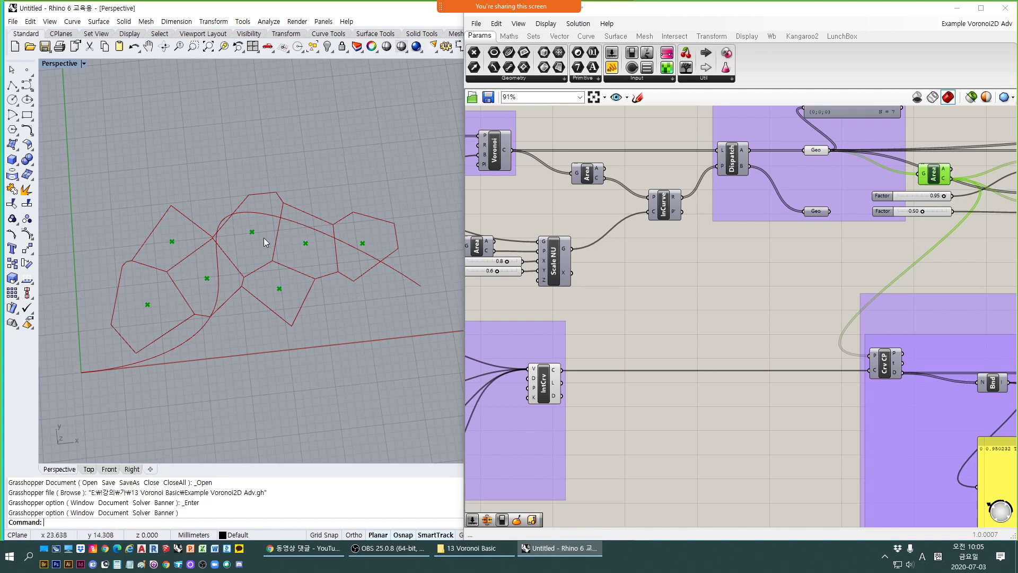
scroll(263, 238, "up", 5)
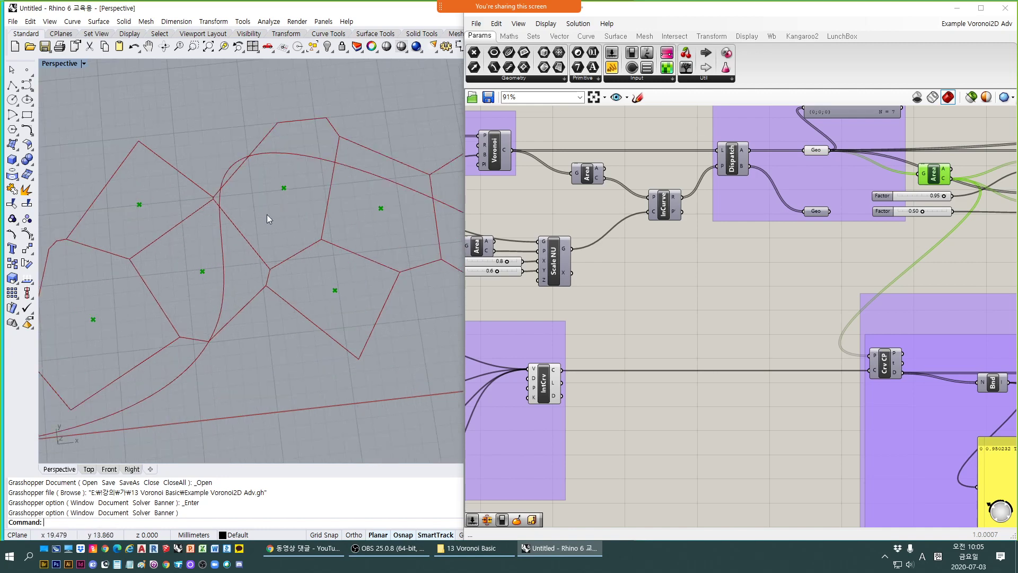
scroll(230, 205, "down", 2)
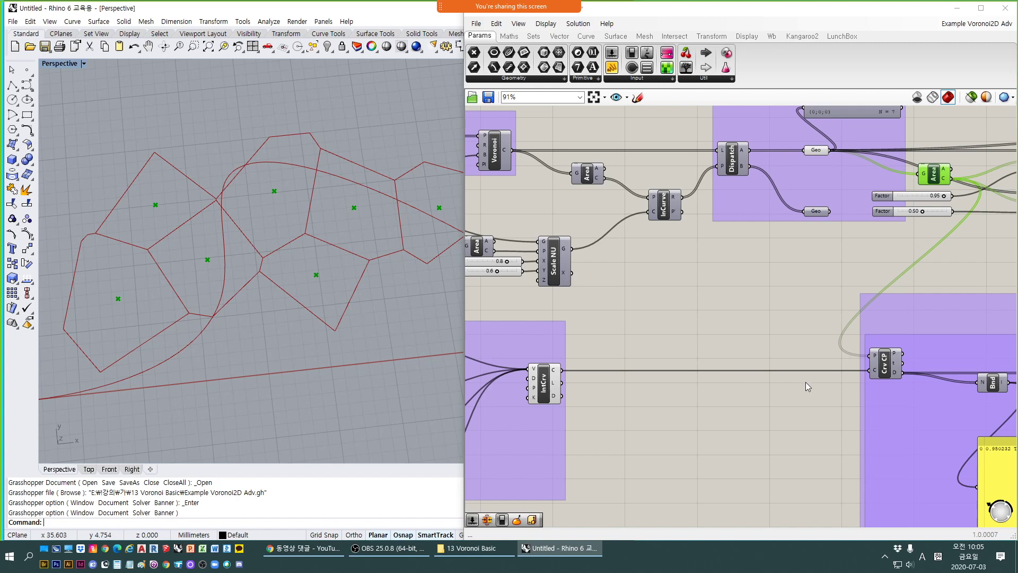
Select Crv CP and inspect its point and curve inputs, its outputs, and the distance wire into Bnd.
scroll(740, 384, "up", 2)
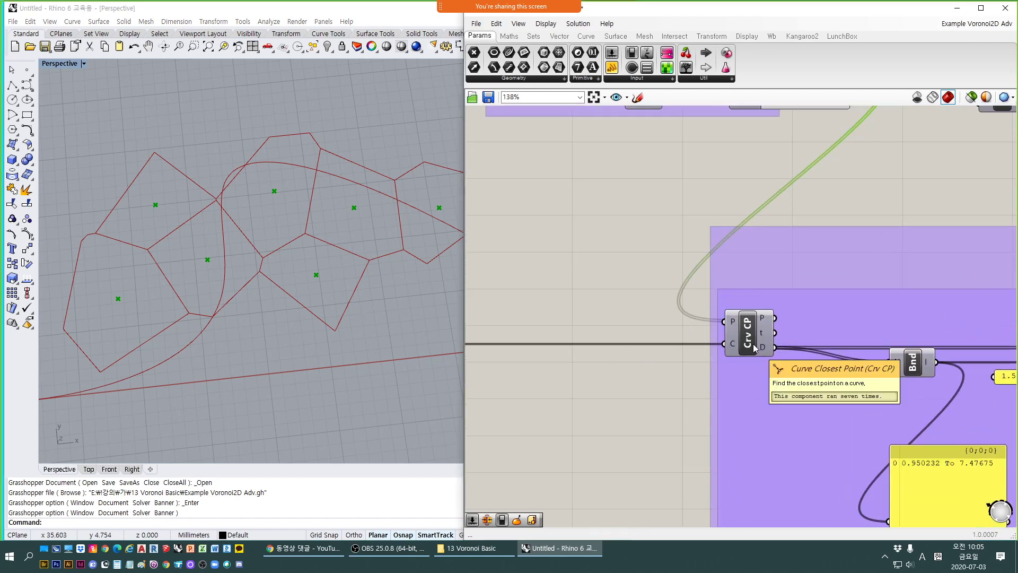
scroll(753, 343, "down", 2)
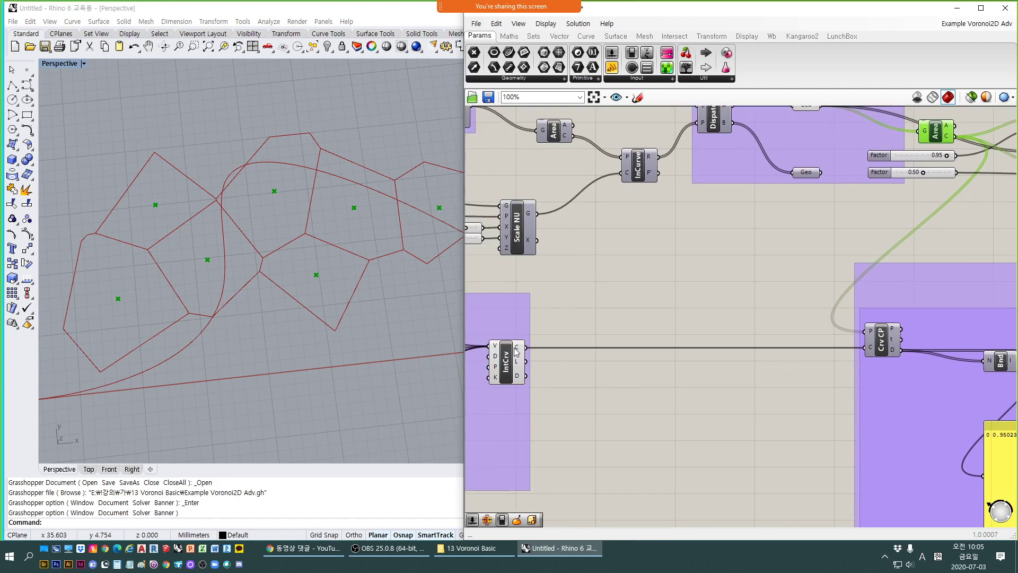
scroll(736, 359, "up", 2)
scroll(821, 378, "up", 1)
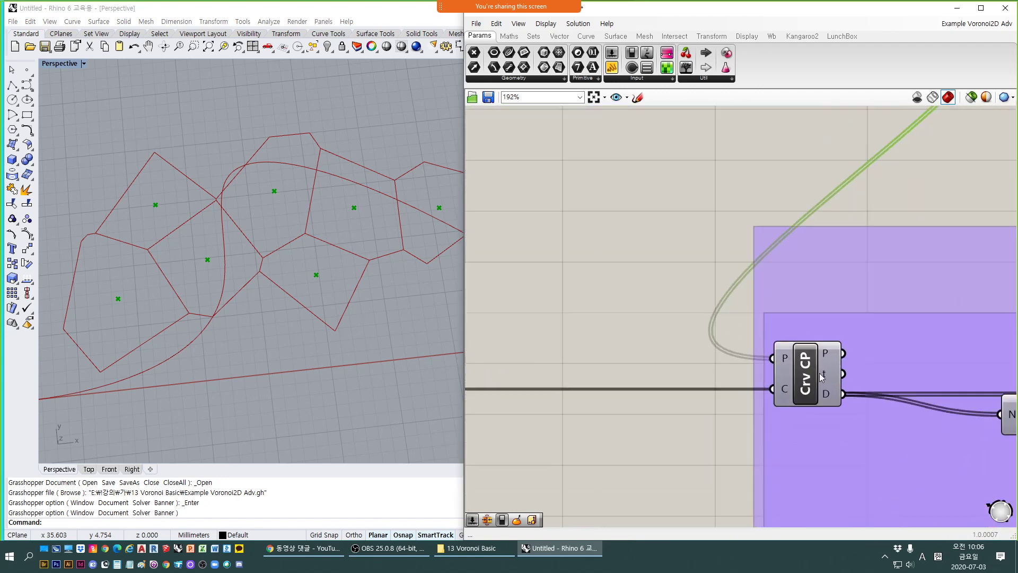
right_click_drag(821, 378, 725, 385)
left_click(708, 386)
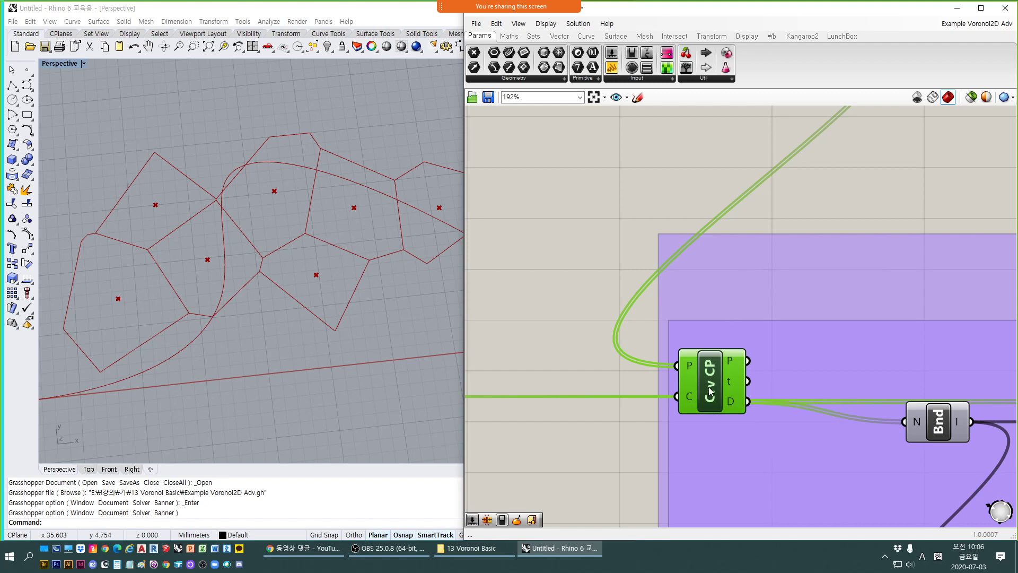
mouse_move(734, 406)
mouse_move(733, 360)
right_click_drag(914, 307, 835, 294)
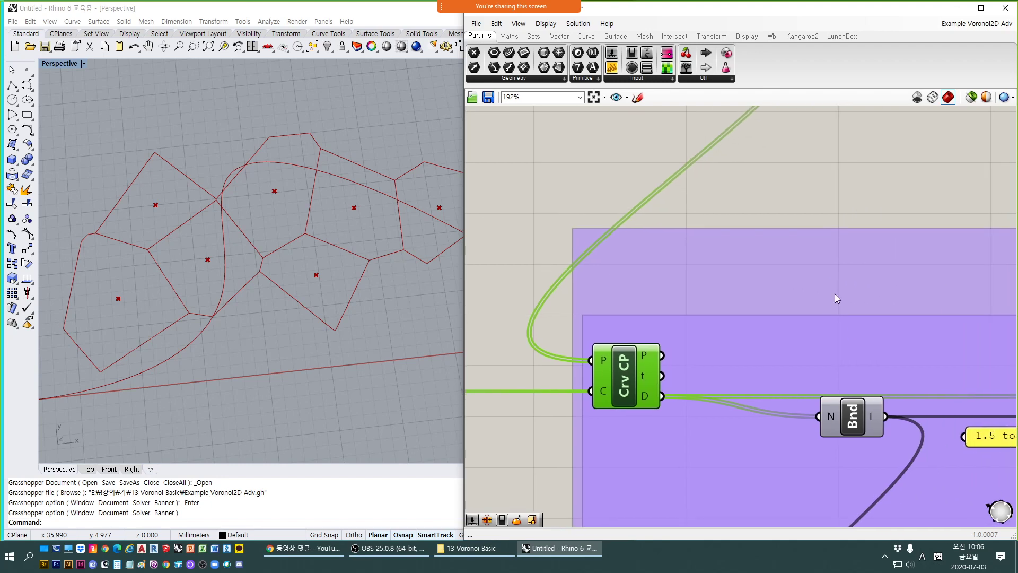
Add a Point parameter beside Crv CP and feed it the closest points on the curve from the P output.
mouse_move(644, 359)
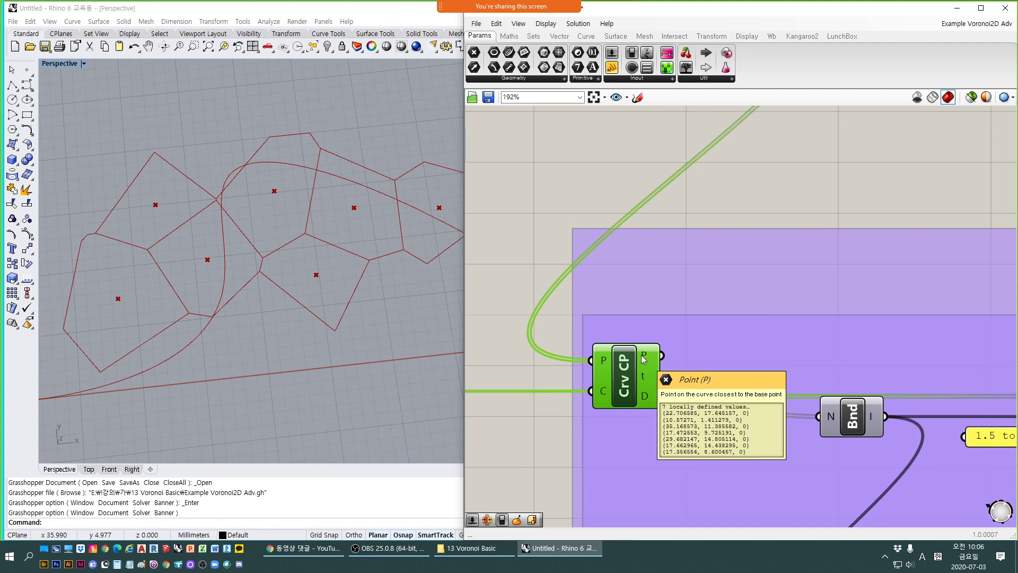
double_click(790, 195)
type("p")
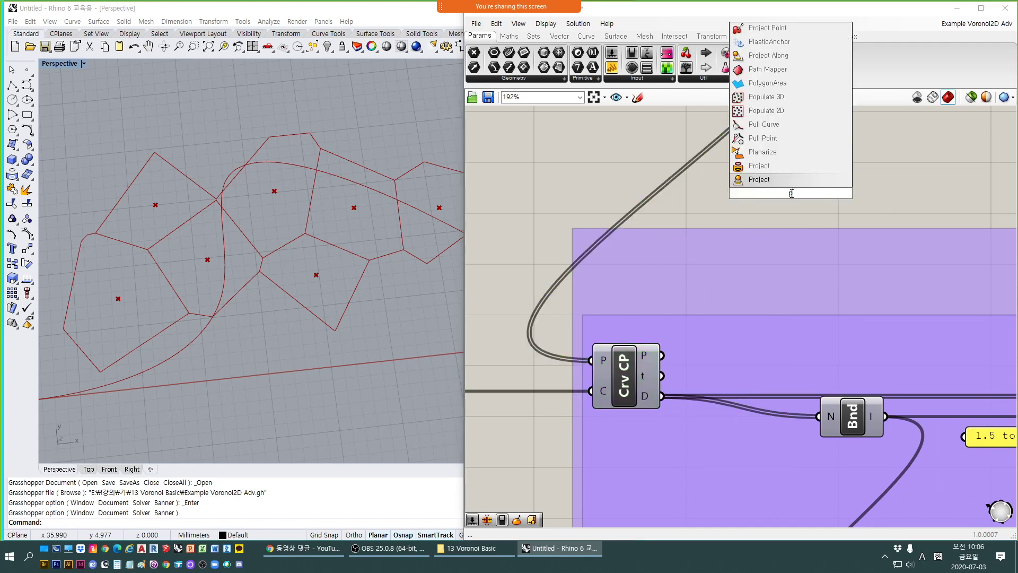
type("oint")
key("Return")
left_click_drag(764, 194, 641, 367)
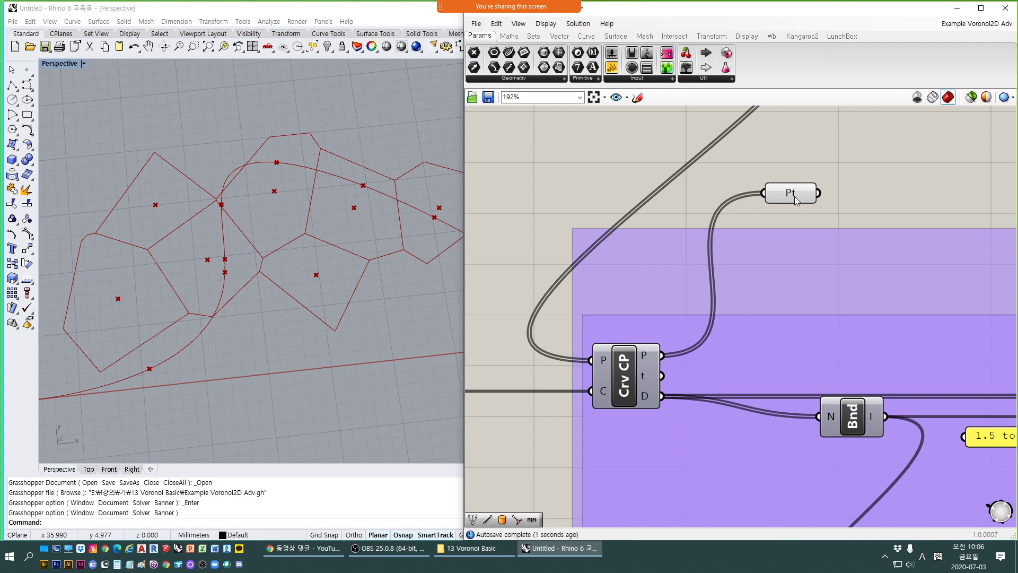
left_click_drag(794, 196, 779, 225)
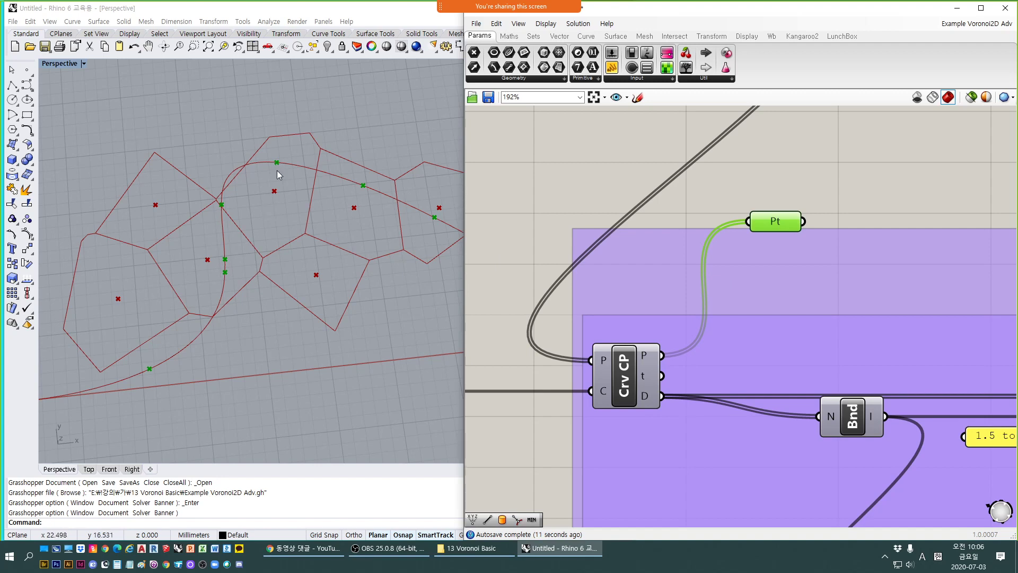
Compare the closest points along the attractor curve with the cell centroids and delete the temporary Point parameter.
right_click_drag(401, 217, 310, 214, "shift")
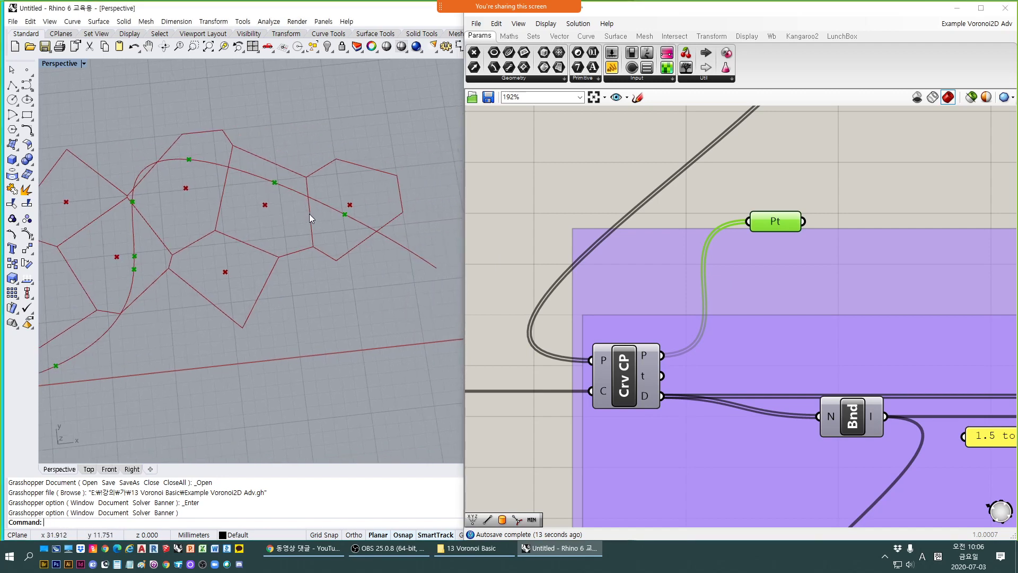
mouse_move(786, 222)
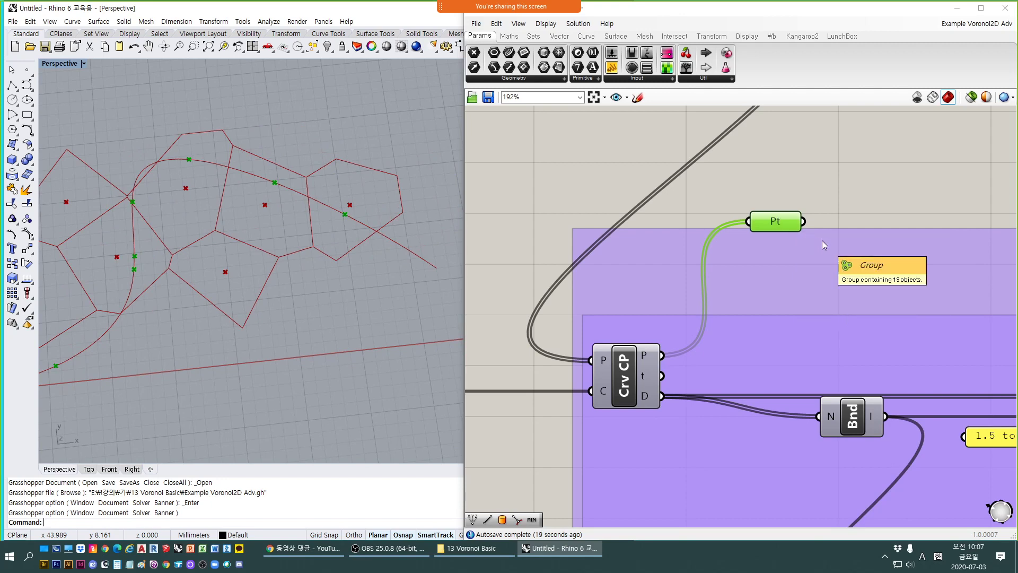
right_click_drag(890, 209, 836, 220)
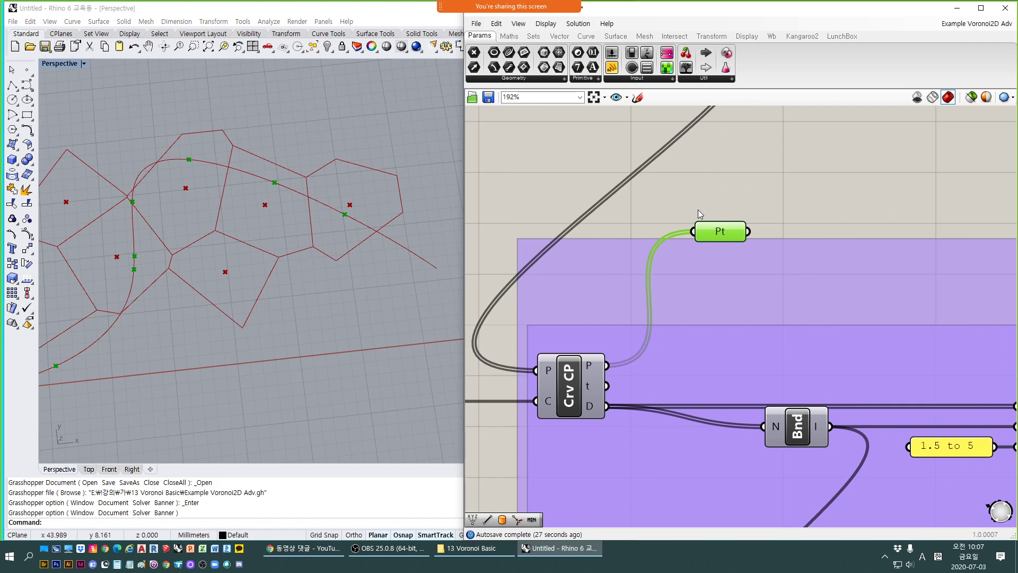
key("Delete")
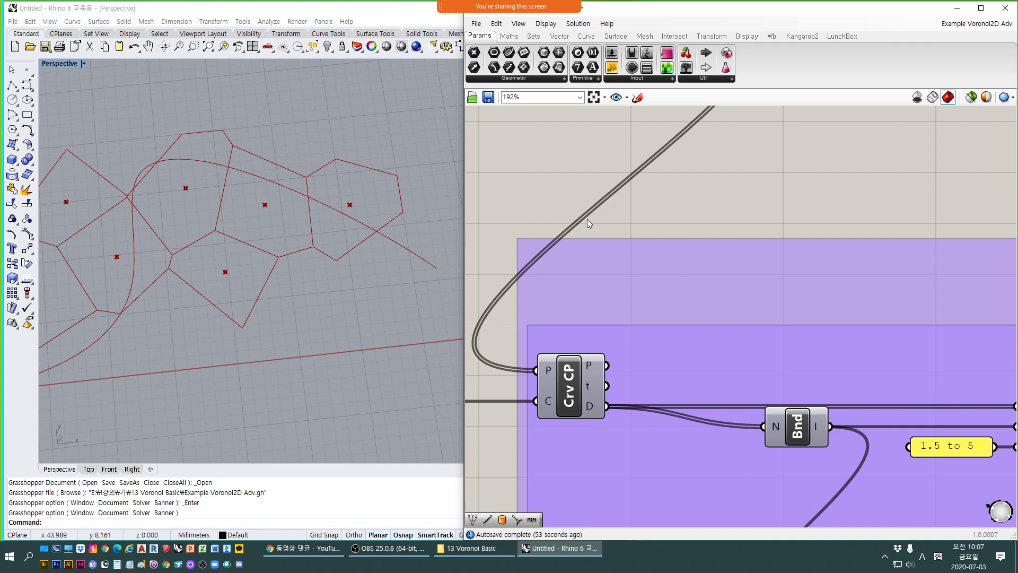
Add a panel above the purple group and connect Crv CP's distance output D to it.
right_click_drag(597, 370, 596, 335)
mouse_move(585, 374)
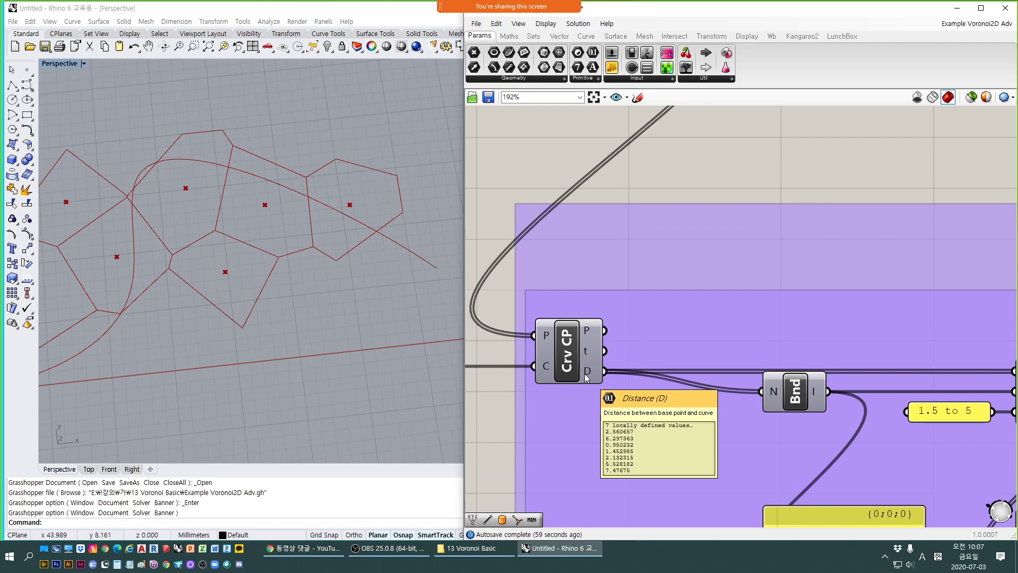
double_click(694, 165)
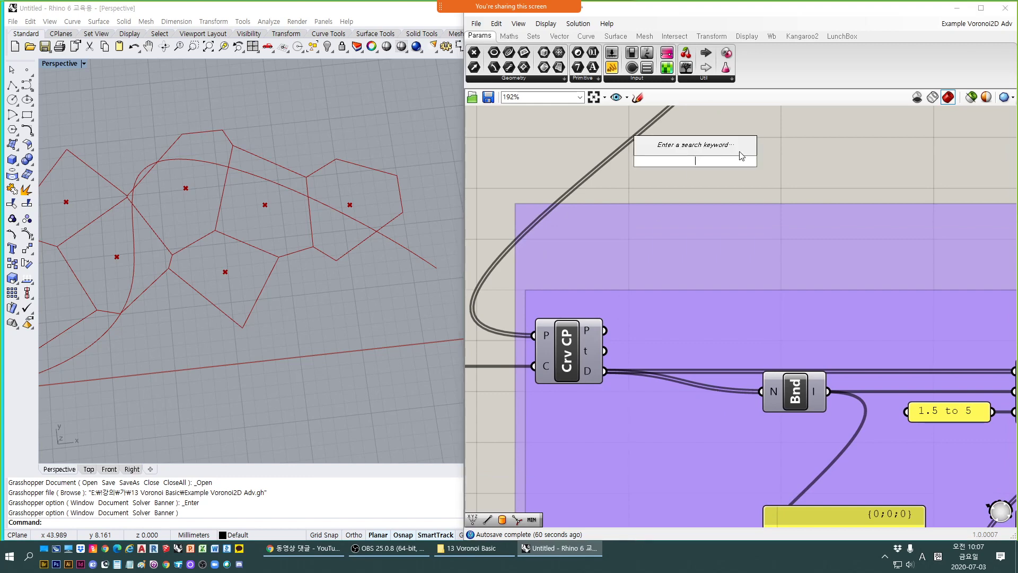
type("\"")
key("Return")
left_click_drag(611, 162, 604, 372)
right_click_drag(799, 217, 789, 269)
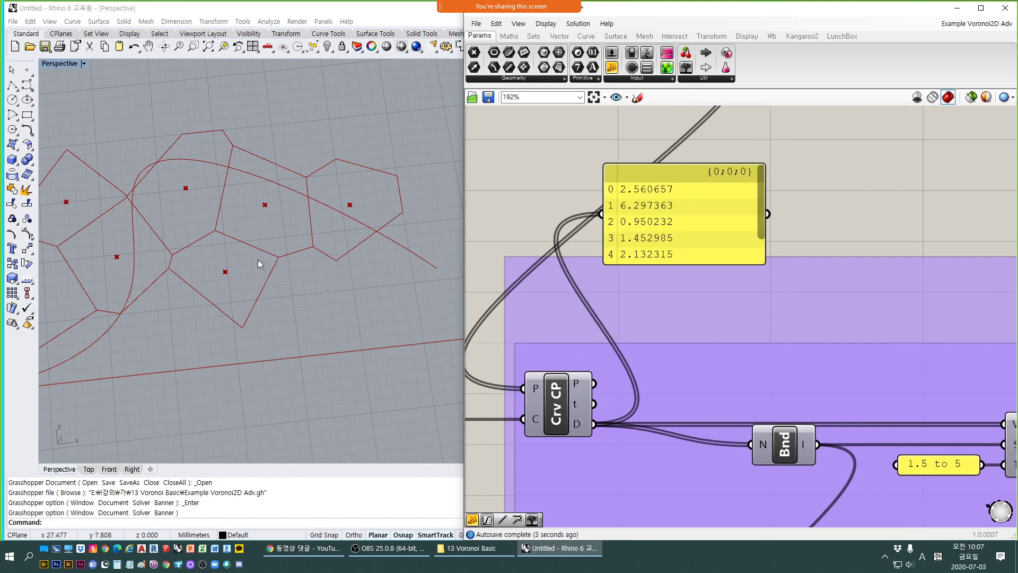
Compare the listed centroid-to-curve distances with the cells in the viewport and delete the temporary panel.
right_click_drag(257, 259, 263, 207)
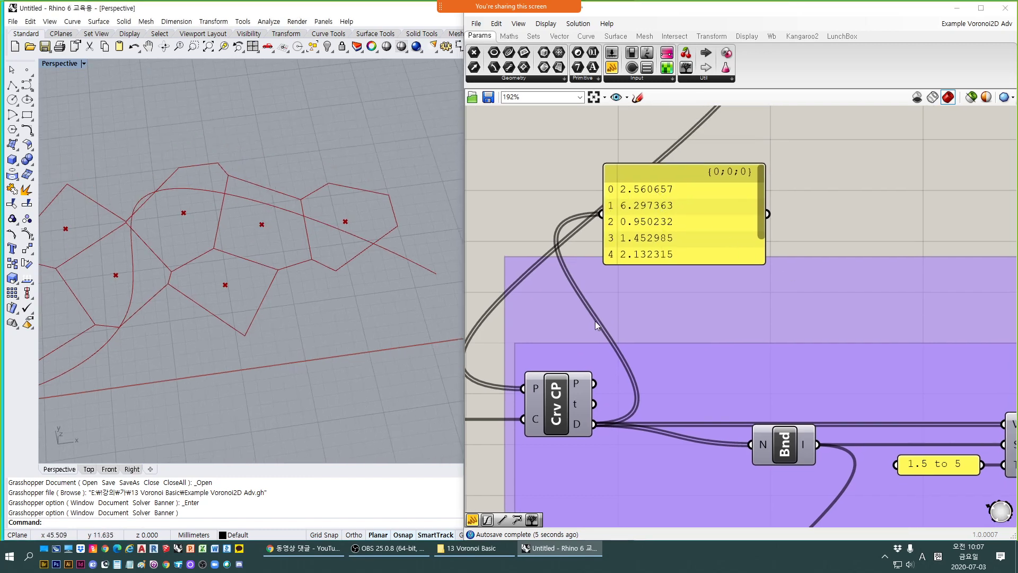
left_click_drag(672, 183, 726, 173)
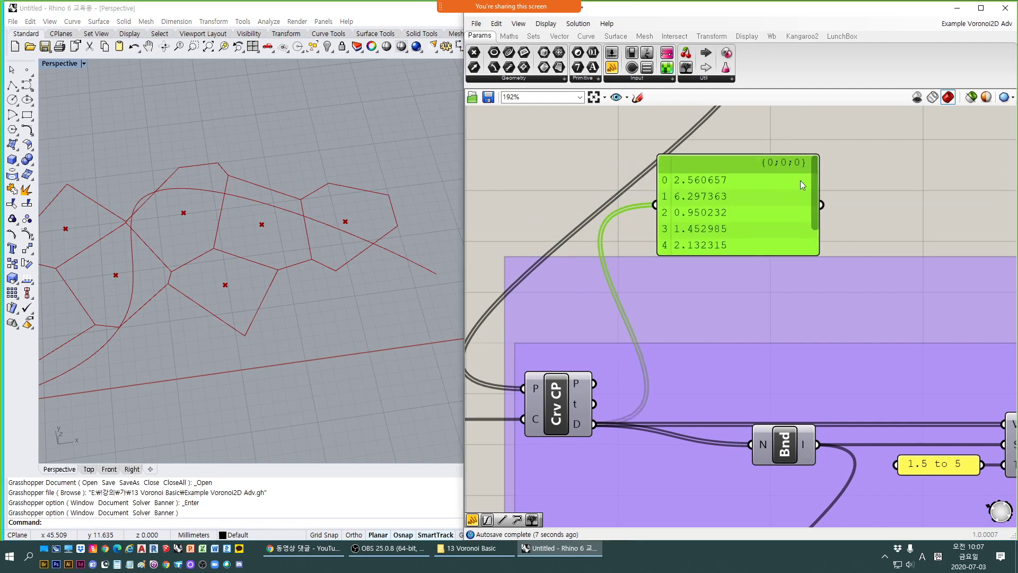
right_click_drag(198, 284, 264, 220)
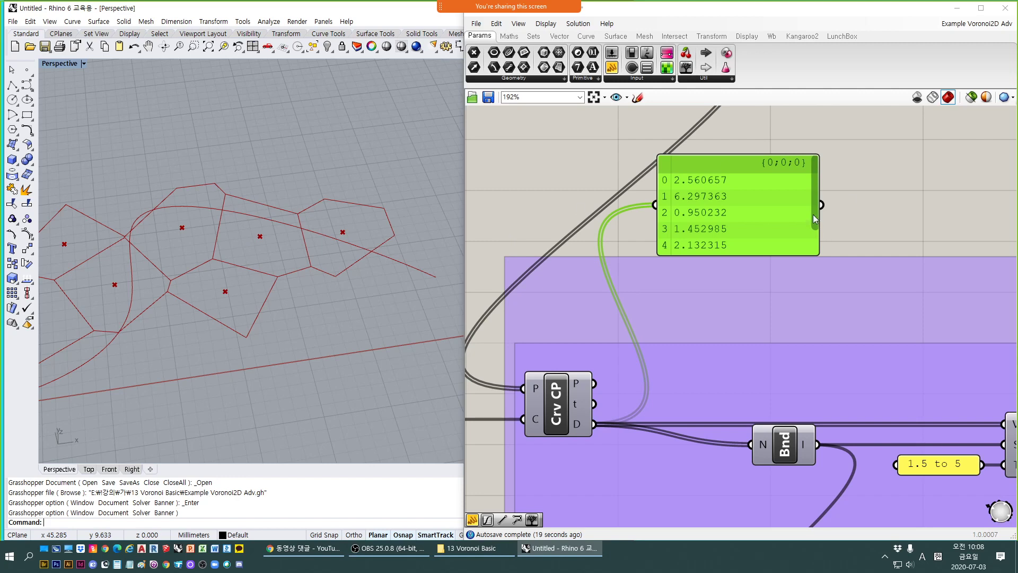
mouse_move(814, 215)
left_mouse_down()
mouse_move(816, 244)
mouse_move(816, 199)
left_mouse_up()
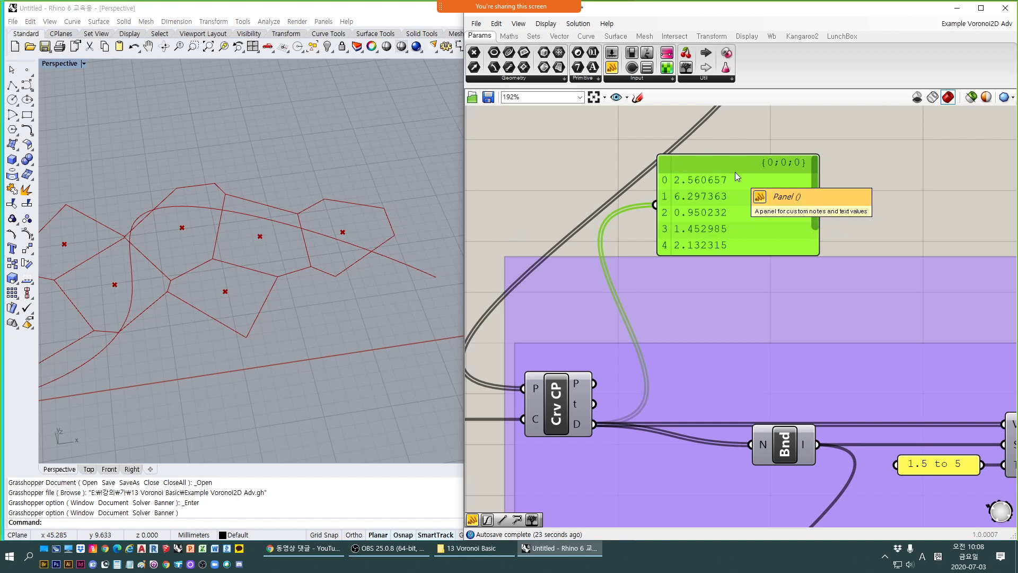
key("Delete")
right_click_drag(861, 211, 720, 152)
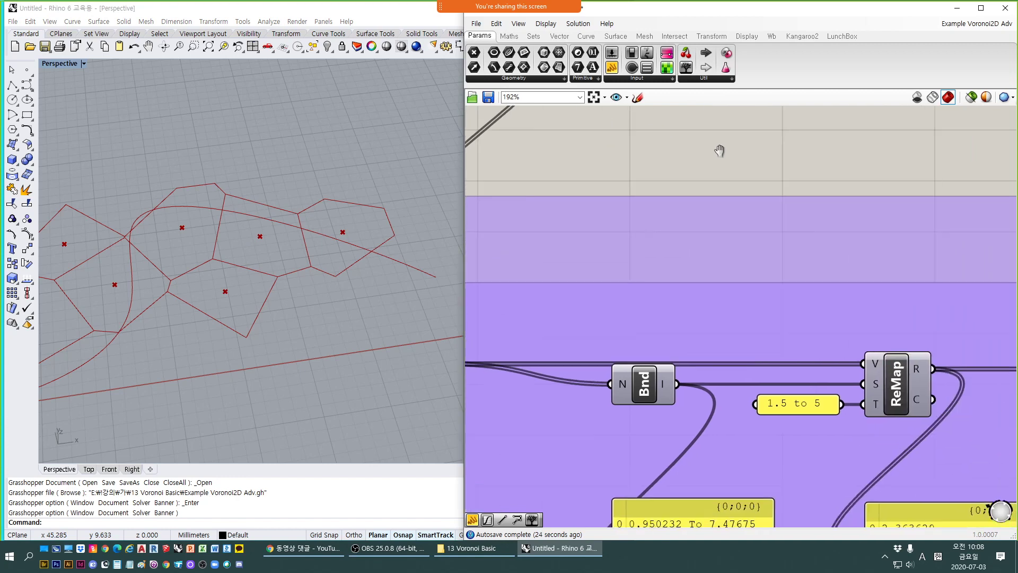
Examine and compare the panels showing the outputs of Bnd, ReMap and the graph mapper.
scroll(719, 170, "down", 3)
left_click(689, 430)
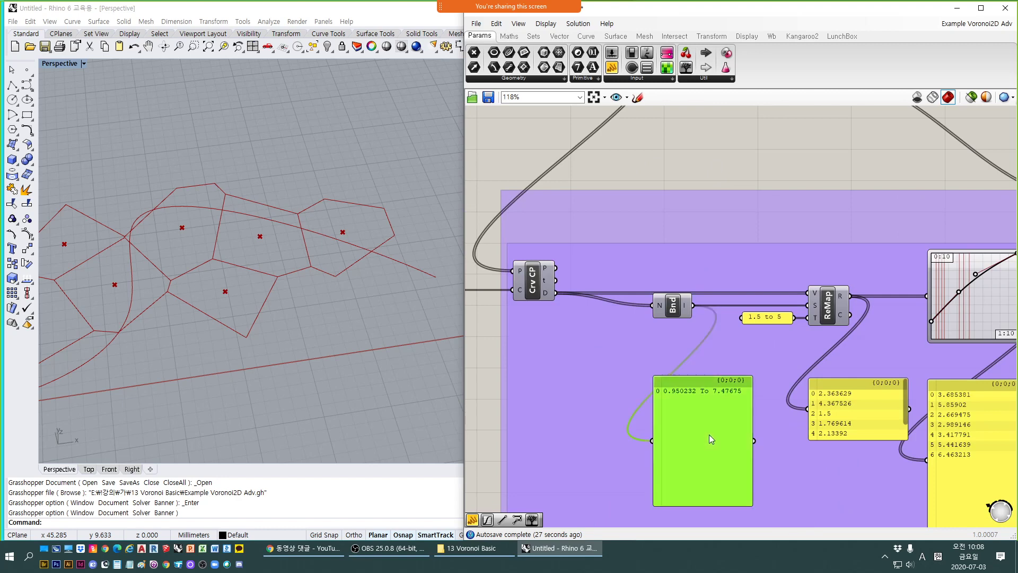
left_click(870, 413)
scroll(871, 415, "down", 2)
left_click(877, 378)
left_click(820, 353)
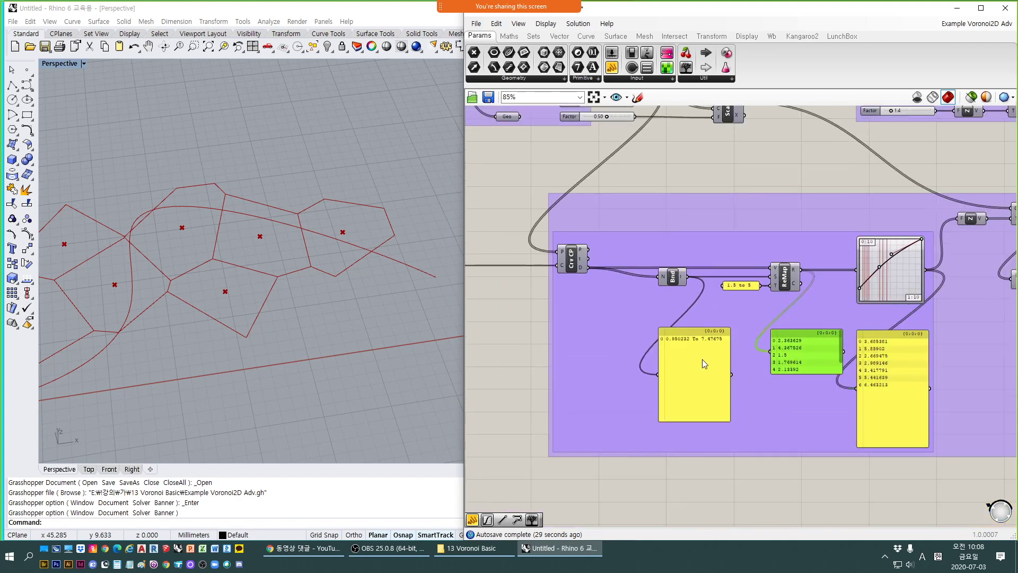
left_click(702, 358)
left_click(791, 353)
left_click(886, 349)
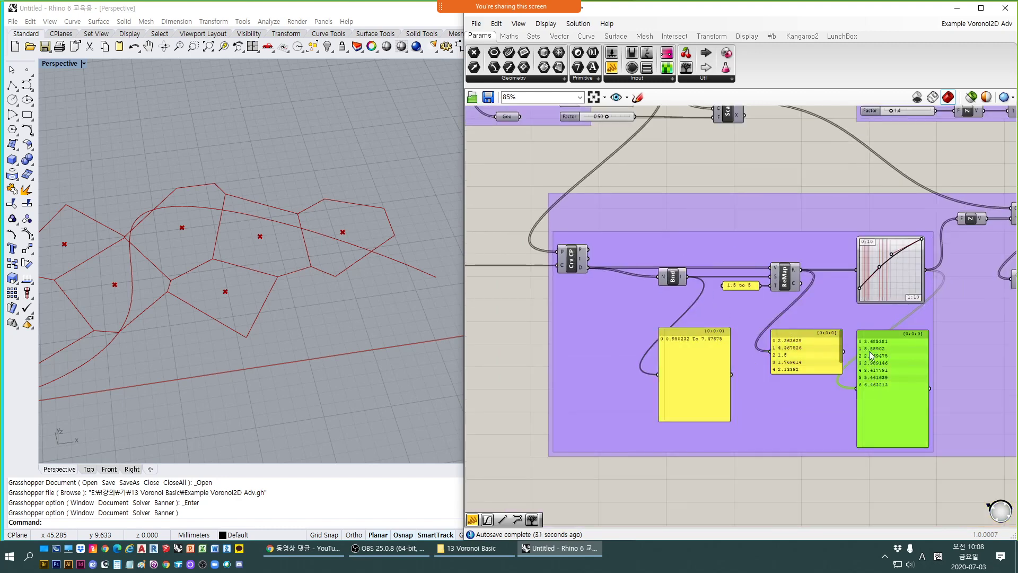
scroll(726, 330, "up", 2)
left_click(711, 146)
right_click_drag(711, 146, 709, 171)
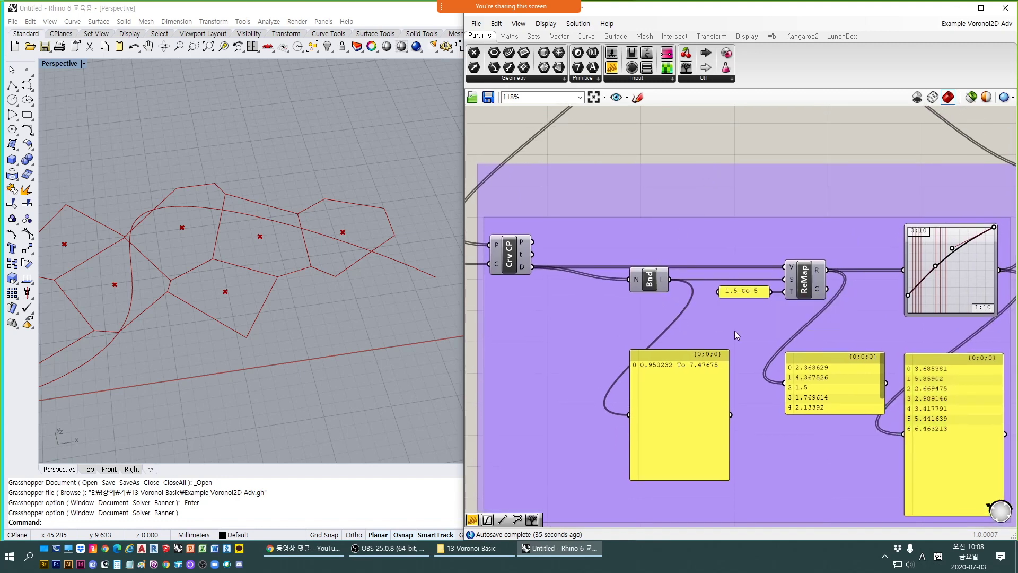
Examine how ReMap converts the distances to the 1.5 to 5 domain and passes them into the graph mapper.
scroll(805, 287, "up", 1)
scroll(805, 288, "up", 1)
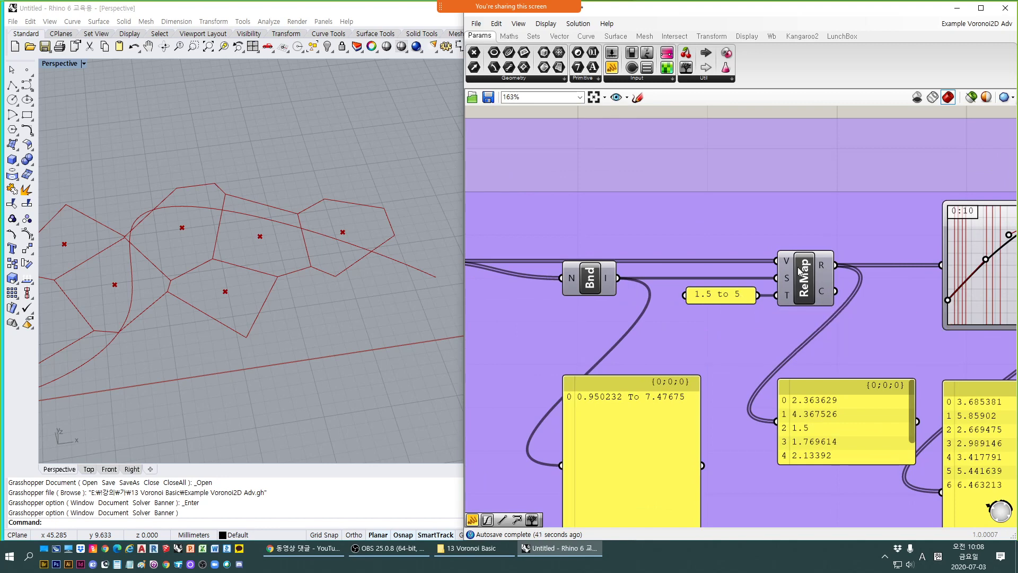
scroll(803, 286, "down", 1)
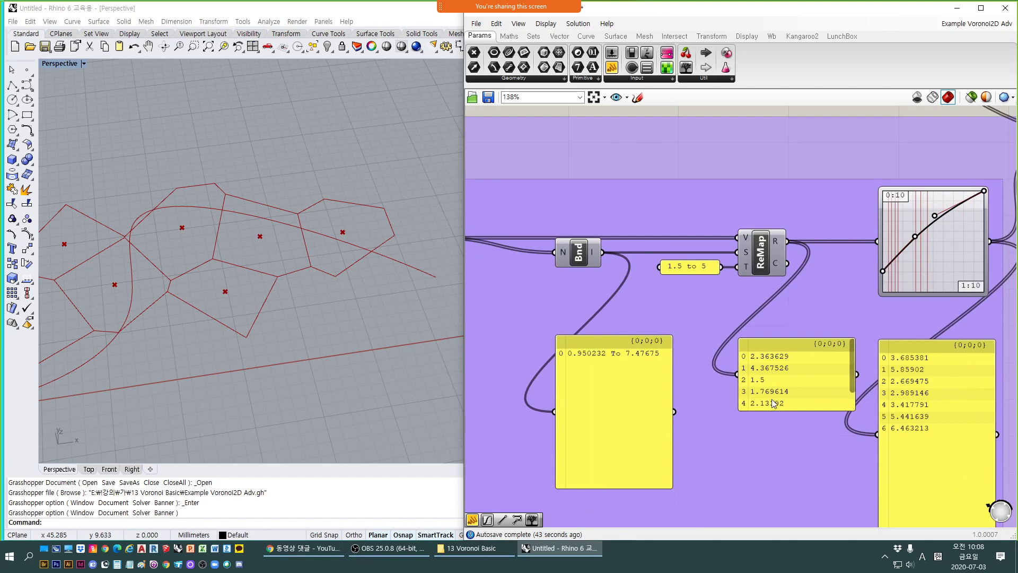
right_click_drag(806, 371, 730, 392)
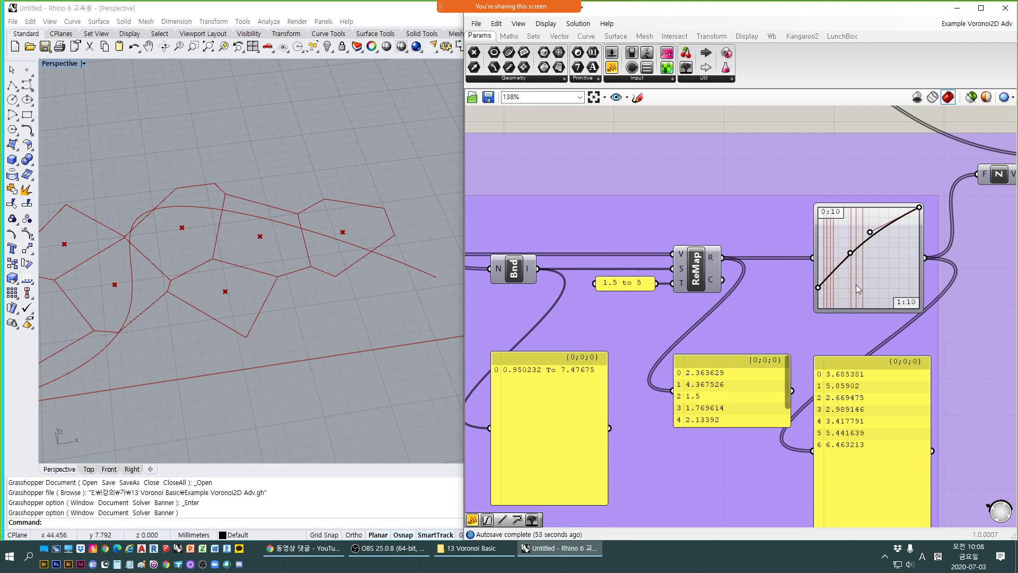
mouse_move(874, 301)
right_click_drag(895, 279, 858, 282)
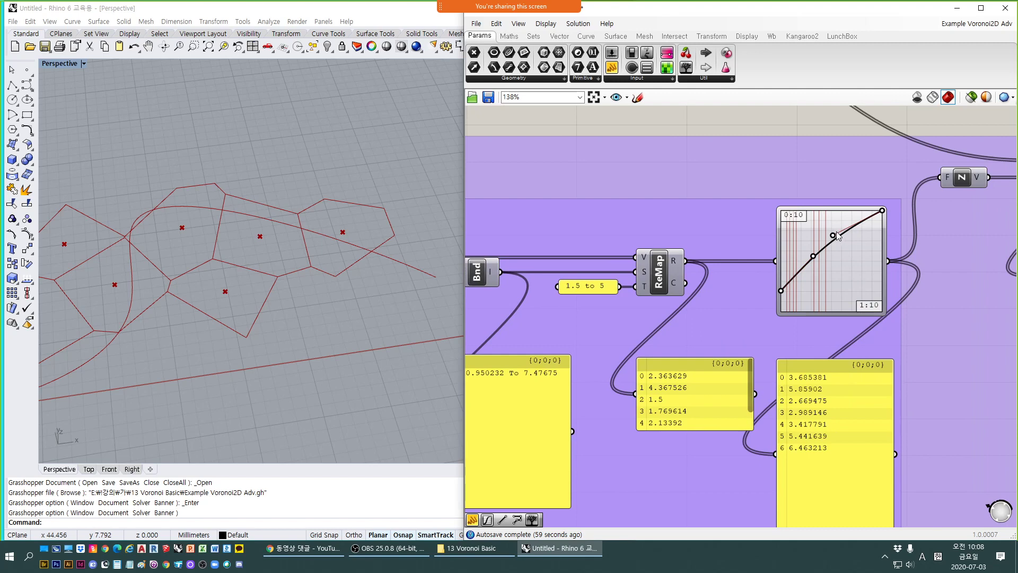
scroll(838, 252, "down", 2)
right_click_drag(766, 341, 901, 347)
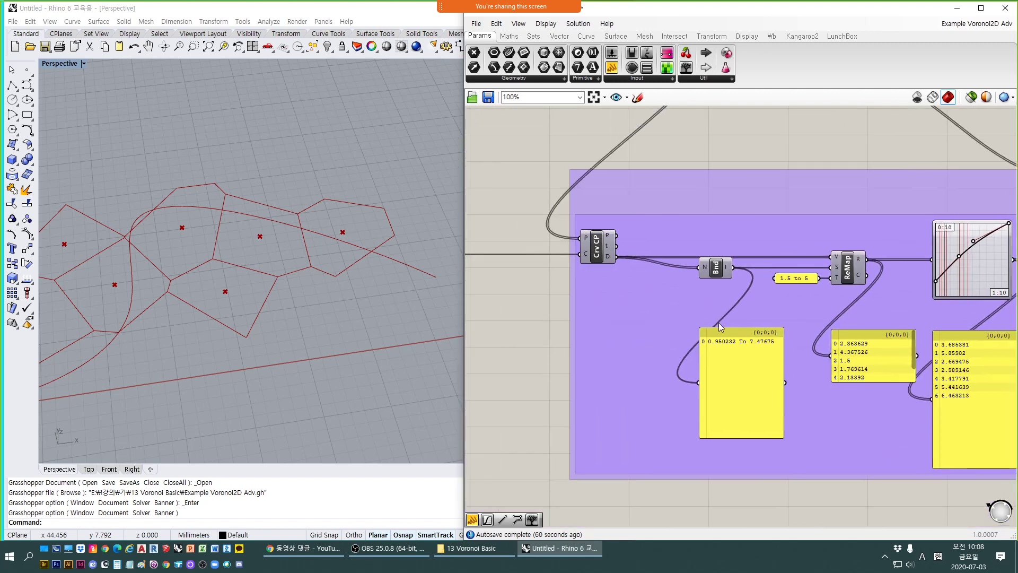
right_click_drag(762, 245, 681, 247)
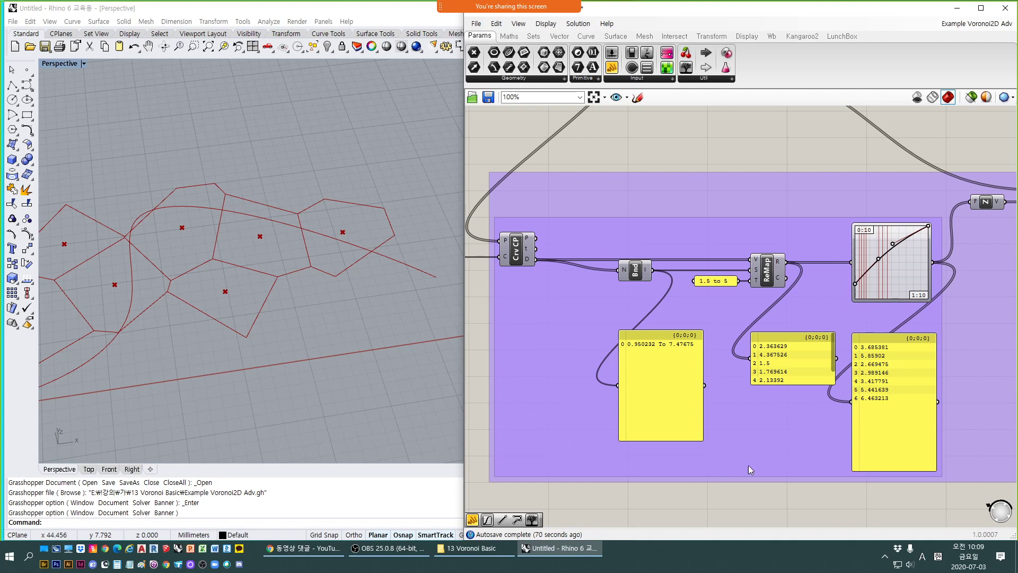
Turn on the preview of the Move component driven by the graph mapper and hide the centroid preview of the Area component after Dispatch.
right_click_drag(843, 228, 725, 335)
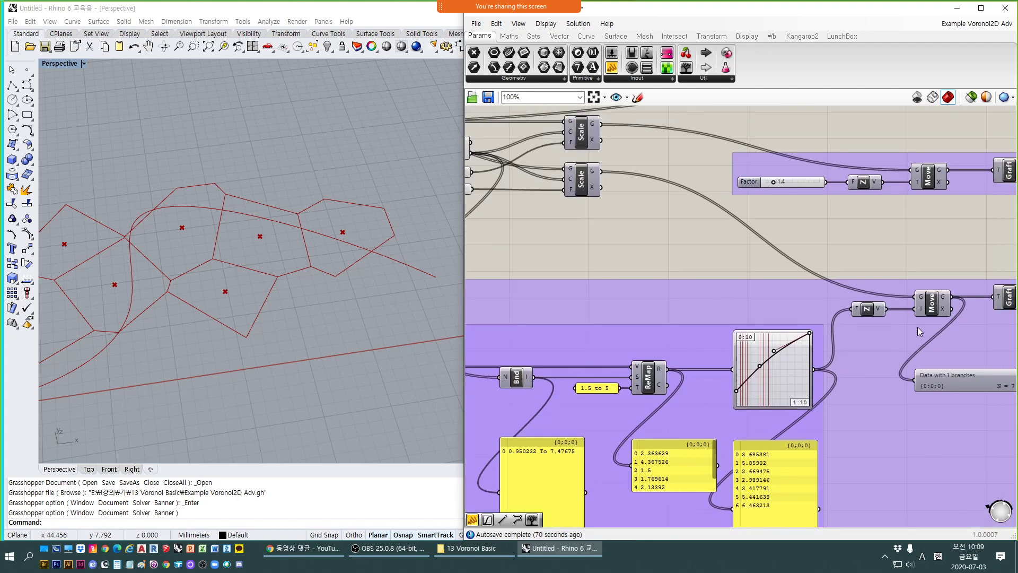
left_click(931, 303)
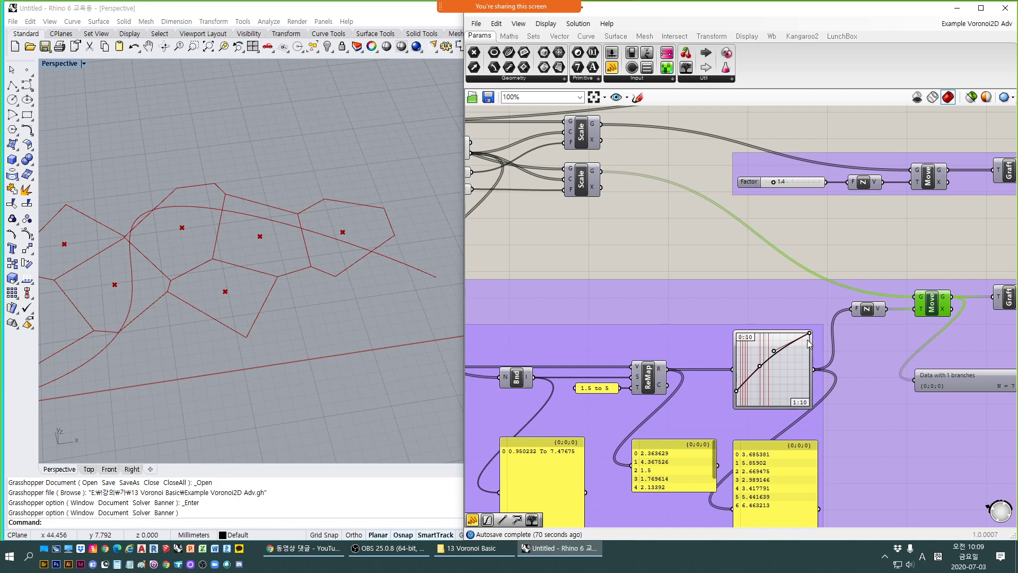
right_click_drag(651, 308, 658, 264)
right_click_drag(729, 254, 929, 362)
left_click(658, 210)
right_click_drag(645, 313, 875, 297)
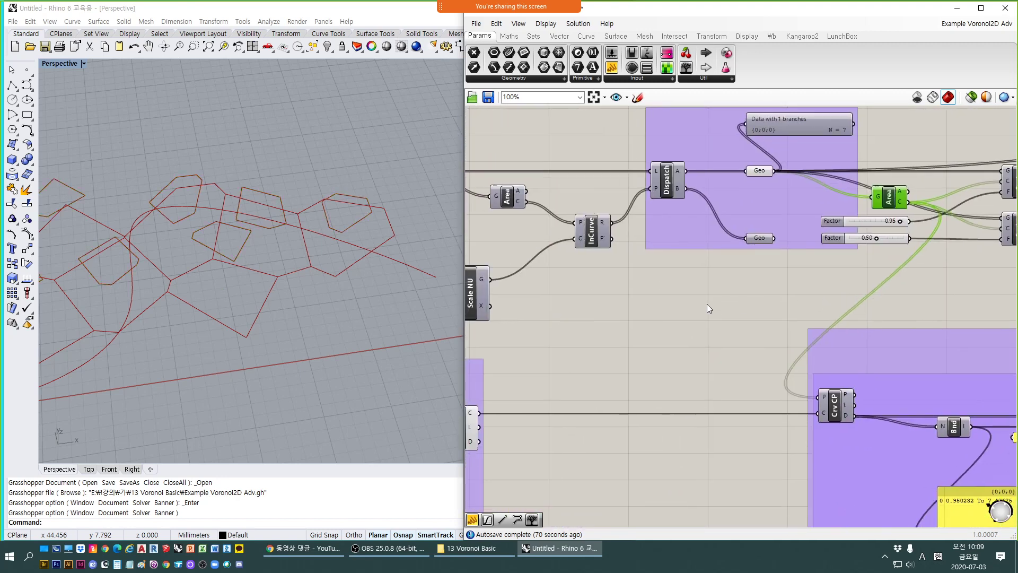
right_click_drag(346, 329, 313, 307)
Hide and re-show the IntCrv preview to compare the heights of the raised outlines with their distance from the curve.
right_click_drag(620, 360, 906, 323)
left_click(749, 391)
mouse_move(271, 324)
right_mouse_down()
mouse_move(267, 371)
mouse_move(249, 297)
mouse_move(312, 306)
mouse_move(264, 289)
mouse_move(271, 305)
right_mouse_up()
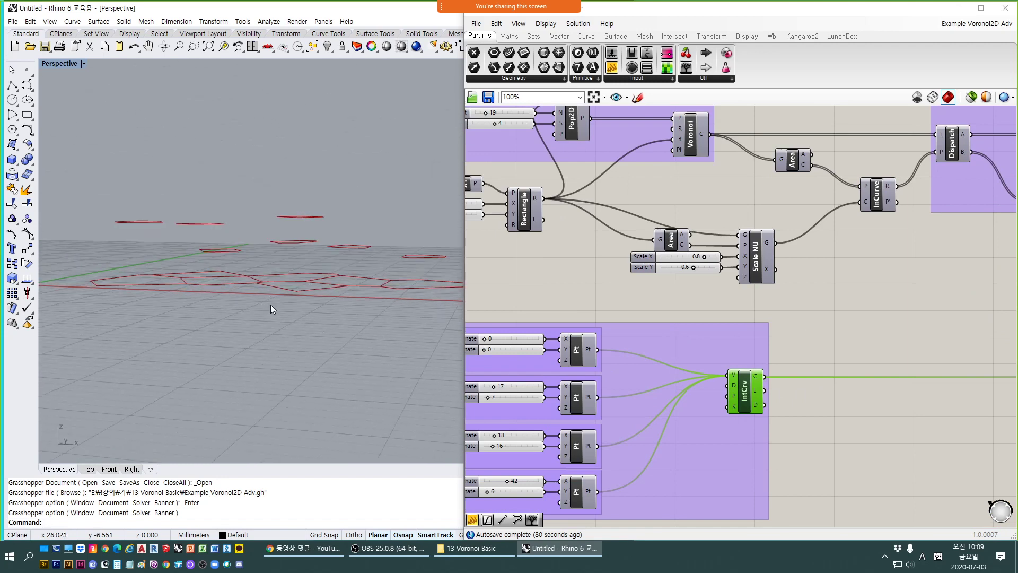
left_click(748, 393)
key("ctrl+q")
right_click_drag(162, 272, 194, 325)
right_click_drag(226, 288, 297, 295)
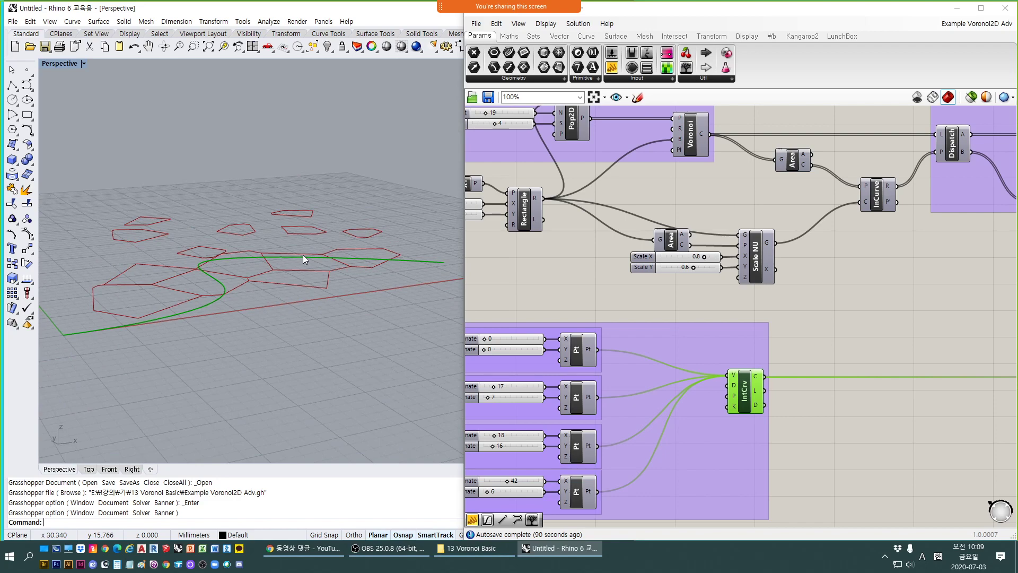
right_click_drag(303, 258, 213, 247)
left_click(868, 320)
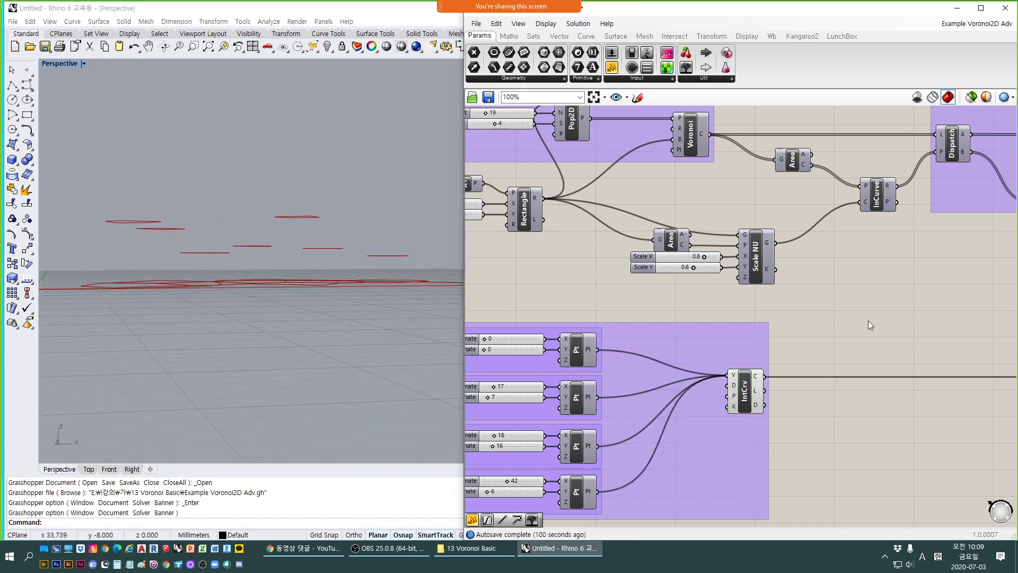
Raise the lower middle handle of the graph mapper's curve slightly and check the heights of the moved outlines.
right_click_drag(867, 321, 576, 289)
right_click_drag(825, 294, 714, 273)
scroll(813, 296, "up", 2)
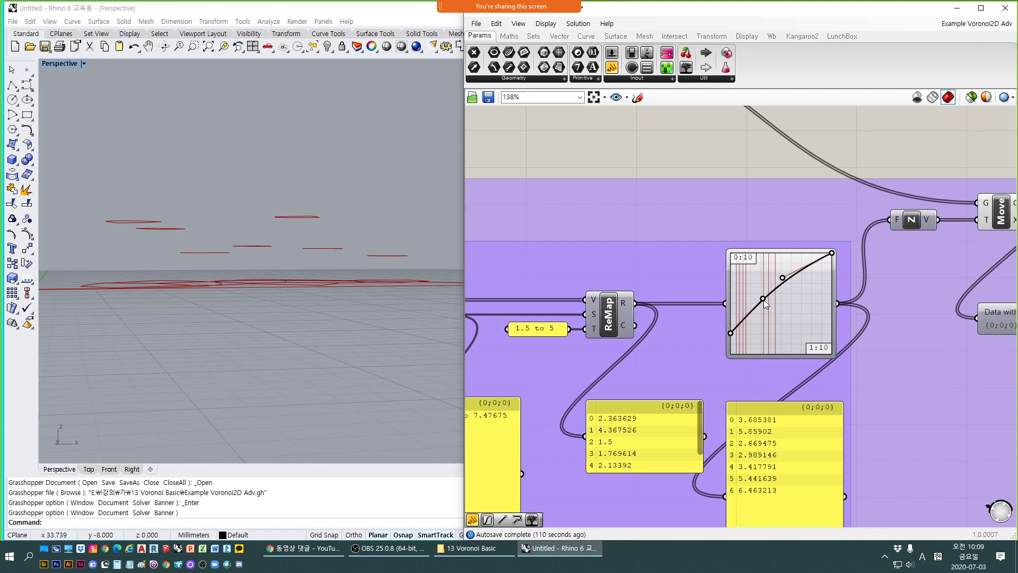
left_click_drag(763, 298, 764, 294)
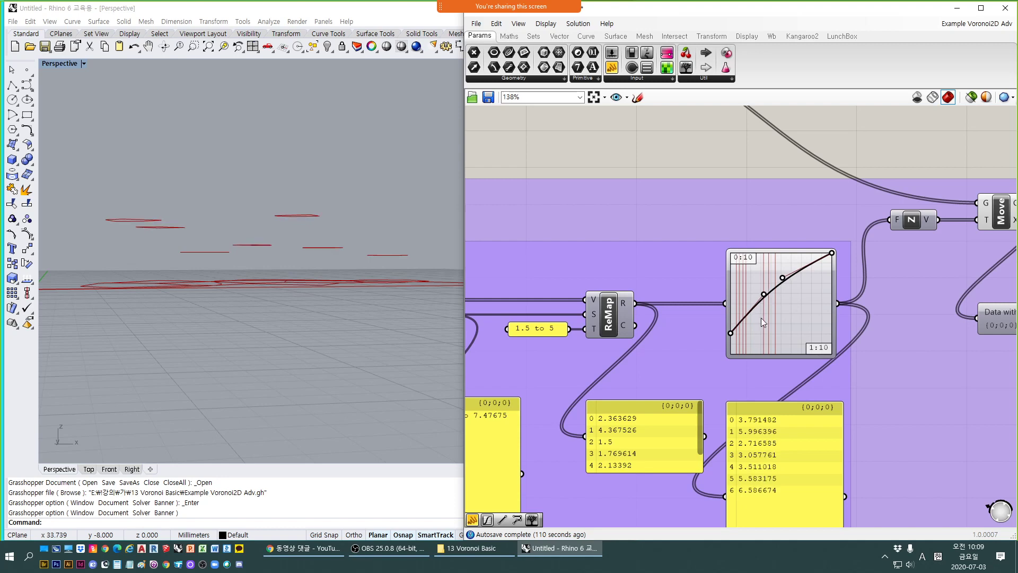
right_click_drag(363, 236, 357, 256)
scroll(668, 246, "down", 2)
right_click_drag(669, 249, 645, 282)
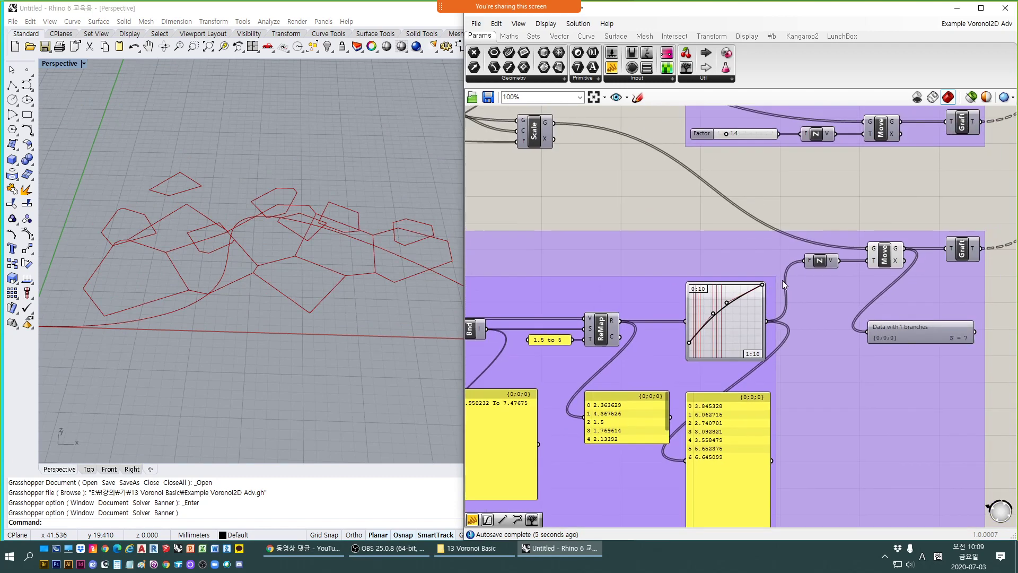
Turn on the preview of the Move component driven by the 1.4 Factor slider and check the height of its outlines.
right_click_drag(275, 261, 273, 244)
right_click_drag(794, 213, 672, 342)
left_click(760, 258)
right_click_drag(310, 332, 301, 311)
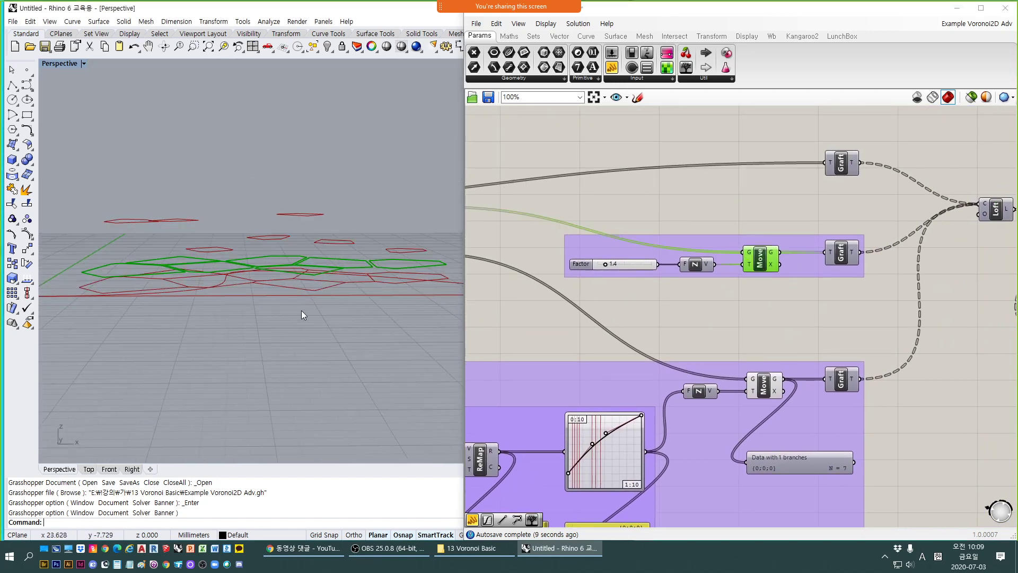
Hide the IntCrv preview and compare the base, middle and top cell outlines from several angles.
right_click_drag(555, 333, 850, 310)
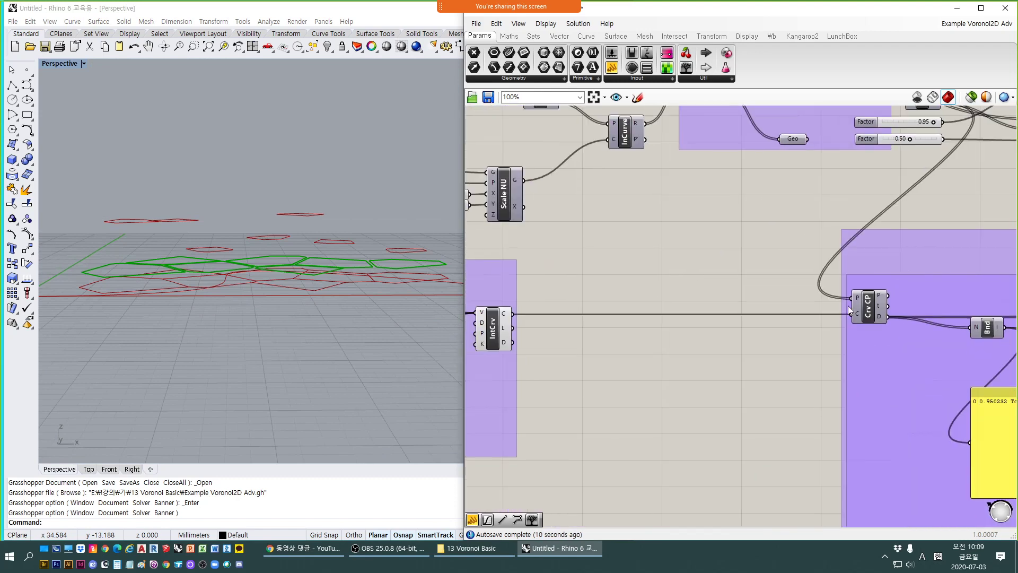
left_click(499, 340)
right_click_drag(343, 339, 317, 337)
right_click_drag(259, 280, 114, 307)
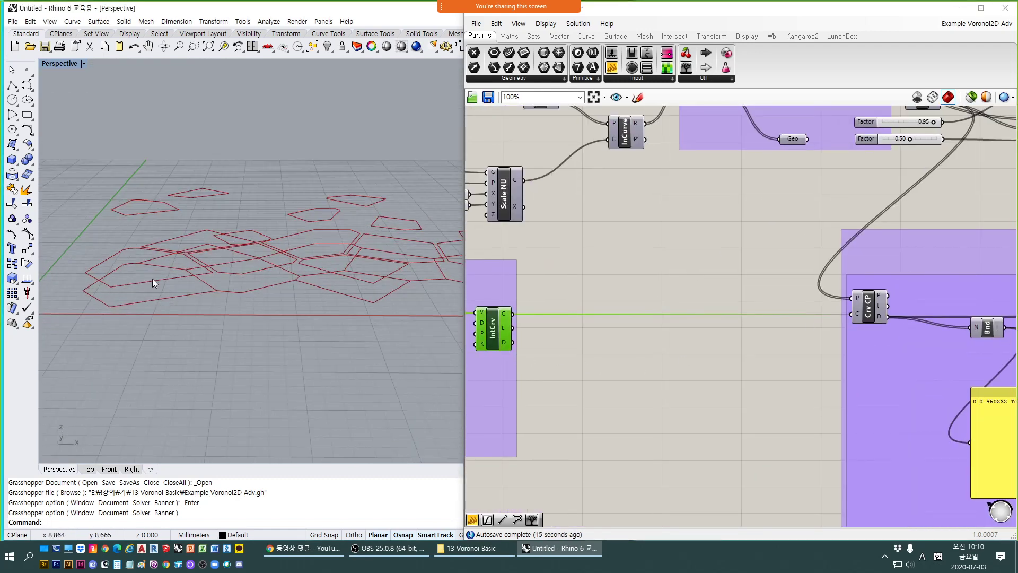
right_click_drag(151, 278, 116, 283)
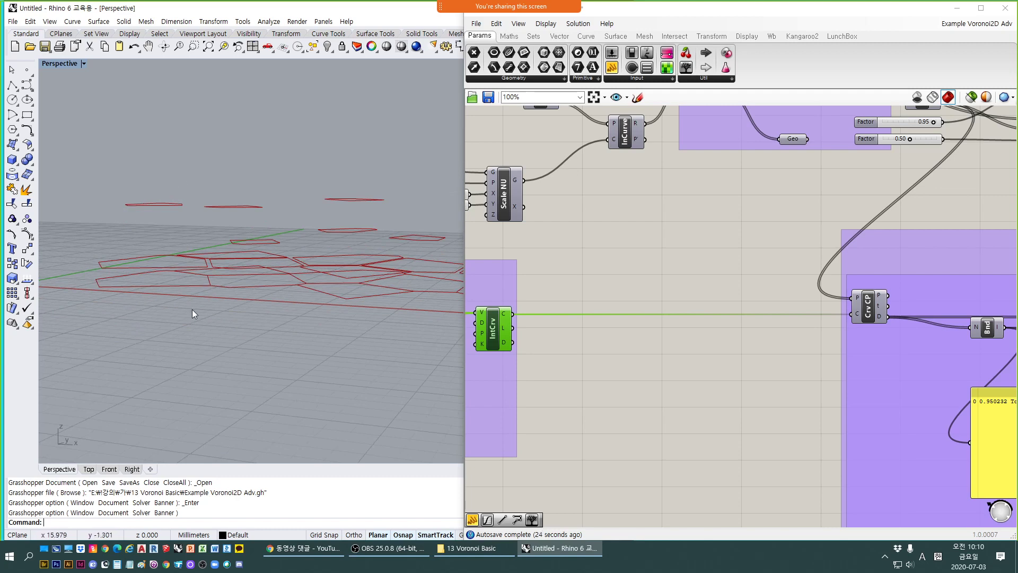
right_click_drag(192, 312, 210, 322)
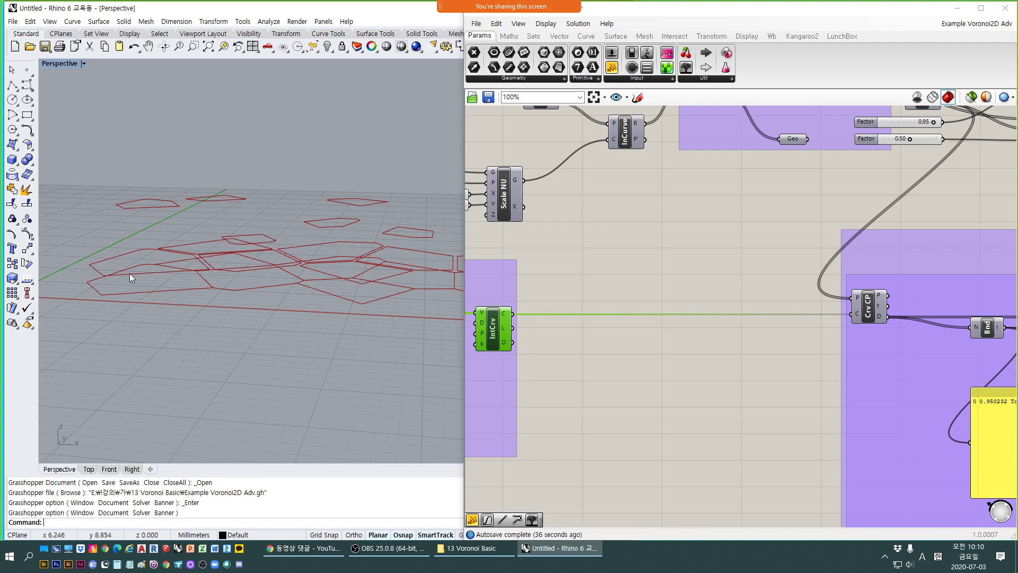
right_click_drag(147, 272, 139, 291)
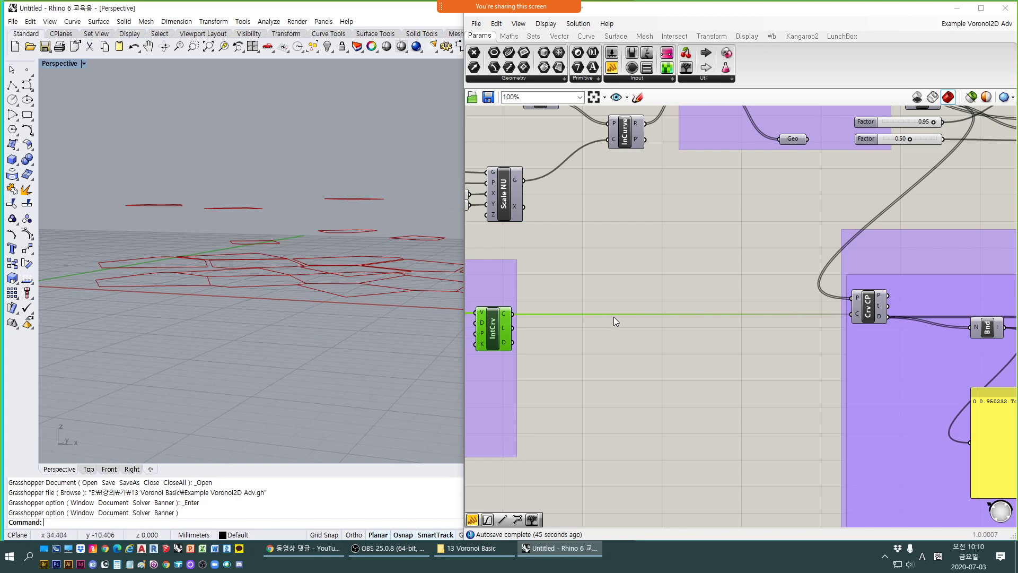
Examine how the base outlines and both sets of moved outlines are grafted and fed into the Loft component.
right_click_drag(861, 213, 541, 355)
right_click_drag(943, 290, 558, 303)
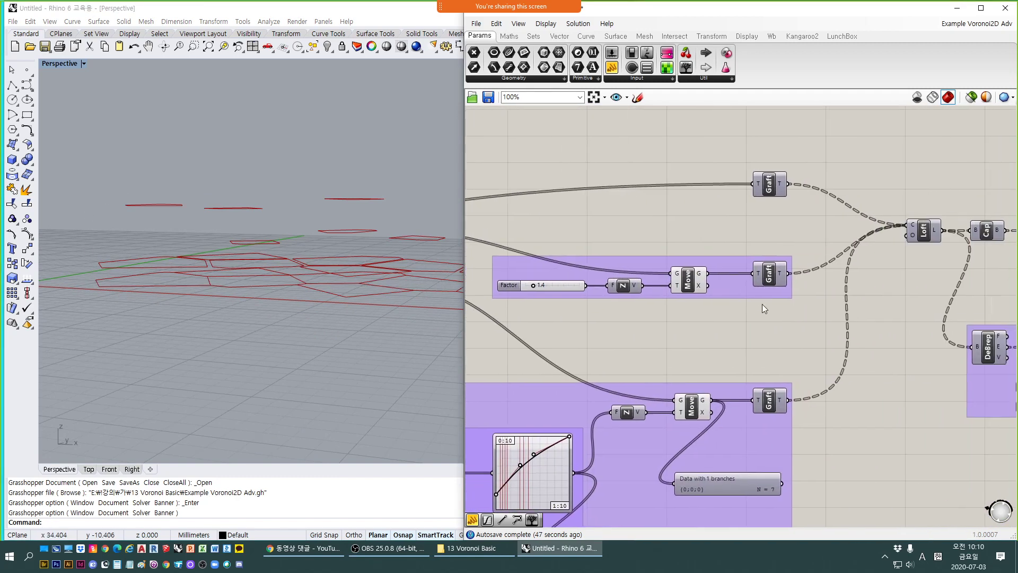
right_click_drag(960, 258, 811, 263)
scroll(794, 253, "up", 2)
left_click(766, 233)
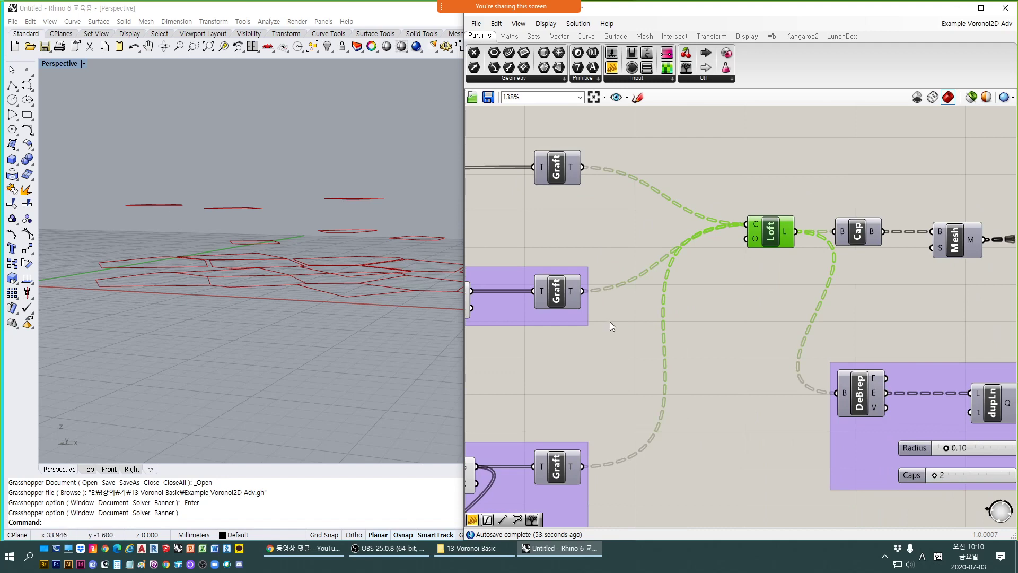
right_click_drag(578, 201, 619, 216)
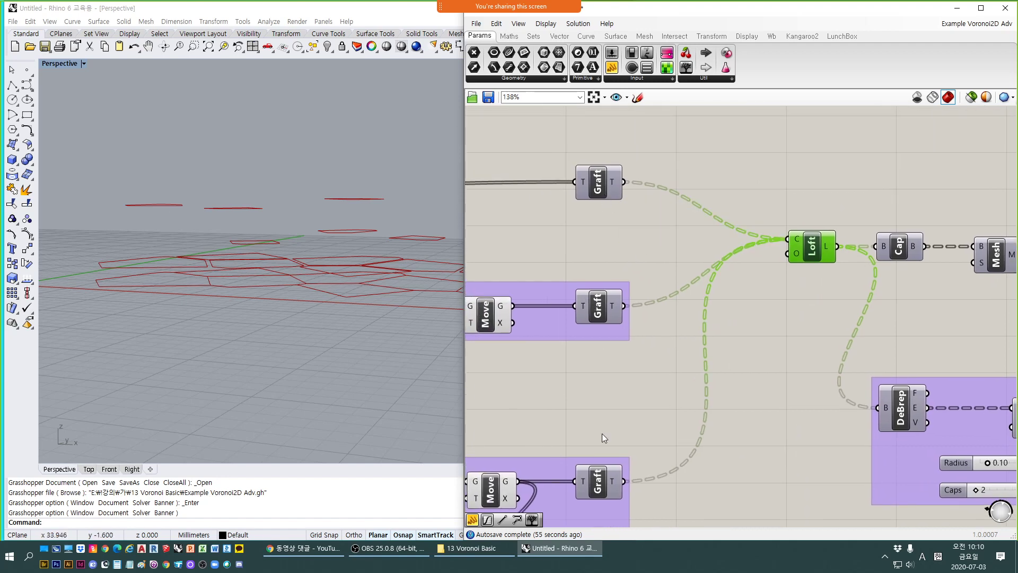
left_click(141, 291)
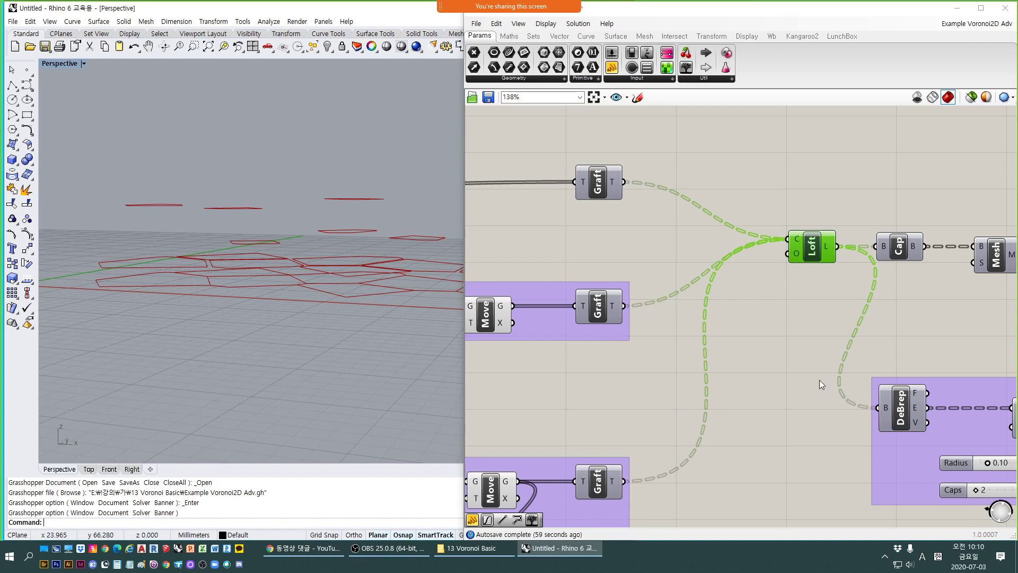
Turn on the Loft preview, hide the previews of both Move components, and inspect the open tops of the lofted cells.
key("ctrl+q")
right_click_drag(344, 297, 424, 361)
right_click_drag(580, 360, 762, 317)
left_click(609, 266)
key("ctrl+q")
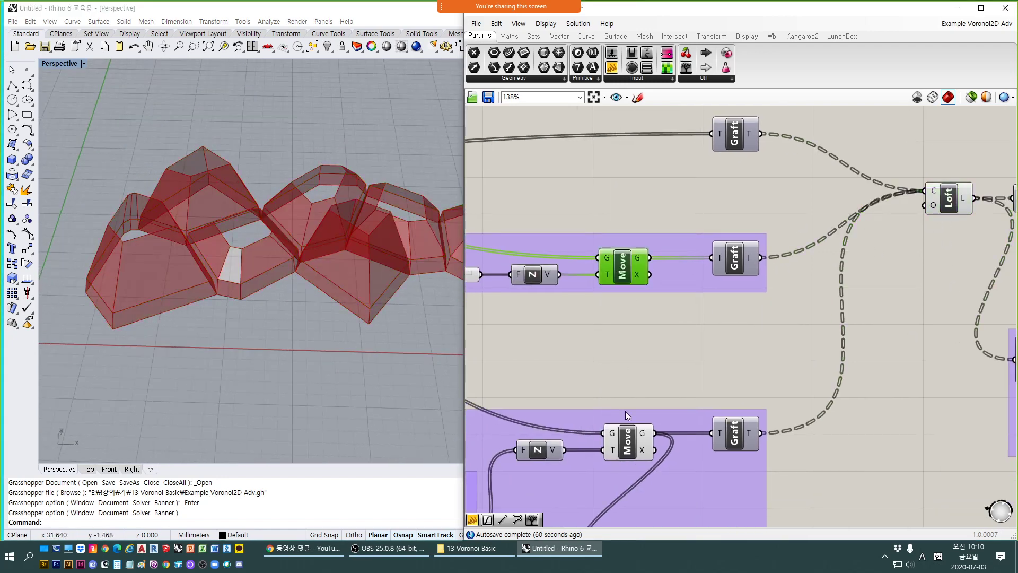
left_click(614, 426)
key("ctrl+q")
right_click_drag(340, 334, 244, 316)
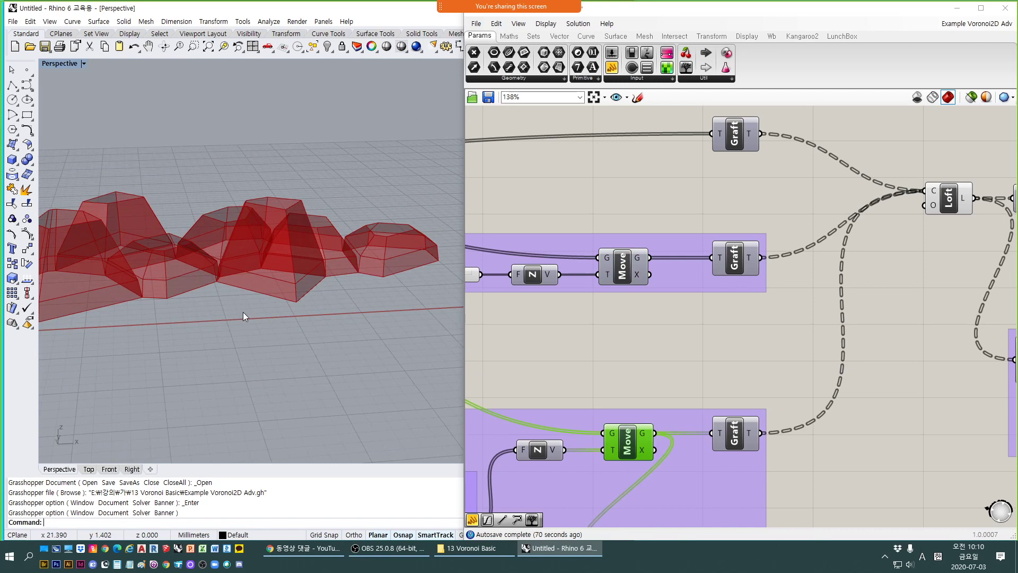
right_click_drag(270, 299, 329, 283)
right_click_drag(386, 256, 409, 337)
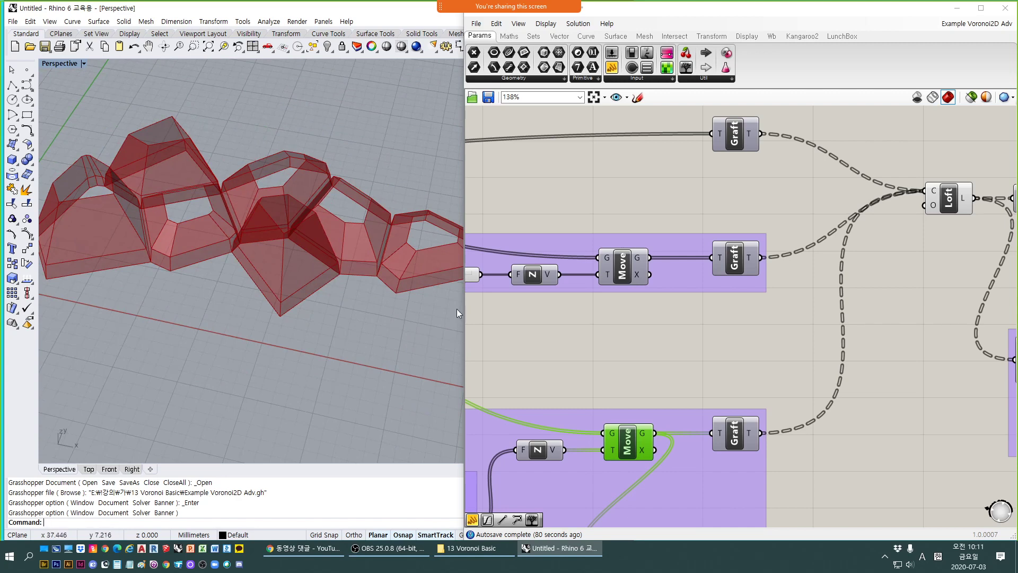
Turn on the preview of the Cap component after Loft and hide the Loft preview.
right_click_drag(1014, 216, 868, 225)
left_click(896, 211)
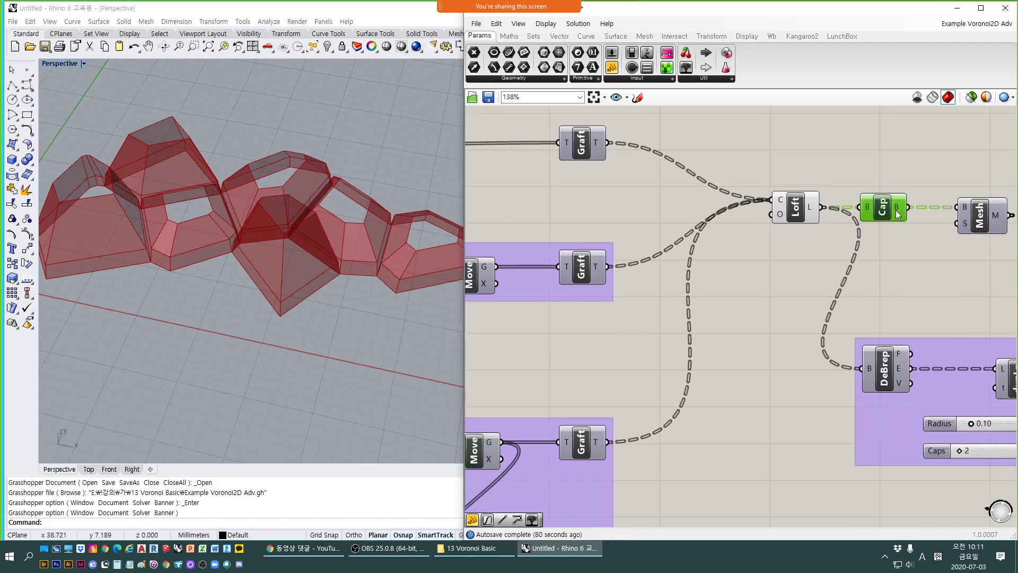
key("ctrl+q")
left_click(794, 213)
key("ctrl+q")
mouse_move(249, 344)
right_mouse_down()
mouse_move(216, 267)
mouse_move(235, 325)
mouse_move(218, 350)
mouse_move(215, 333)
mouse_move(366, 345)
mouse_move(265, 331)
right_mouse_up()
right_click_drag(738, 347, 919, 347)
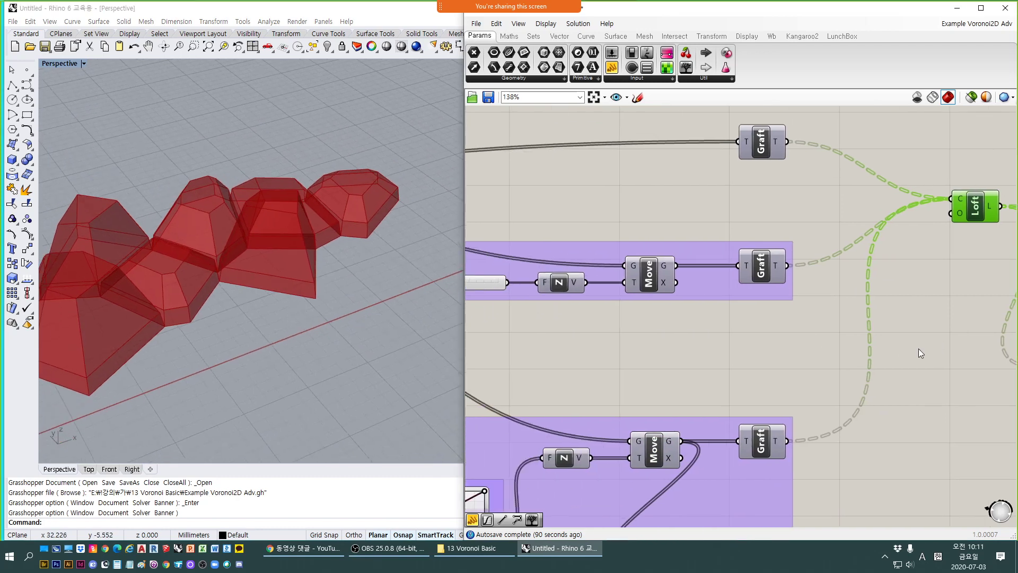
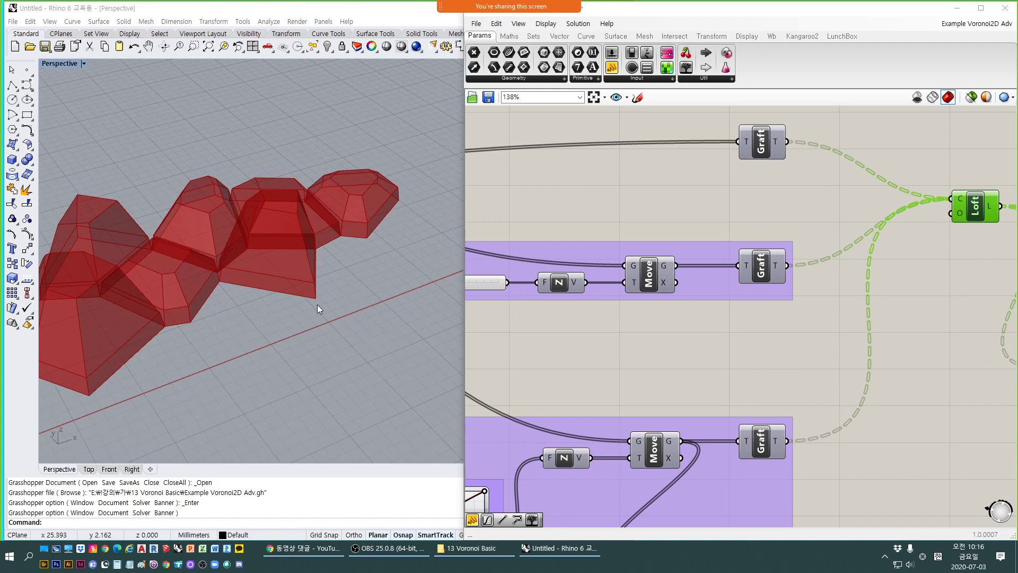
Examine the capped solids from several angles alongside the Factor slider that sets the height of the middle outlines.
right_click_drag(208, 337, 189, 301)
right_click_drag(263, 296, 276, 334)
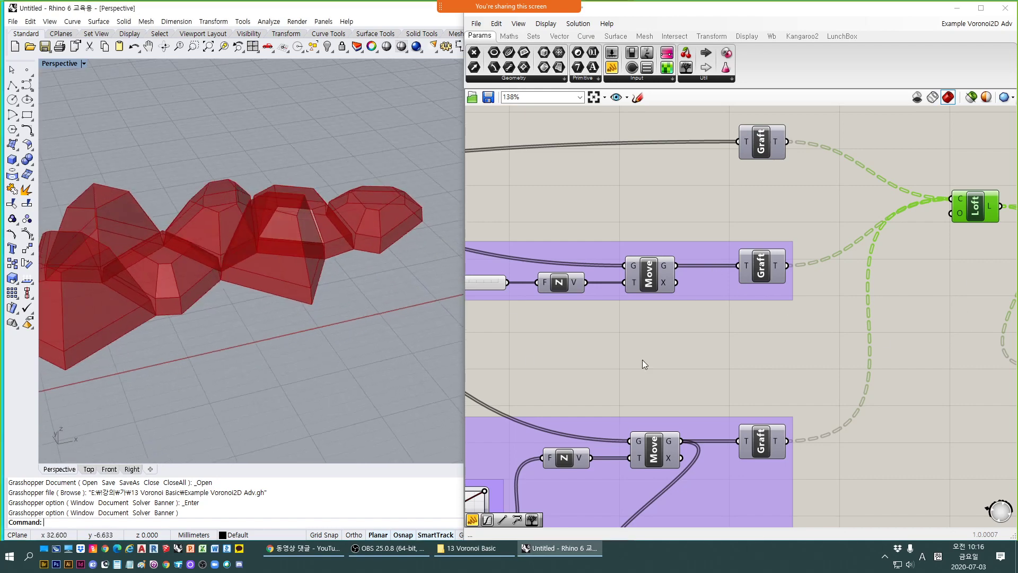
right_click_drag(633, 356, 841, 327)
scroll(700, 305, "down", 2)
right_click_drag(573, 305, 695, 307)
right_click_drag(240, 294, 236, 243)
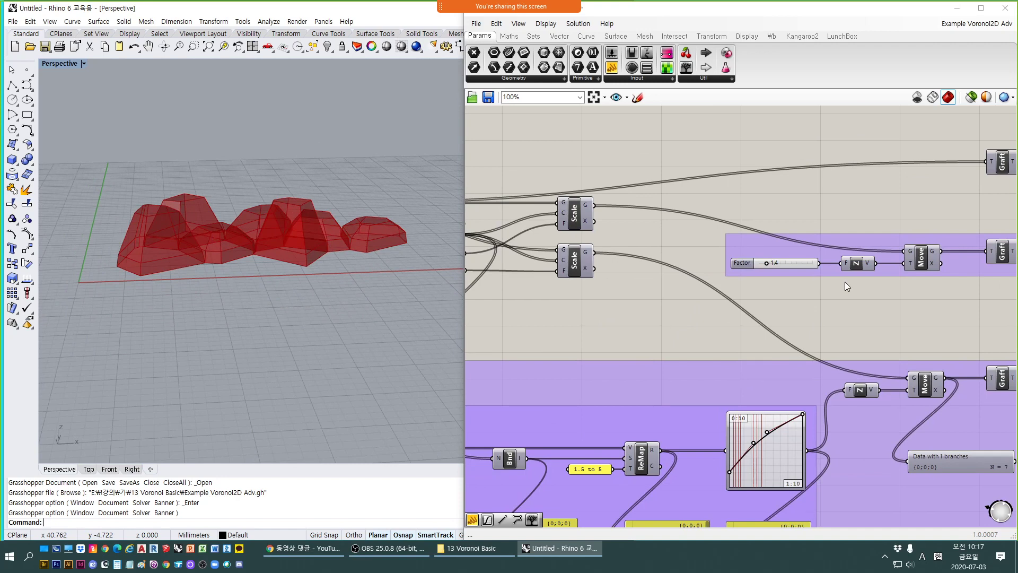
right_click_drag(291, 321, 276, 300)
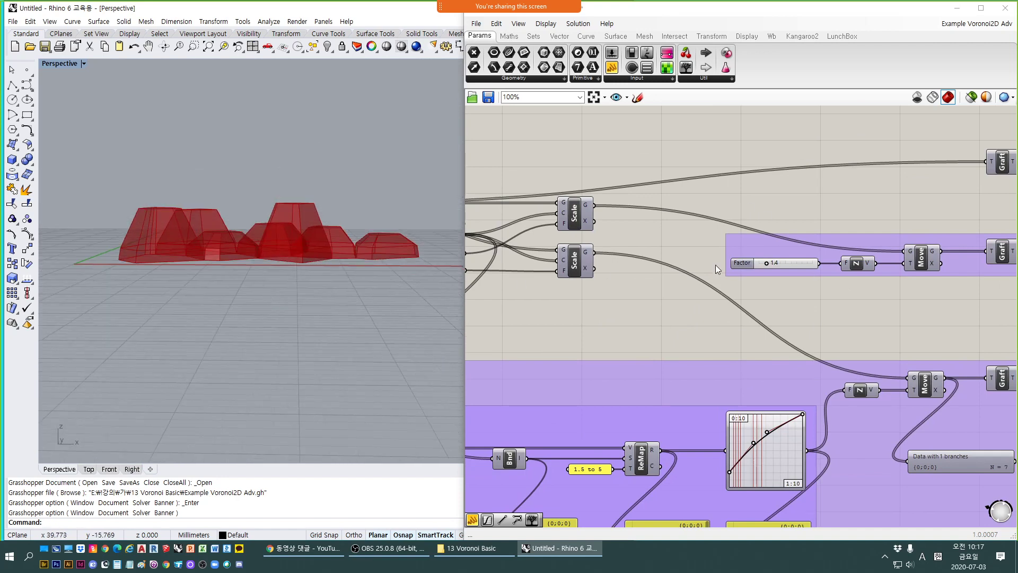
scroll(827, 276, "up", 2)
scroll(733, 253, "up", 2)
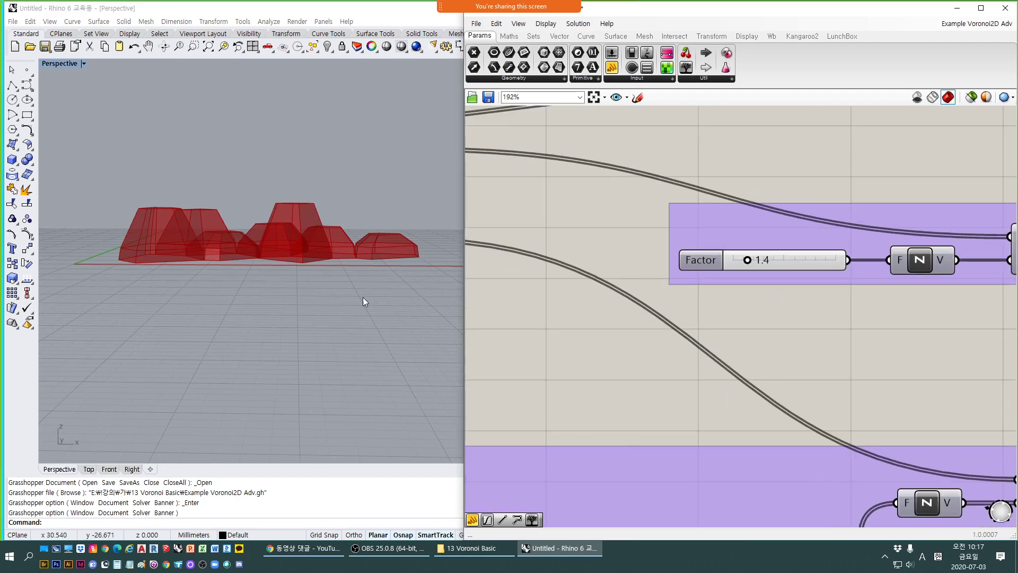
right_click_drag(363, 297, 316, 314)
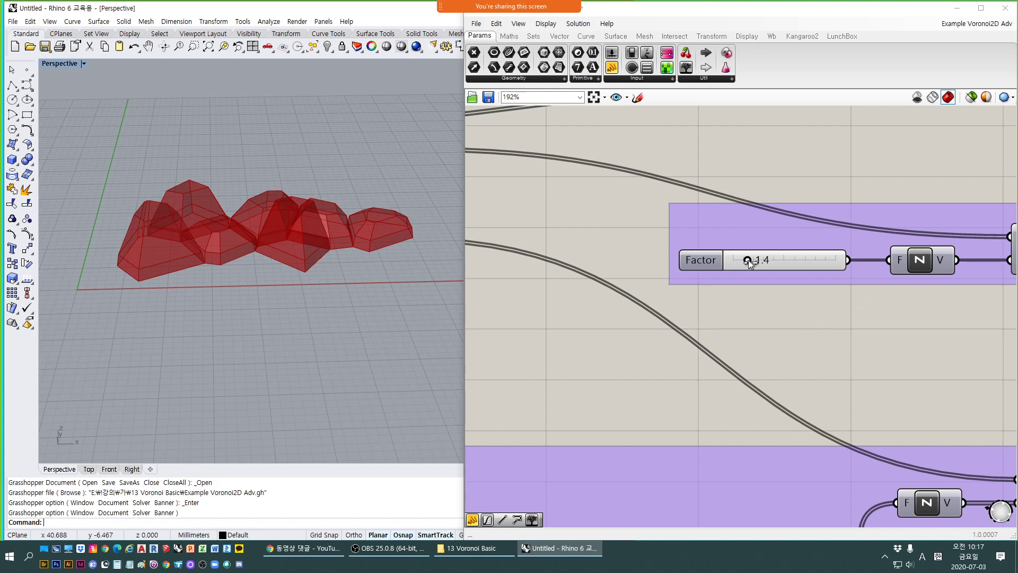
Set the Factor slider to 2.6 and the Seed slider of the 2D population to 5.
left_click_drag(747, 260, 759, 260)
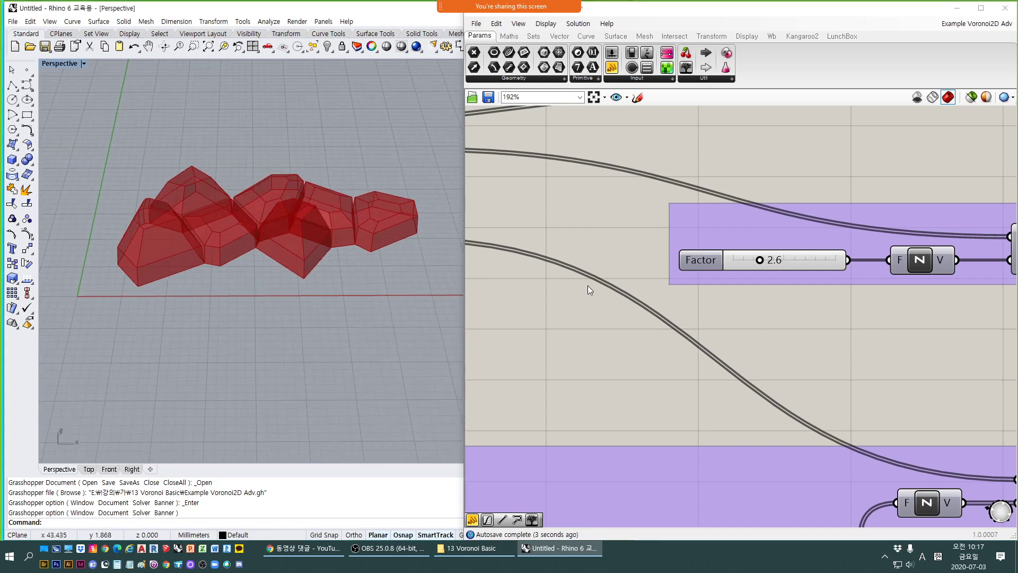
scroll(588, 285, "down", 5)
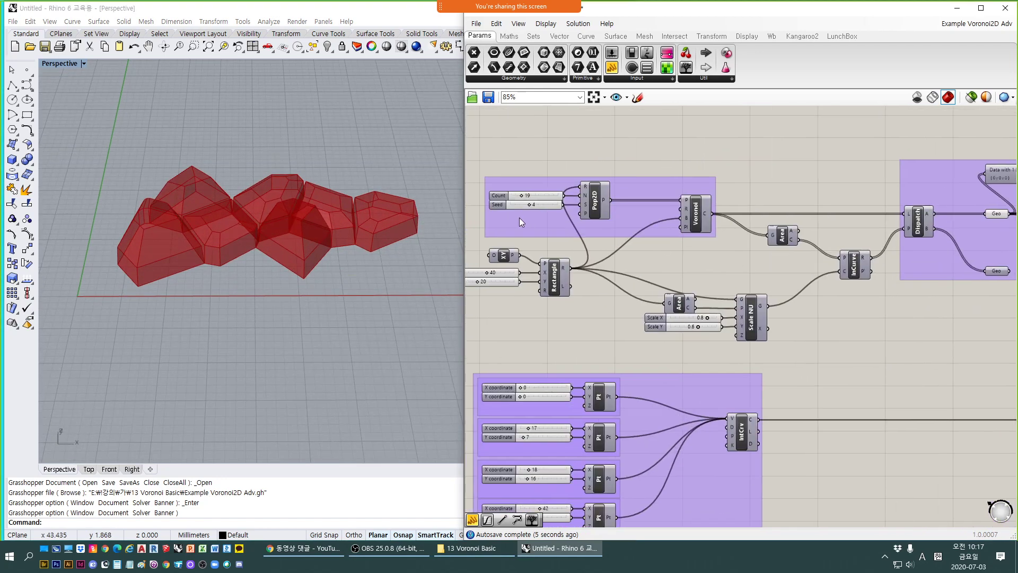
scroll(650, 271, "up", 5)
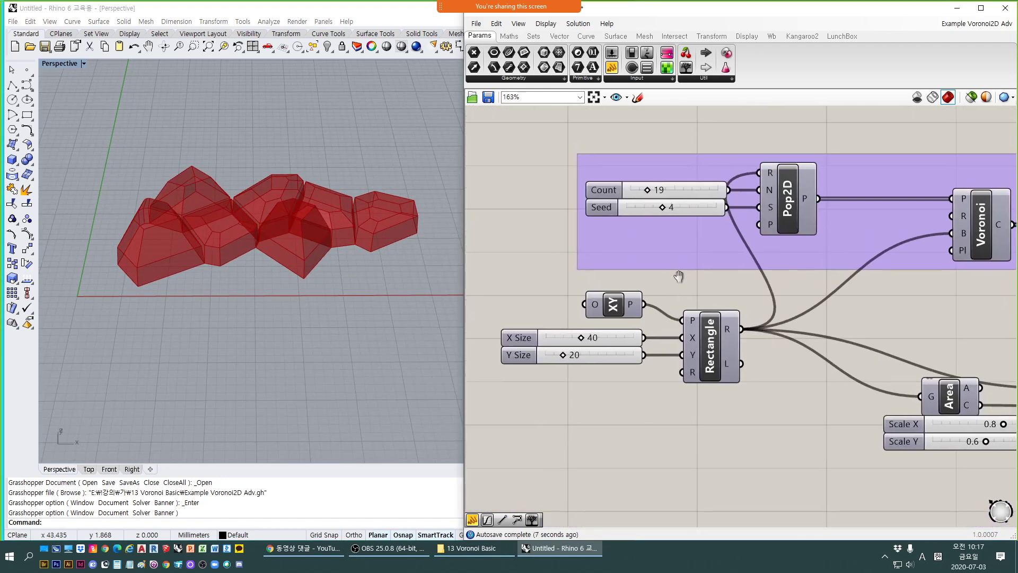
scroll(650, 175, "up", 1)
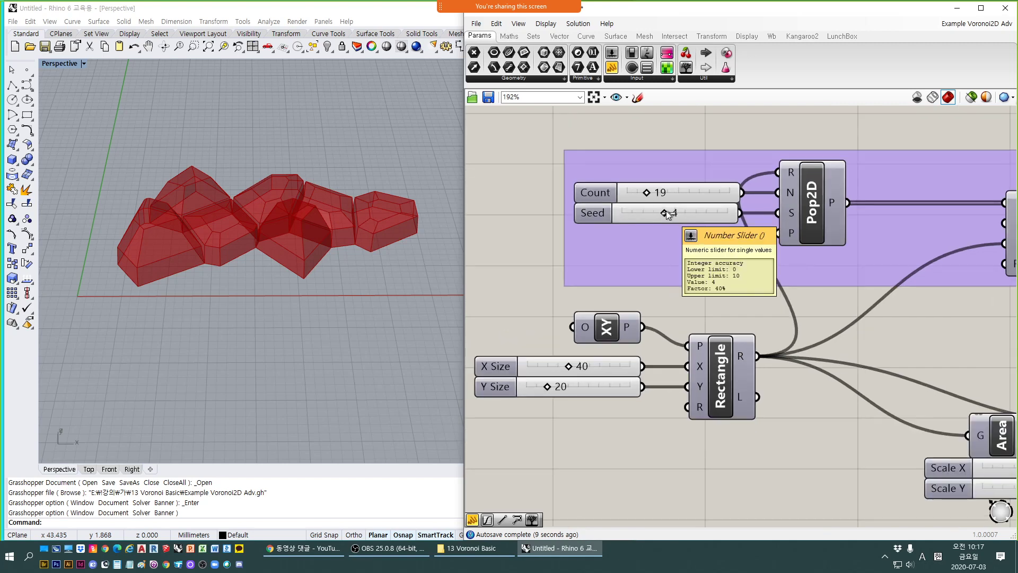
left_click_drag(666, 211, 670, 211)
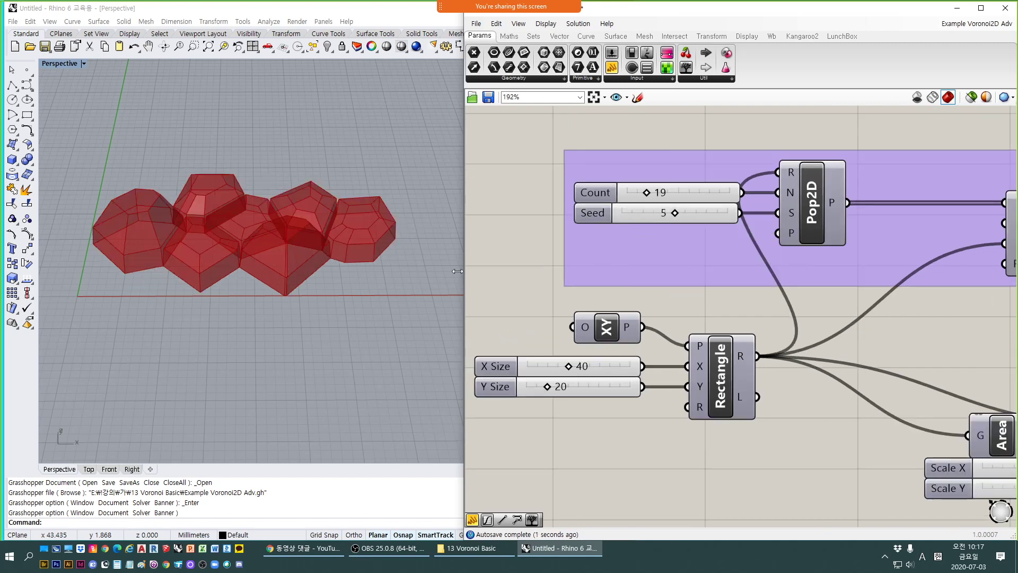
right_click_drag(289, 269, 277, 325)
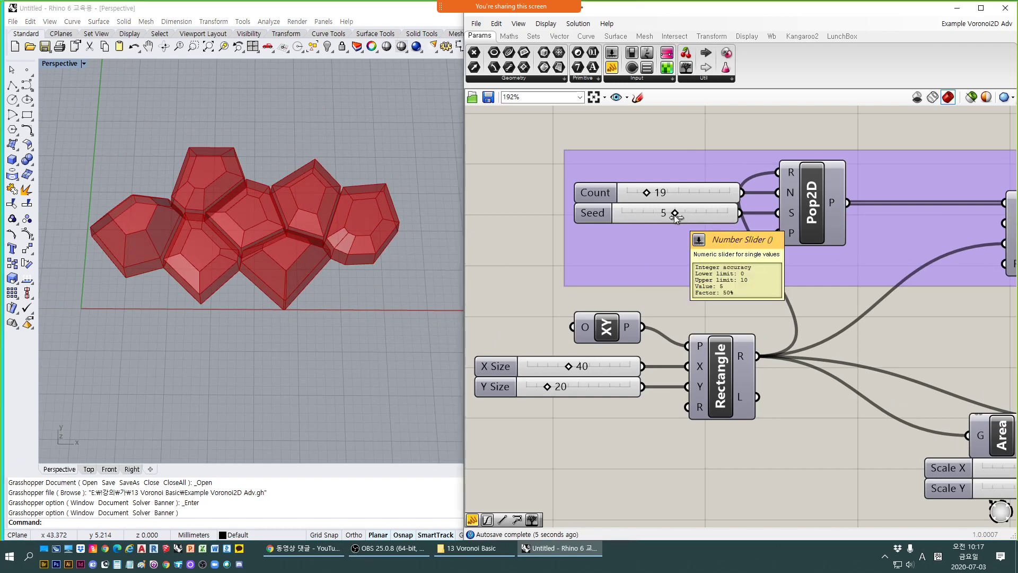
Set the Count slider of the 2D population to 38 and undo the accidental shift of the slider.
left_click_drag(647, 194, 648, 193)
left_click_drag(540, 253, 541, 253)
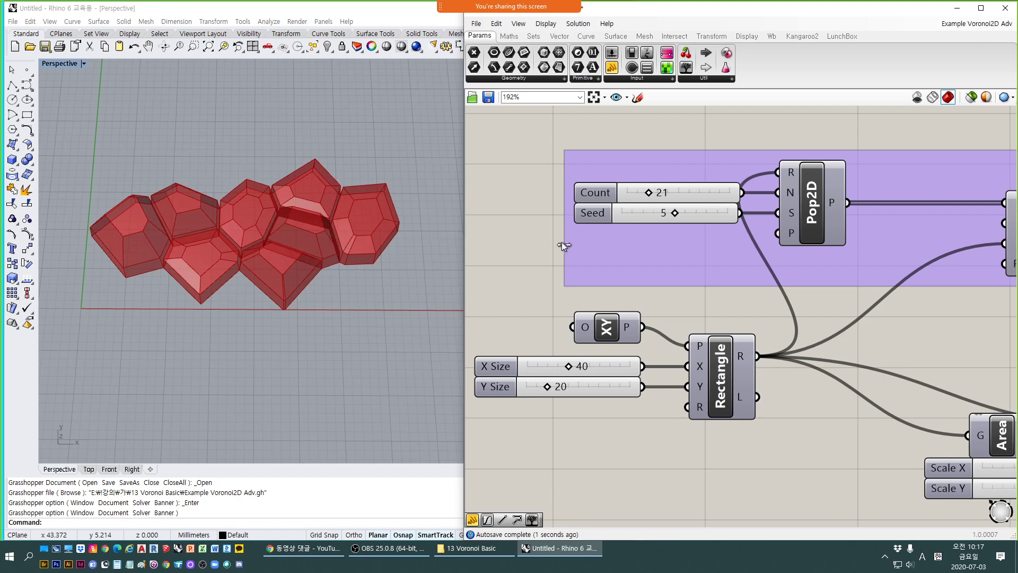
left_click_drag(654, 195, 660, 196)
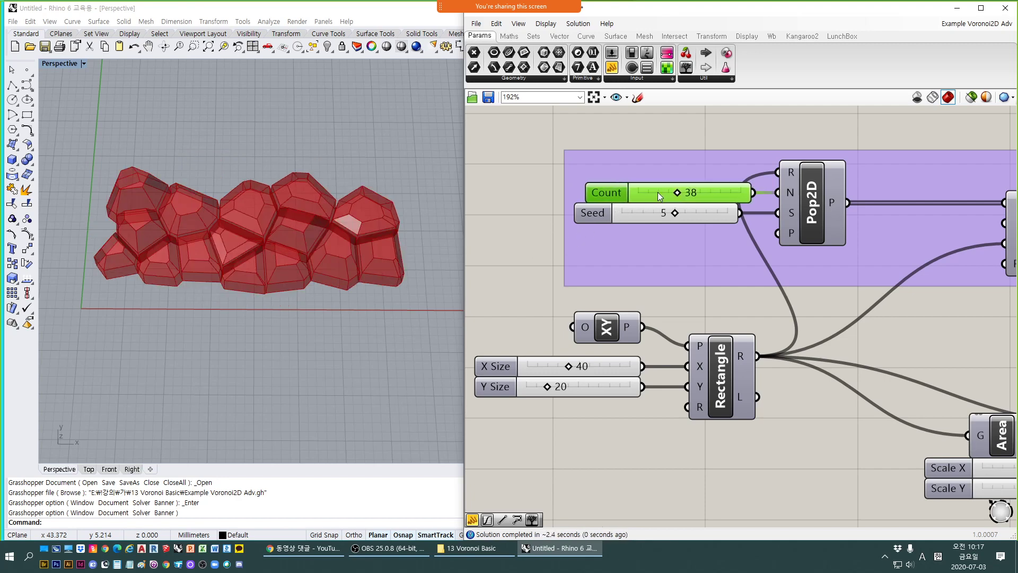
key("ctrl+z")
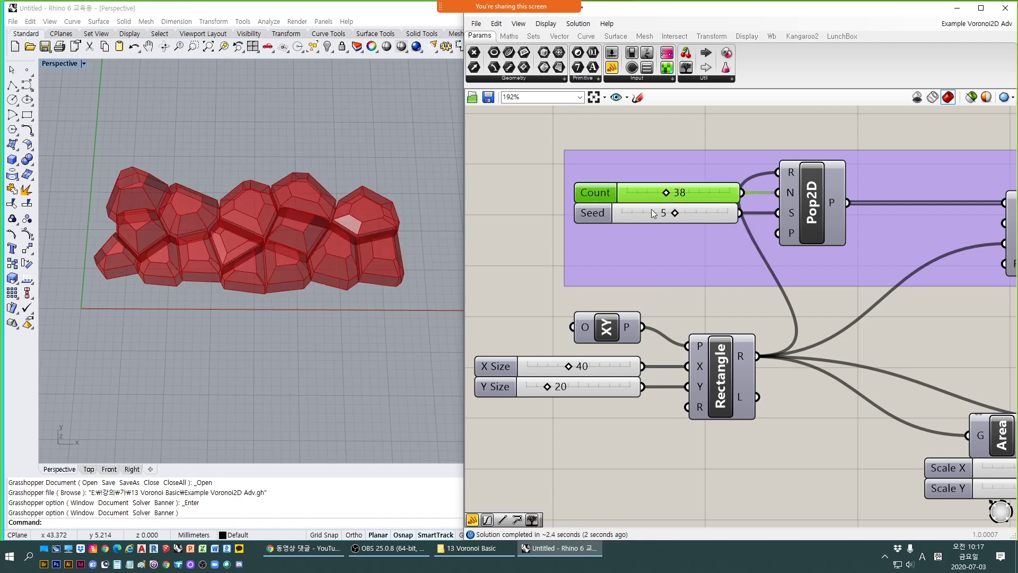
mouse_move(303, 317)
right_mouse_down()
mouse_move(305, 263)
mouse_move(313, 314)
right_mouse_up()
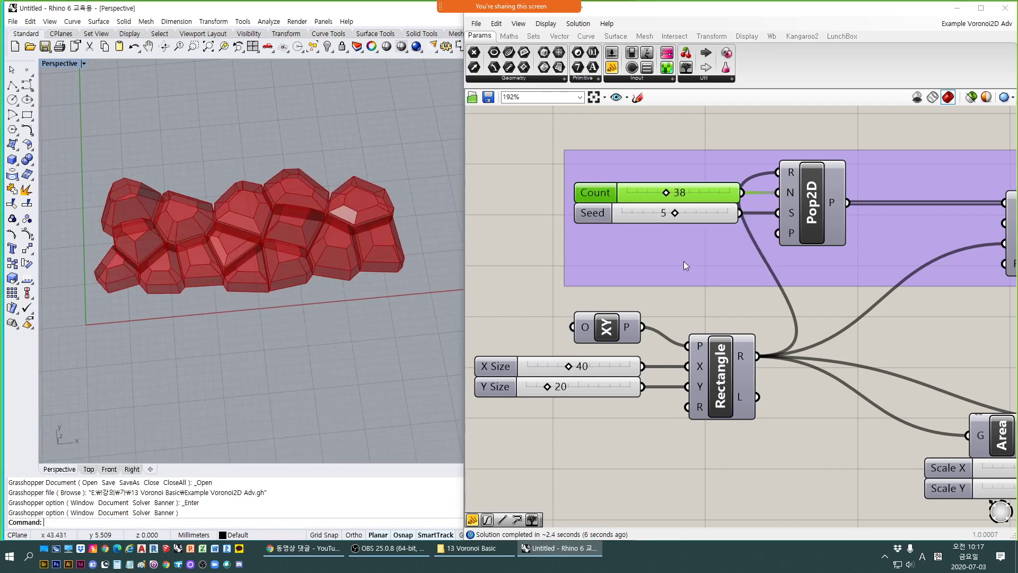
Set the Scale NU sliders of the rectangle to 0.7 for Scale X and 0.5 for Scale Y.
right_click_drag(802, 357, 697, 268)
scroll(780, 283, "down", 1)
right_click_drag(854, 285, 806, 299)
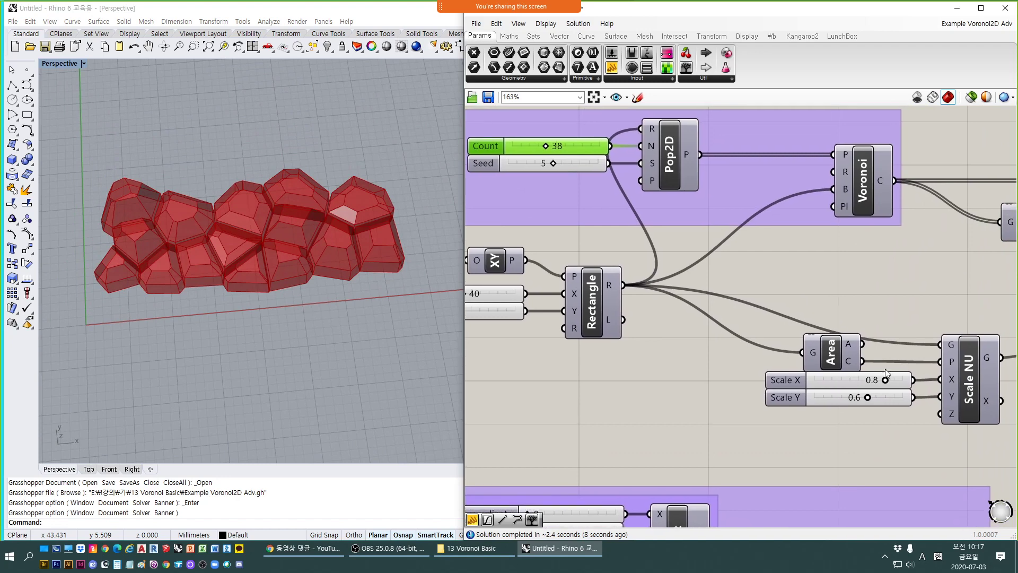
right_click_drag(863, 420, 837, 389)
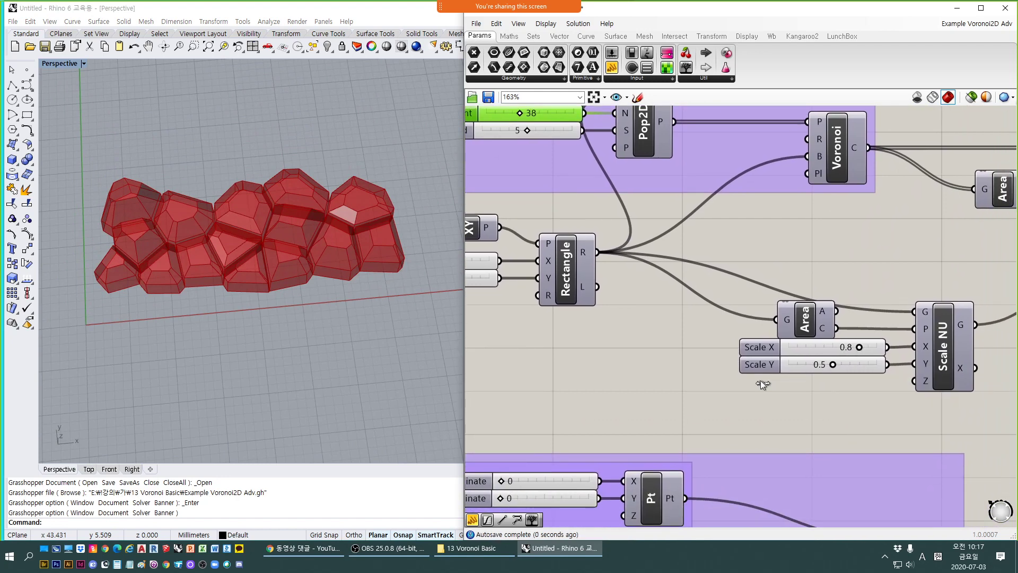
key("ctrl+z")
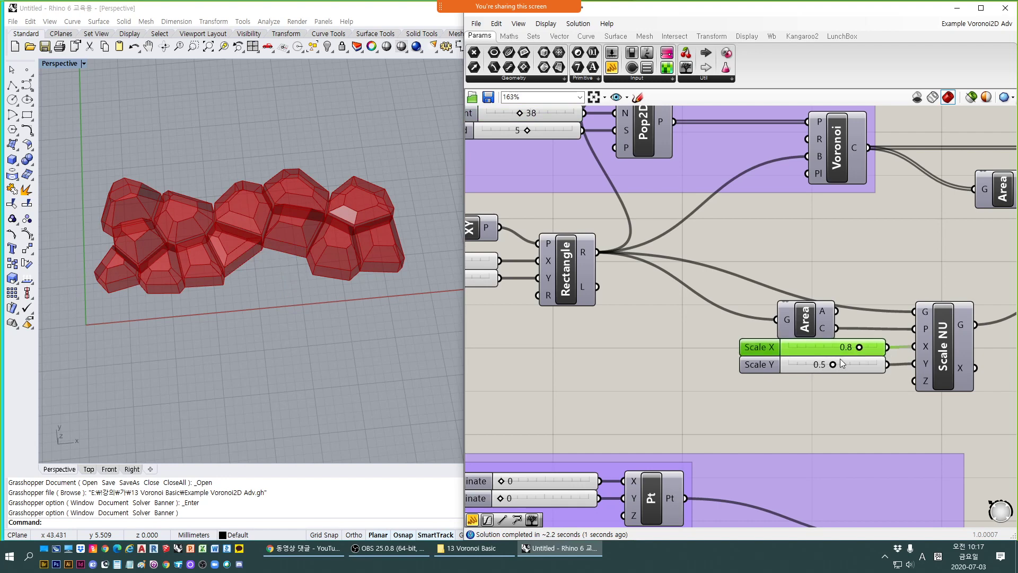
left_click_drag(860, 347, 852, 347)
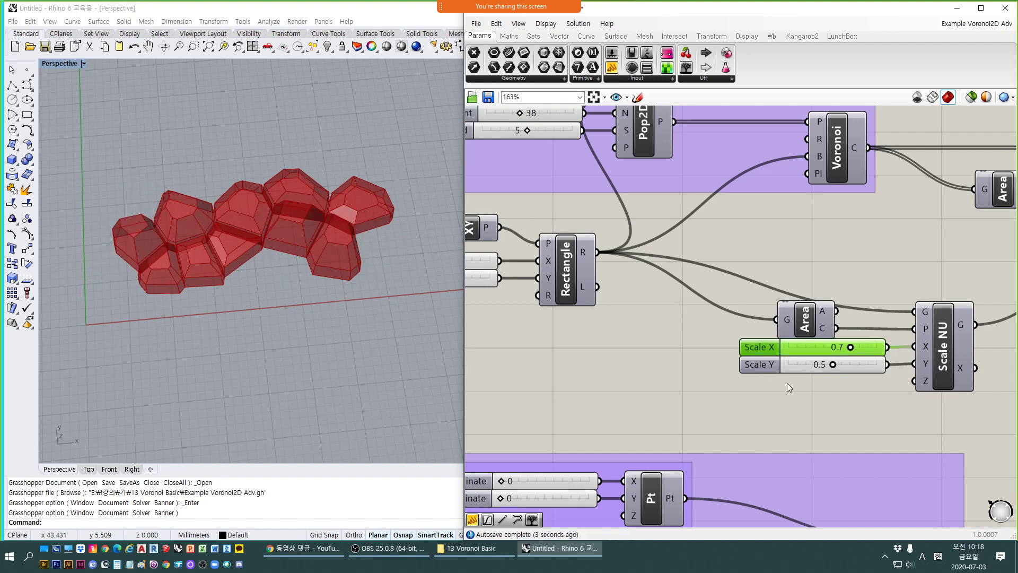
Select the IntCrv component to highlight its interpolated curve among the Voronoi masses.
right_click_drag(400, 345, 325, 348)
right_click_drag(685, 368, 588, 251)
scroll(641, 307, "down", 2)
left_click(794, 406)
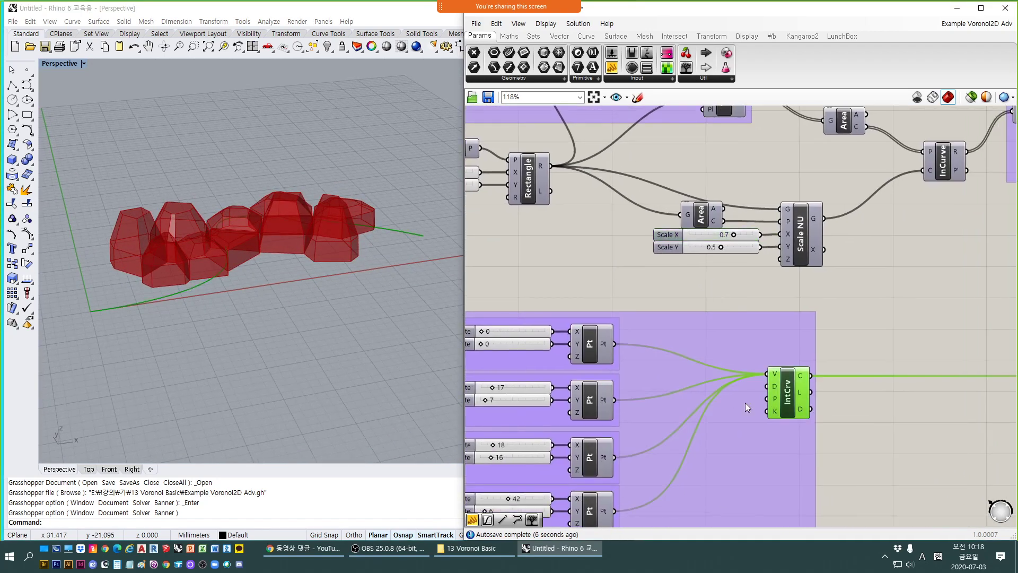
right_click_drag(371, 382, 323, 352)
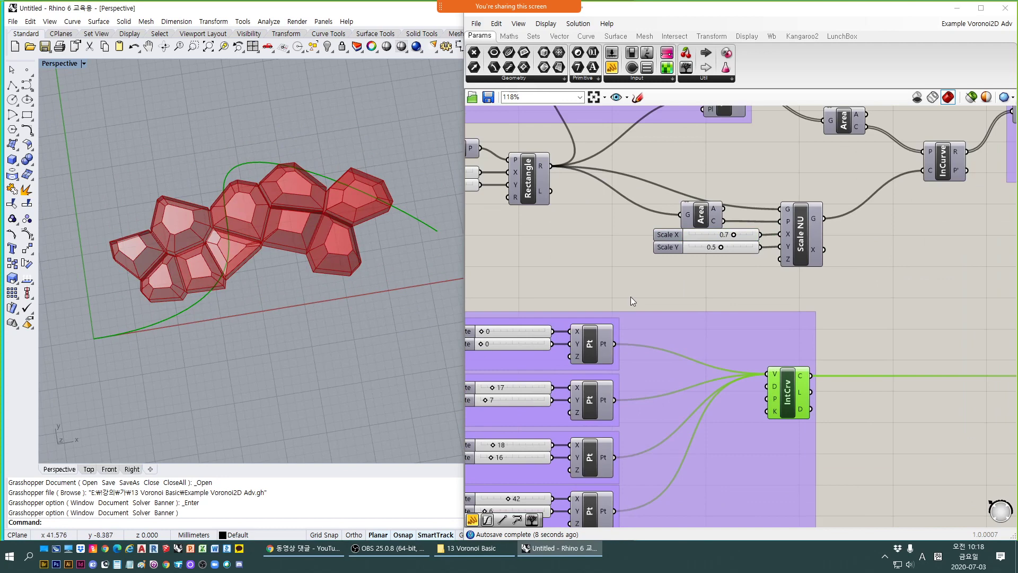
Set the Y coordinate of the third curve point to 11 and of the first curve point to 6.
right_click_drag(631, 297, 706, 213)
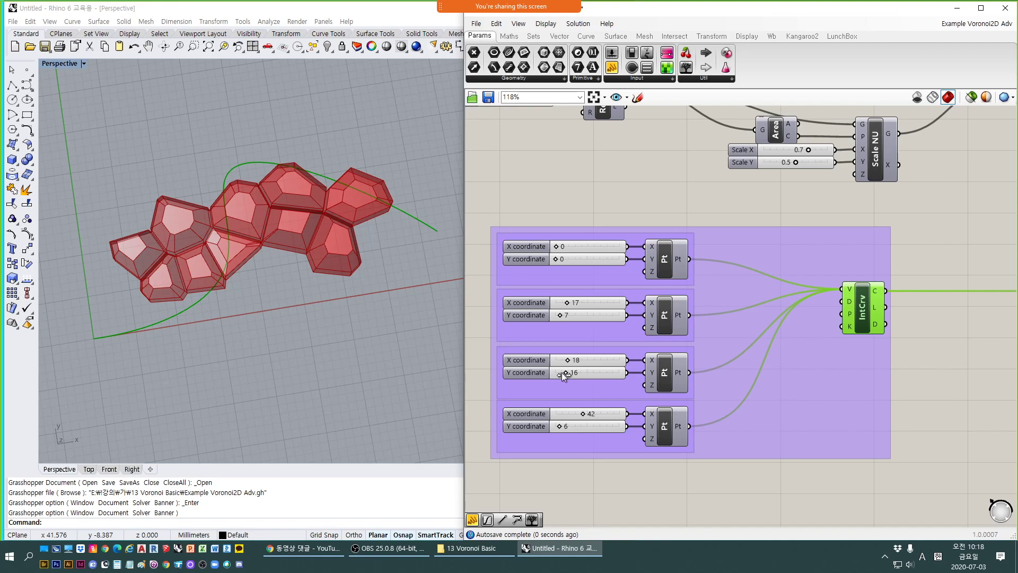
left_click_drag(562, 373, 561, 372)
right_click_drag(203, 297, 230, 309)
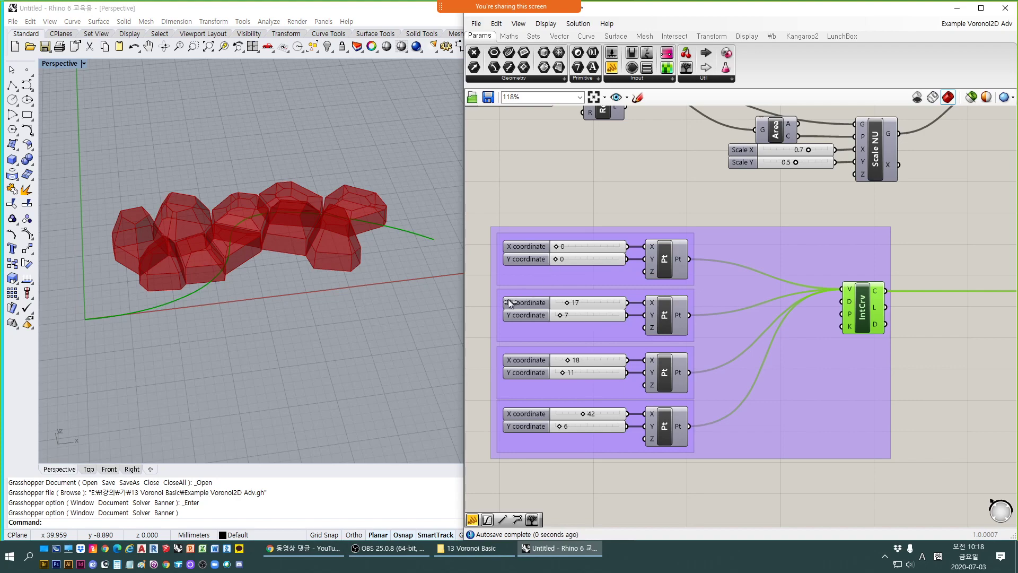
key("Right")
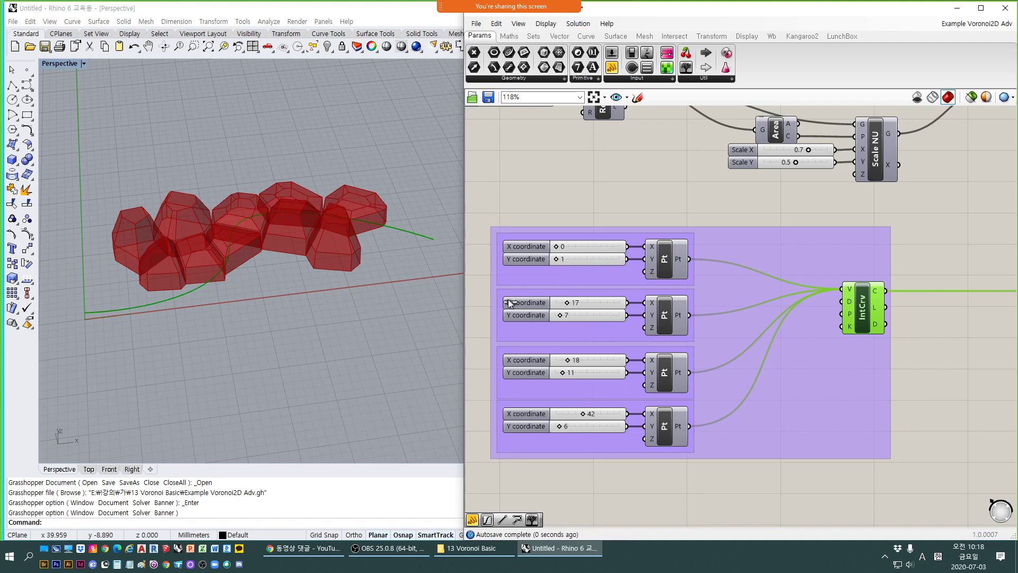
right_click_drag(211, 310, 220, 248)
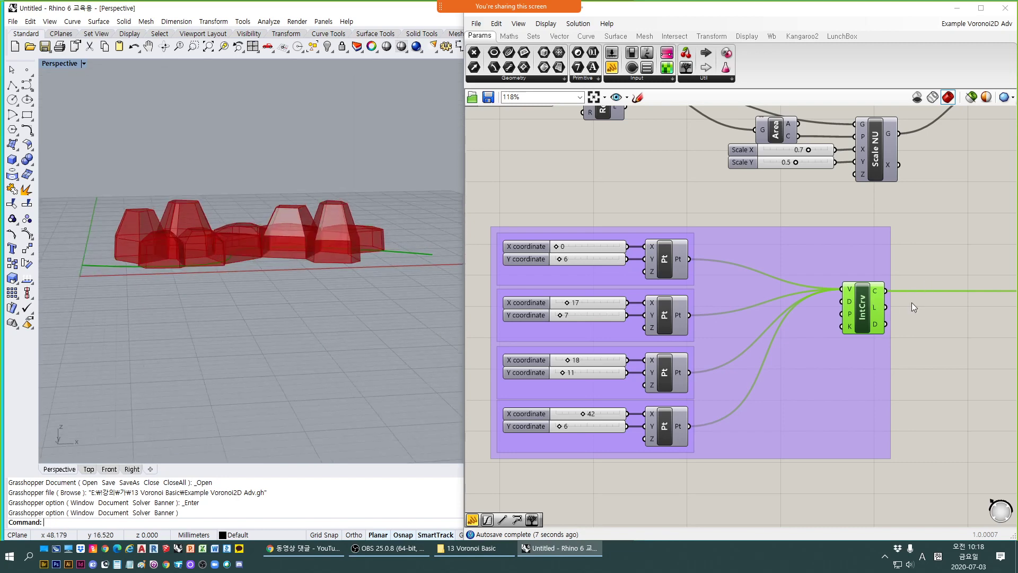
Examine how the curve distances pass through the Bounds, ReMap and Graph Mapper components to drive the mass heights.
scroll(912, 303, "down", 1)
right_click_drag(1010, 293, 794, 276)
right_click_drag(1002, 272, 709, 279)
scroll(709, 279, "down", 1)
right_click_drag(931, 289, 758, 266)
right_click_drag(870, 275, 808, 271)
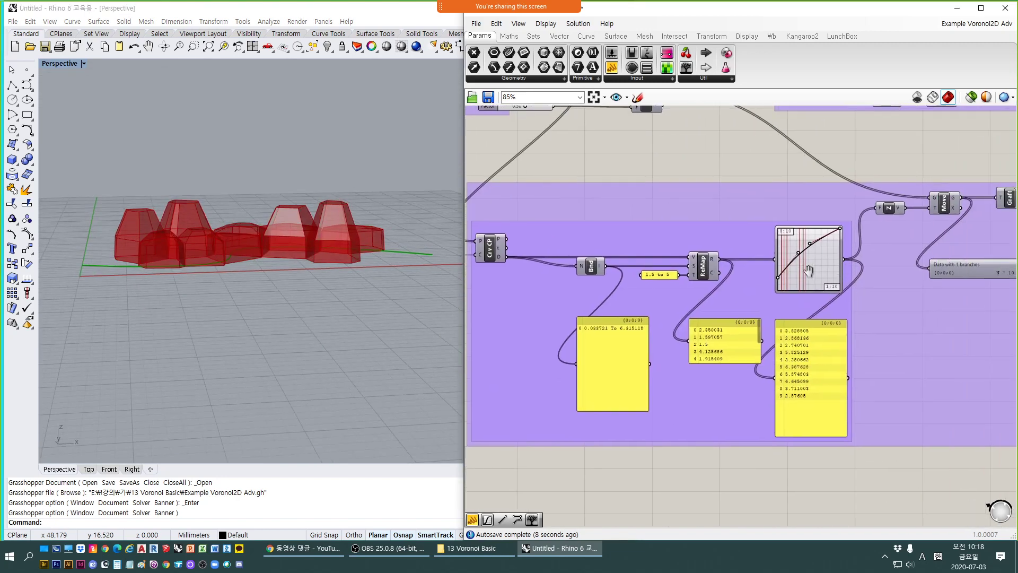
scroll(801, 250, "up", 3)
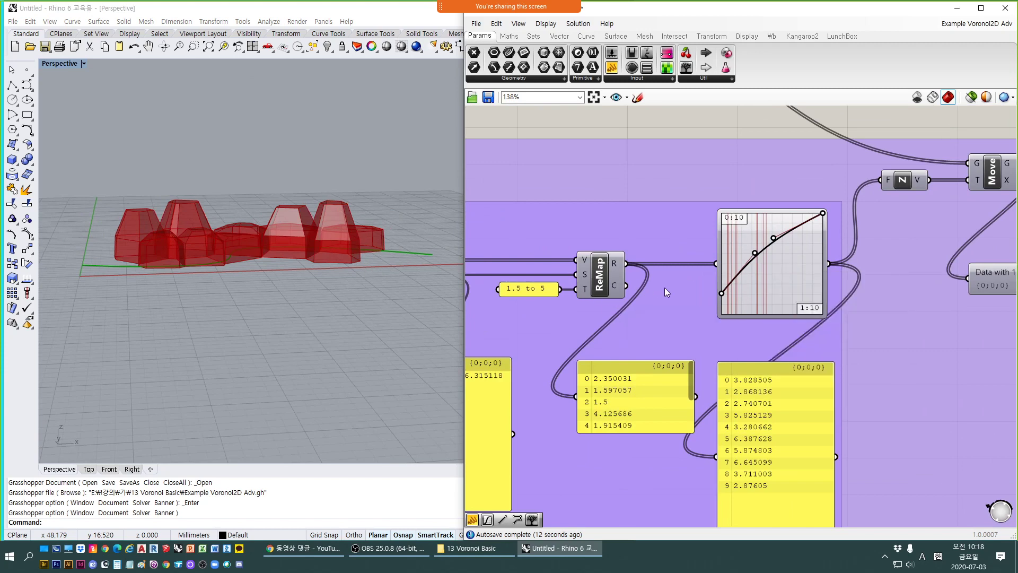
scroll(740, 268, "up", 2)
right_click_drag(218, 297, 229, 276)
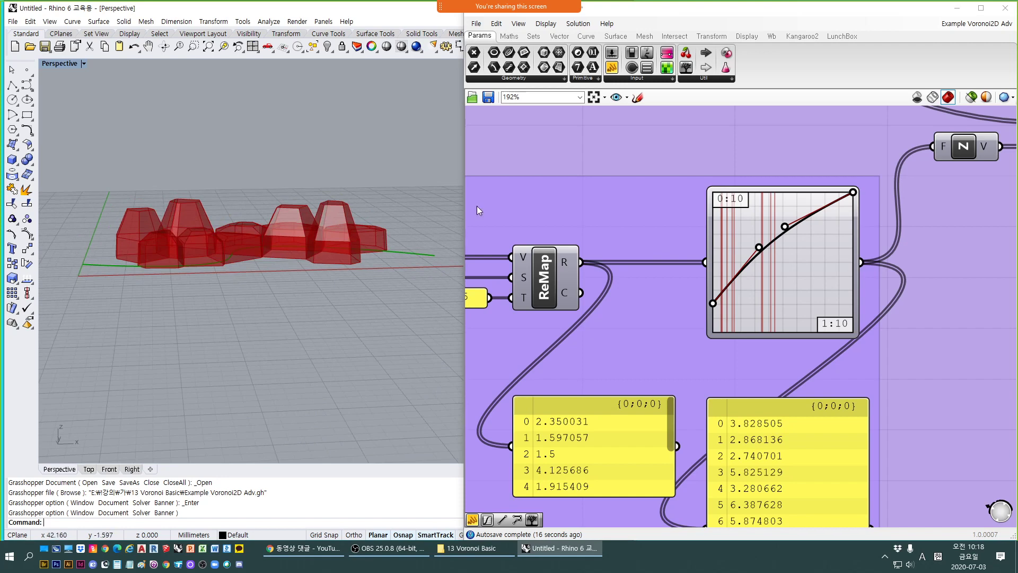
right_click_drag(572, 150, 630, 156)
scroll(672, 237, "down", 3)
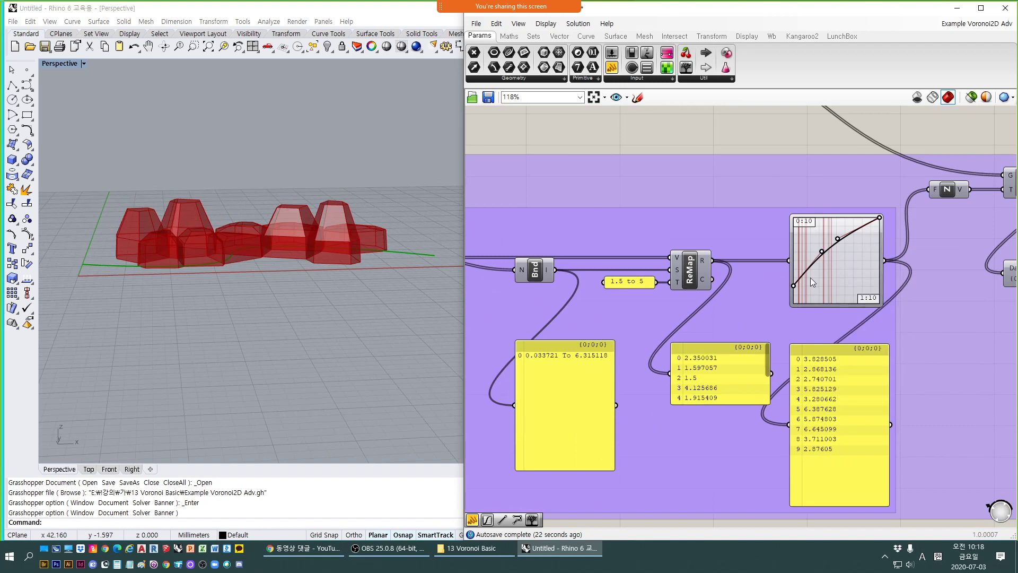
Set the target domain panel of the ReMap component to 1.5 to 10.
double_click(643, 283)
left_click(604, 251)
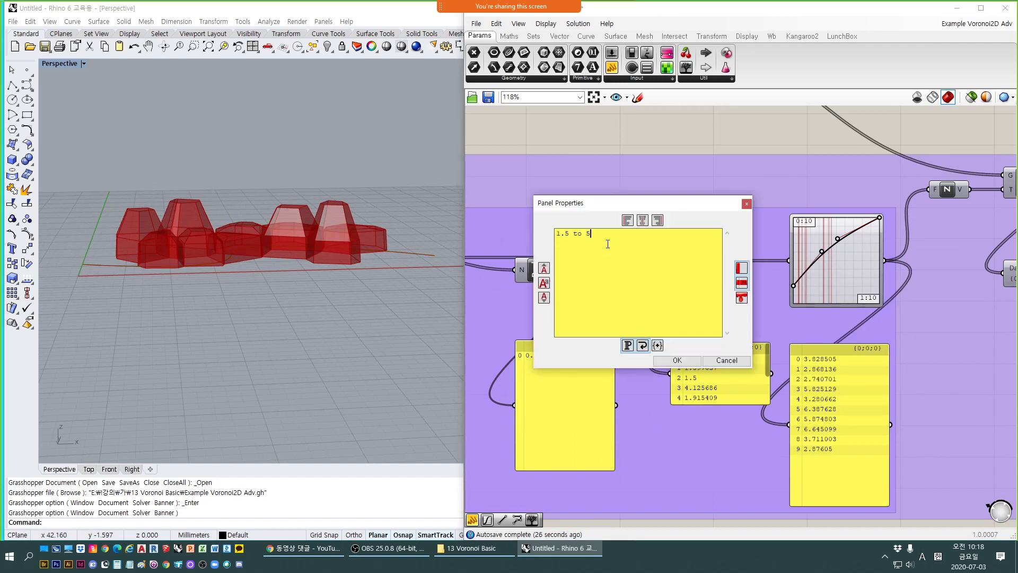
key("BackSpace")
type("10")
left_click(677, 360)
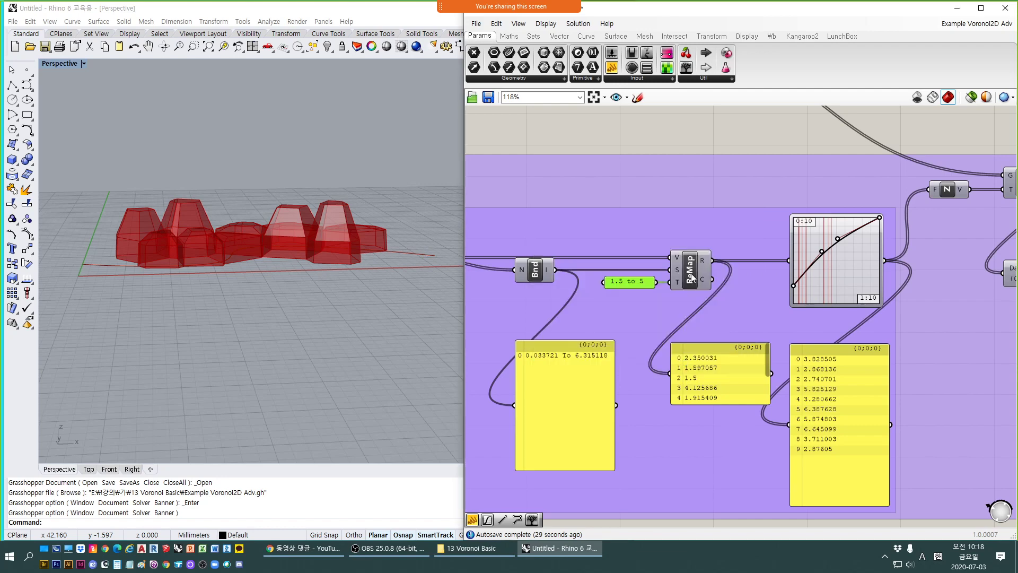
left_click(615, 237)
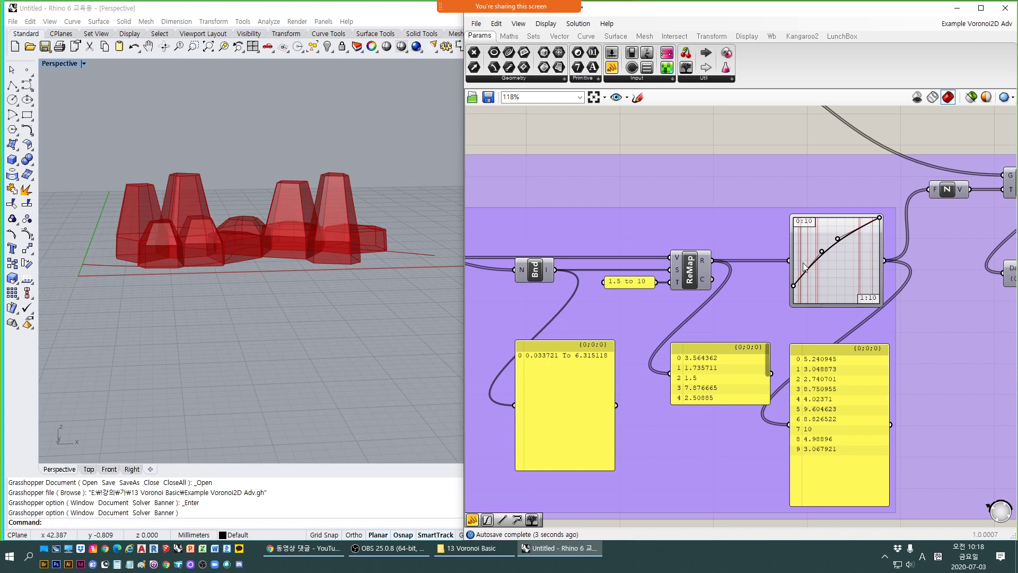
right_click_drag(350, 238, 355, 259)
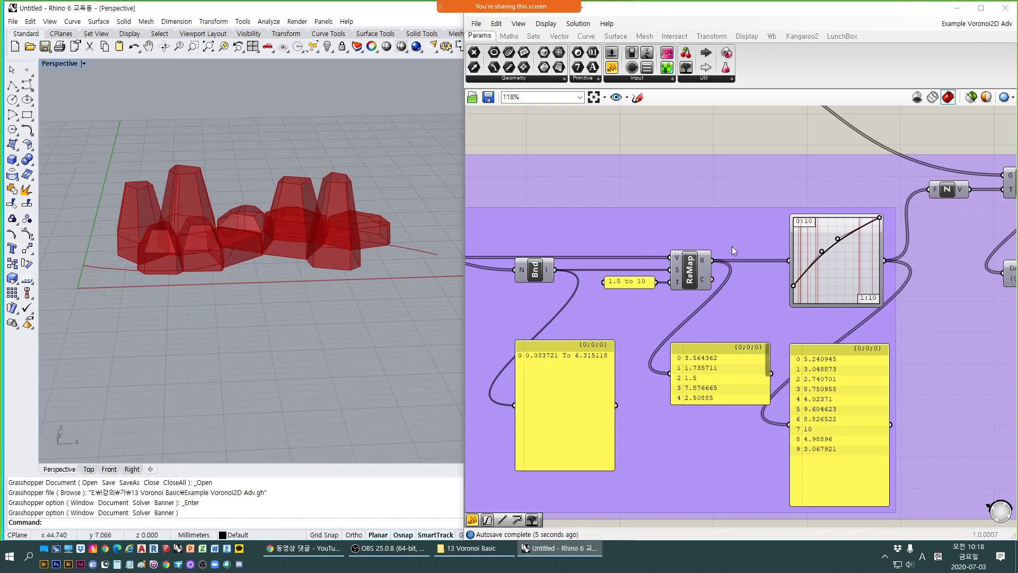
mouse_move(323, 223)
right_mouse_down()
mouse_move(318, 250)
mouse_move(317, 204)
right_mouse_up()
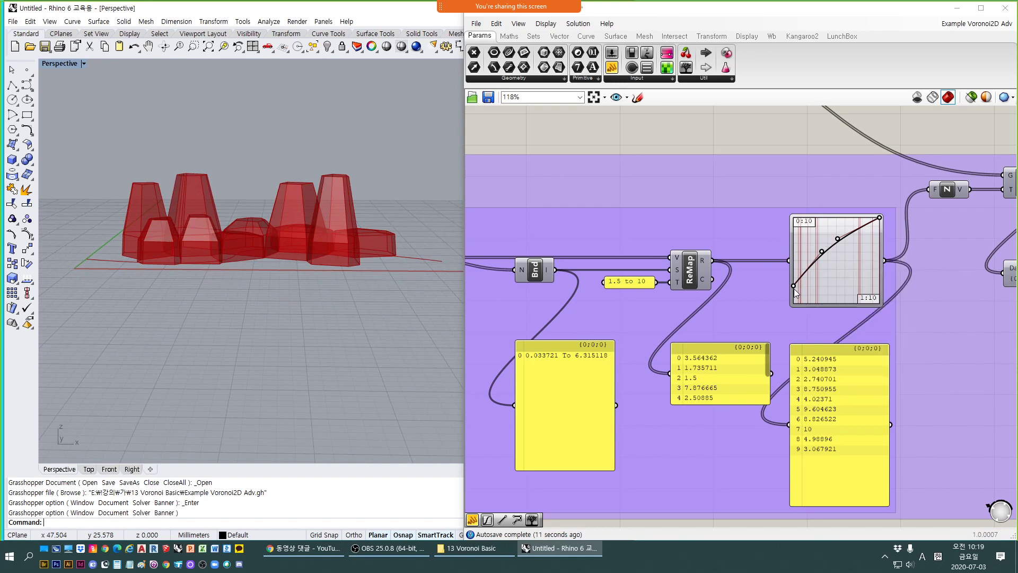
Change the lower limit of the ReMap target domain so the panel reads 5 to 10.
left_click(619, 283)
double_click(619, 283)
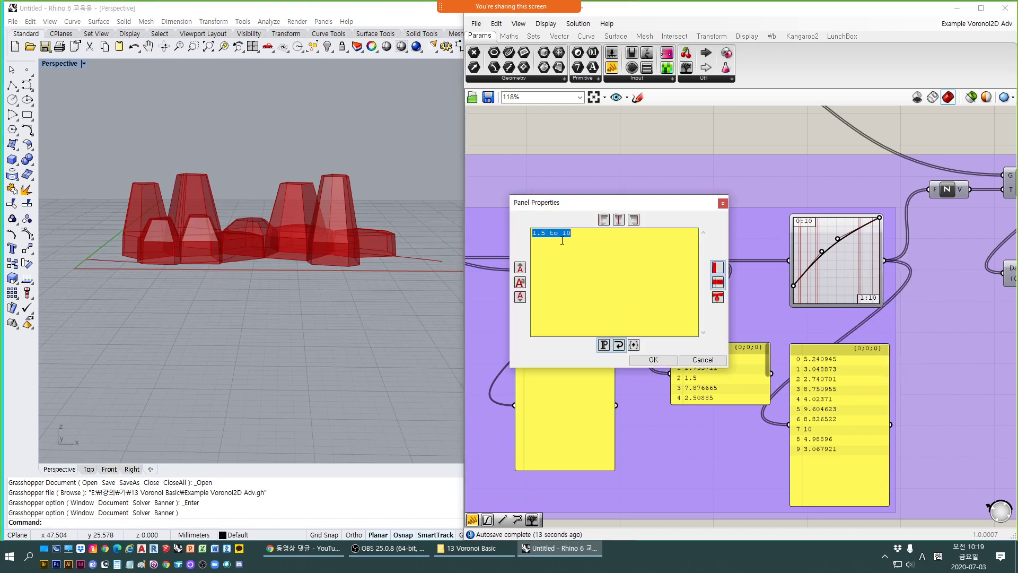
left_click(546, 233)
left_click_drag(545, 233, 515, 234)
left_click(652, 359)
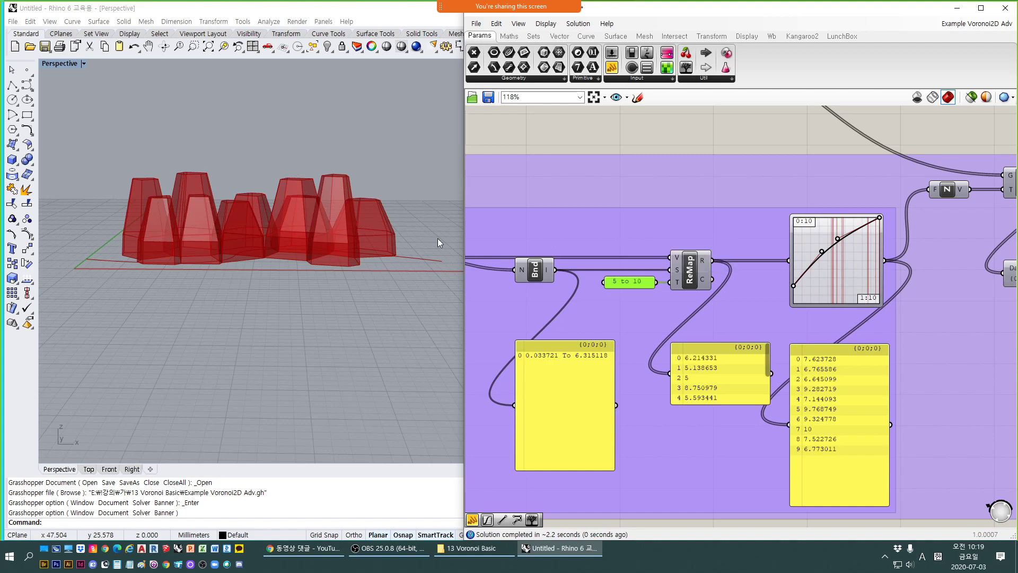
right_click_drag(288, 263, 262, 261)
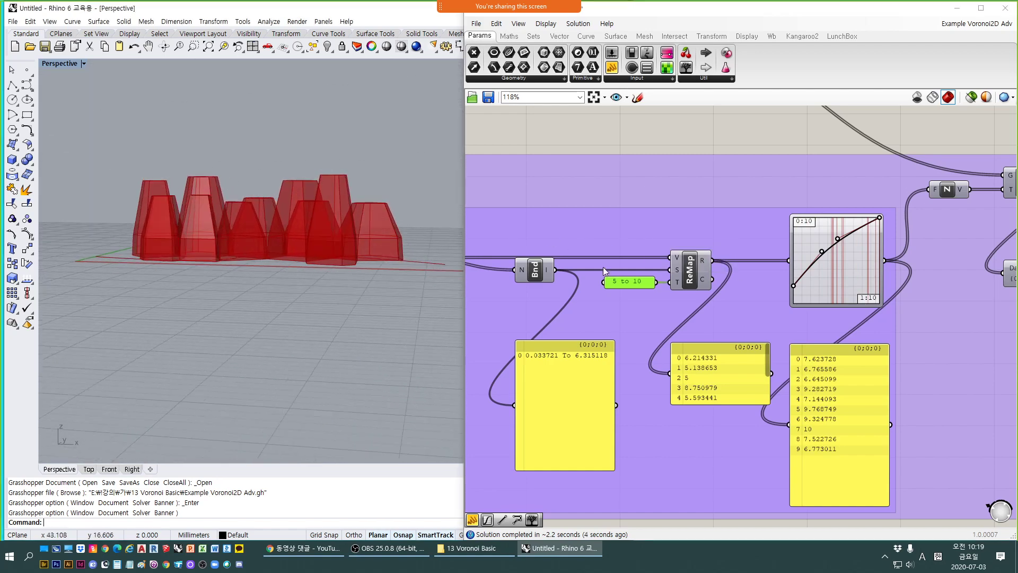
Reshape the Graph Mapper curve into a descending one, with its start handle at the maximum and its end handle at zero.
left_click(794, 286)
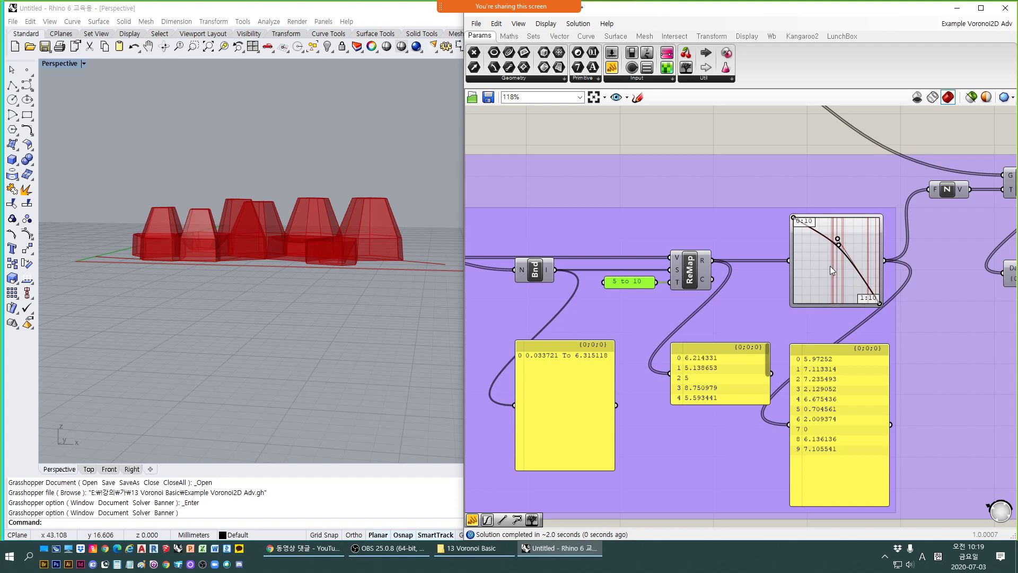
right_click_drag(435, 255, 355, 277)
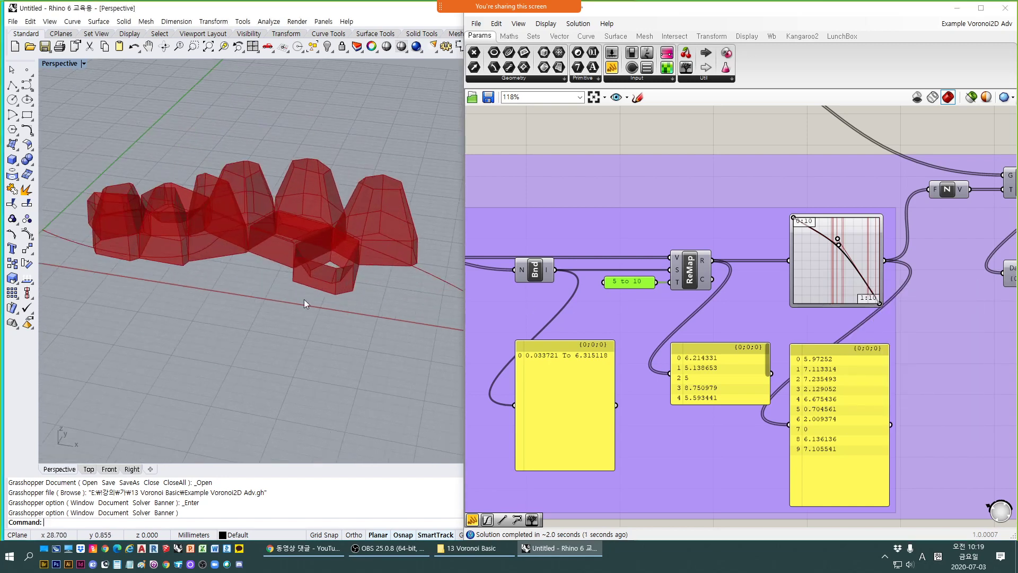
right_click_drag(307, 301, 447, 257)
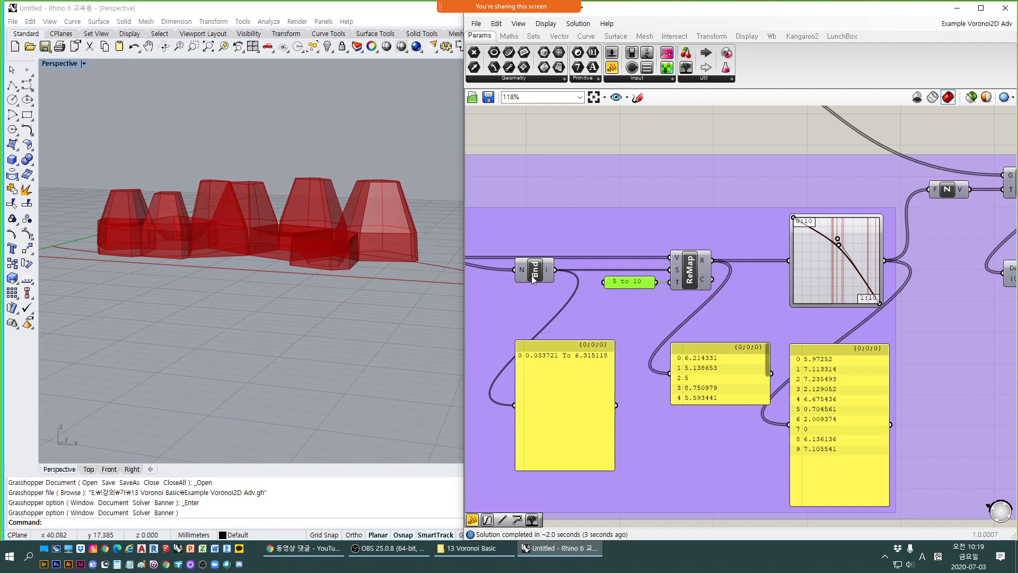
Undo the last Graph Mapper curve edits and set the lower limits of the graph's X and Y domains to 5.
key("ctrl+z")
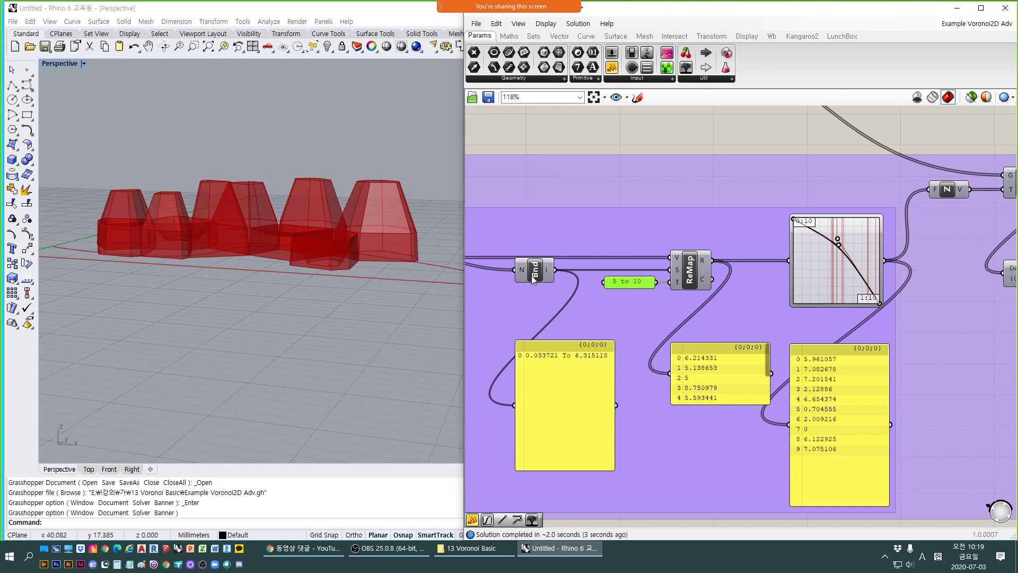
key("ctrl+z")
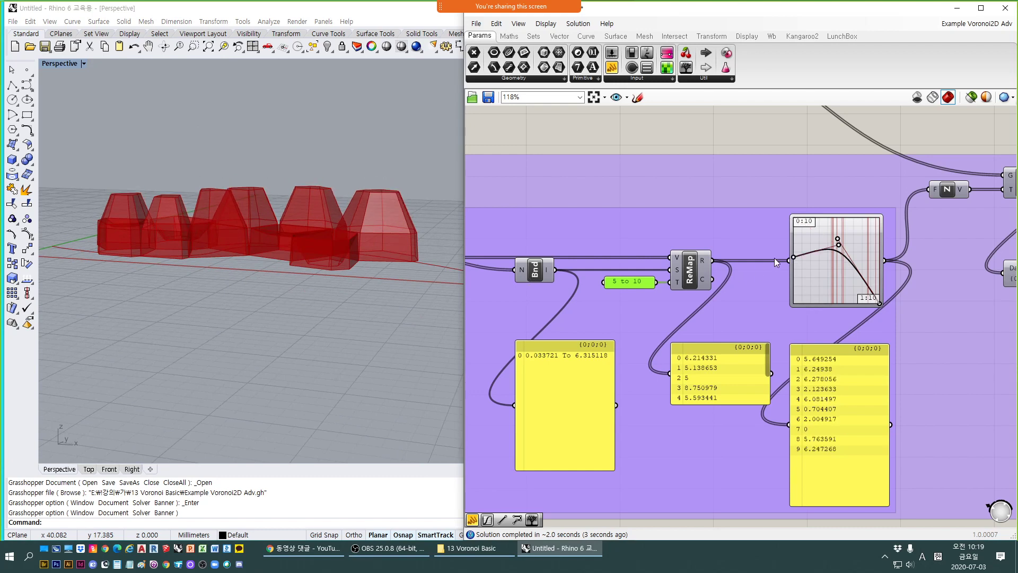
double_click(803, 224)
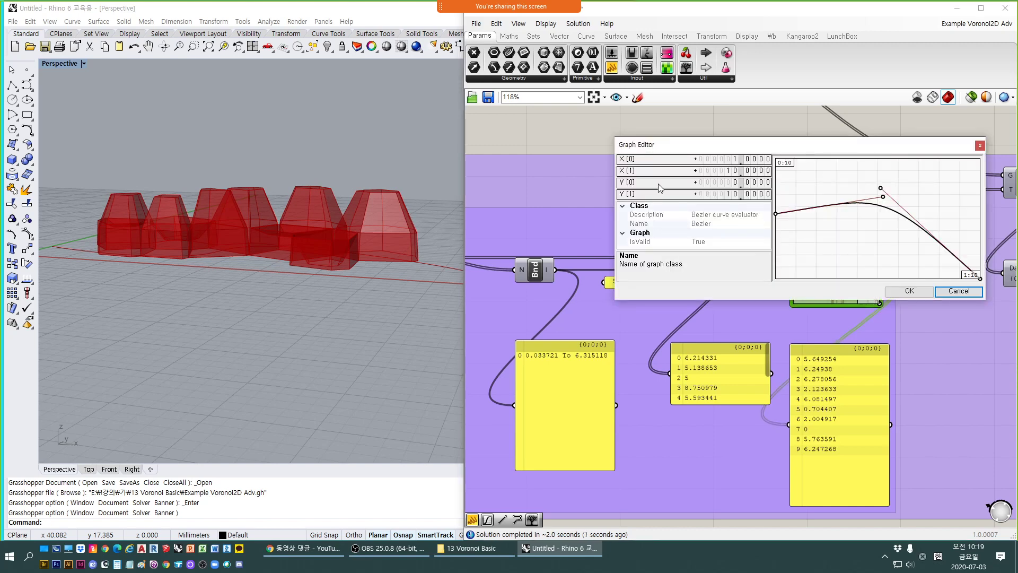
scroll(733, 160, "up", 4)
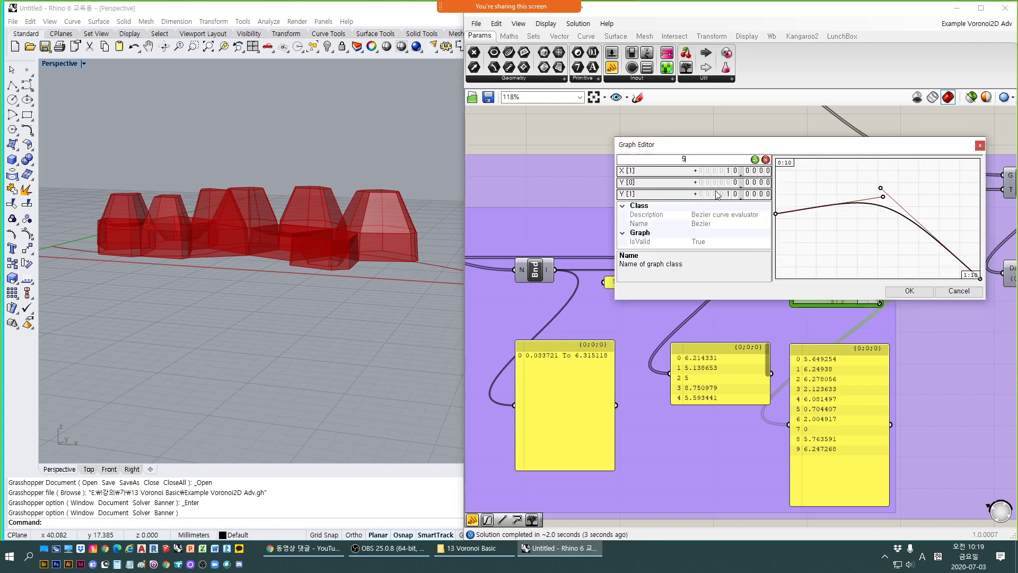
double_click(725, 184)
left_click(896, 291)
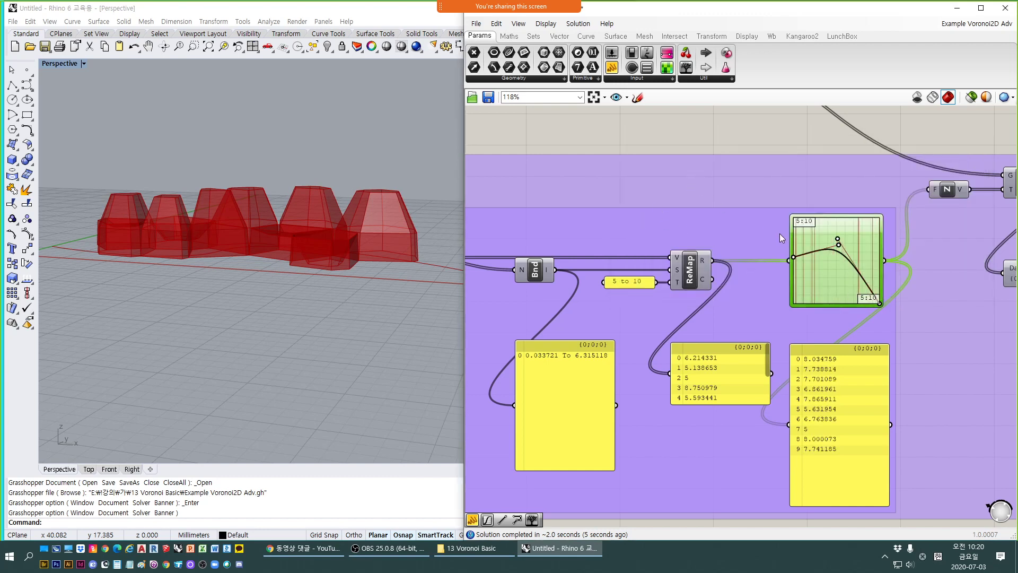
mouse_move(318, 217)
right_mouse_down()
mouse_move(309, 263)
mouse_move(309, 223)
right_mouse_up()
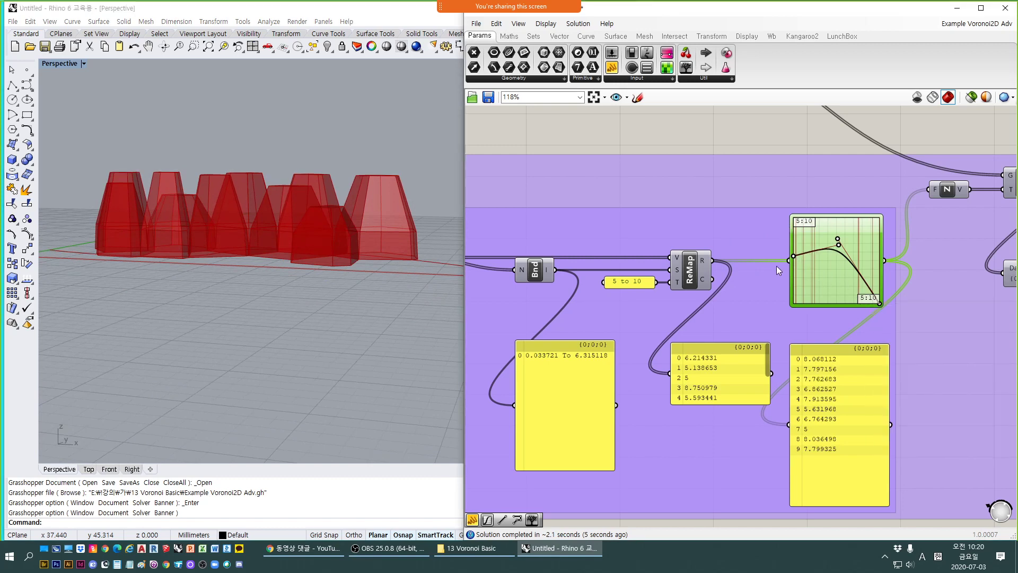
Reshape the Graph Mapper curve to descend from maximum to minimum, pulling its inner control handles down toward the middle of the graph.
key("ctrl+z")
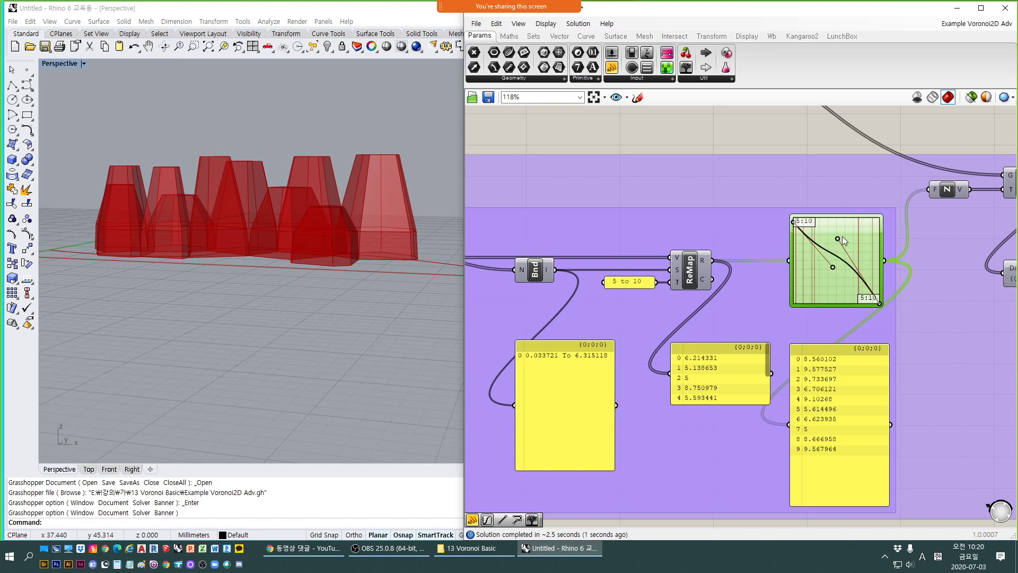
left_click_drag(837, 239, 821, 267)
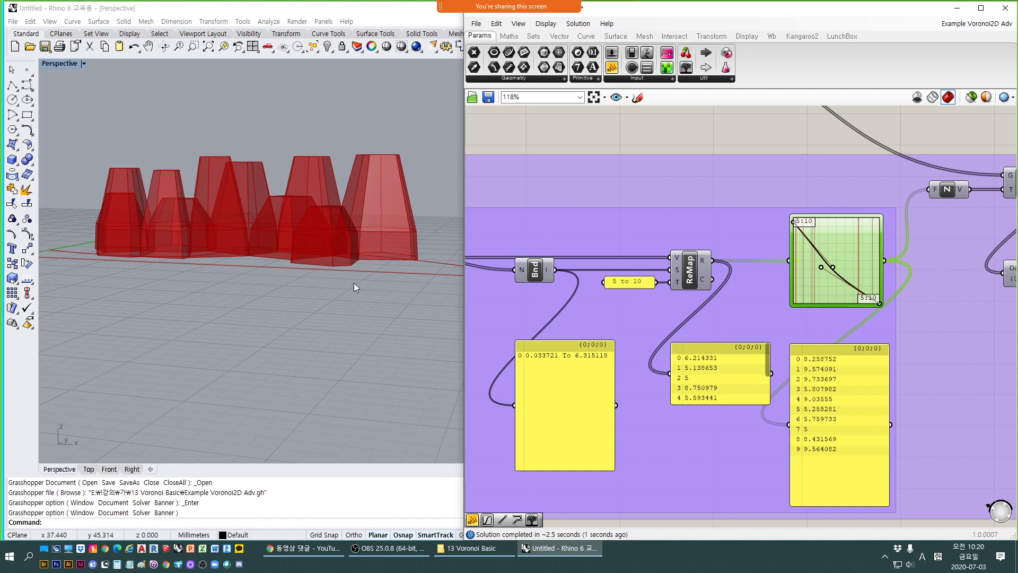
right_click_drag(358, 274, 249, 292)
Set the Factor slider of the Z-direction Move above the height mapping group to 2.0.
scroll(731, 128, "down", 2)
right_click_drag(756, 115, 711, 167)
right_click_drag(790, 159, 665, 233)
scroll(658, 197, "up", 2)
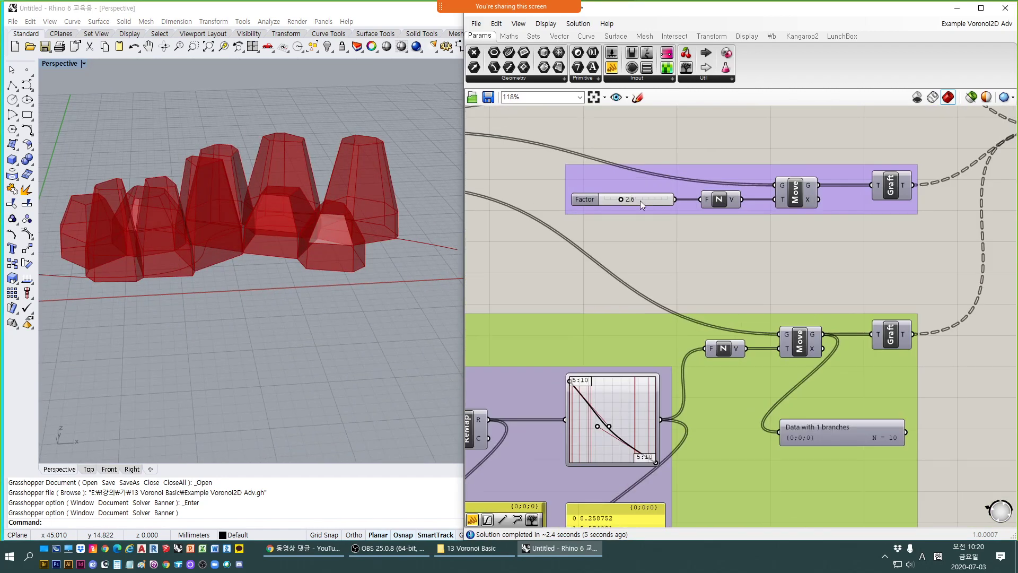
double_click(642, 199)
type("2")
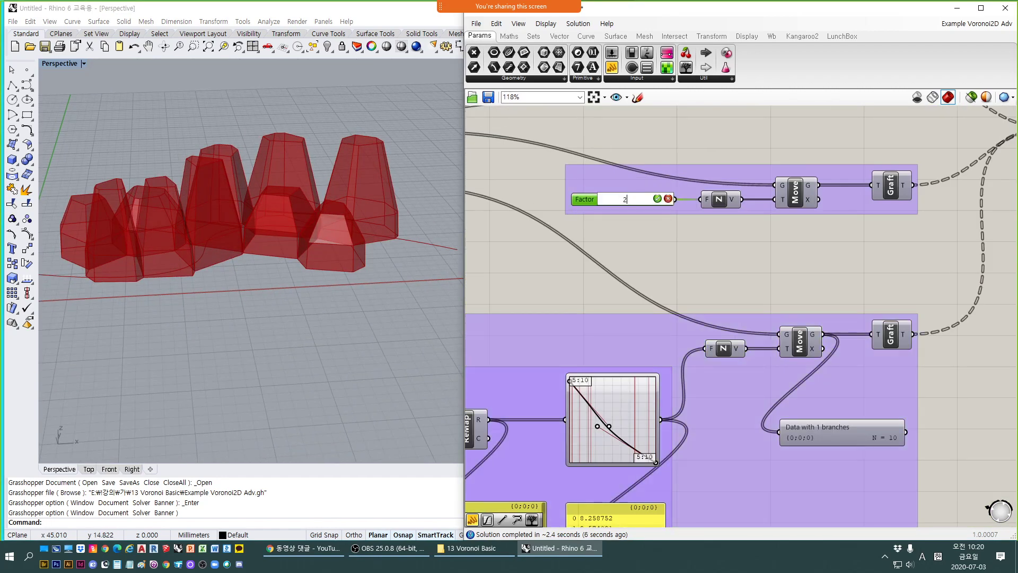
key("Return")
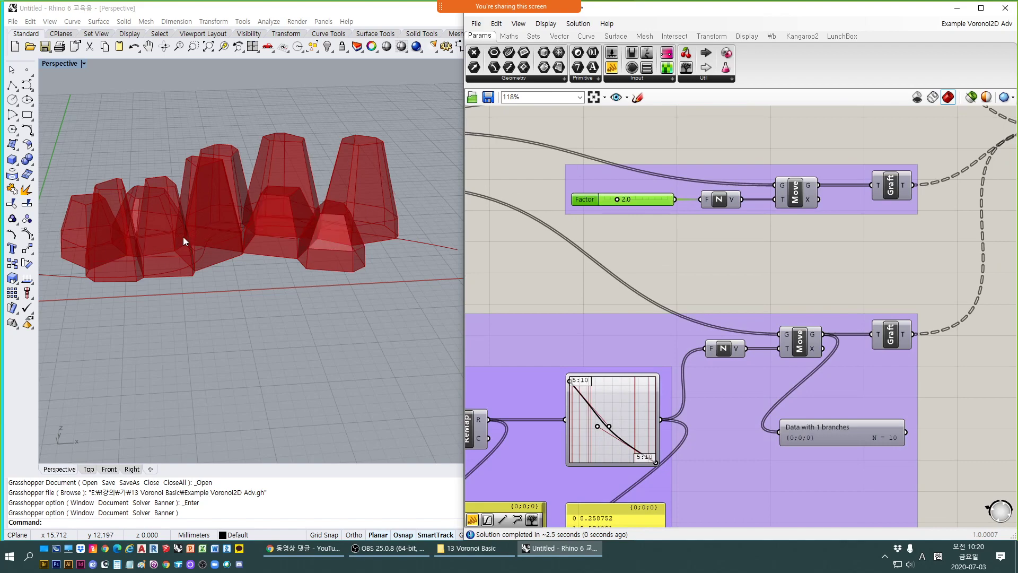
right_click_drag(221, 273, 278, 316)
Spread the inner handles of the Graph Mapper curve apart to form a gentle descending S-curve, checking the masses from several angles.
right_click_drag(618, 297, 632, 211)
scroll(606, 354, "up", 2)
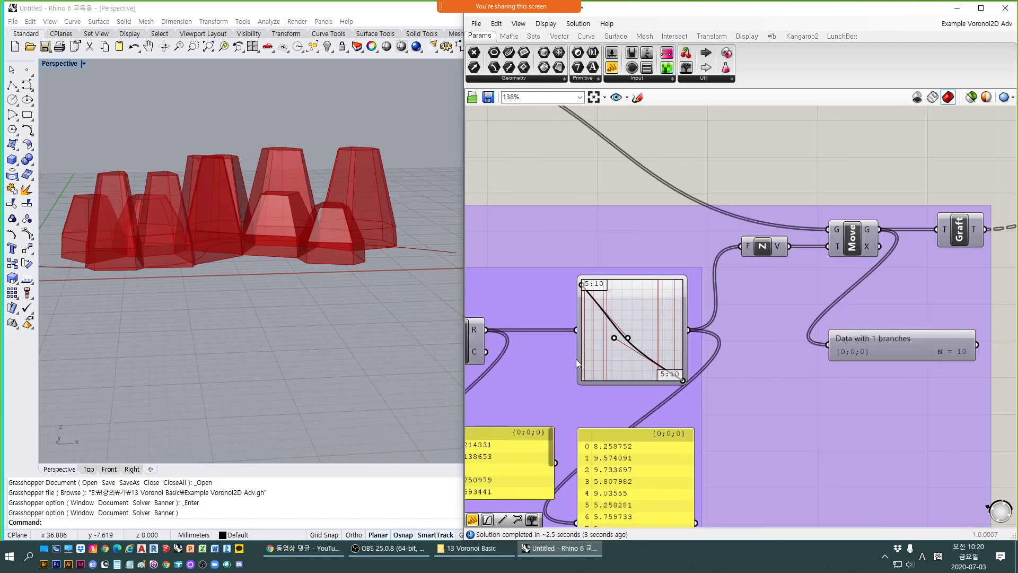
right_click_drag(326, 352, 297, 374)
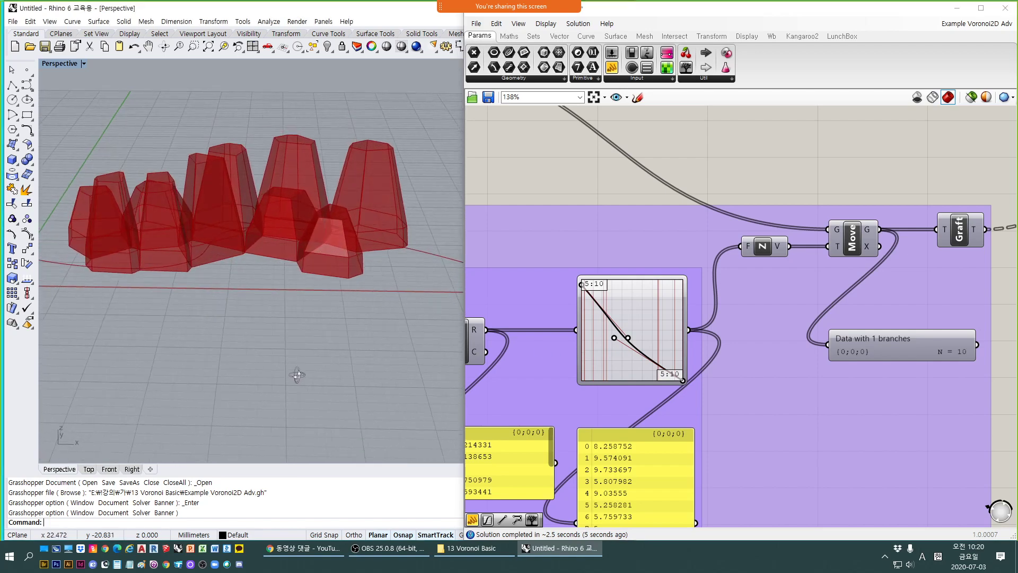
right_click_drag(627, 267, 689, 227)
scroll(693, 301, "up", 1)
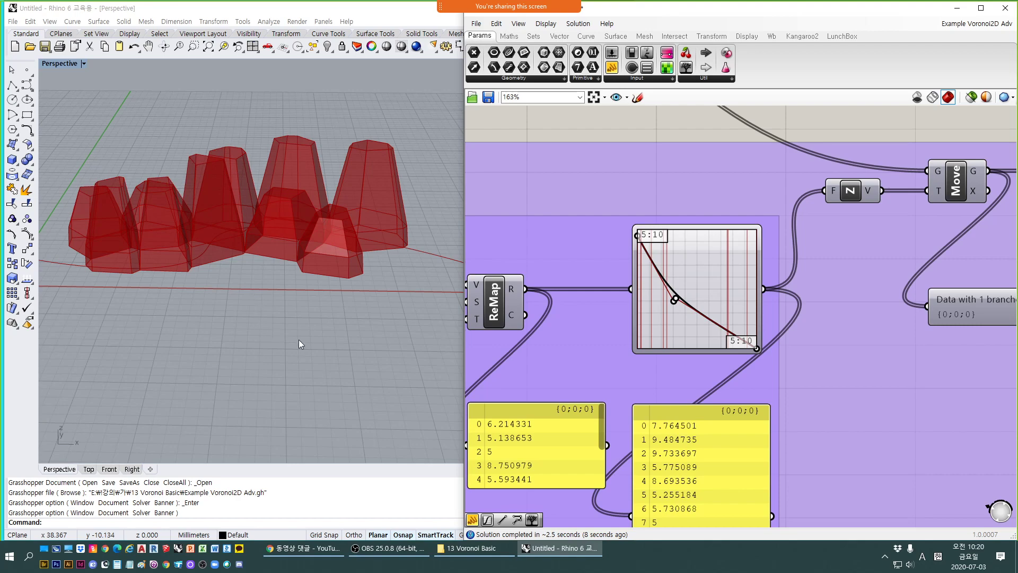
mouse_move(279, 306)
right_mouse_down()
mouse_move(291, 341)
mouse_move(270, 298)
right_mouse_up()
scroll(681, 299, "up", 2)
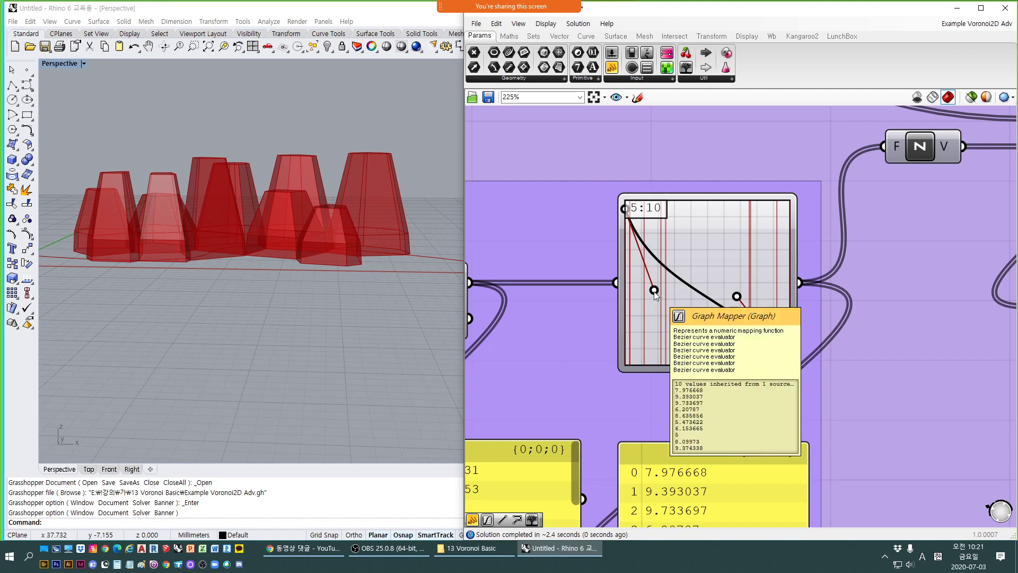
right_click_drag(248, 341, 325, 264)
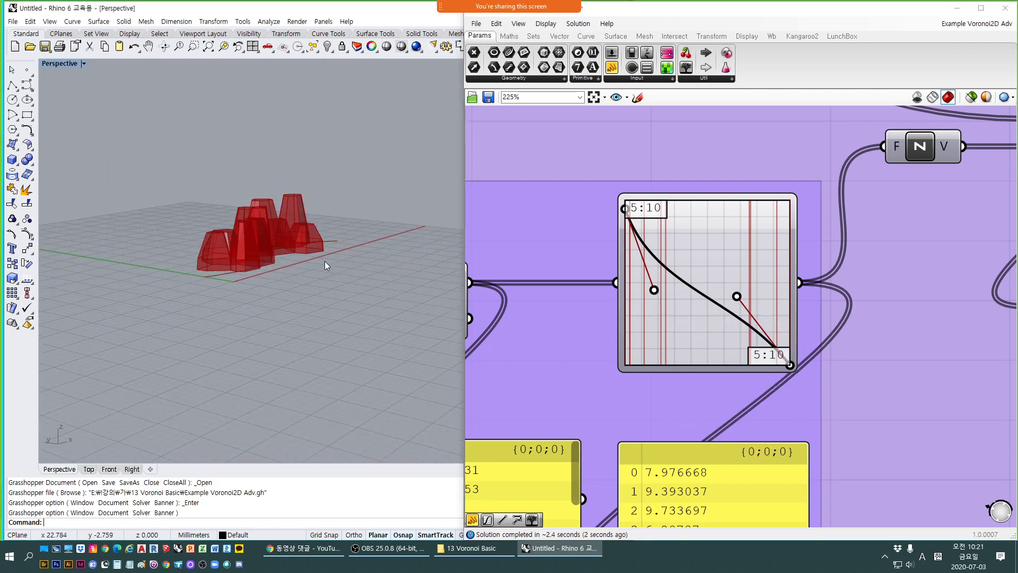
right_click_drag(272, 282, 323, 244)
right_click_drag(282, 272, 373, 320)
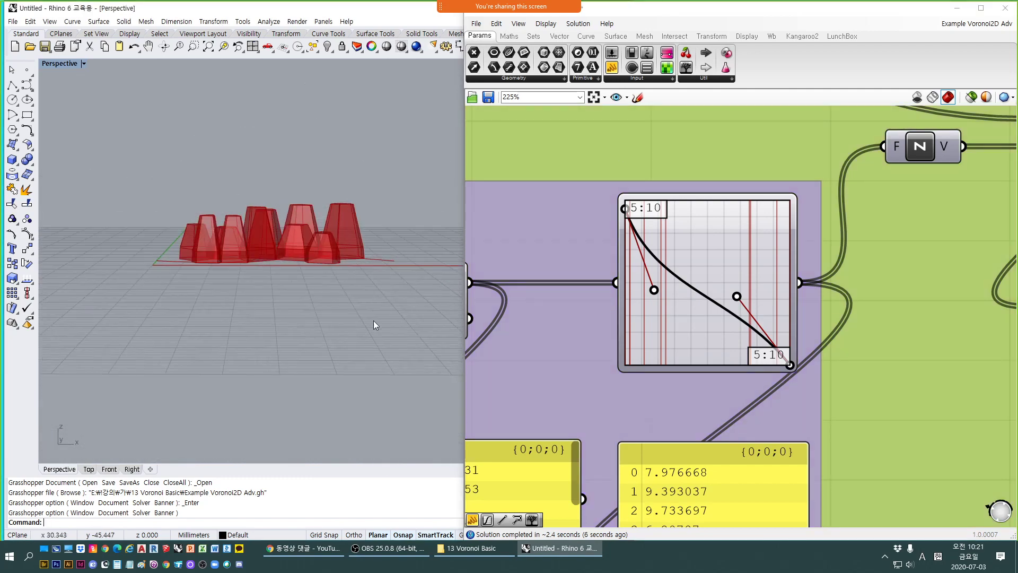
Trace the definition from the attractor curve's points through the height mapping to the Loft, Cap and Mesh components.
left_click(681, 205)
scroll(681, 205, "down", 5)
left_click(863, 272)
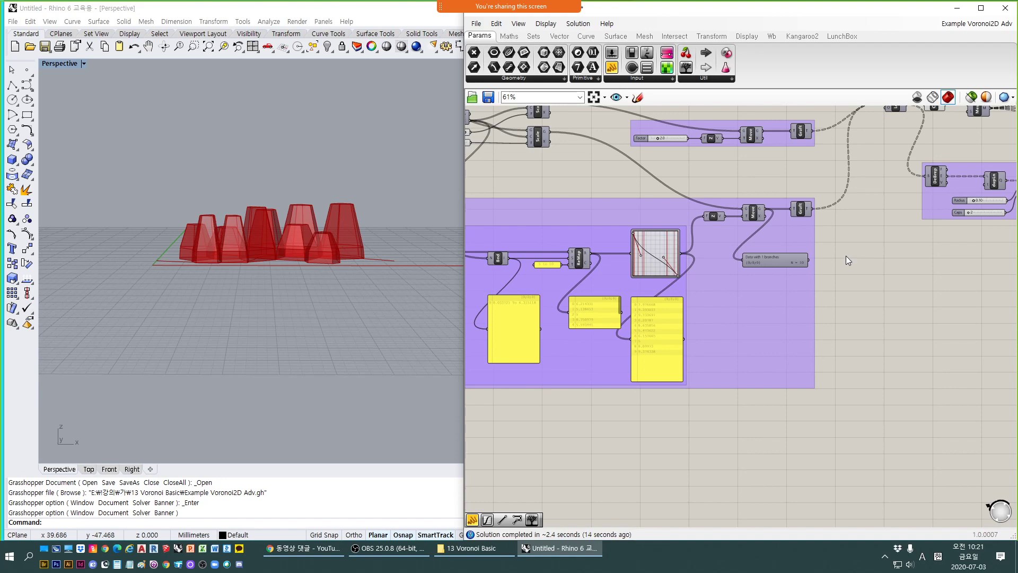
right_click_drag(181, 236, 262, 273)
scroll(264, 289, "up", 5)
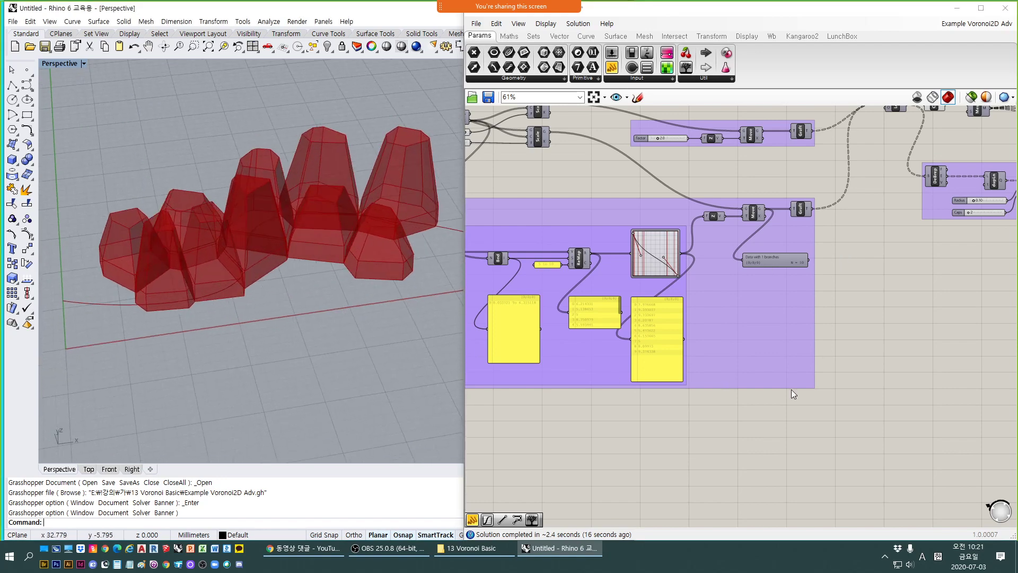
right_click_drag(583, 371, 1008, 339)
right_click_drag(992, 231, 851, 280)
scroll(855, 281, "up", 2)
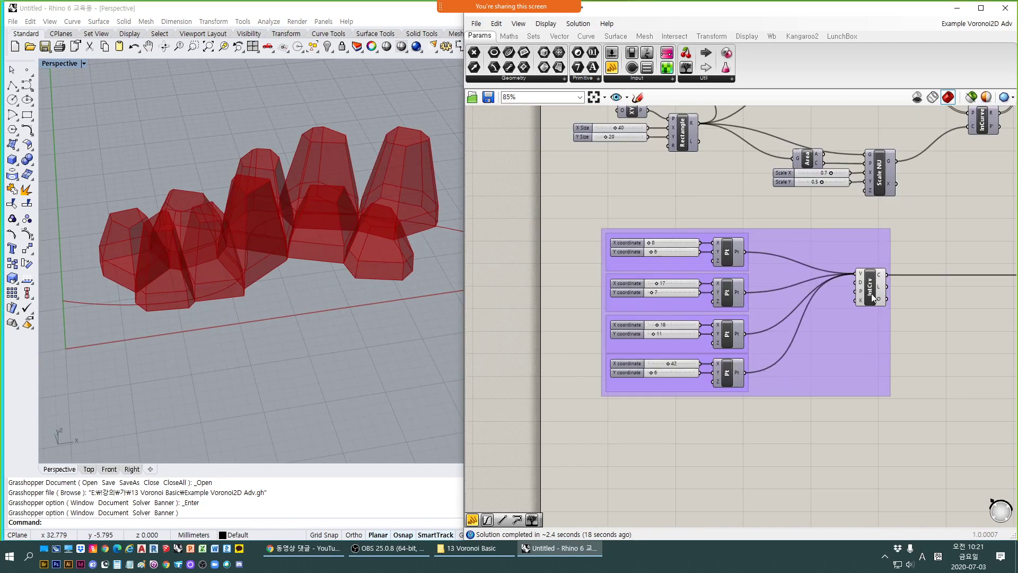
left_click(872, 298)
right_click_drag(1001, 311, 839, 319)
left_click(841, 316)
scroll(787, 306, "down", 3)
right_click_drag(1008, 223, 879, 272)
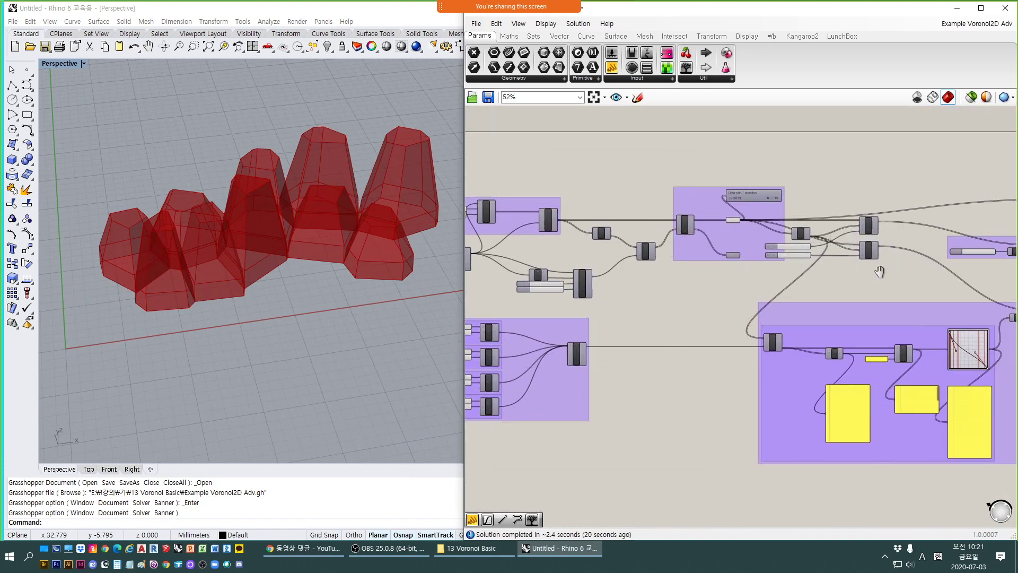
scroll(879, 272, "up", 5)
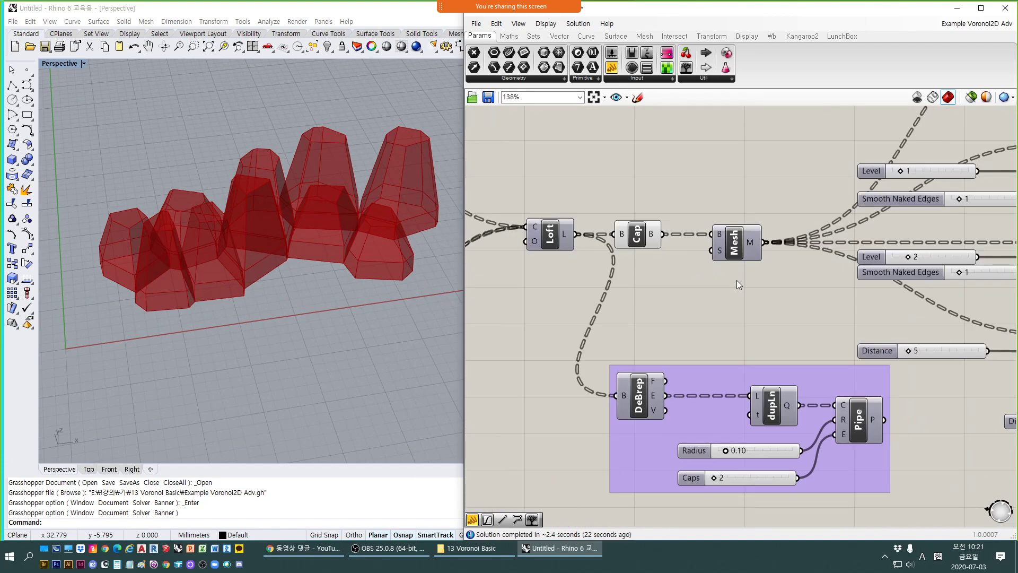
right_click_drag(615, 304, 657, 301)
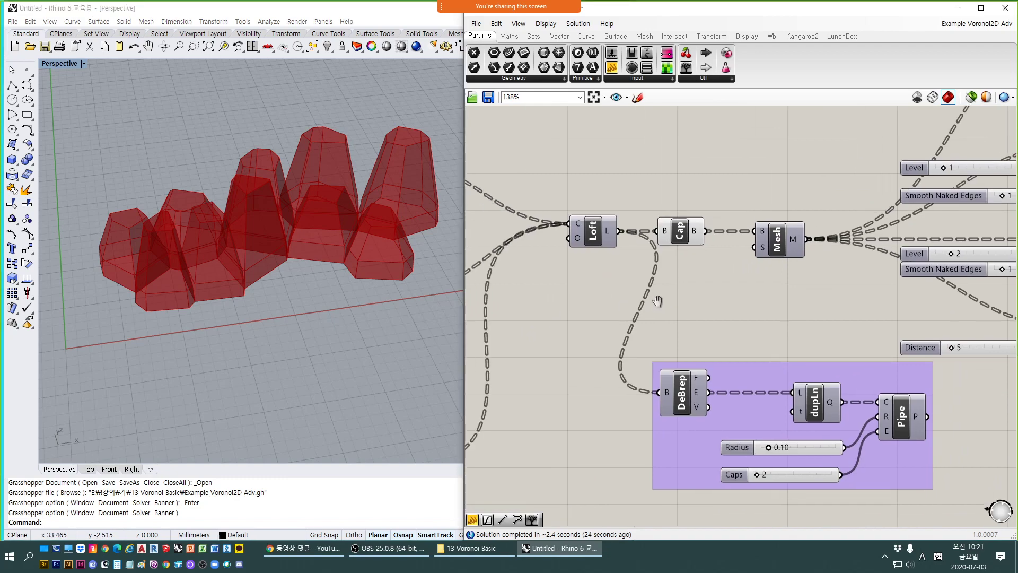
right_click_drag(249, 297, 256, 329)
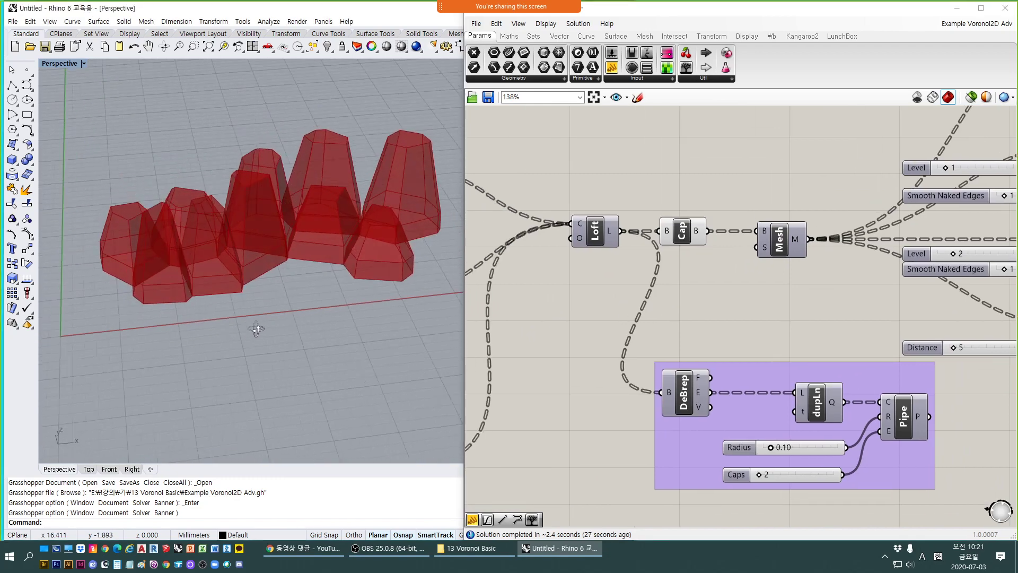
right_click_drag(691, 346, 686, 320)
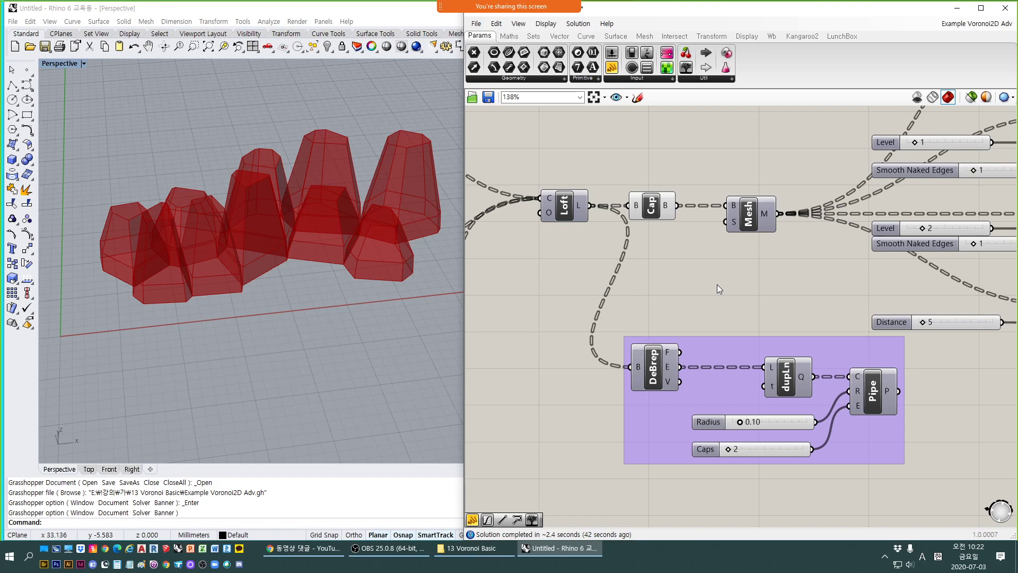
Select the removeDuplicateLines component and locate where it belongs in the Kangaroo2 component set.
left_click(785, 382)
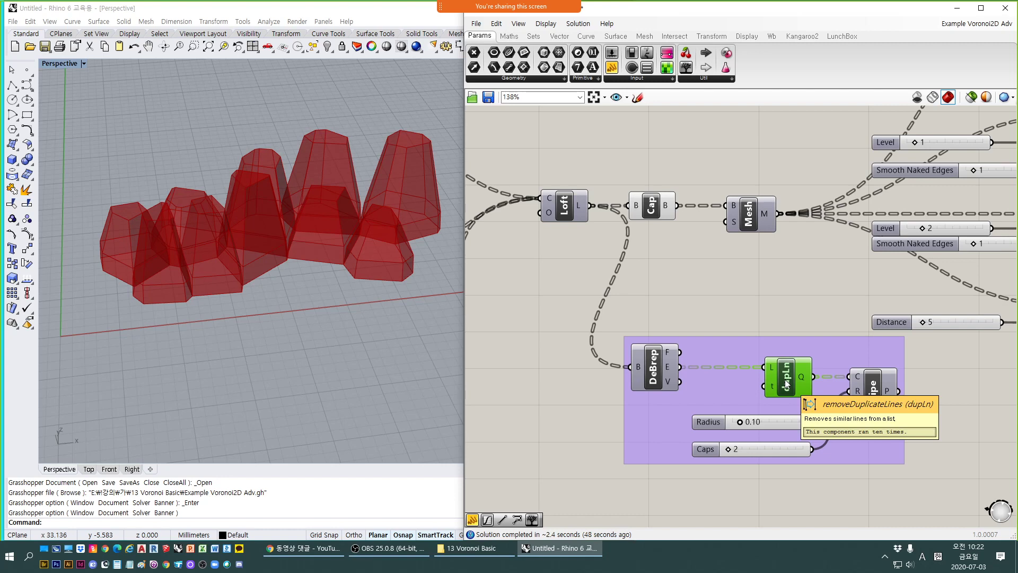
left_click(786, 380)
left_click(786, 383)
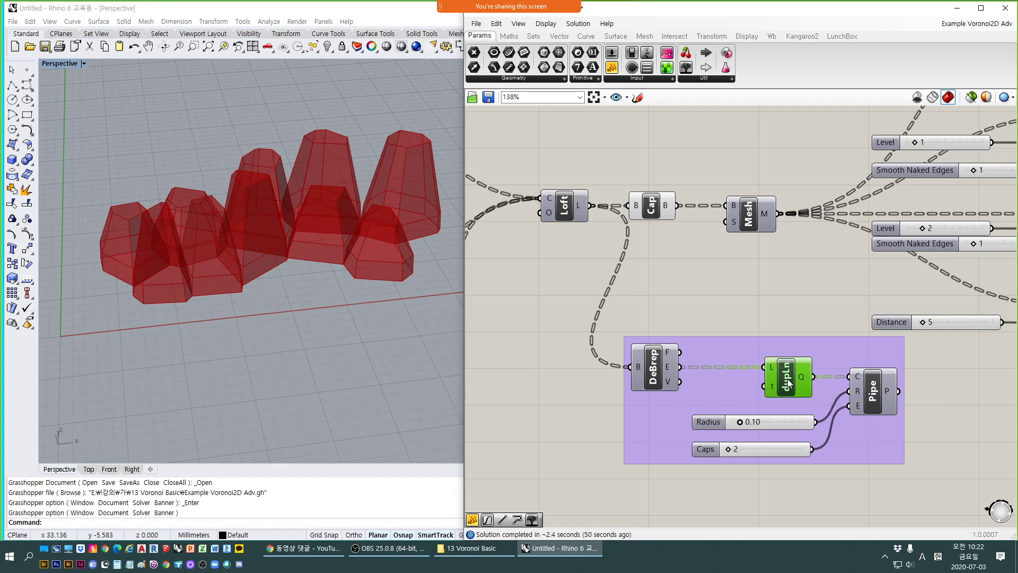
left_click(788, 382)
left_click(788, 383, "ctrl+alt")
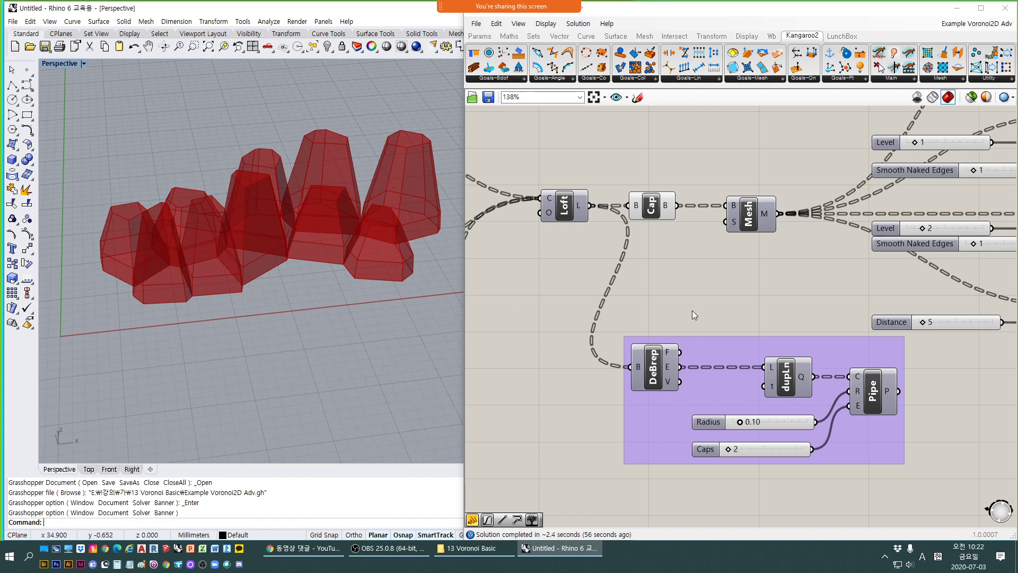
double_click(716, 298)
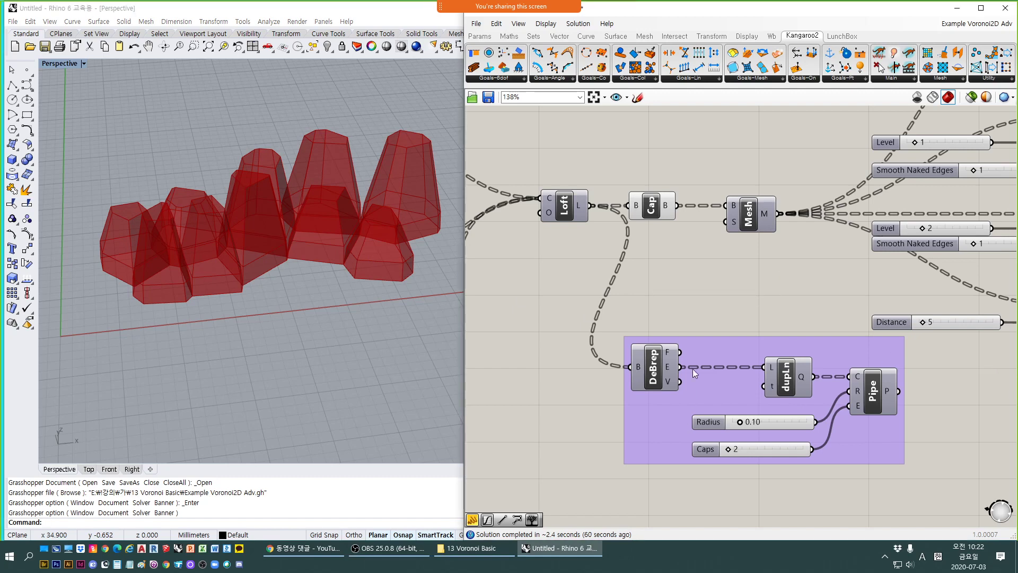
Flatten the edges output of the DeBrep component that feeds removeDuplicateLines.
right_click(669, 365)
left_click(700, 412)
right_click_drag(348, 295, 351, 318)
scroll(351, 318, "up", 6)
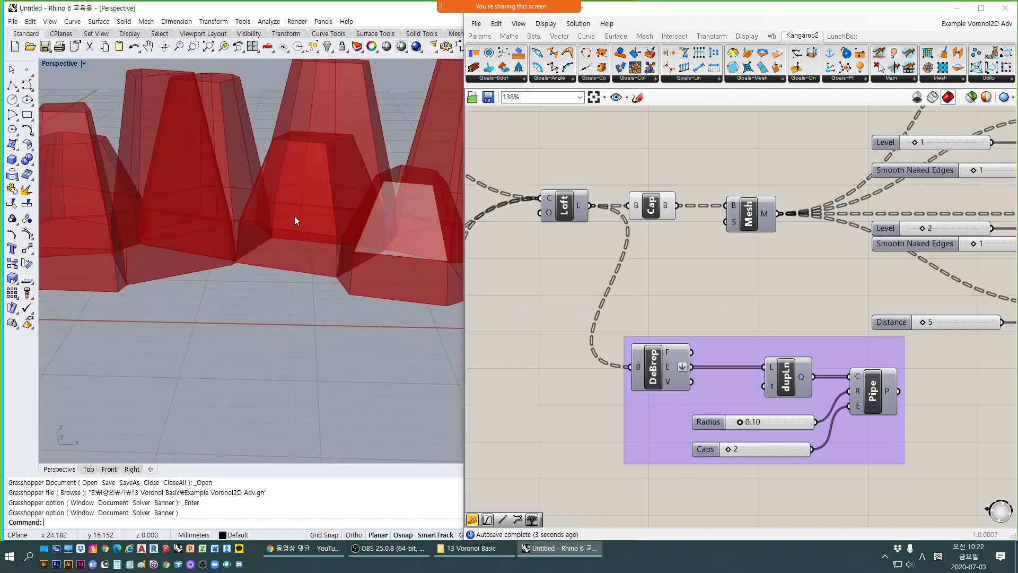
scroll(310, 229, "down", 4)
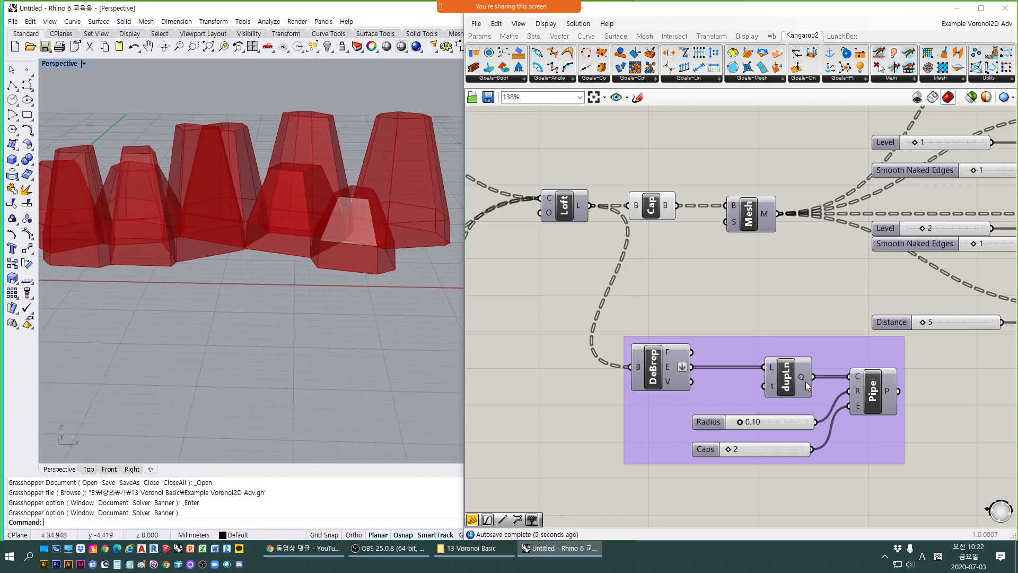
Select the Pipe component and inspect its pipes along the edges and corners of the masses up close.
left_click(870, 391)
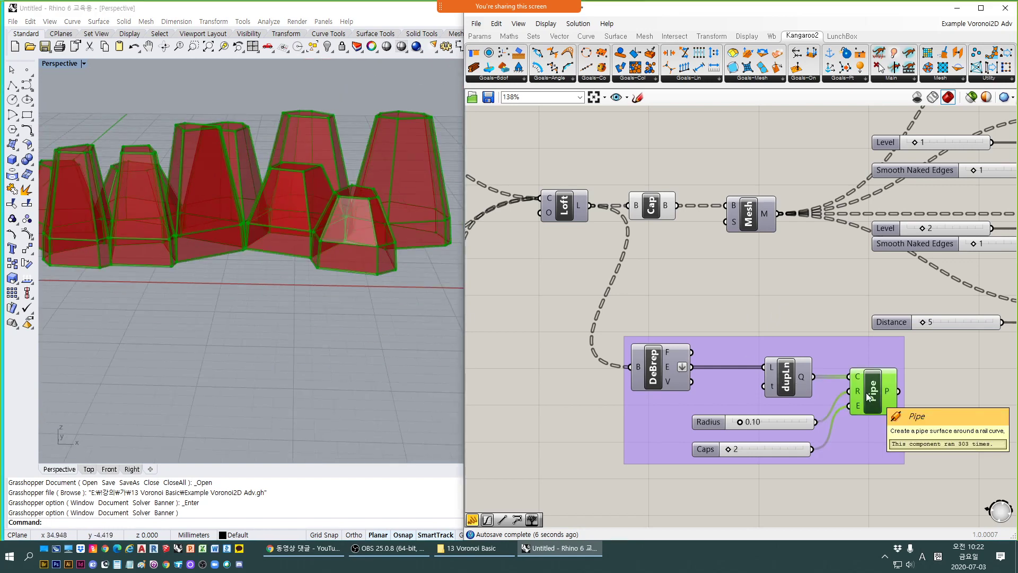
scroll(281, 334, "up", 2)
scroll(281, 194, "up", 4)
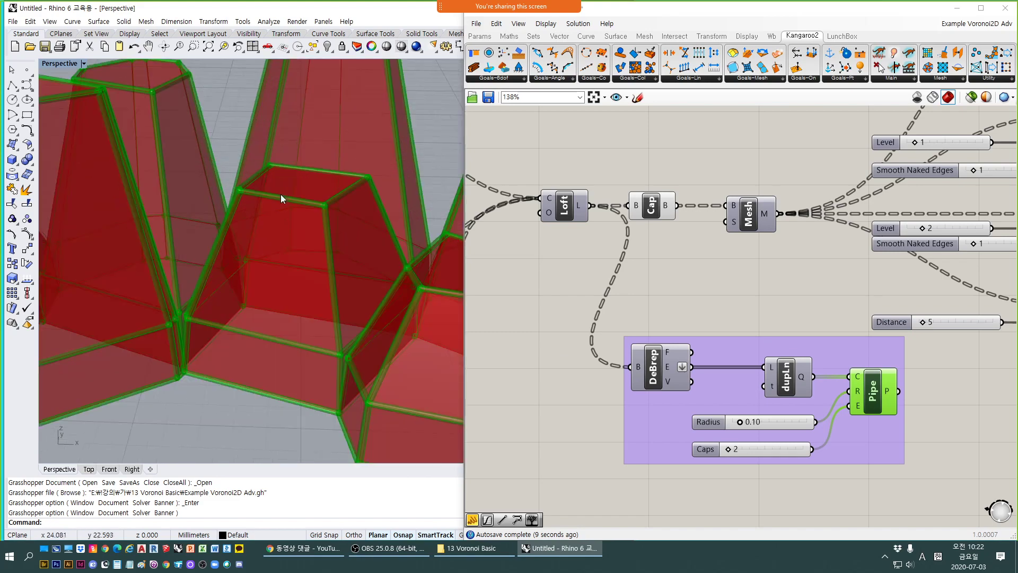
scroll(245, 198, "down", 2)
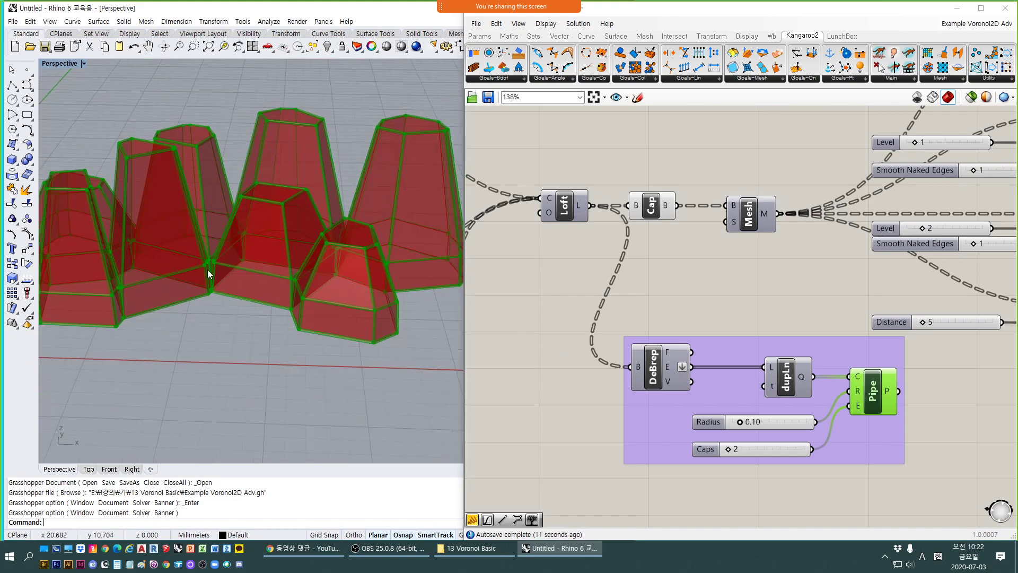
scroll(207, 272, "up", 5)
right_click_drag(234, 251, 226, 224)
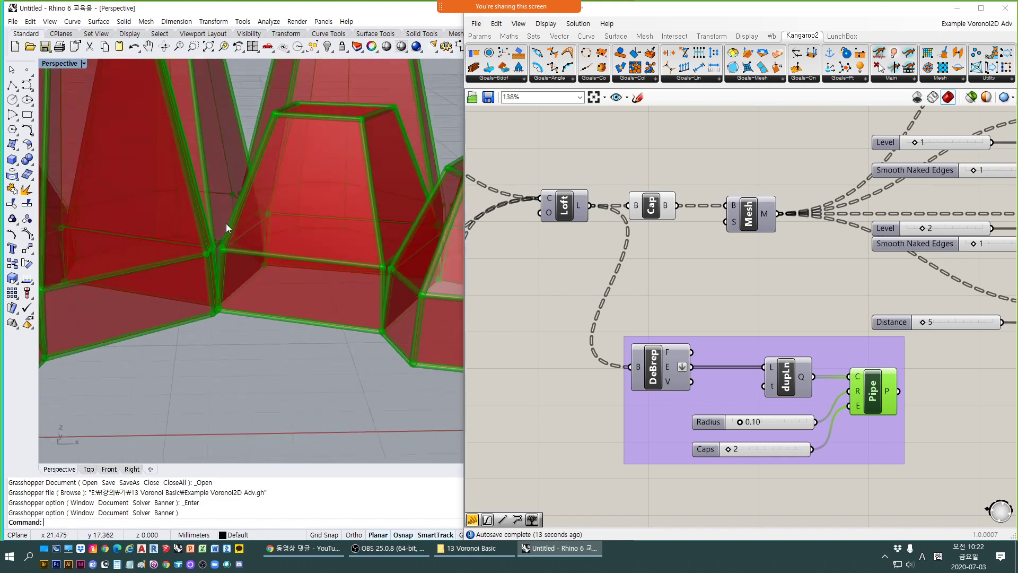
Examine the piped edges and shared corners of neighbouring masses from several angles, with the Pipe component deselected.
scroll(206, 308, "up", 4)
right_click_drag(206, 308, 206, 252)
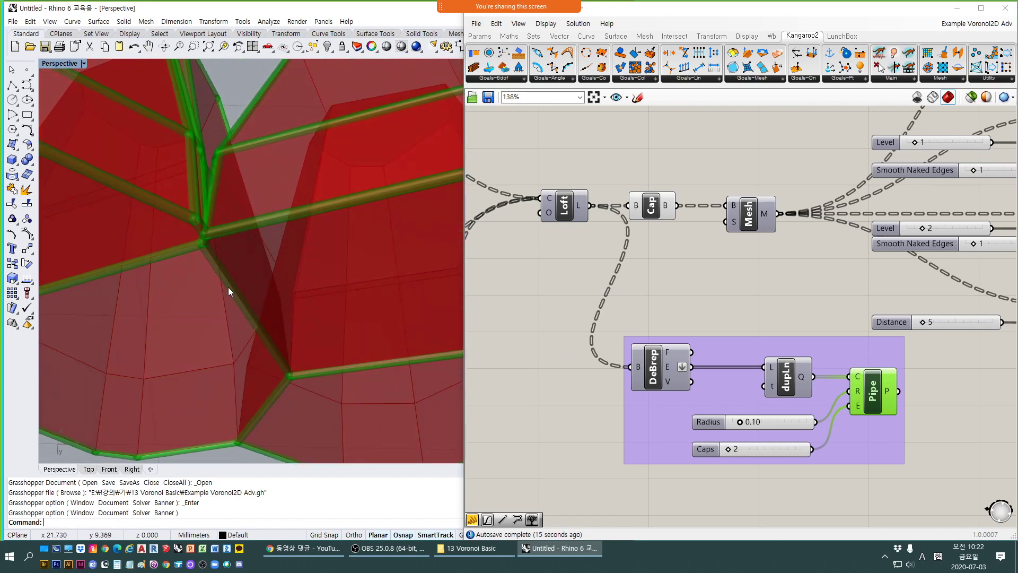
scroll(267, 369, "down", 3)
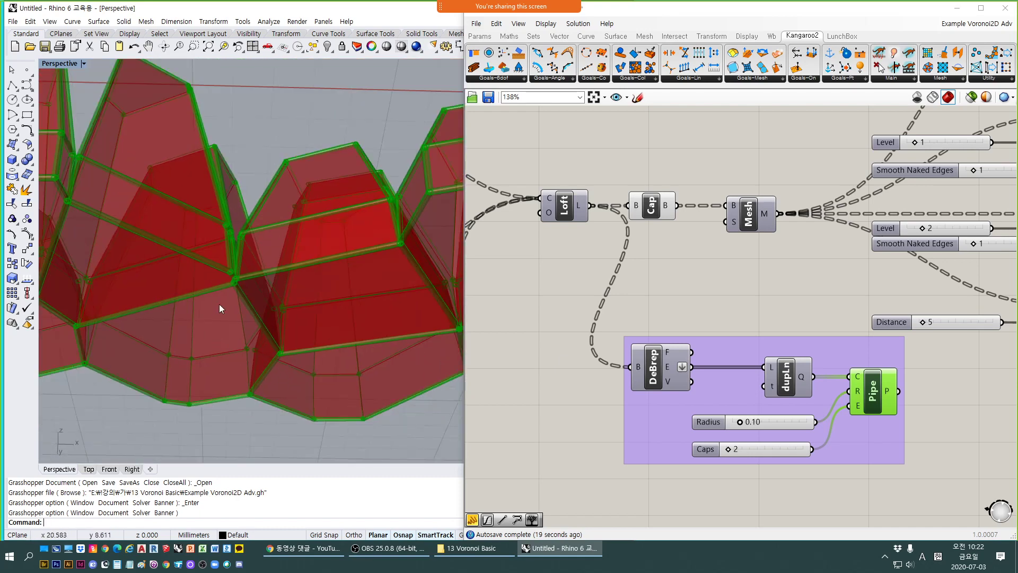
left_click(536, 301)
right_click_drag(537, 301, 588, 269)
right_click_drag(272, 199, 280, 327)
scroll(281, 334, "down", 3)
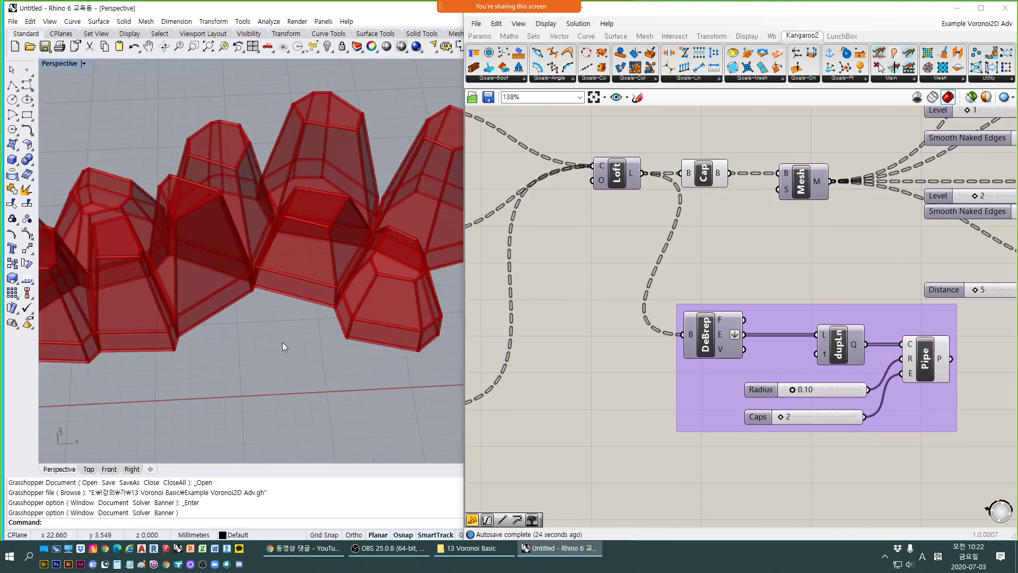
scroll(361, 316, "up", 3)
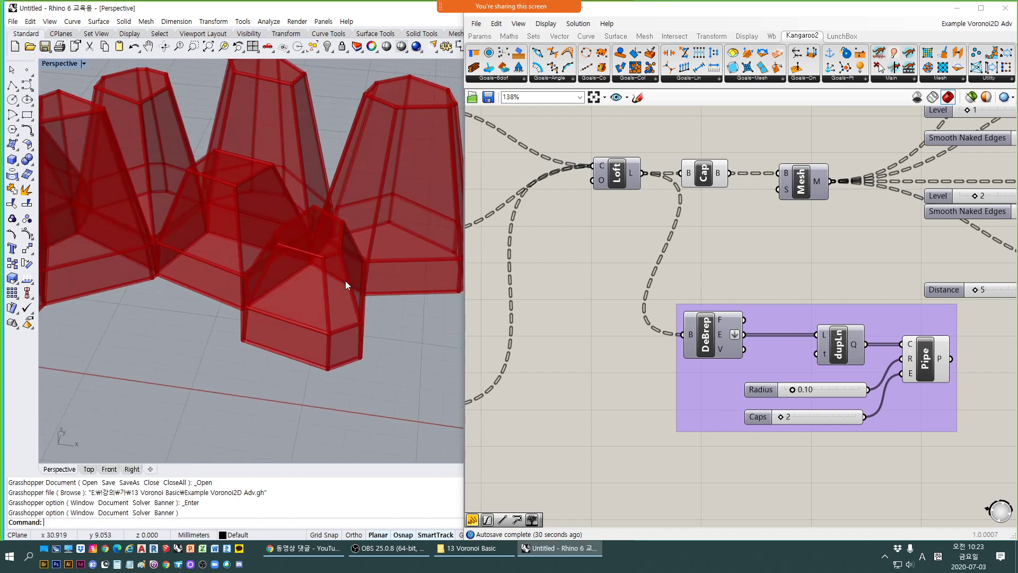
right_click_drag(197, 342, 399, 191)
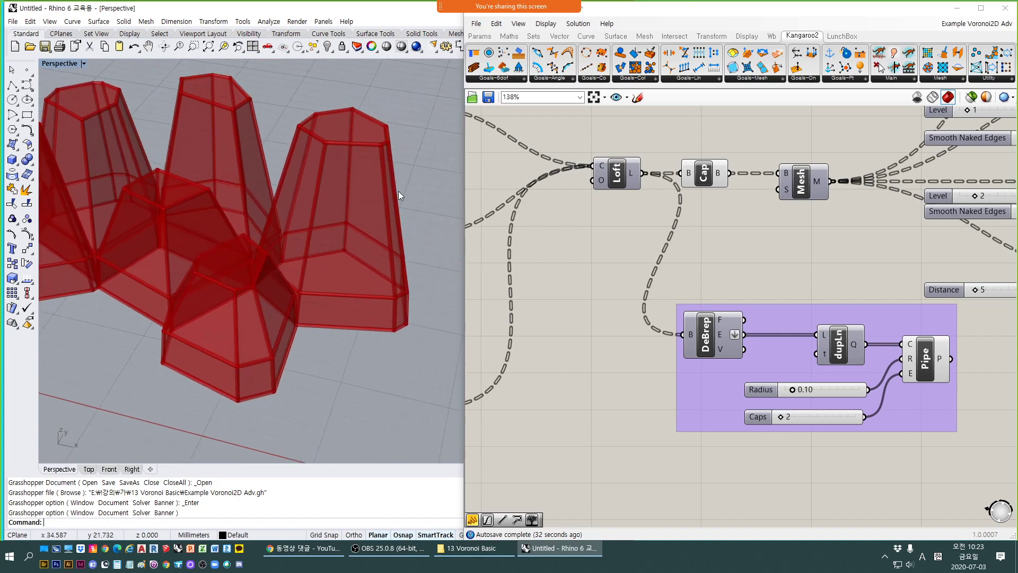
scroll(399, 191, "up", 4)
right_click_drag(373, 241, 190, 244)
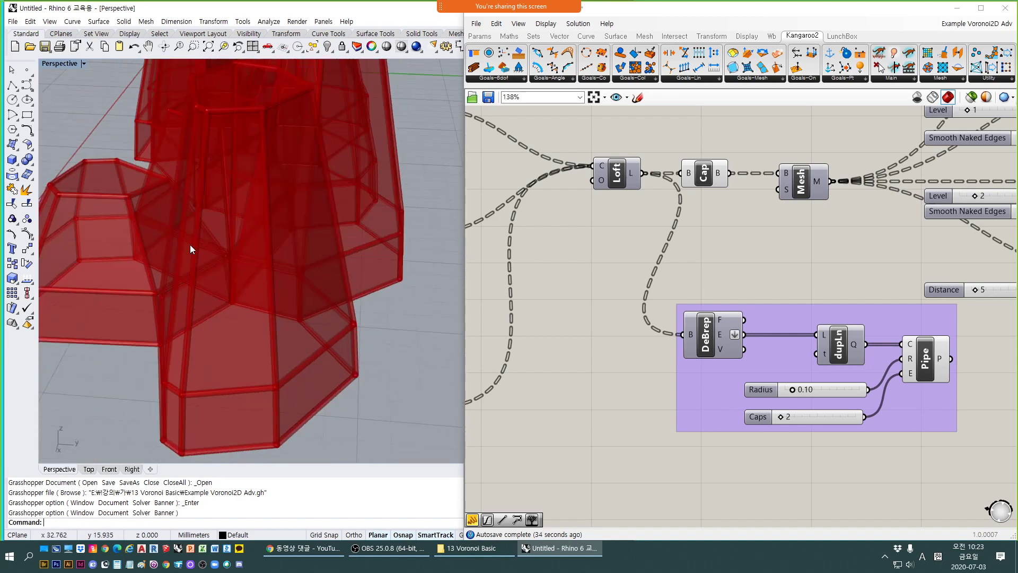
right_click_drag(262, 282, 351, 258)
scroll(284, 249, "down", 4)
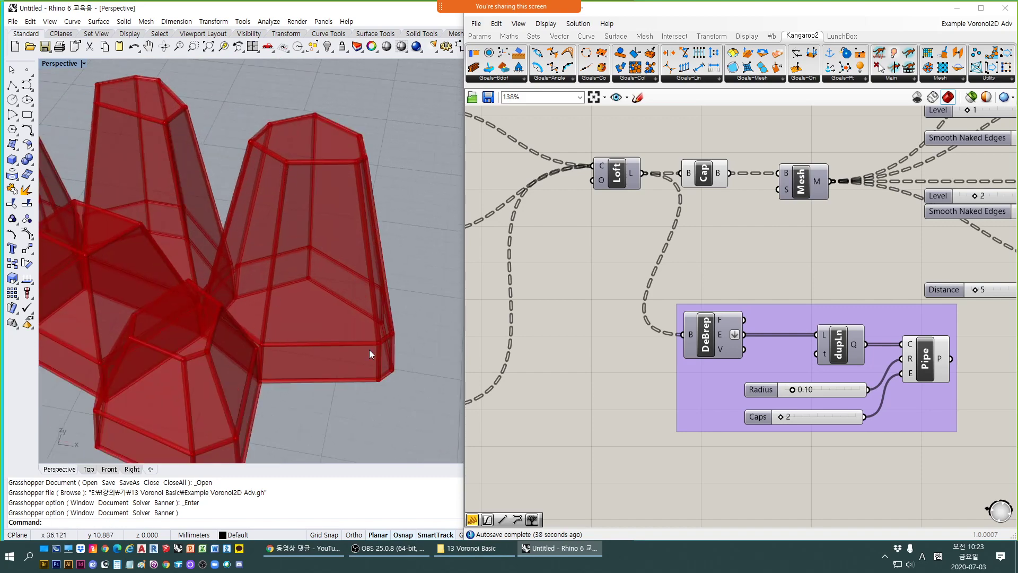
right_click_drag(346, 200, 326, 267)
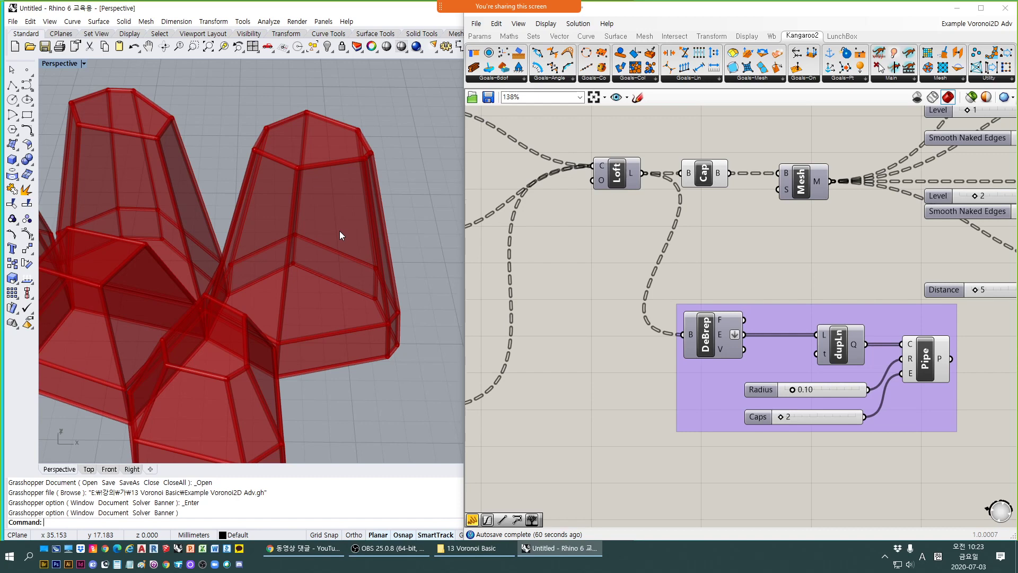
Hide the previews of the Pipe and Cap components and of the first geometry parameter fed by Dispatch.
left_click(925, 364)
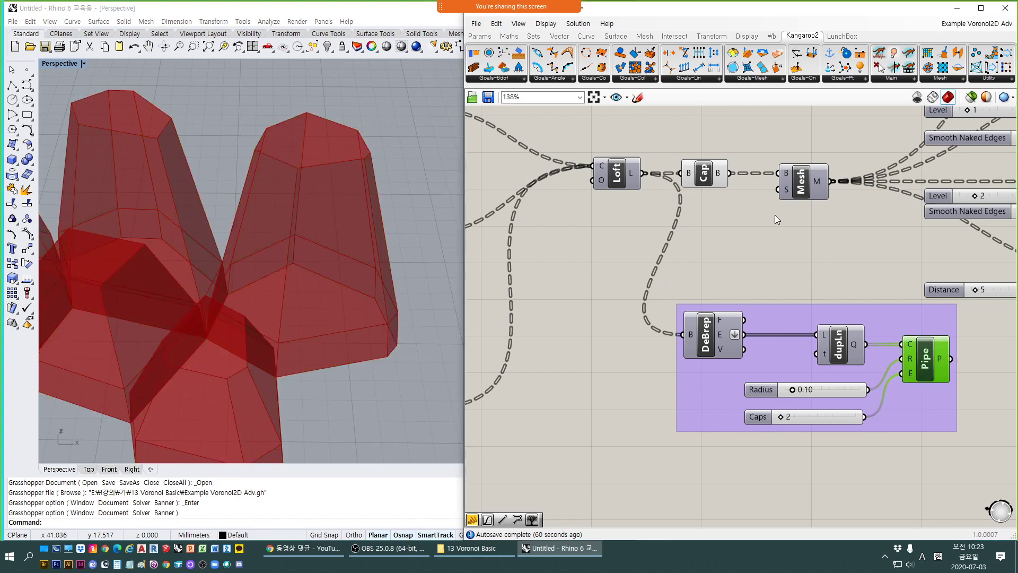
left_click(716, 175)
scroll(817, 249, "down", 5)
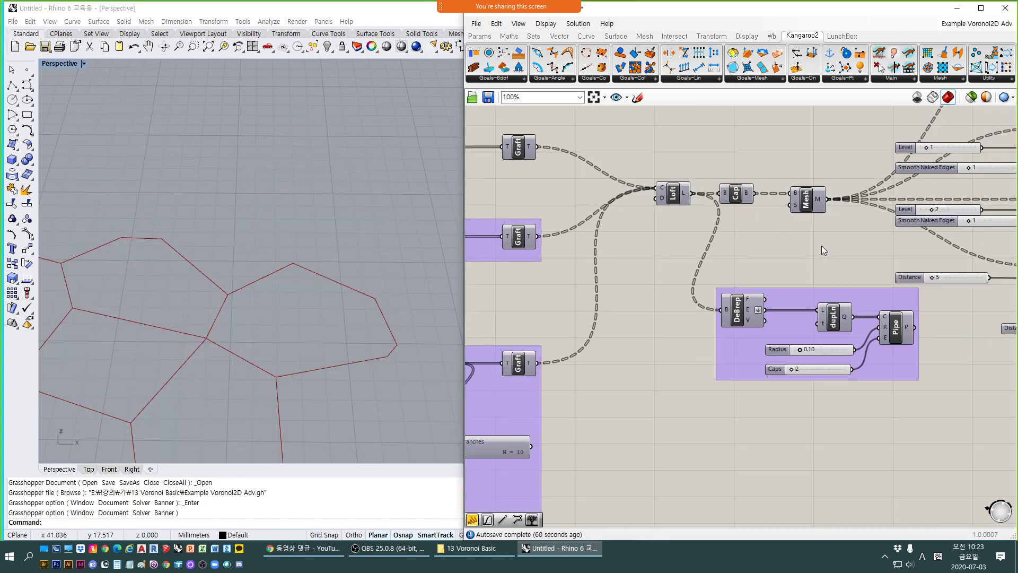
right_click_drag(648, 264, 857, 270)
right_click_drag(606, 271, 693, 271)
scroll(603, 254, "up", 2)
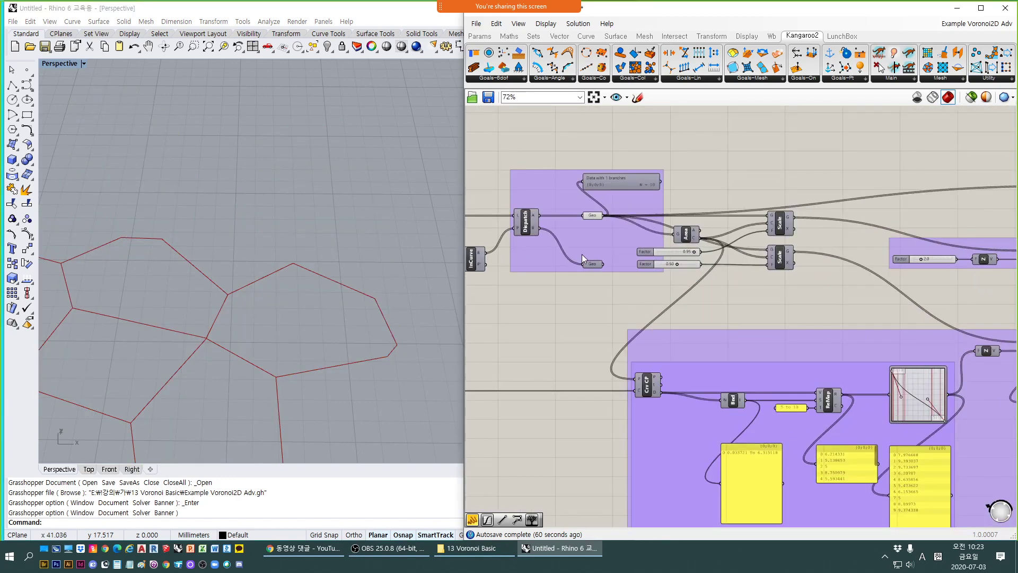
left_click(591, 214)
key("ctrl+q")
Return to the Cap component and turn its preview back on.
right_click_drag(893, 278, 631, 263)
right_click_drag(954, 246, 709, 231)
scroll(768, 193, "up", 1)
scroll(770, 196, "up", 3)
left_click(721, 192)
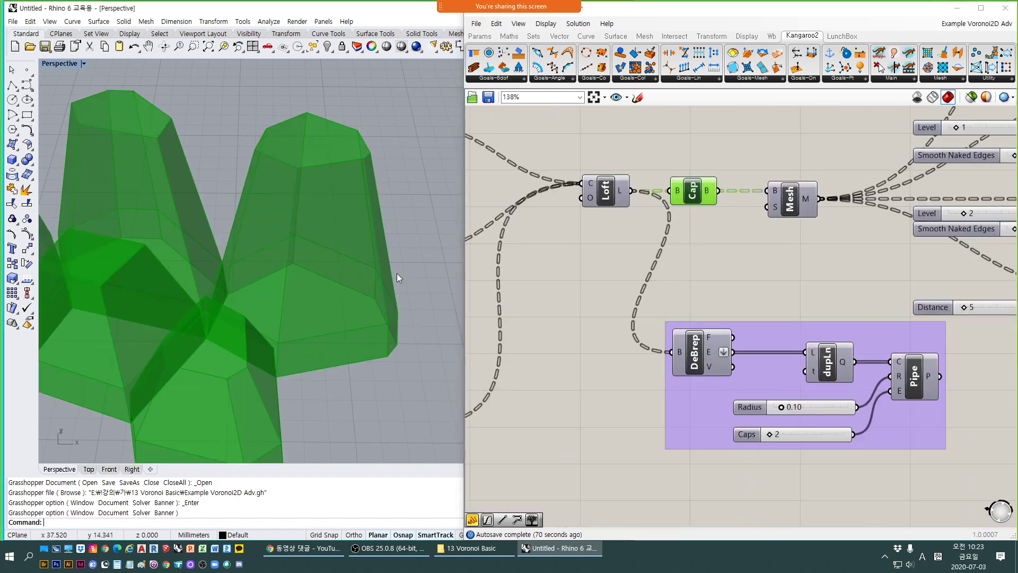
View the capped masses from low and raised viewpoints and bring up the Weaverbird component set.
scroll(345, 333, "down", 5)
right_click_drag(256, 287, 290, 250)
scroll(291, 243, "up", 4)
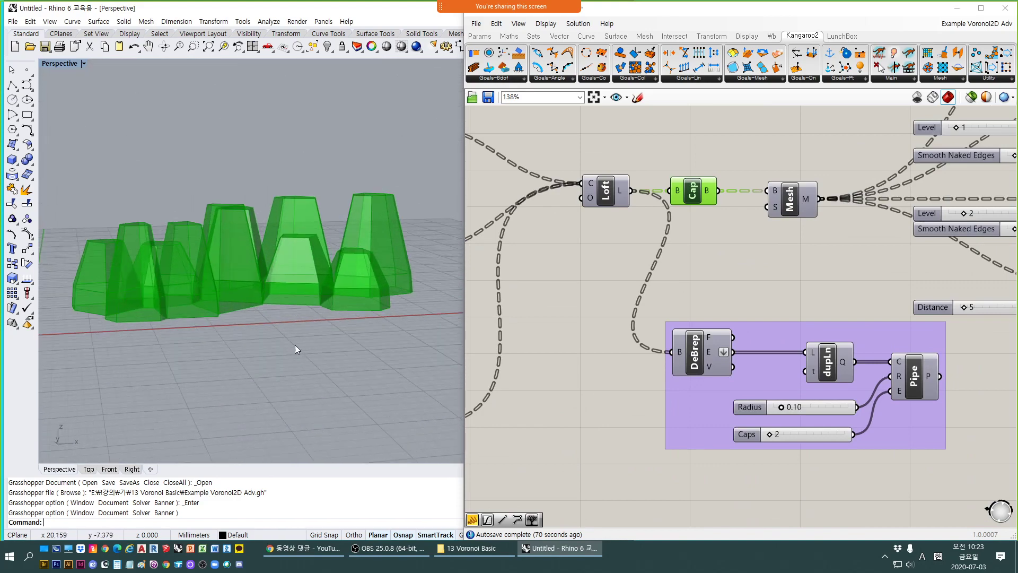
left_click(660, 295)
right_click_drag(220, 357, 234, 397)
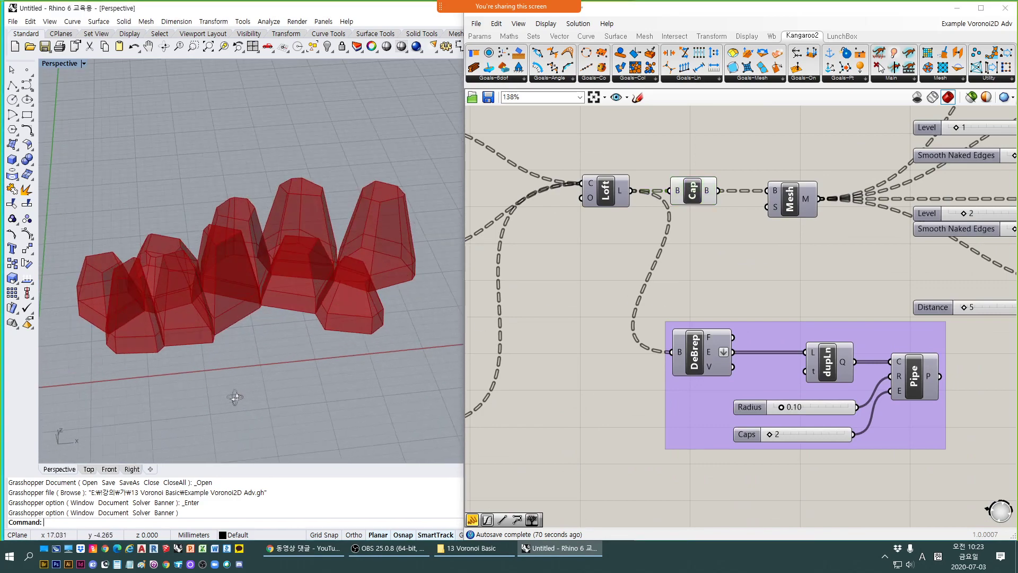
left_click(771, 38)
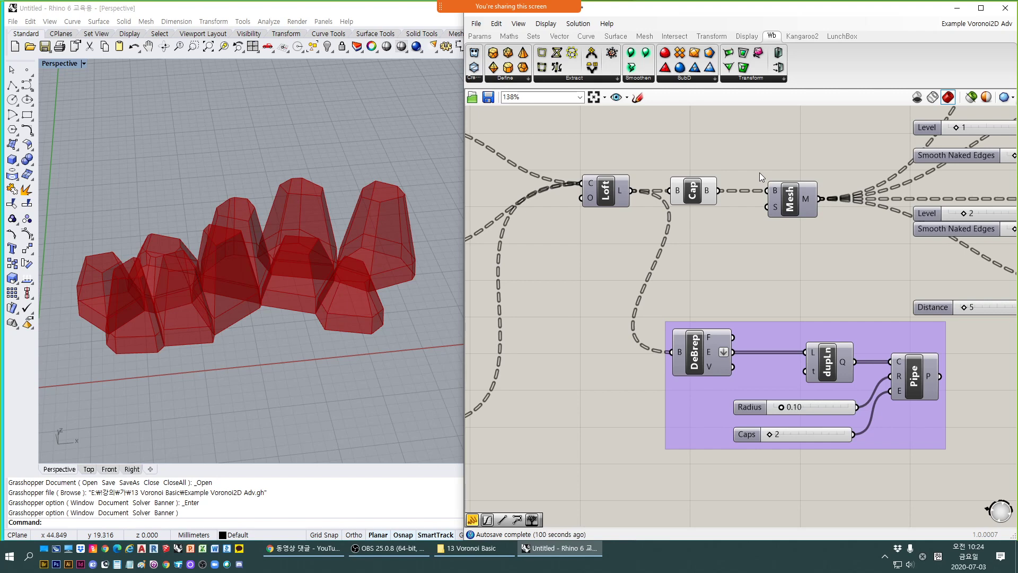
right_click_drag(285, 383, 254, 328)
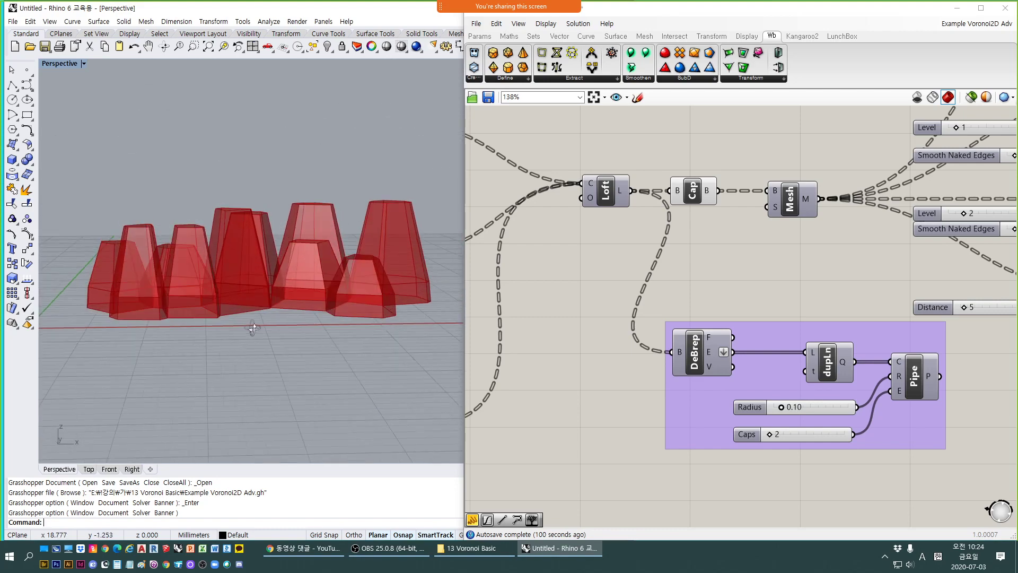
Lower the start point and first control handle of the Bezier curve in the Graph Mapper that sets the mass heights.
right_click_drag(567, 348, 750, 231)
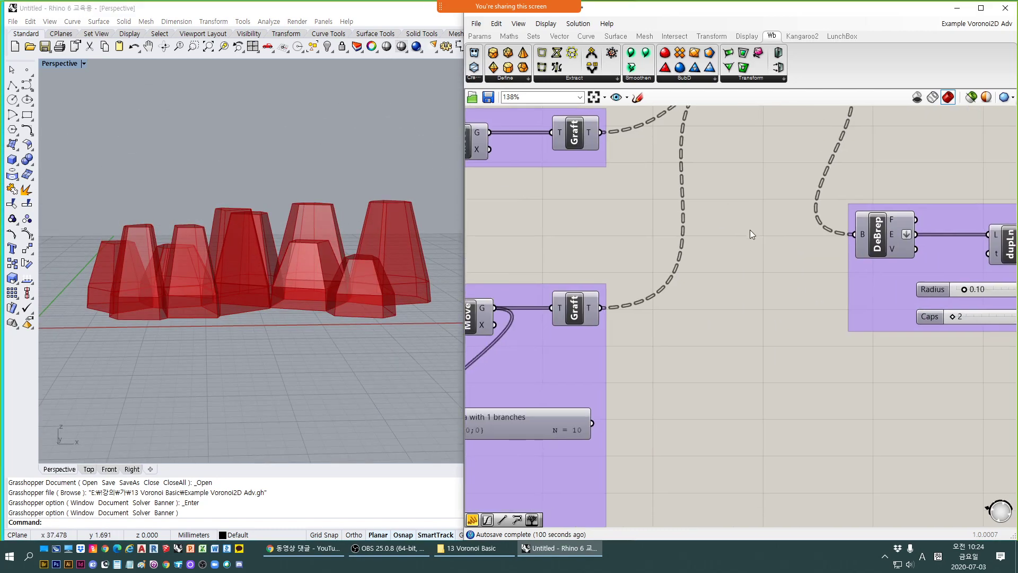
scroll(749, 231, "down", 2)
right_click_drag(698, 307, 933, 205)
scroll(793, 272, "down", 1)
scroll(644, 266, "up", 3)
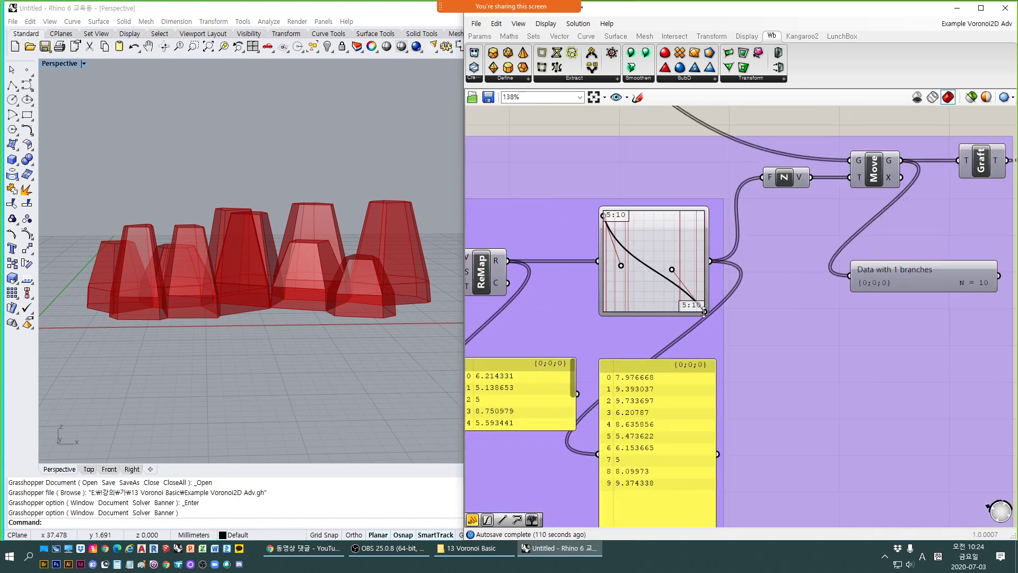
mouse_move(704, 311)
left_click(601, 217)
left_click_drag(609, 222, 608, 235)
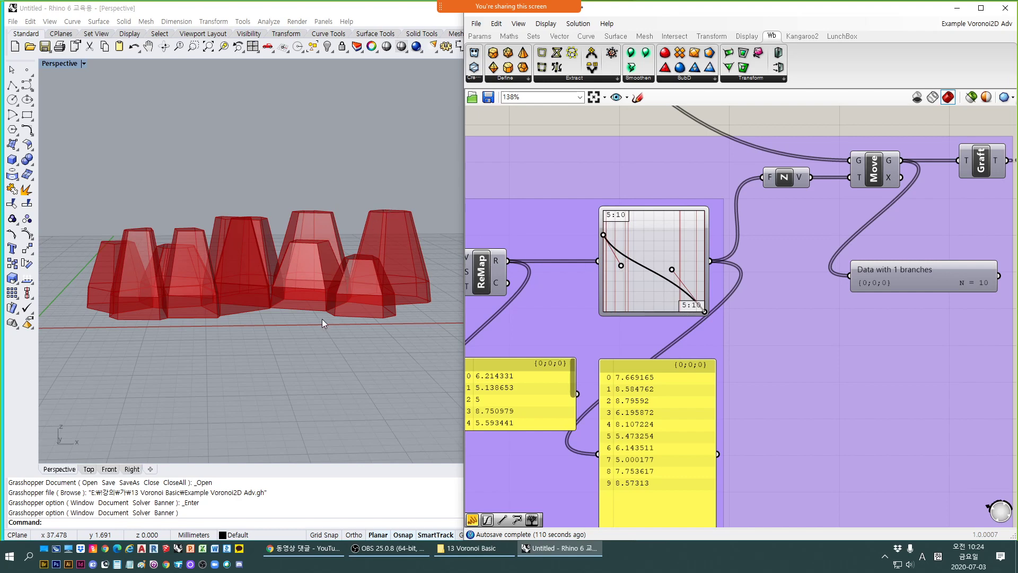
right_click_drag(241, 301, 386, 318)
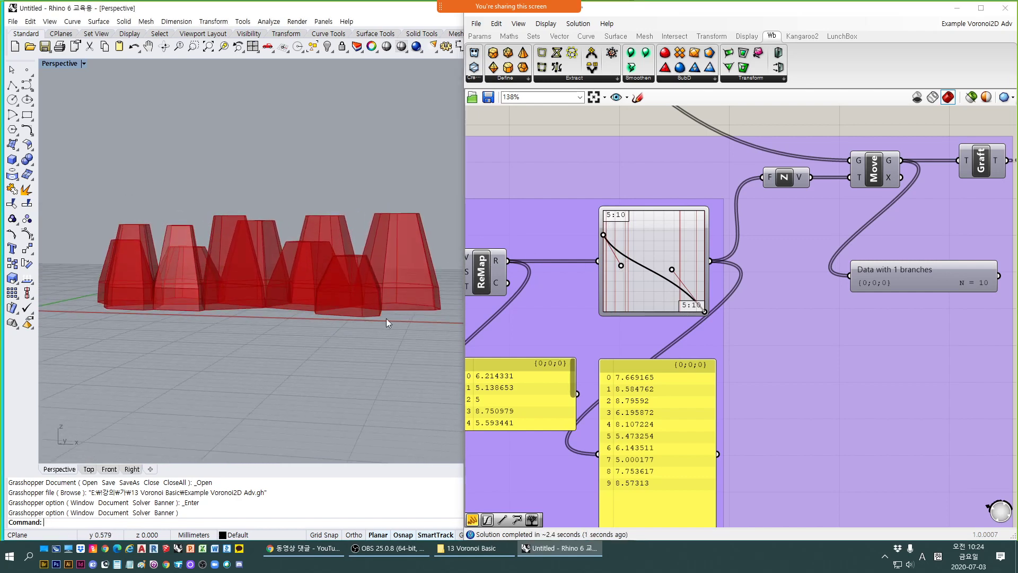
left_click(620, 266)
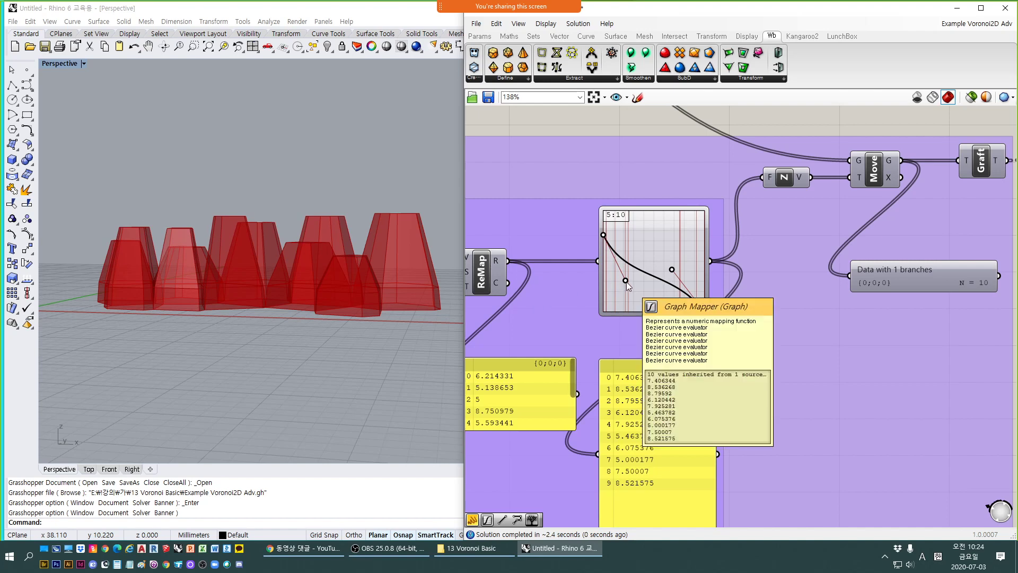
right_click_drag(291, 334, 294, 365)
Select the Mesh component after Cap, locate Mesh Brep in the component set, and search the components for "mesh".
scroll(784, 287, "down", 4)
scroll(832, 276, "up", 5)
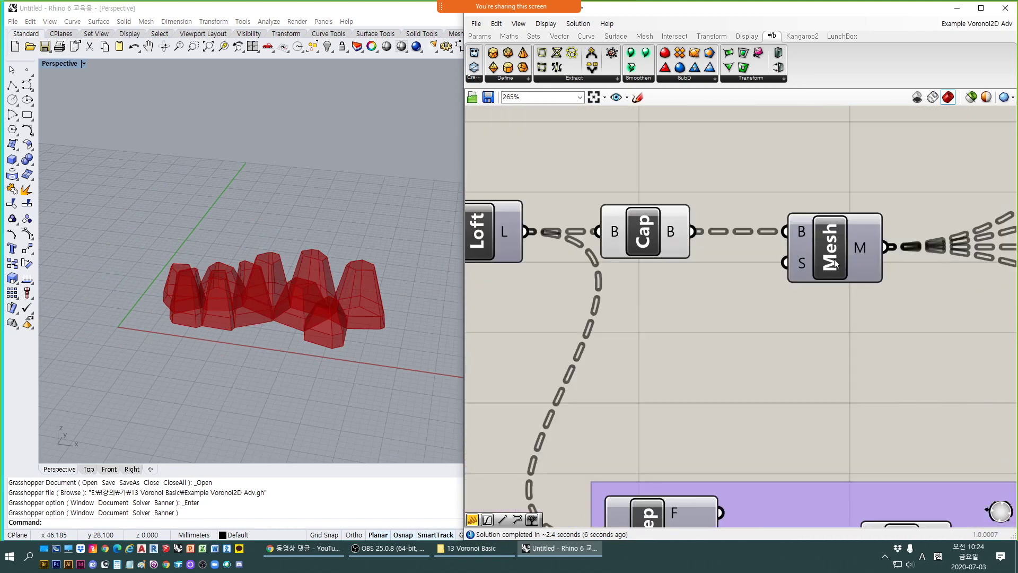
left_click(838, 266)
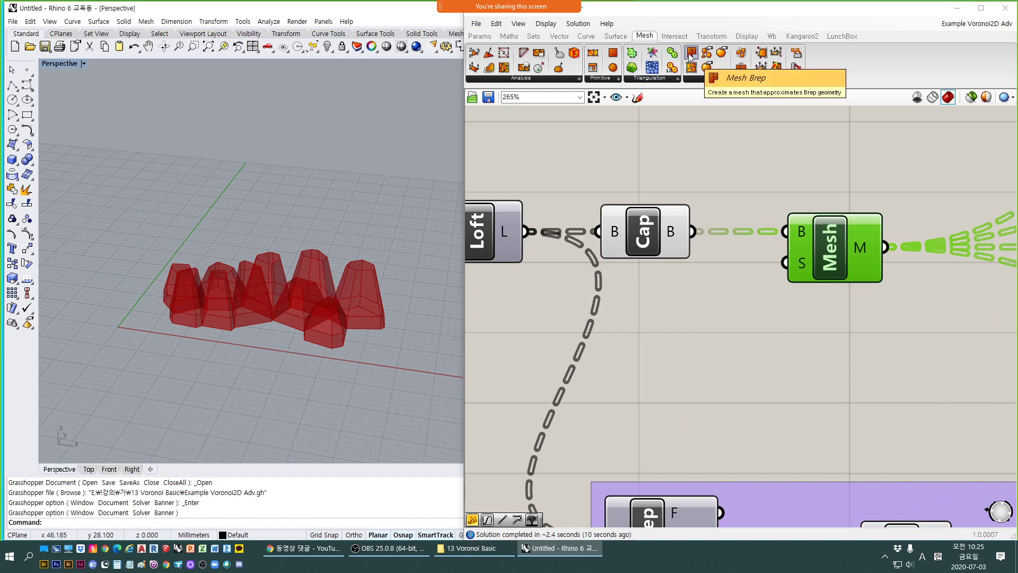
double_click(756, 157)
type("mesh")
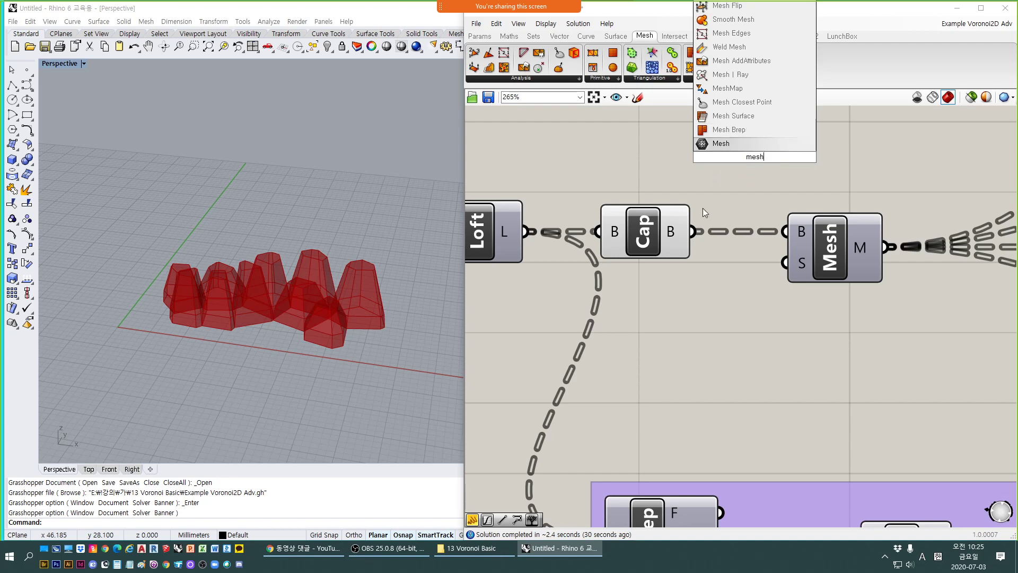
Hide the Cap component's preview and show the preview of the Mesh component instead.
left_click(658, 234)
left_click(810, 271)
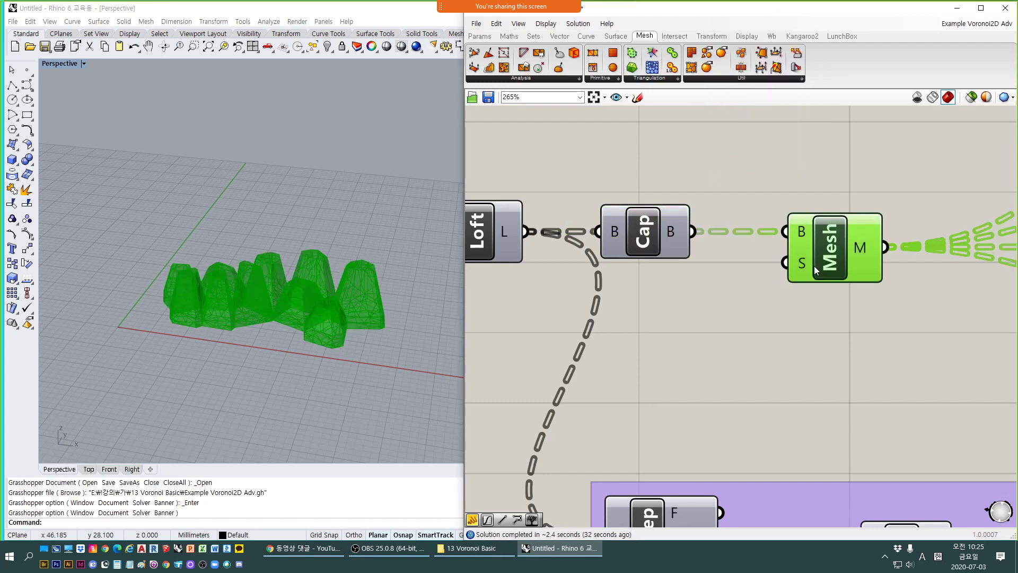
left_click(253, 361)
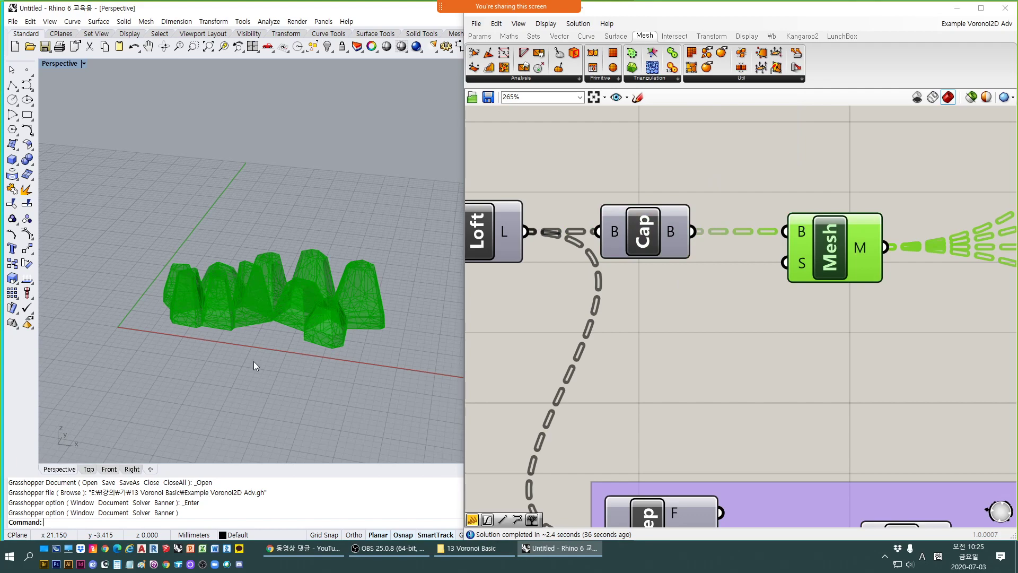
scroll(311, 342, "up", 5)
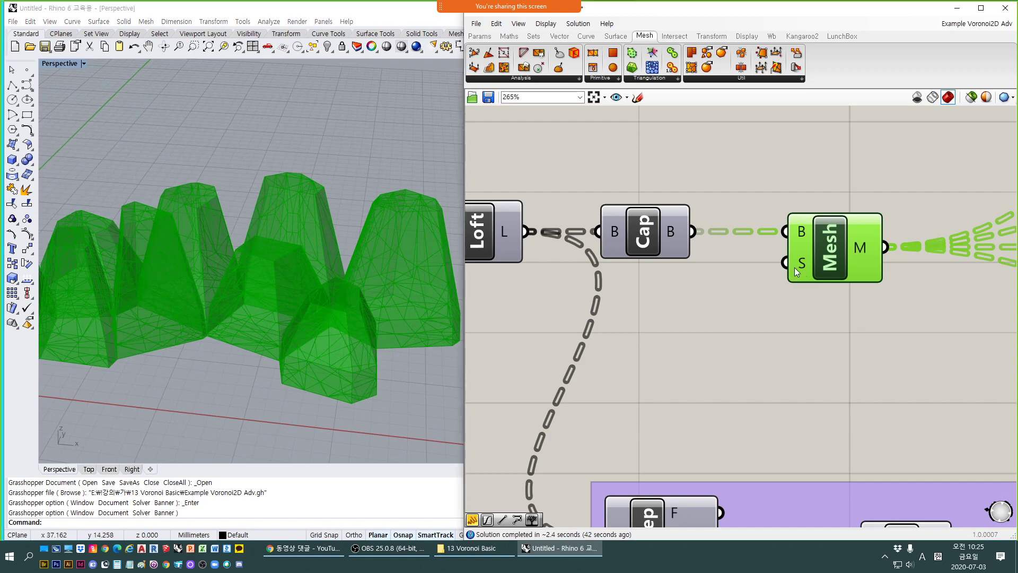
Examine the triangulation on the sides and tops of the meshed masses up close.
mouse_move(806, 269)
scroll(193, 353, "up", 2)
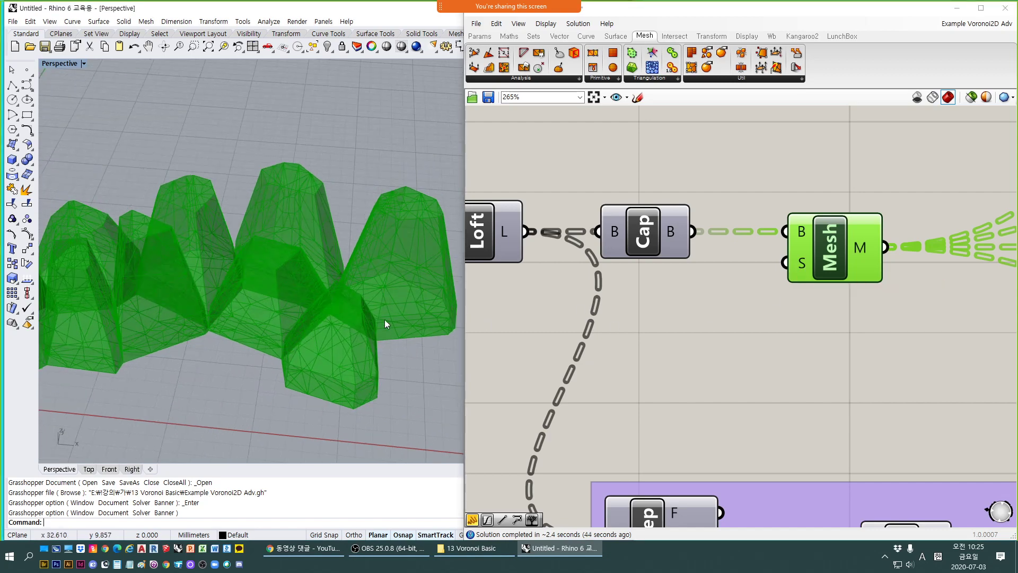
scroll(387, 325, "up", 2)
right_click_drag(252, 279, 300, 352)
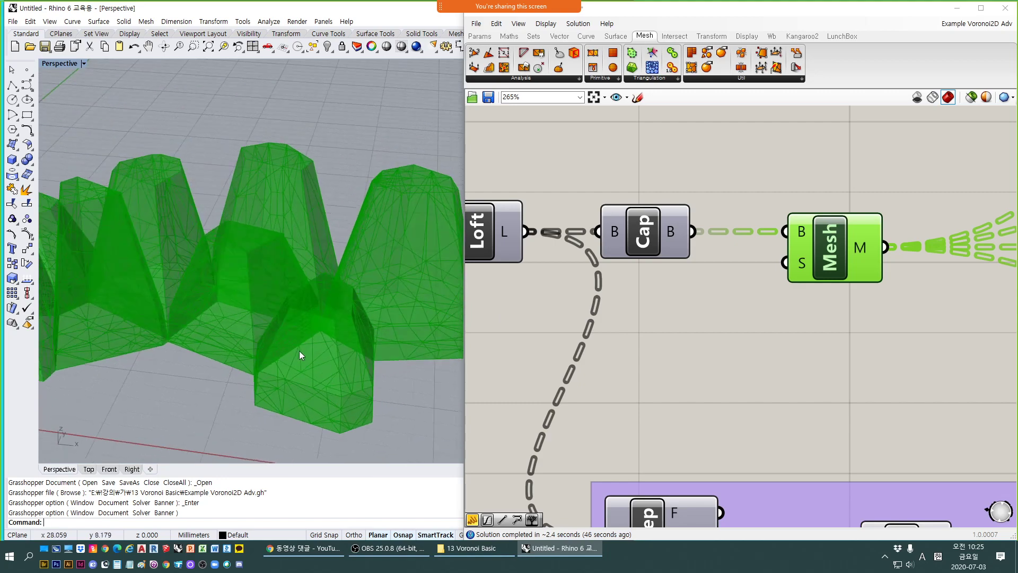
left_click(741, 402)
scroll(323, 222, "up", 4)
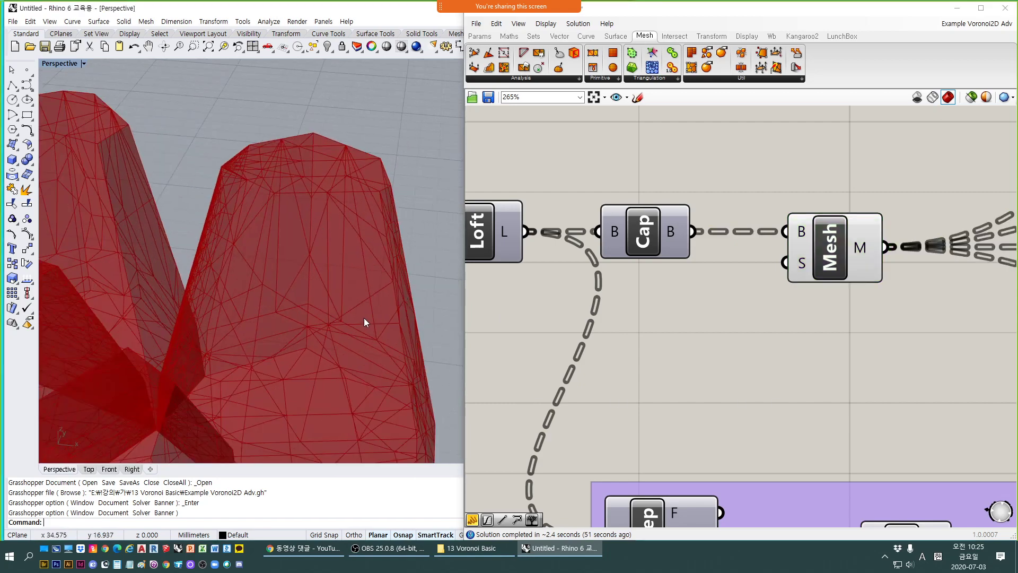
scroll(357, 329, "down", 3)
right_click_drag(355, 327, 327, 284)
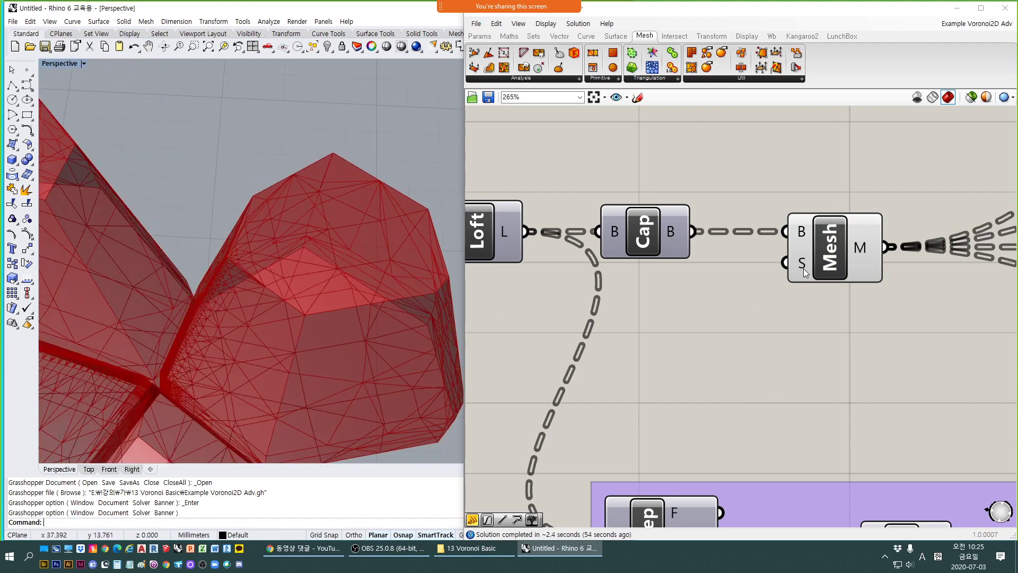
Review the mesh options of the Mesh component's Settings input and close them without making changes.
mouse_move(802, 270)
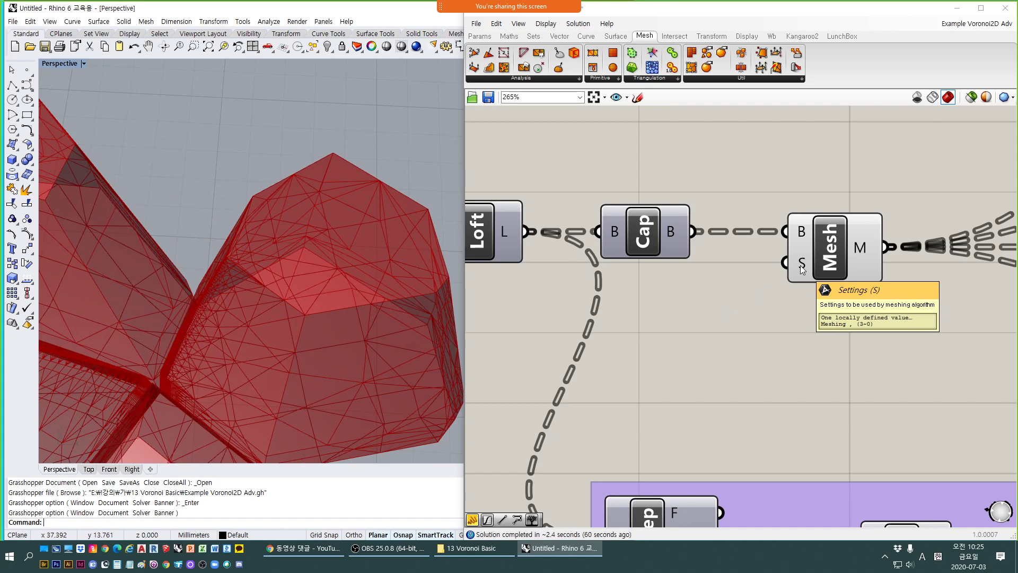
right_click(802, 270)
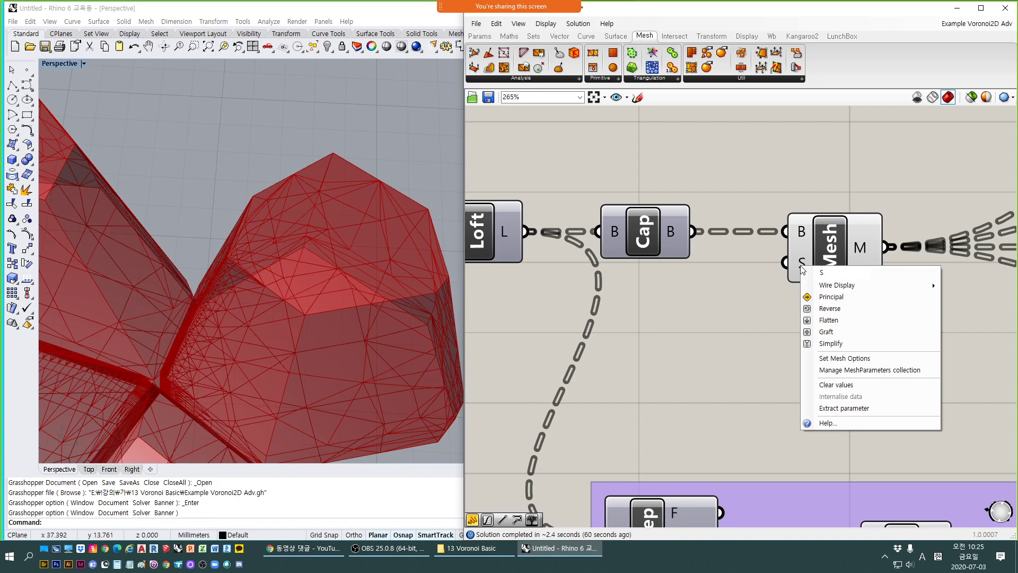
left_click(826, 361)
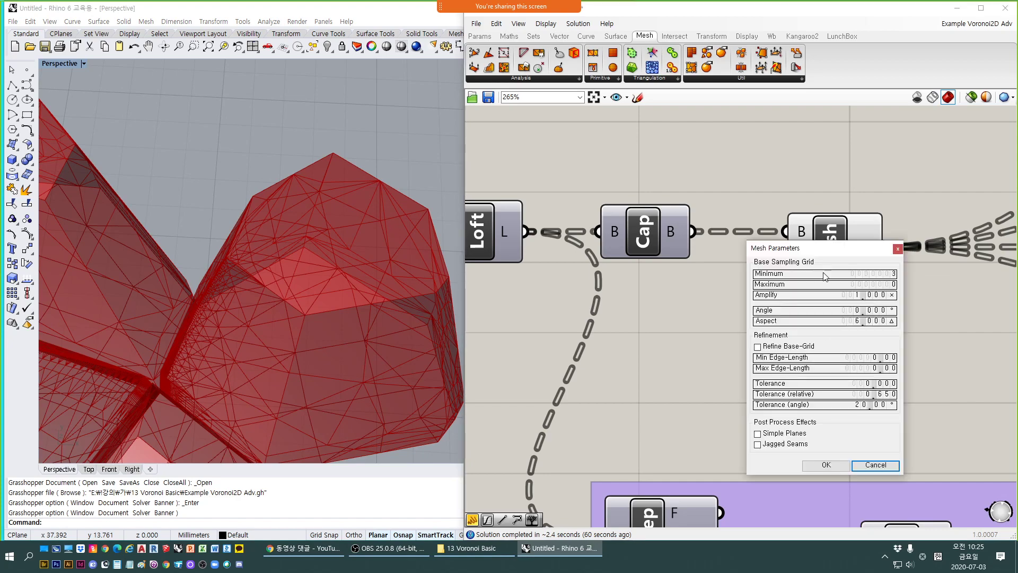
left_click_drag(825, 254, 701, 194)
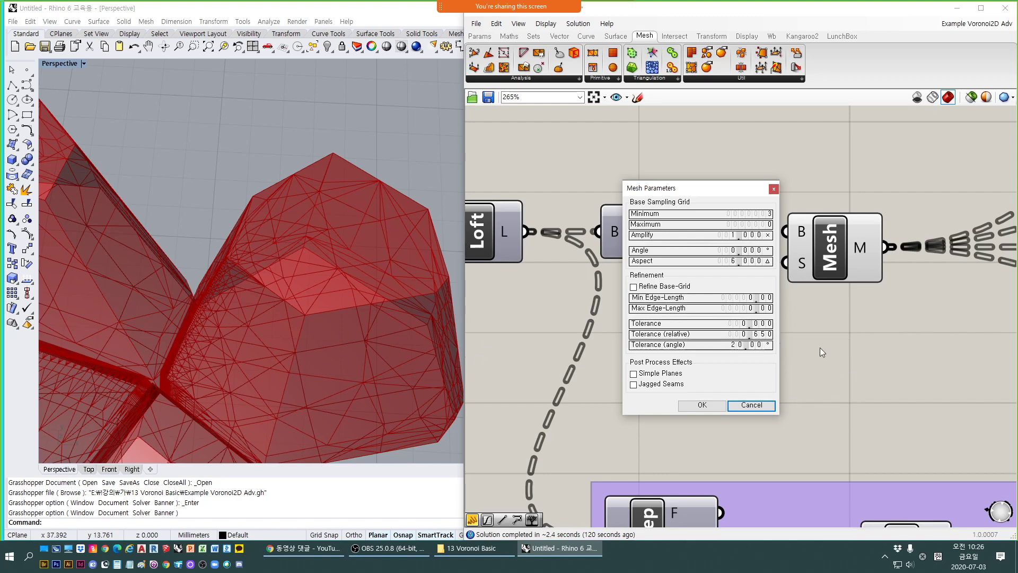
left_click(194, 339)
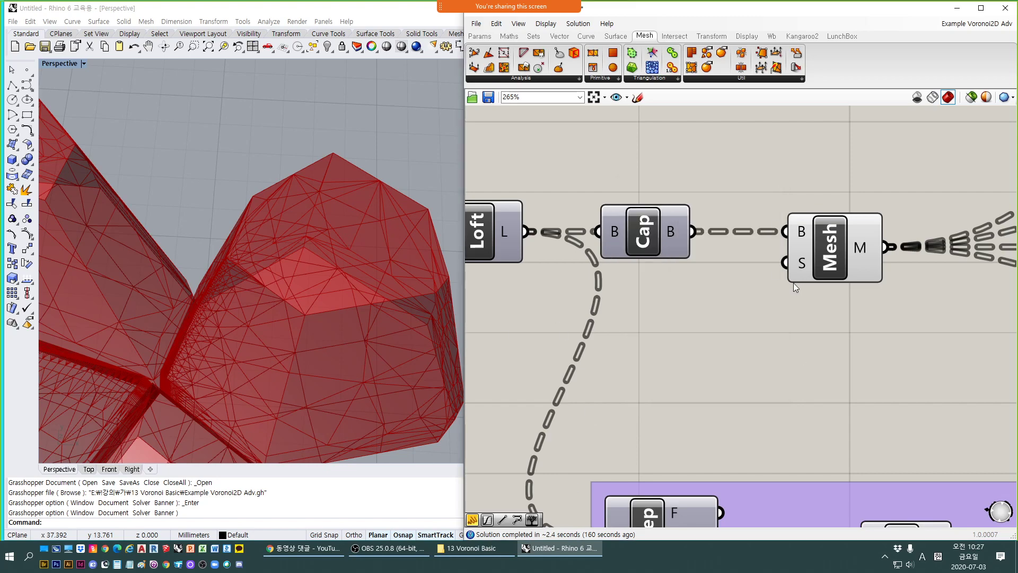
left_click(774, 188)
Follow the Mesh component's output to wbEdges and locate Weaverbird's Mesh Edges in the component set.
scroll(800, 261, "down", 3)
scroll(784, 273, "up", 1)
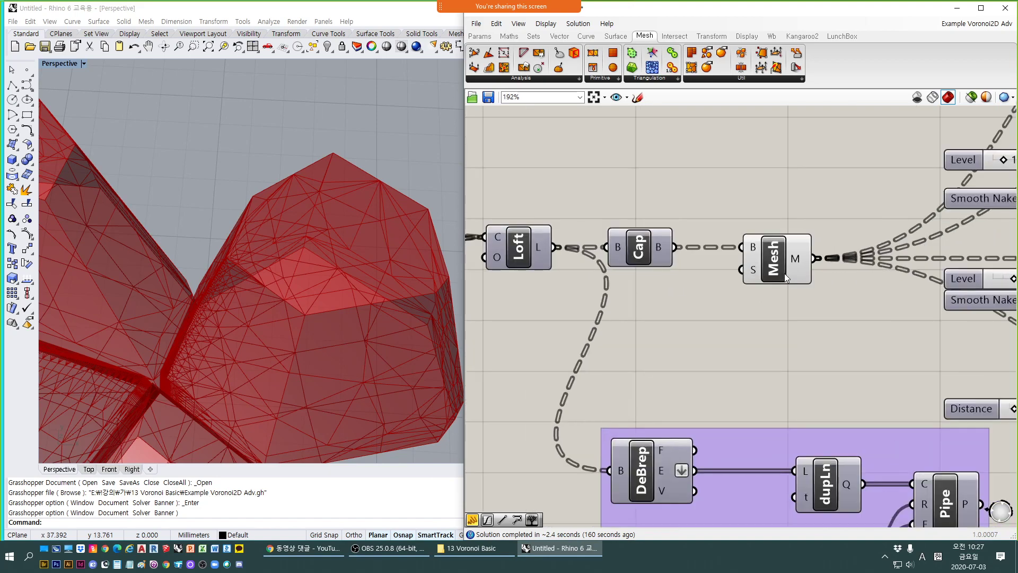
right_click_drag(780, 299, 697, 337)
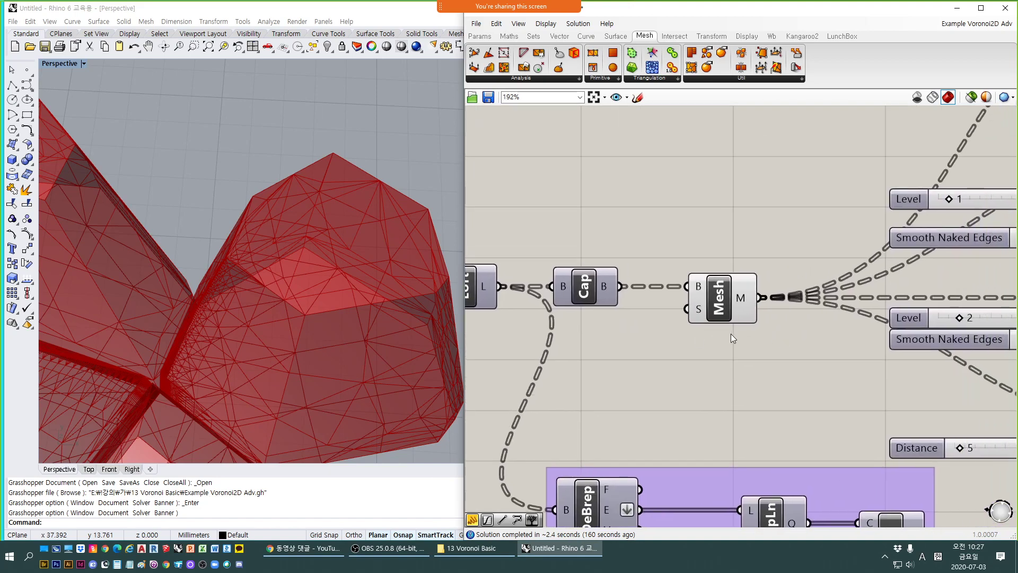
scroll(731, 333, "down", 3)
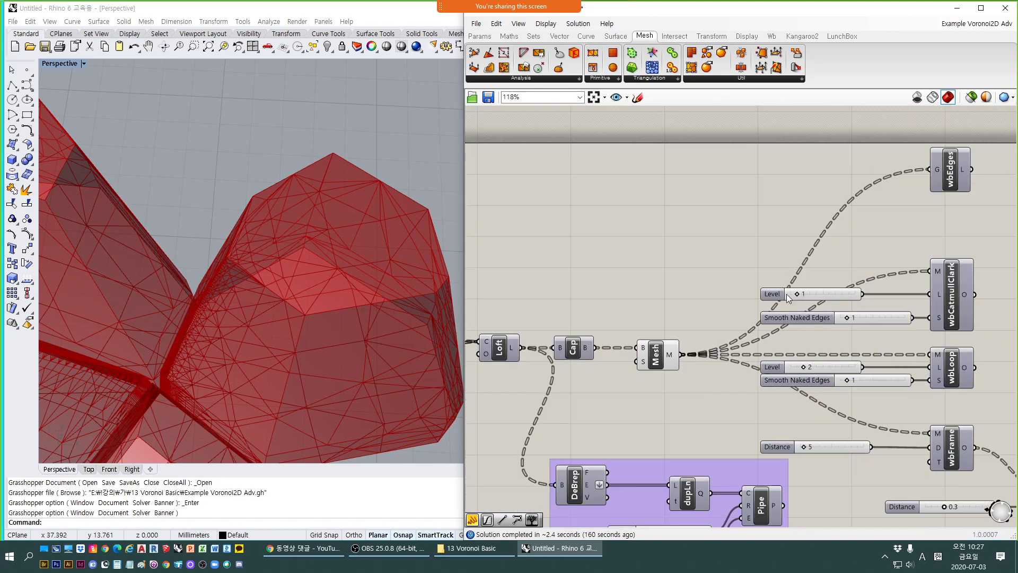
scroll(713, 303, "up", 2)
left_click(641, 373)
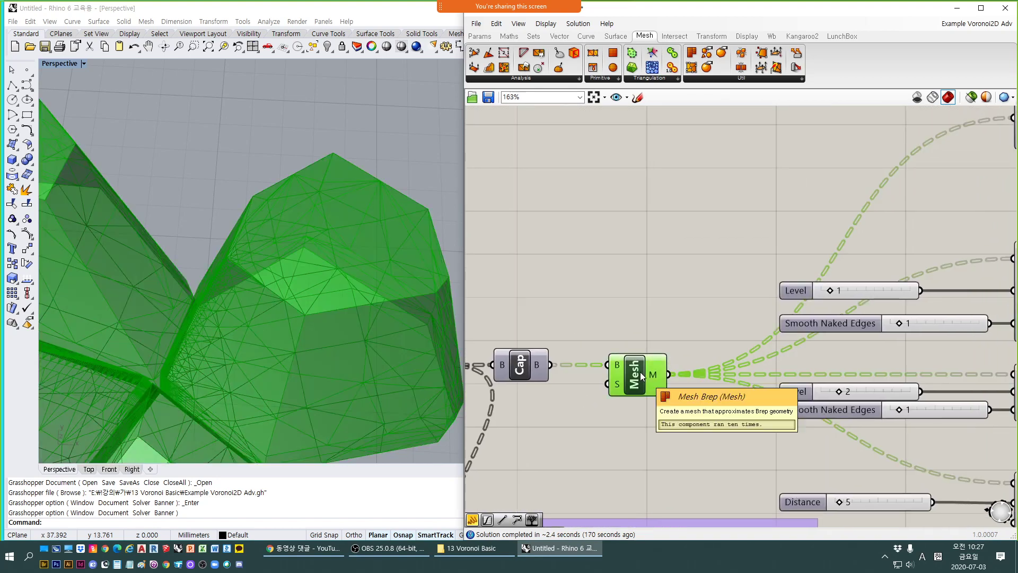
scroll(641, 313, "down", 2)
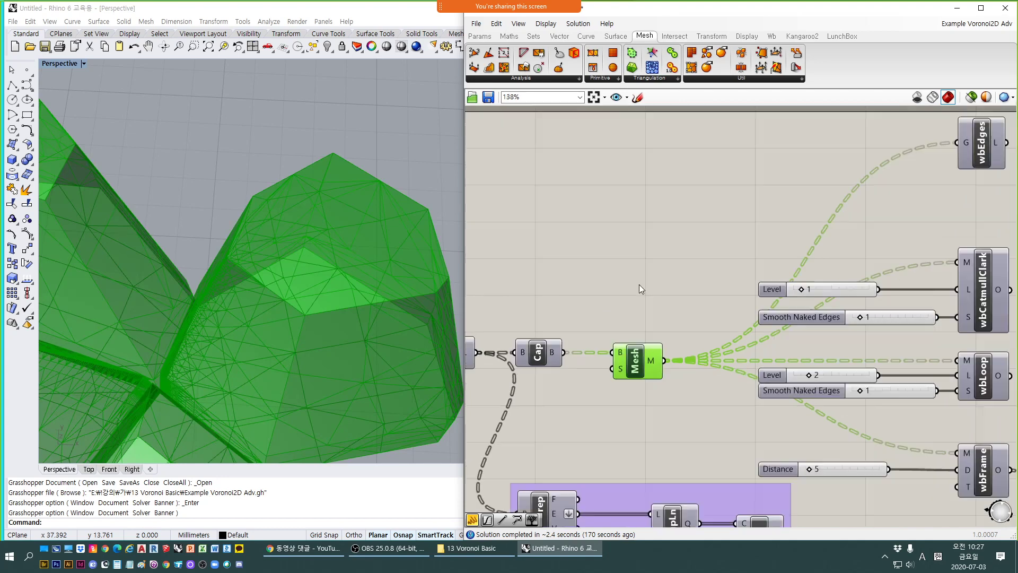
left_click(889, 192)
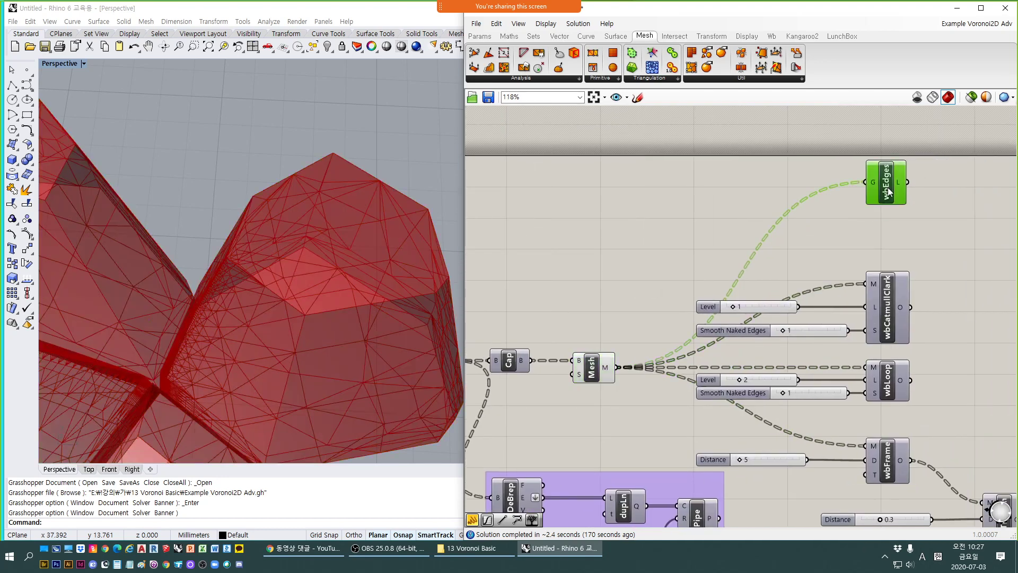
left_click(889, 192, "ctrl+alt")
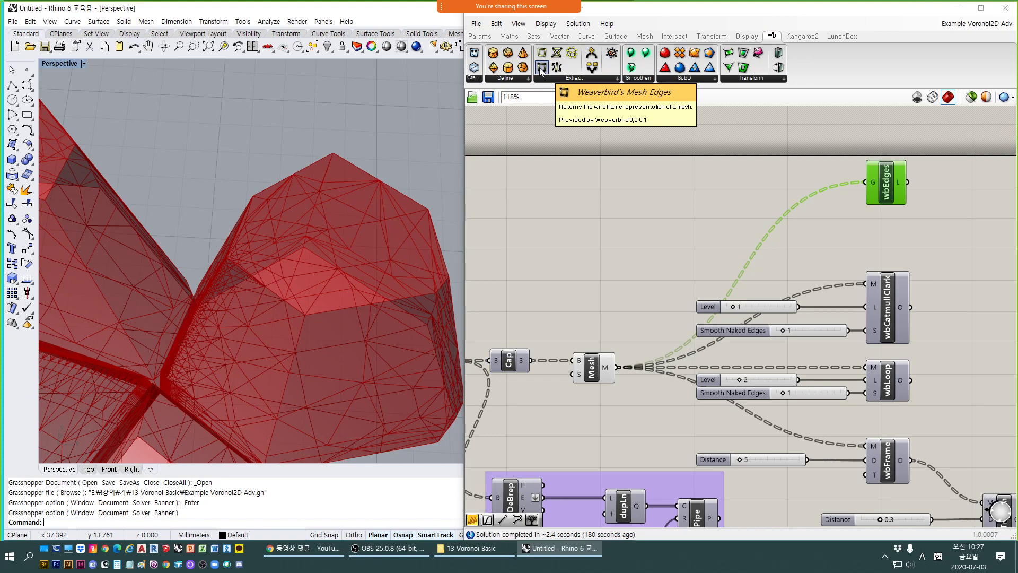
Hide the Mesh component's preview and show the preview of wbEdges instead.
left_click(594, 378)
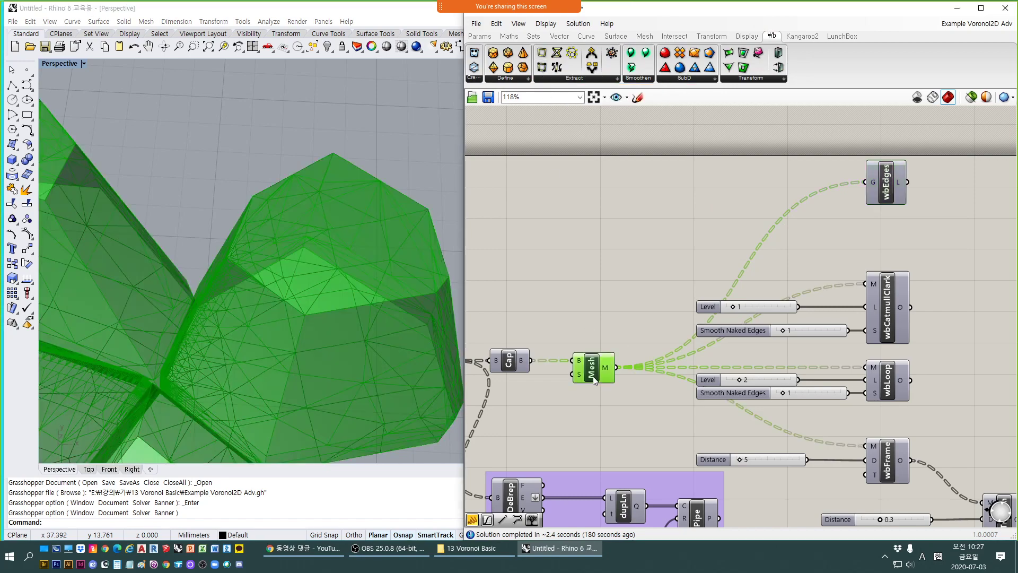
left_click(887, 179)
Examine the wbEdges wireframe of the masses up close and as a whole from several angles.
right_click_drag(324, 408, 319, 310)
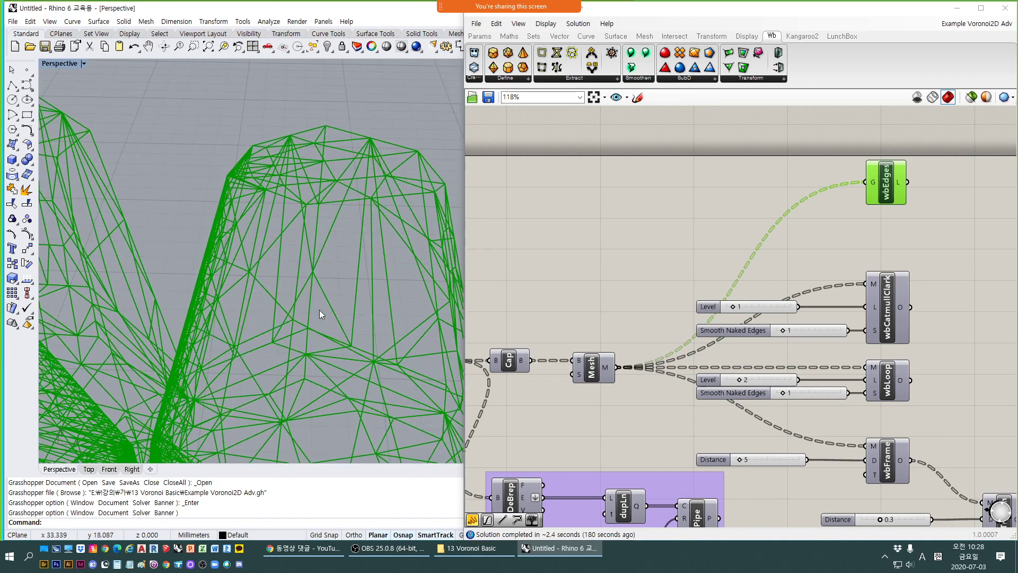
scroll(287, 216, "down", 3)
scroll(295, 239, "up", 4)
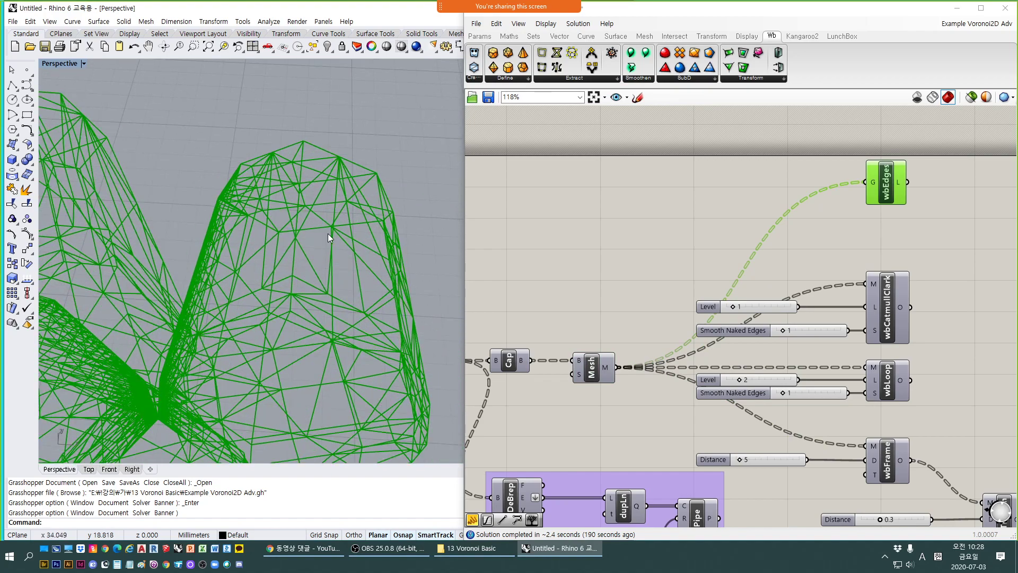
scroll(306, 241, "up", 5)
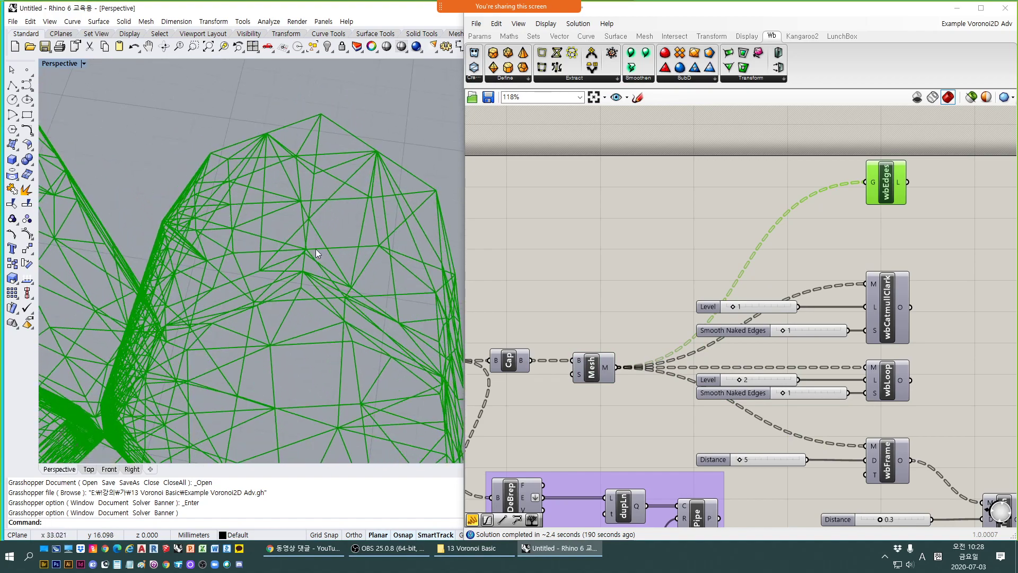
scroll(298, 284, "down", 4)
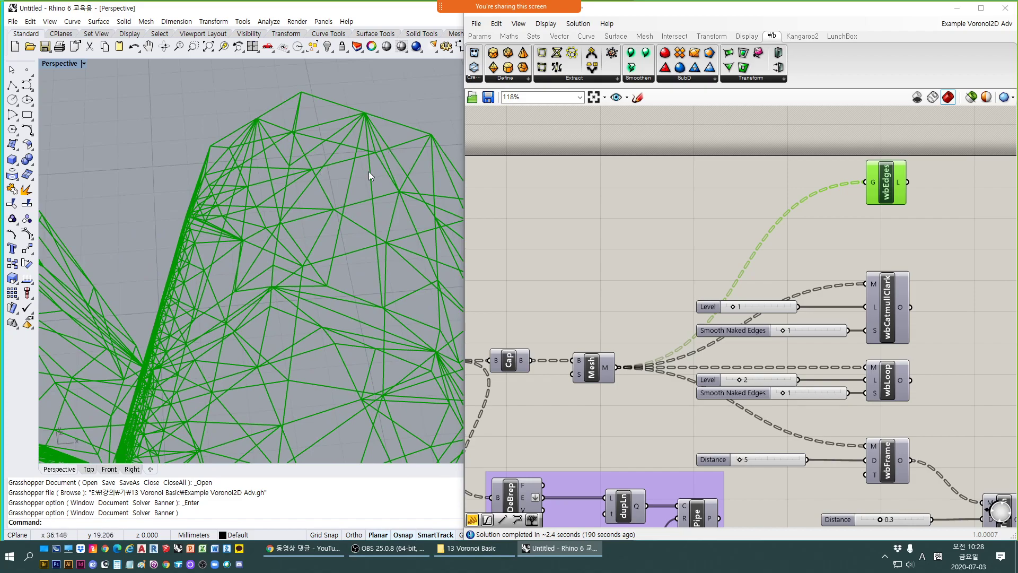
scroll(345, 188, "down", 2)
right_click_drag(322, 206, 300, 172)
scroll(300, 170, "down", 3)
right_click_drag(313, 276, 330, 320)
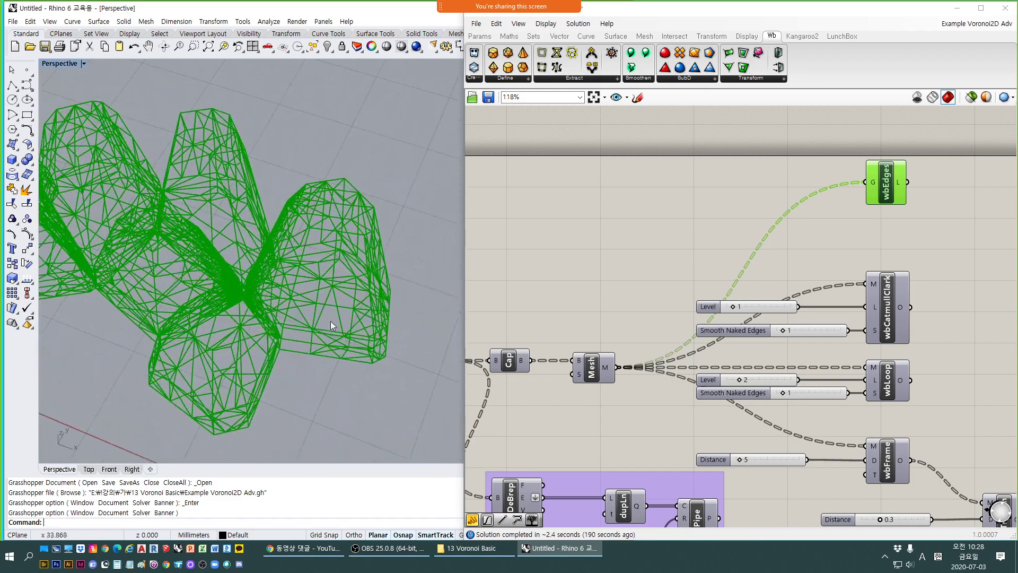
right_click_drag(349, 263, 334, 283)
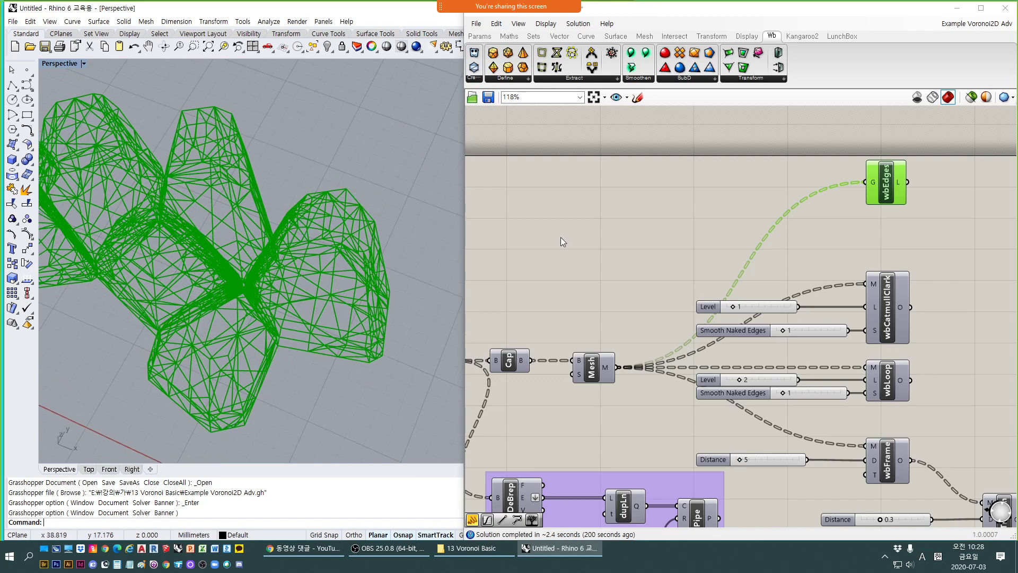
Connect a new panel to the Lines output of wbEdges and enlarge it to read the list of edge lines.
scroll(889, 190, "up", 3)
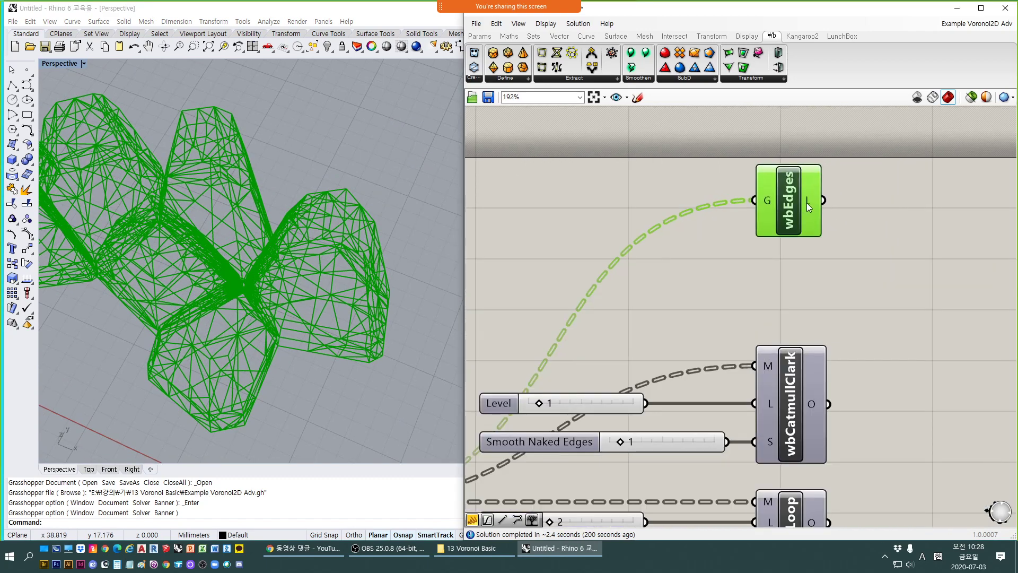
mouse_move(807, 203)
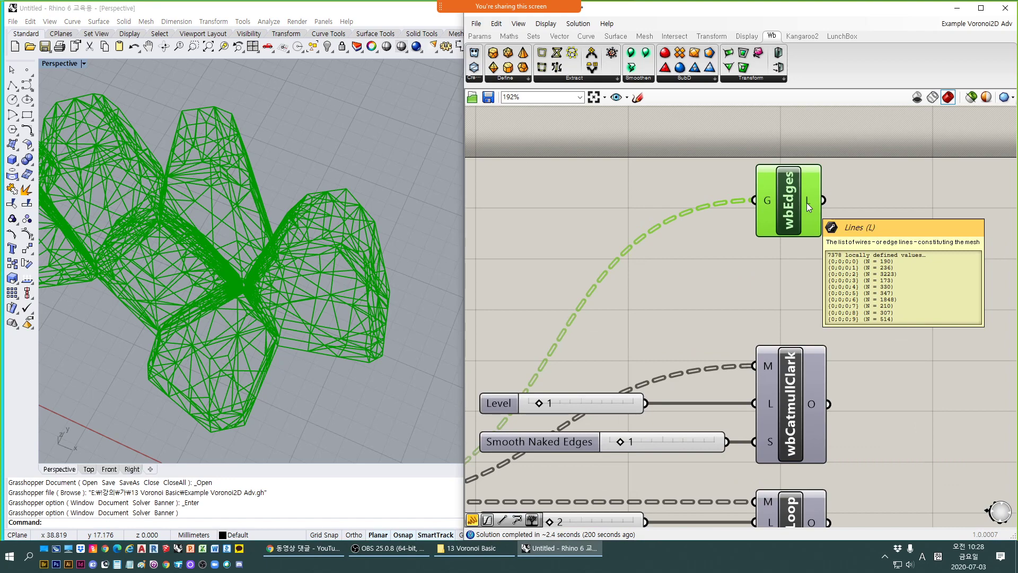
double_click(930, 231)
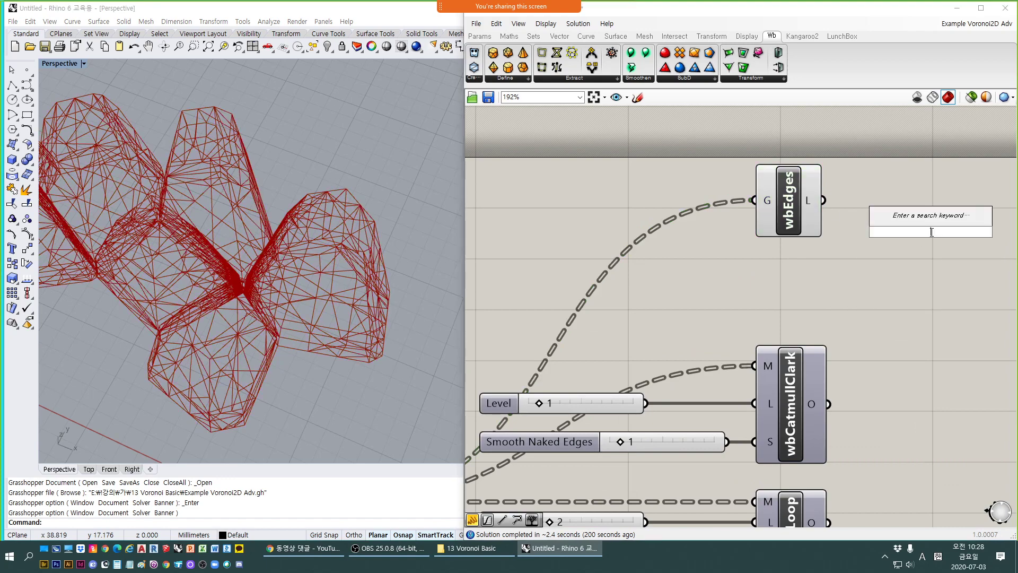
key("Return")
left_click_drag(823, 200, 847, 231)
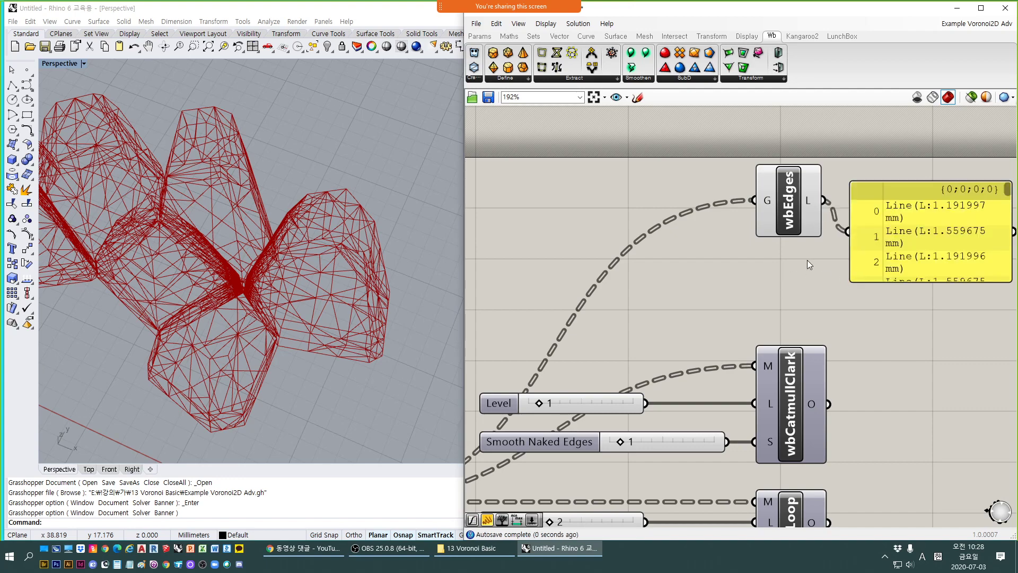
right_click_drag(838, 238, 733, 269)
scroll(777, 238, "down", 2)
left_click_drag(816, 217, 817, 107)
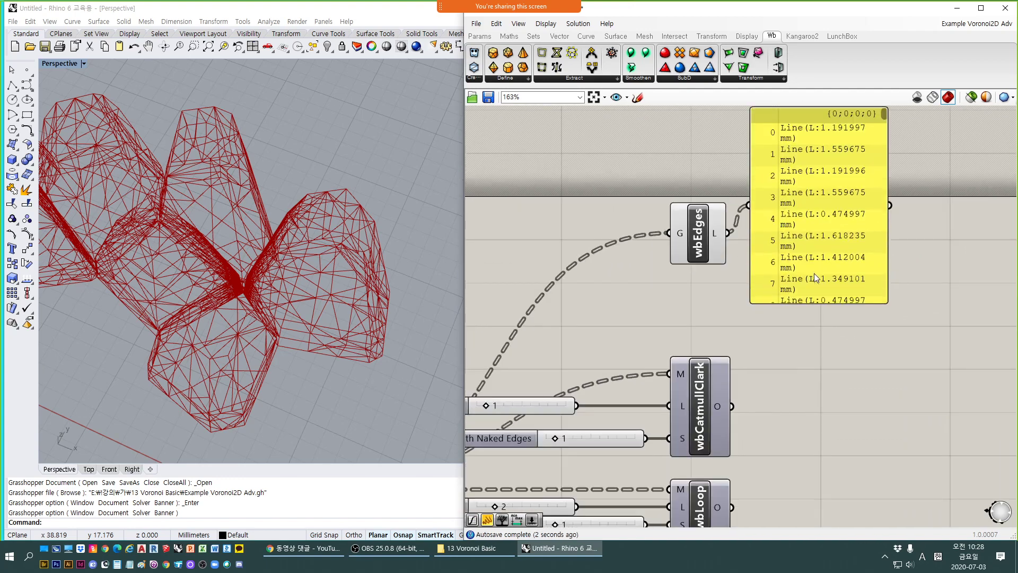
left_click_drag(885, 239, 920, 240)
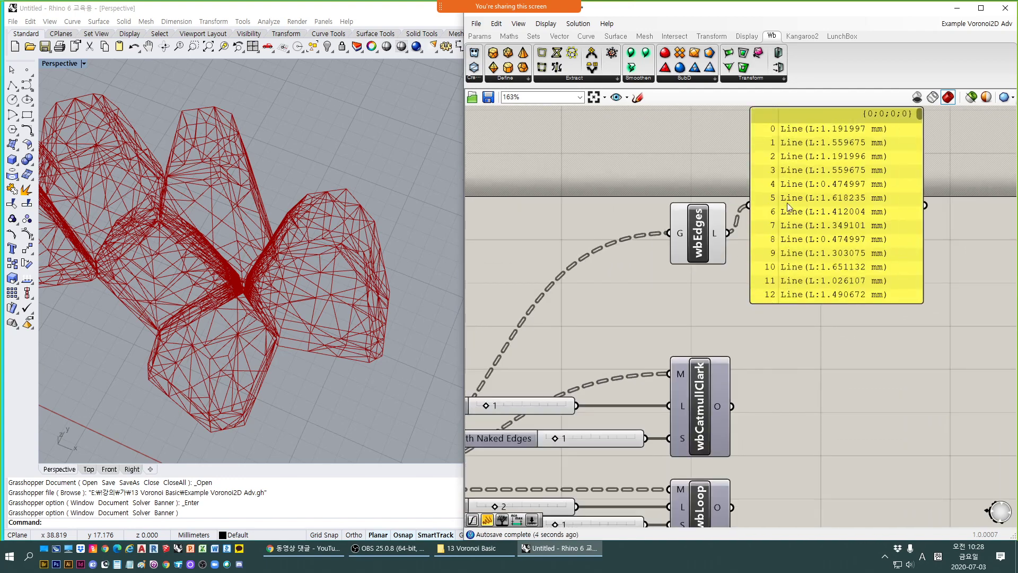
Delete the panel listing the edge lines, and also delete the wbEdges component.
left_click(816, 114)
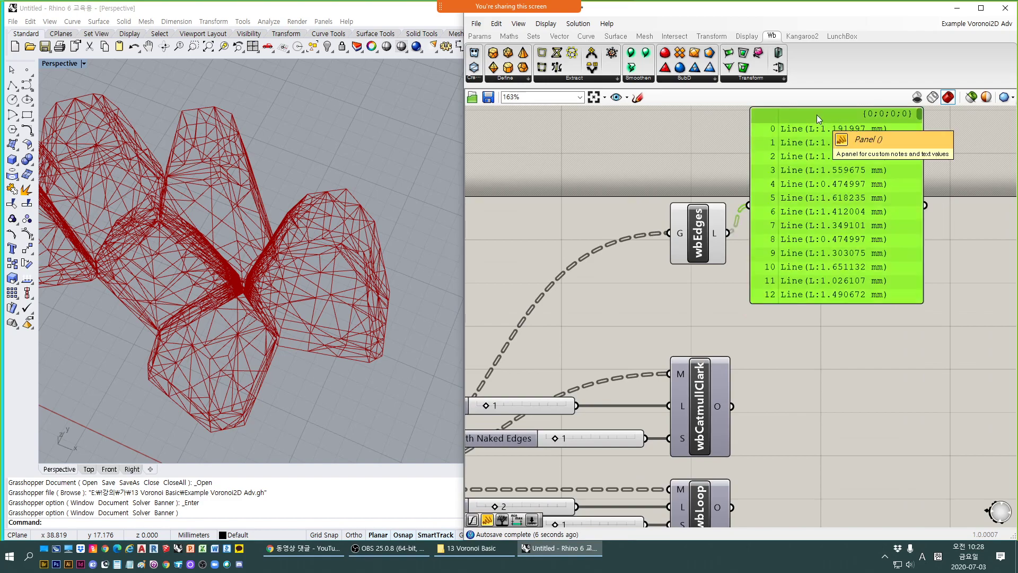
key("Delete")
right_click_drag(236, 285, 329, 193)
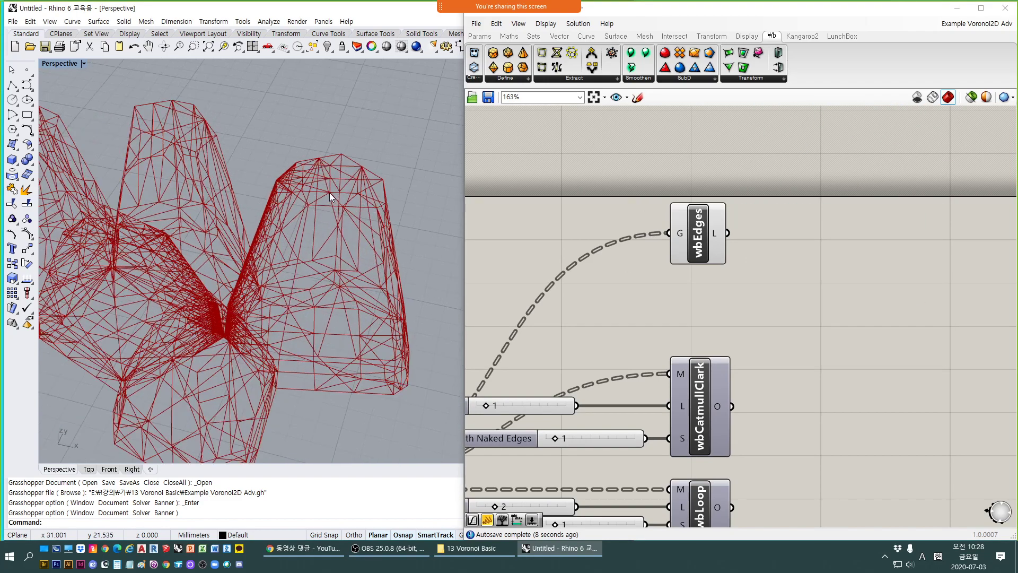
scroll(345, 270, "up", 5)
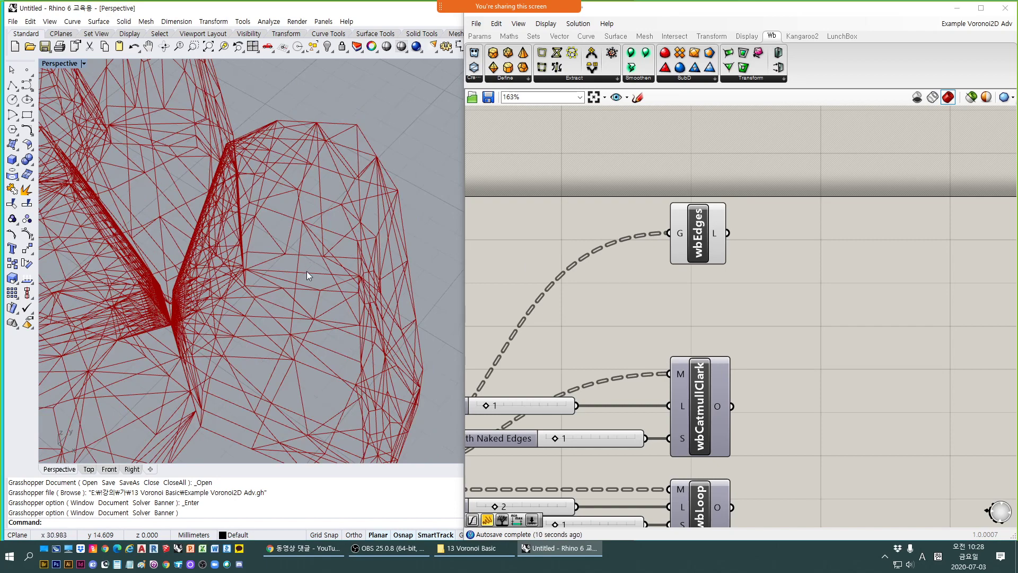
right_click_drag(306, 272, 297, 214)
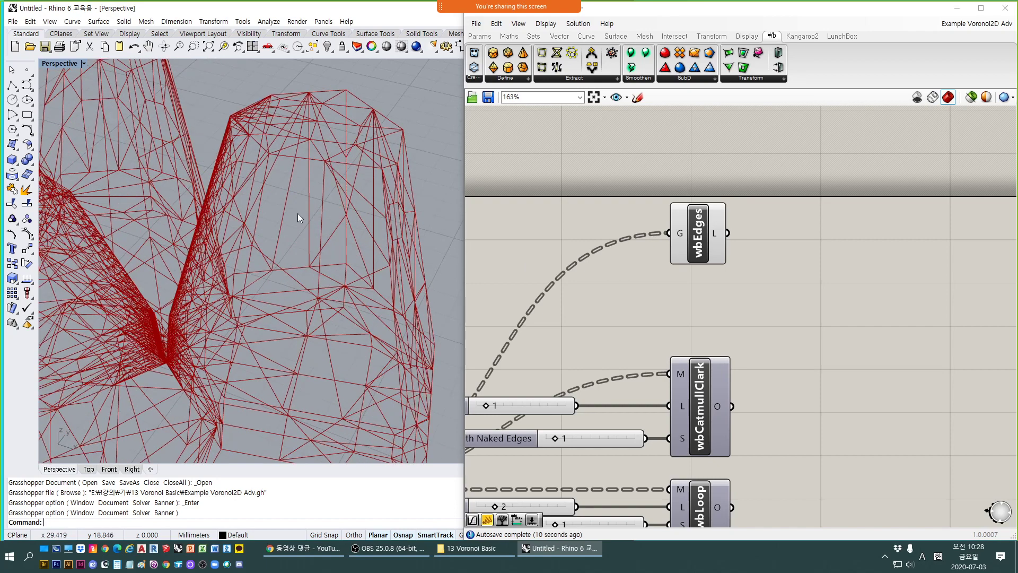
left_click(699, 233)
key("Delete")
Select the wbCatmullClark component and locate Weaverbird's Catmull-Clark Subdivision in the component set.
right_click_drag(637, 313, 733, 188)
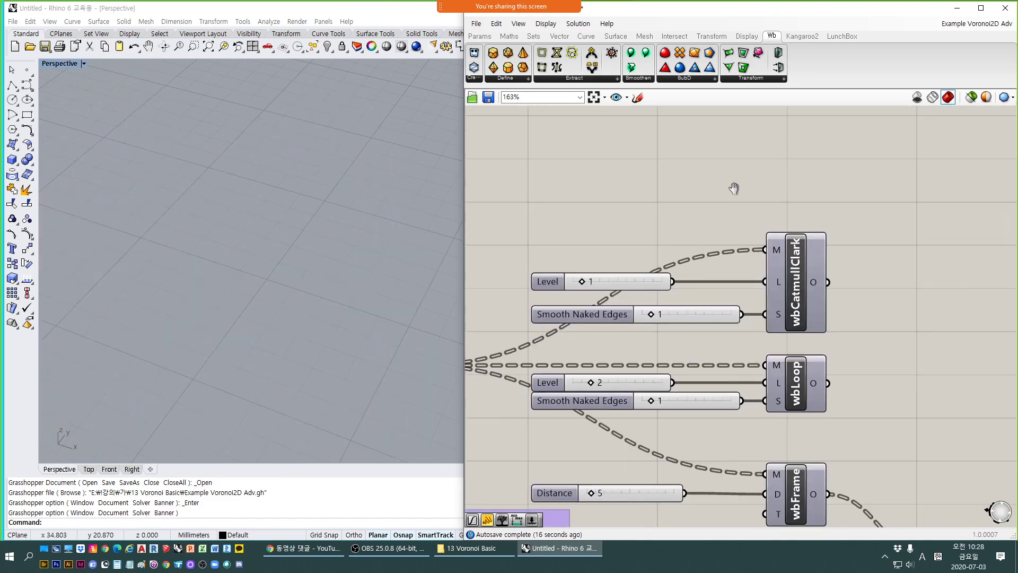
left_click(790, 291)
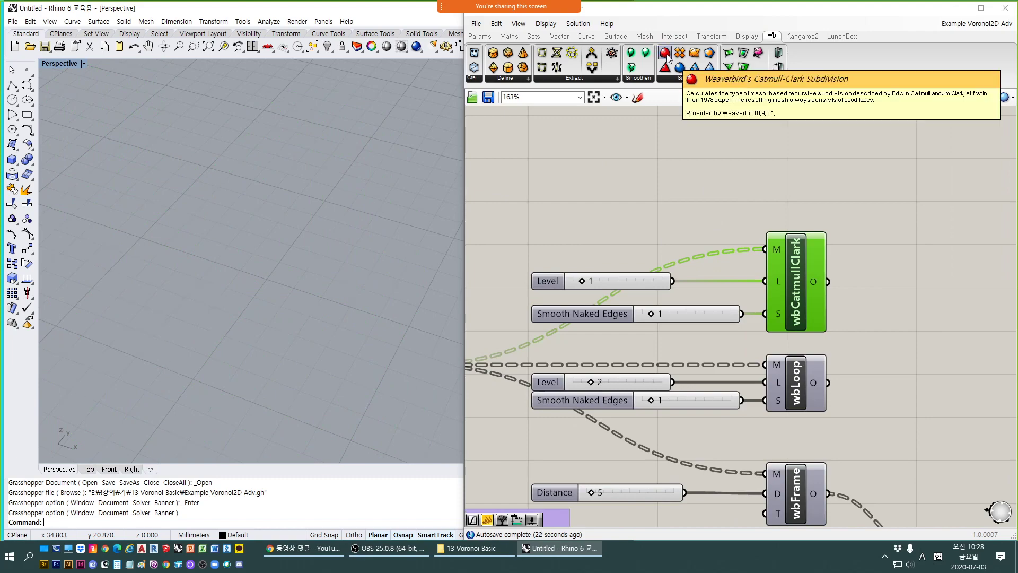
Switch to File Explorer, move the folder window off this screen, and return to the Grasshopper canvas.
key("alt+Tab")
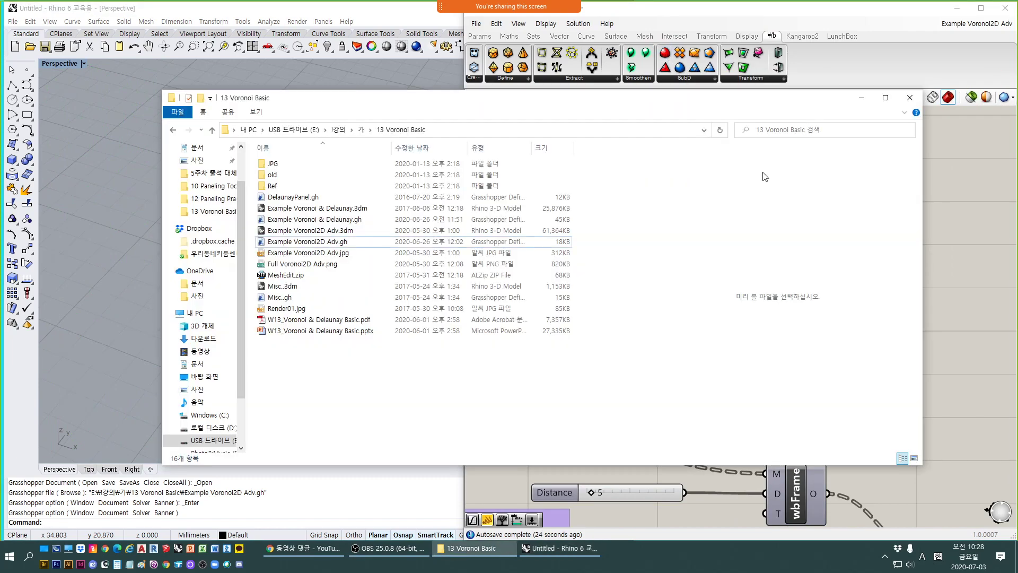
left_click_drag(495, 100, 1017, 101)
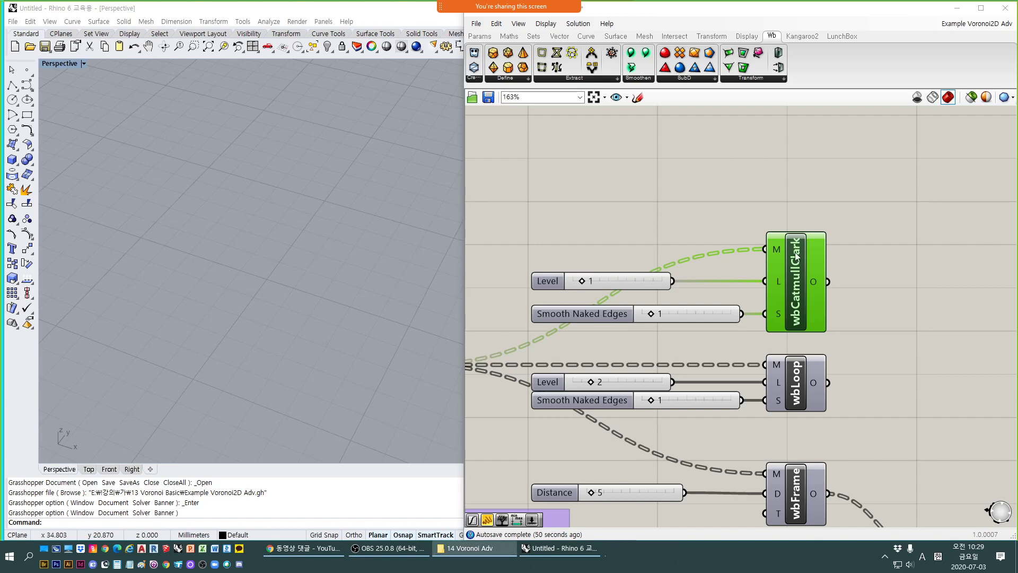
left_click(708, 171)
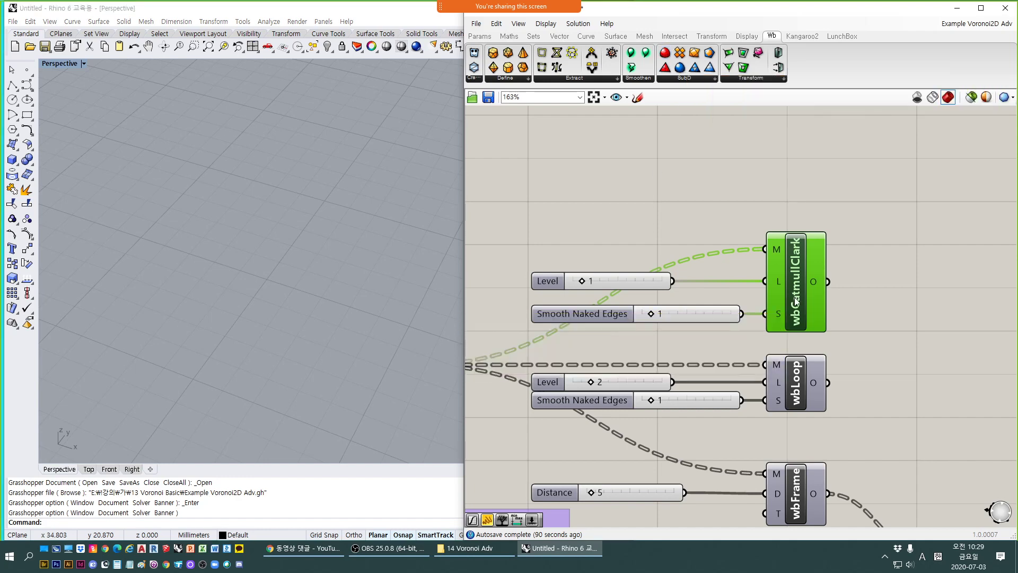
Show the preview of the wbCatmullClark component and deselect it.
key("ctrl+q")
left_click(673, 192)
scroll(673, 192, "down", 2)
scroll(239, 296, "down", 5)
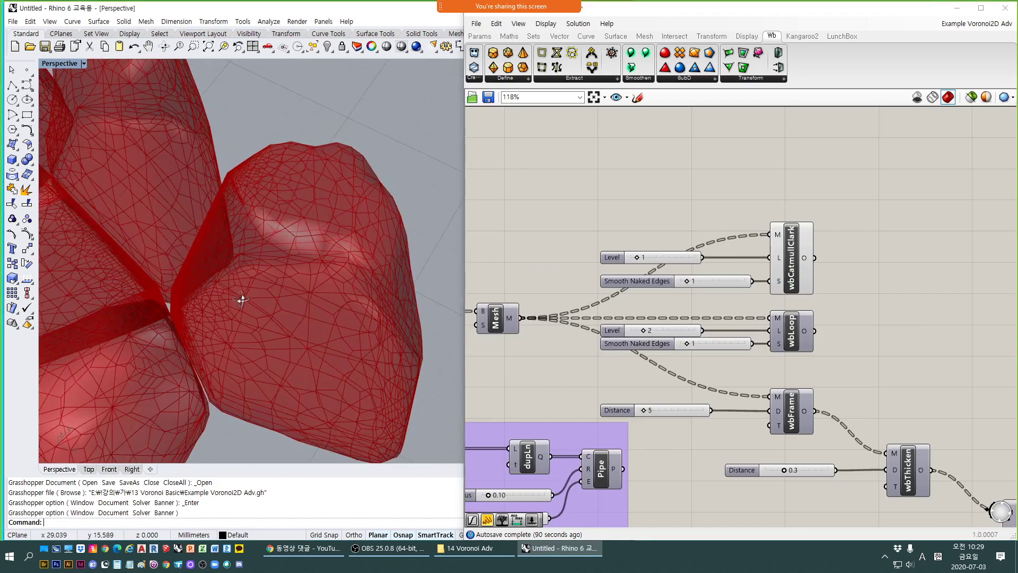
right_click_drag(252, 275, 287, 255)
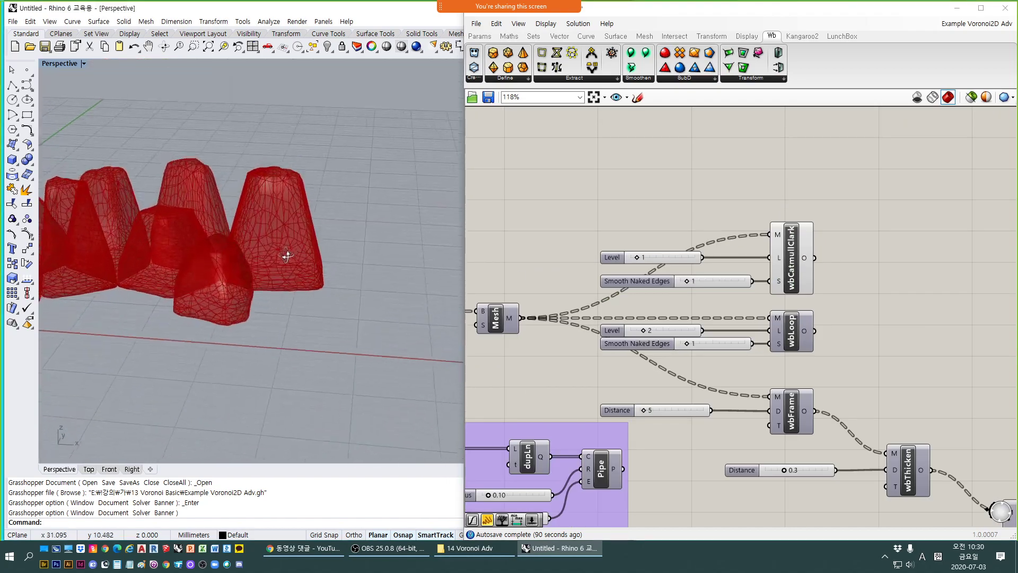
scroll(271, 228, "up", 4)
right_click_drag(591, 298, 696, 284)
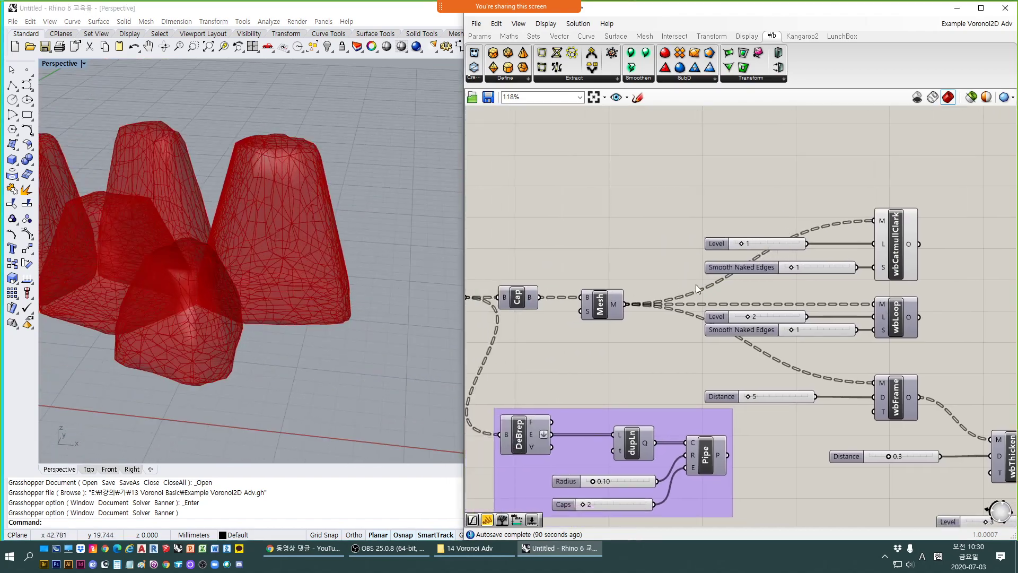
double_click(593, 222)
type("mesh")
key("Return")
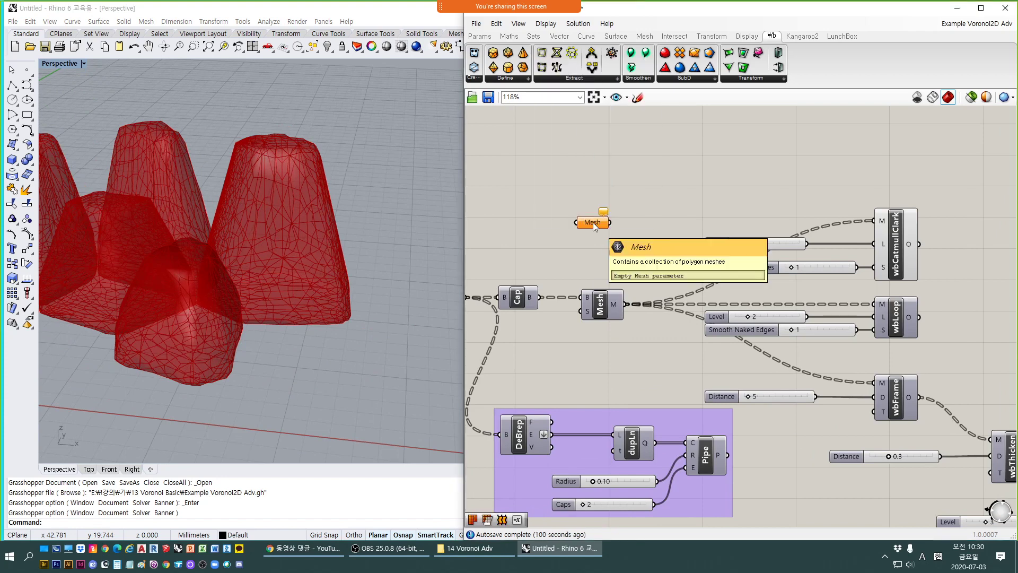
left_click(593, 223)
key("Delete")
Add a Mesh Brep component above the existing mesh component, feeding it from Cap and wiring its output into wbCatmullClark's mesh input.
double_click(609, 226)
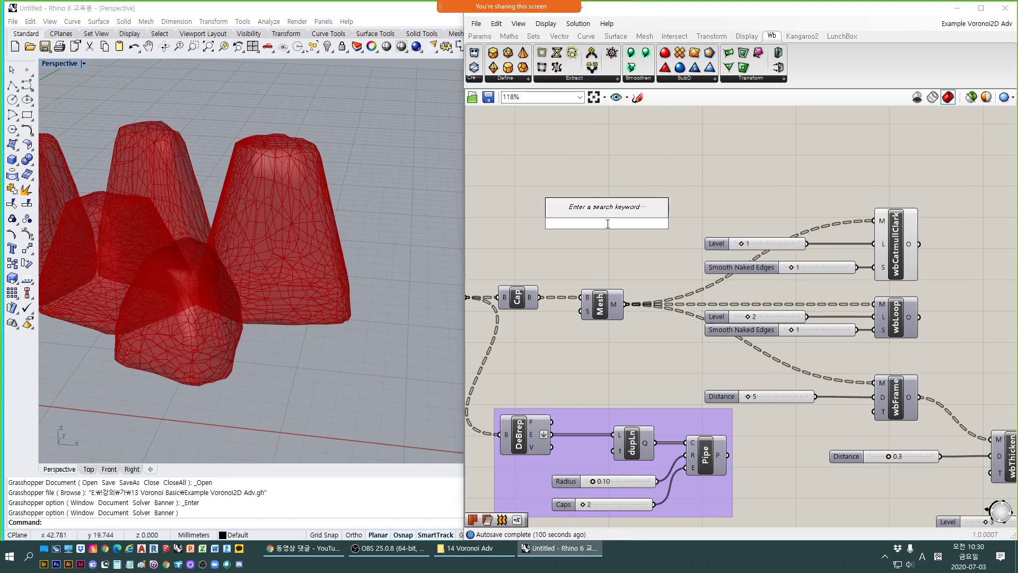
type("mesh")
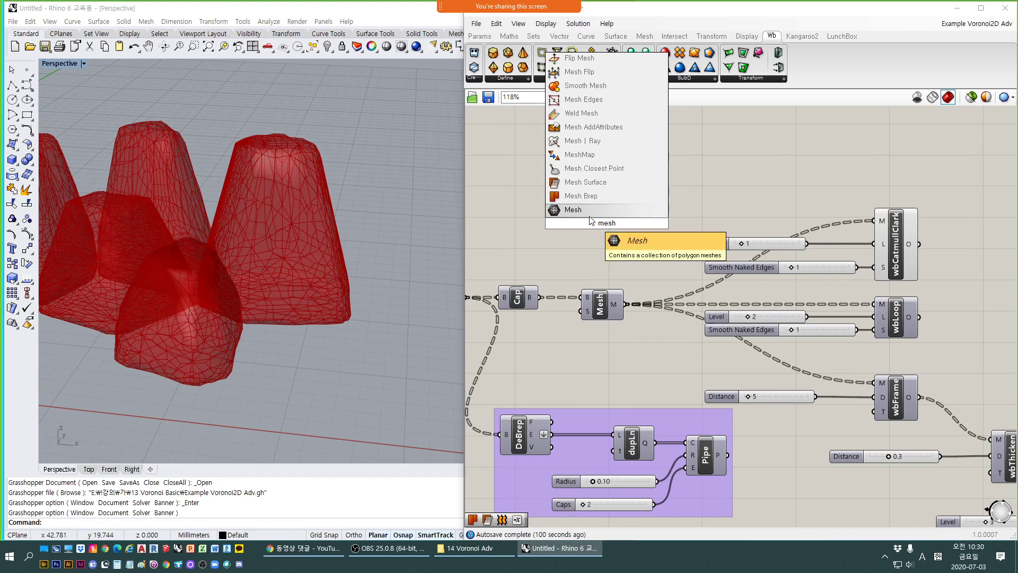
left_click(602, 197)
left_click_drag(540, 297, 585, 216)
right_click_drag(625, 246, 604, 269)
left_click_drag(607, 245, 856, 244)
Compare the previews of the original and added mesh components, turning both previews off at the end.
left_click(577, 329)
key("ctrl+q")
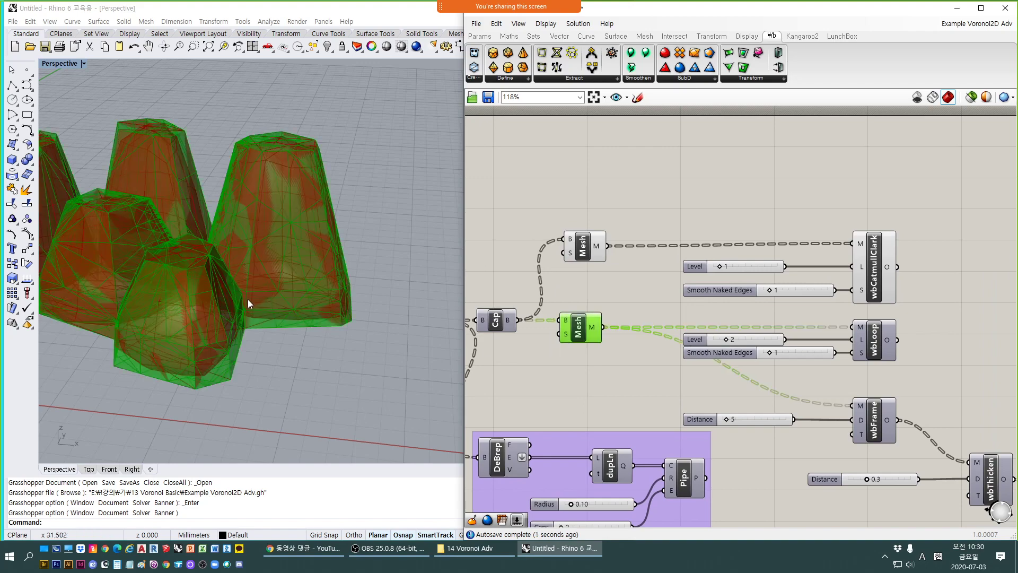
left_click(558, 388)
left_click(577, 319)
key("ctrl+q")
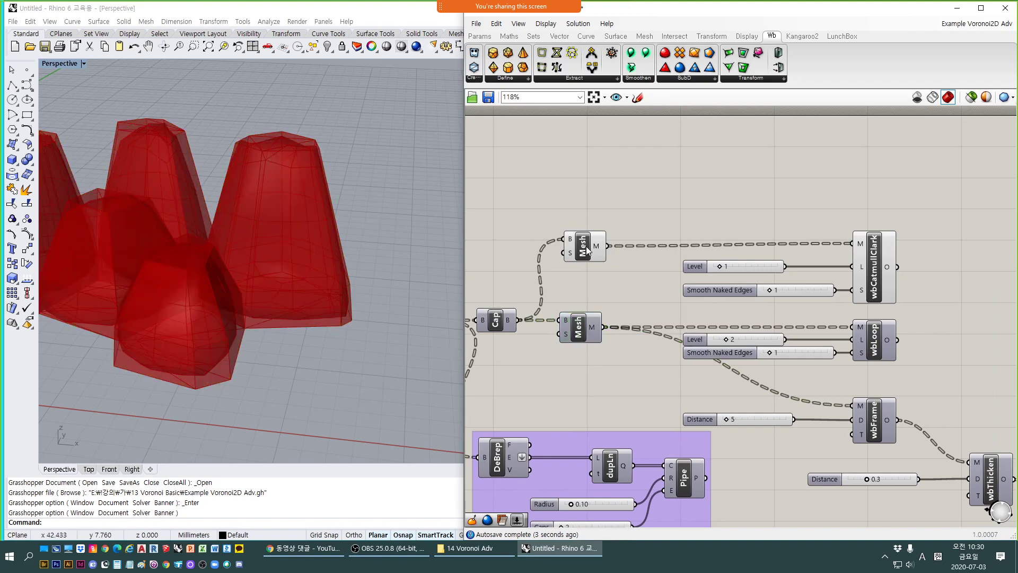
left_click(582, 243)
key("ctrl+q")
Set the Level slider of wbCatmullClark to 2.
right_click_drag(298, 343, 248, 330)
scroll(280, 288, "down", 5)
right_click_drag(208, 297, 288, 299, "shift")
scroll(241, 243, "up", 4)
right_click_drag(240, 242, 240, 214)
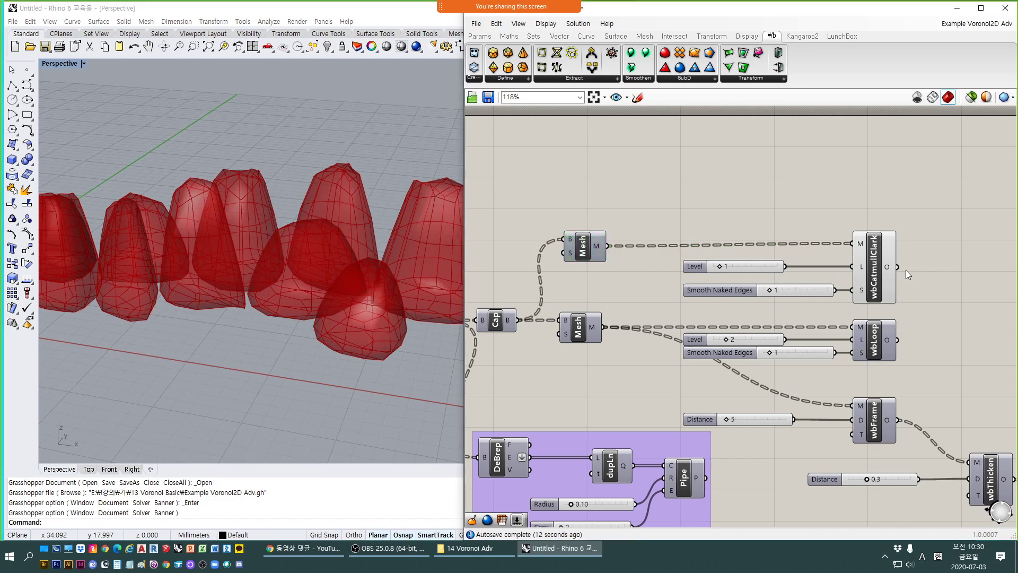
scroll(841, 273, "up", 3)
mouse_move(854, 270)
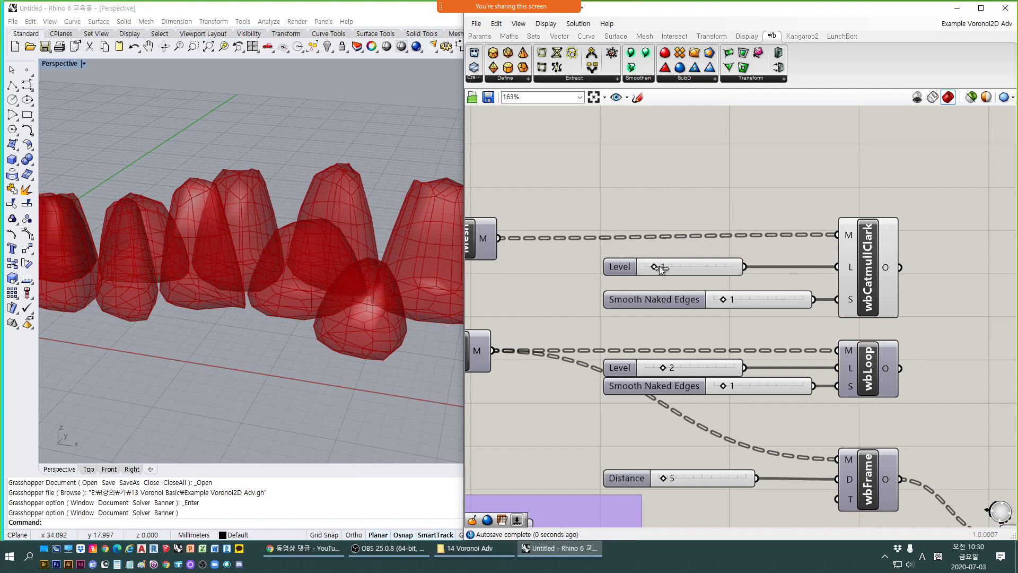
left_click_drag(660, 265, 660, 265)
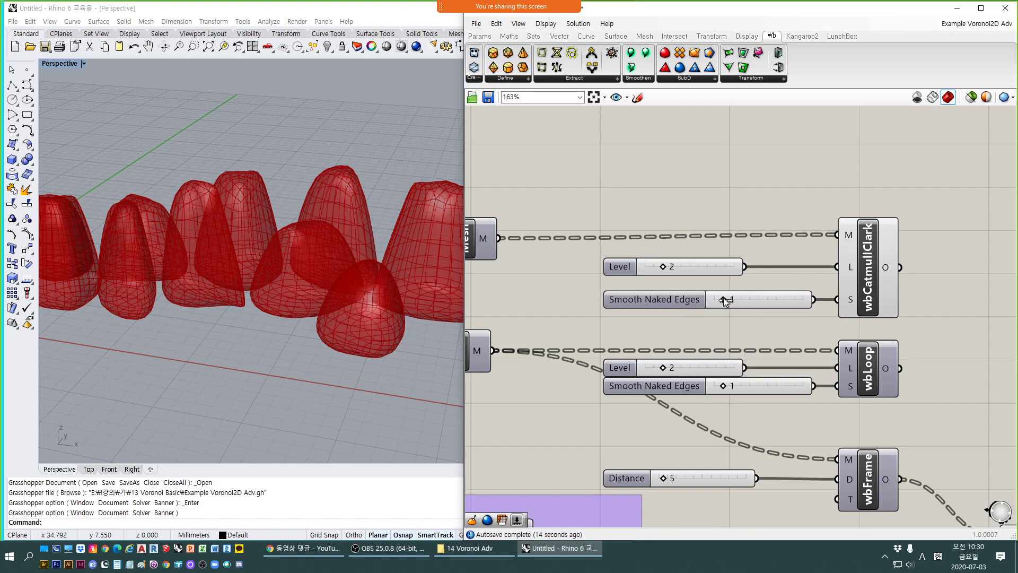
Set the Smooth Naked Edges slider of wbCatmullClark to 0.
left_click_drag(724, 299, 733, 299)
left_click_drag(723, 299, 705, 301)
right_click_drag(499, 264, 577, 226)
right_click_drag(292, 244, 283, 284)
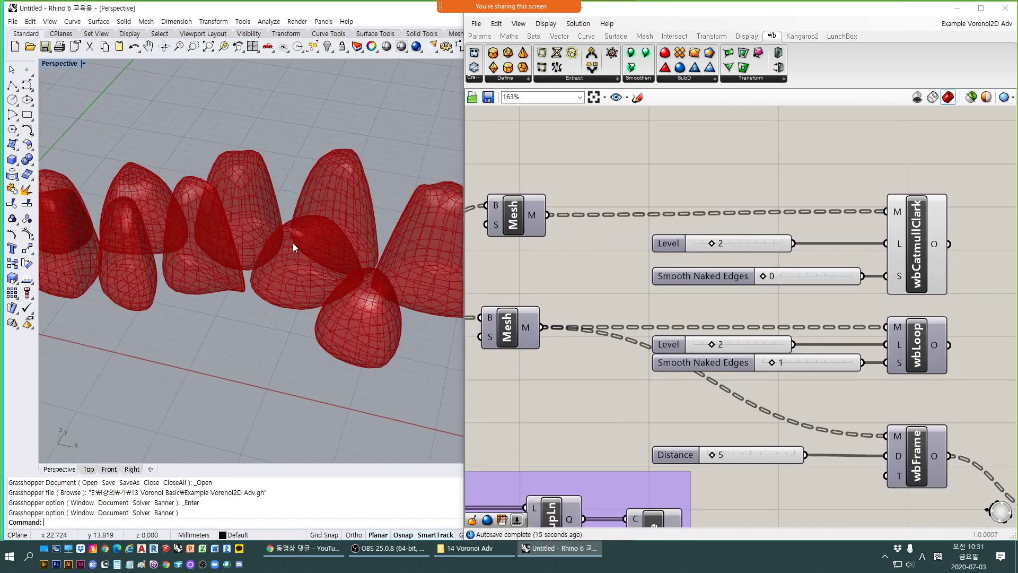
Examine the Catmull-Clark subdivided masses up close and from afar, checking the smoothing of their upper rims and base corners.
scroll(310, 240, "up", 2)
scroll(281, 239, "down", 3)
scroll(277, 242, "up", 3)
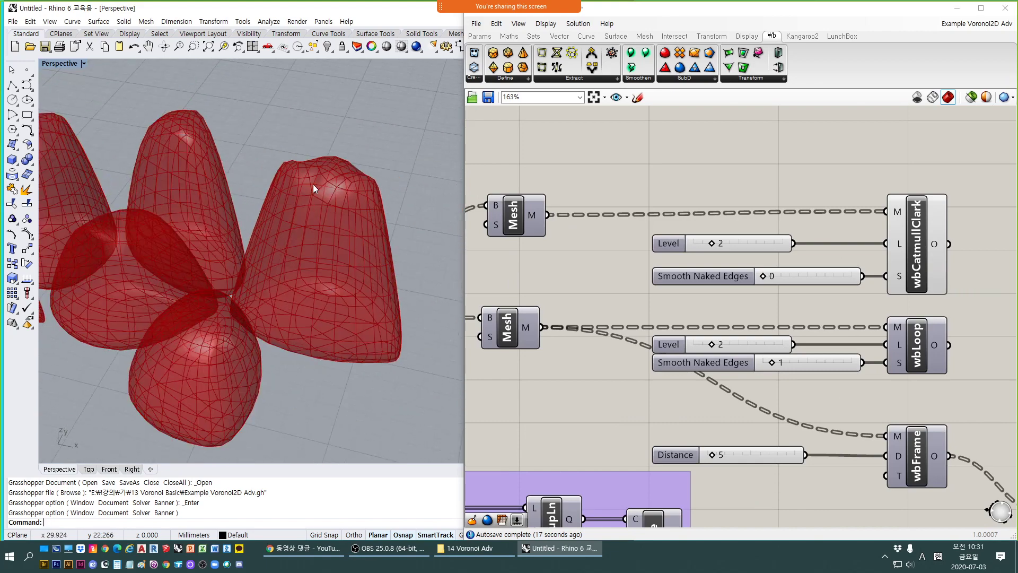
scroll(323, 180, "up", 5)
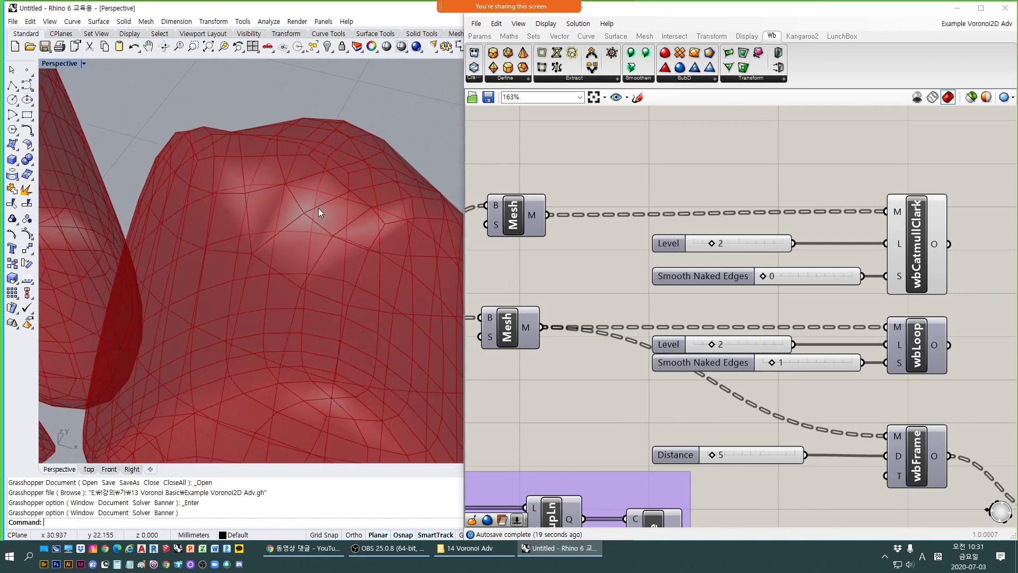
right_click_drag(239, 182, 237, 181)
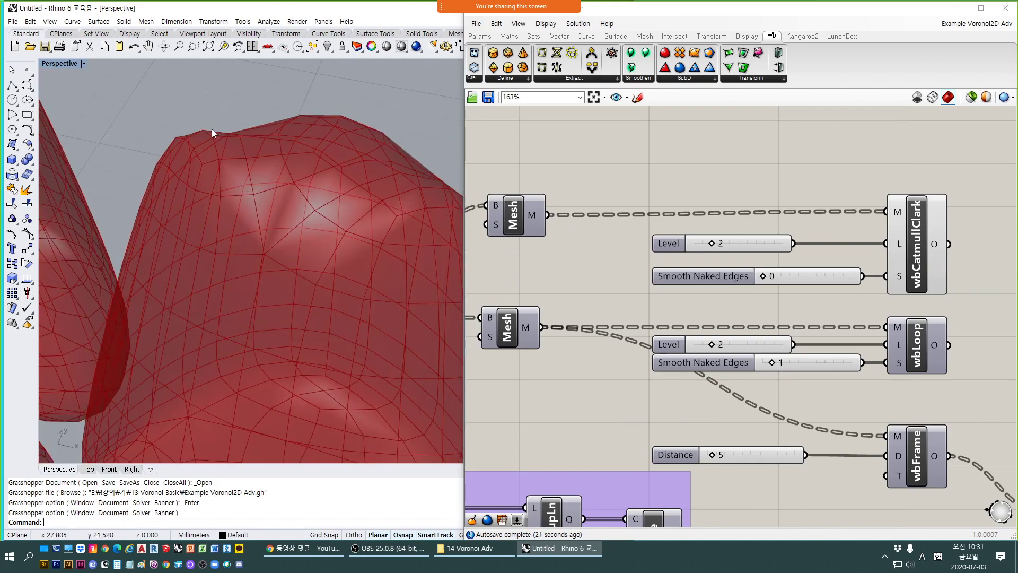
right_click_drag(183, 138, 207, 120)
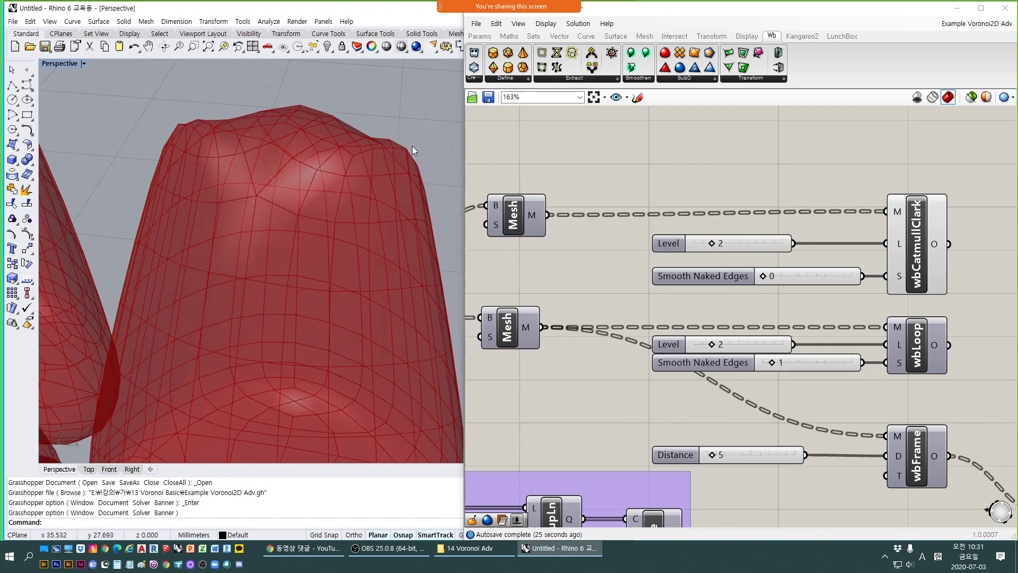
scroll(333, 144, "down", 3)
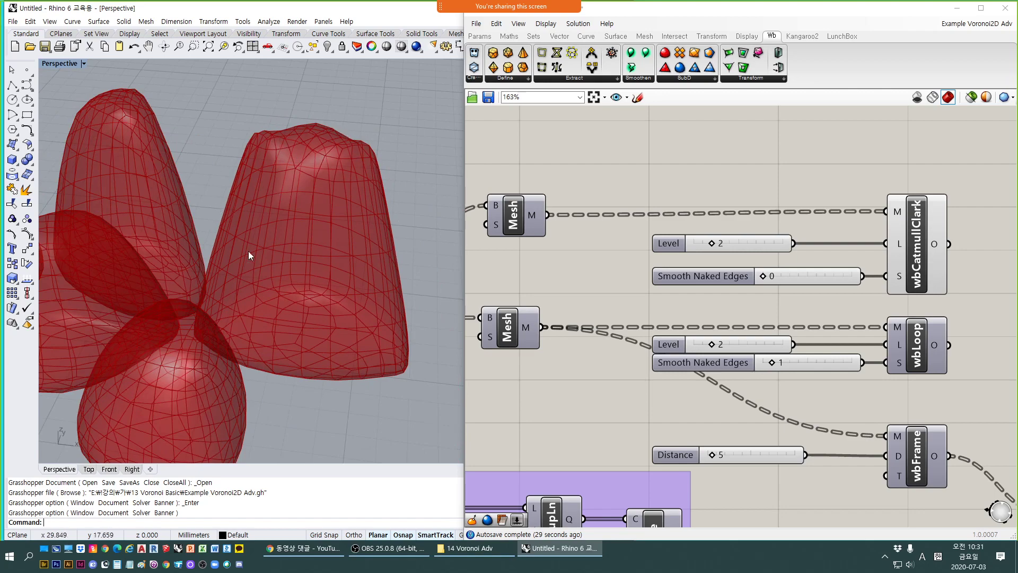
scroll(313, 143, "down", 3)
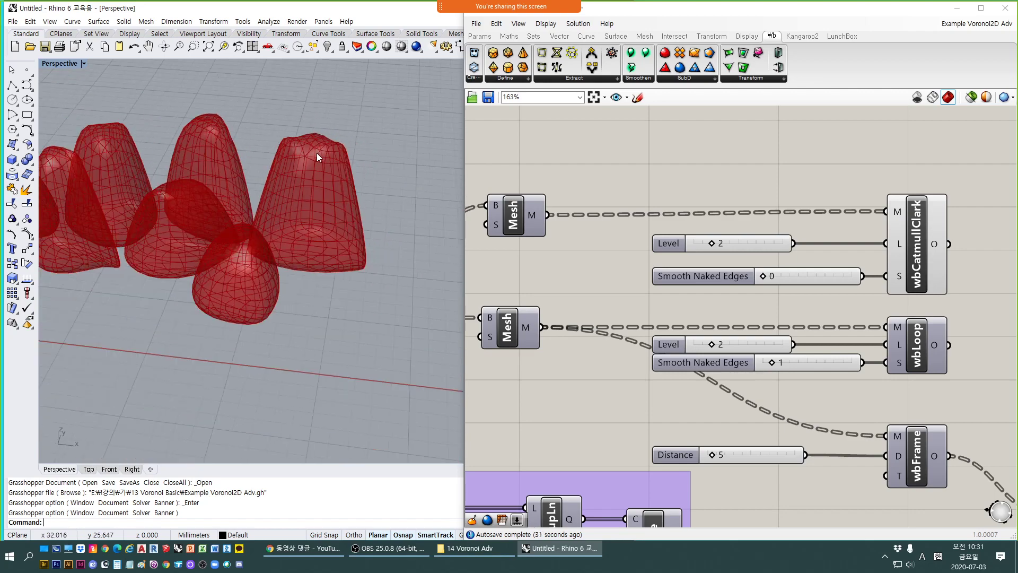
scroll(346, 208, "up", 2)
scroll(347, 209, "down", 2)
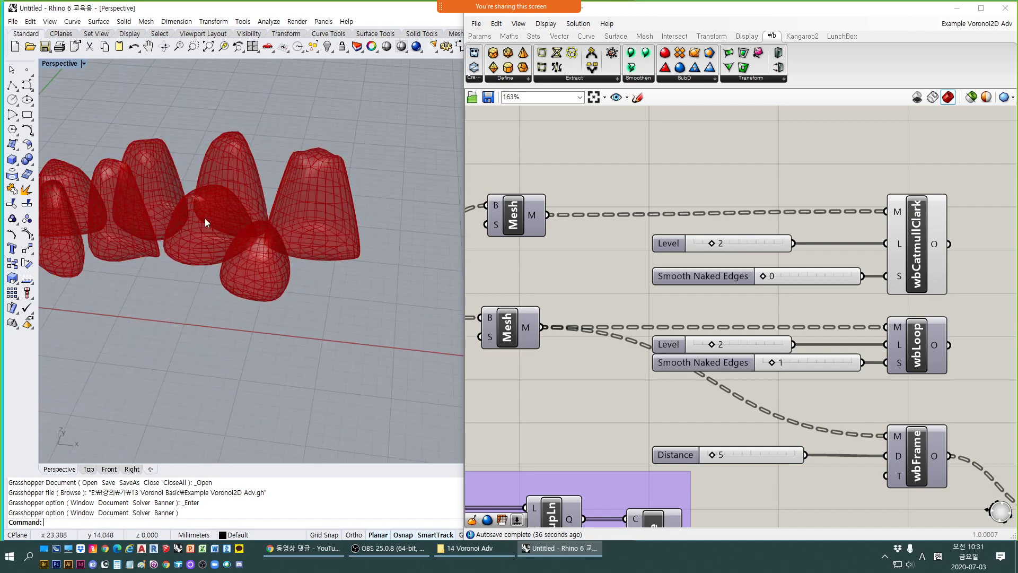
scroll(298, 221, "up", 2)
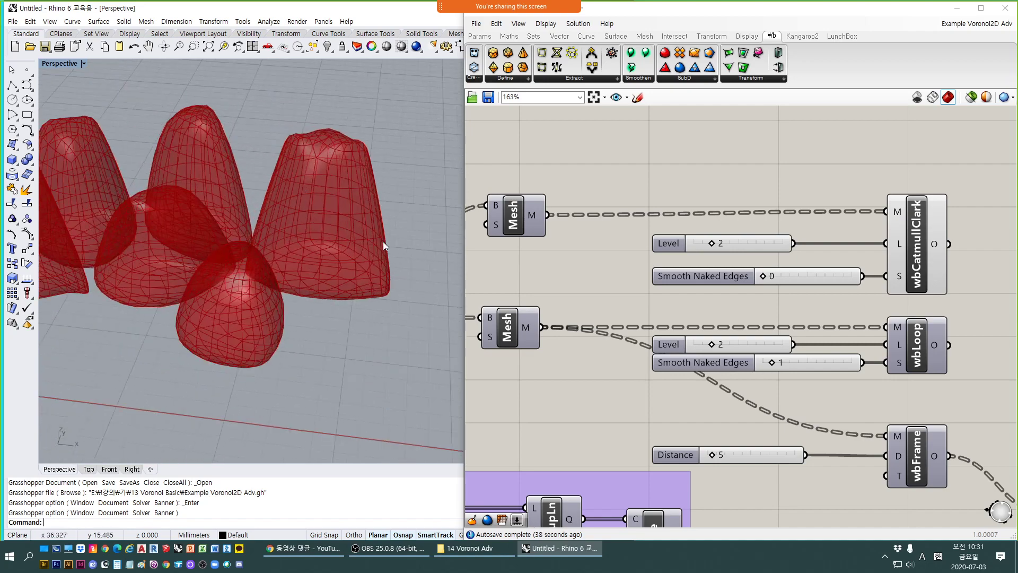
scroll(390, 272, "up", 2)
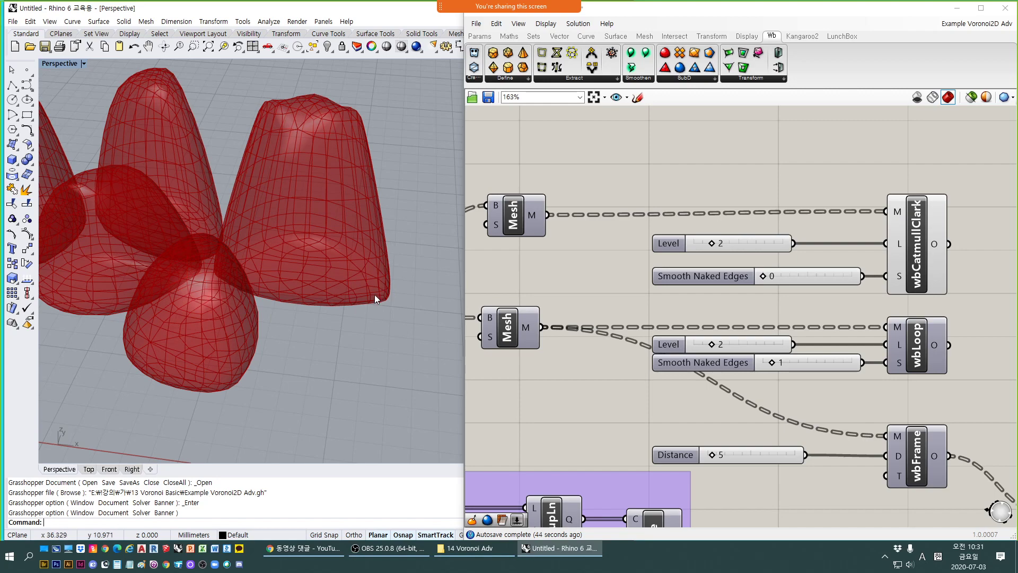
scroll(350, 169, "down", 3)
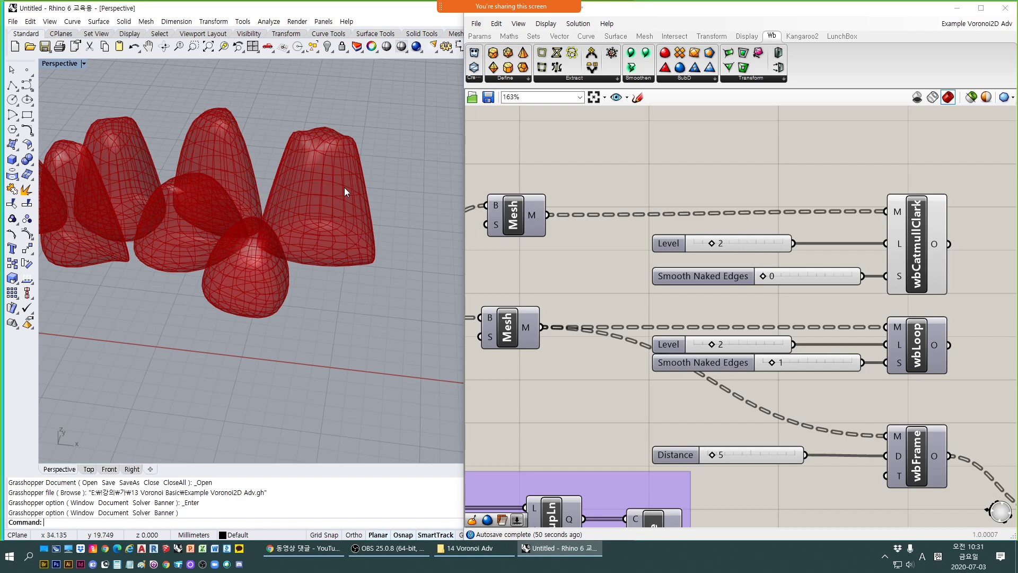
Set the Smooth Naked Edges slider of wbCatmullClark to 1.
mouse_move(902, 242)
left_click_drag(762, 275, 771, 275)
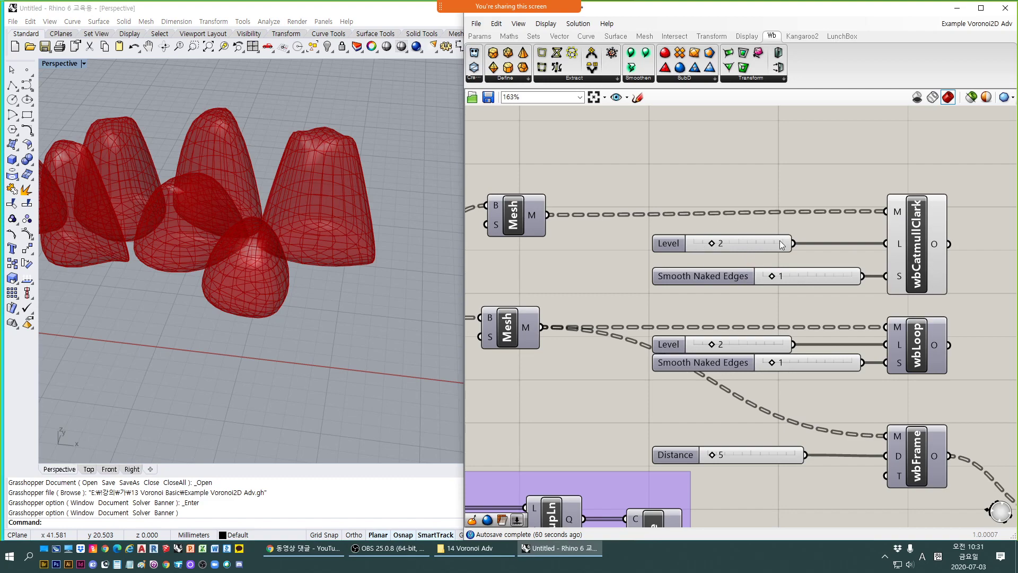
Reconnect the original mesh component's output to wbCatmullClark's mesh input and delete the added Mesh Brep component.
scroll(813, 187, "down", 3)
left_click_drag(658, 269, 872, 198)
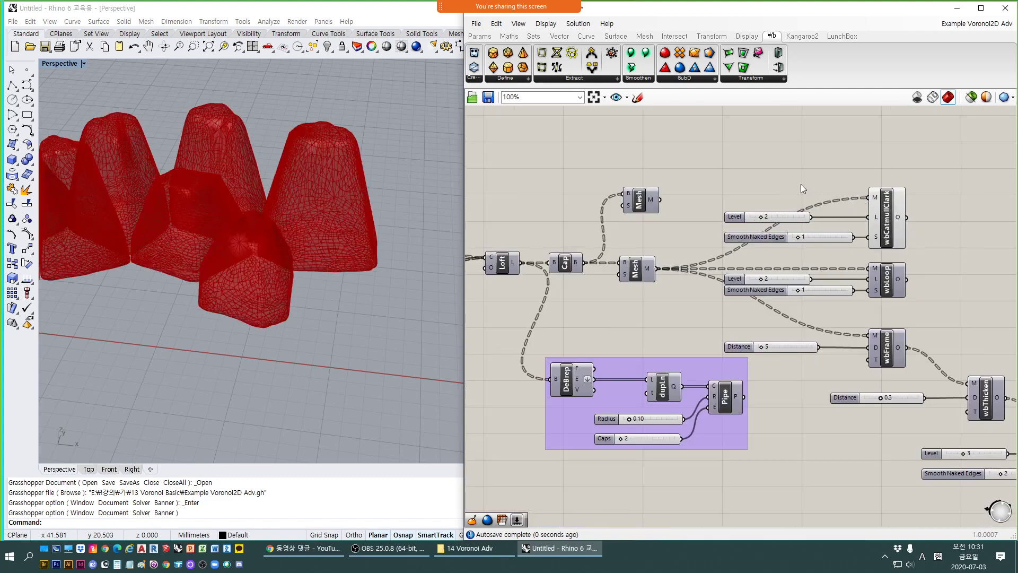
left_click(639, 200)
key("Delete")
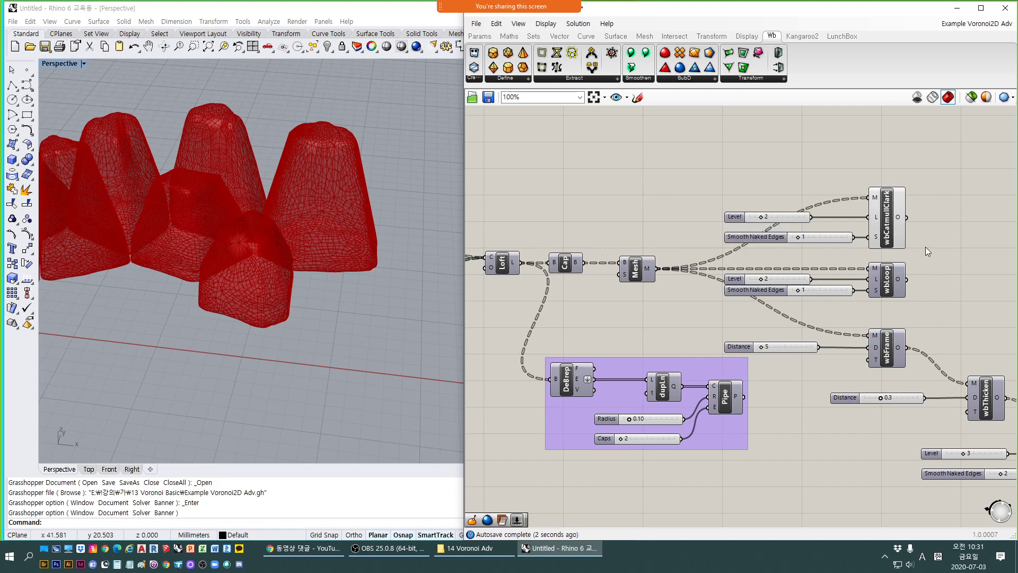
Hide the wbCatmullClark preview and show the wbLoop preview to inspect its triangular subdivision.
left_click(891, 235)
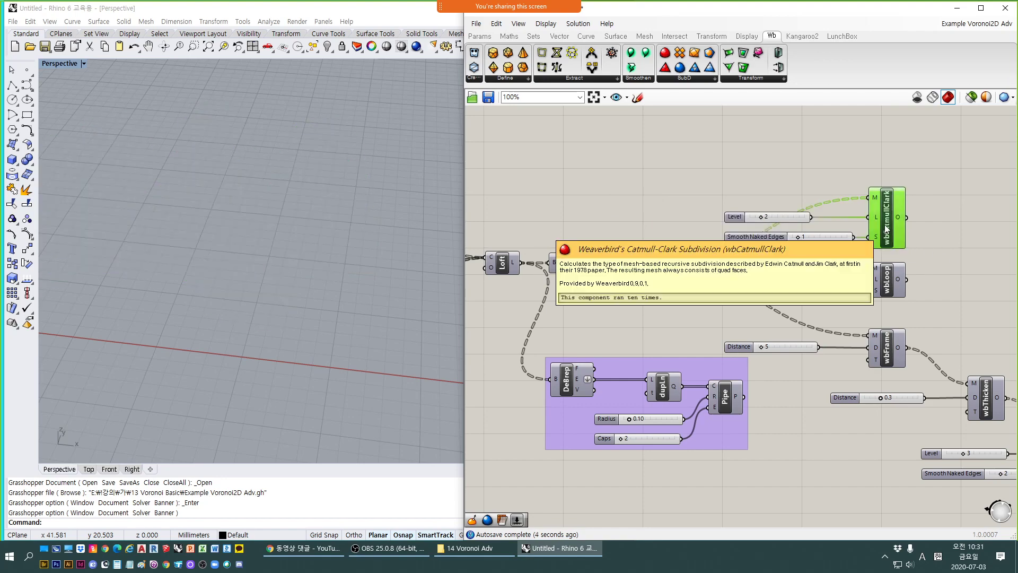
left_click(764, 316)
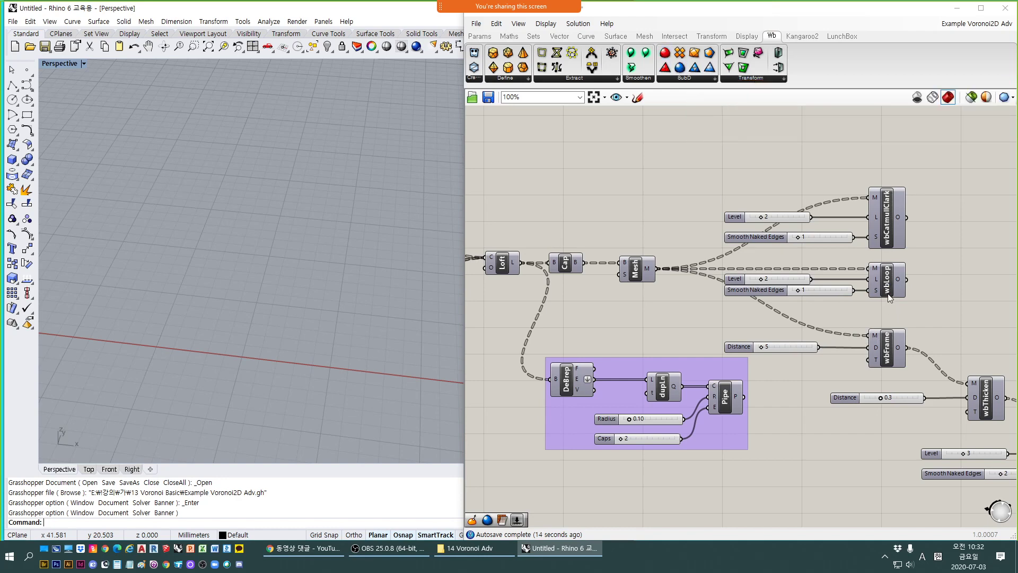
mouse_move(890, 297)
left_click(887, 282)
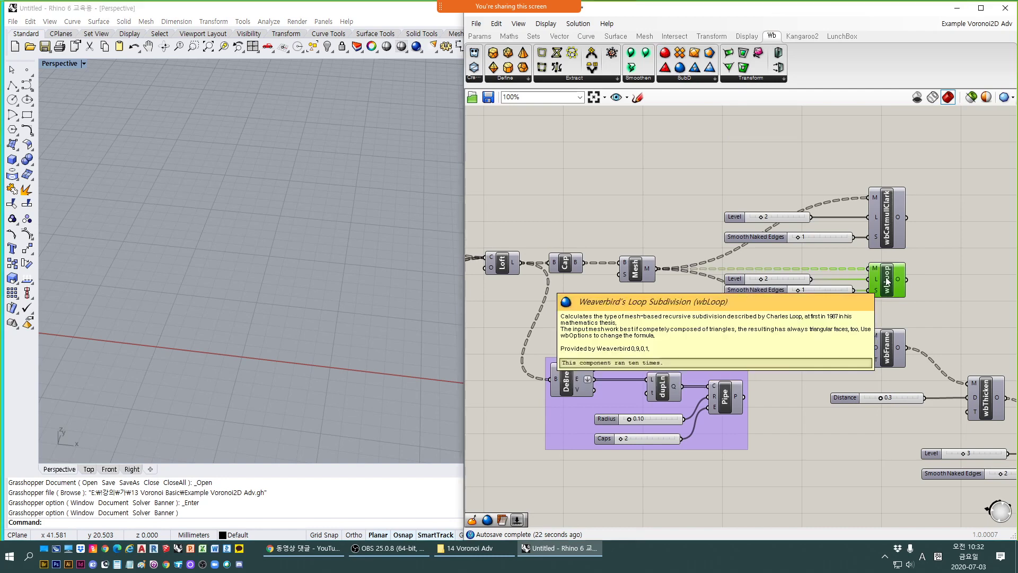
scroll(326, 182, "up", 10)
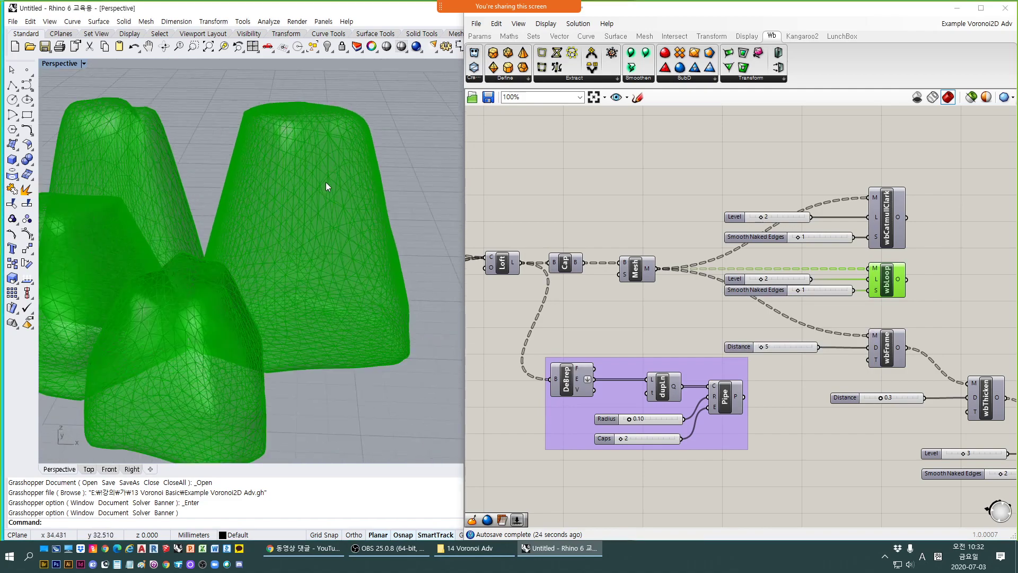
right_click_drag(348, 157, 334, 198)
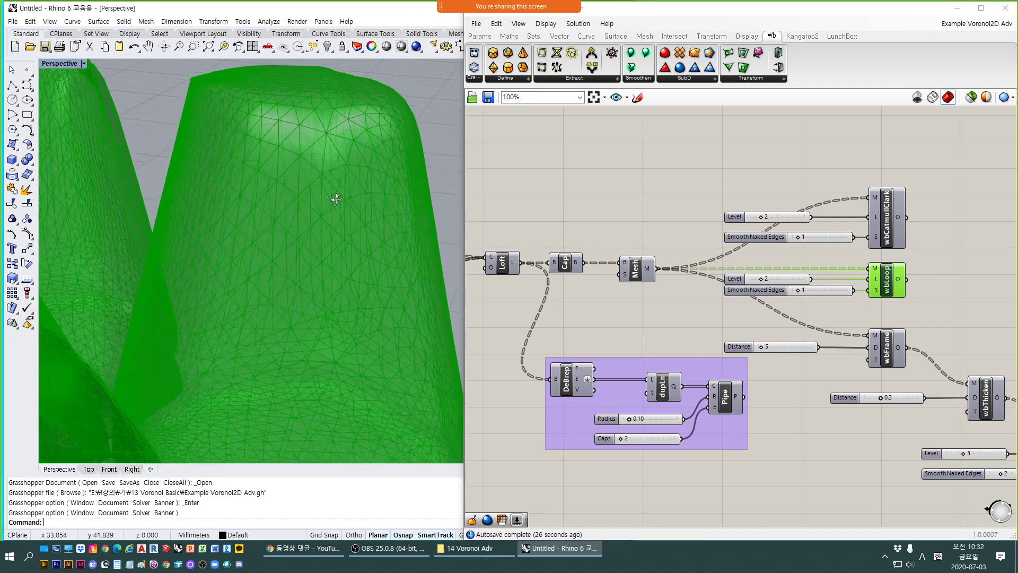
scroll(356, 123, "up", 3)
right_click_drag(355, 123, 339, 192)
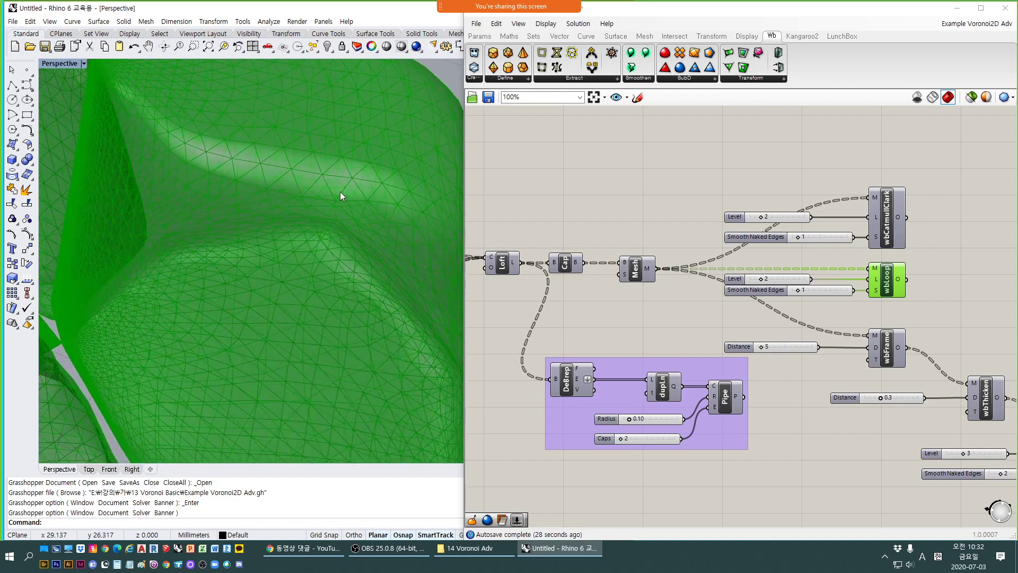
Alternate between the wbCatmullClark and wbLoop previews to compare their mesh faces, finishing with only wbLoop displayed and selected.
left_click(892, 238)
key("ctrl+q")
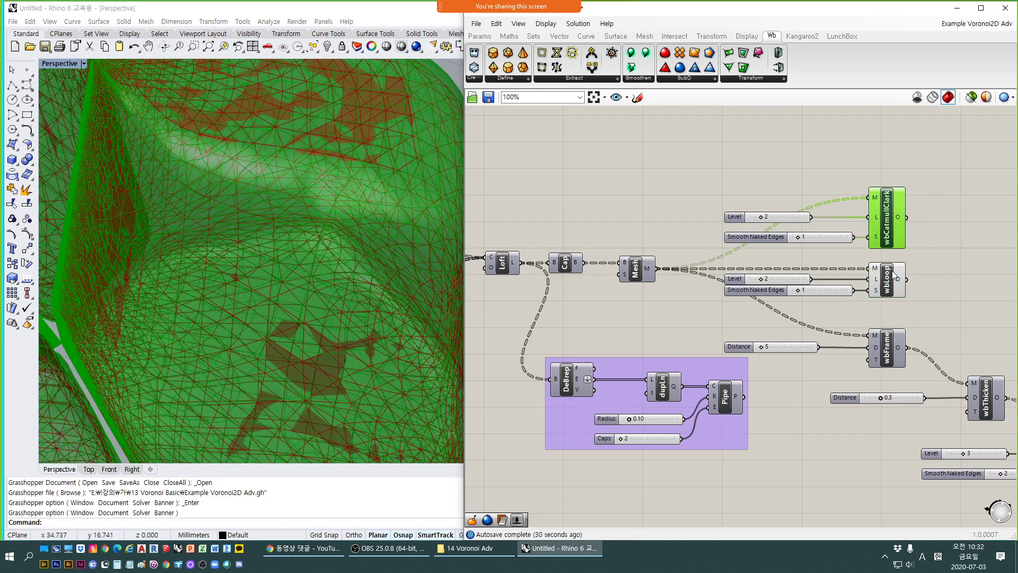
left_click(890, 282)
key("ctrl+q")
right_click_drag(352, 270, 278, 139)
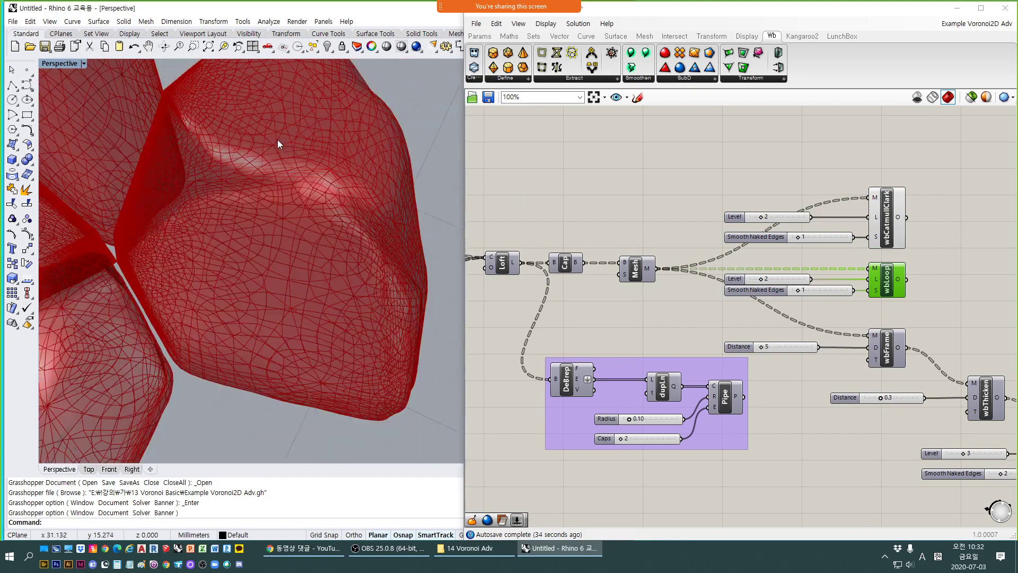
left_click(886, 224)
key("ctrl+q")
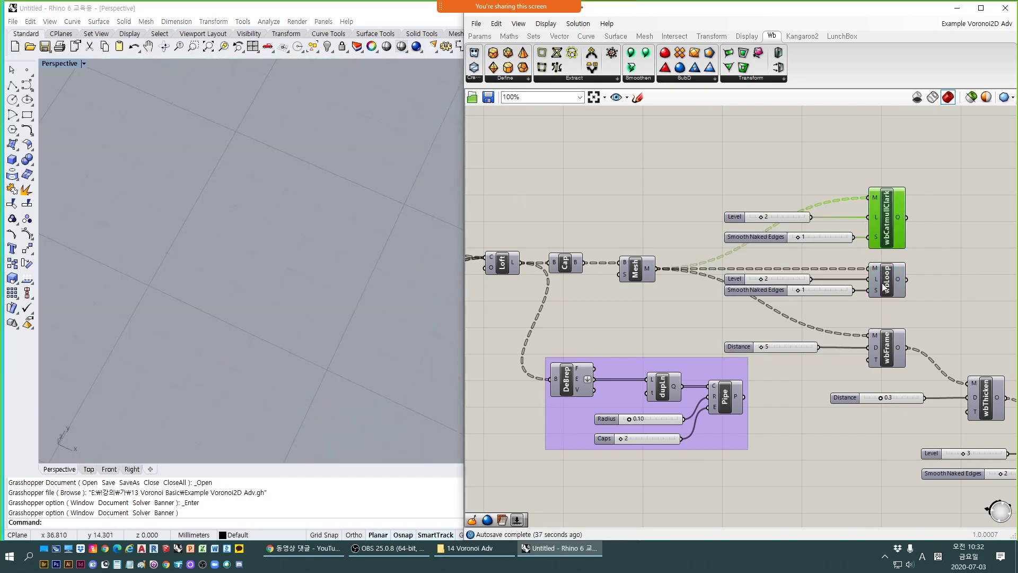
left_click(887, 287)
key("ctrl+q")
right_click_drag(250, 259, 325, 295)
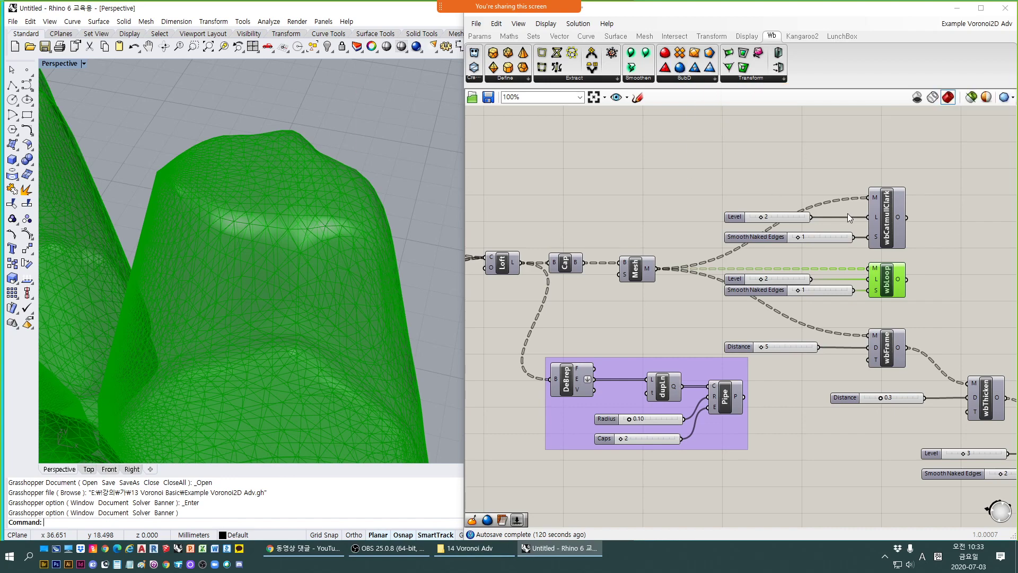
left_click(940, 316)
left_click(888, 273)
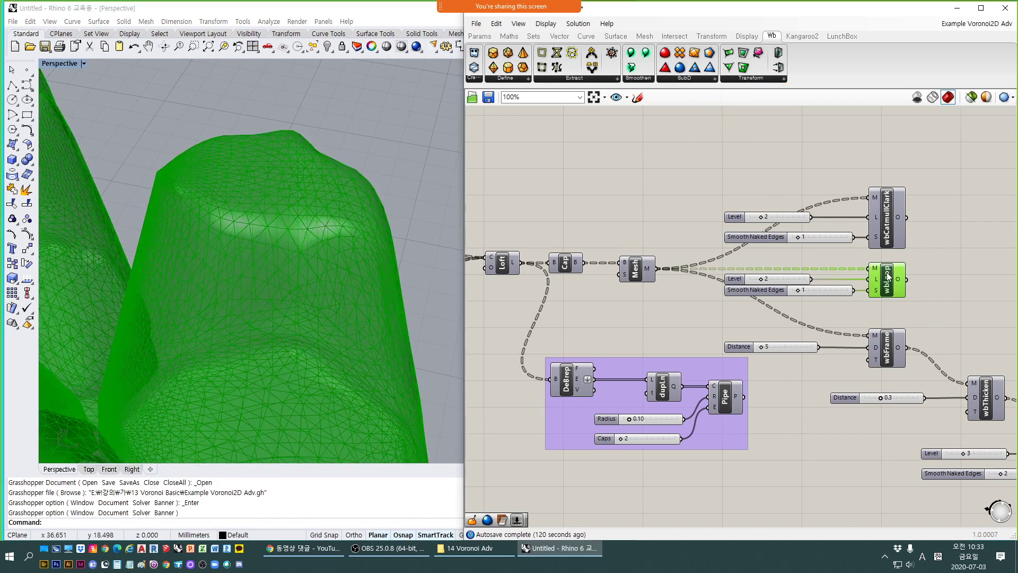
Hide the wbLoop preview and show the wbFrame preview.
key("ctrl+q")
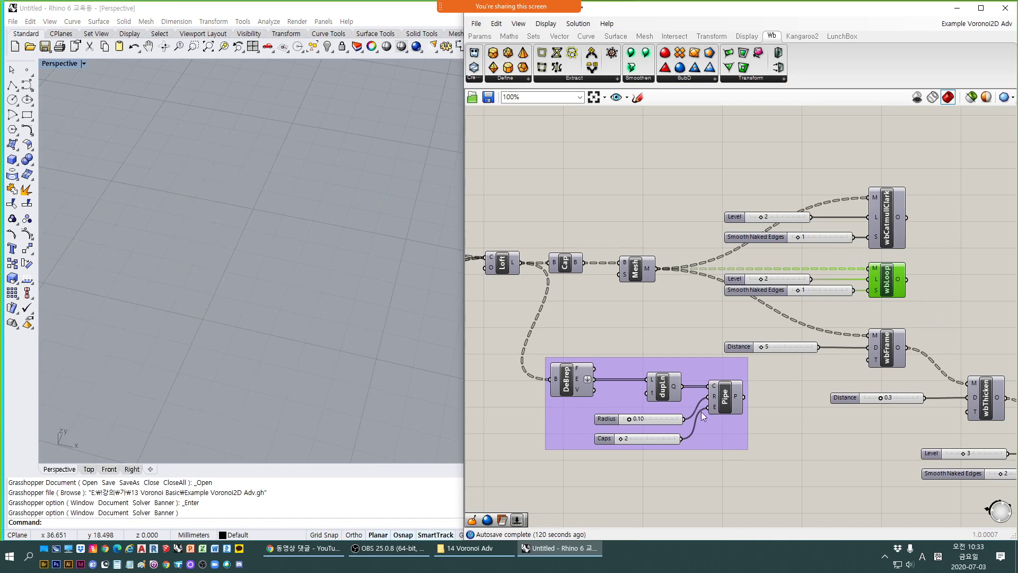
left_click(891, 346)
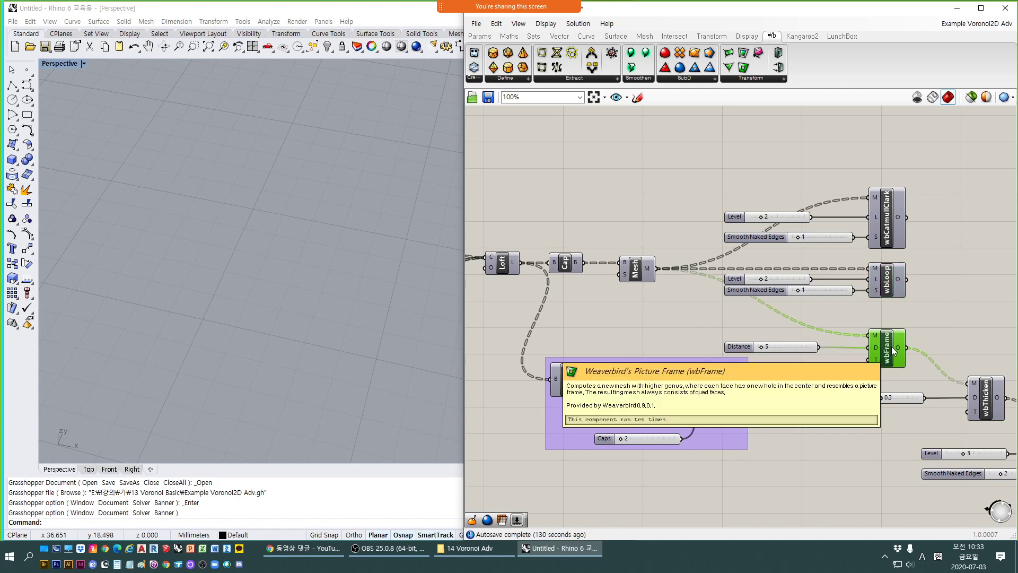
key("ctrl+q")
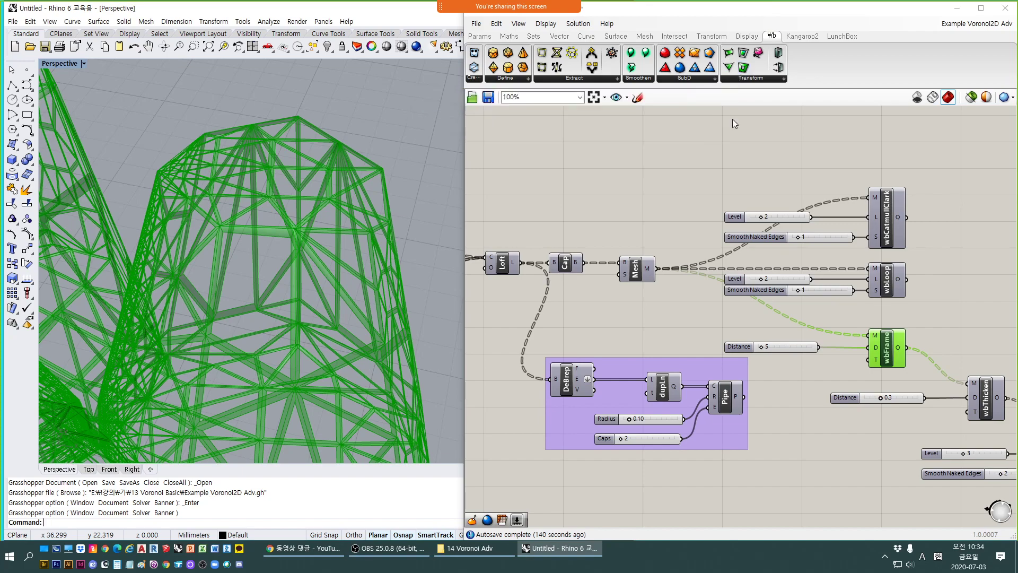
Examine the wbFrame mesh up close, looking at how each face becomes a picture frame with a central opening.
mouse_move(294, 262)
right_mouse_down()
mouse_move(285, 209)
mouse_move(309, 270)
right_mouse_up()
scroll(263, 187, "up", 5)
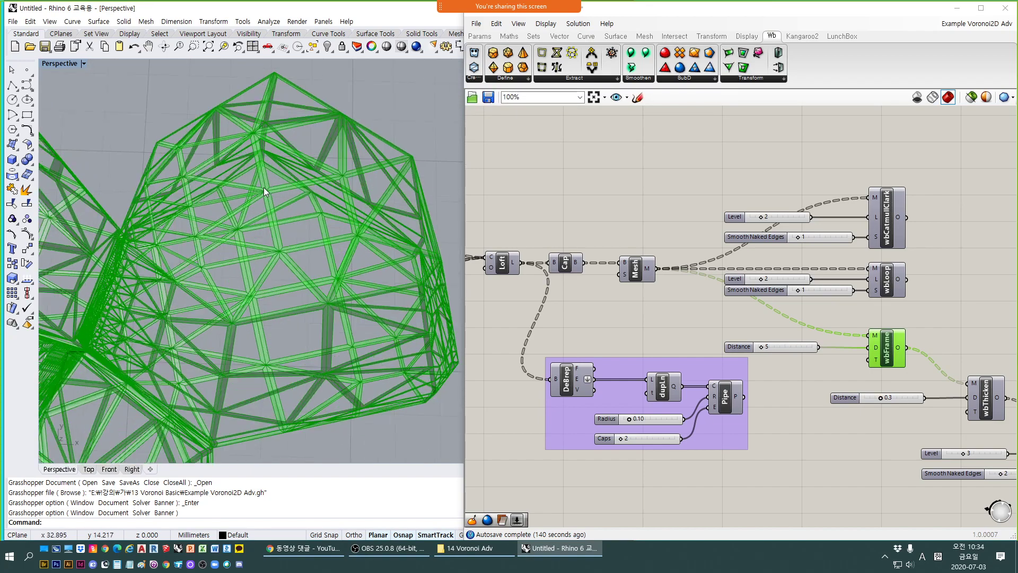
right_click_drag(263, 187, 225, 132)
mouse_move(297, 148)
right_mouse_down()
mouse_move(310, 205)
mouse_move(281, 149)
right_mouse_up()
scroll(247, 139, "up", 3)
scroll(246, 138, "up", 4)
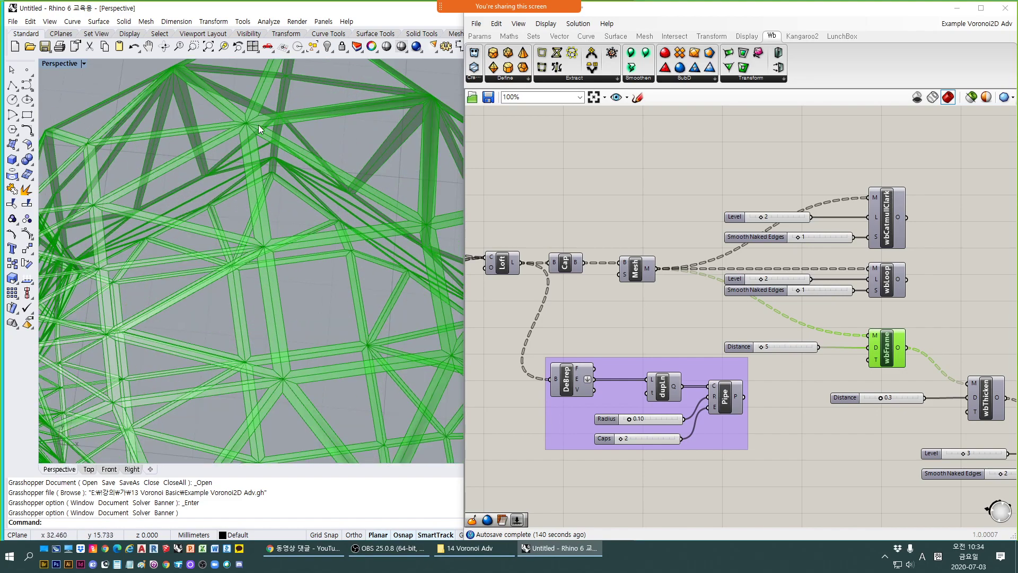
right_click_drag(287, 145, 302, 179)
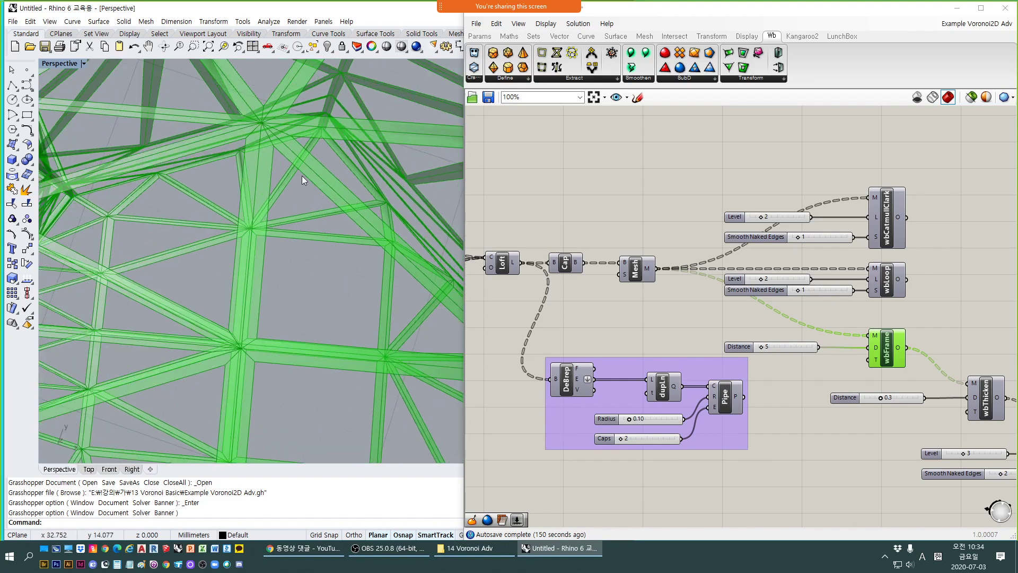
scroll(251, 201, "down", 2)
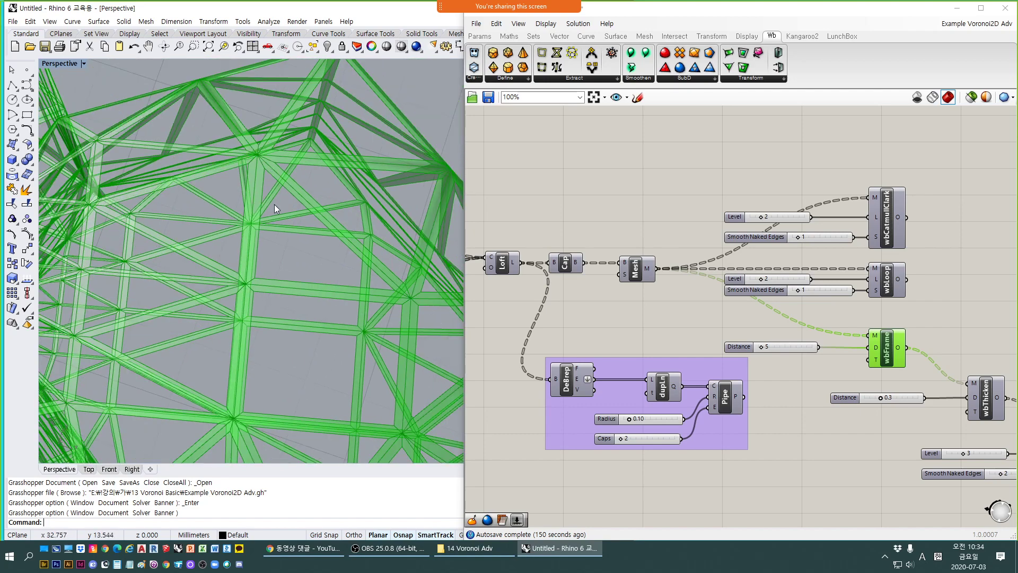
right_click_drag(274, 204, 266, 162)
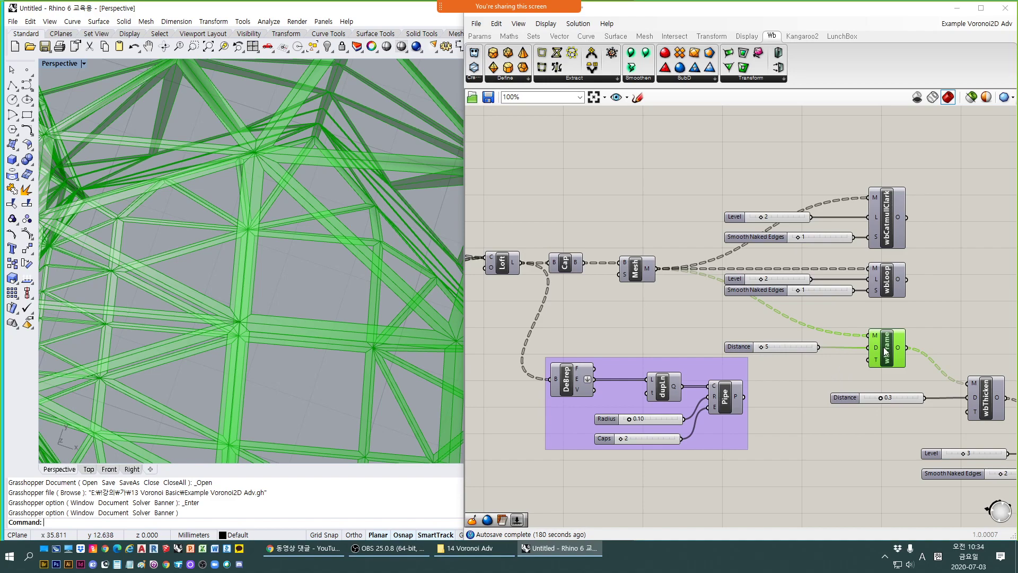
right_click_drag(250, 275, 267, 228)
scroll(358, 129, "up", 6)
mouse_move(223, 166)
right_mouse_down()
mouse_move(218, 153)
mouse_move(235, 158)
right_mouse_up()
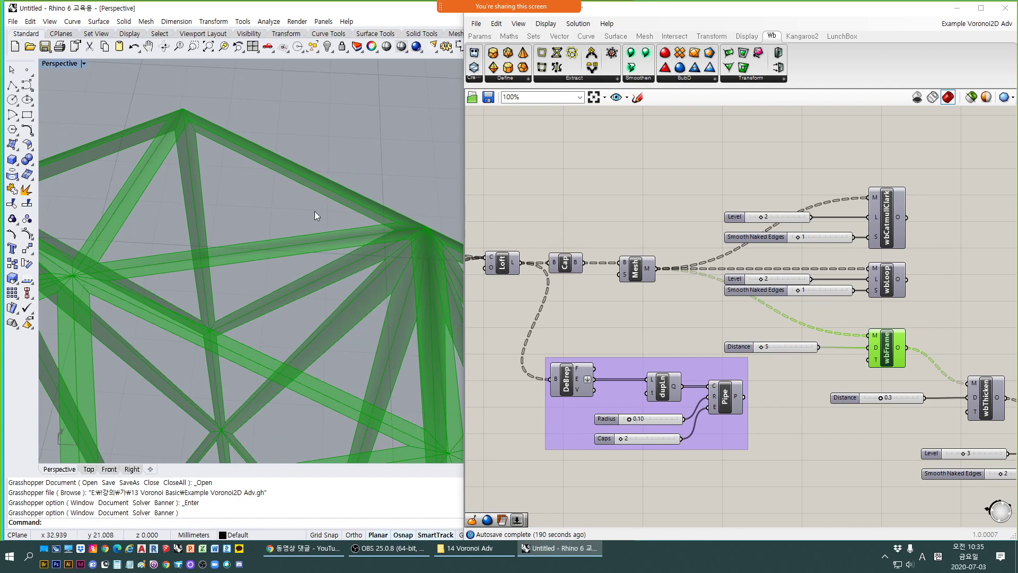
scroll(313, 176, "up", 4)
scroll(295, 209, "down", 4)
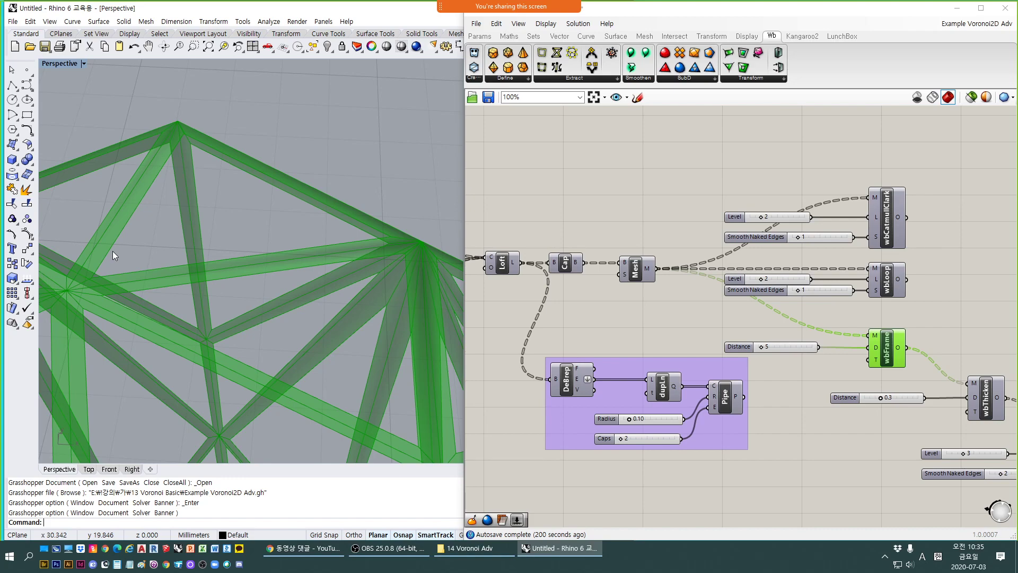
Examine the framed meshes across the whole row of masses and compare them with a single mass up close.
scroll(228, 214, "down", 10)
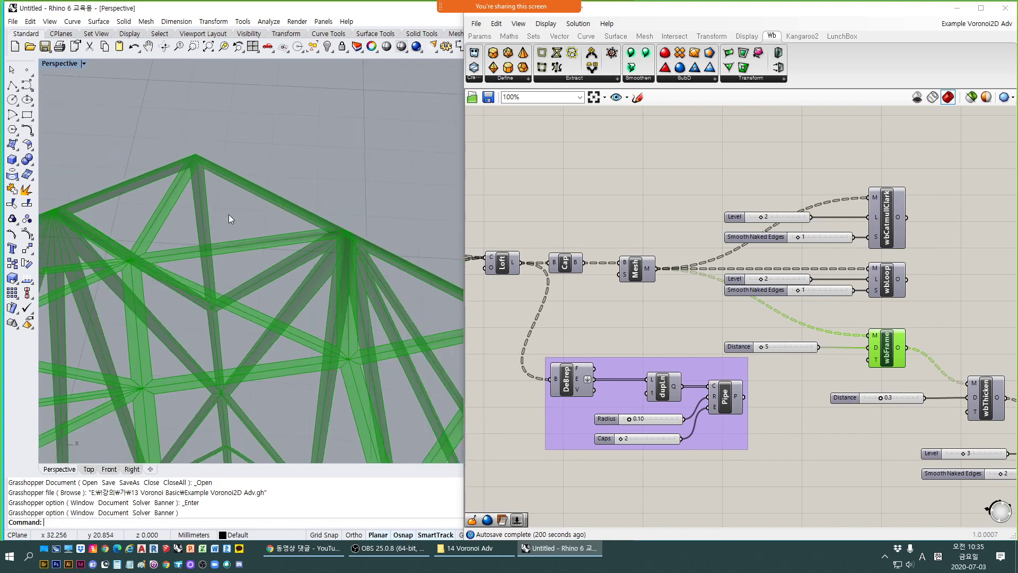
scroll(137, 329, "down", 2)
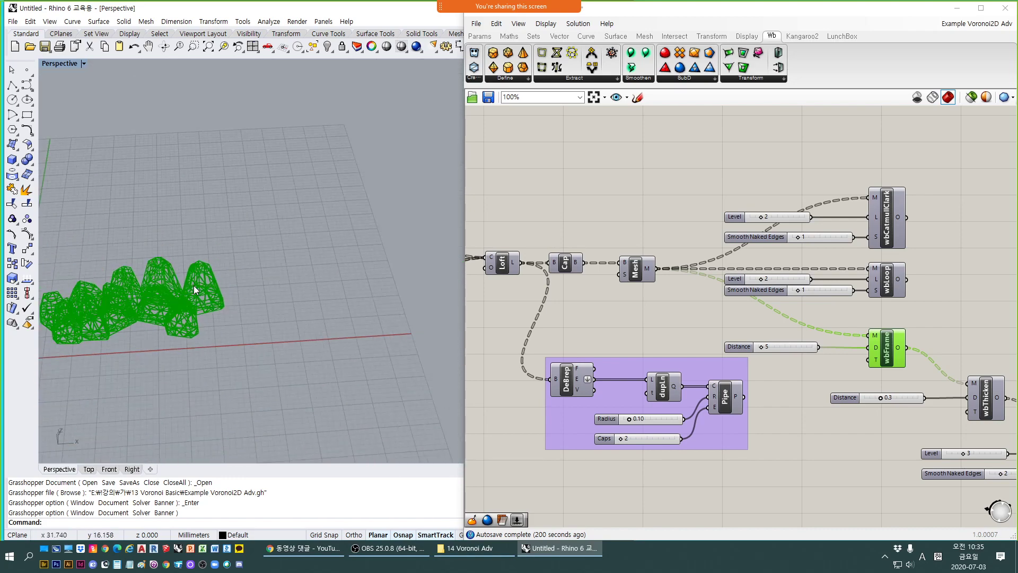
scroll(136, 302, "up", 6)
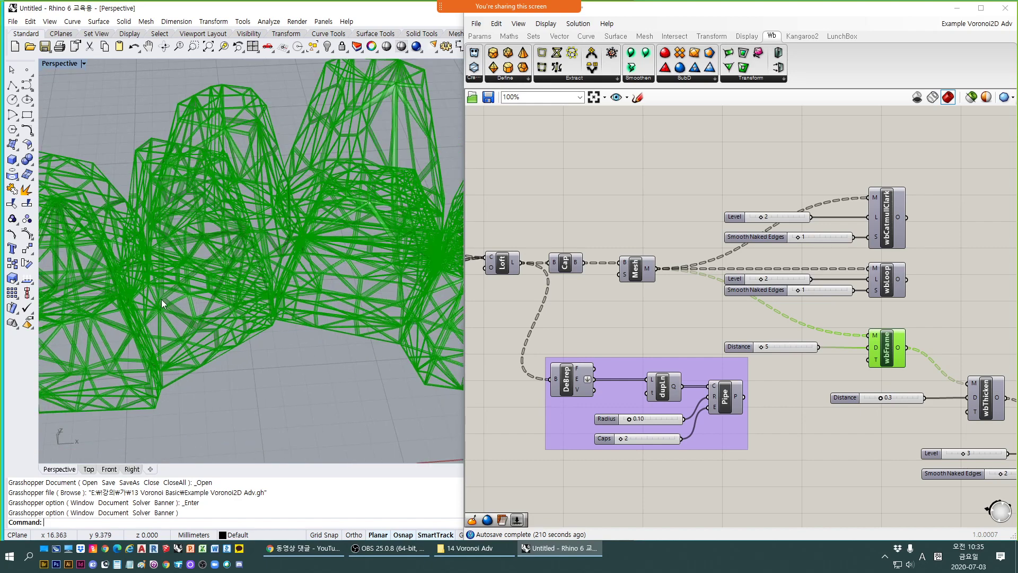
scroll(160, 300, "down", 3)
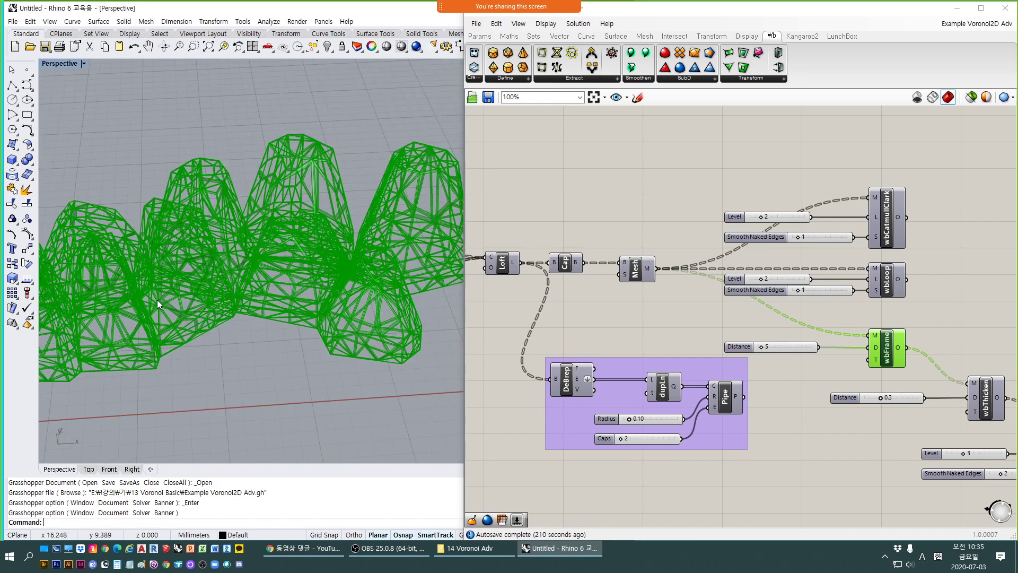
scroll(330, 240, "up", 6)
scroll(346, 118, "up", 2)
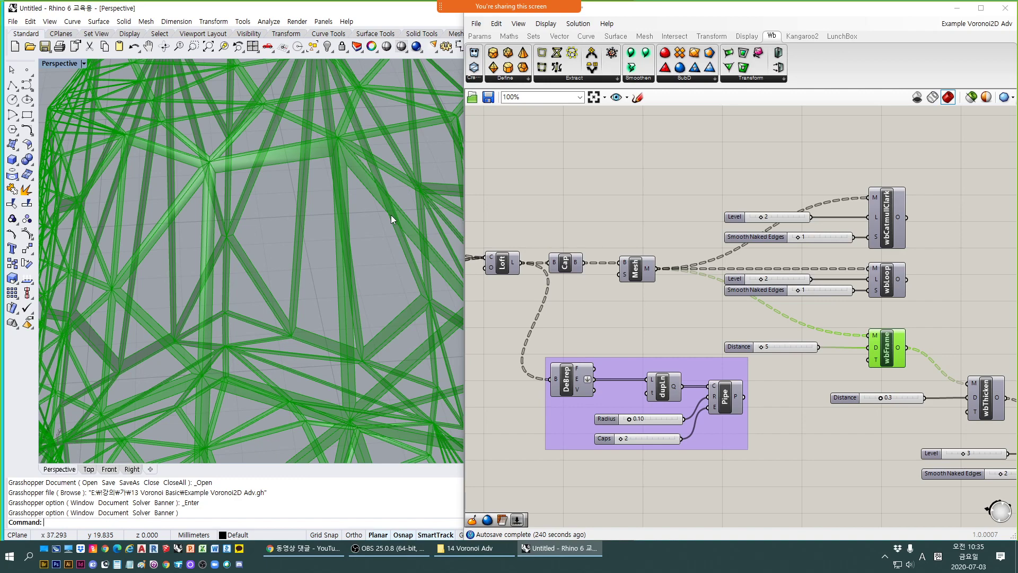
scroll(389, 215, "down", 7)
scroll(403, 147, "up", 5)
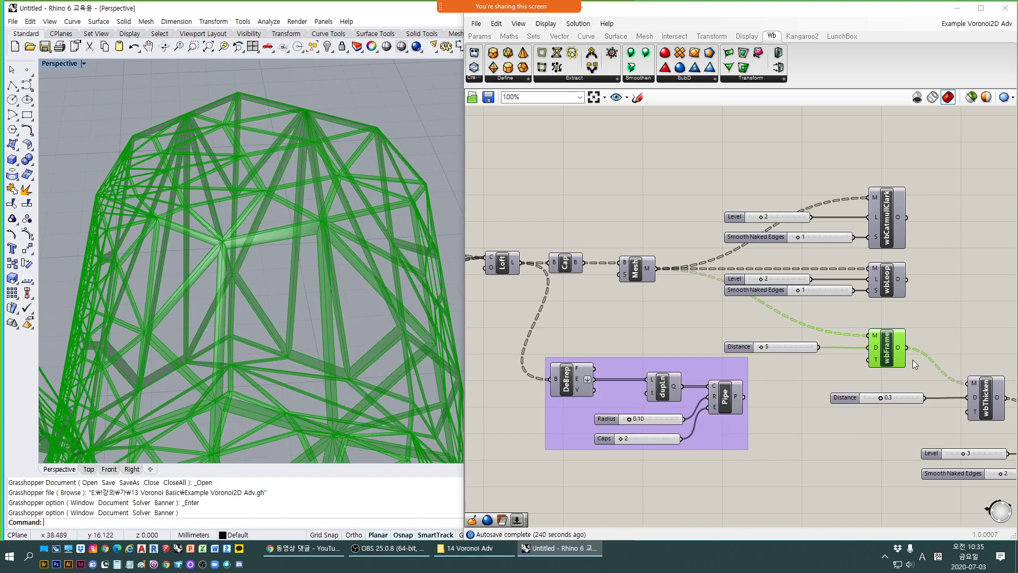
Hide the wbFrame preview and show the wbThicken preview.
right_click_drag(955, 397, 854, 355)
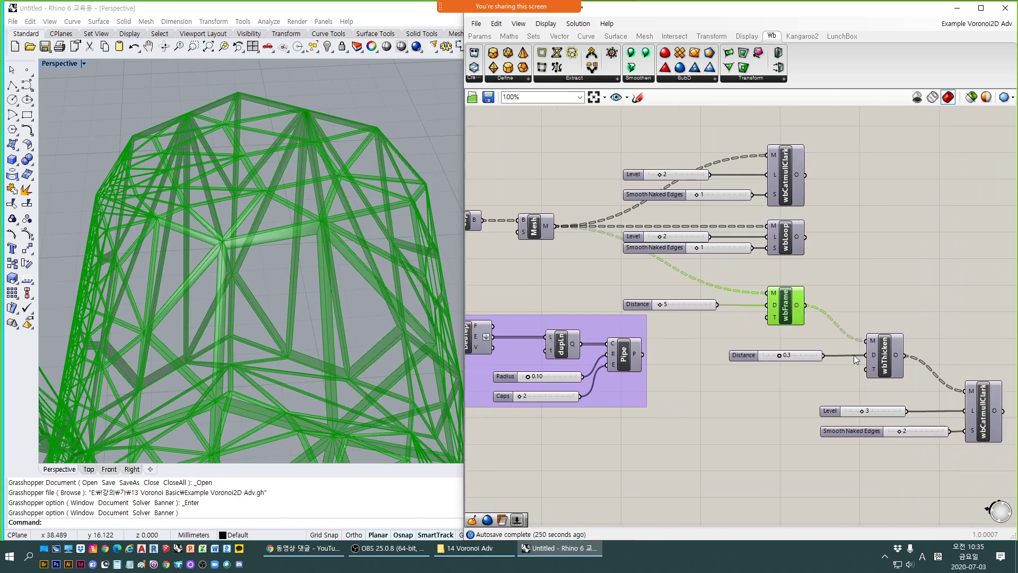
left_click(888, 370, "ctrl+alt")
key("ctrl+q")
left_click(885, 374)
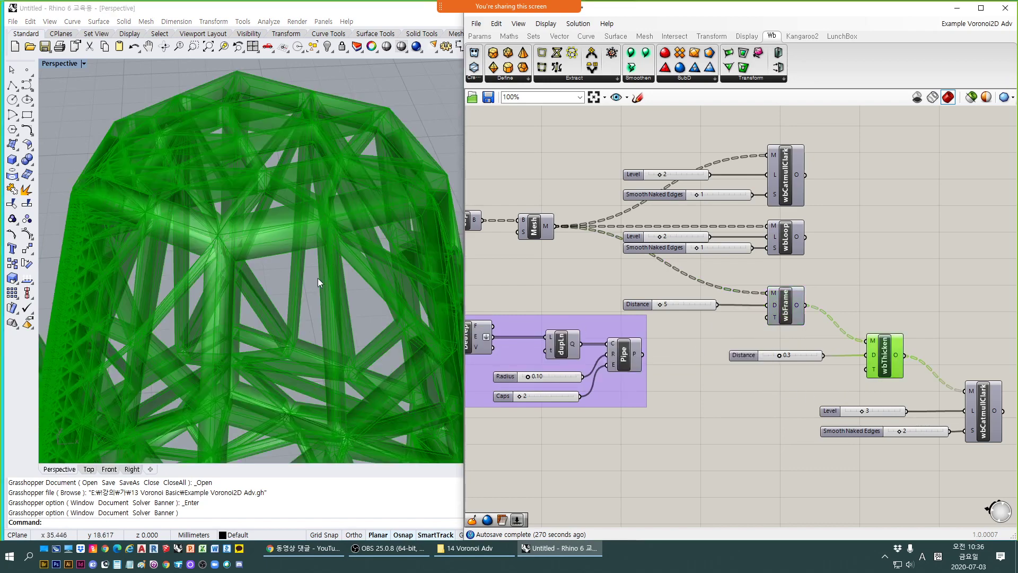
Examine the thickness wbThicken gives the frame members, both up close and across all the masses.
scroll(301, 264, "up", 5)
right_click_drag(301, 264, 299, 210)
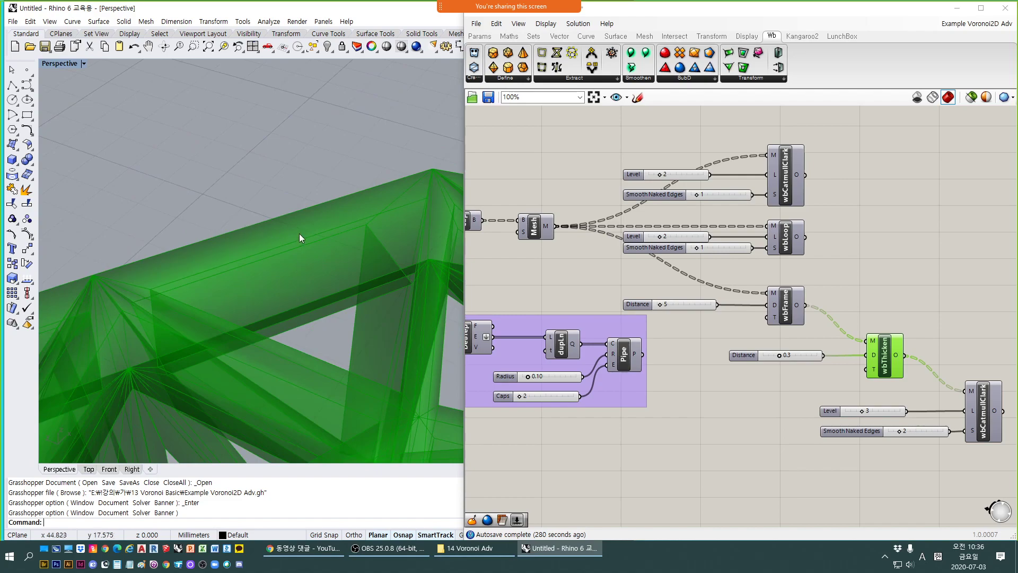
scroll(289, 247, "down", 5)
right_click_drag(278, 289, 243, 208)
right_click_drag(283, 256, 157, 298)
scroll(200, 264, "down", 5)
scroll(196, 328, "up", 5)
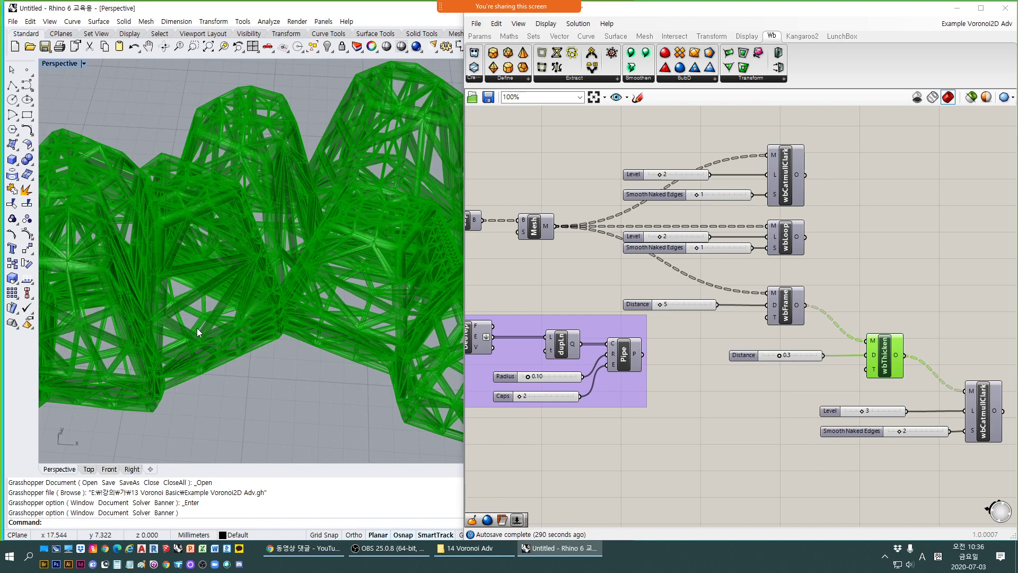
scroll(196, 327, "down", 5)
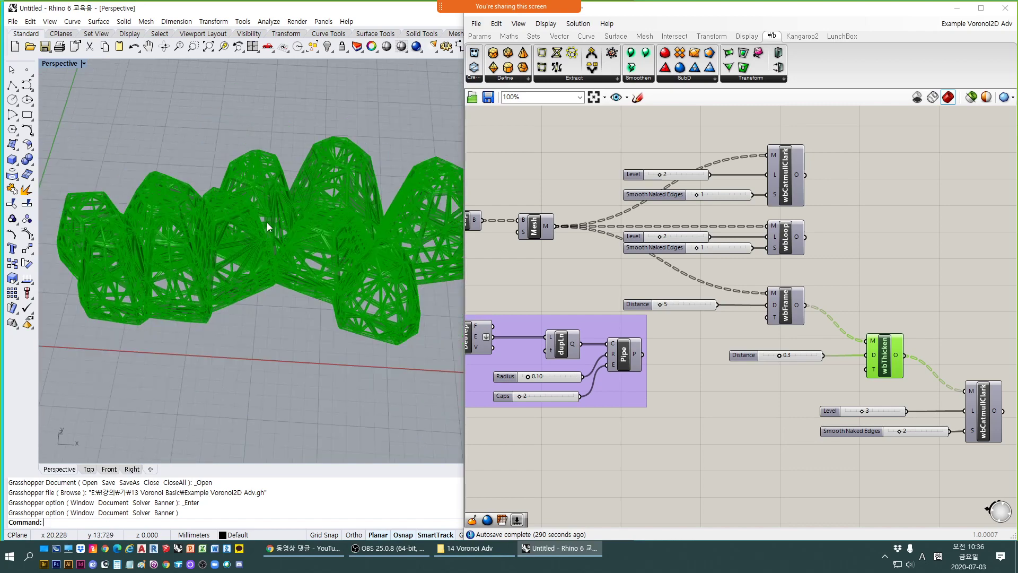
right_click_drag(279, 275, 282, 250)
Hide the wbThicken preview and show the preview of the wbCatmullClark component fed by wbThicken.
left_click(594, 451)
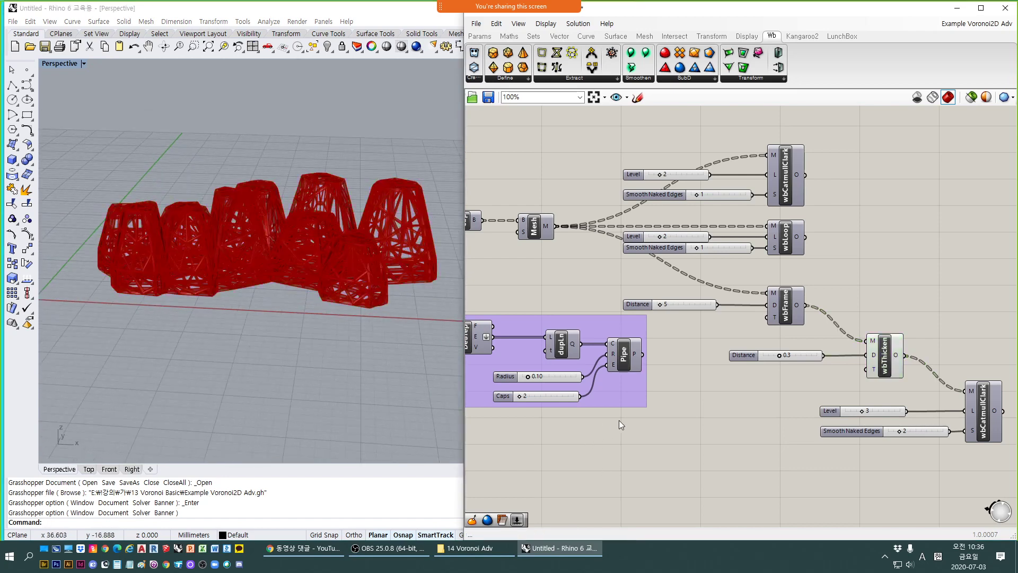
left_click(884, 371)
left_click(987, 413)
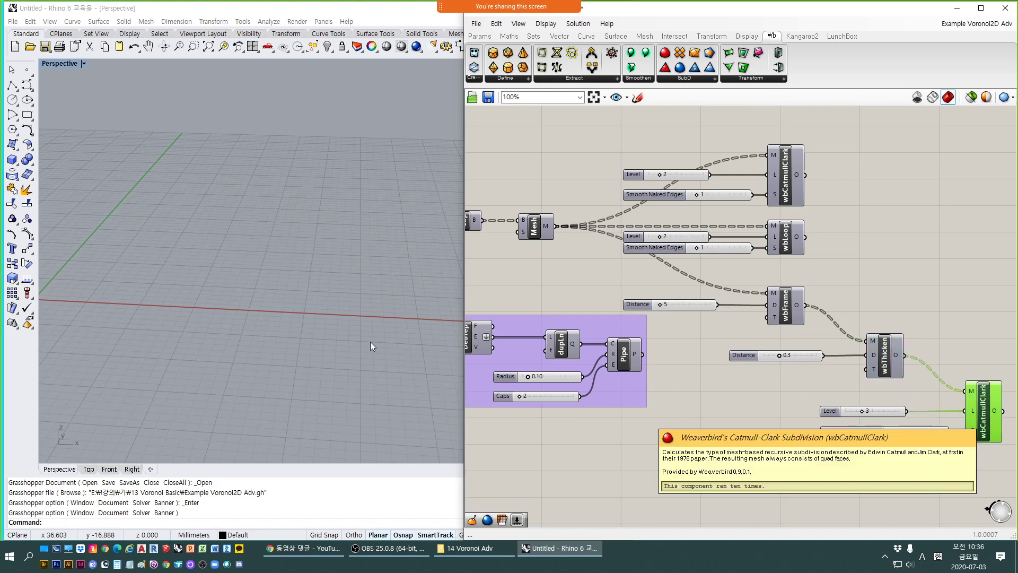
left_click(777, 396)
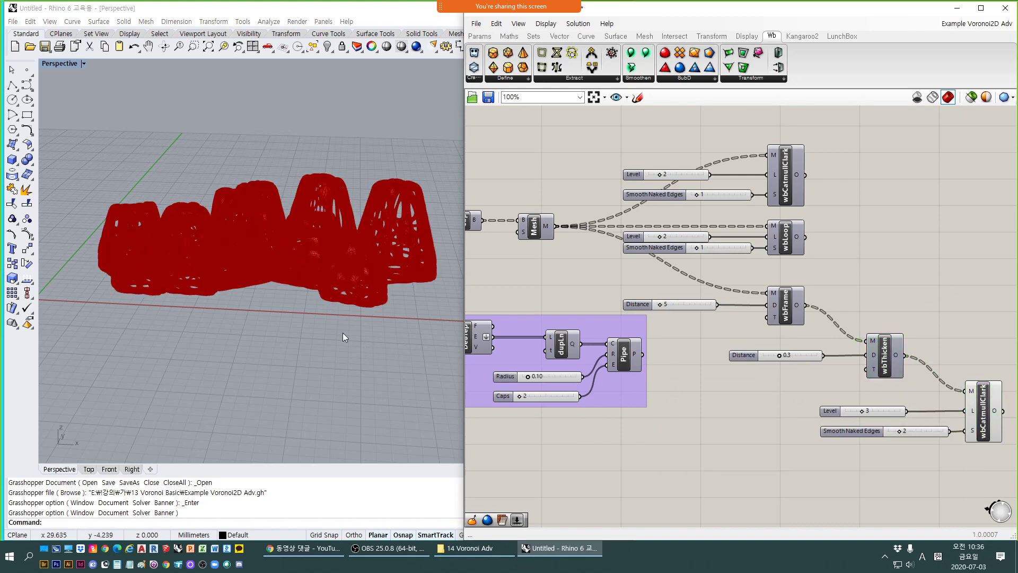
Examine the smoothed, rounded openings of the thickened meshes produced by the final wbCatmullClark.
scroll(384, 232, "up", 6)
right_click_drag(396, 181, 366, 137)
scroll(358, 162, "down", 5)
scroll(358, 170, "up", 4)
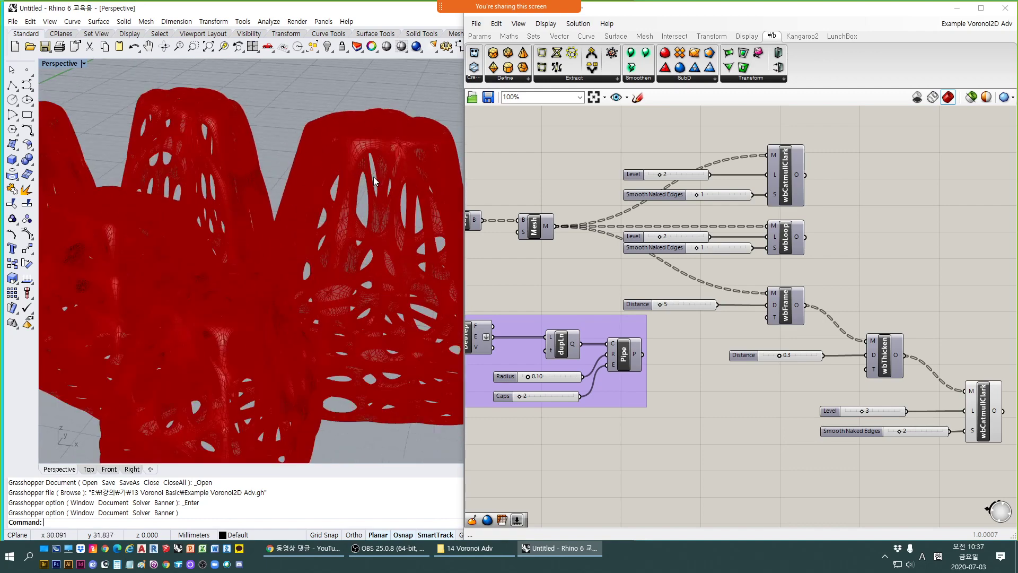
right_click_drag(373, 177, 370, 224)
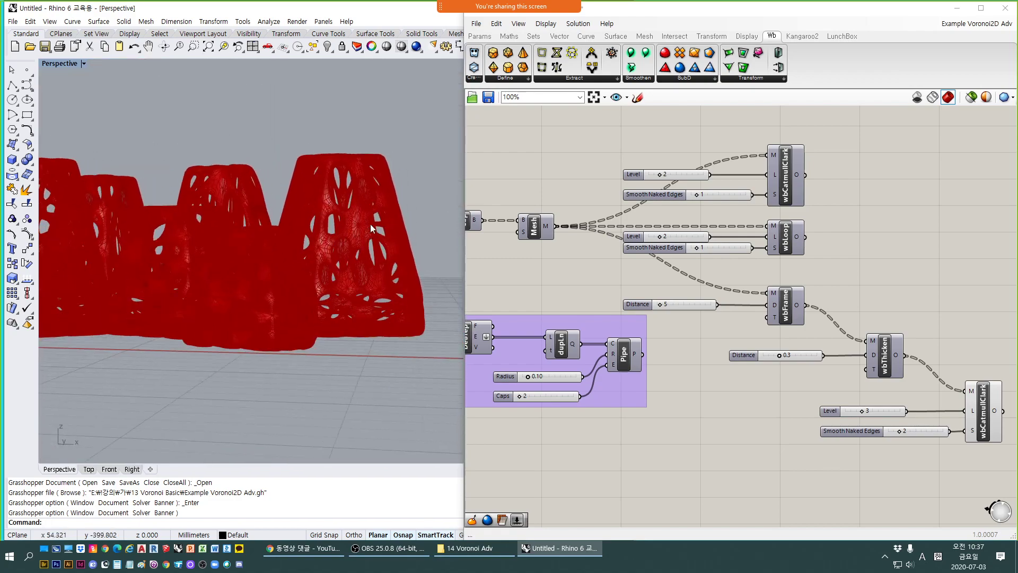
scroll(370, 224, "up", 5)
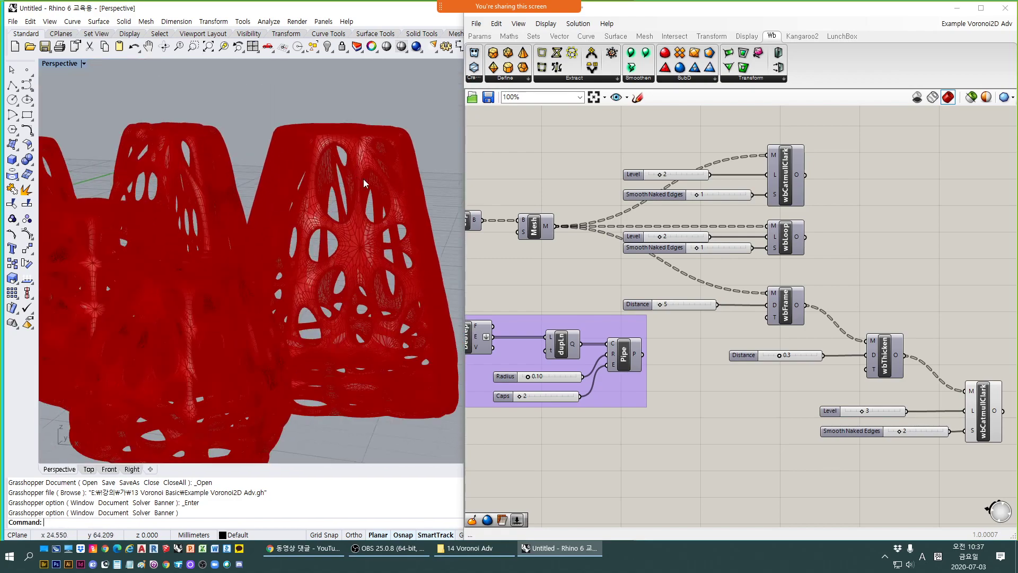
Duplicate the final wbCatmullClark with its Level and Smooth Naked Edges sliders and place the copies below the originals.
left_click_drag(866, 268, 708, 226)
right_click_drag(840, 297, 709, 272)
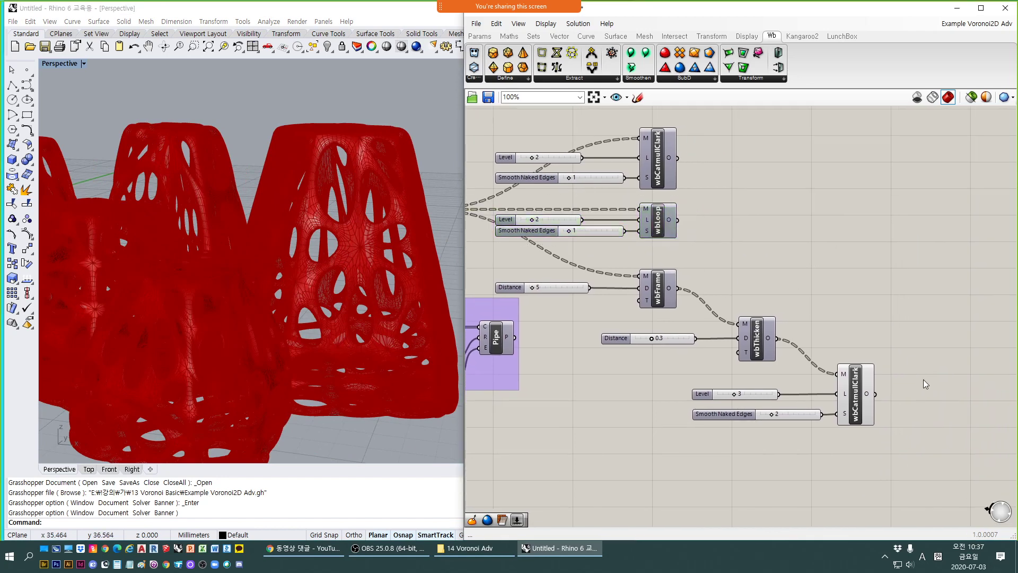
left_click_drag(895, 454, 750, 382)
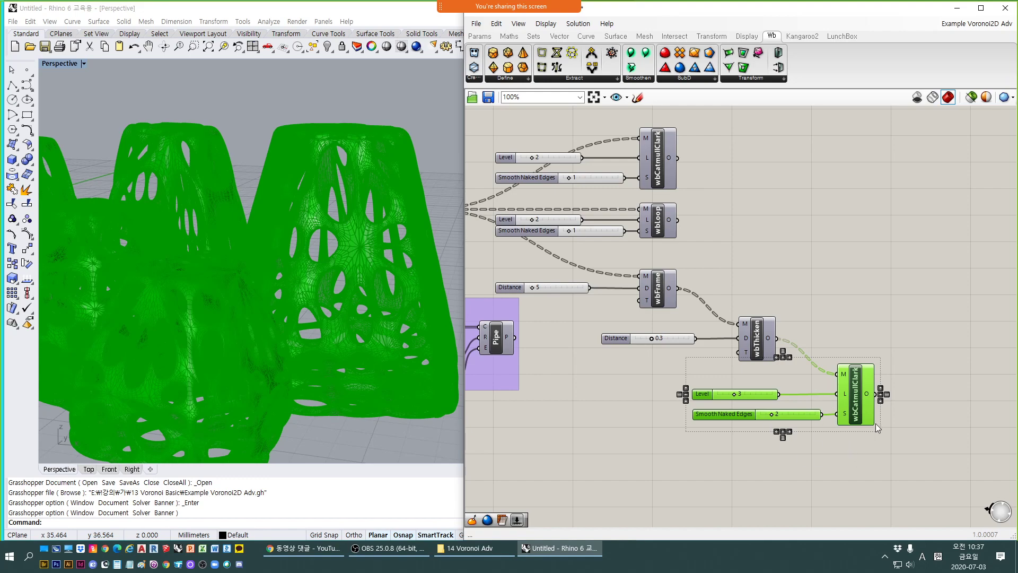
key("ctrl+v")
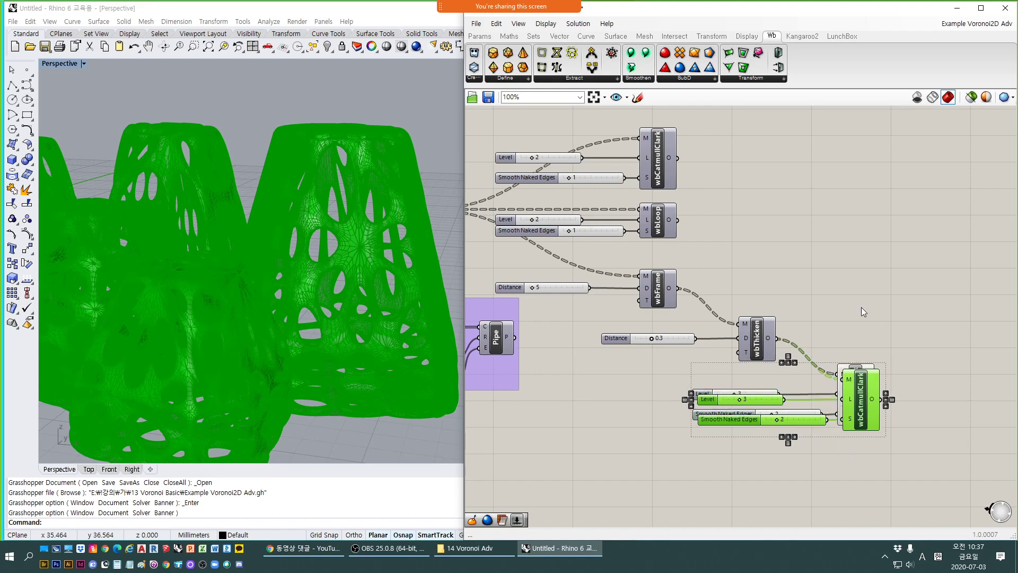
right_click_drag(891, 521, 860, 455)
left_click(860, 456)
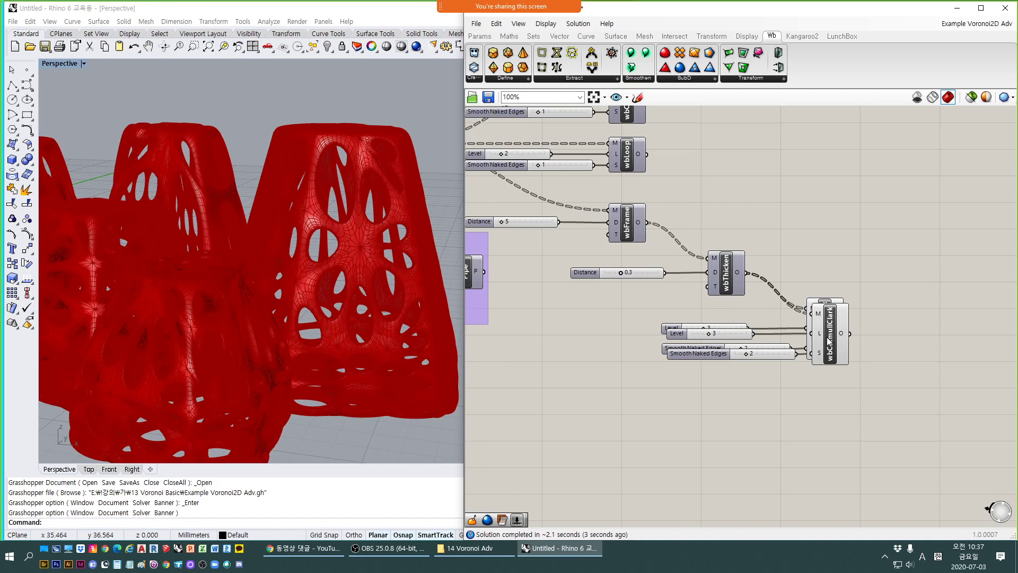
left_click(830, 342)
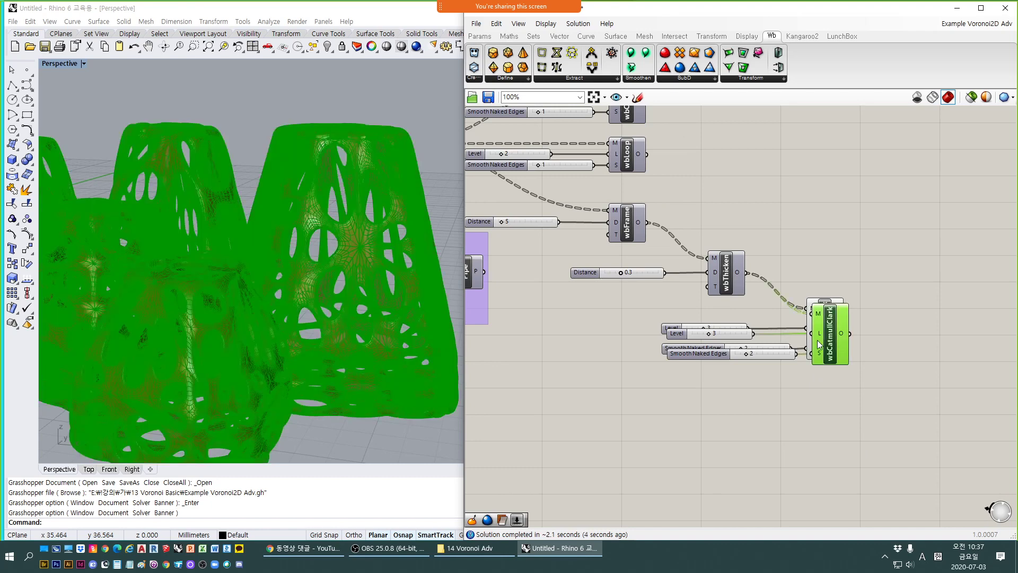
left_click(761, 355, "shift")
left_click_drag(828, 352, 820, 429)
left_click(866, 413)
Delete the duplicated wbCatmullClark, keeping its two sliders, and hide the preview of the original one.
left_click(816, 408)
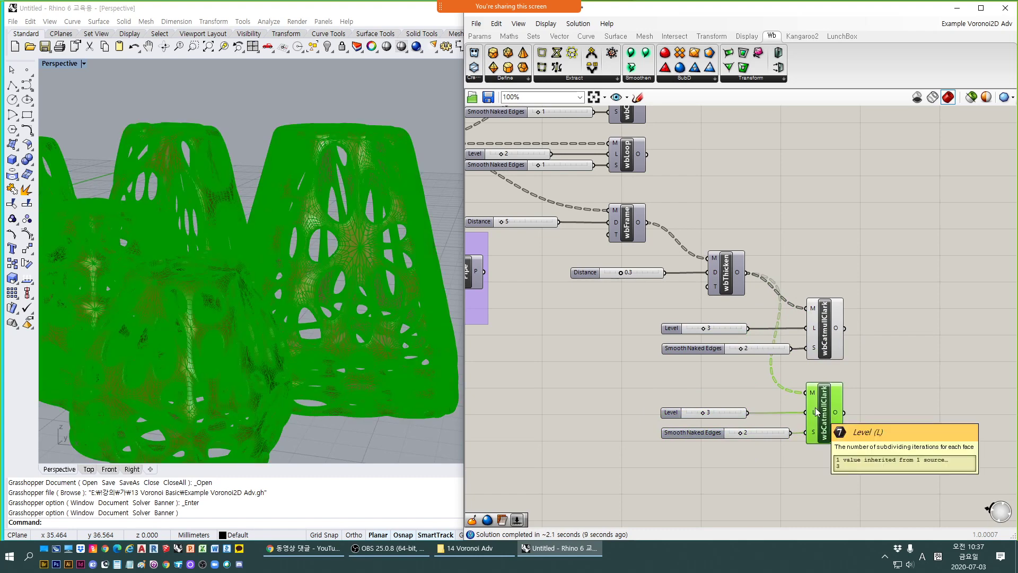
key("Delete")
left_click(826, 346)
key("ctrl+q")
left_click(791, 238)
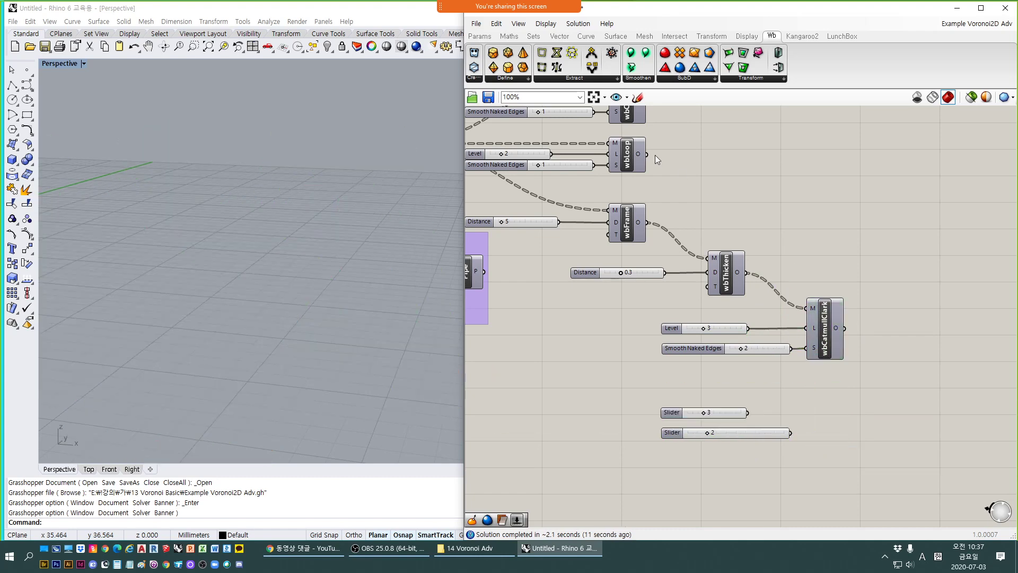
Duplicate the upper wbLoop component and place the copy beside the two spare sliders below the final wbCatmullClark.
left_click(636, 154)
key("ctrl+c")
key("ctrl+v")
left_click_drag(635, 154, 833, 423)
left_click_drag(869, 457, 834, 260)
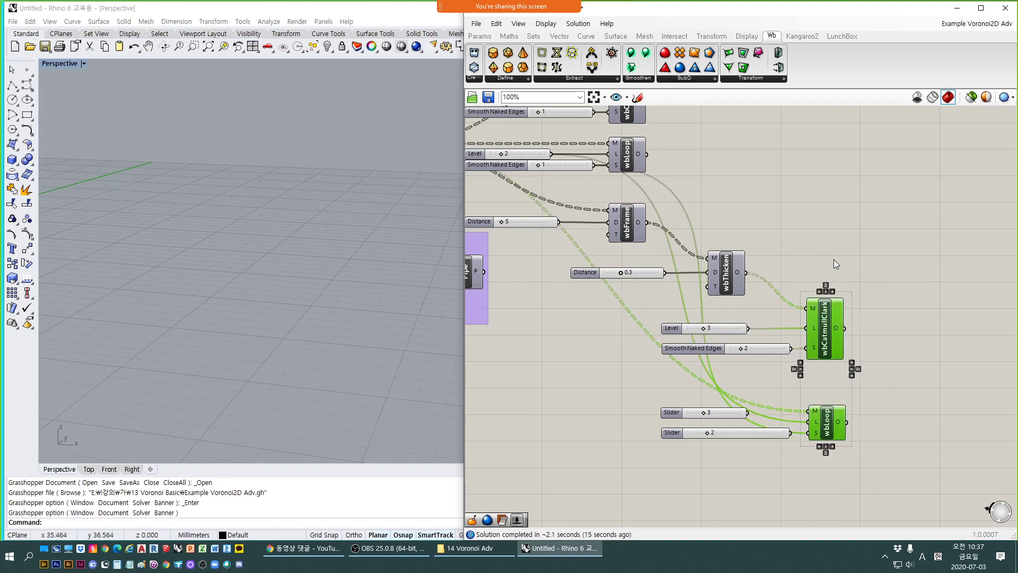
Connect the spare sliders to the wbLoop copy, value 3 into Level and value 2 into Smooth Naked Edges, and align the Level slider.
scroll(730, 348, "up", 3)
left_click(693, 348)
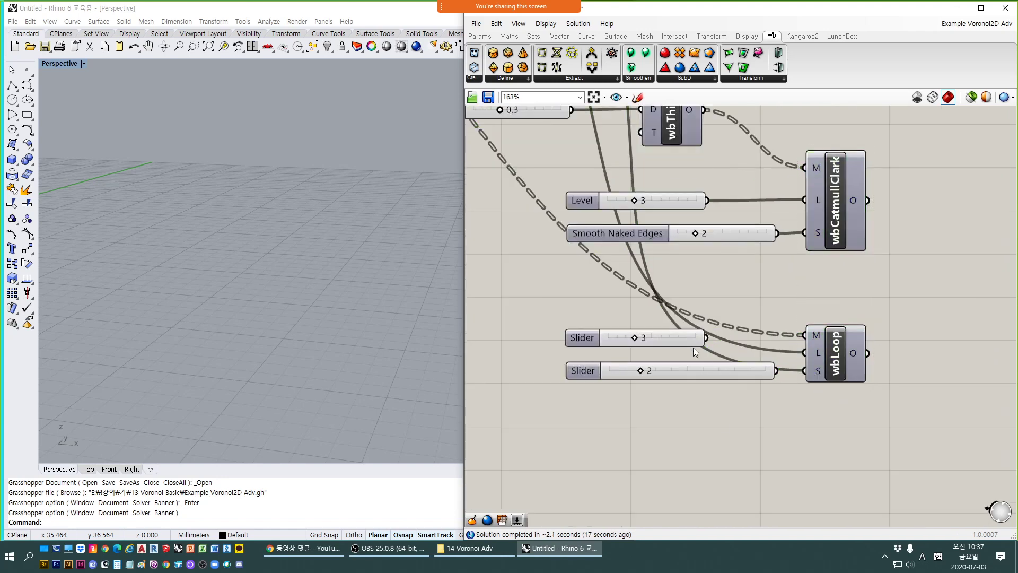
left_click_drag(707, 337, 804, 370)
left_click_drag(684, 340, 683, 351)
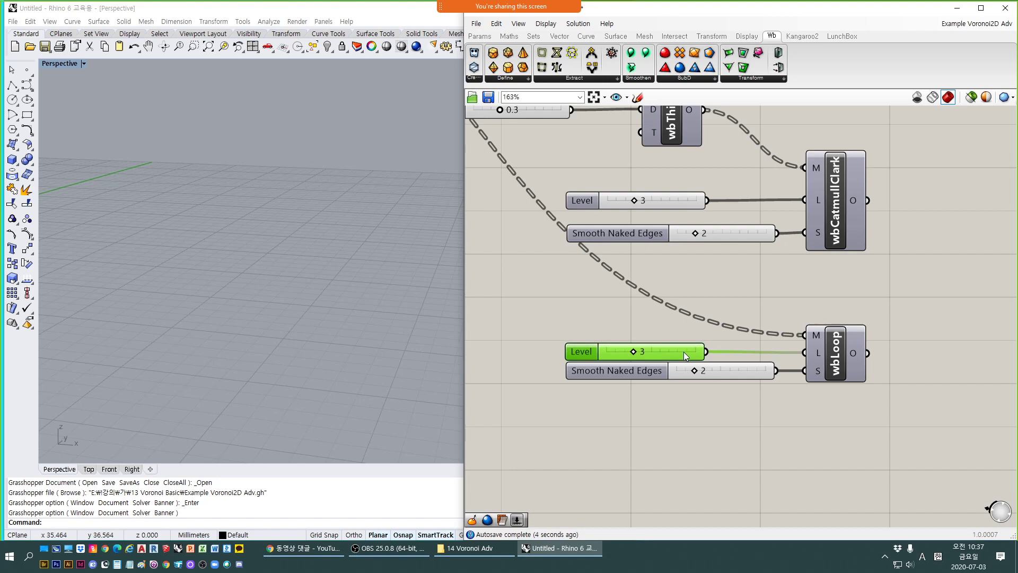
Show the preview of the copied wbLoop and examine its smoothed meshes.
left_click(843, 363)
key("ctrl+q")
scroll(382, 193, "up", 2)
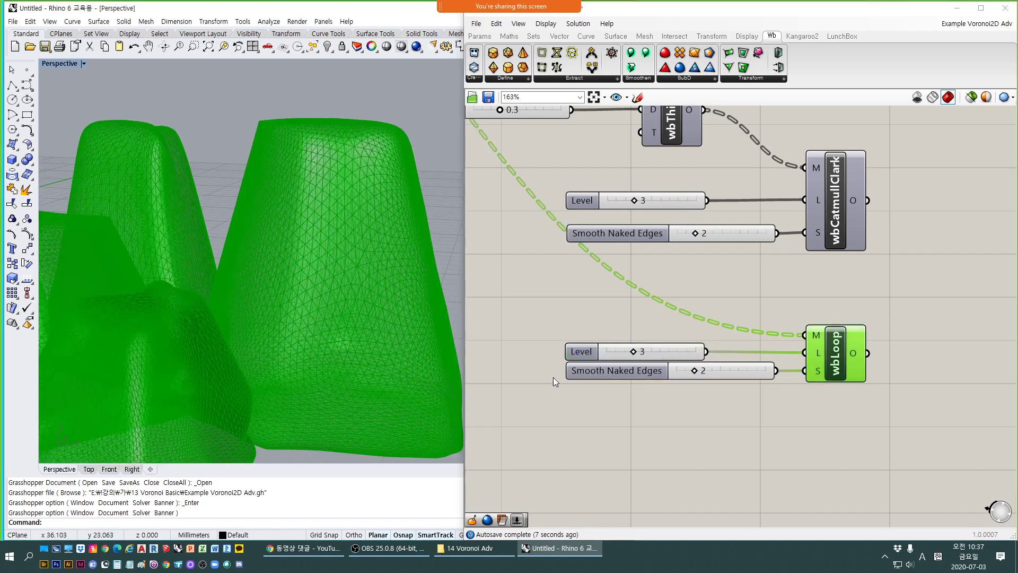
left_click(770, 435)
right_click_drag(342, 327, 329, 338)
scroll(329, 338, "down", 2)
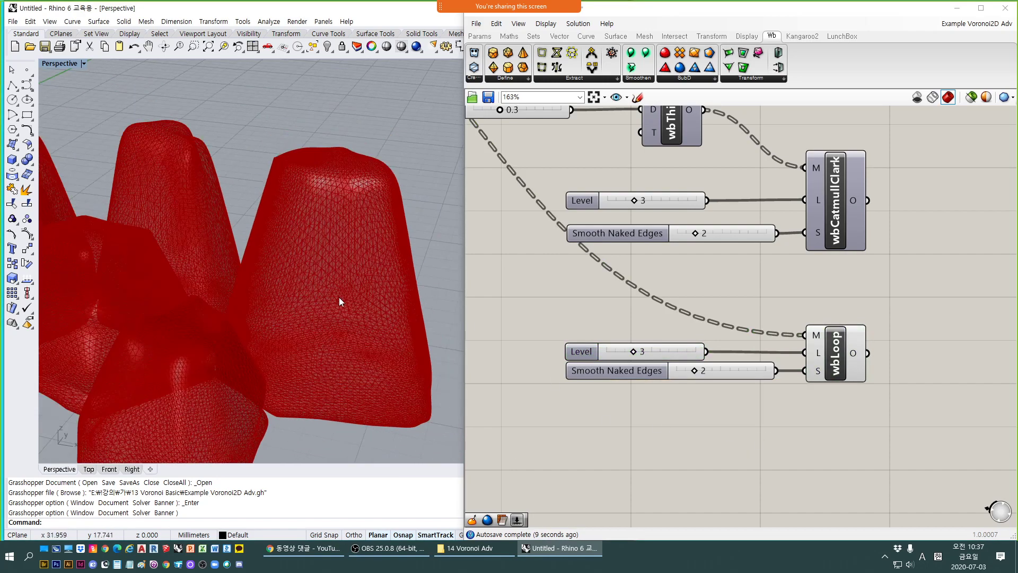
right_click_drag(338, 297, 343, 311)
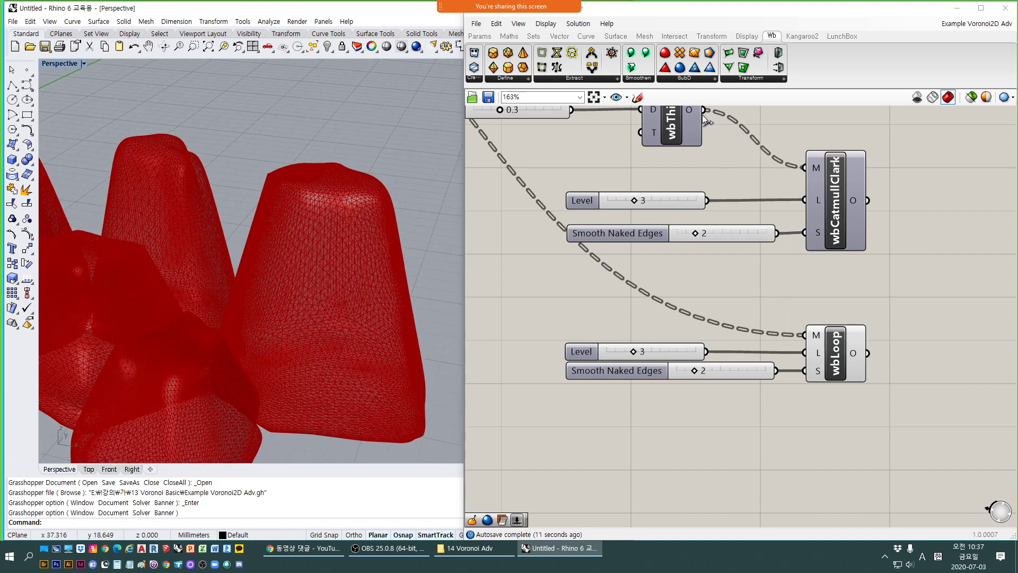
Connect the wbThicken output to the mesh input of the wbLoop copy and examine the smoothed thickened frames.
left_click_drag(705, 111, 805, 336)
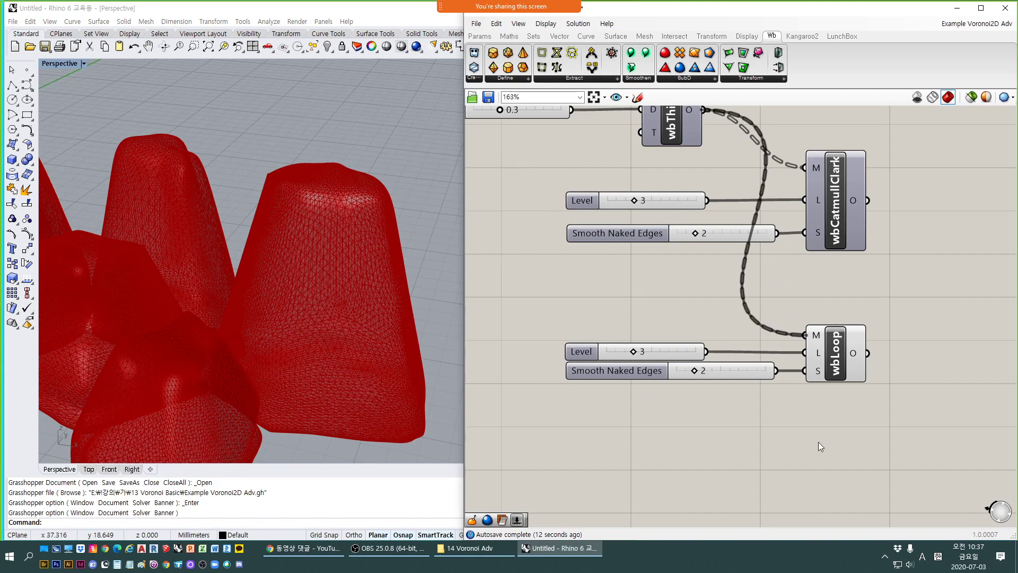
scroll(371, 273, "up", 2)
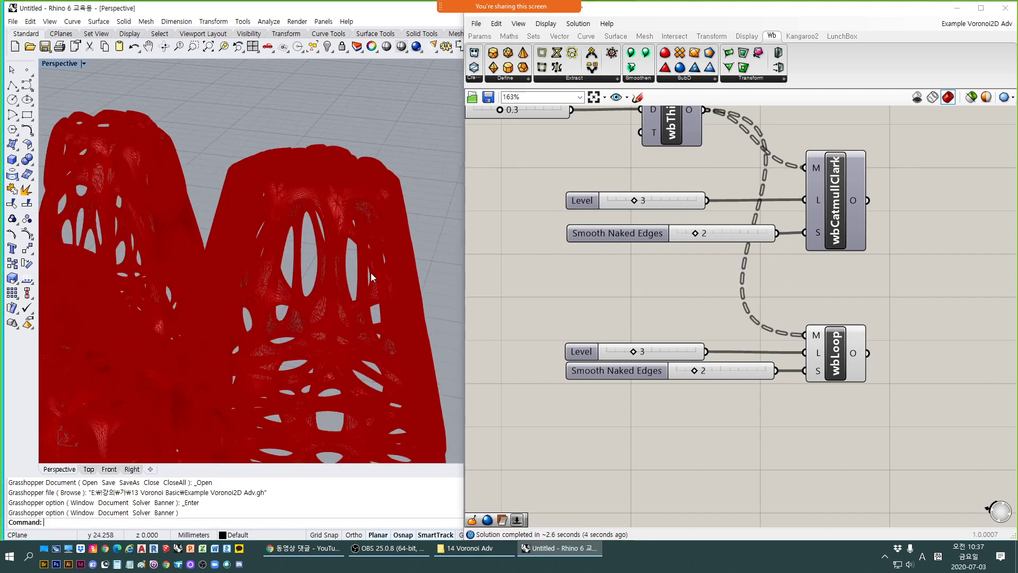
scroll(371, 273, "up", 3)
right_click_drag(333, 303, 320, 324)
scroll(357, 307, "up", 6)
scroll(348, 289, "down", 3)
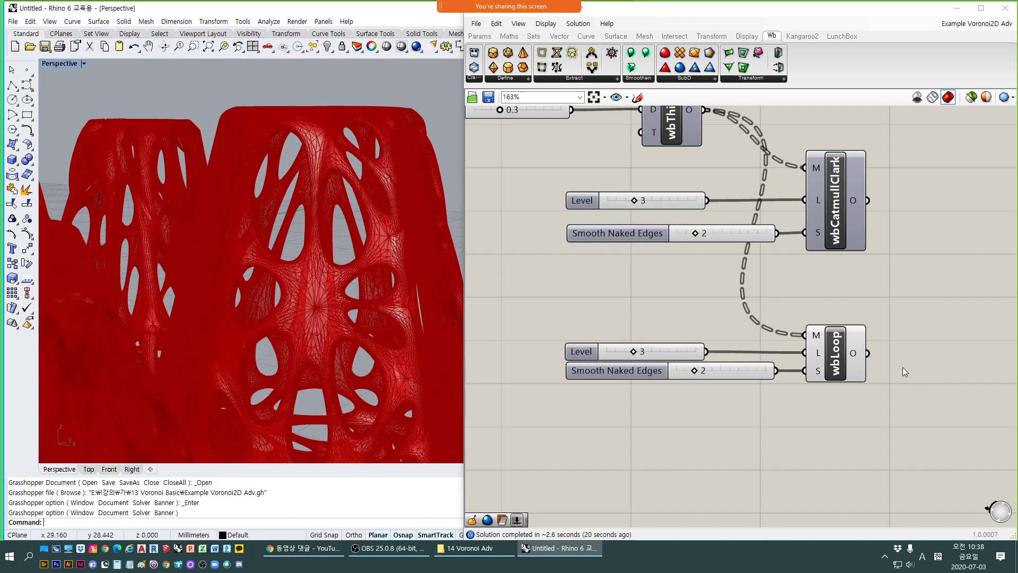
Hide the preview of the wbLoop copy fed by wbThicken.
left_click(835, 361)
key("ctrl+q")
left_click(782, 423)
scroll(847, 333, "down", 4)
right_click_drag(672, 348, 731, 367)
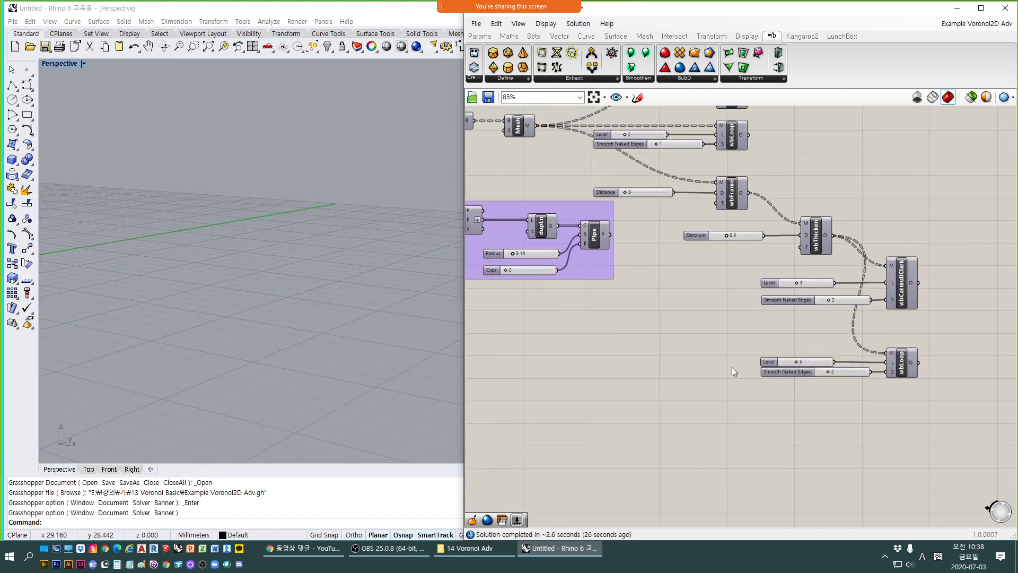
Inspect the Geo parameter fed by the B output of the Dispatch component and the data it holds.
scroll(733, 367, "down", 5)
right_click_drag(652, 359, 924, 345)
right_click_drag(751, 401, 833, 409)
scroll(807, 372, "down", 2)
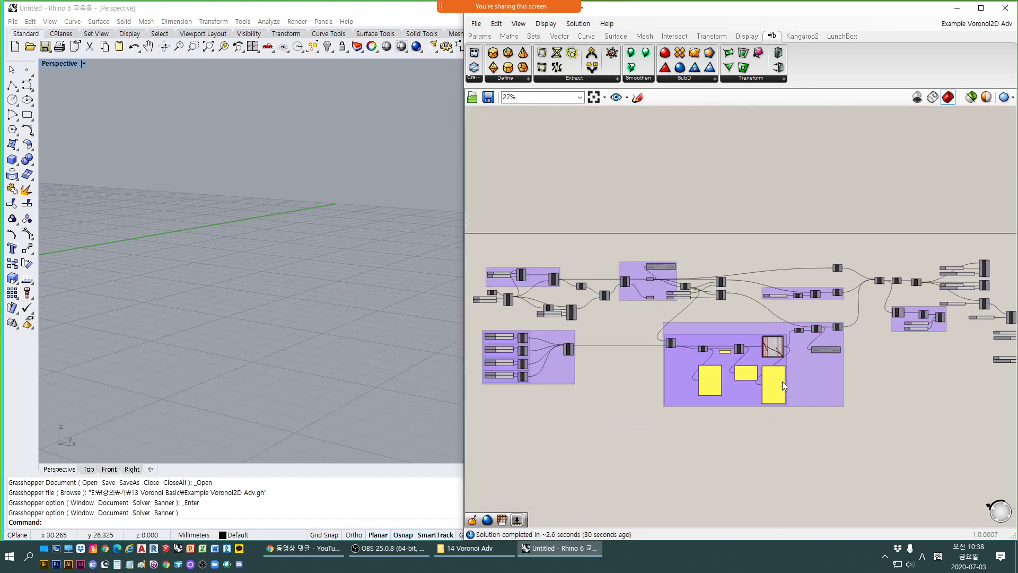
right_click_drag(721, 406, 725, 388)
right_click_drag(292, 316, 294, 342)
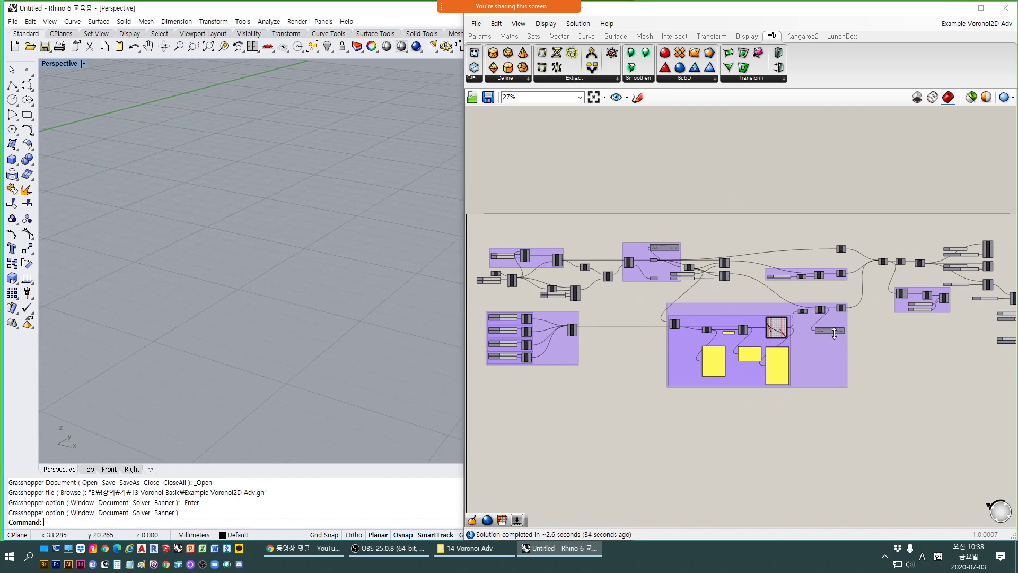
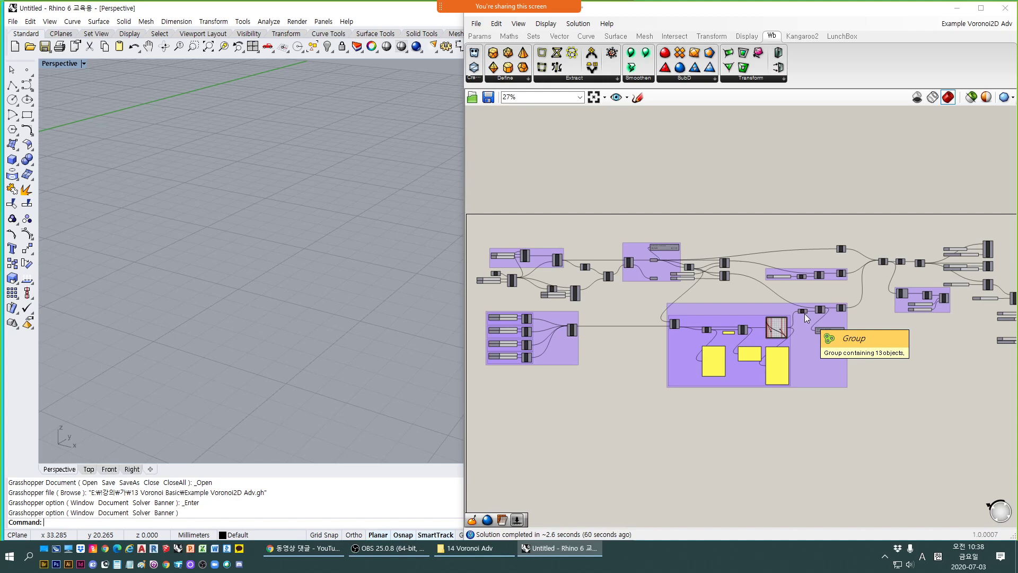
scroll(668, 287, "up", 3)
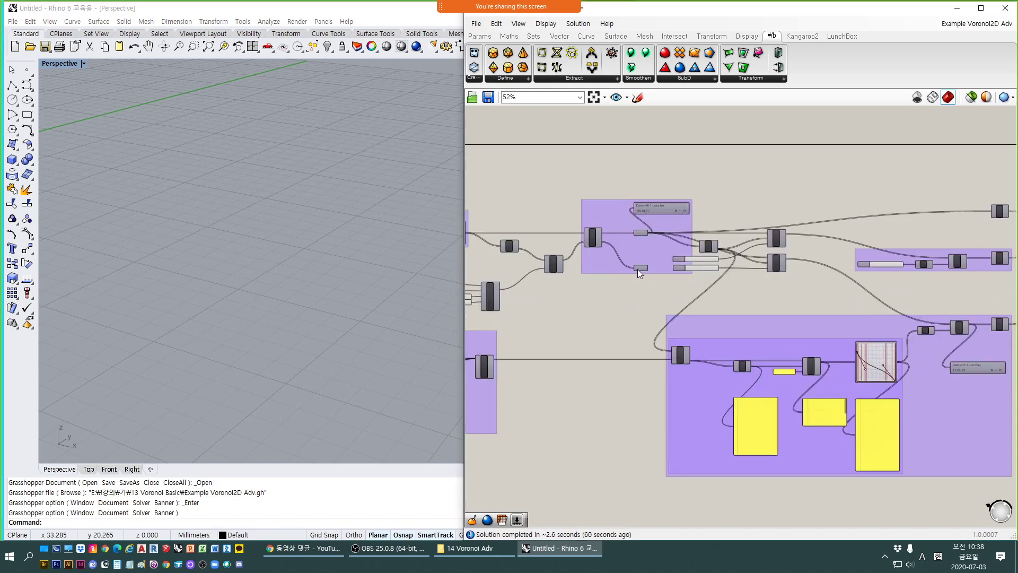
scroll(637, 269, "up", 4)
left_click(658, 275)
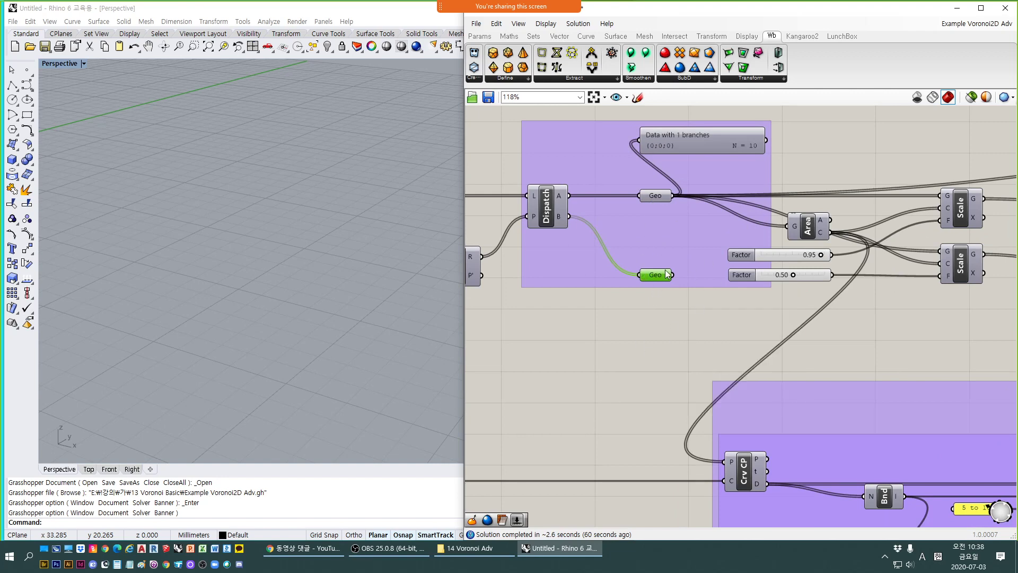
scroll(240, 229, "down", 9)
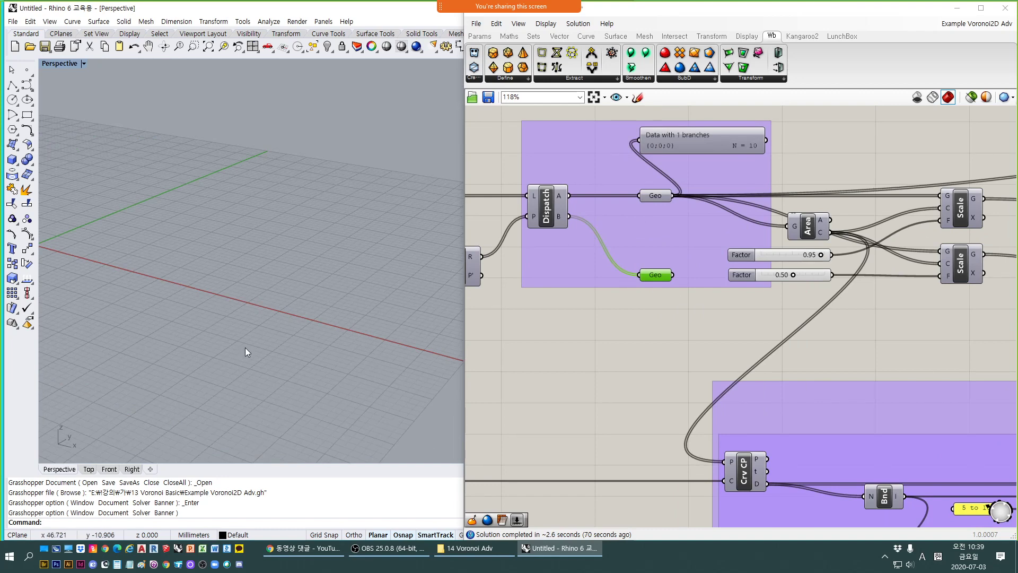
mouse_move(654, 276)
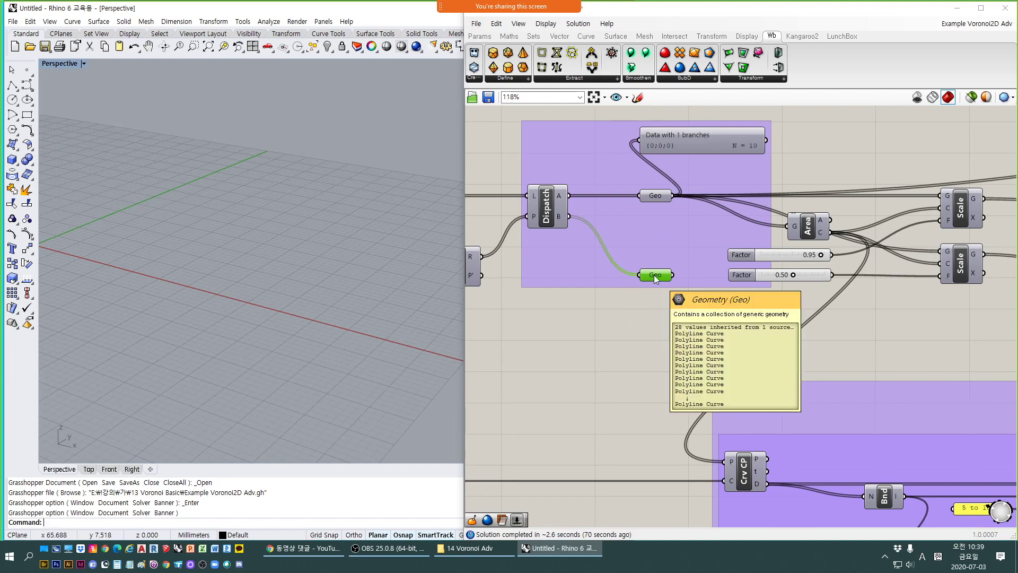
scroll(183, 298, "up", 3)
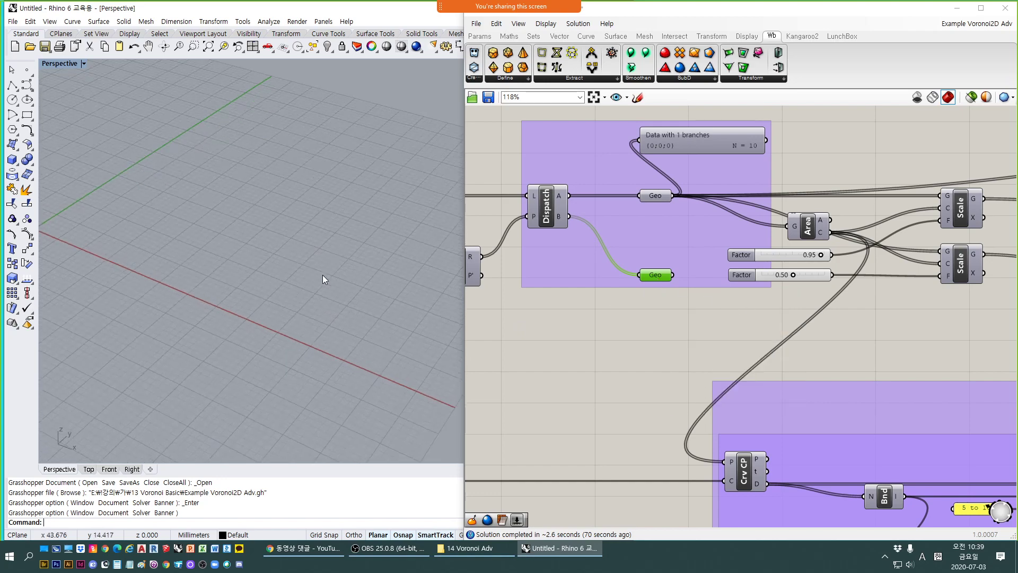
scroll(633, 298, "down", 2)
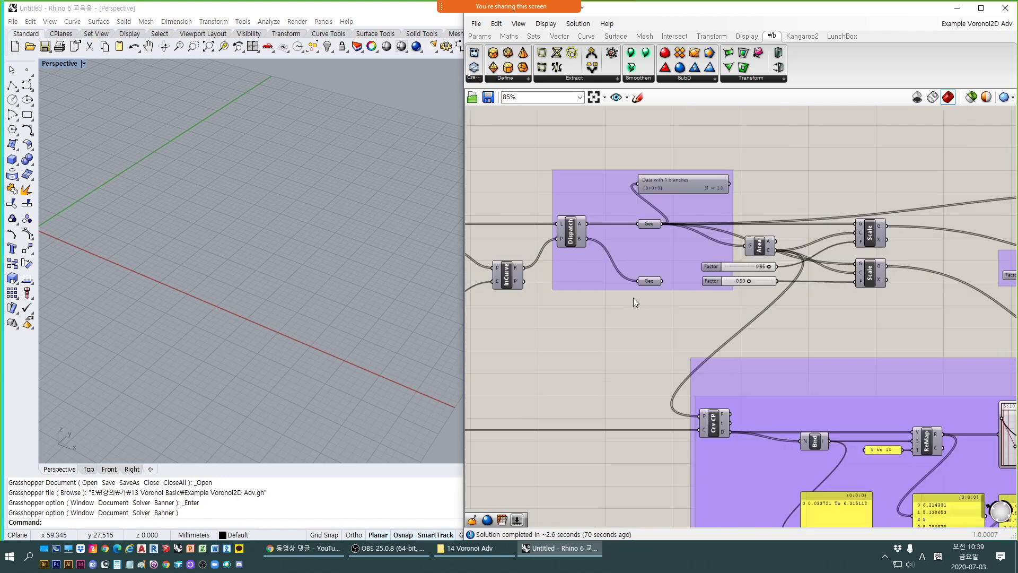
scroll(635, 301, "down", 4)
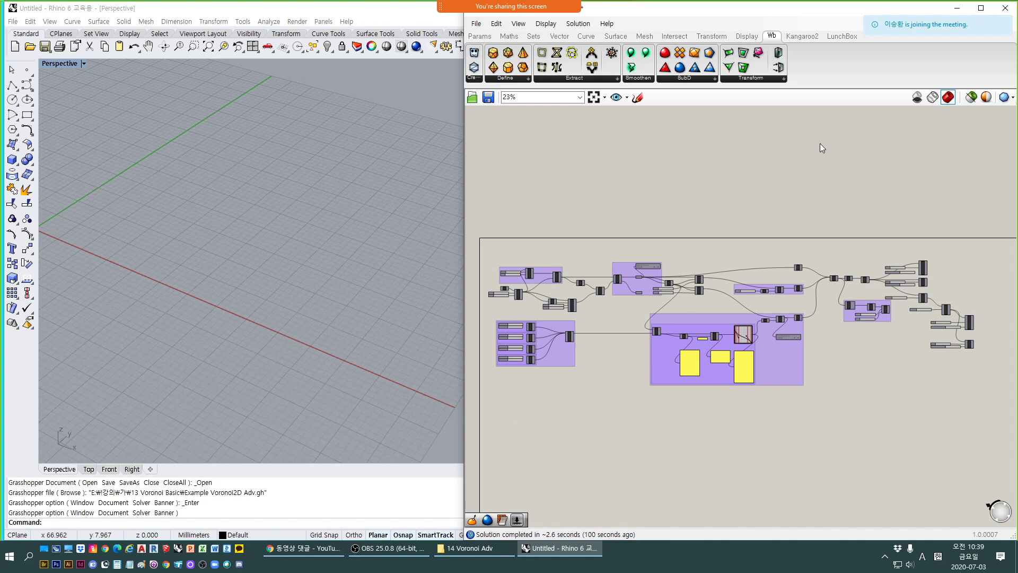
scroll(769, 256, "down", 3)
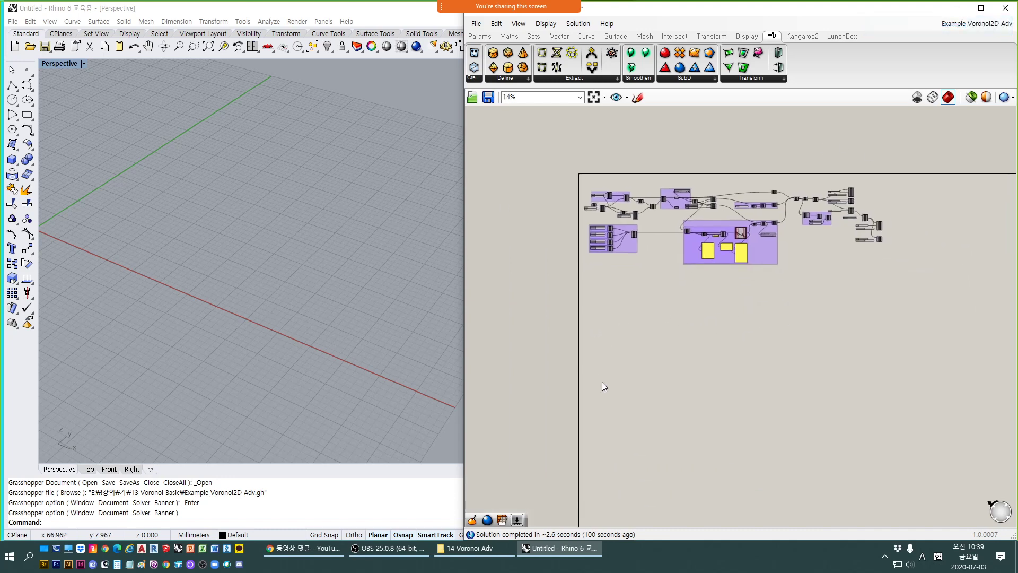
right_click_drag(730, 323, 733, 194)
right_click_drag(835, 307, 832, 356)
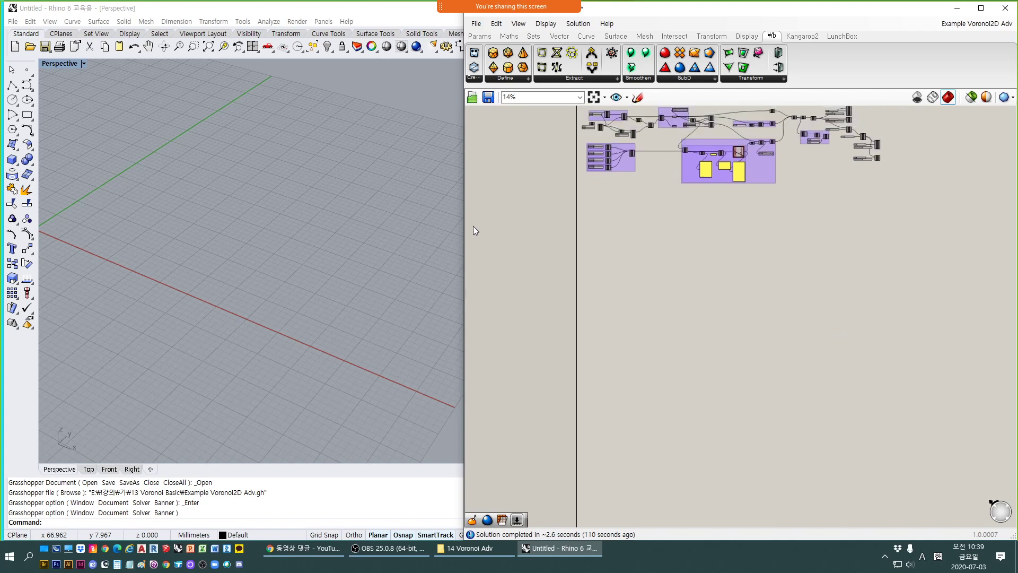
right_click_drag(602, 381, 663, 405)
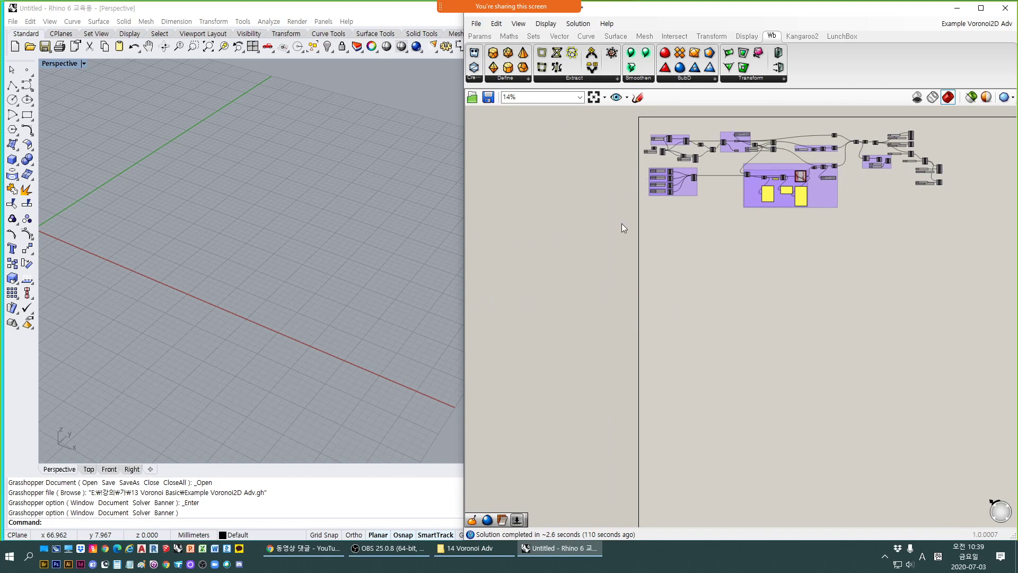
right_click_drag(666, 351, 623, 386)
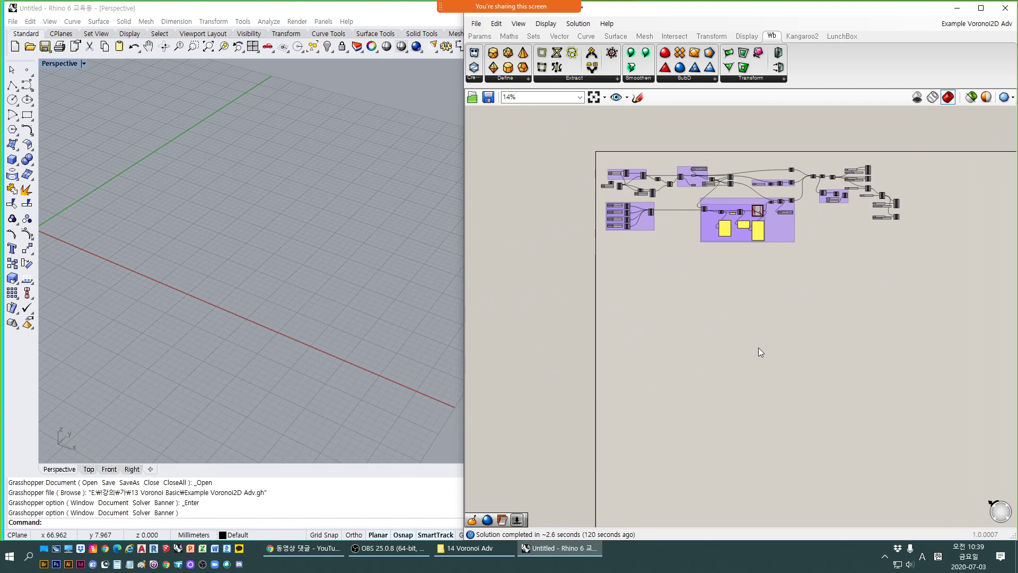
right_click_drag(758, 348, 712, 339)
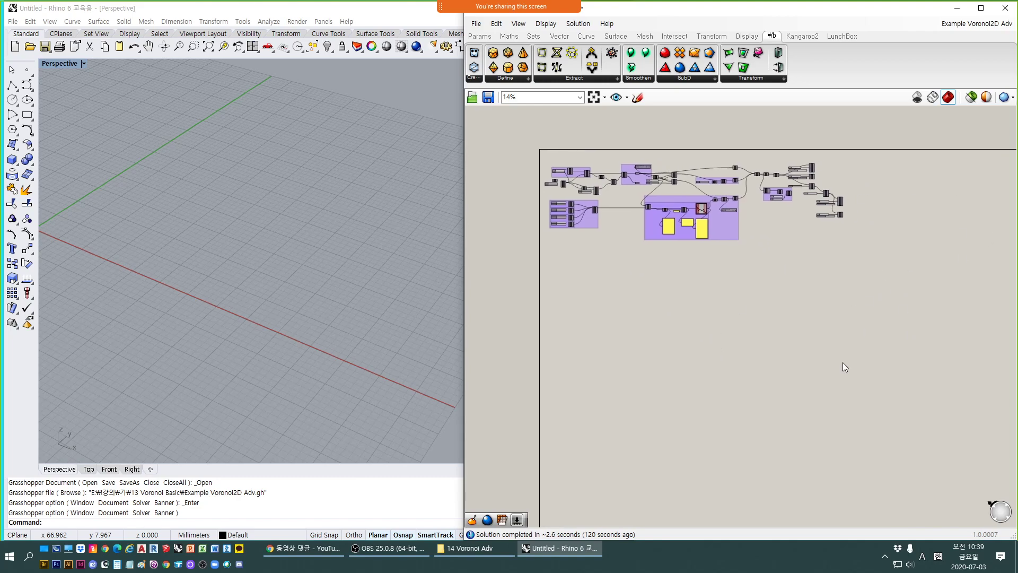
left_click(331, 274)
scroll(315, 243, "down", 3)
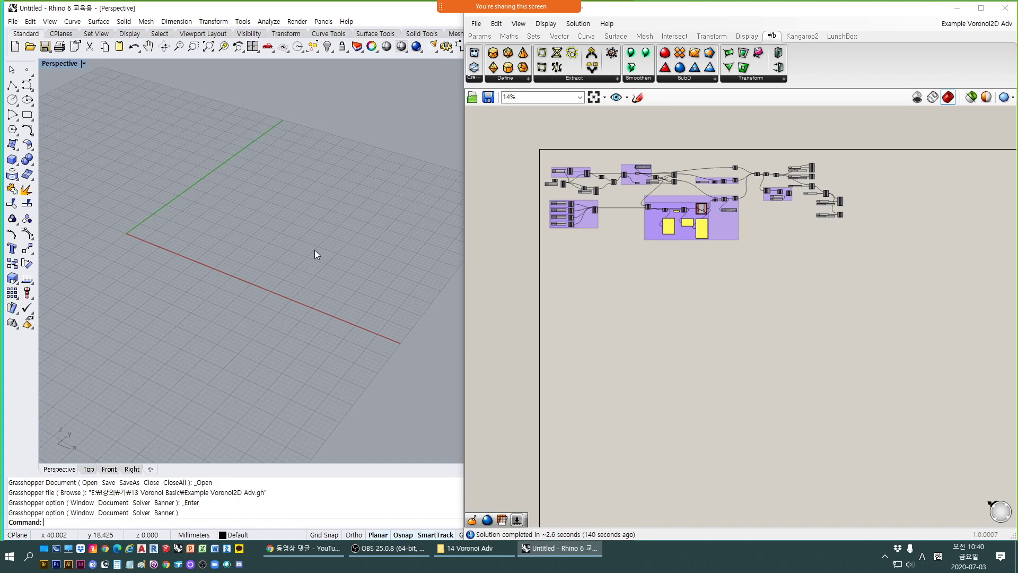
left_click(769, 297)
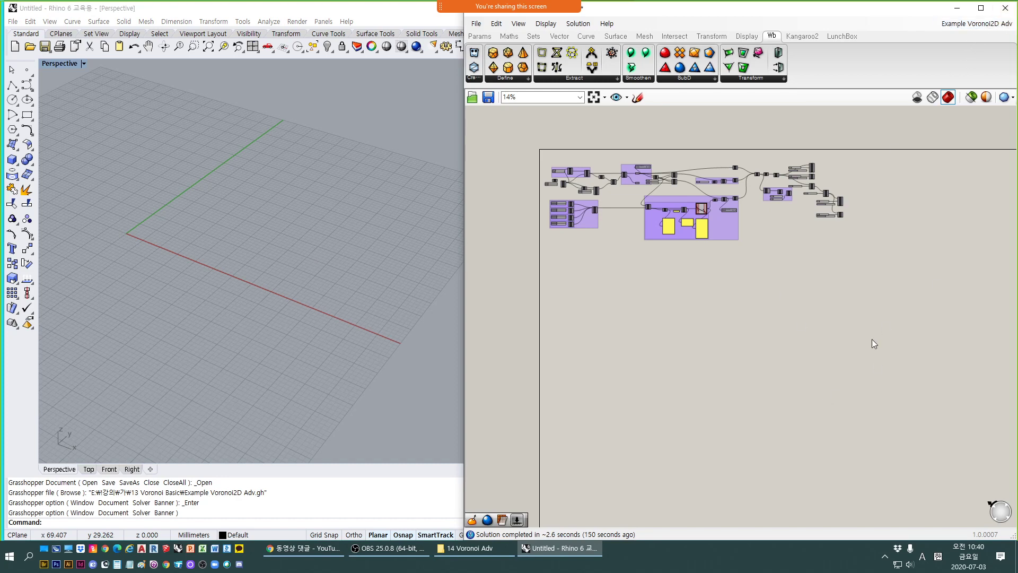
scroll(819, 193, "up", 3)
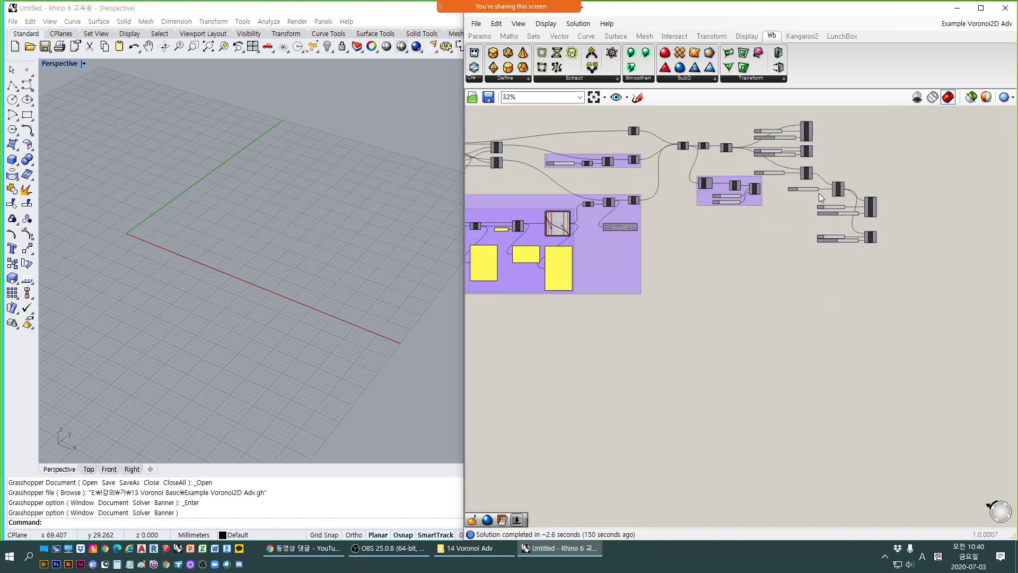
scroll(774, 201, "down", 2)
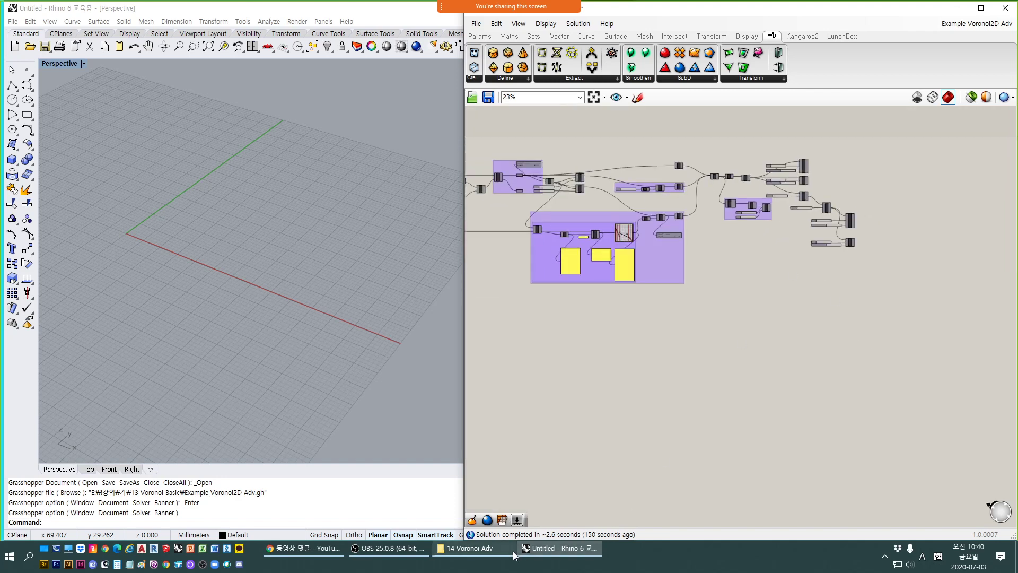
Open the Example 3D Adv2 definition from the 14 Voronoi Adv folder in Grasshopper.
key("alt+Tab")
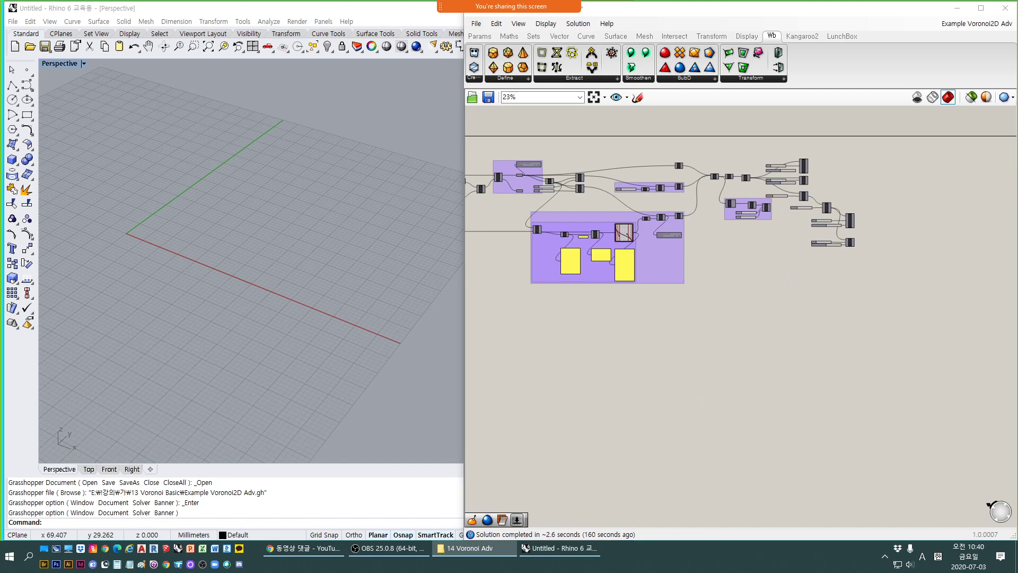
left_click_drag(1017, 318, 843, 332)
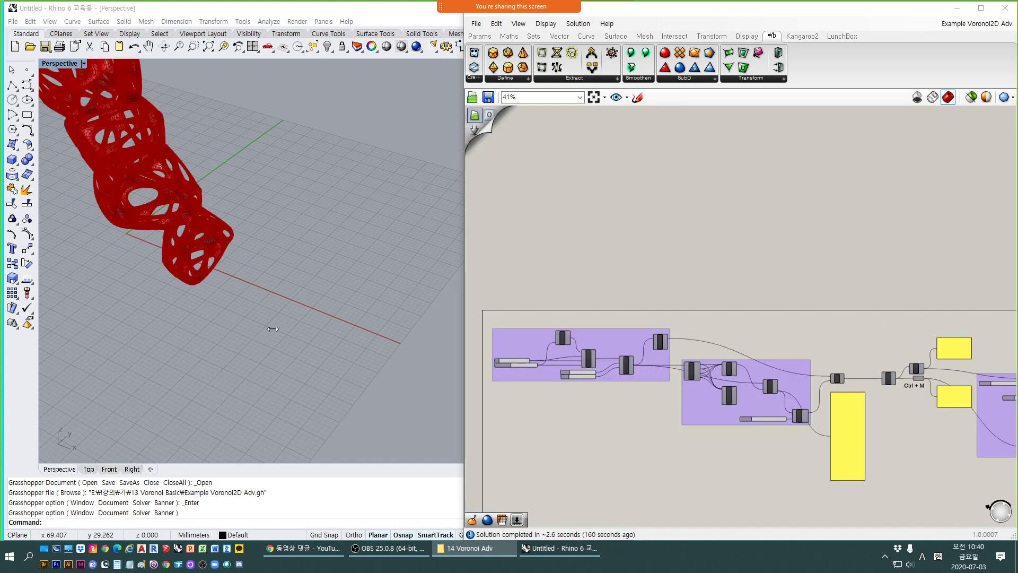
scroll(798, 237, "down", 5)
scroll(953, 314, "up", 5)
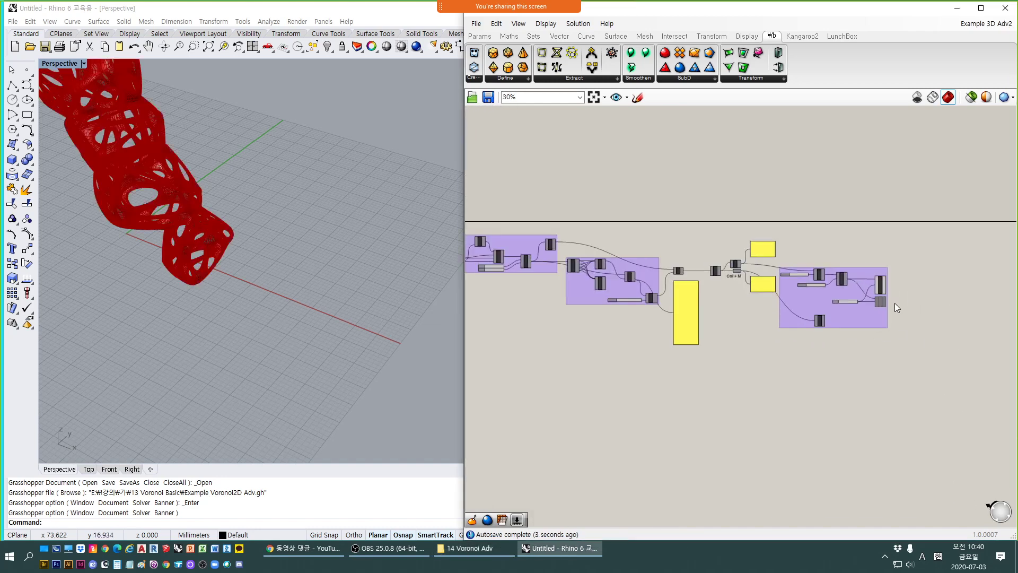
Hide the preview of the upper component at the end of the last group in the 3D definition.
left_click(882, 284)
key("ctrl+q")
left_click(843, 393)
scroll(857, 355, "down", 6)
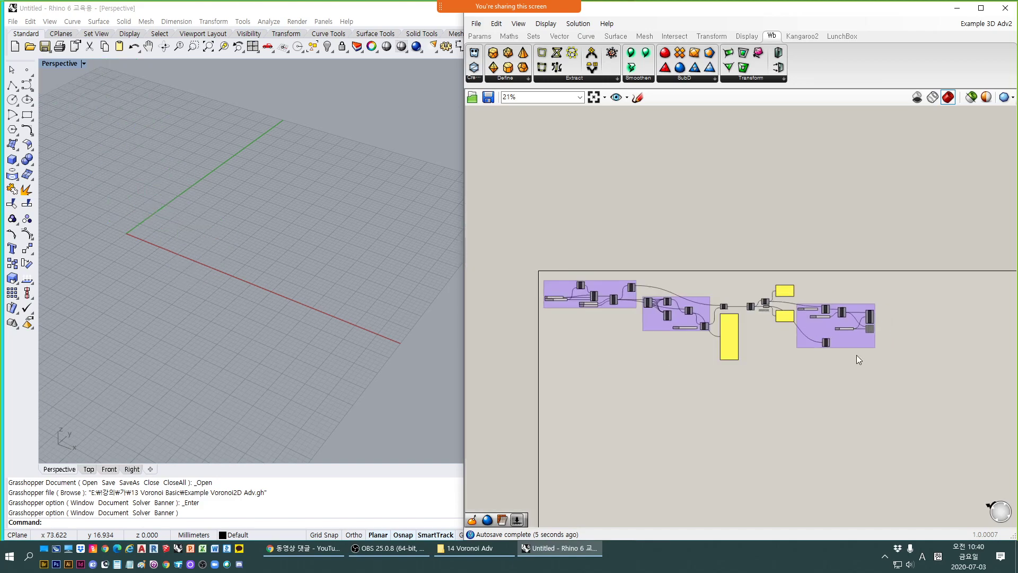
Show the preview of the SUnion component that feeds the Mesh components.
scroll(674, 326, "up", 4)
scroll(895, 319, "up", 4)
scroll(817, 319, "up", 2)
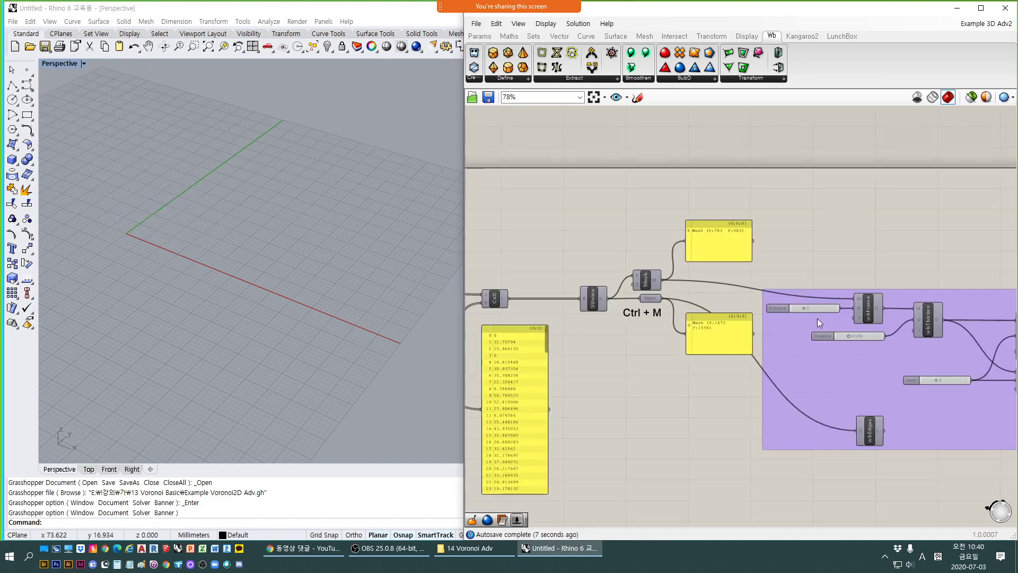
left_click(593, 299)
key("ctrl+q")
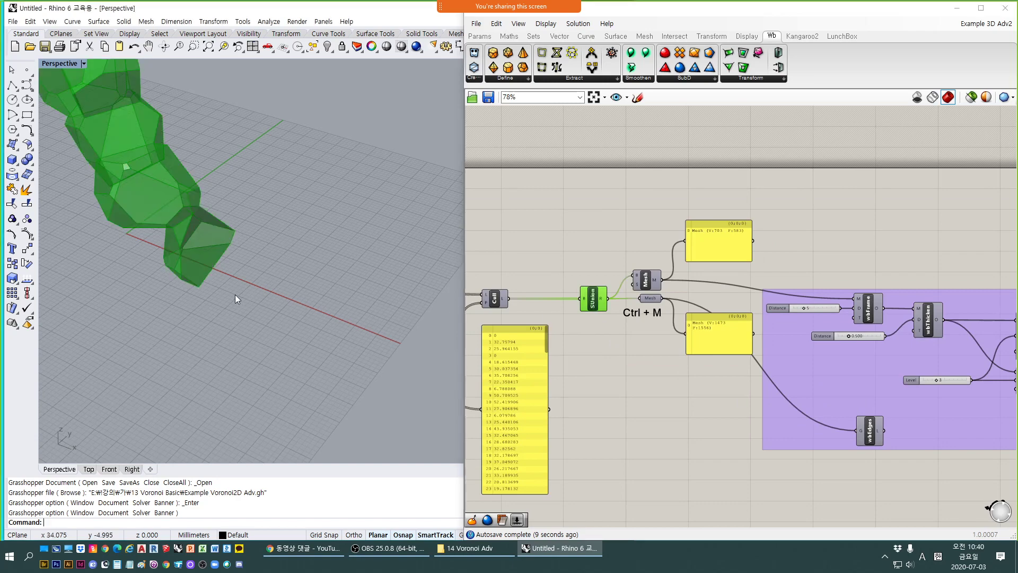
Examine the merged Voronoi cell form from several angles and trace the definition back to its first group.
scroll(299, 296, "down", 6)
right_click_drag(299, 296, 212, 229)
scroll(212, 229, "up", 4)
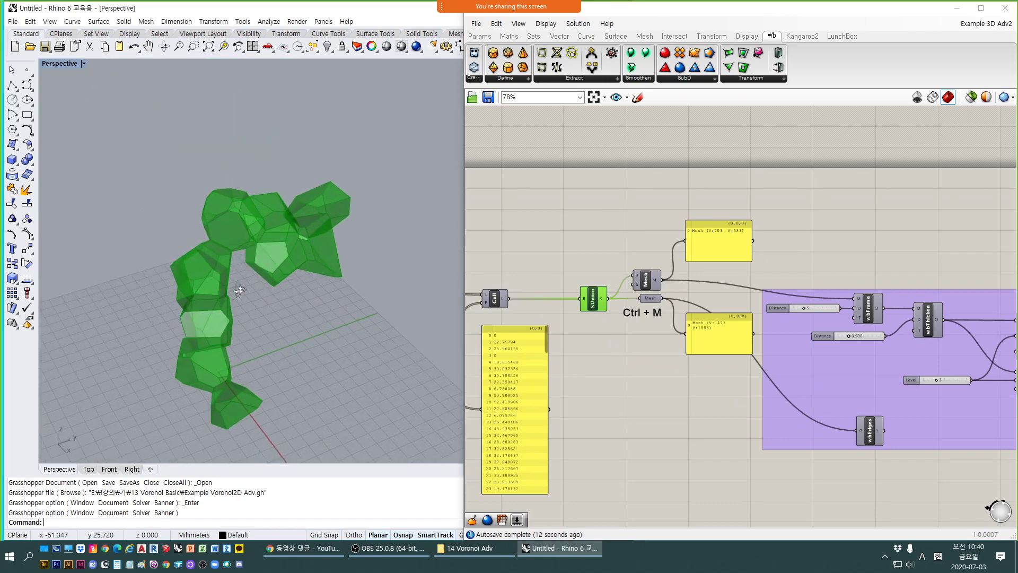
mouse_move(223, 265)
right_mouse_down()
mouse_move(352, 301)
mouse_move(307, 309)
mouse_move(185, 294)
mouse_move(221, 298)
mouse_move(242, 326)
mouse_move(235, 280)
right_mouse_up()
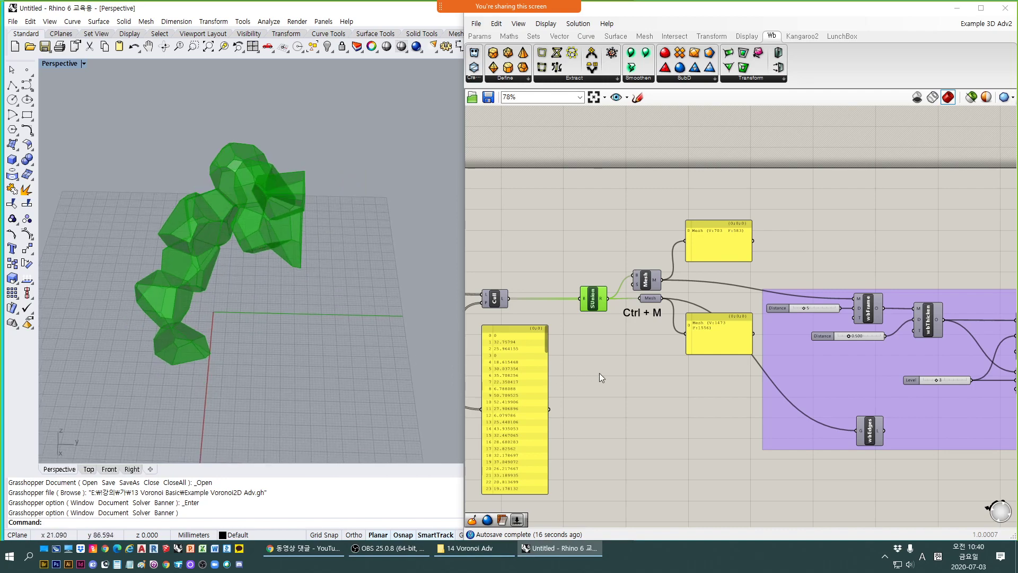
right_click_drag(599, 374, 828, 362)
right_click_drag(286, 320, 311, 334)
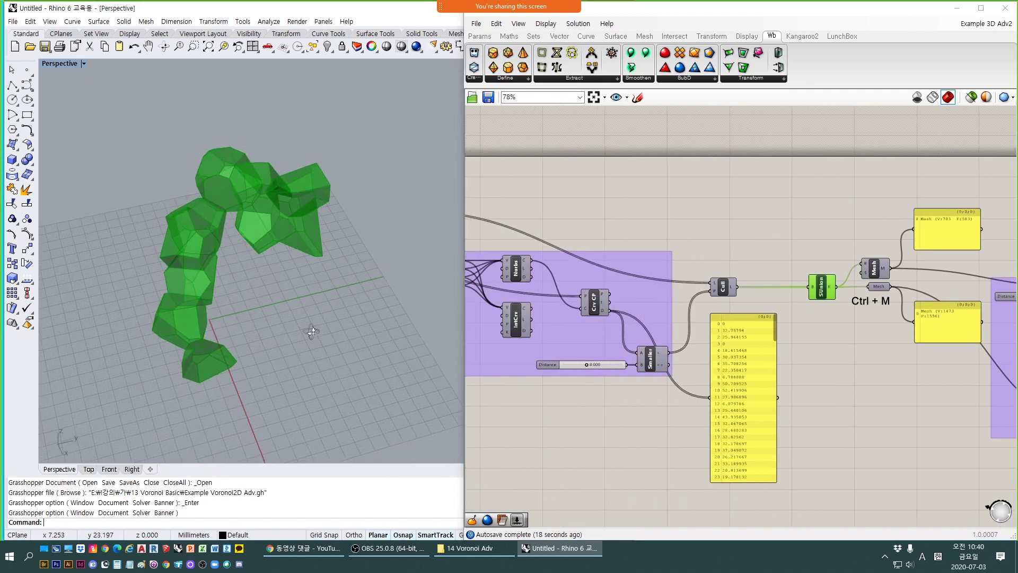
right_click_drag(646, 415, 762, 374)
right_click_drag(583, 393, 834, 375)
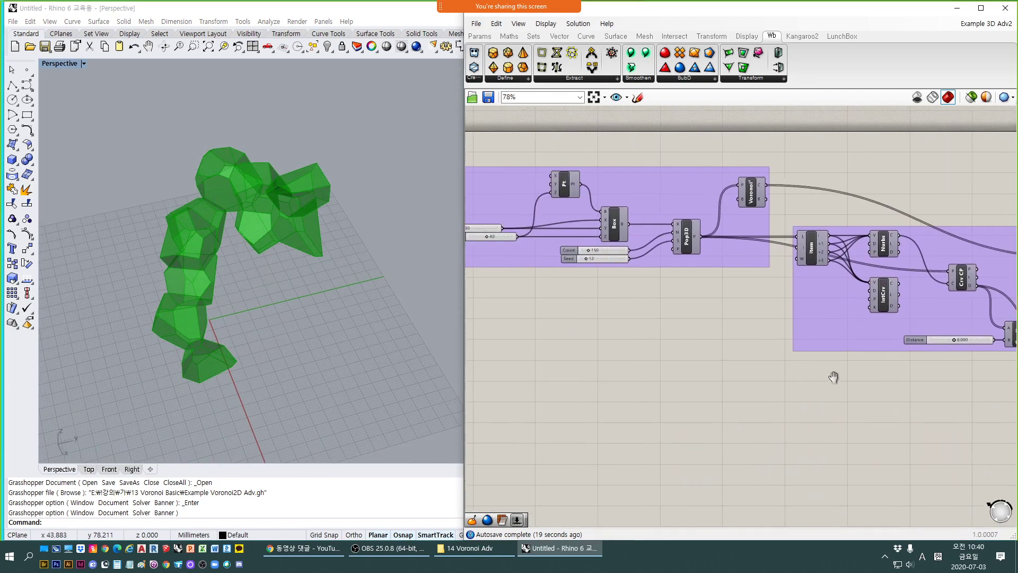
right_click_drag(289, 350, 285, 284)
right_click_drag(648, 348, 725, 358)
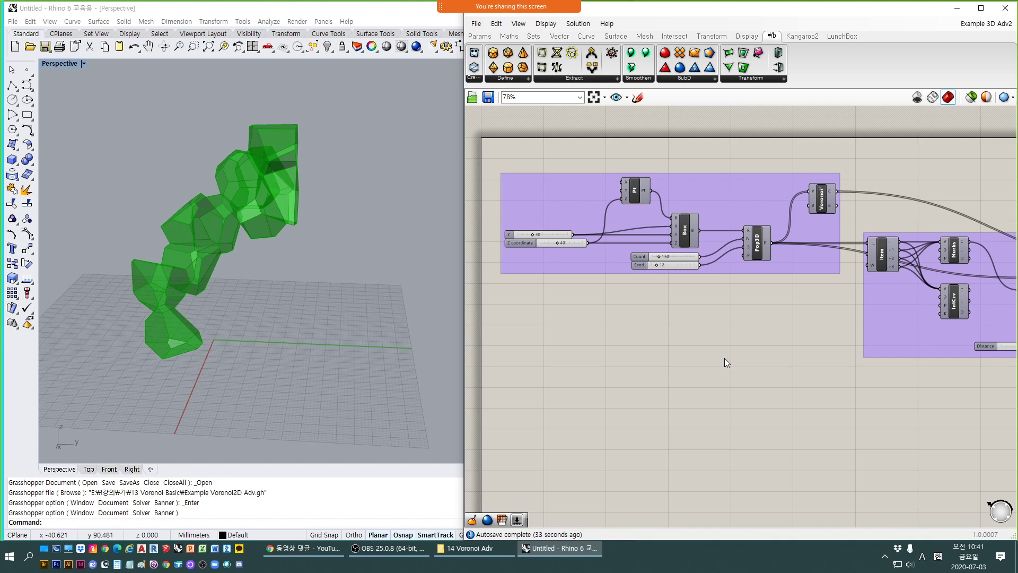
right_click_drag(347, 269, 315, 297)
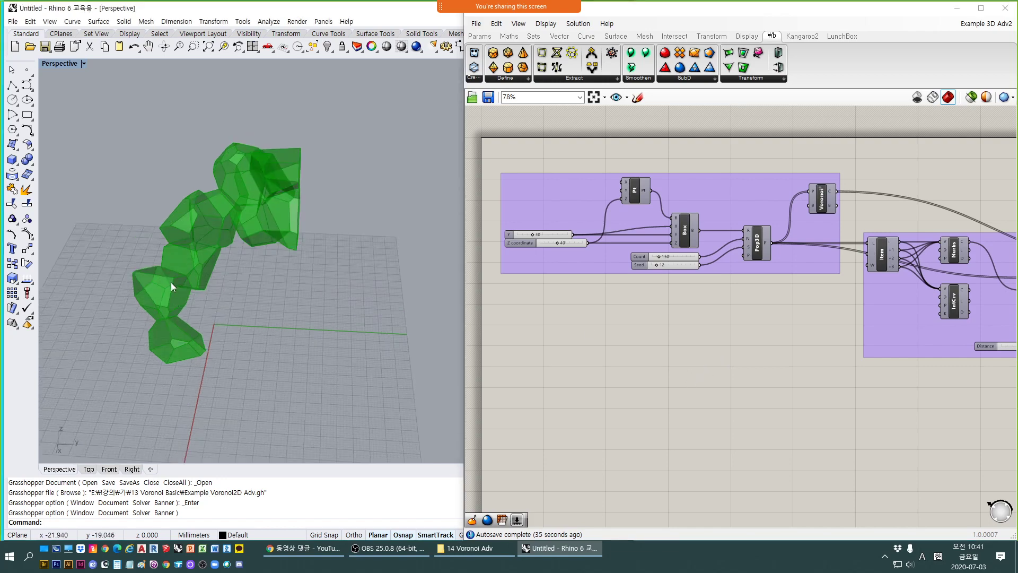
right_click_drag(245, 186, 276, 157)
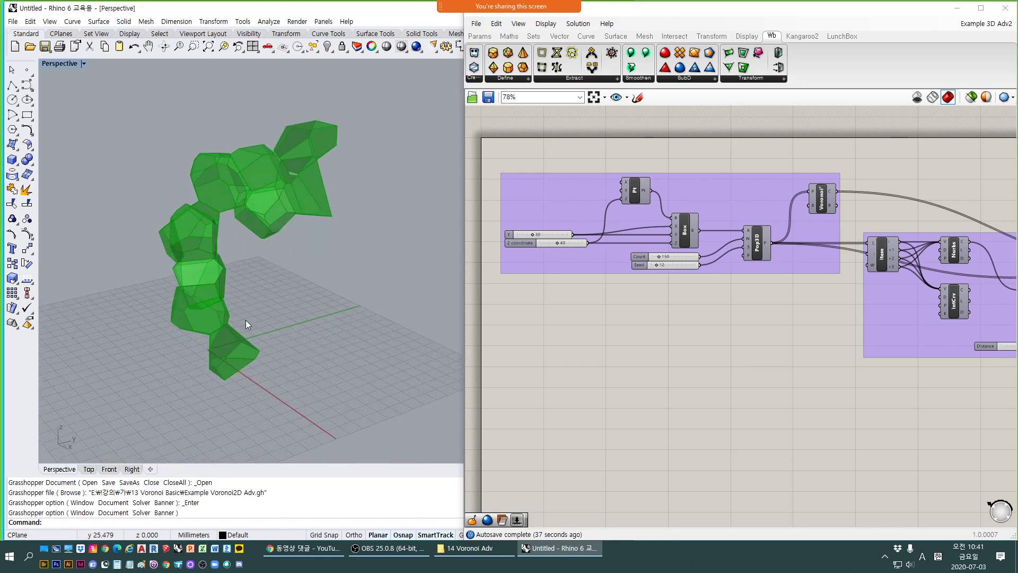
right_click_drag(246, 320, 302, 381)
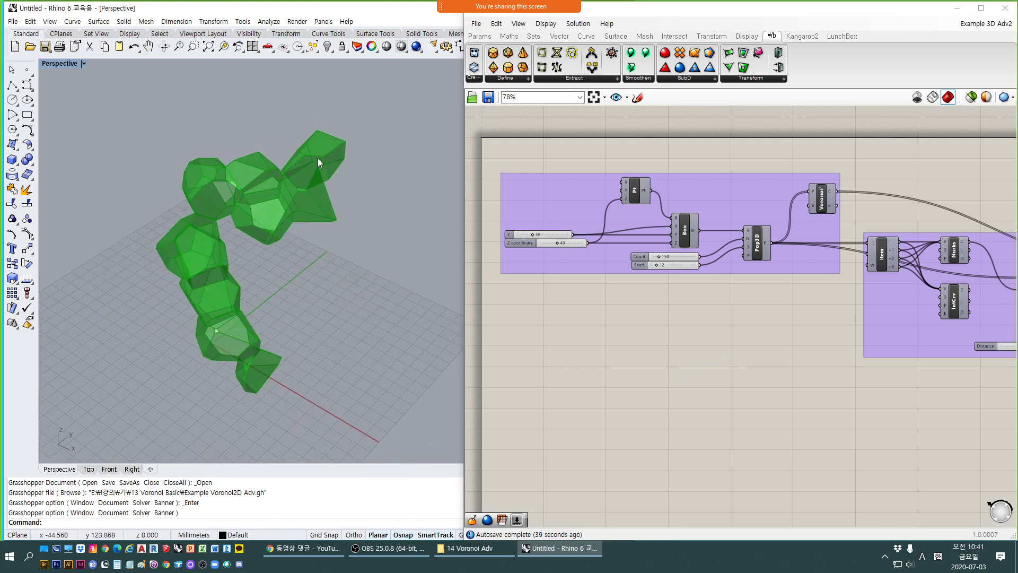
right_click_drag(317, 158, 230, 345)
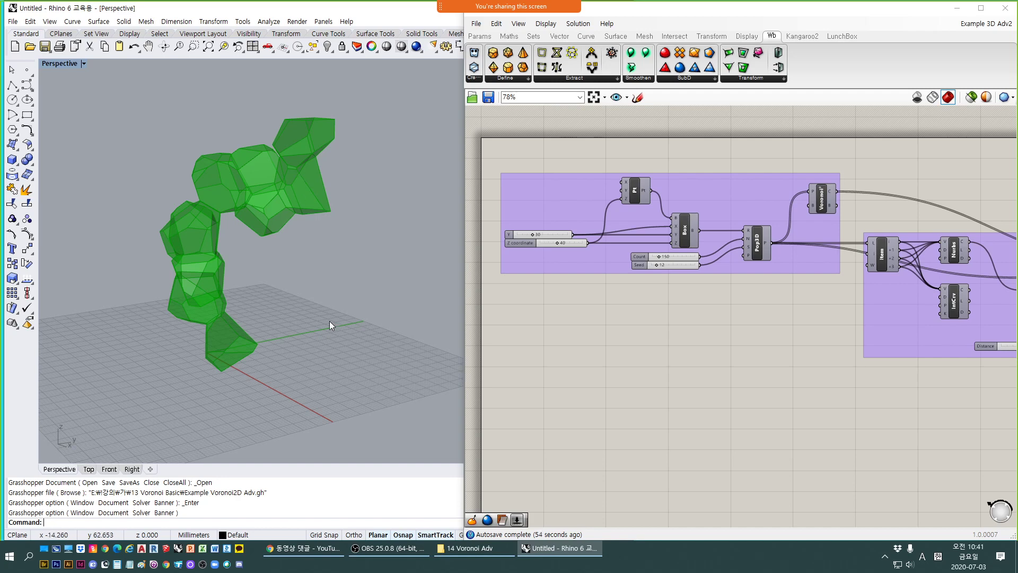
right_click_drag(329, 321, 323, 354)
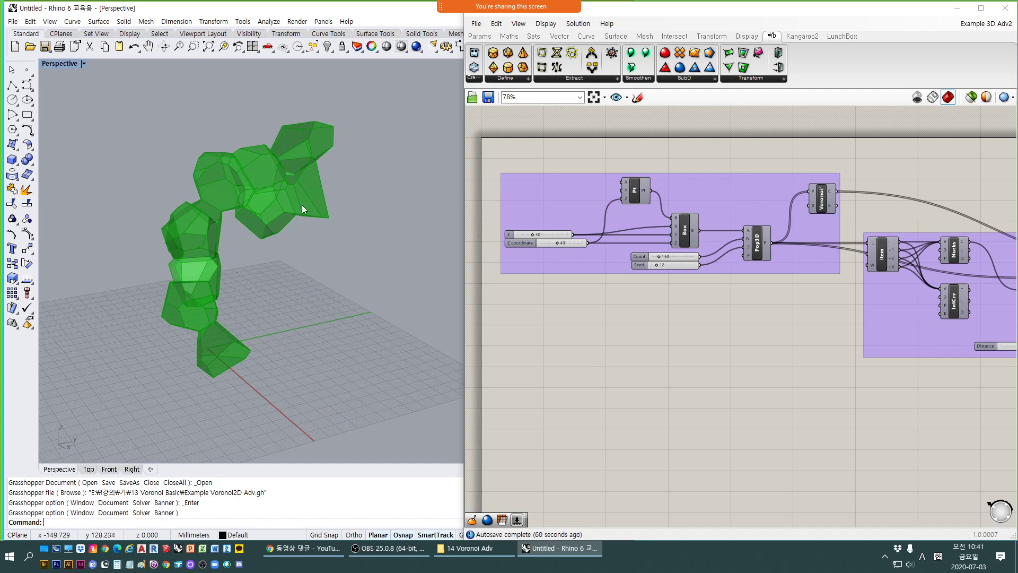
Hide the preview of the SUnion component and return to the Voronoi component in the first group.
right_click_drag(795, 386, 716, 400)
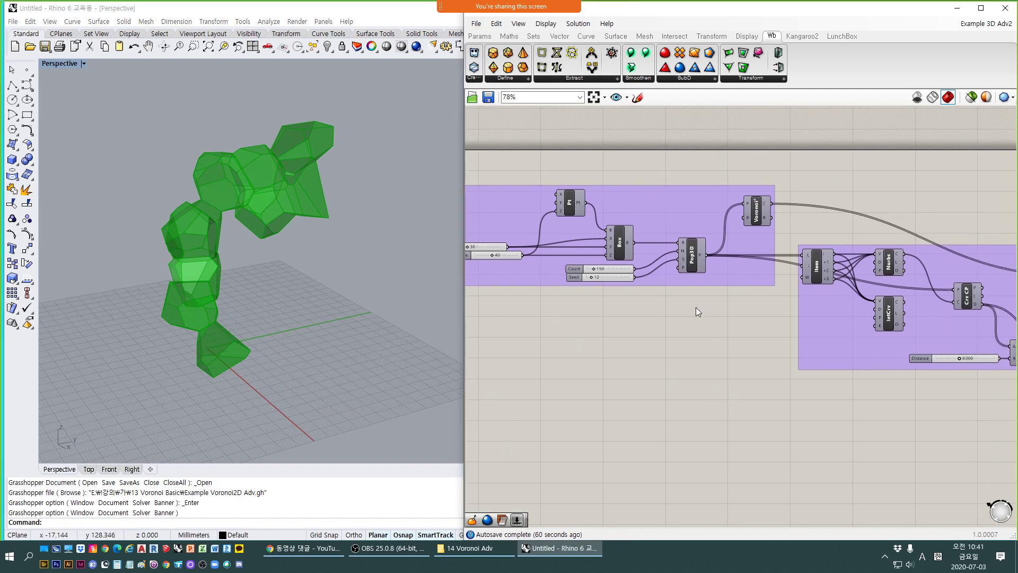
left_click(699, 266)
key("ctrl+m")
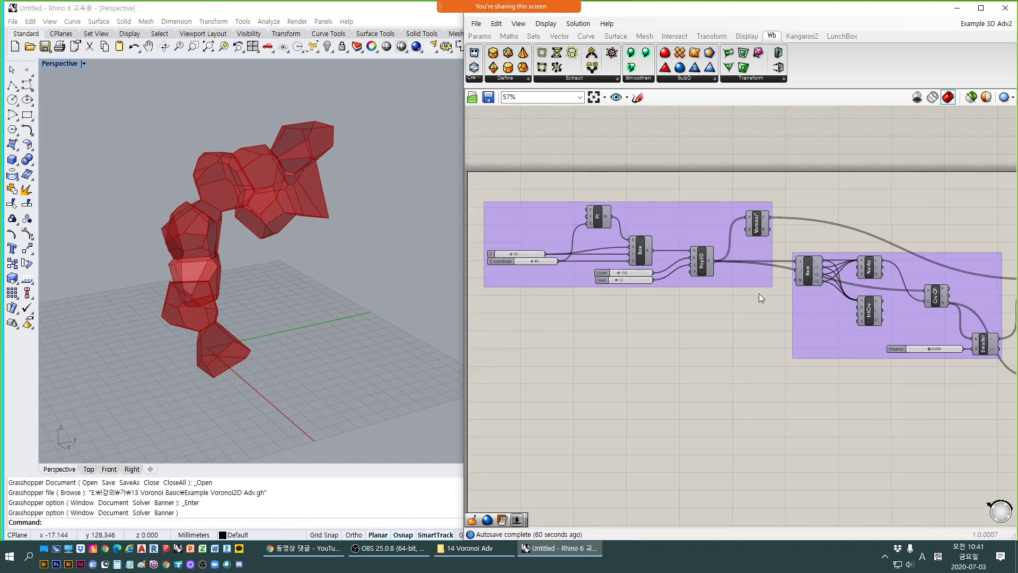
left_click(739, 287)
key("ctrl+q")
right_click_drag(628, 361, 844, 358)
scroll(548, 310, "up", 1)
right_click_drag(548, 311, 681, 326)
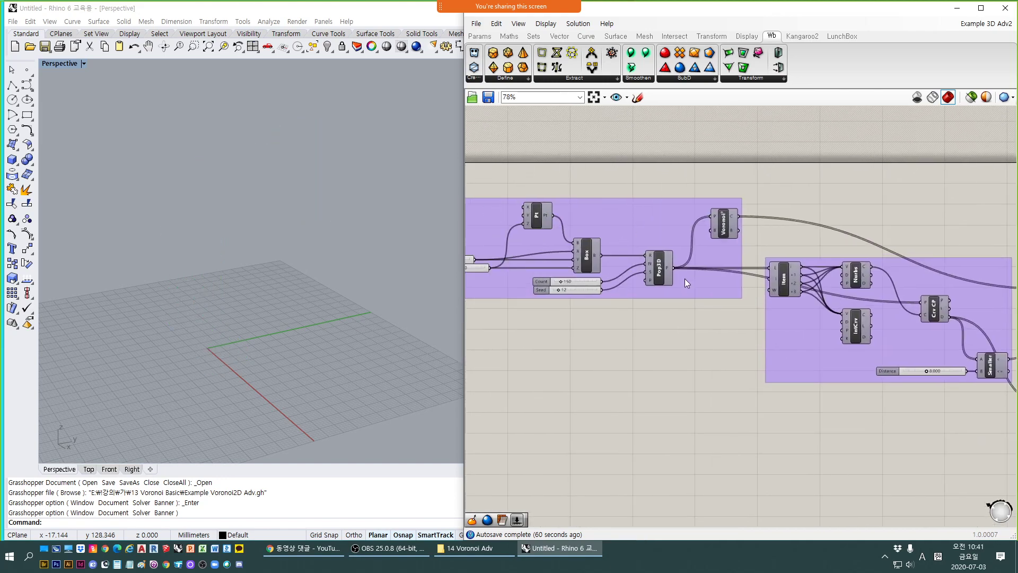
Preview the Voronoi component's cells temporarily and examine the subdivided box from several angles.
left_click(665, 272)
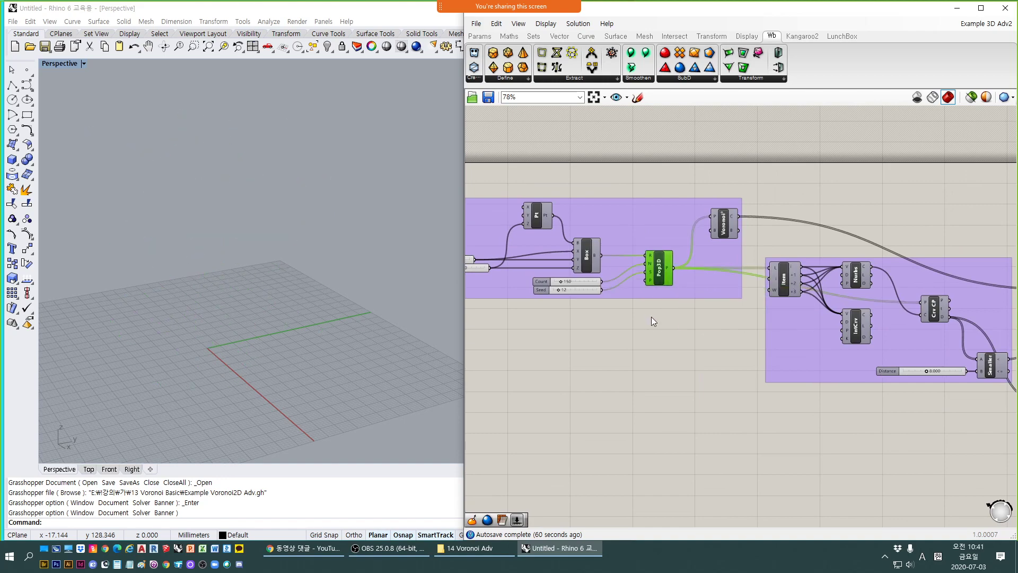
left_click(724, 227)
right_click_drag(202, 318, 196, 284)
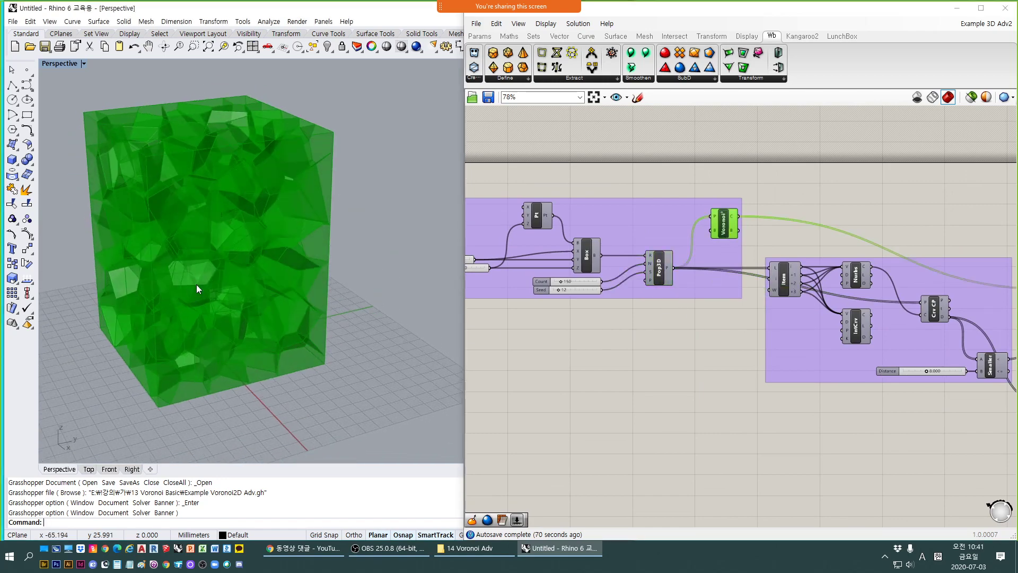
left_click(736, 229)
key("ctrl+q")
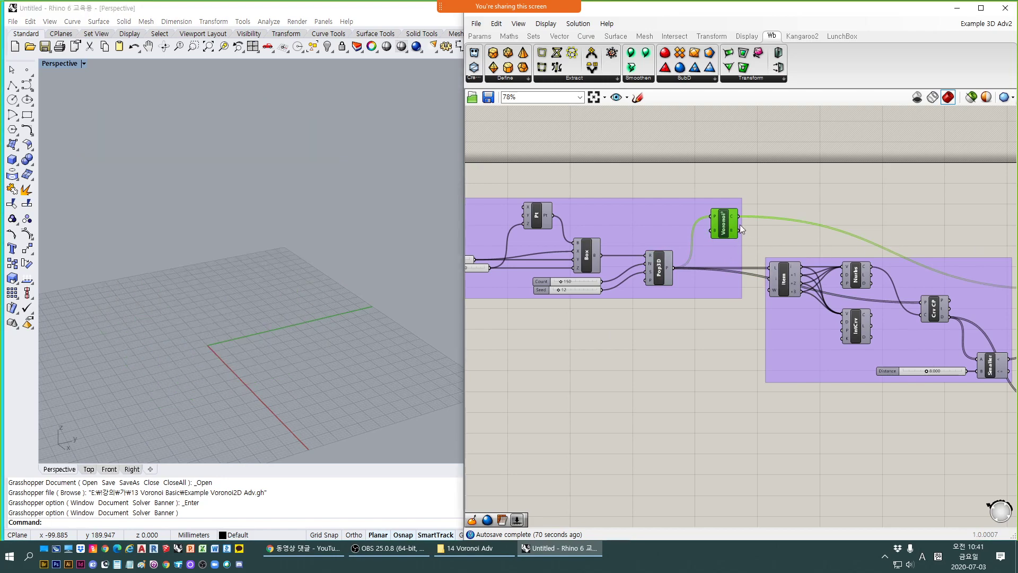
key("ctrl+q")
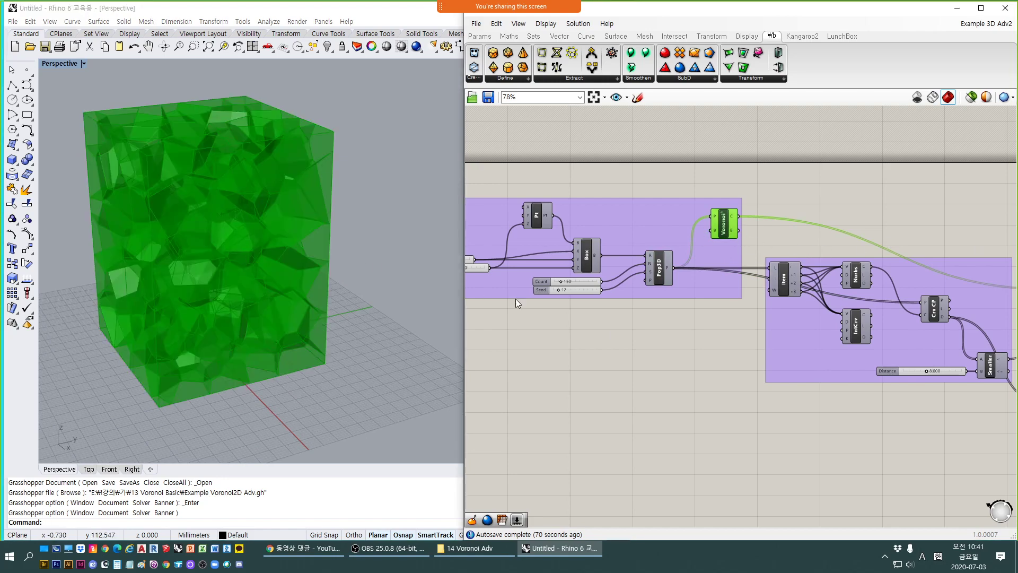
right_click_drag(217, 255, 225, 270)
scroll(209, 186, "up", 4)
scroll(224, 210, "down", 6)
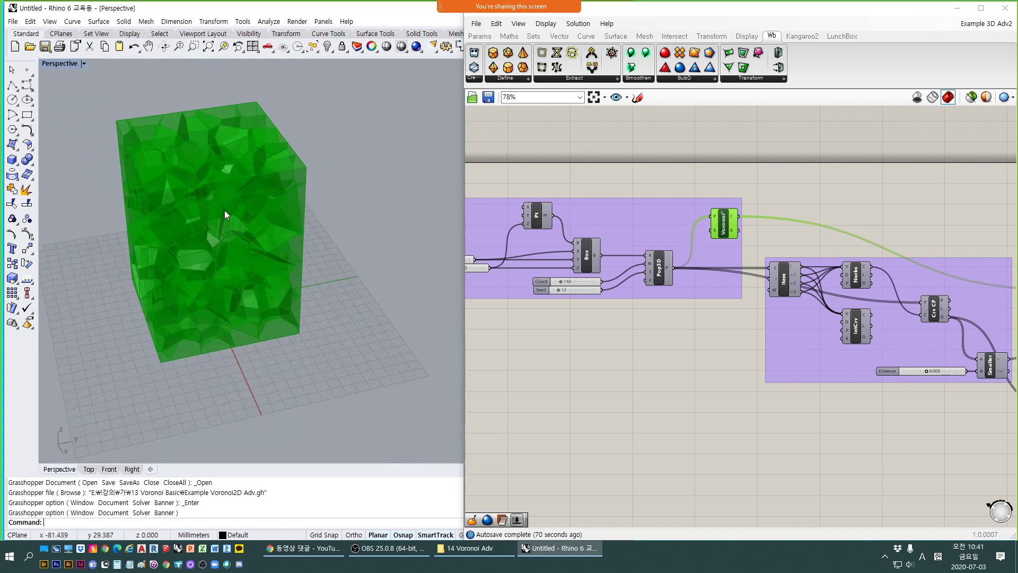
right_click_drag(225, 210, 248, 174)
right_click_drag(256, 211, 250, 227)
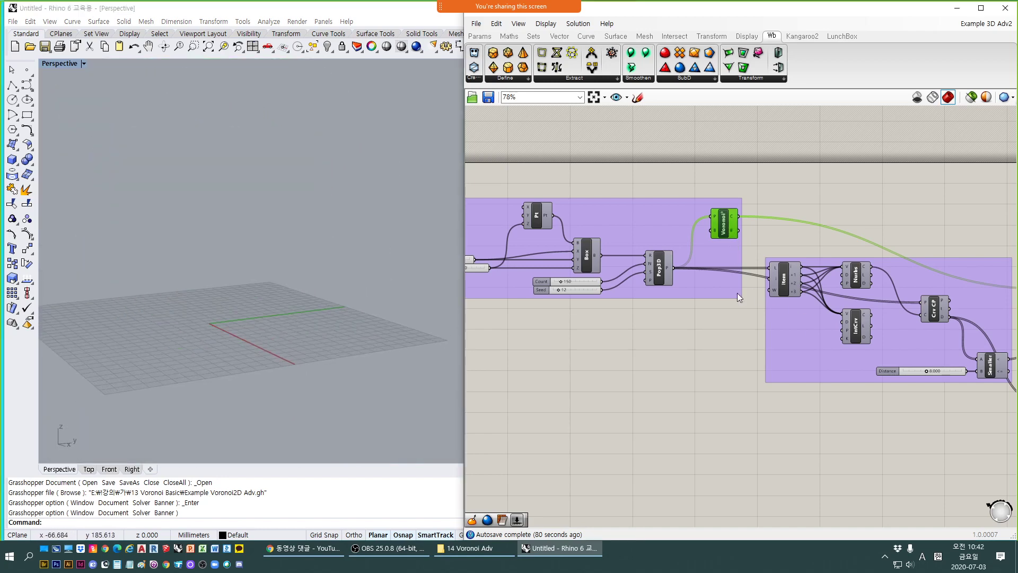
Show the preview of the Pop3D points and briefly preview the points picked by the Item component.
left_click(660, 268)
right_click_drag(296, 293, 210, 235)
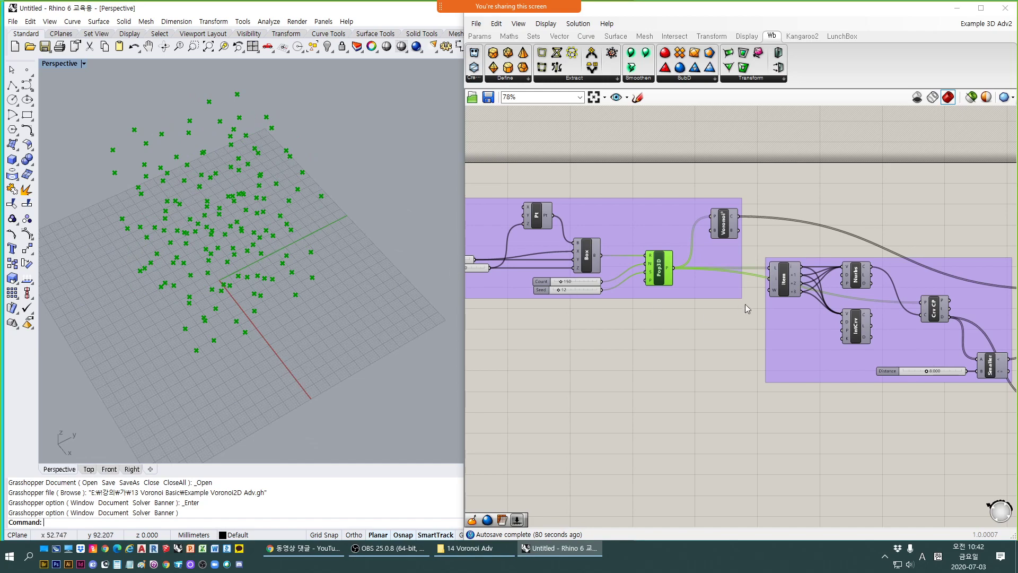
left_click(786, 293)
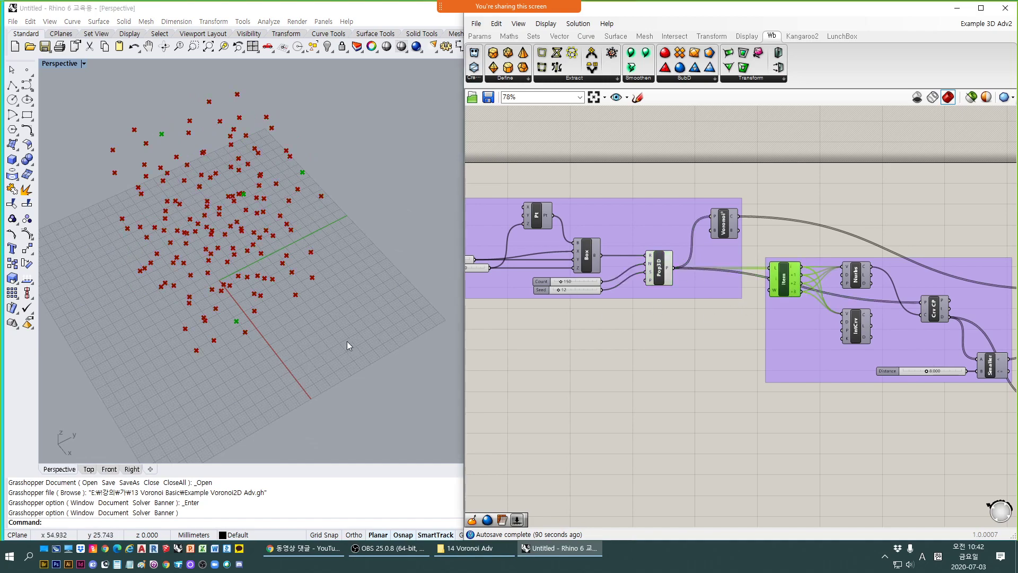
right_click_drag(318, 328, 223, 301)
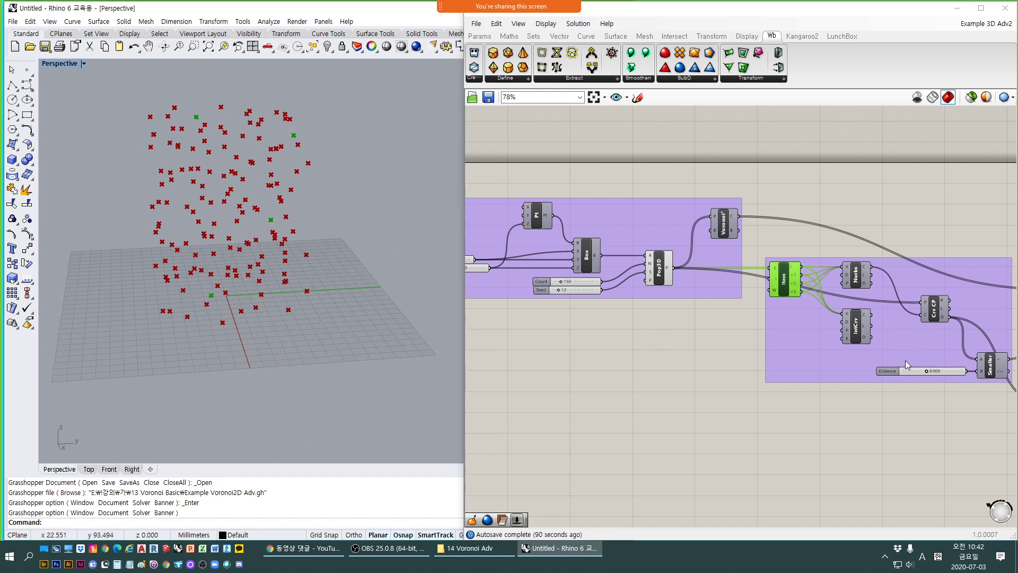
scroll(780, 271, "up", 4)
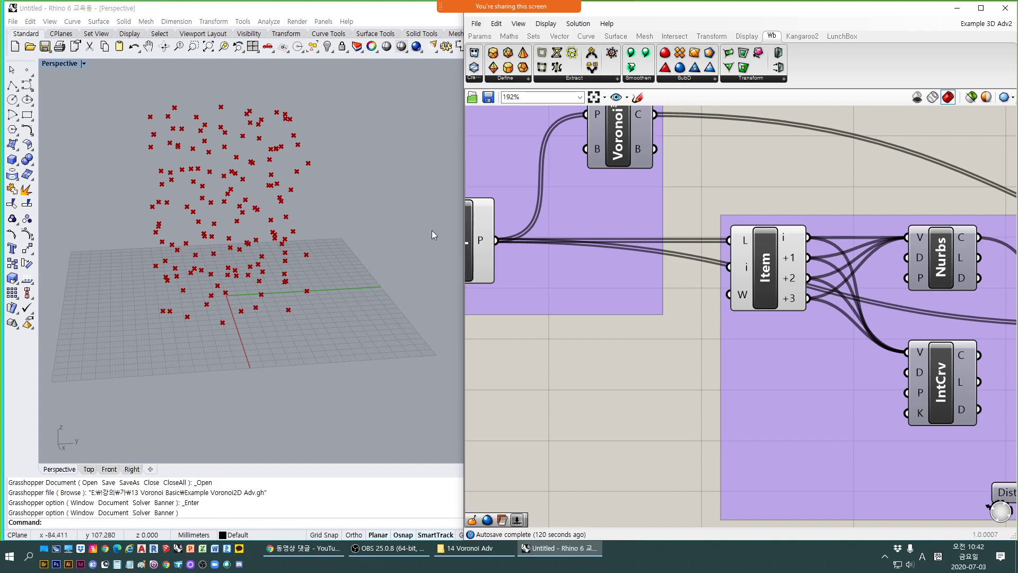
left_click(765, 276)
Show the preview of the Nurbs curve built from the Item component's points.
right_click_drag(812, 316, 609, 313)
left_click(733, 280)
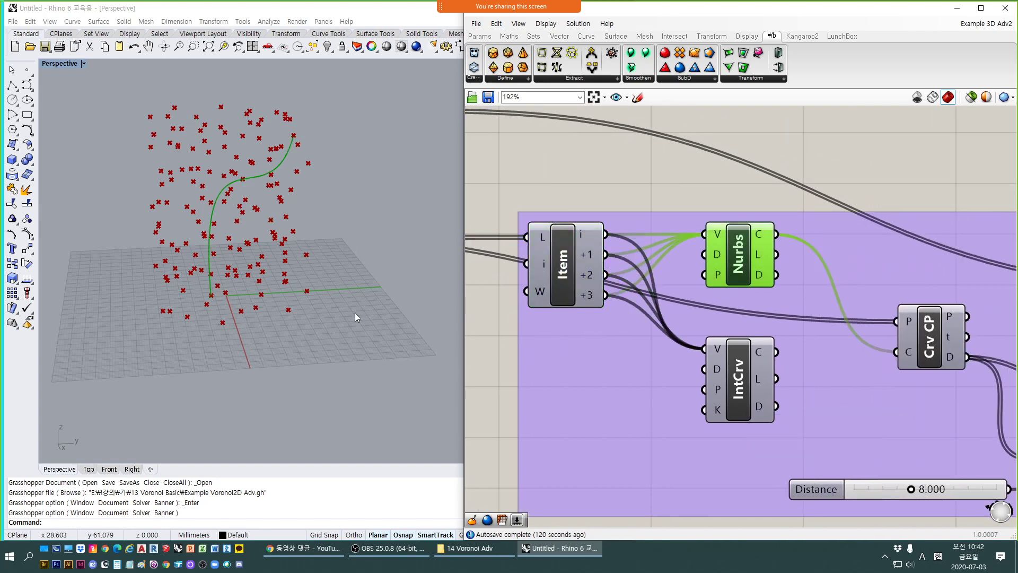
right_click_drag(355, 314, 330, 365)
Examine the alternative IntCrv component and the Nurbs curve running through the populated points.
left_click(751, 399)
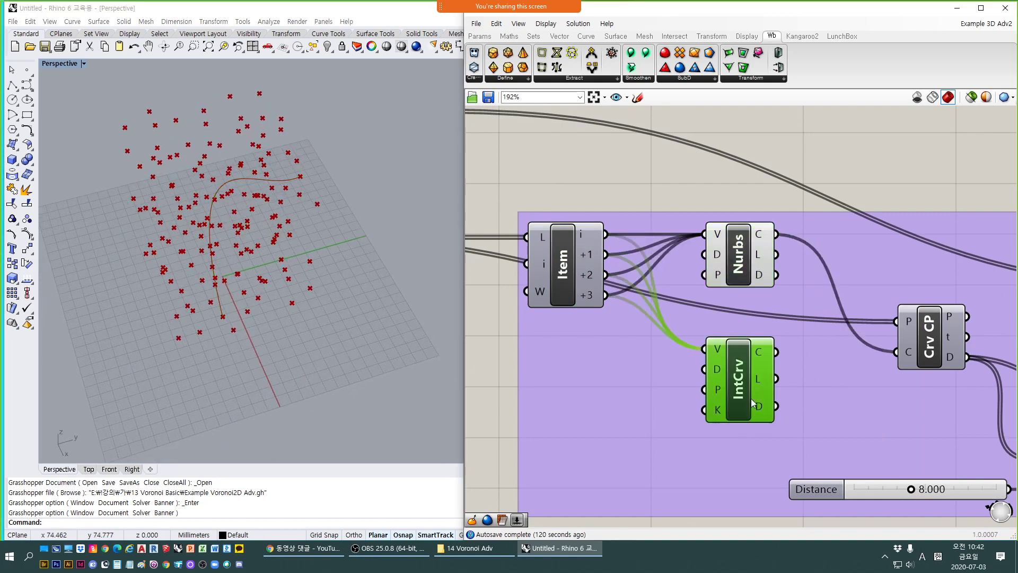
right_click_drag(287, 339, 238, 330)
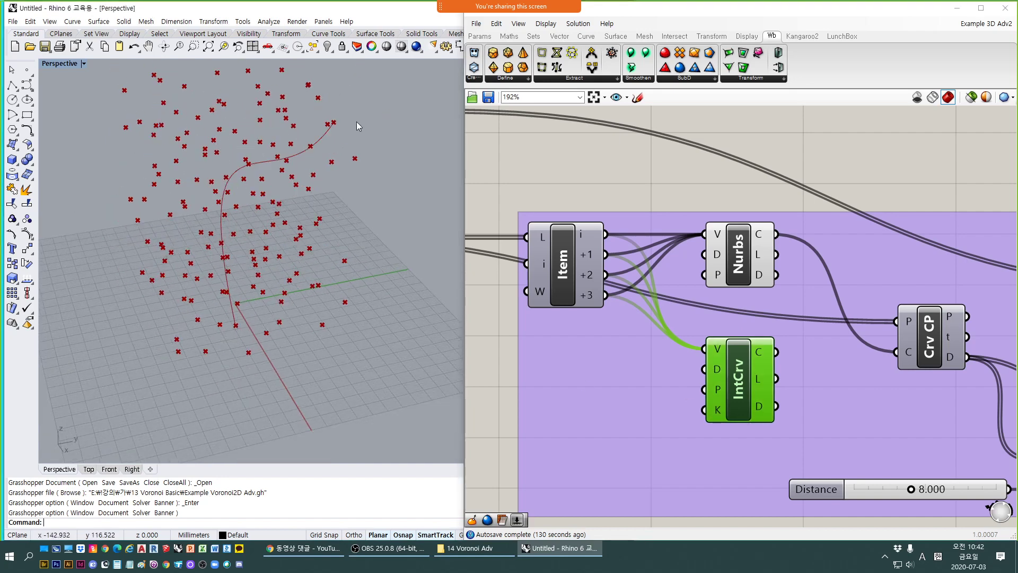
left_click(641, 205)
scroll(680, 233, "down", 2)
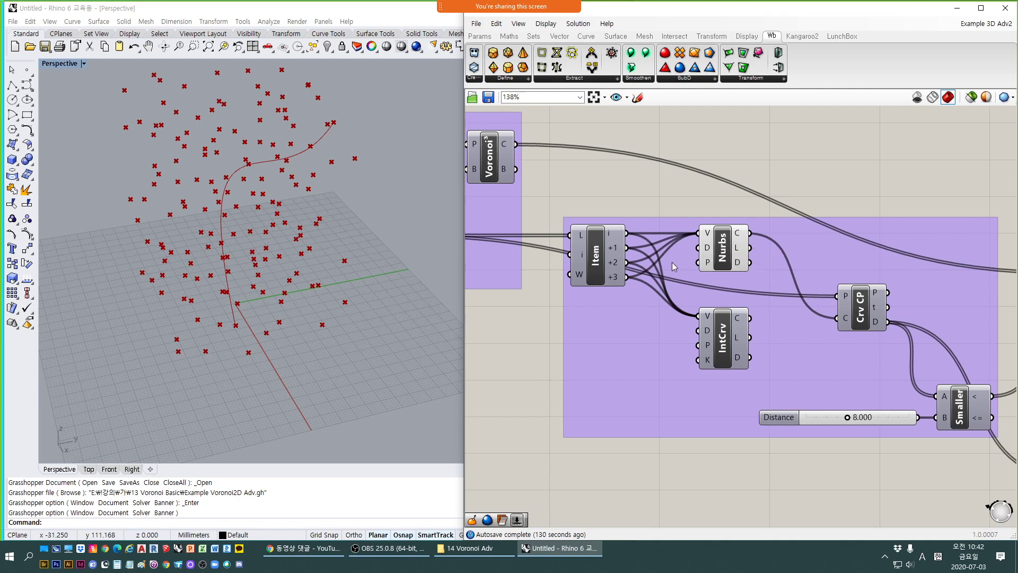
Examine the random points and curve in the Perspective view alongside the box, Pop3D and Voronoi component groups that drive them.
right_click_drag(654, 326, 902, 311)
scroll(756, 307, "down", 5)
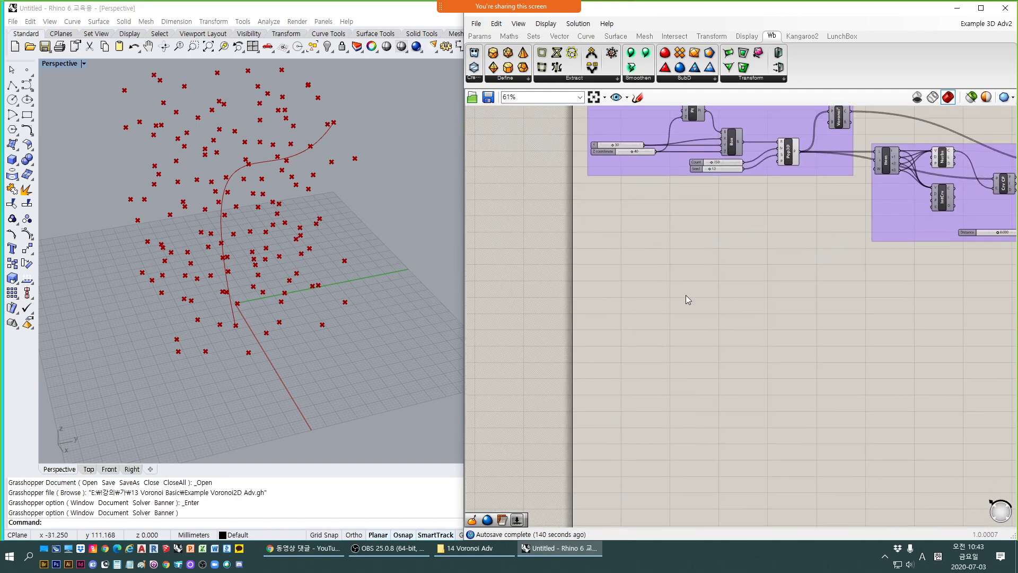
scroll(672, 326, "down", 1)
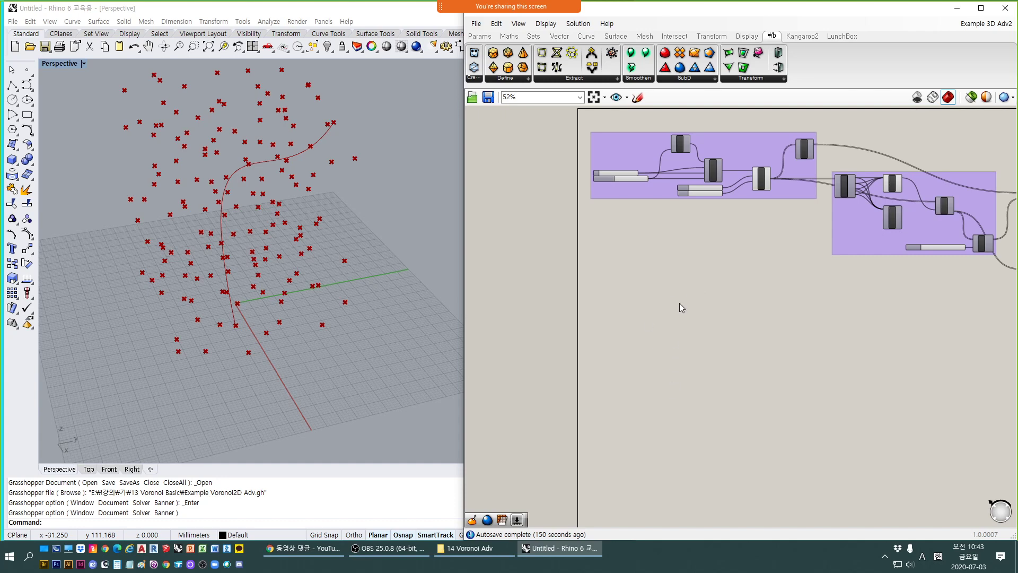
right_click_drag(896, 293, 823, 359)
scroll(780, 266, "up", 4)
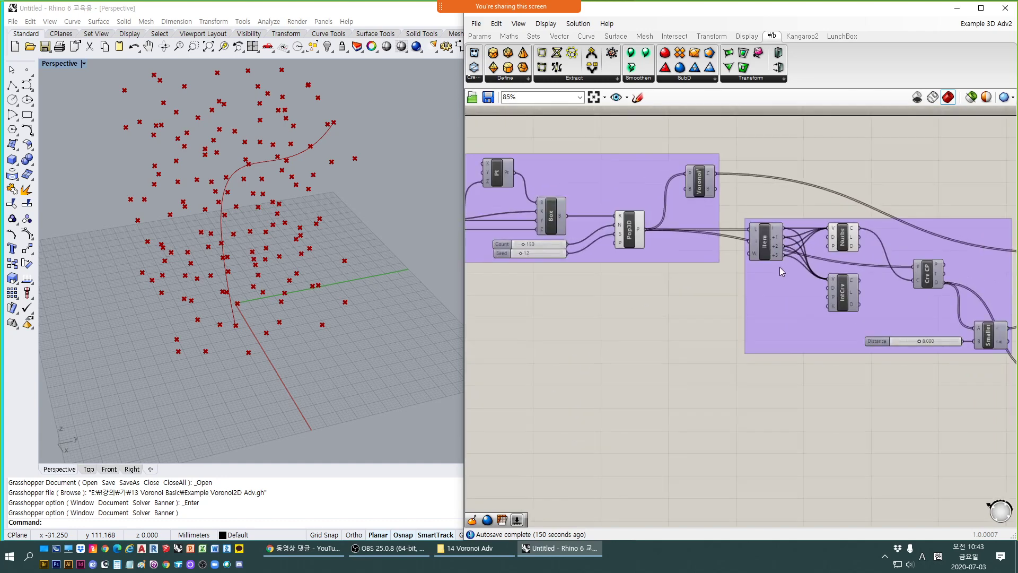
right_click_drag(238, 245, 248, 268)
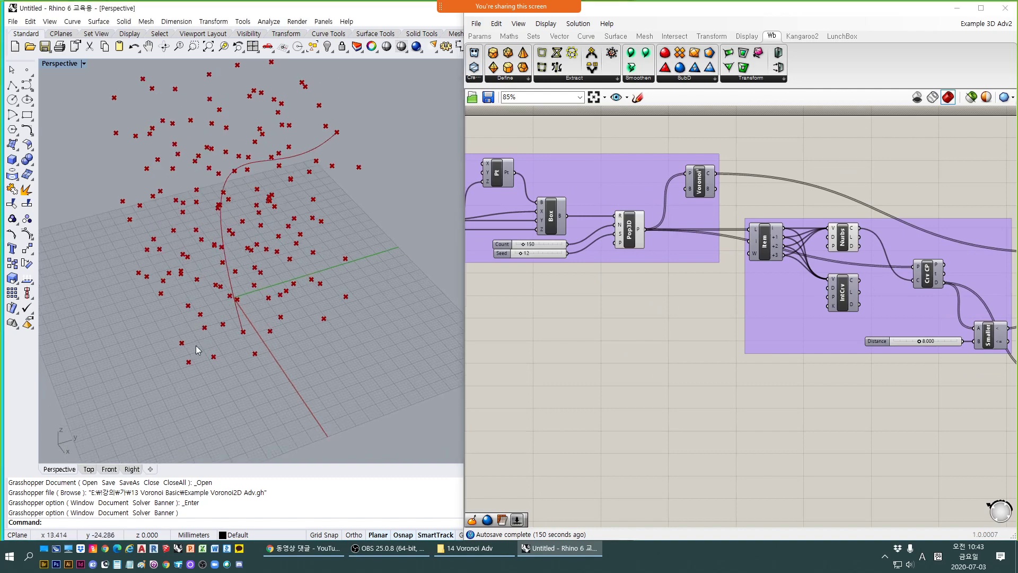
right_click_drag(232, 148, 321, 118)
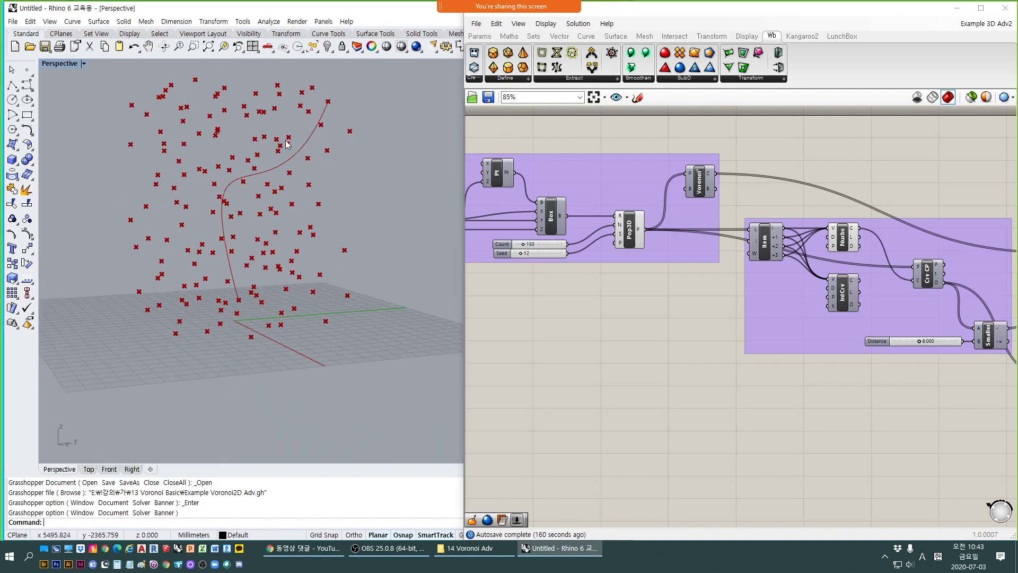
right_click_drag(311, 242, 359, 286)
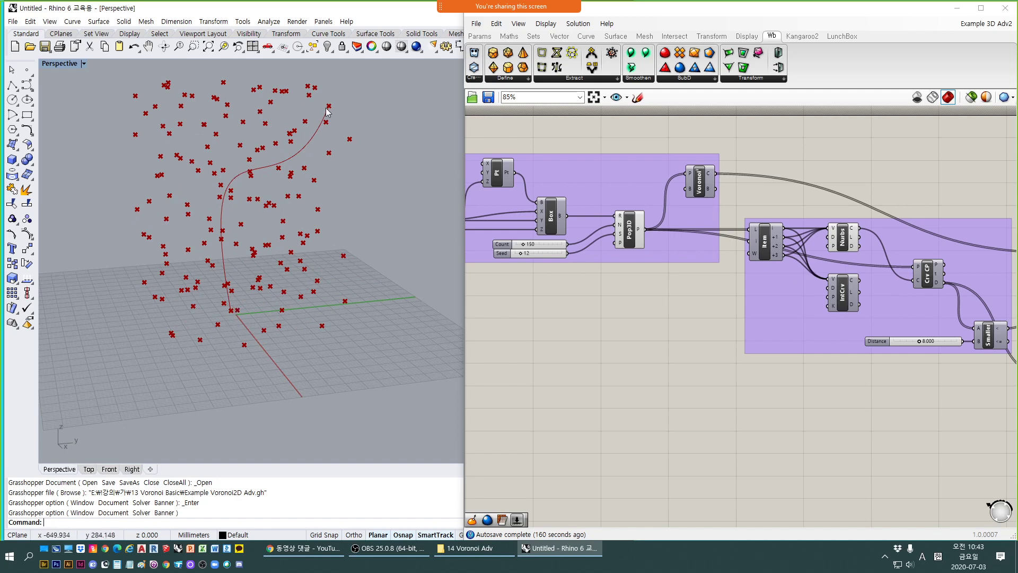
right_click_drag(750, 319, 965, 354)
scroll(755, 258, "up", 2)
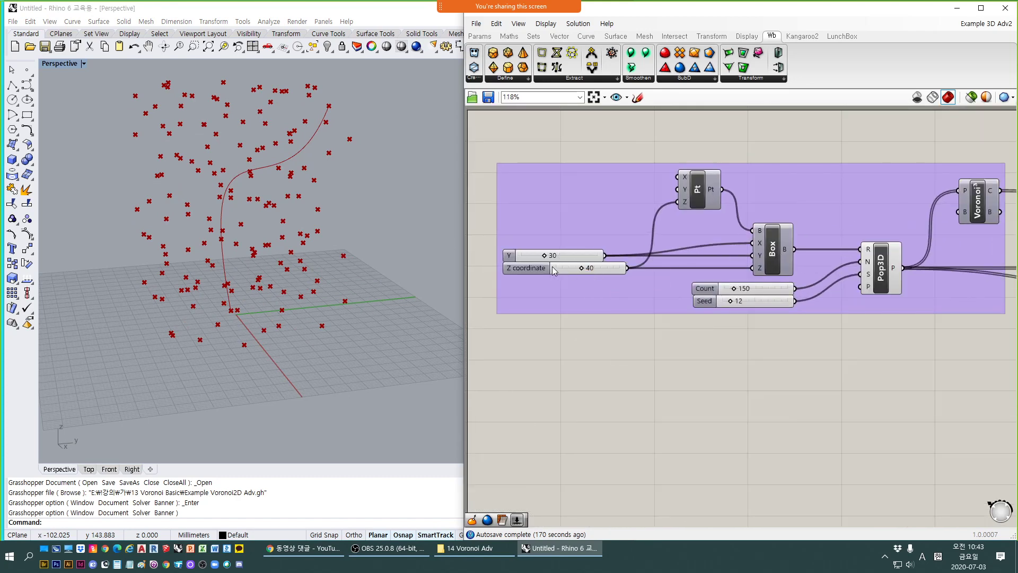
right_click_drag(904, 382, 773, 388)
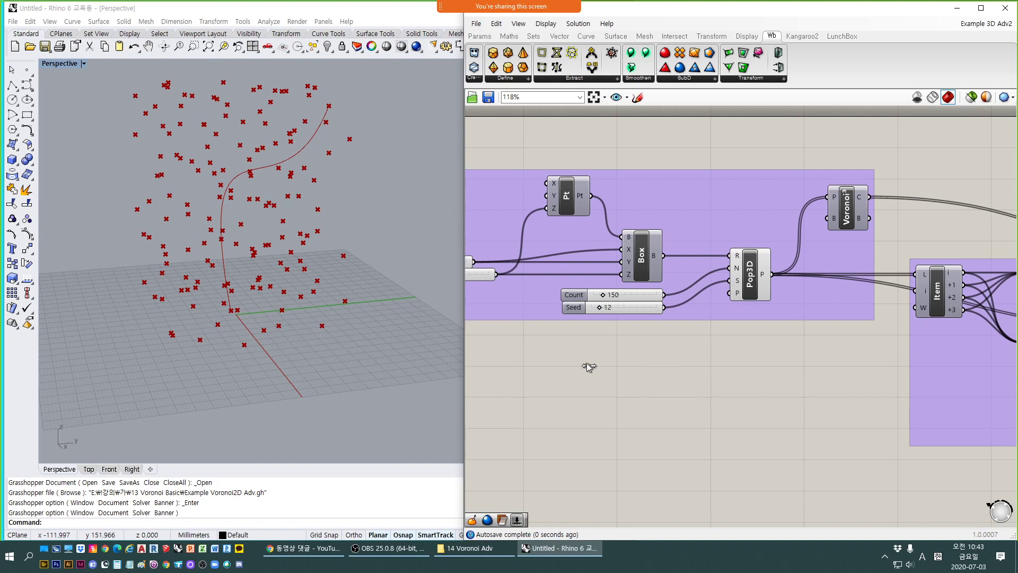
Set the Seed of the Pop3D point population to 24 and inspect the regenerated points and curve.
right_click_drag(199, 282, 229, 304)
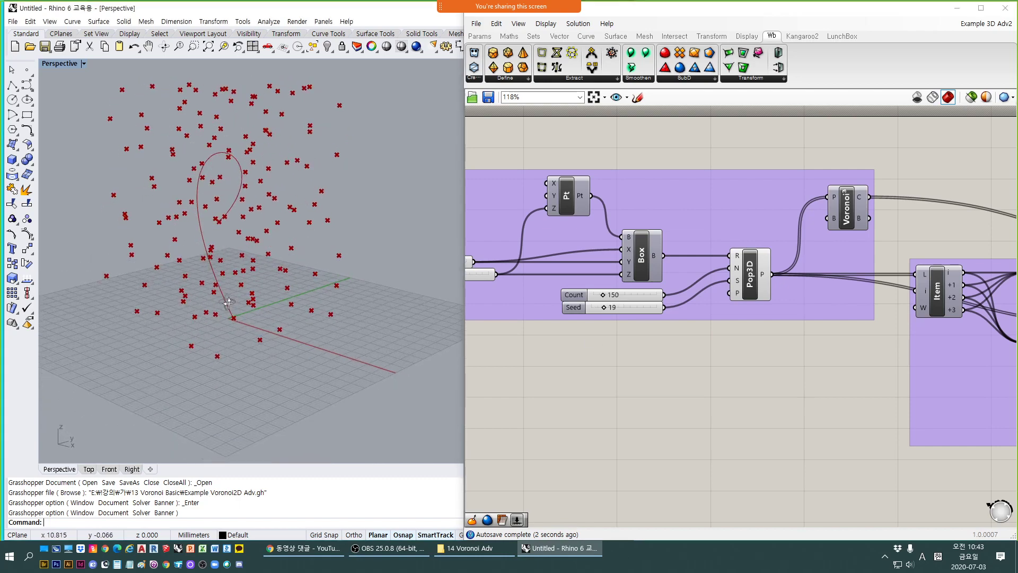
right_click_drag(249, 225, 183, 227)
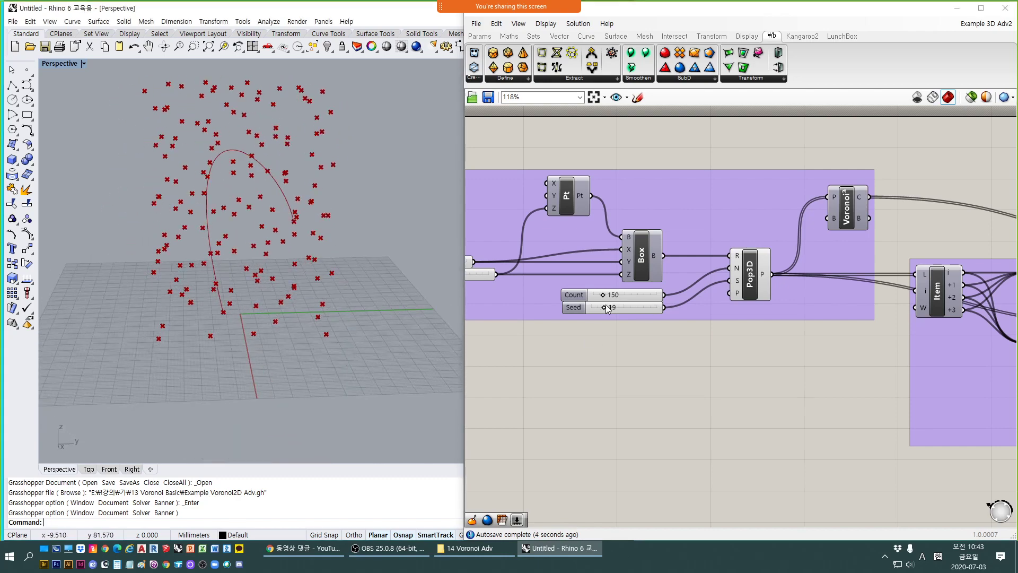
left_click_drag(607, 309, 612, 311)
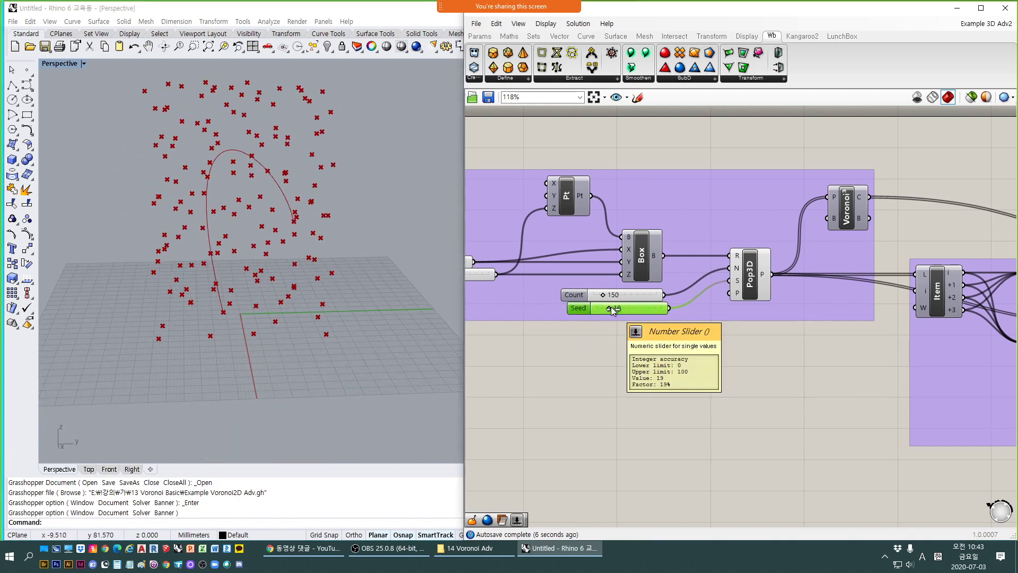
key("ctrl+z")
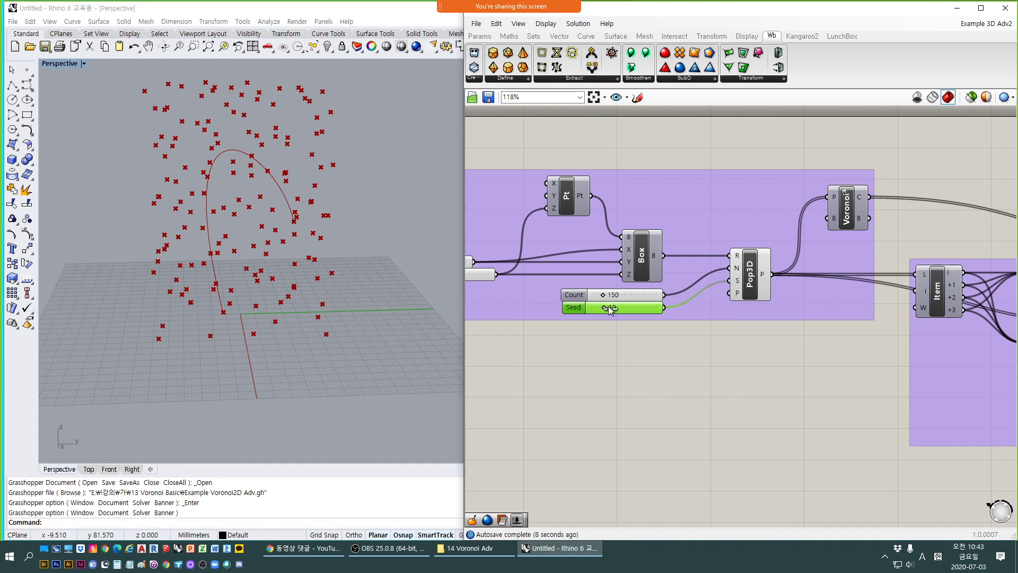
left_click_drag(609, 309, 611, 310)
right_click_drag(233, 282, 225, 350)
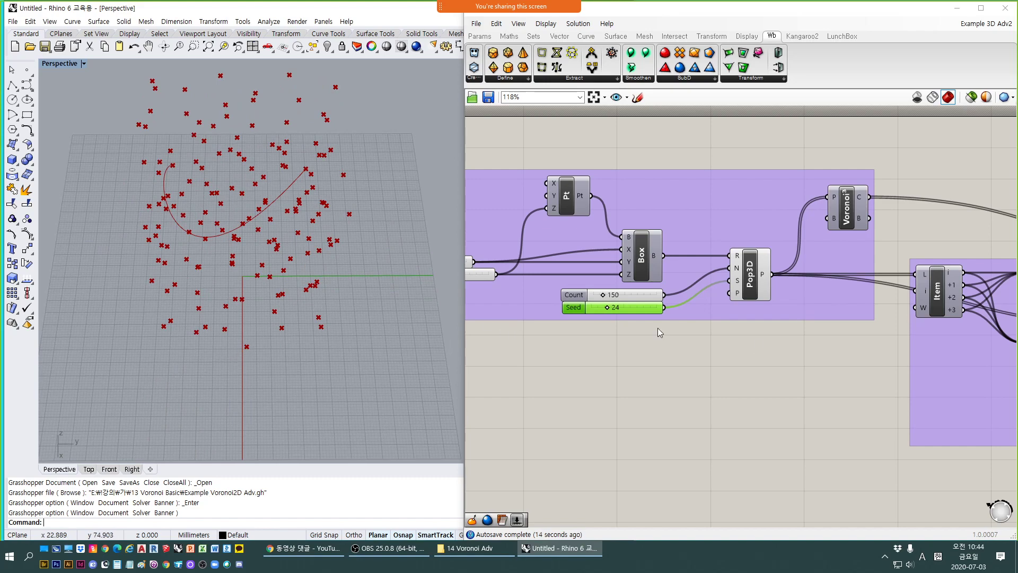
right_click_drag(198, 275, 211, 255)
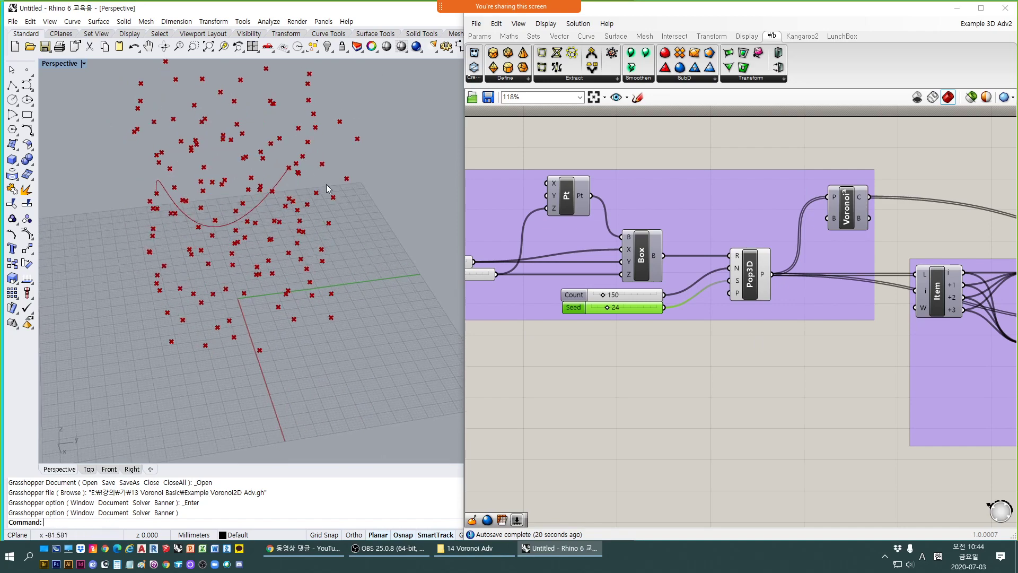
right_click_drag(210, 175, 236, 197)
left_click(742, 390)
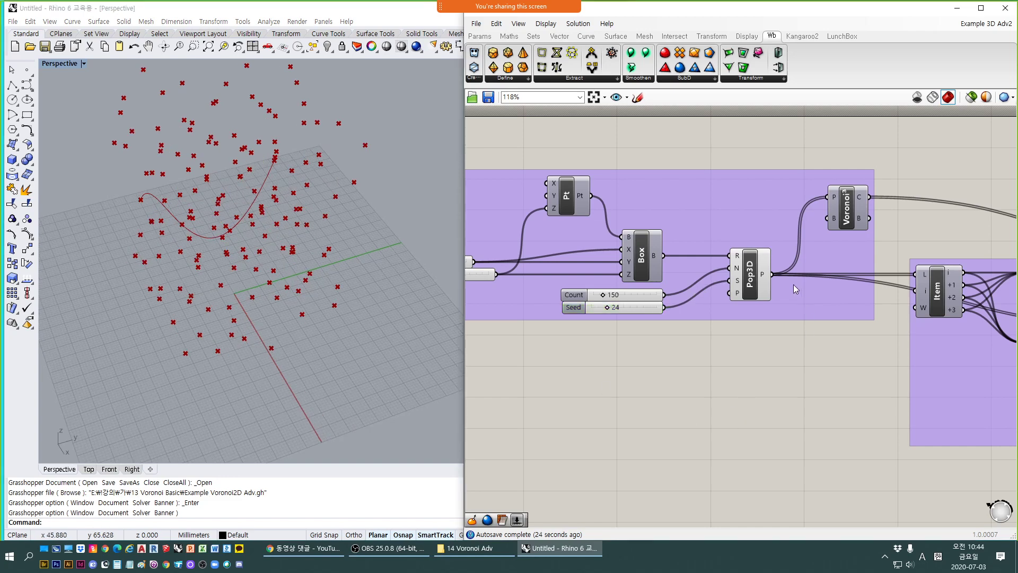
Hide the viewport previews of the Pop3D points and the Nurbs curve.
left_click(761, 289)
key("ctrl+q")
left_click(739, 364)
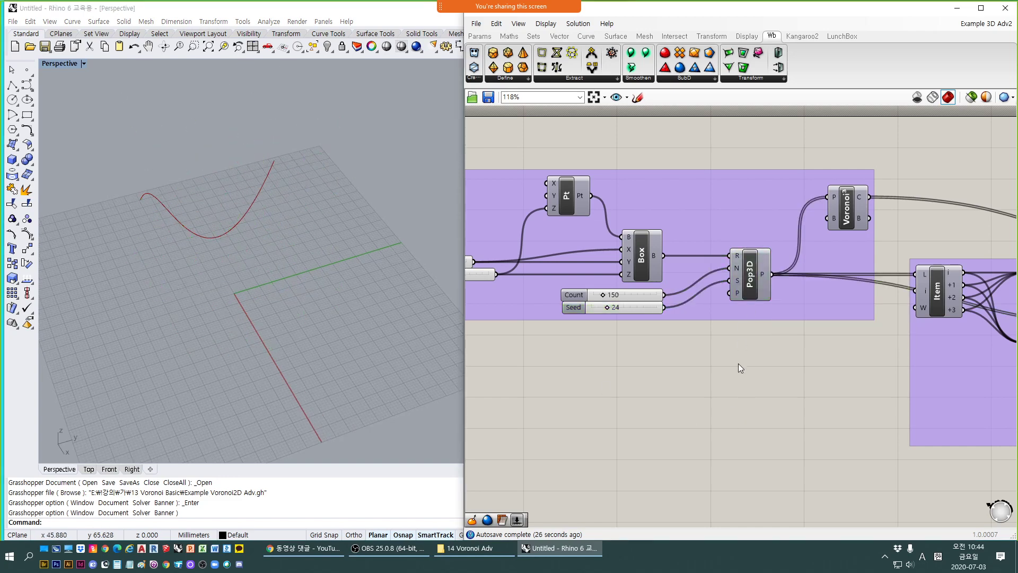
scroll(730, 346, "down", 2)
scroll(731, 346, "down", 1)
right_click_drag(807, 348, 769, 350)
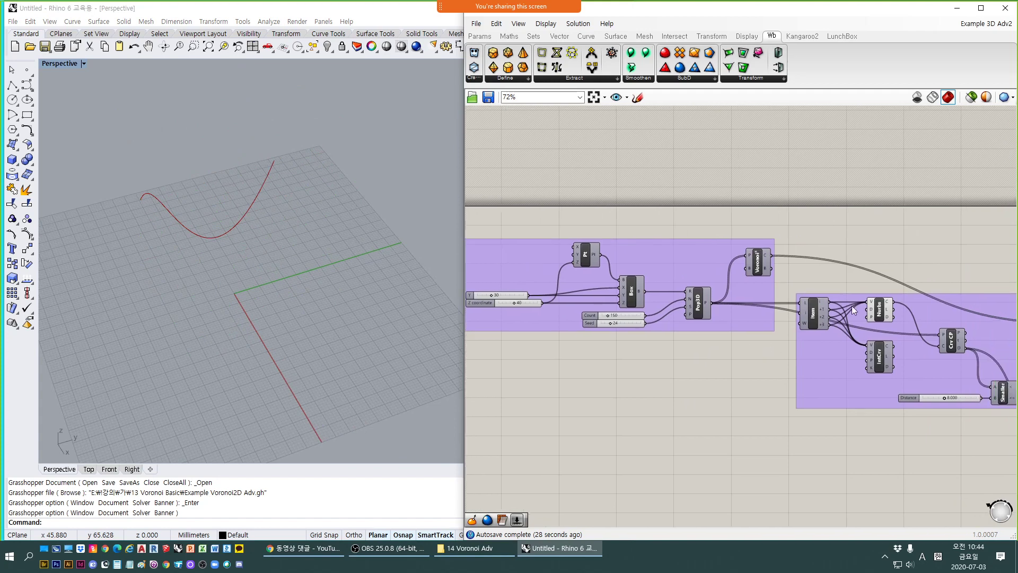
left_click(883, 312)
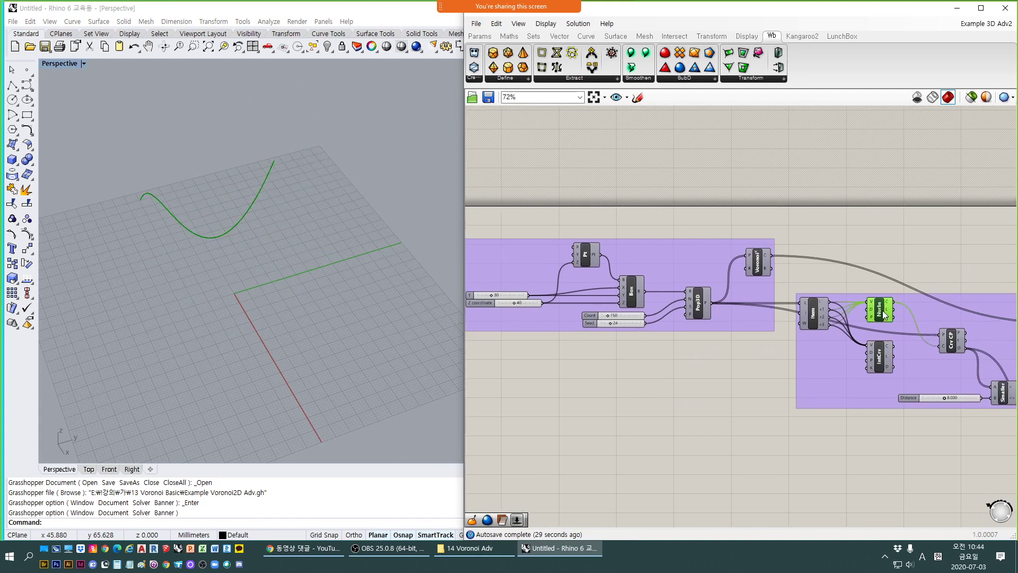
left_click(773, 406)
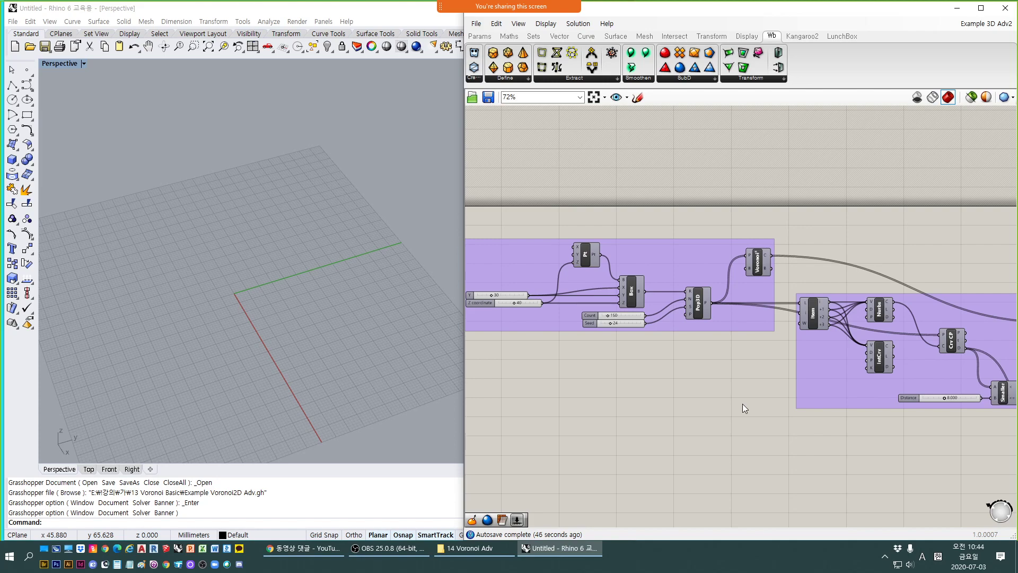
Turn on the preview of the 3D Voronoi component and inspect its cells in the Perspective view.
right_click_drag(742, 403, 721, 404)
scroll(777, 290, "up", 2)
scroll(793, 328, "up", 2)
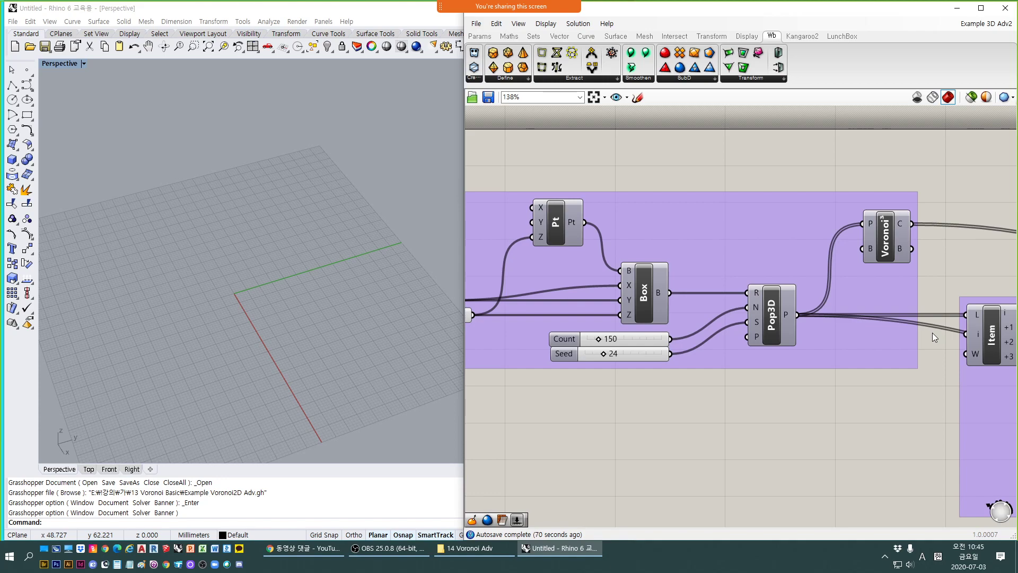
left_click(884, 249)
left_click(772, 443)
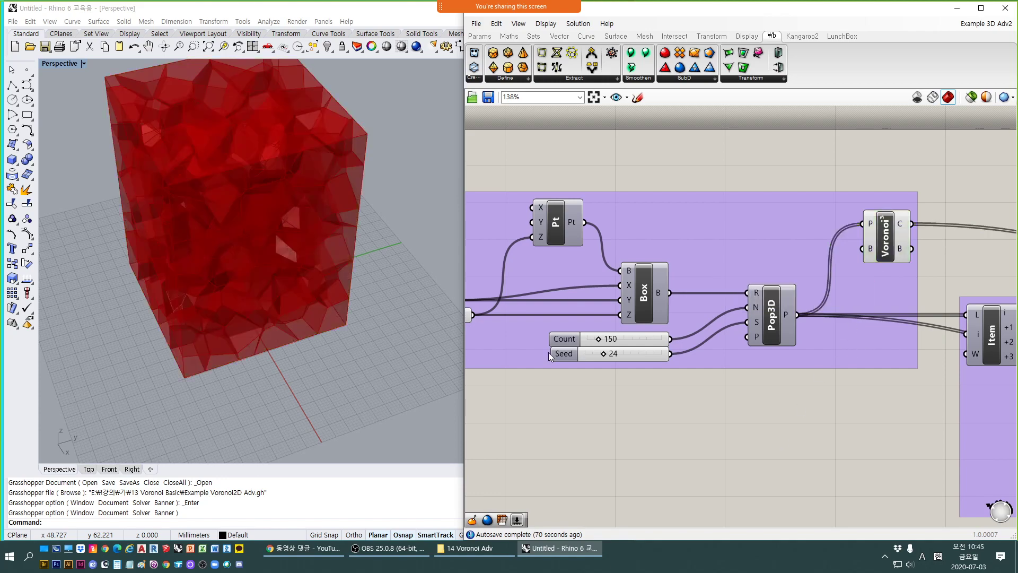
right_click_drag(389, 340, 348, 313)
right_click_drag(633, 381, 698, 375)
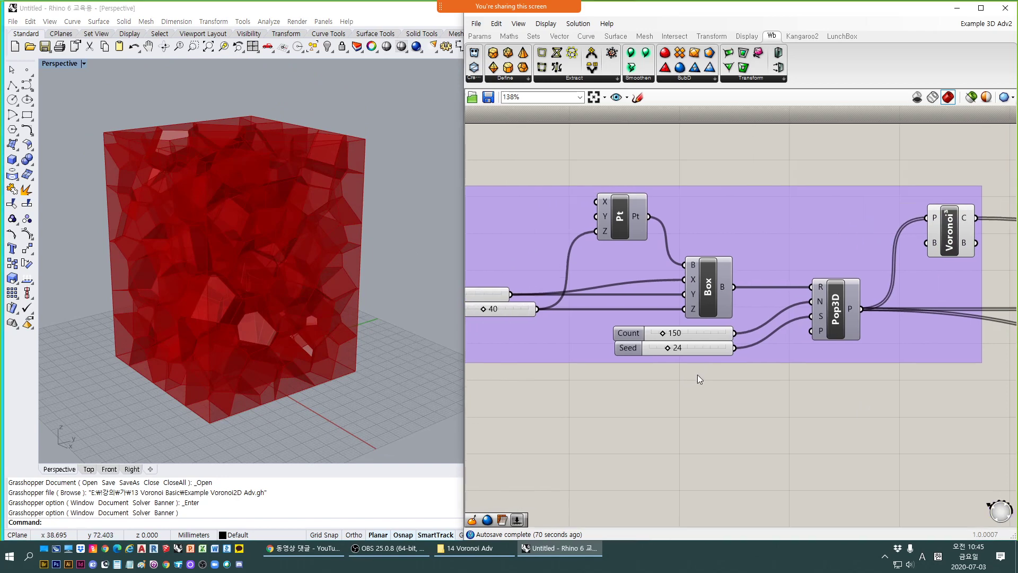
Examine the Points and optional Box boundary inputs of the 3D Voronoi component.
scroll(698, 374, "down", 2)
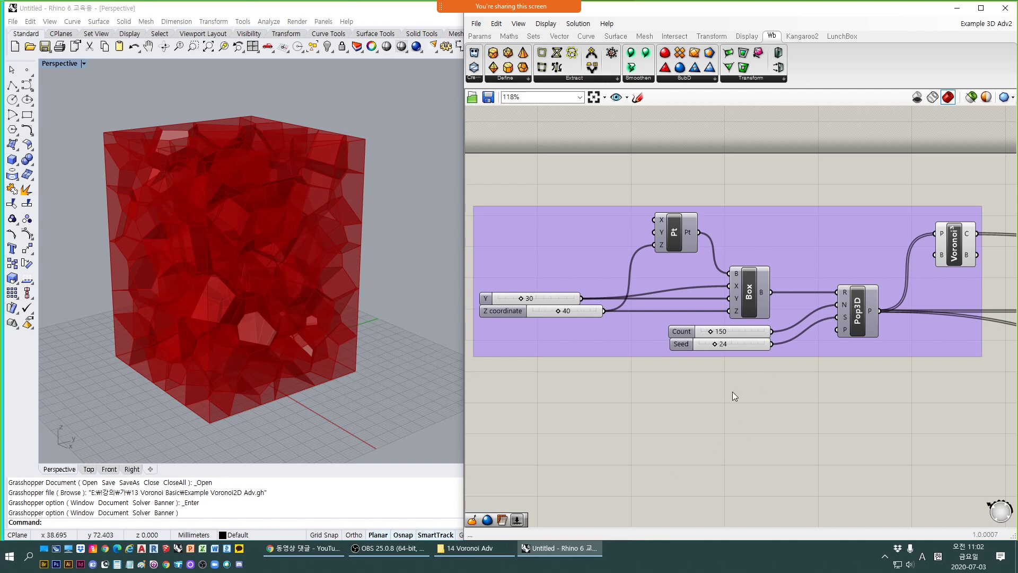
right_click_drag(879, 394, 767, 387)
scroll(845, 254, "up", 1)
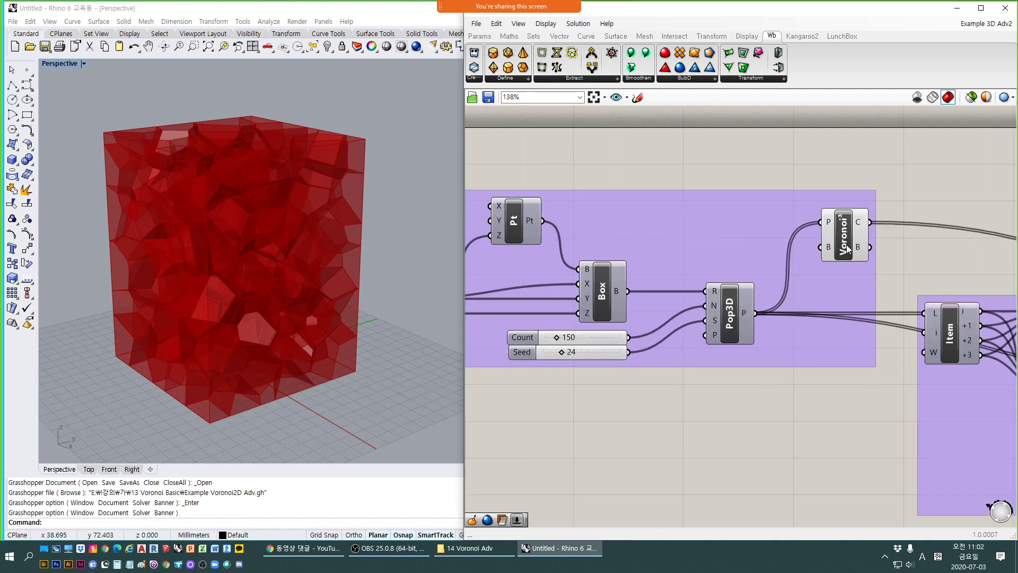
scroll(850, 253, "up", 1)
mouse_move(826, 224)
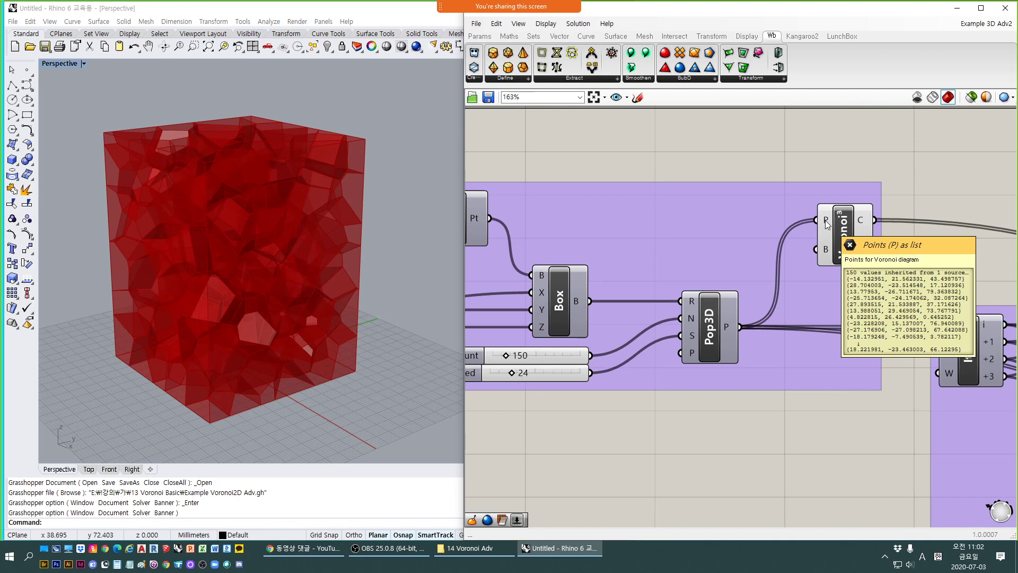
mouse_move(831, 258)
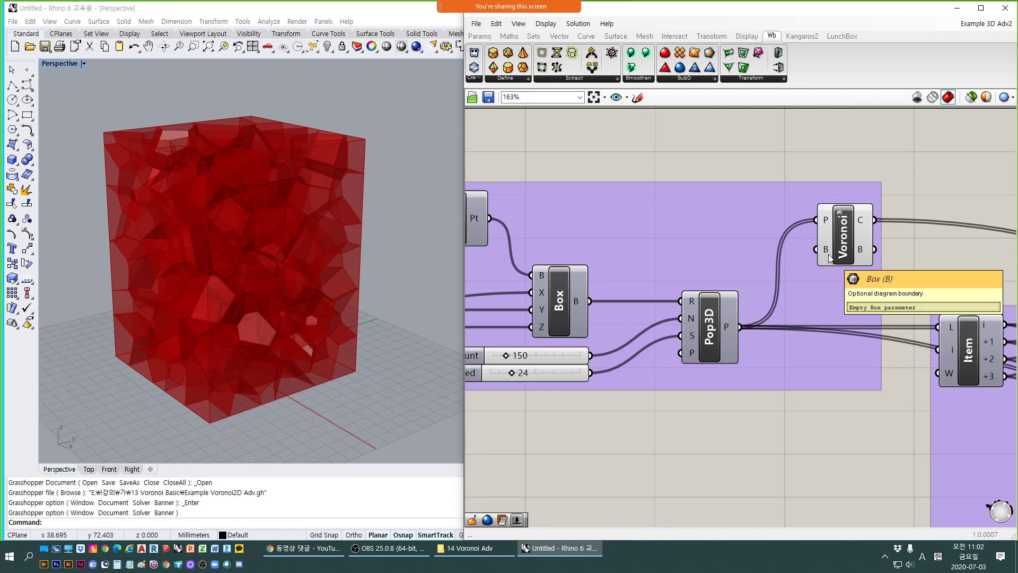
scroll(831, 258, "down", 1)
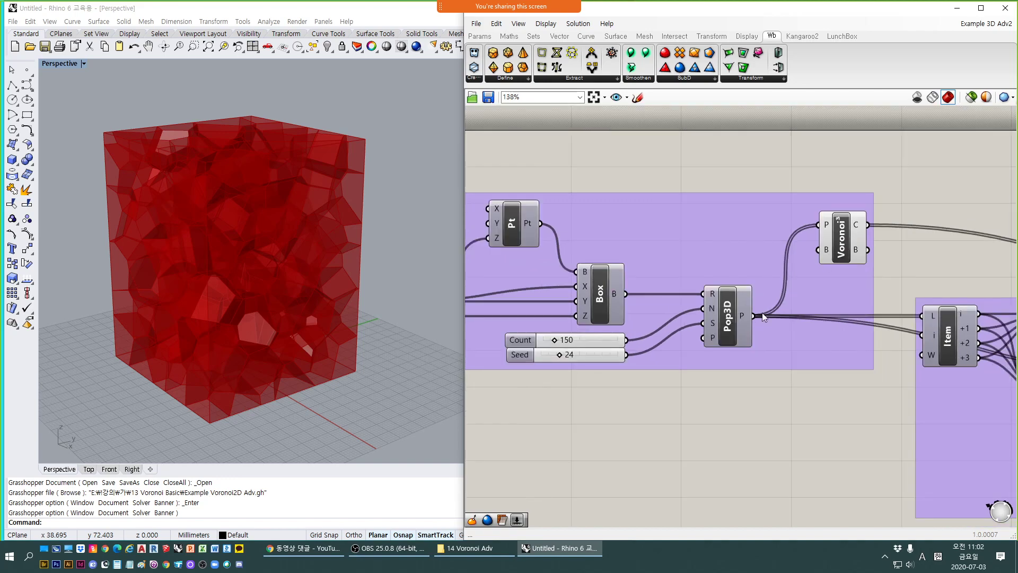
Hide the Voronoi cells and show the previews of the Pop3D points and the Box that contains them.
left_click(855, 253)
key("ctrl+q")
left_click(733, 326)
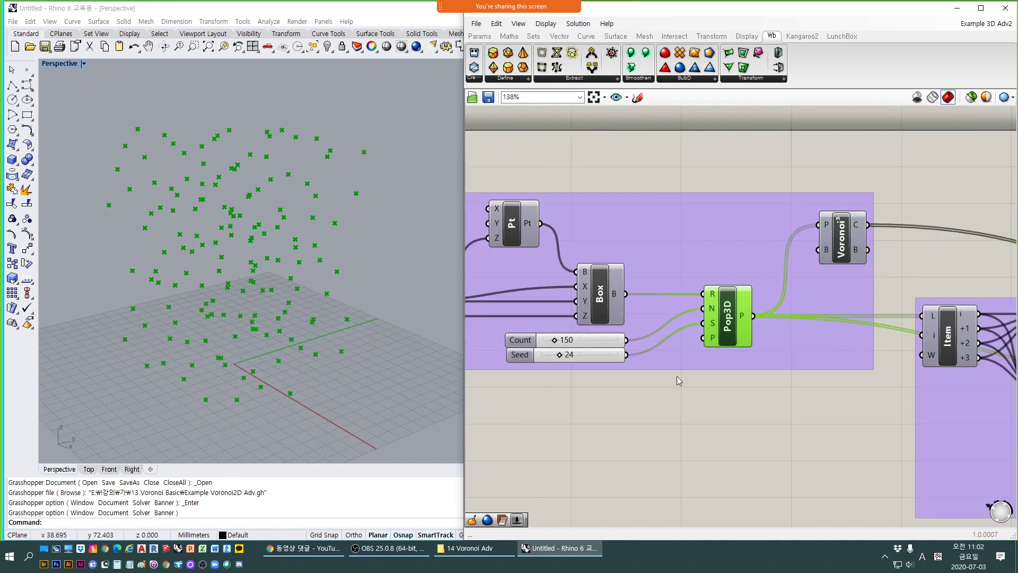
right_click_drag(667, 343, 731, 346)
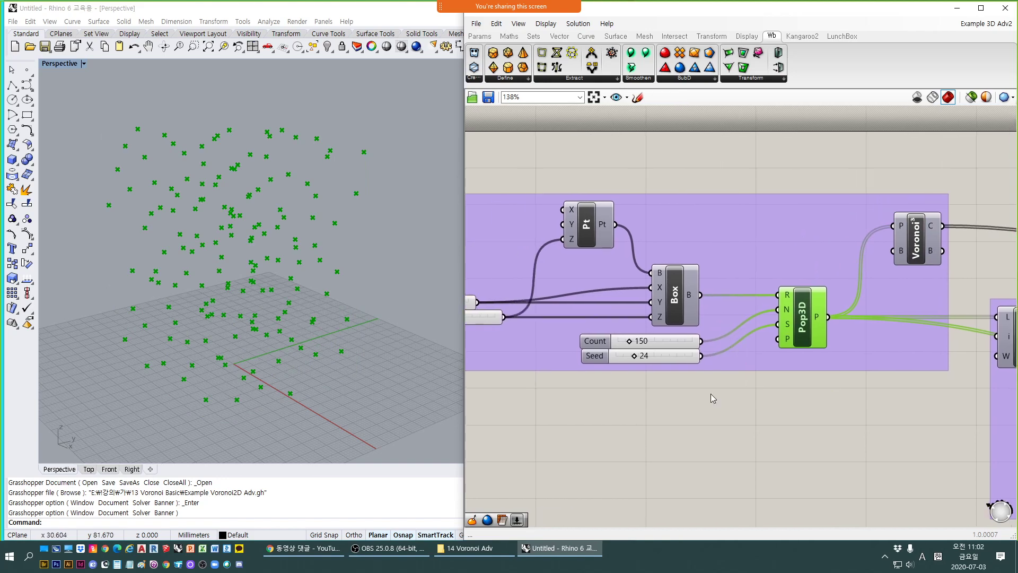
left_click(676, 300)
right_click_drag(302, 326, 334, 321)
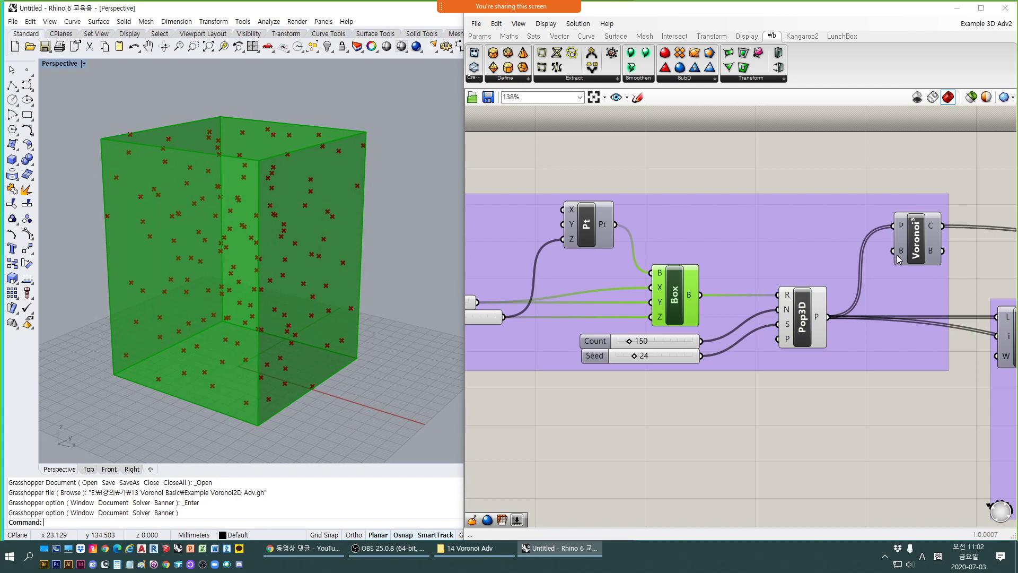
Connect the Box component's output to the B boundary input of the 3D Voronoi component.
mouse_move(898, 259)
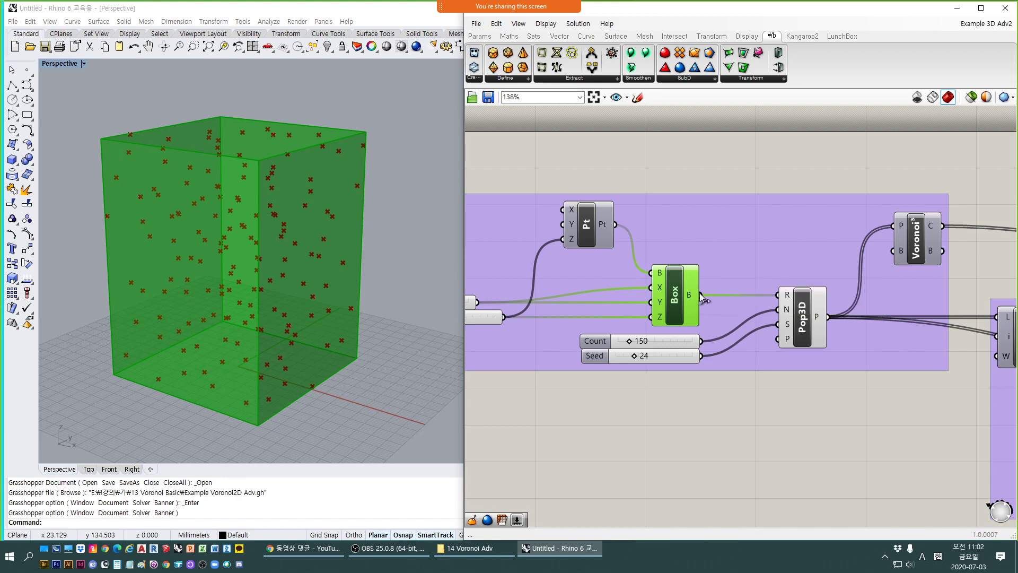
left_click_drag(701, 294, 885, 257)
left_click(818, 371)
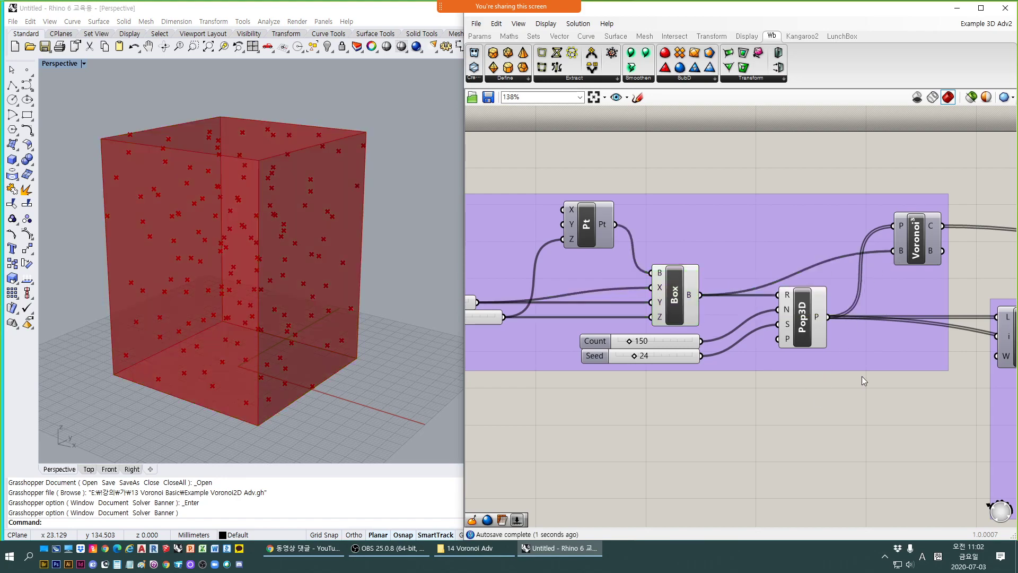
Turn on the Voronoi preview and compare the cells by disconnecting and reconnecting the Box at its boundary input.
left_click(913, 252)
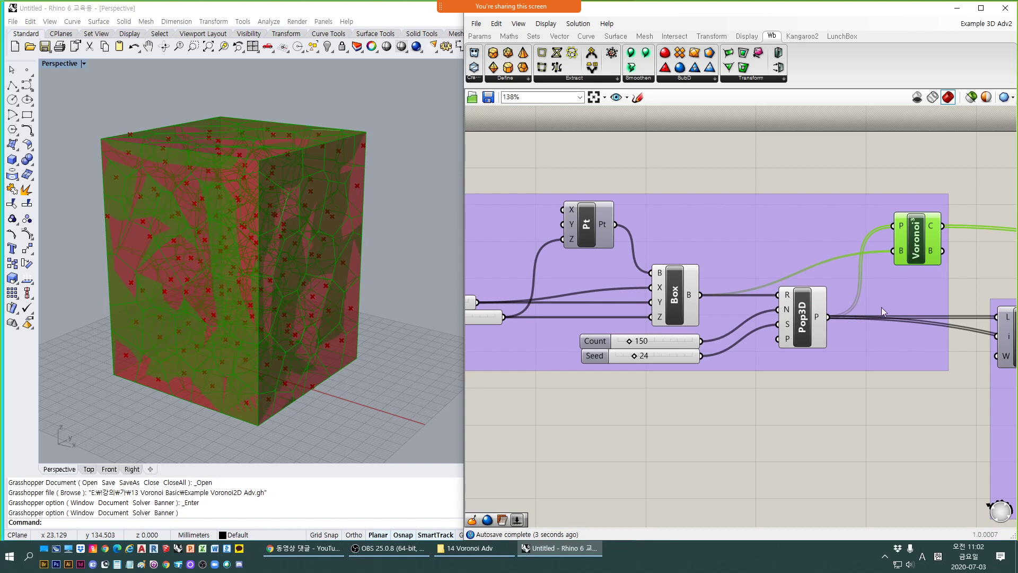
left_click_drag(893, 251, 705, 299, "ctrl")
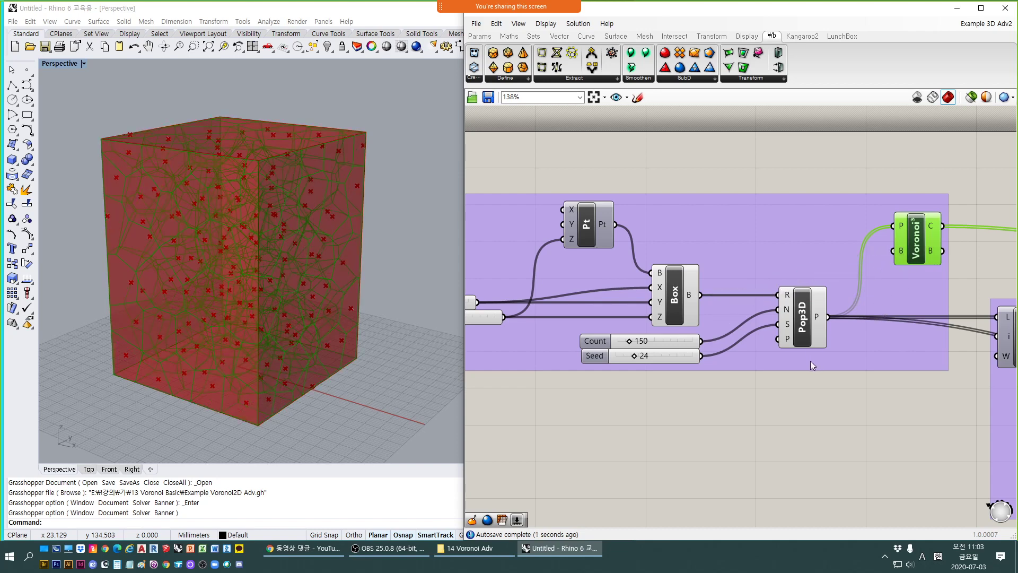
left_click_drag(704, 295, 893, 251)
left_click(855, 406)
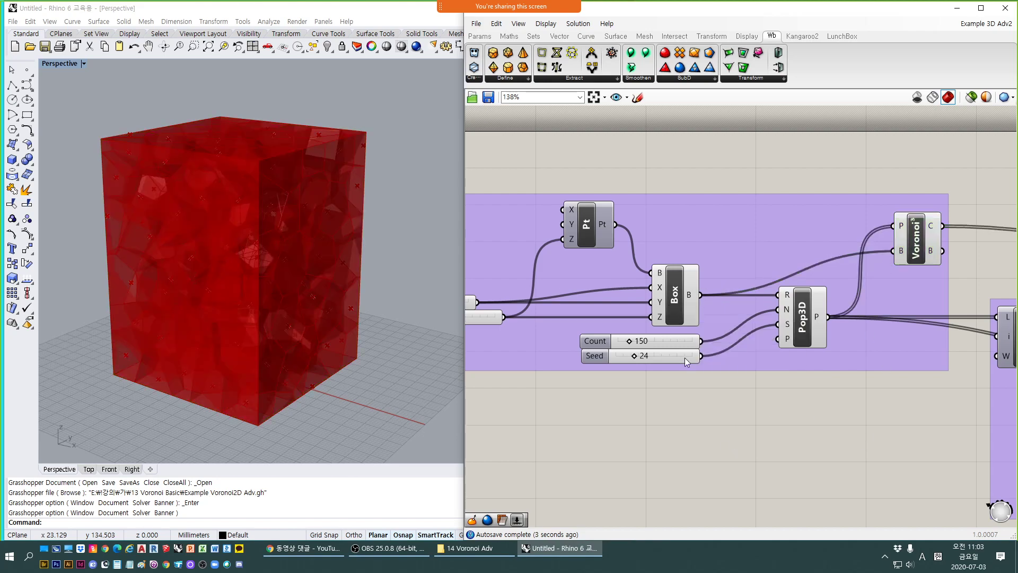
Hide the previews of the Box and the Pop3D points, leaving only the Voronoi cells displayed.
right_click_drag(645, 370, 699, 352)
right_click_drag(636, 288, 684, 305)
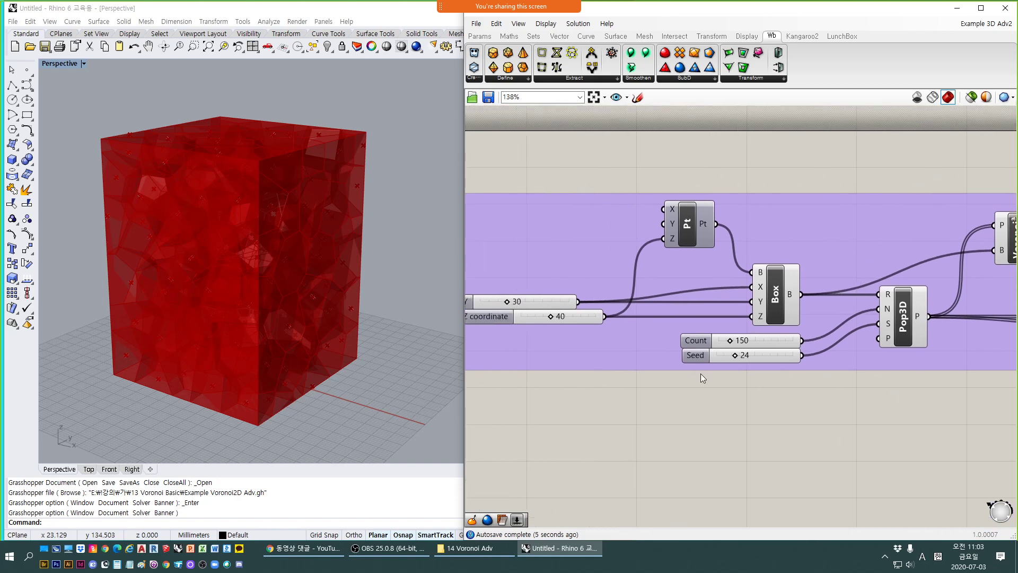
right_click_drag(665, 398, 686, 401)
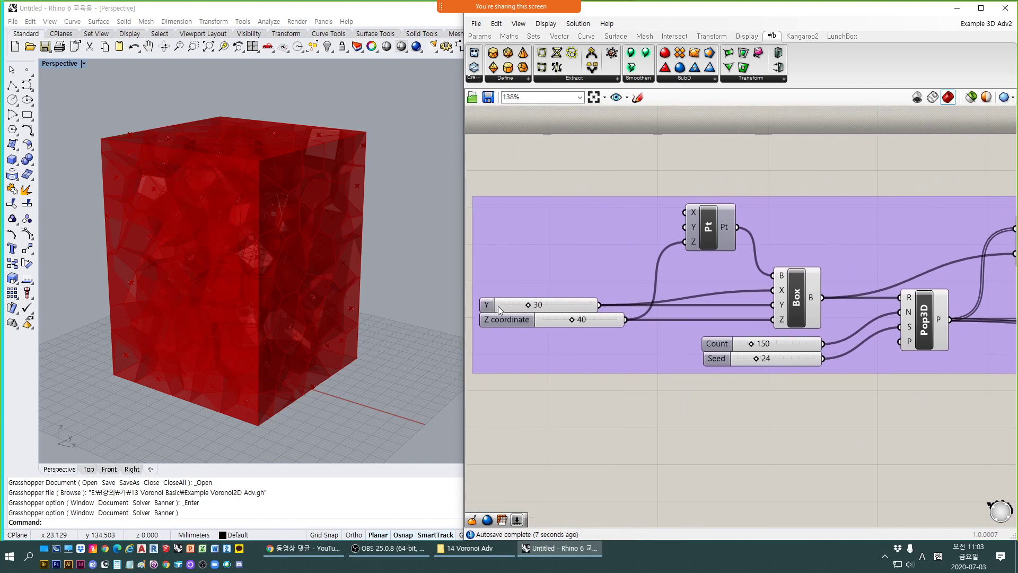
right_click_drag(788, 410, 738, 422)
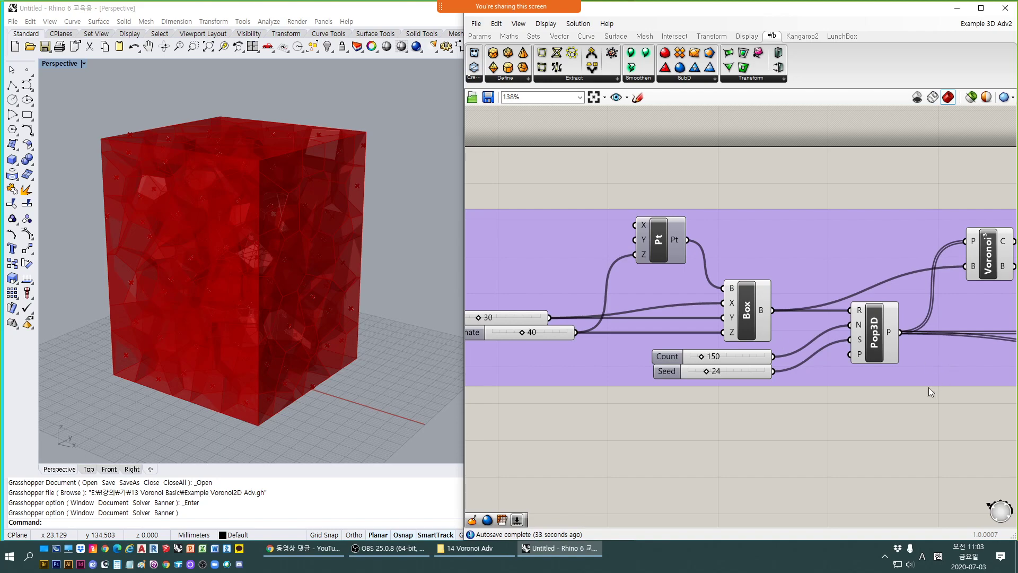
right_click_drag(928, 387, 772, 418)
left_click(834, 298)
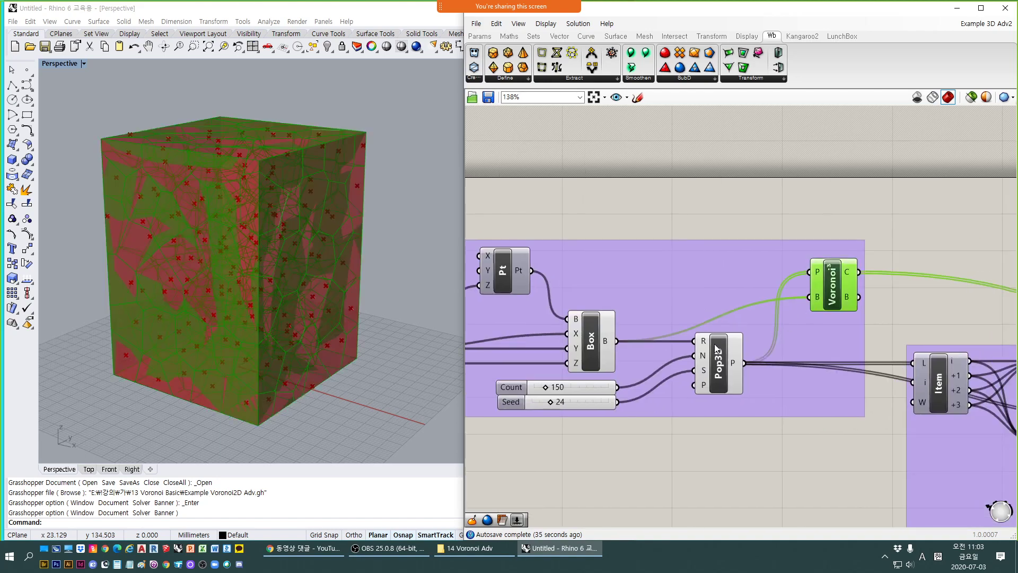
left_click(607, 363)
left_click(725, 373)
Examine the box-bounded Voronoi cells from several angles and distances in the Perspective viewport.
right_click_drag(281, 355, 271, 327)
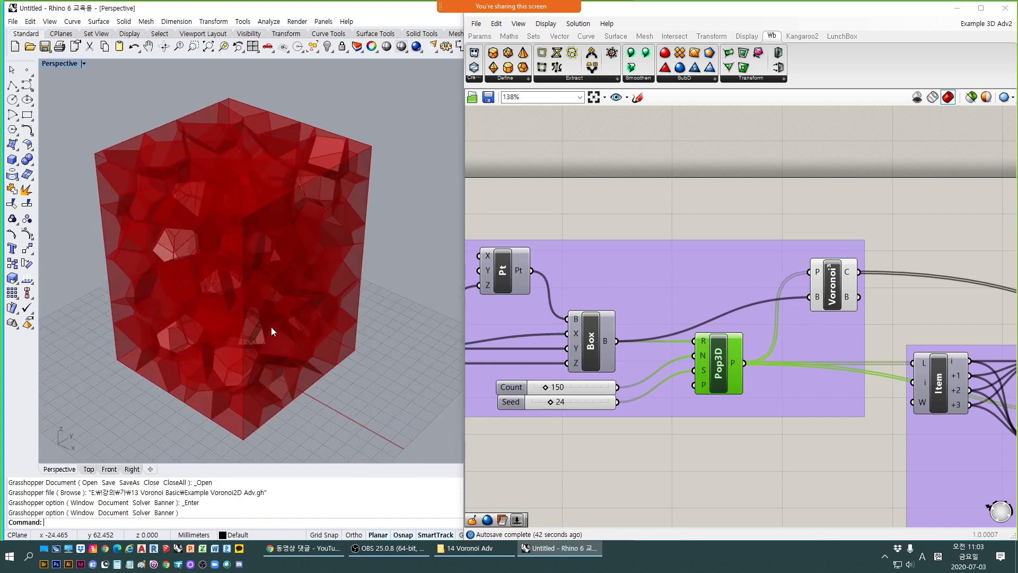
scroll(350, 185, "up", 4)
scroll(302, 228, "down", 6)
right_click_drag(262, 288, 233, 221)
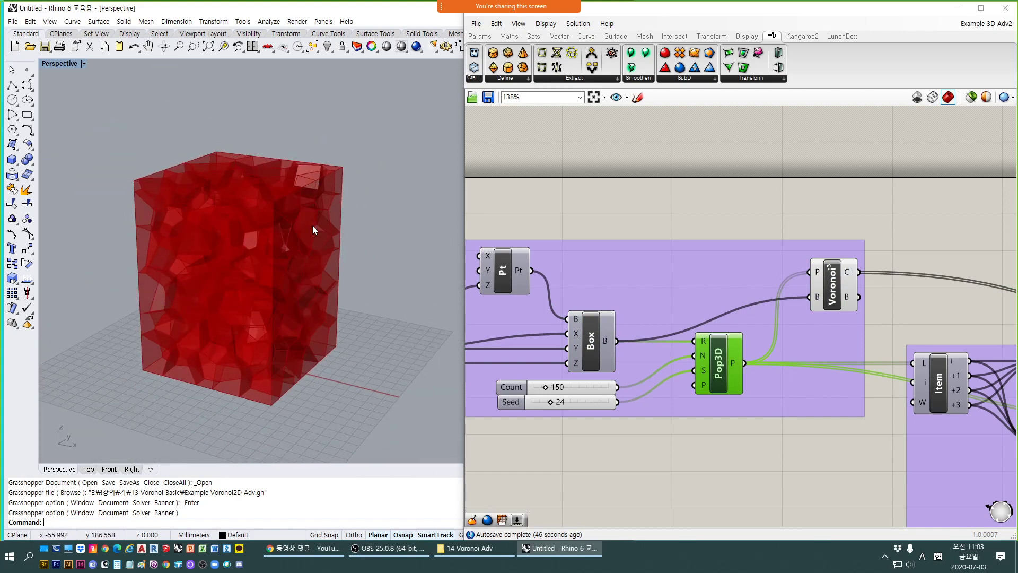
scroll(313, 225, "up", 5)
right_click_drag(281, 297, 217, 225)
right_click_drag(305, 178, 370, 240)
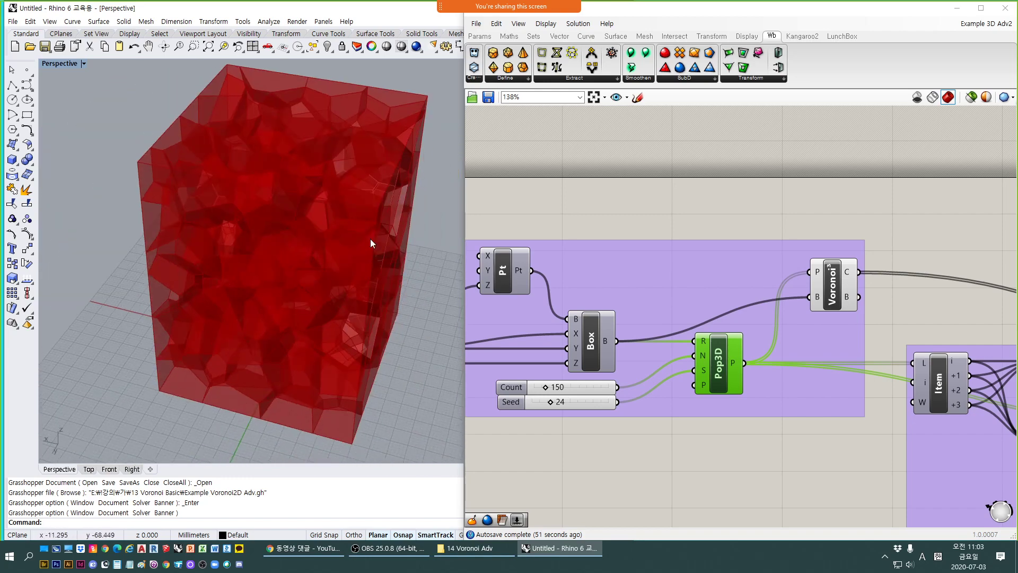
scroll(300, 275, "up", 1)
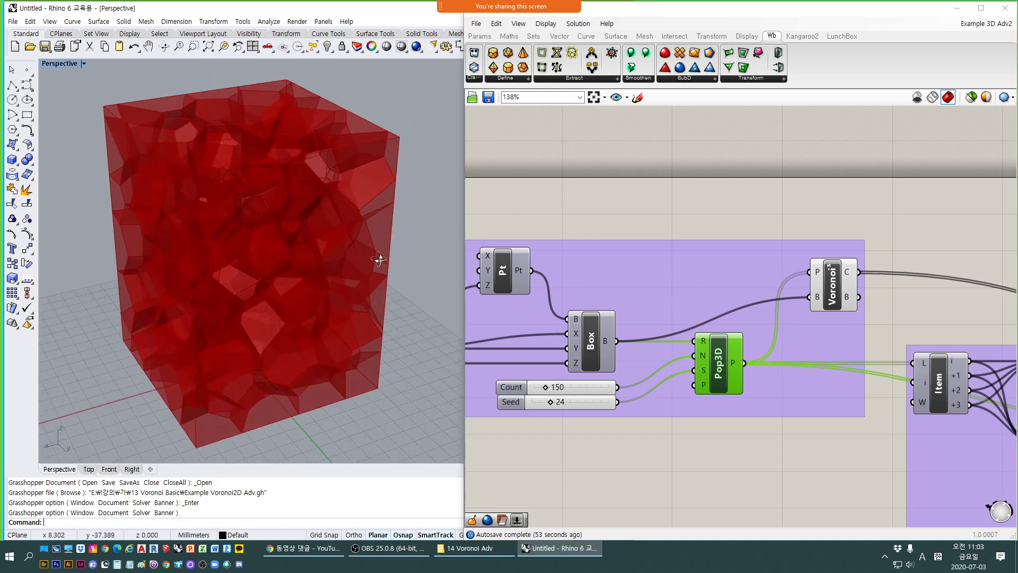
scroll(364, 175, "up", 3)
scroll(297, 255, "down", 4)
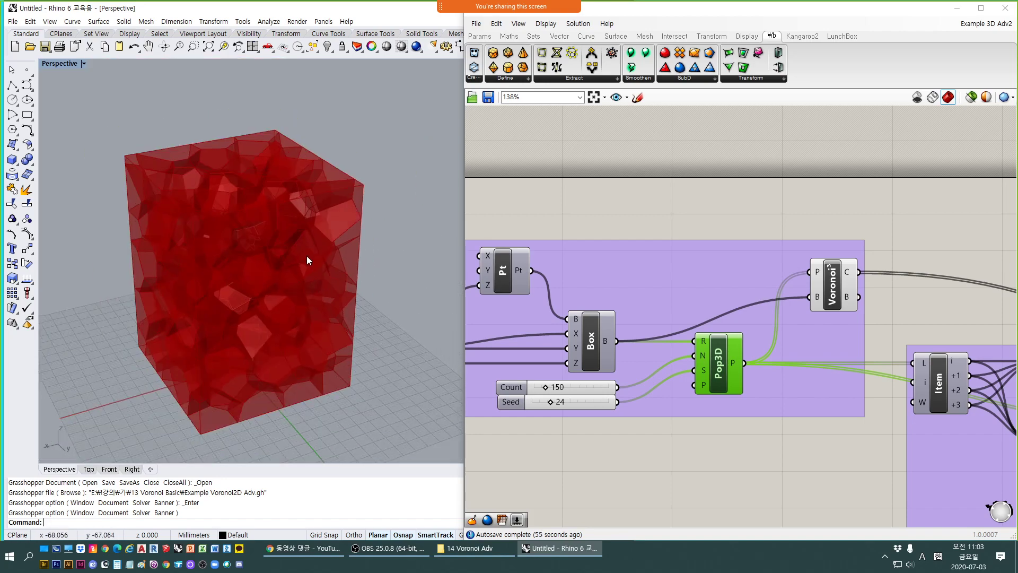
right_click_drag(311, 262, 342, 258)
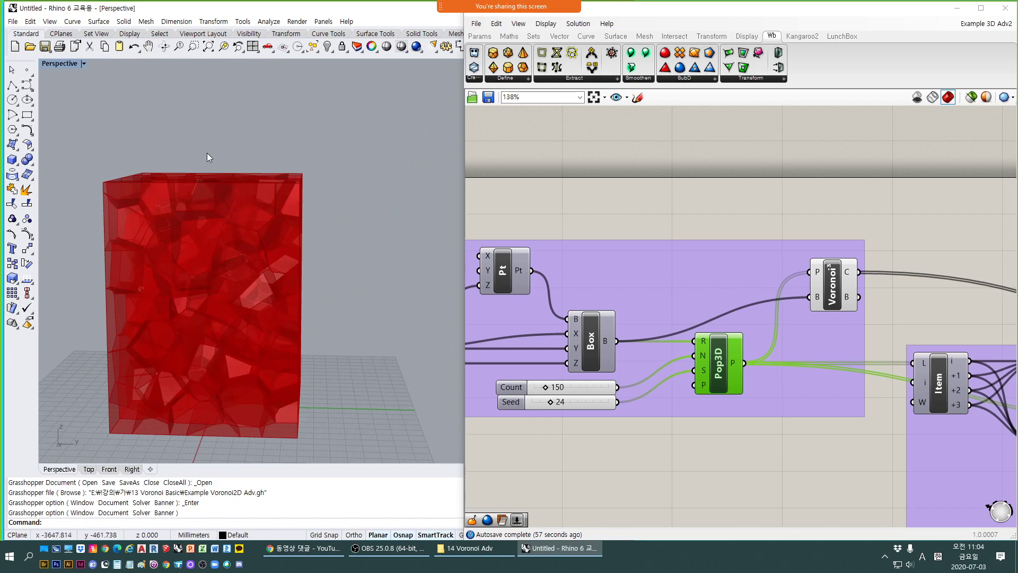
right_click_drag(207, 153, 269, 298)
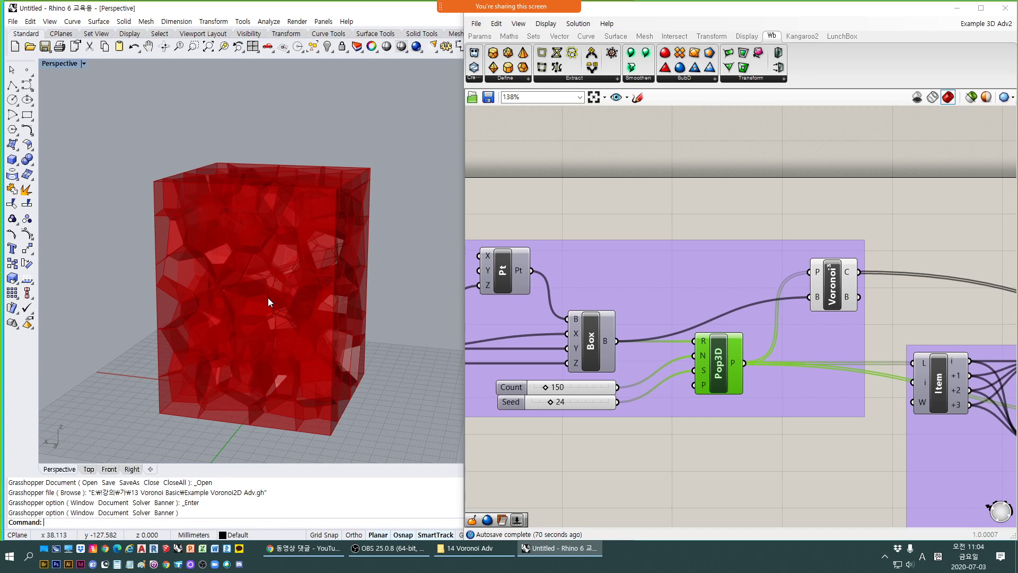
Hide the preview of the Voronoi cells and show the Pop3D points instead.
right_click_drag(862, 431, 770, 424)
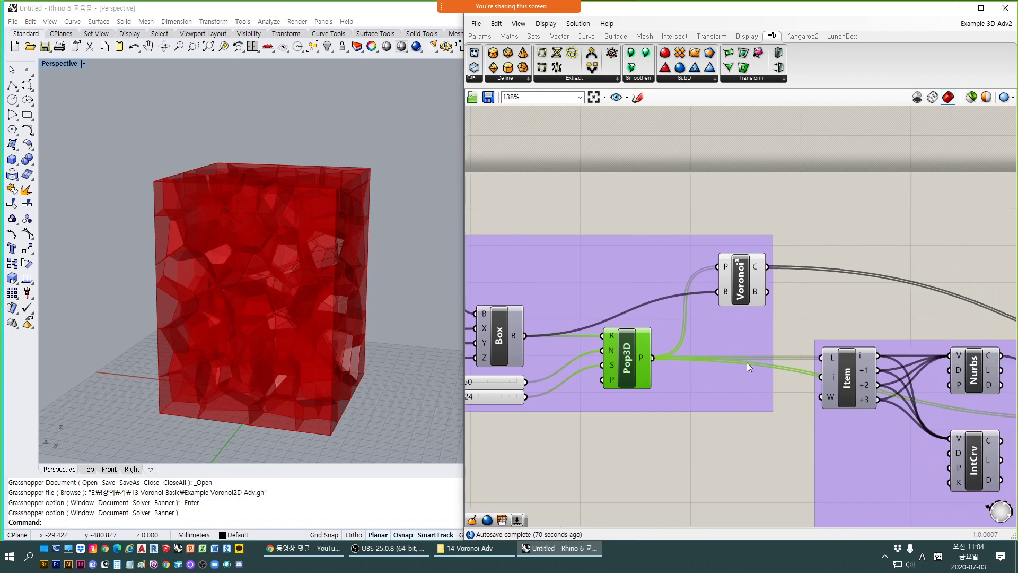
left_click(743, 297)
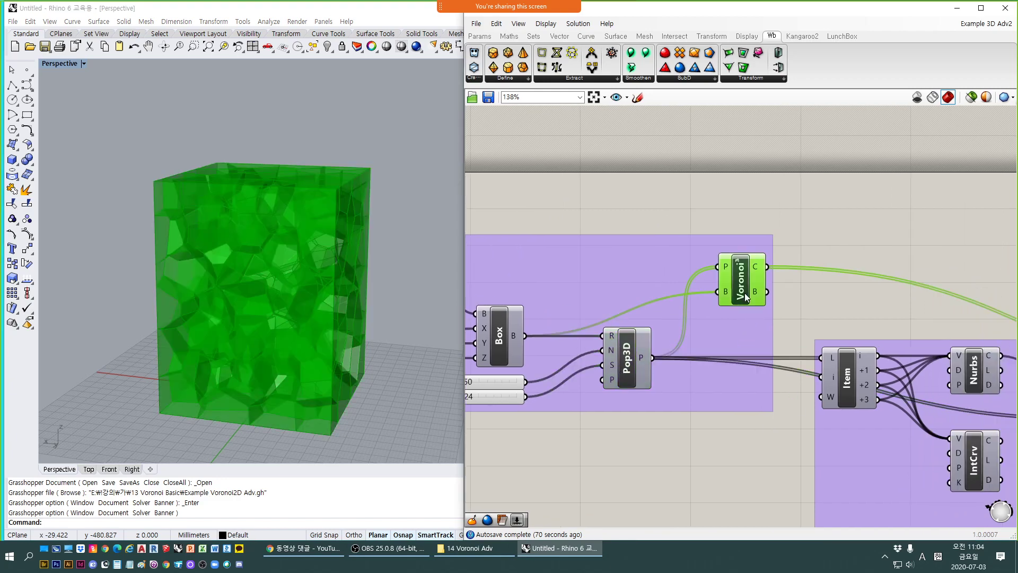
right_click_drag(703, 414, 745, 399)
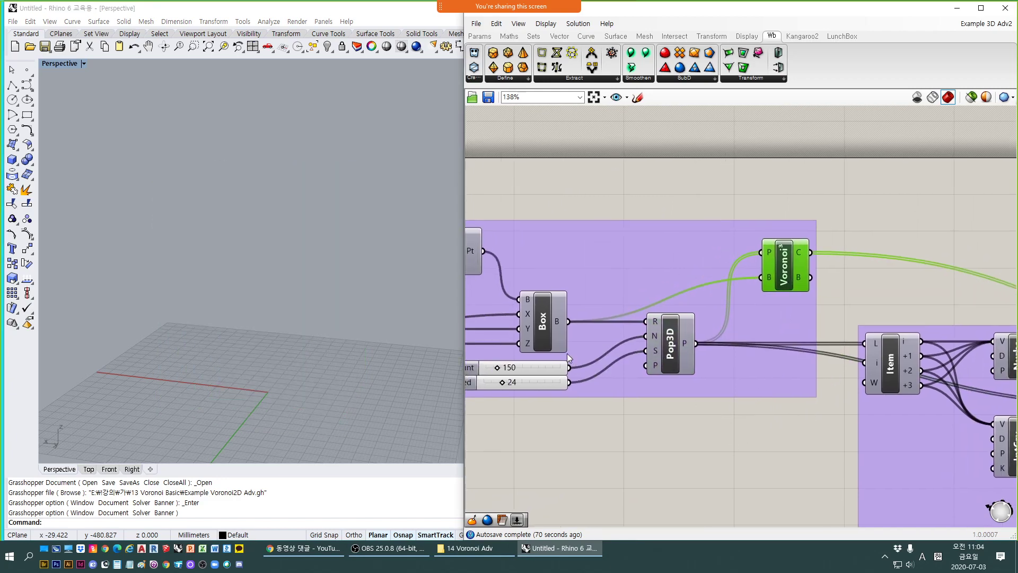
left_click(679, 352)
Turn on the preview of the Item component and inspect the points it picks from the Pop3D list.
right_click_drag(901, 369, 776, 361)
left_click(777, 360)
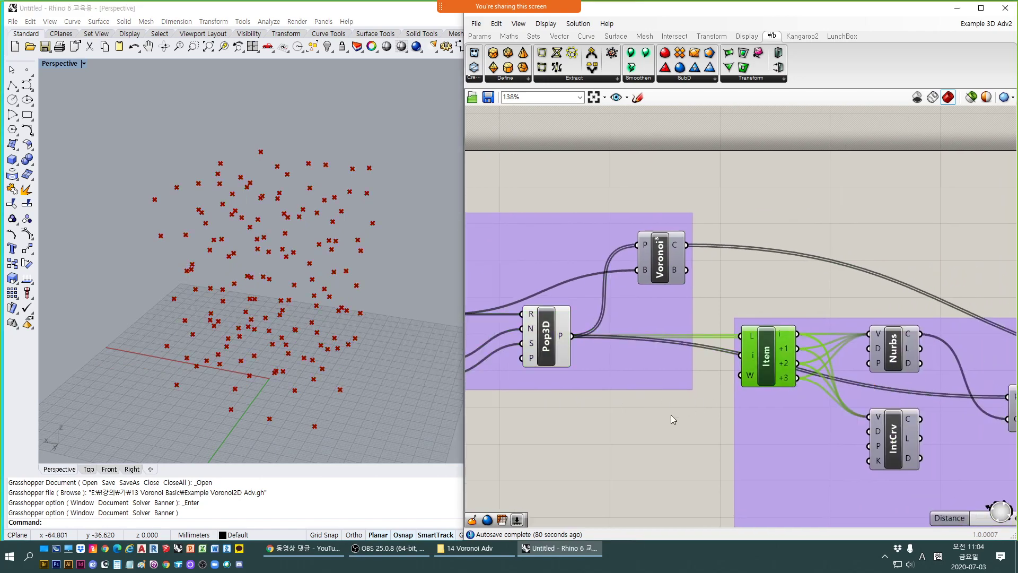
right_click_drag(249, 308, 236, 331)
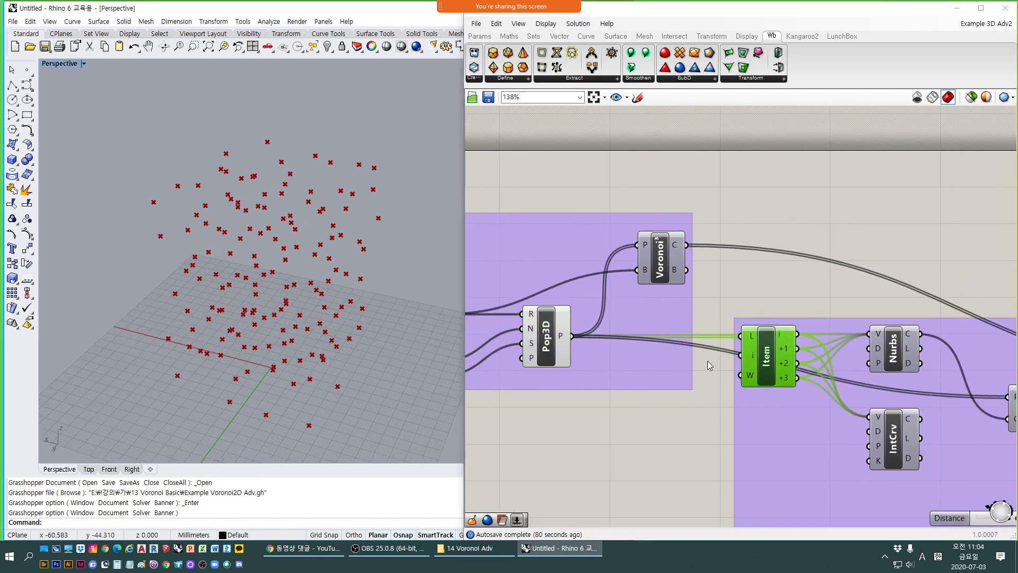
left_click(776, 366)
key("ctrl+q")
right_click_drag(303, 373, 323, 359)
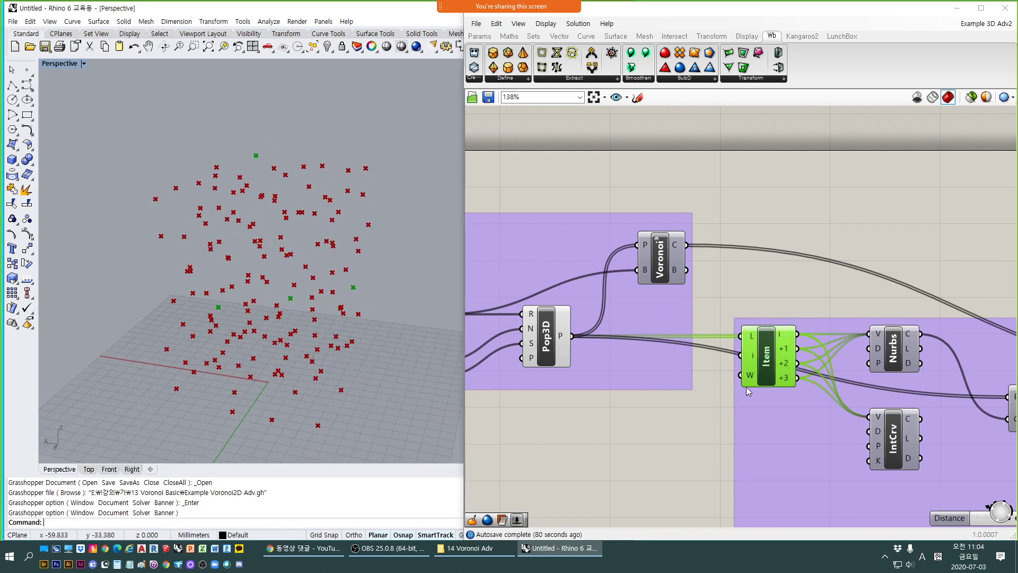
right_click_drag(744, 380, 743, 306)
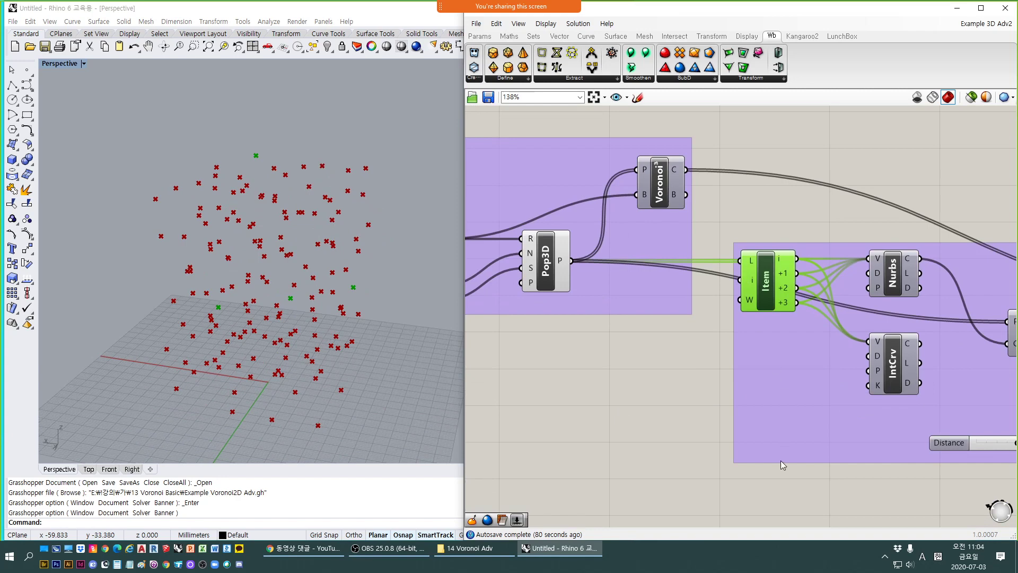
right_click_drag(274, 315, 329, 353)
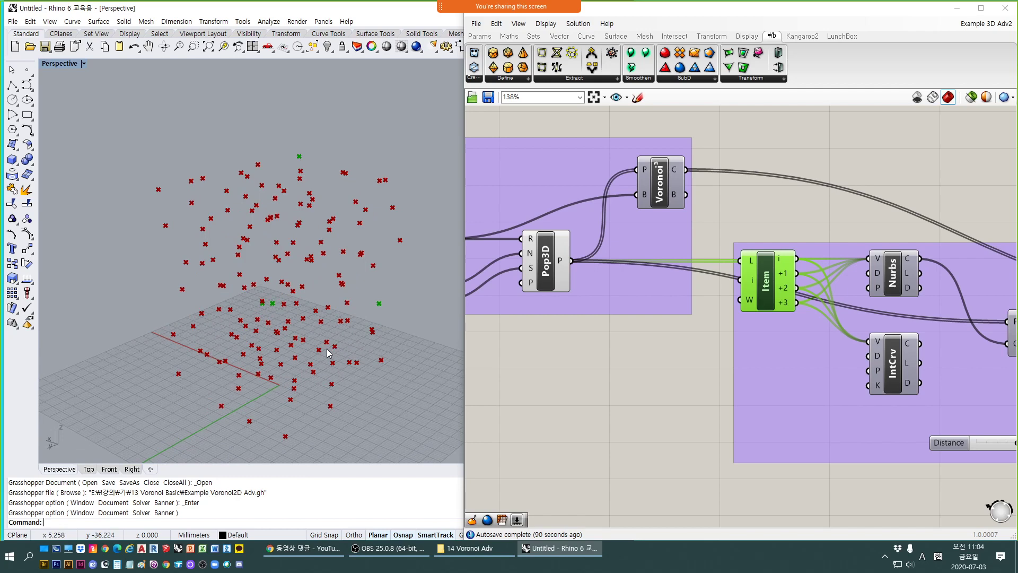
Add a Point List component below Pop3D and connect the Pop3D points to its P input.
right_click_drag(574, 390, 725, 371)
double_click(724, 365)
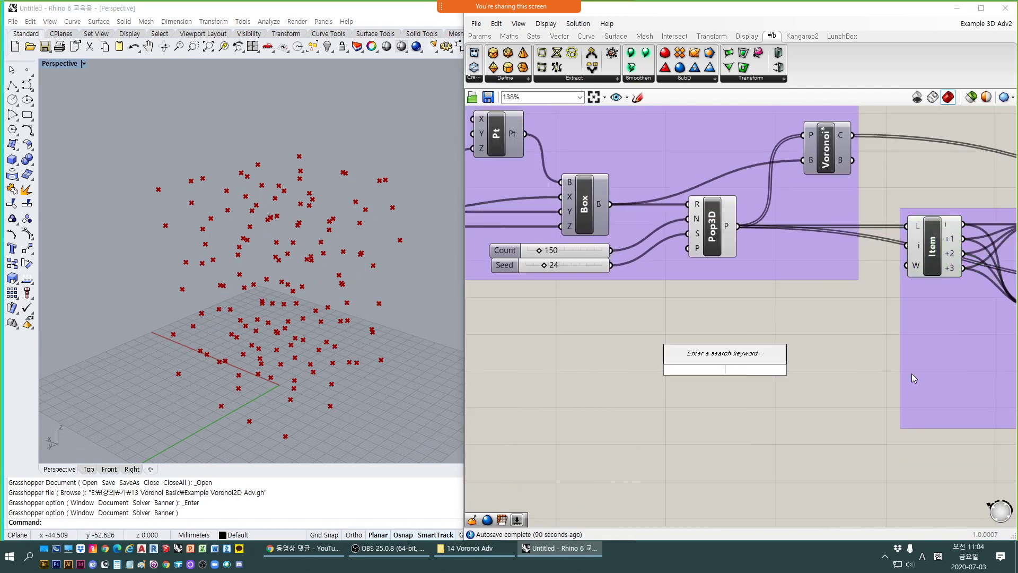
type("point li")
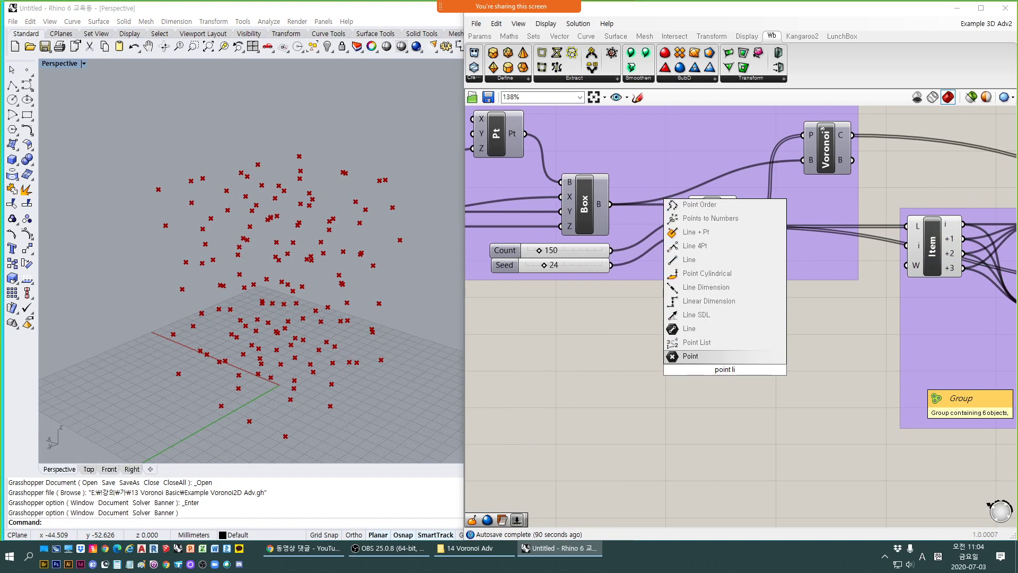
key("Up")
key("Return")
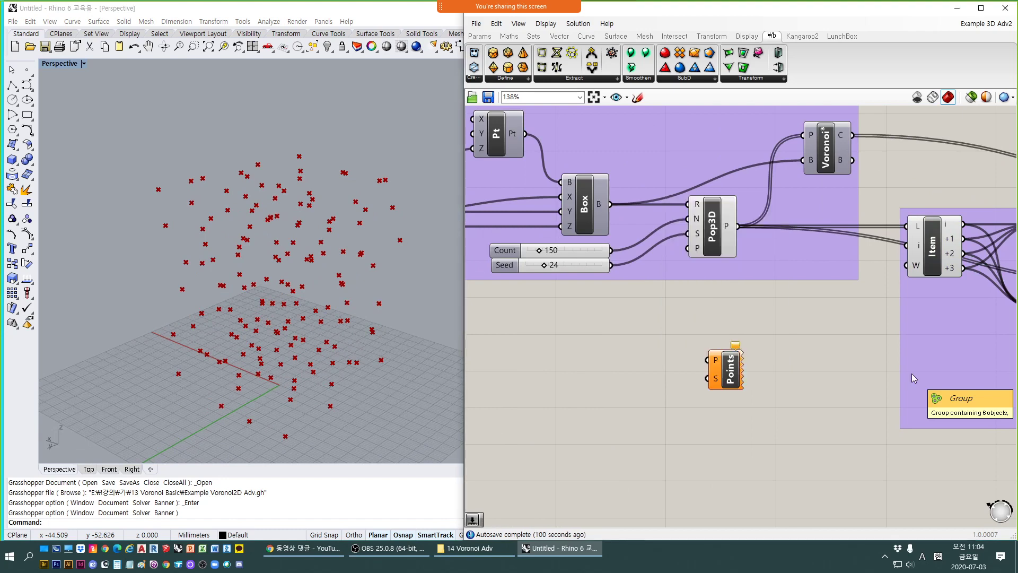
left_click_drag(738, 226, 767, 370)
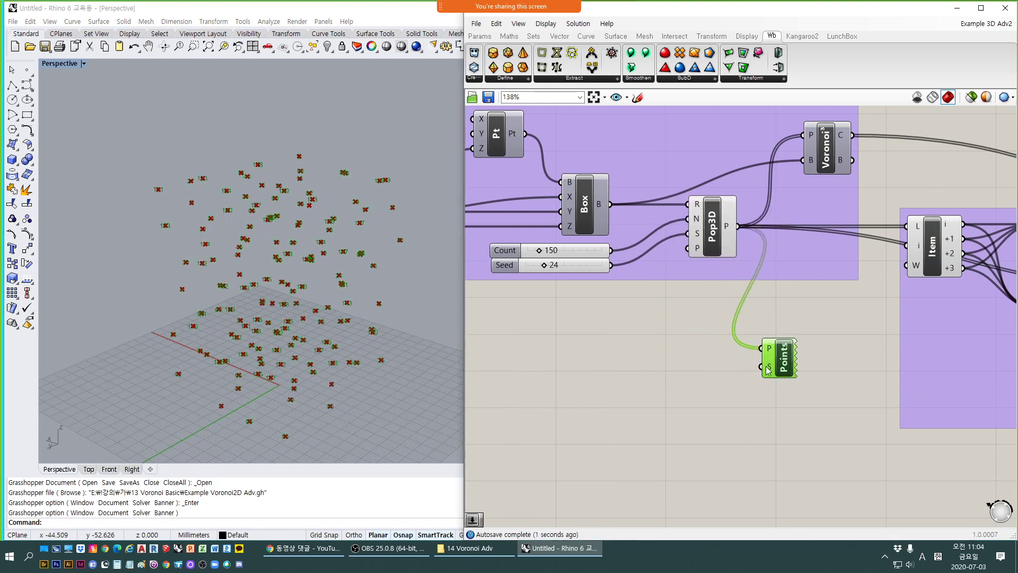
Add a number slider with value 2, connect it to the Point List's S size input, and align it beside the component.
double_click(683, 387)
type("2")
key("Return")
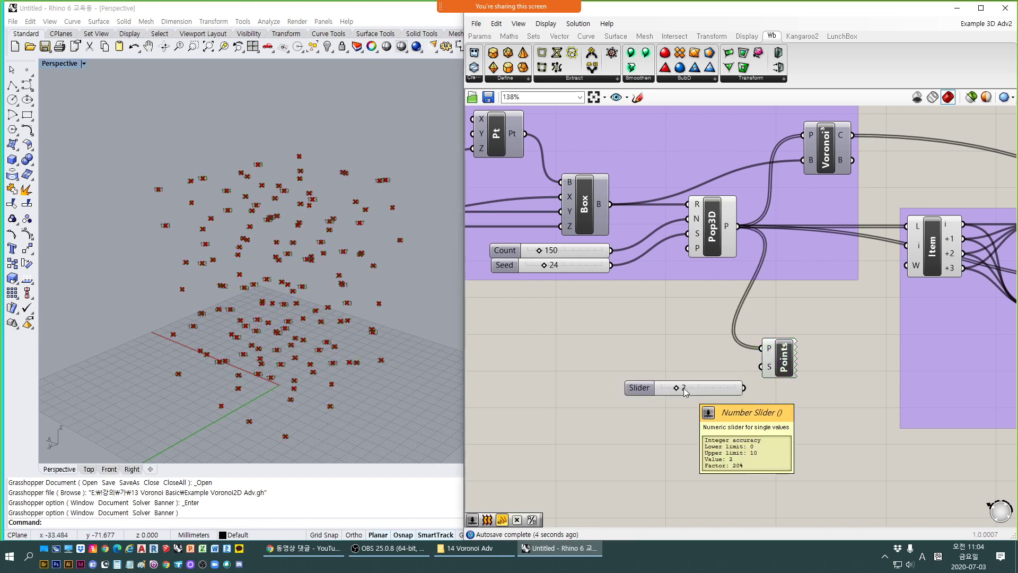
left_click_drag(745, 388, 761, 367)
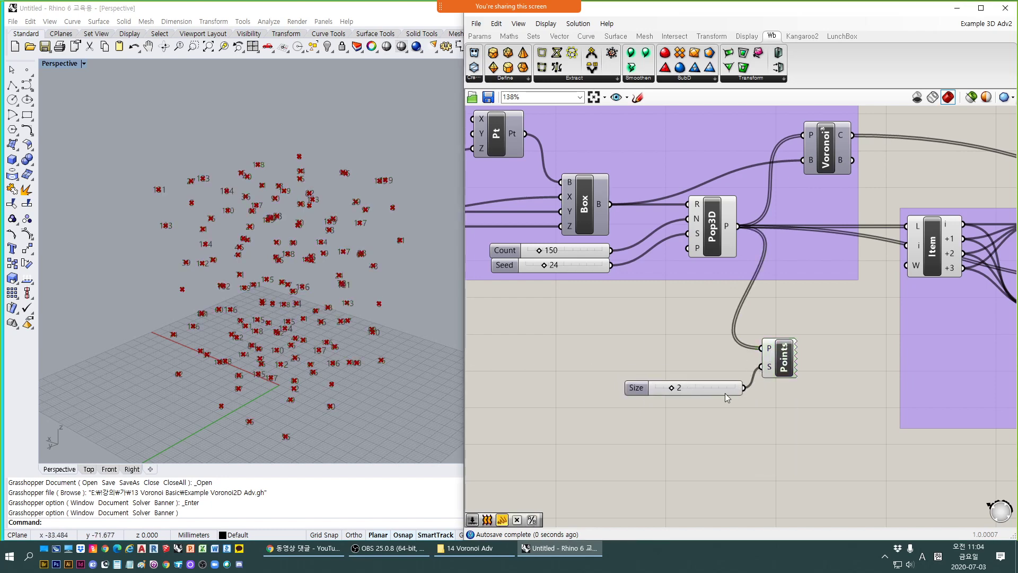
left_click_drag(682, 388, 675, 367)
Examine the index numbers labelling the populated points from several angles and distances in the Perspective viewport.
scroll(315, 308, "up", 5)
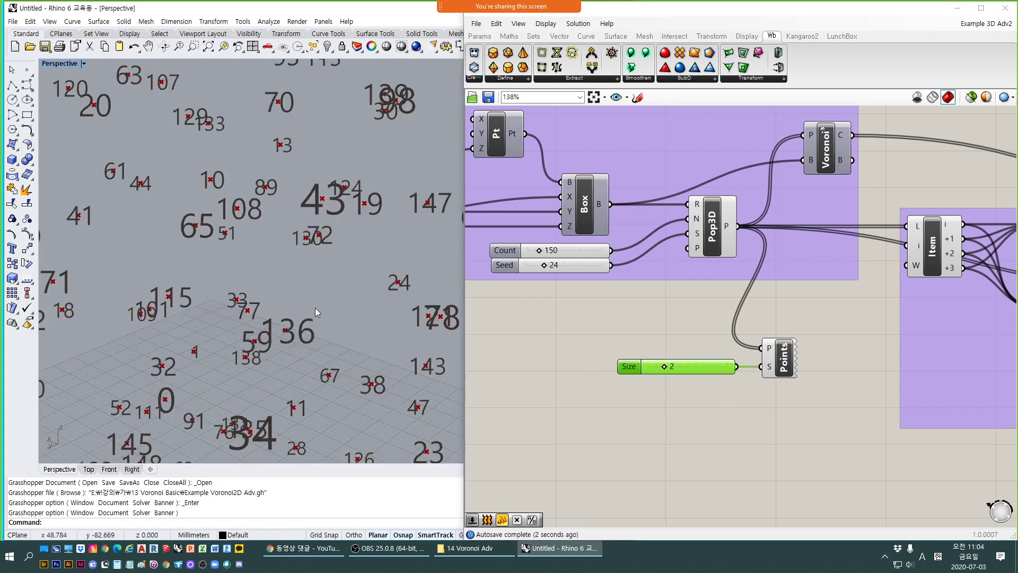
scroll(290, 356, "down", 8)
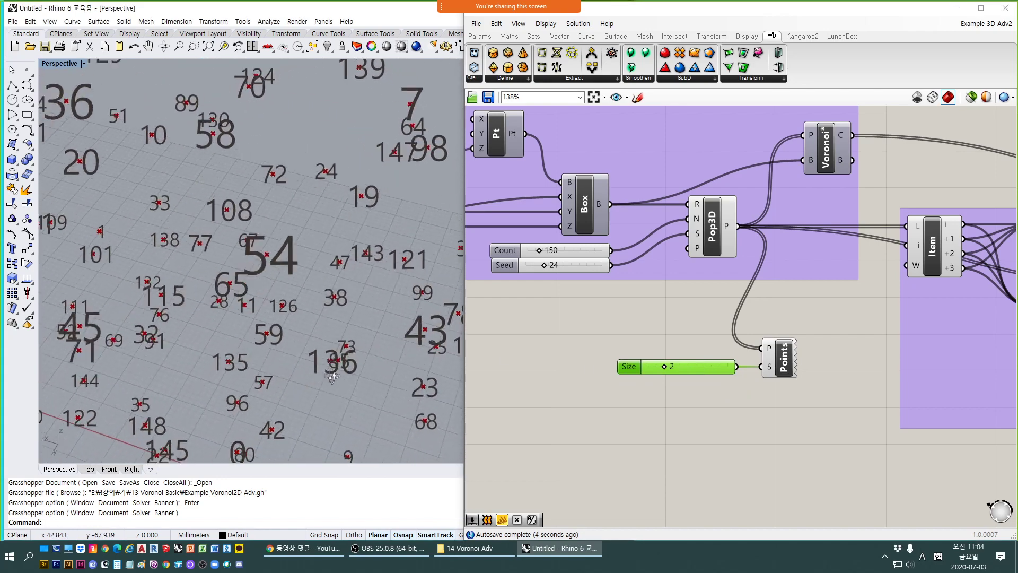
scroll(334, 341, "up", 6)
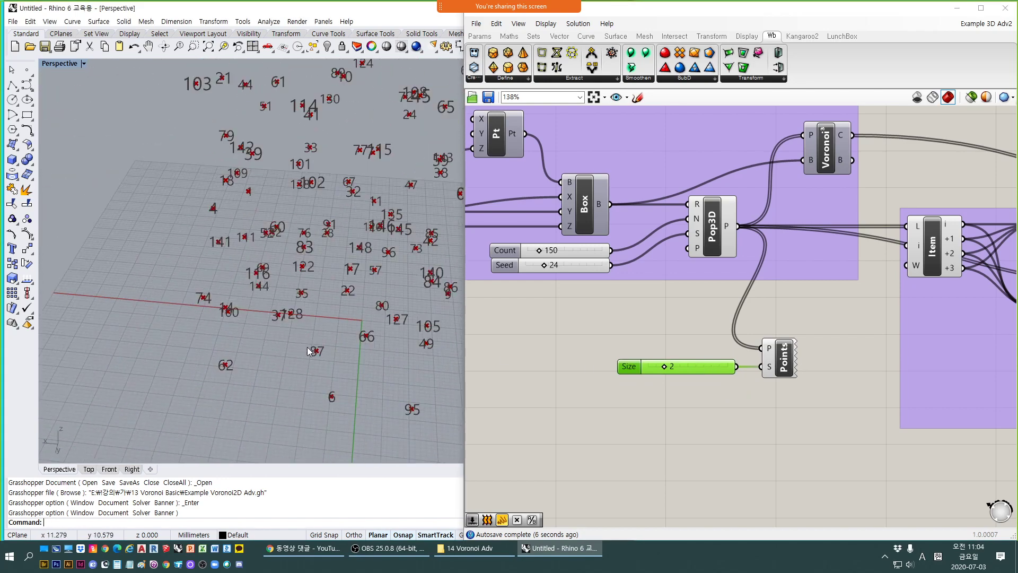
scroll(262, 345, "down", 3)
scroll(274, 333, "up", 3)
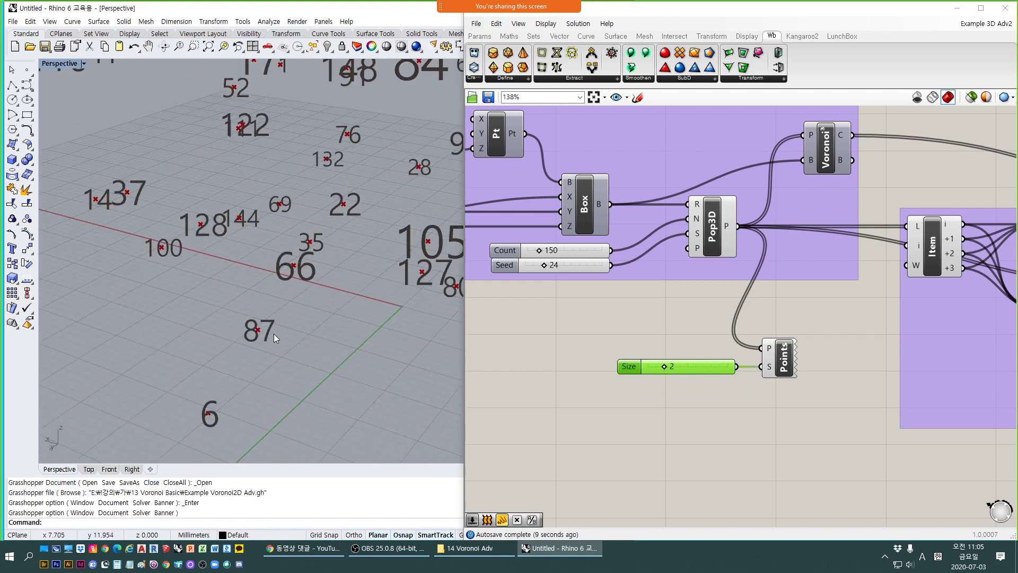
scroll(274, 333, "down", 3)
scroll(396, 288, "up", 2)
right_click_drag(396, 288, 446, 313)
scroll(383, 212, "down", 4)
right_click_drag(361, 229, 350, 238)
scroll(154, 230, "up", 6)
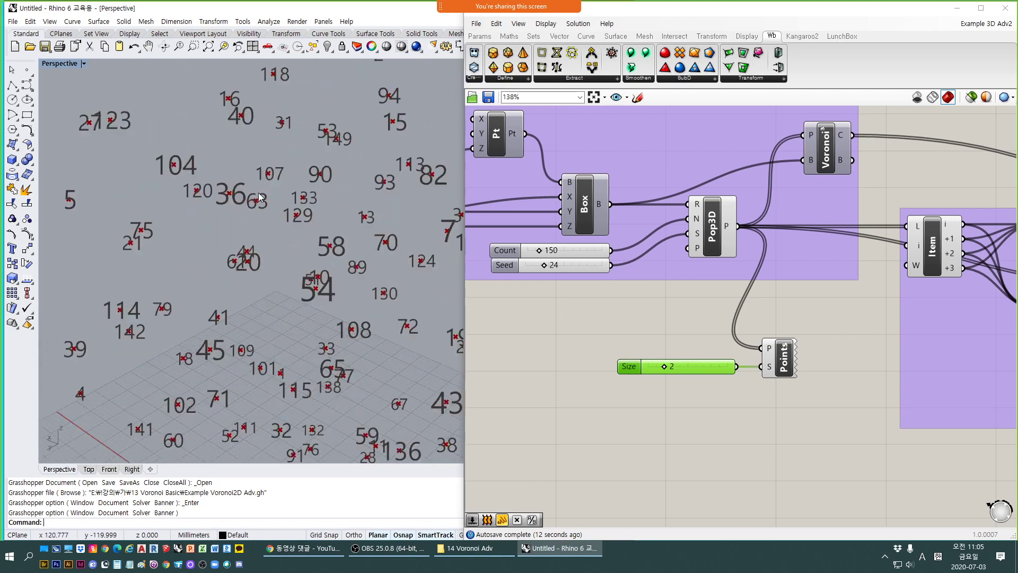
scroll(154, 231, "down", 4)
right_click_drag(217, 239, 252, 259)
scroll(304, 201, "up", 4)
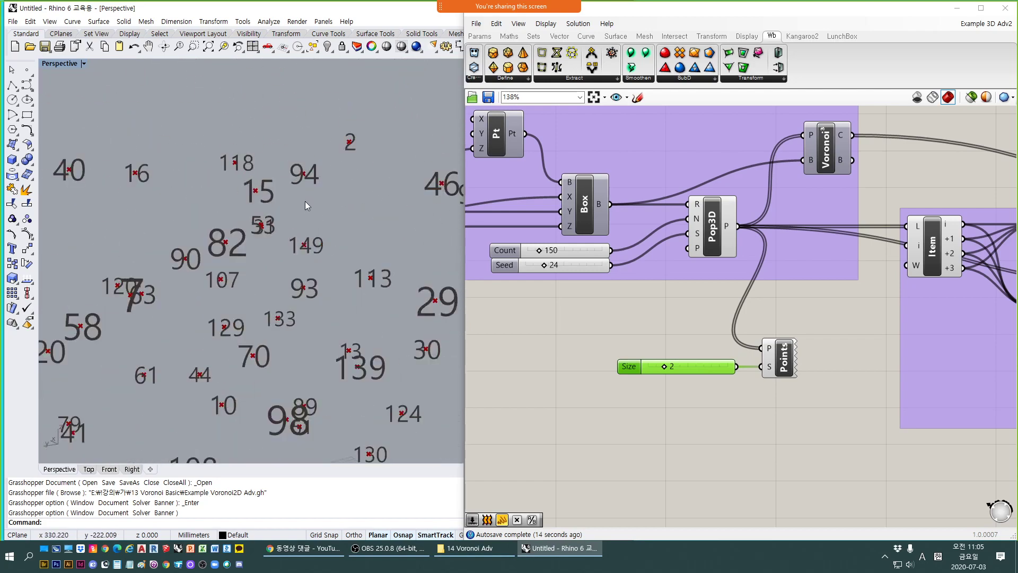
right_click_drag(312, 240, 331, 273)
Hide the Point List's index labels, leaving only the points displayed.
scroll(291, 217, "down", 3)
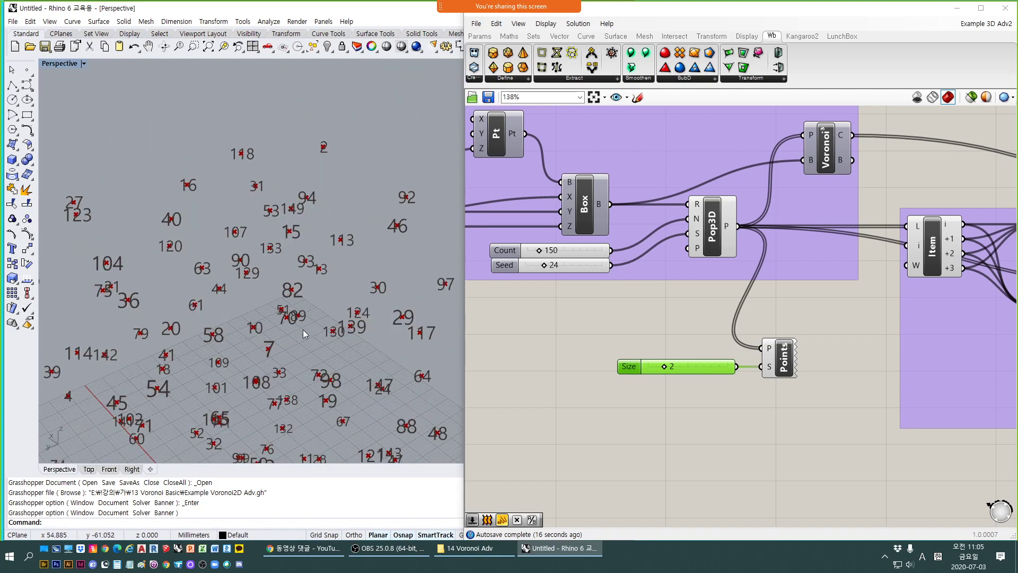
scroll(303, 330, "down", 2)
scroll(266, 272, "down", 4)
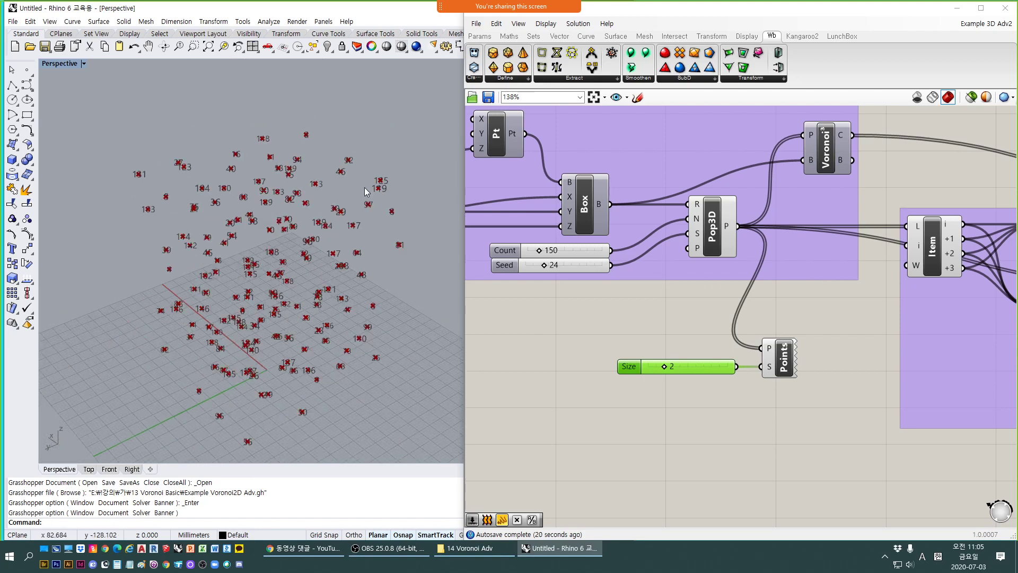
left_click(782, 371)
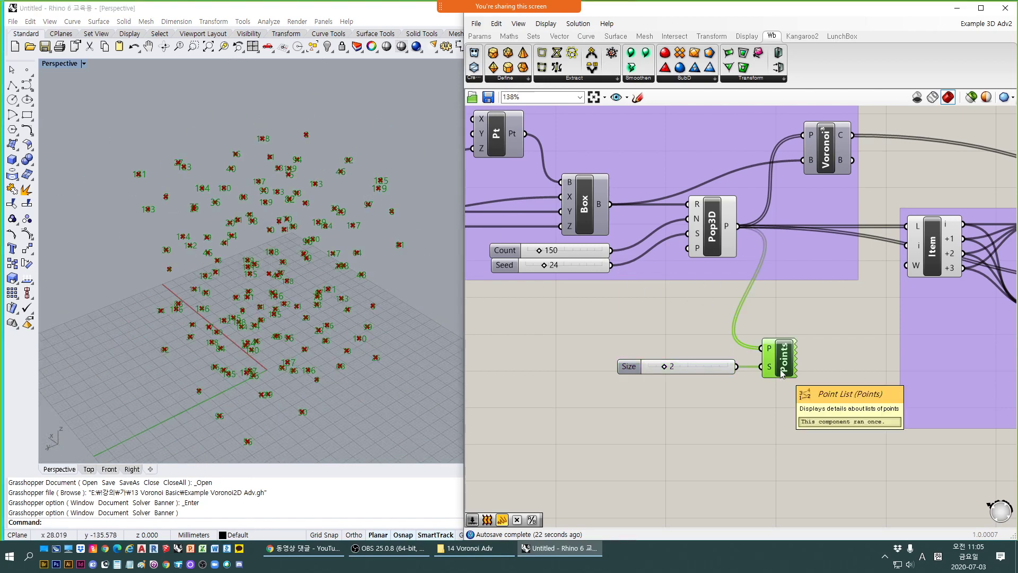
key("ctrl+q")
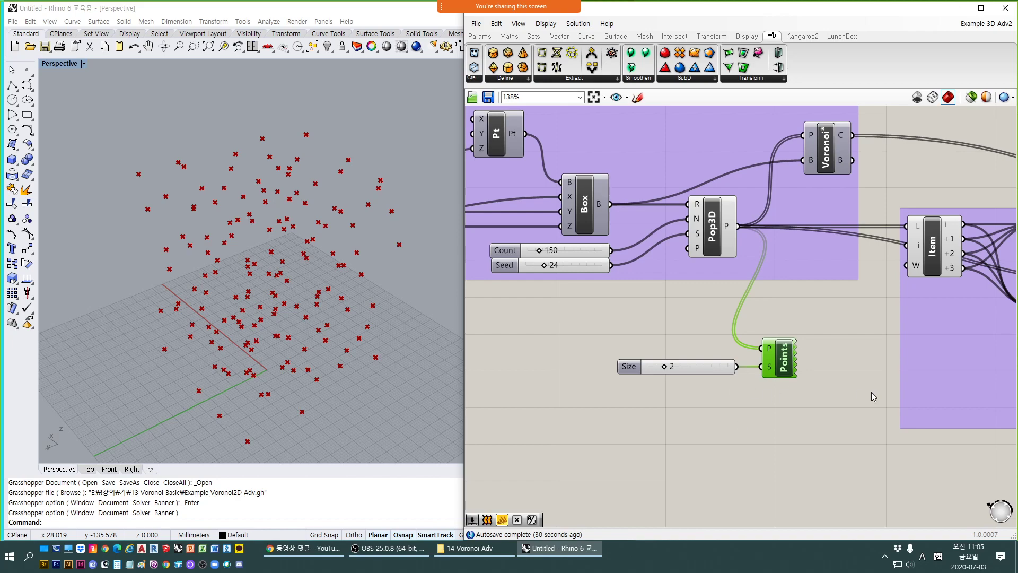
Hide the preview of the Pop3D points and keep the List Item component's picked points displayed.
right_click_drag(335, 399, 319, 376)
right_click_drag(817, 318, 753, 313)
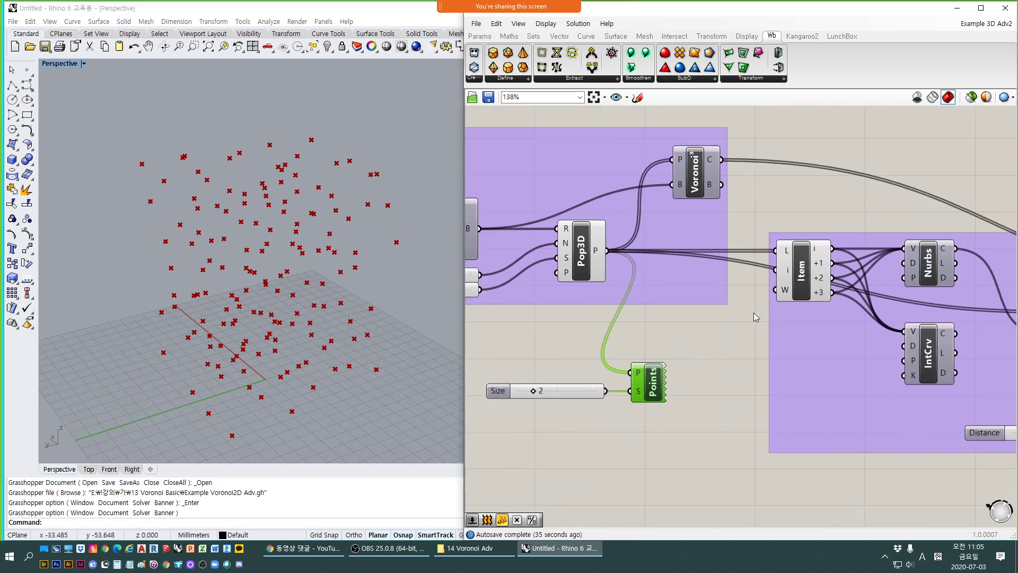
left_click(803, 288)
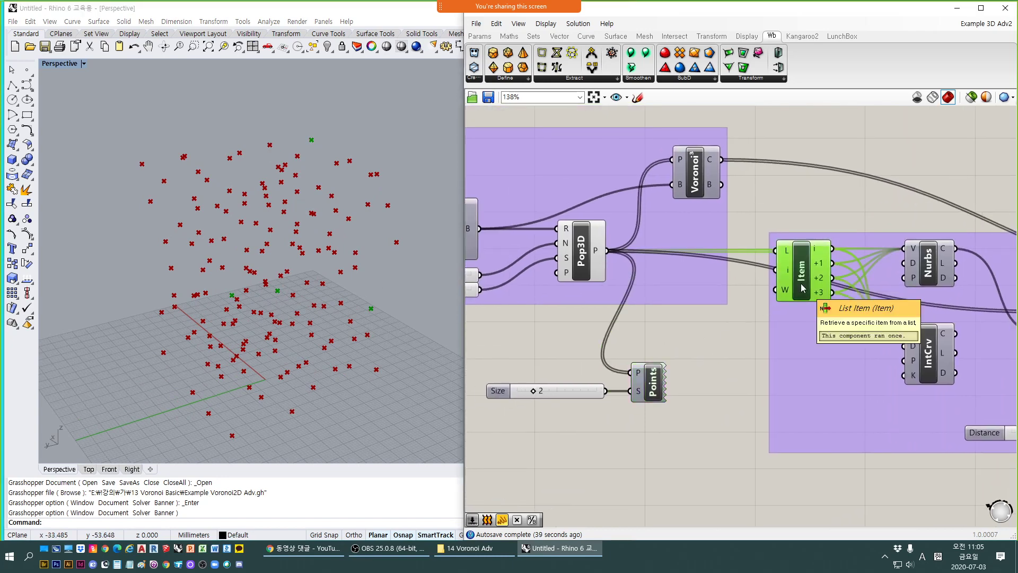
left_click(593, 265)
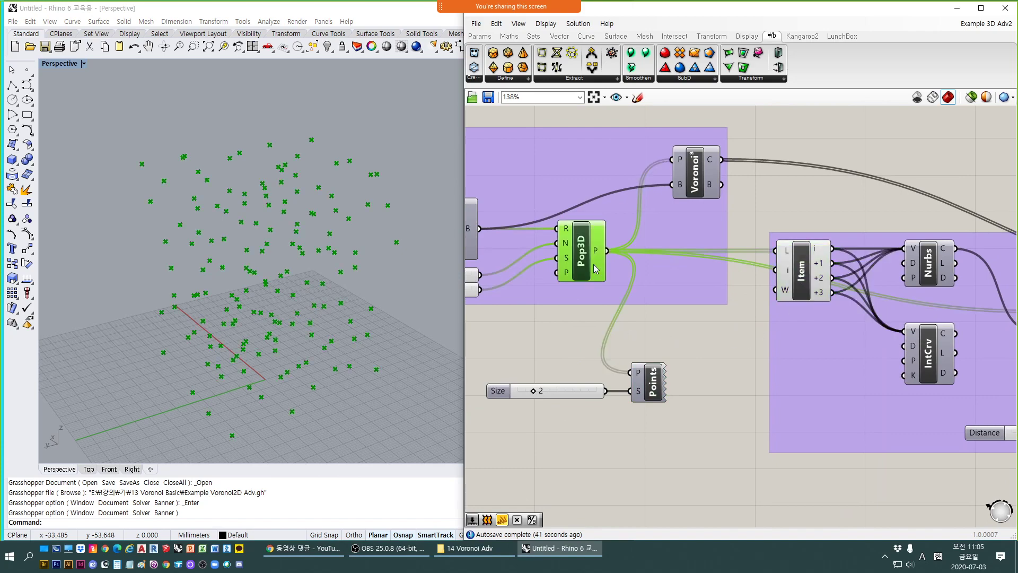
key("ctrl+q")
left_click(817, 288)
key("ctrl+q")
key("ctrl+q")
Turn on the Nurbs component's preview and inspect its curve against the picked points.
right_click_drag(842, 335, 752, 336)
left_click(839, 273)
key("ctrl+q")
right_click_drag(323, 341, 336, 291)
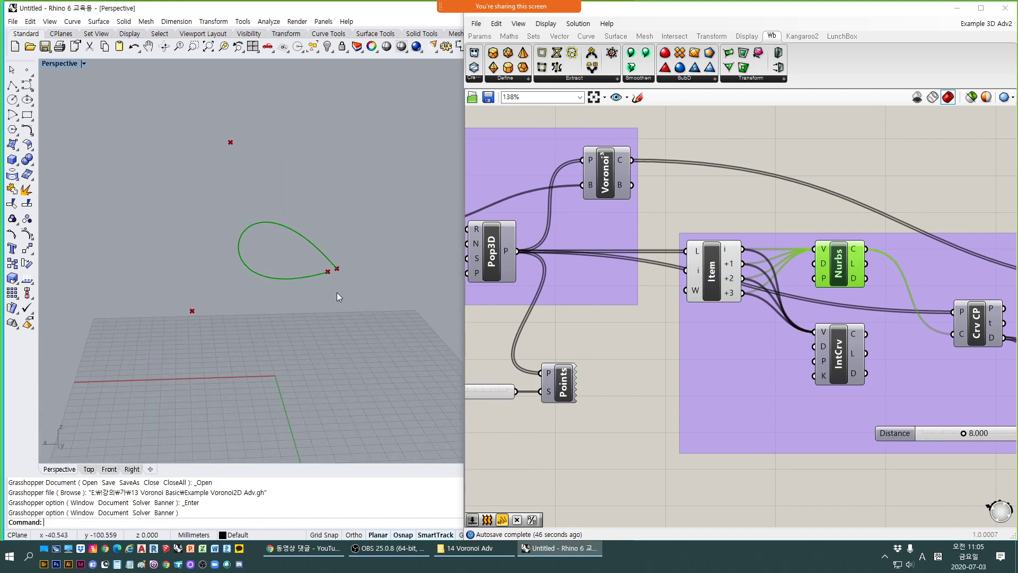
right_click_drag(279, 260, 302, 330)
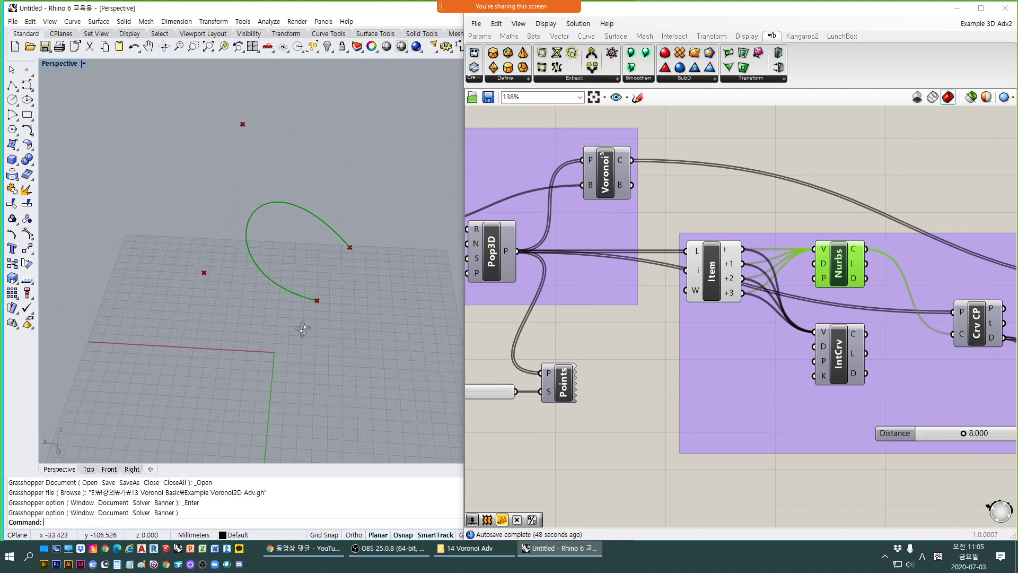
Compare the IntCrv interpolated curve with the Nurbs curve by toggling their previews, leaving only the Nurbs curve displayed.
left_click(832, 364)
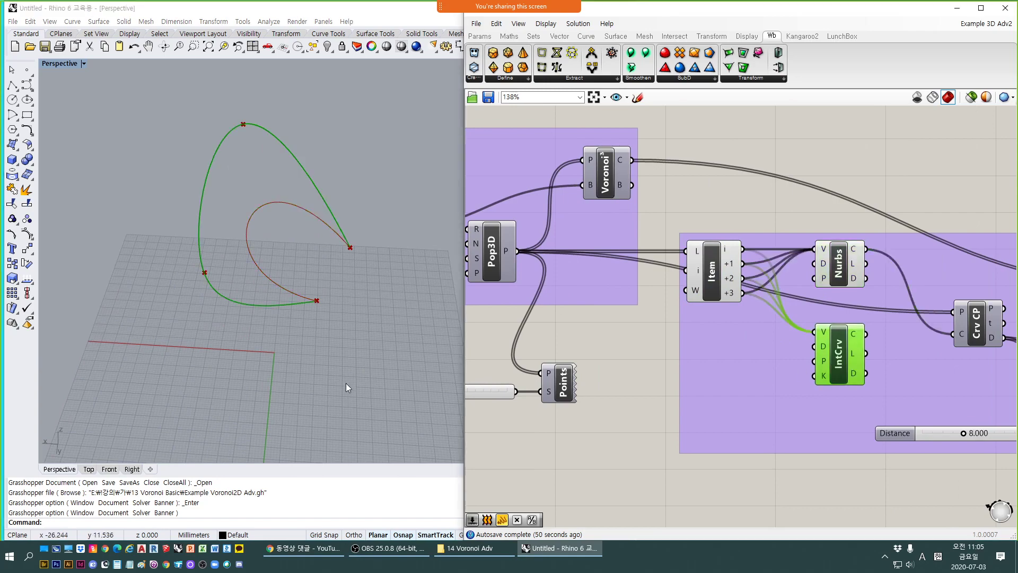
right_click_drag(346, 387, 325, 326)
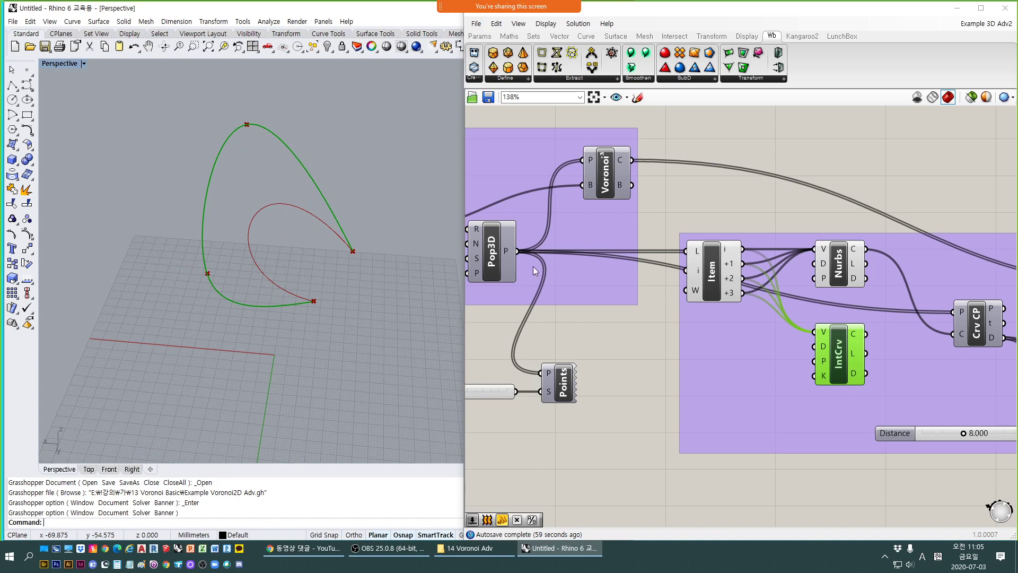
left_click(855, 281)
key("ctrl+q")
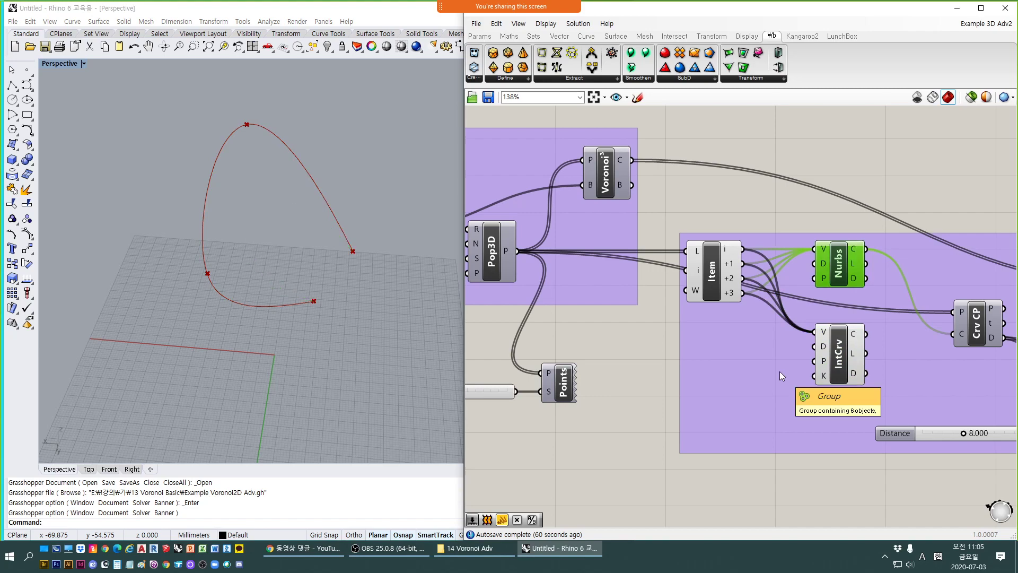
right_click_drag(772, 411, 688, 414)
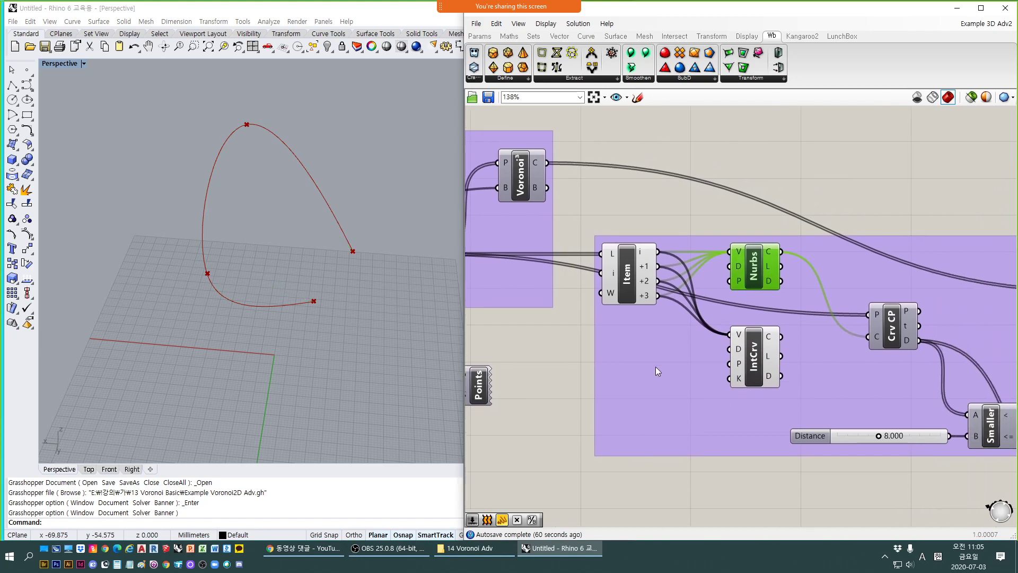
key("ctrl+q")
right_click_drag(262, 383, 281, 353)
left_click(743, 358)
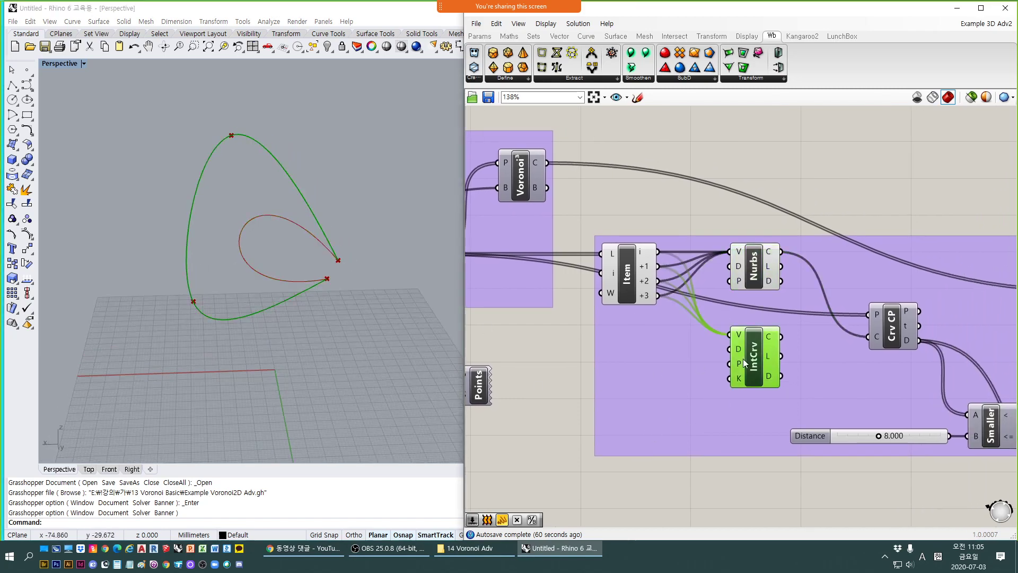
key("ctrl+q")
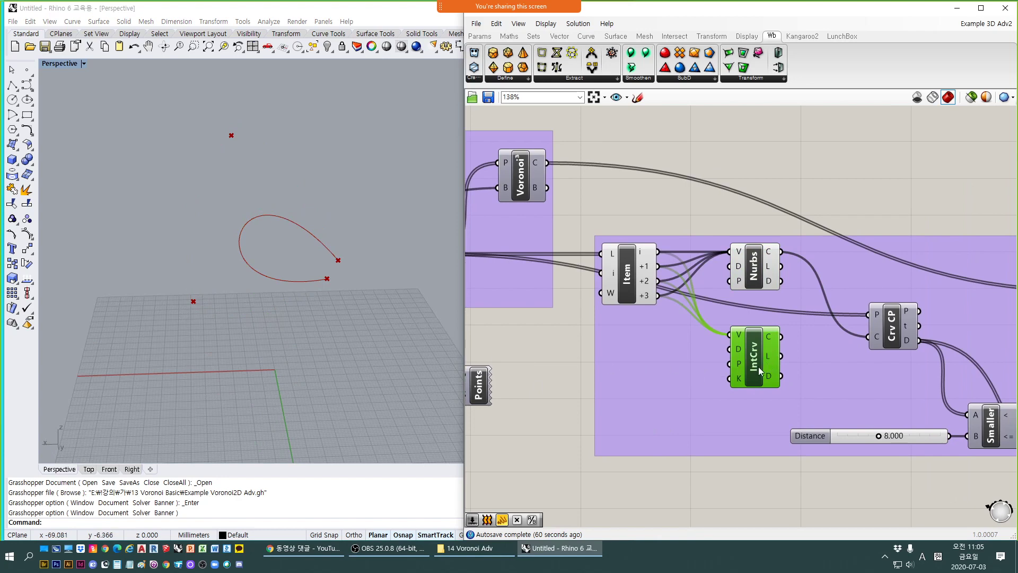
right_click_drag(350, 351, 325, 367)
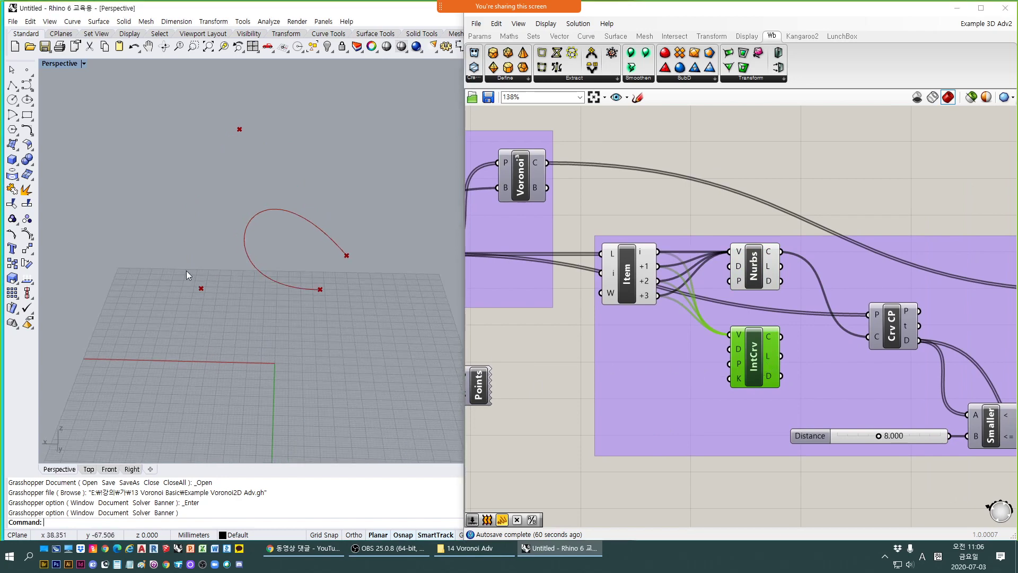
Turn on the Box component's preview and examine the picked points and curve inside its bounds.
right_click_drag(517, 310, 754, 311)
left_click(607, 230)
right_click_drag(258, 351, 351, 329)
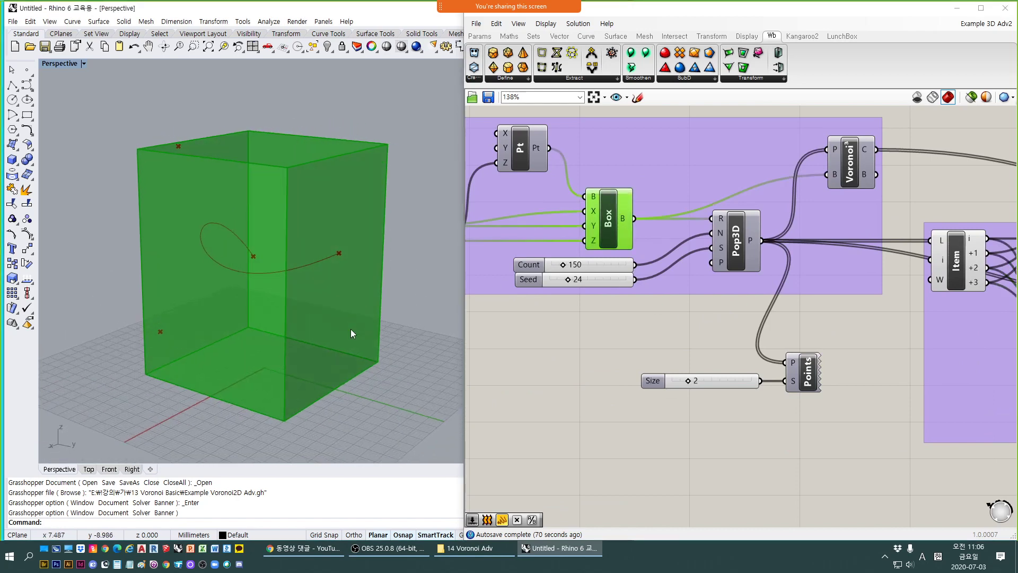
right_click_drag(136, 314, 172, 234)
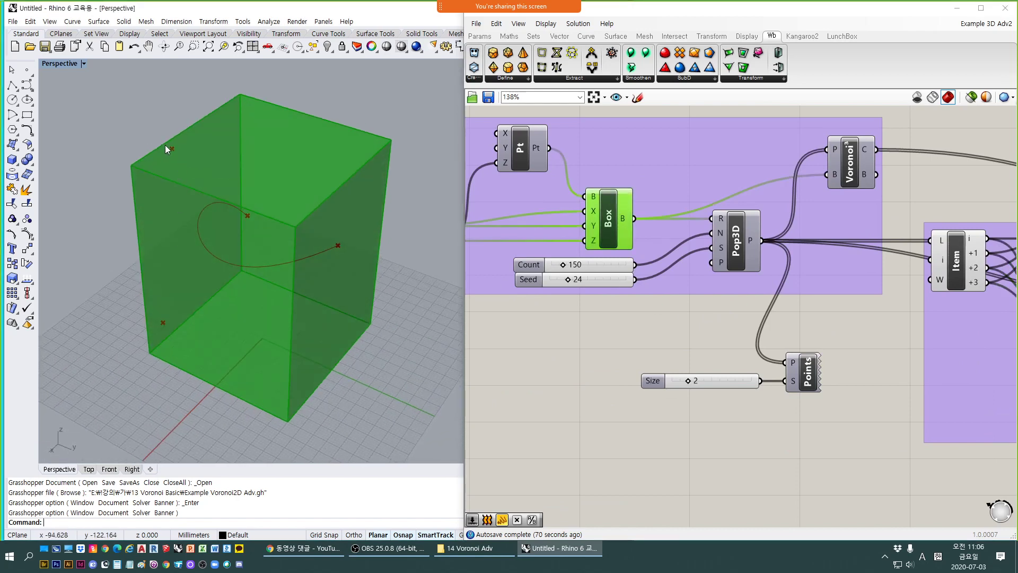
scroll(168, 139, "up", 1)
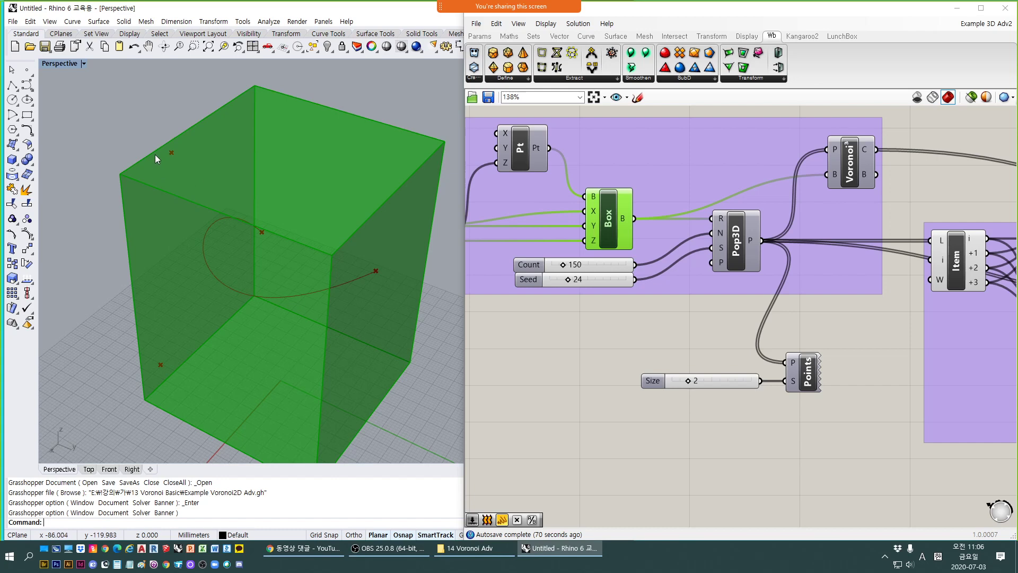
scroll(155, 150, "up", 1)
scroll(160, 155, "up", 1)
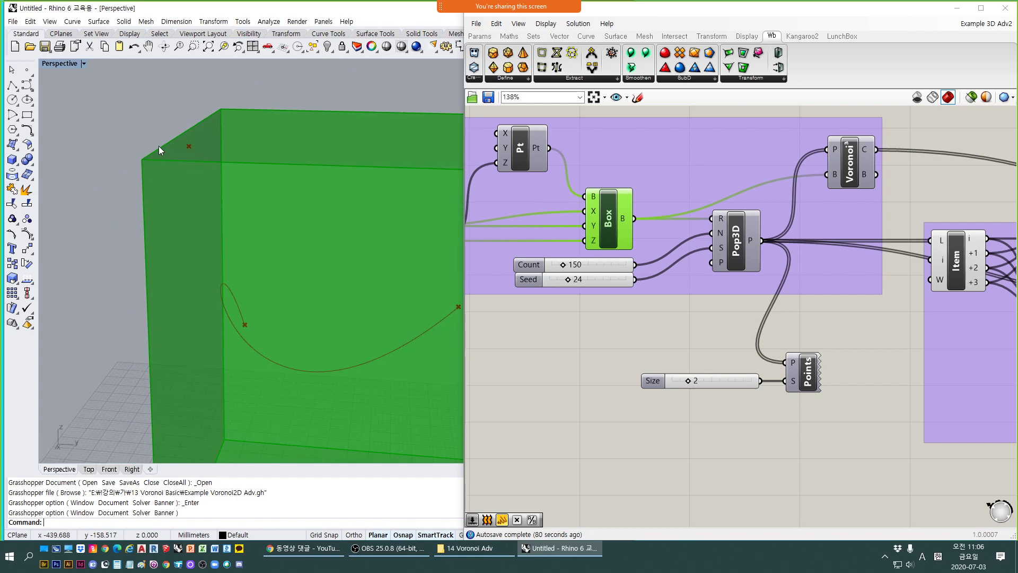
Hide the preview of the Nurbs component's curve, leaving the box and picked points displayed.
right_click_drag(782, 365, 491, 366)
left_click(797, 355)
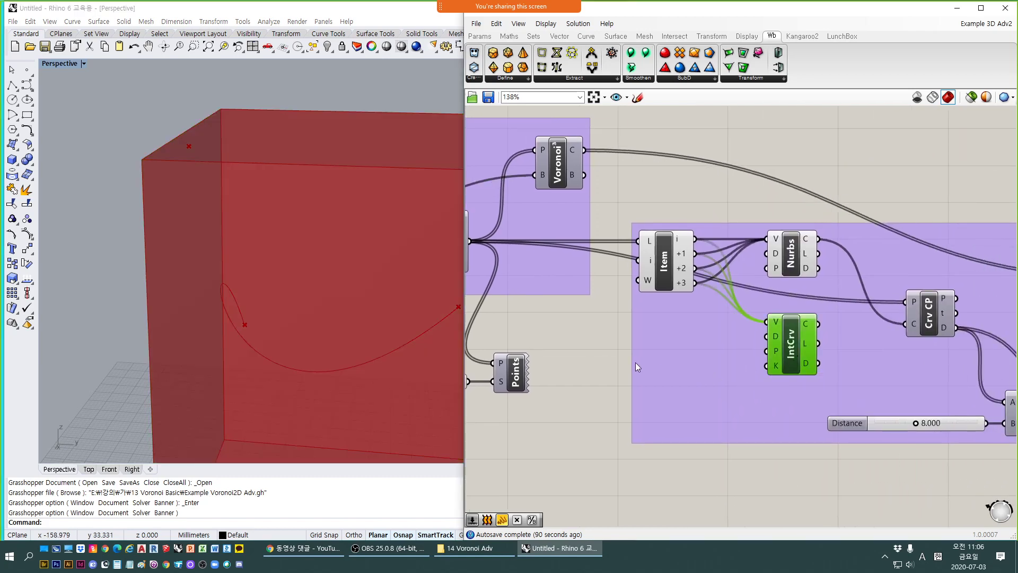
scroll(241, 332, "down", 3)
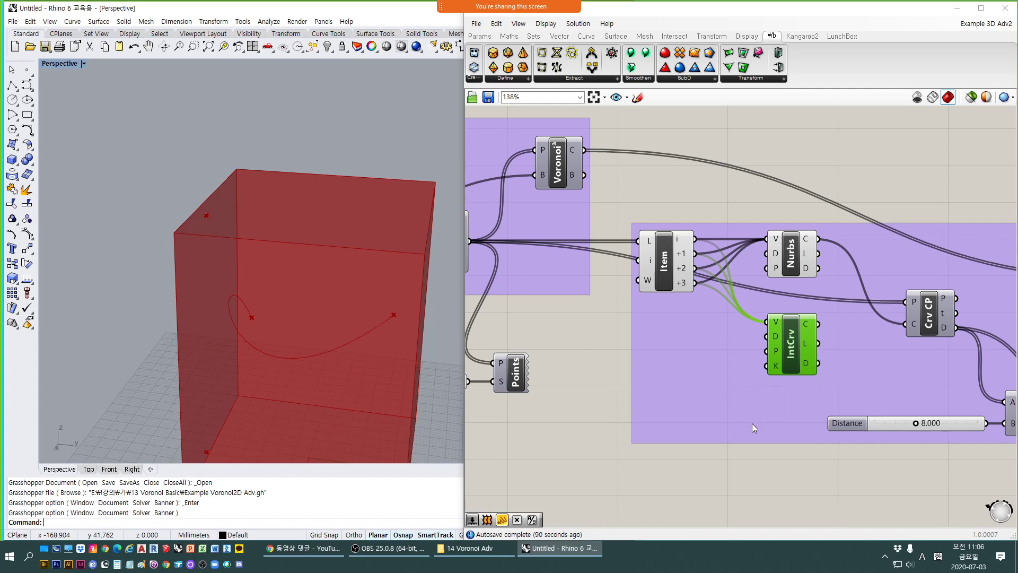
right_click_drag(752, 423, 648, 411)
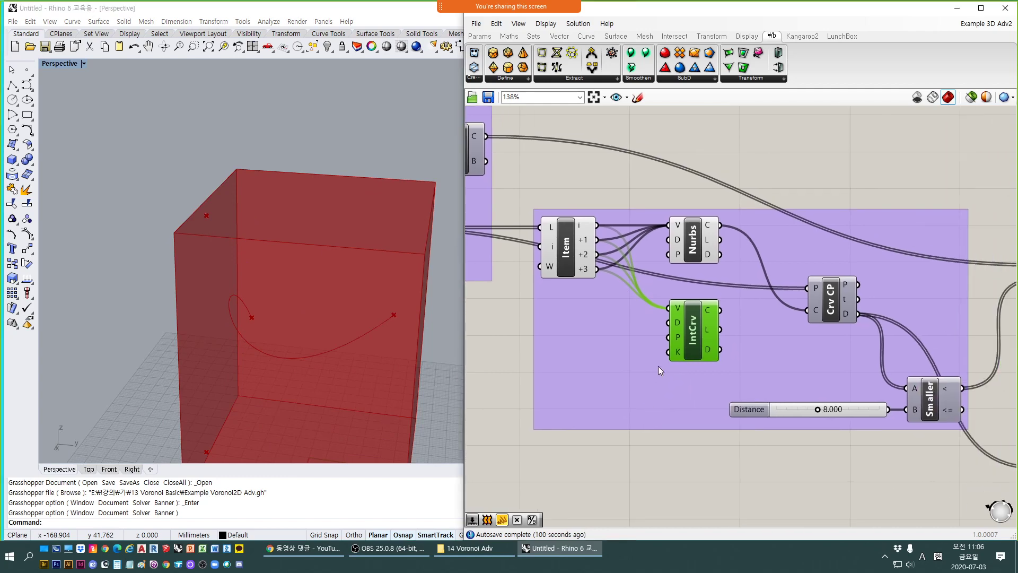
scroll(648, 391, "up", 3)
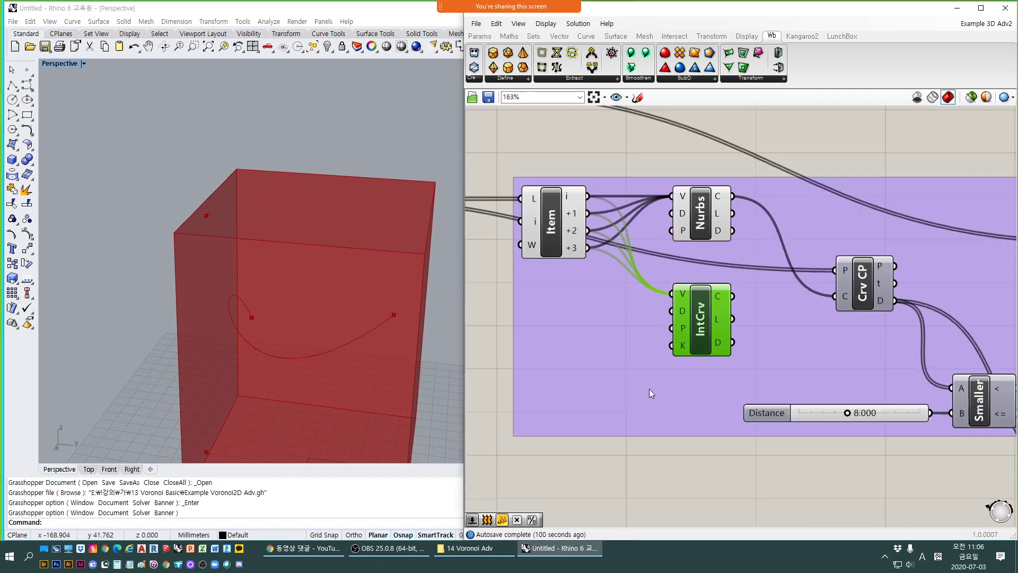
left_click(706, 206)
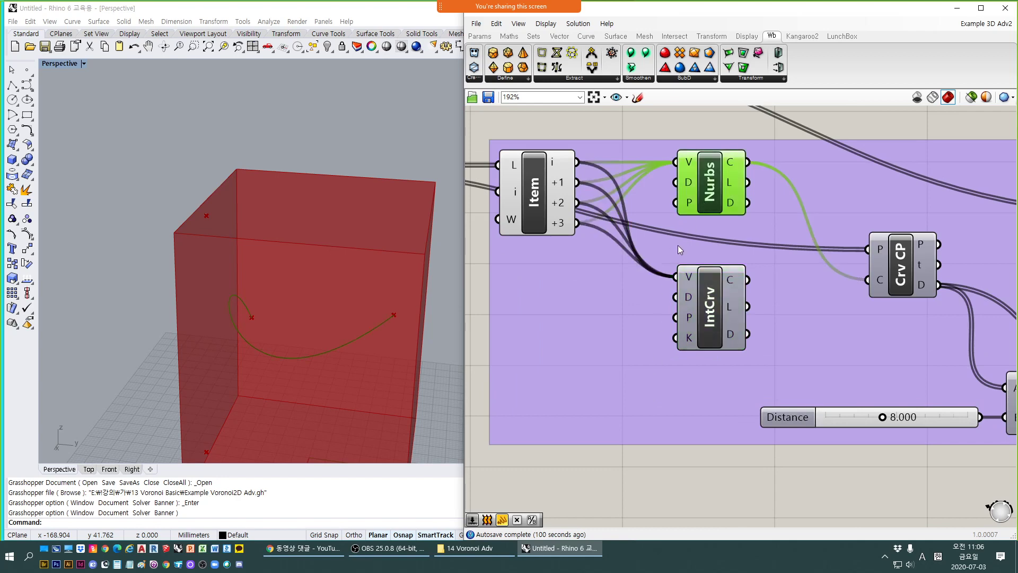
left_click(612, 456)
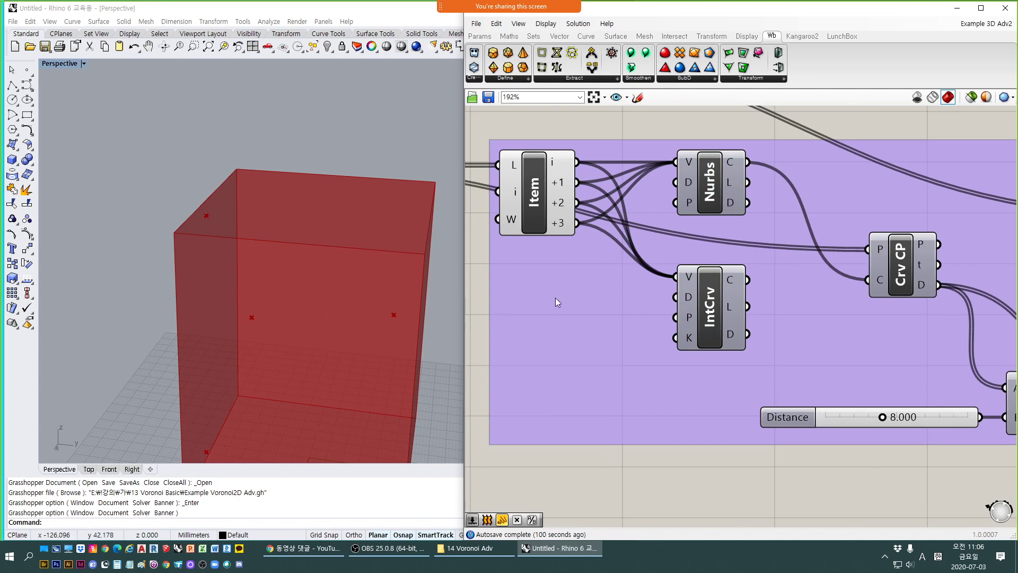
Show the Nurbs curve again and hide the List Item component's picked points.
left_click(711, 202)
right_click_drag(360, 351, 351, 381)
left_click(516, 217)
right_click_drag(279, 345, 281, 347)
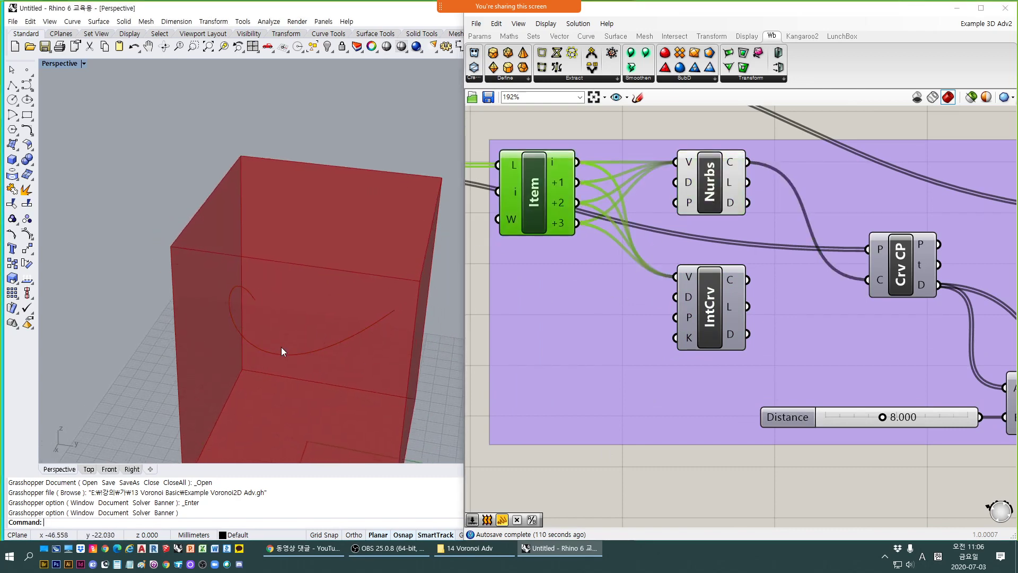
Hide the Box component's preview and view the Nurbs curve on its own.
scroll(629, 328, "down", 3)
right_click_drag(569, 319, 757, 327)
left_click(476, 232)
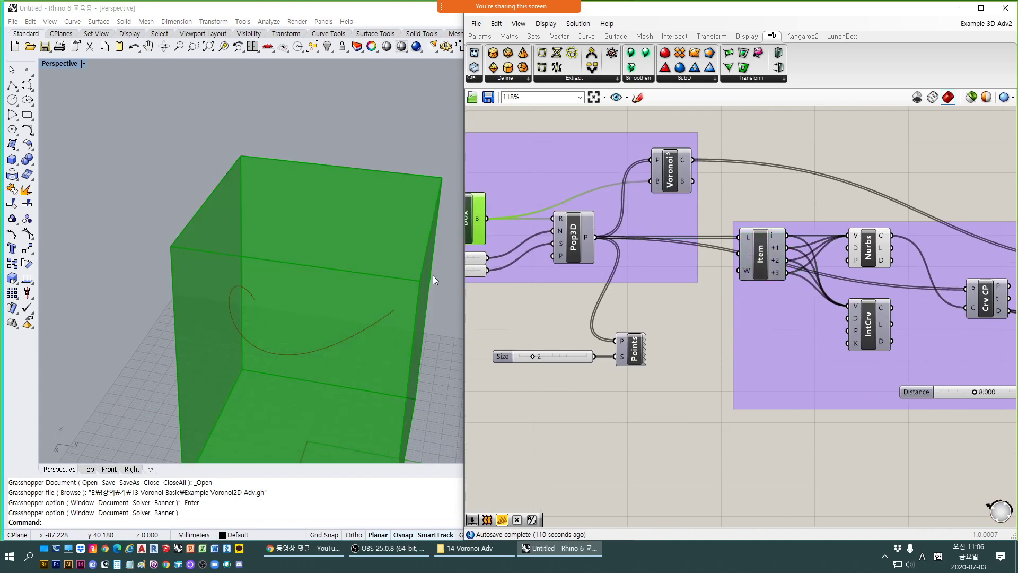
key("ctrl+q")
right_click_drag(352, 318, 307, 339)
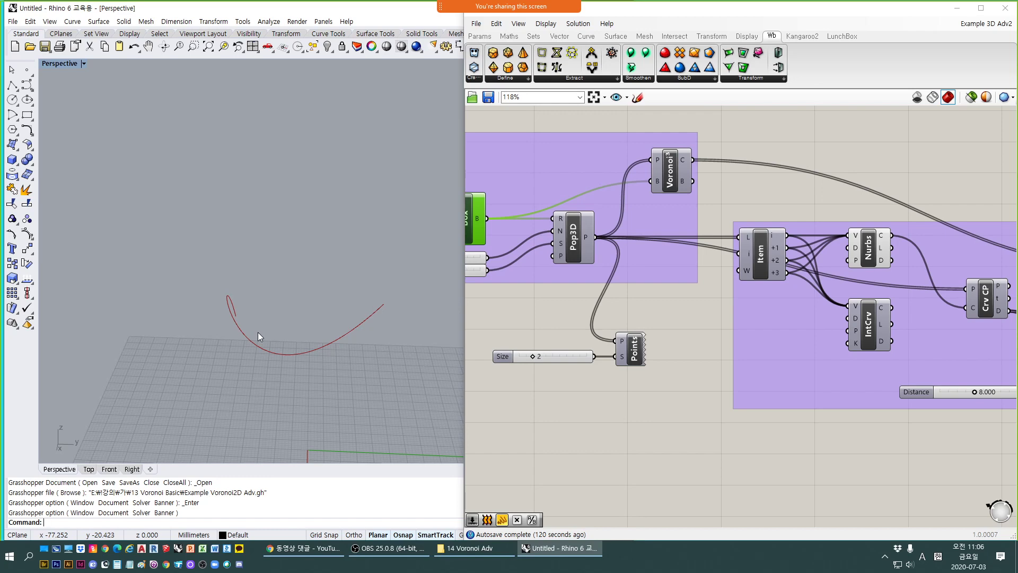
right_click_drag(377, 333, 249, 313)
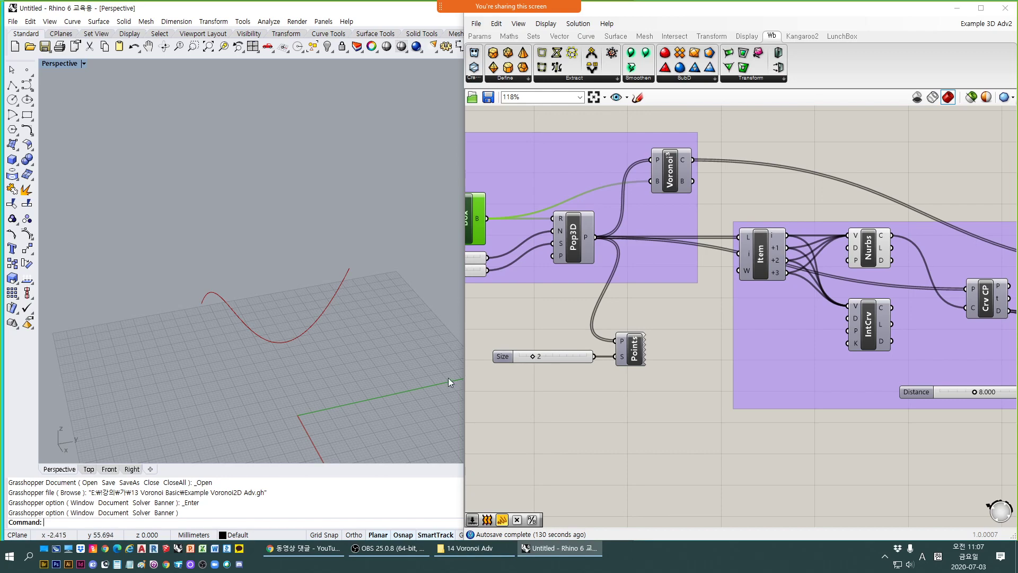
Examine the Curve Closest Point component and the Nurbs curve that feeds its C input.
right_click_drag(725, 390, 606, 399)
scroll(838, 328, "up", 3)
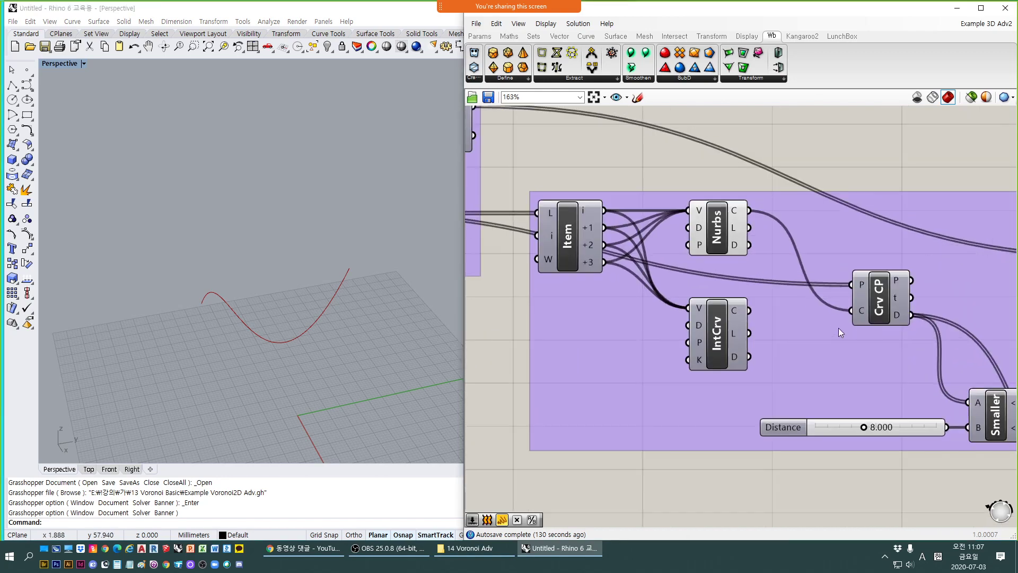
left_click(880, 310)
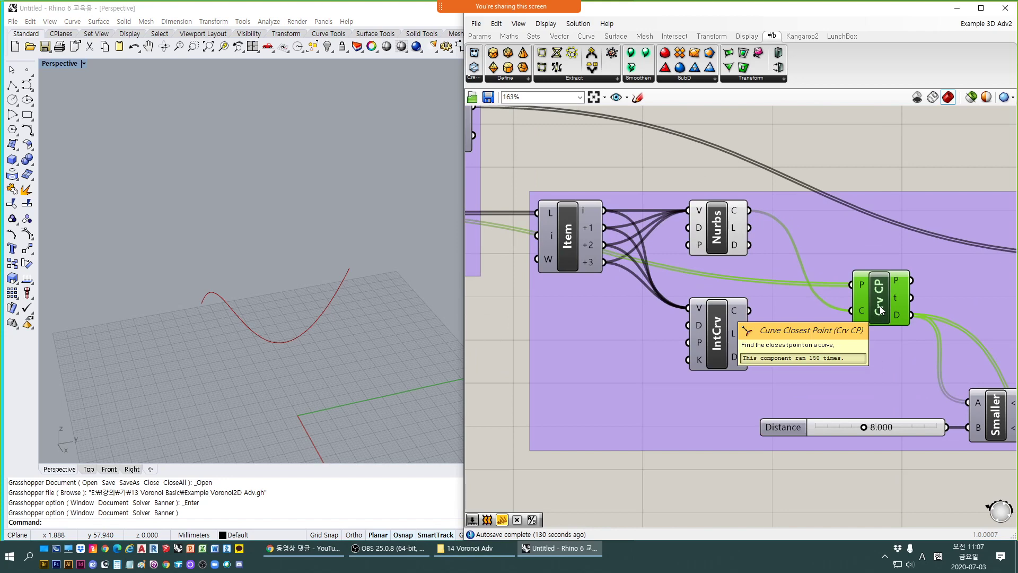
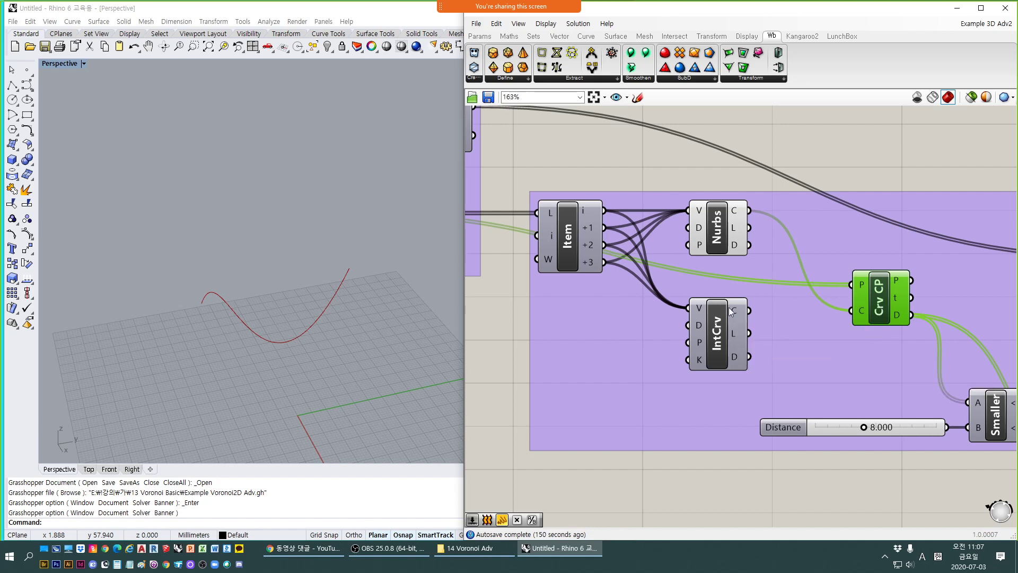
left_click(714, 232)
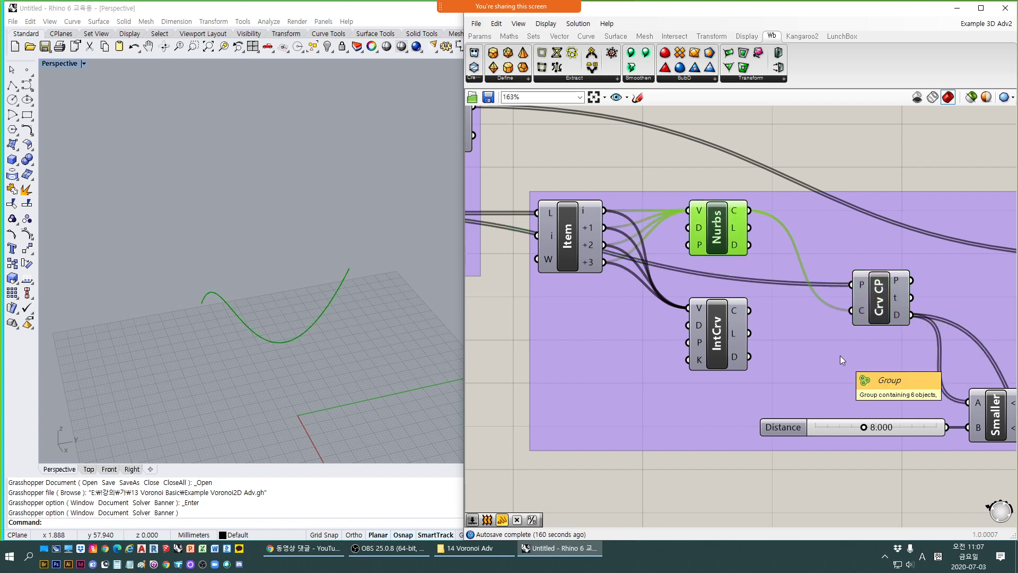
Display the Pop3D points again around the Nurbs curve.
scroll(840, 355, "down", 3)
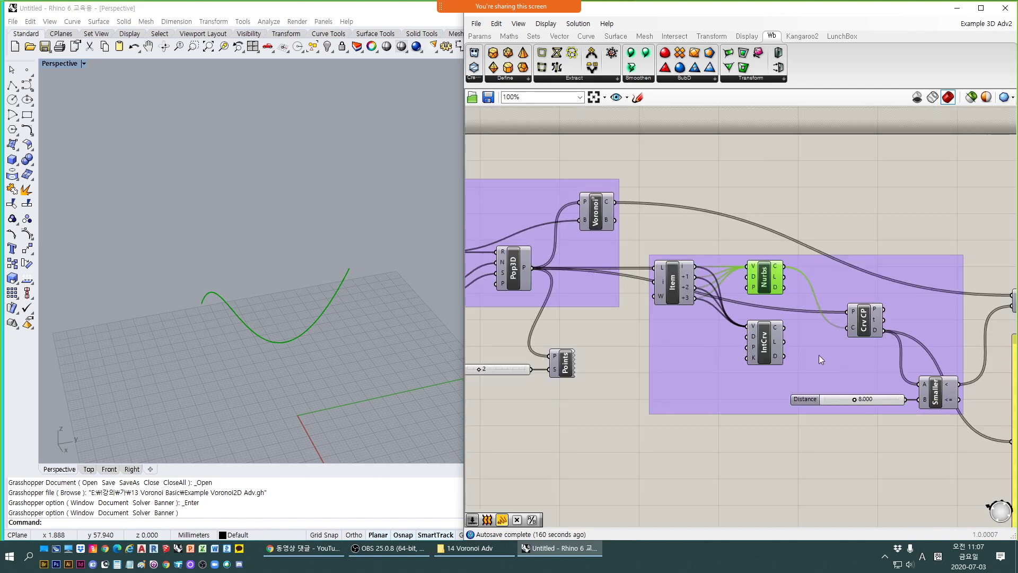
left_click(523, 283)
left_click(520, 281)
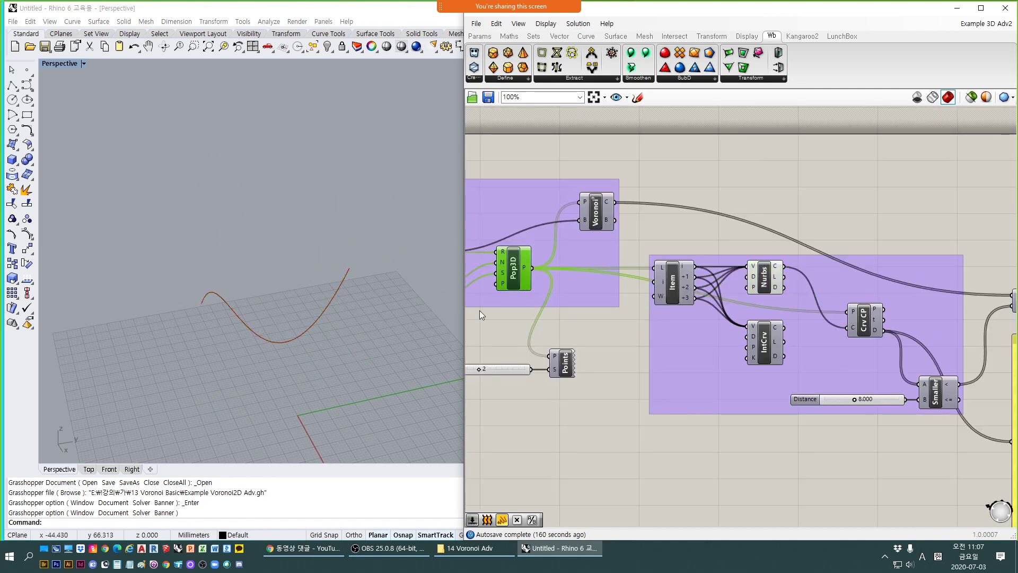
right_click_drag(226, 343, 277, 348)
Read the distances between the points and the curve at Crv CP's D output.
right_click_drag(851, 380, 753, 386)
scroll(793, 347, "up", 3)
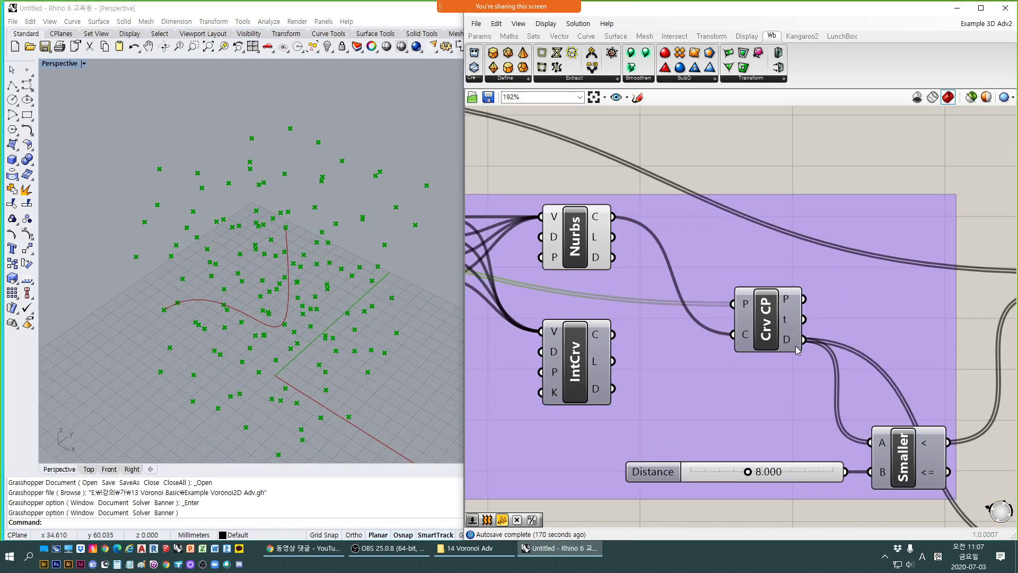
mouse_move(794, 342)
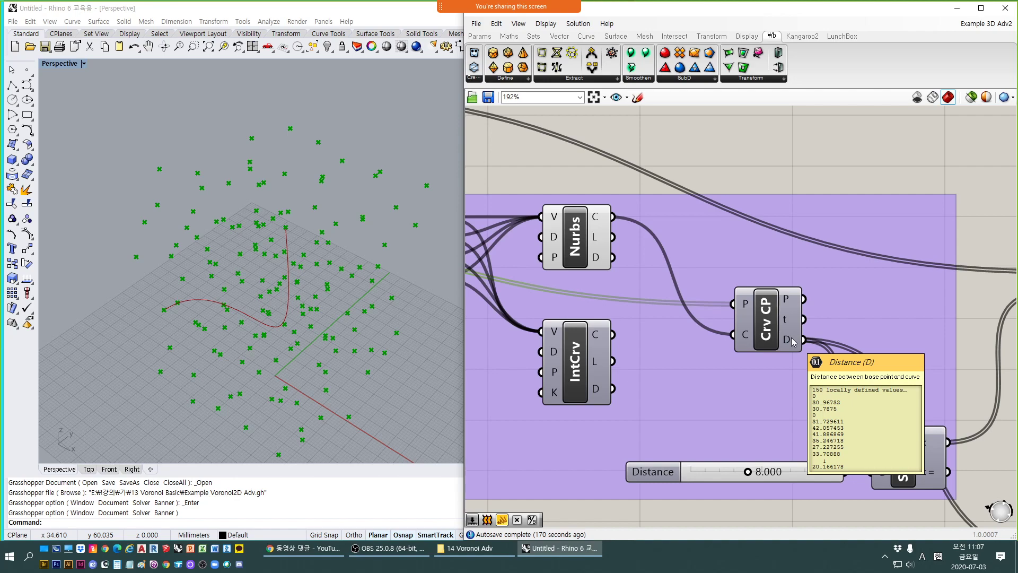
Add an empty panel above the Curve Closest Point component.
right_click_drag(865, 150, 810, 232)
double_click(810, 232)
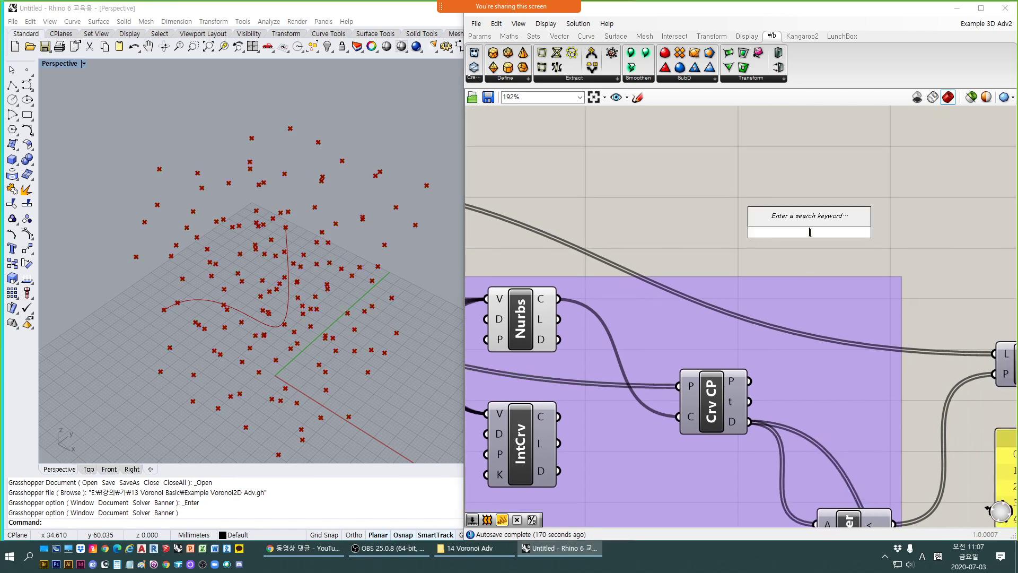
type("//")
key("Return")
left_click(756, 271)
scroll(736, 248, "down", 5)
right_click_drag(736, 249, 943, 242)
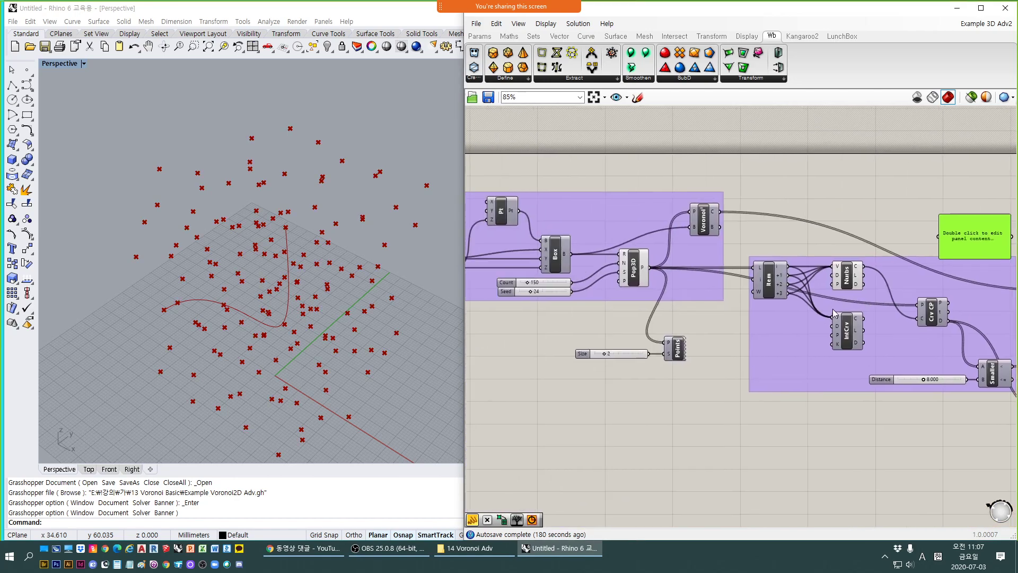
Feed Crv CP's D output into the new panel and enlarge the panel to list the distances.
scroll(556, 300, "up", 2)
right_click_drag(713, 304, 408, 301)
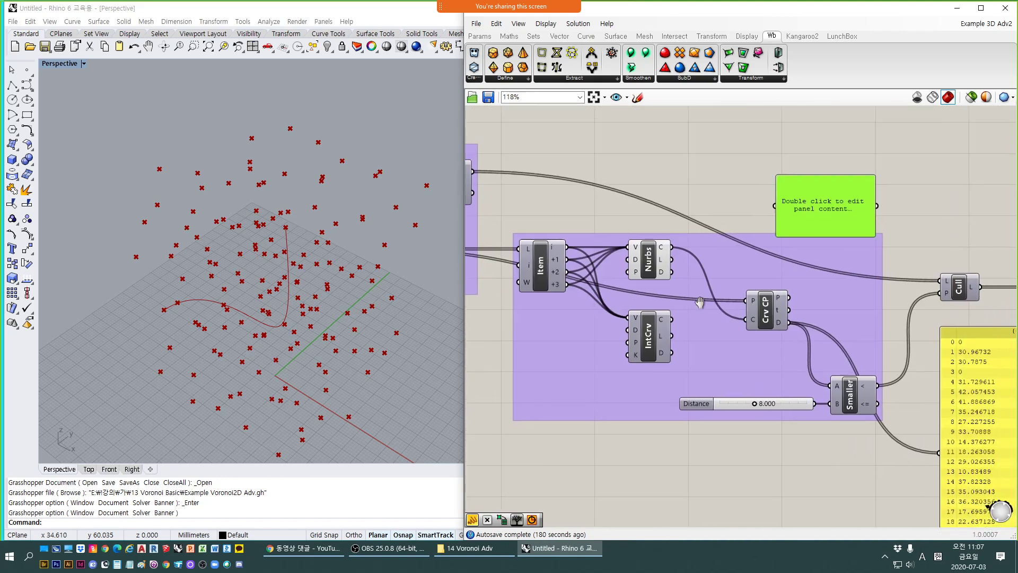
right_click_drag(777, 323, 688, 344)
scroll(688, 344, "up", 2)
left_click_drag(699, 347, 685, 194)
right_click_drag(788, 212, 693, 291)
left_click_drag(647, 229, 735, 89)
right_click_drag(822, 291, 849, 354)
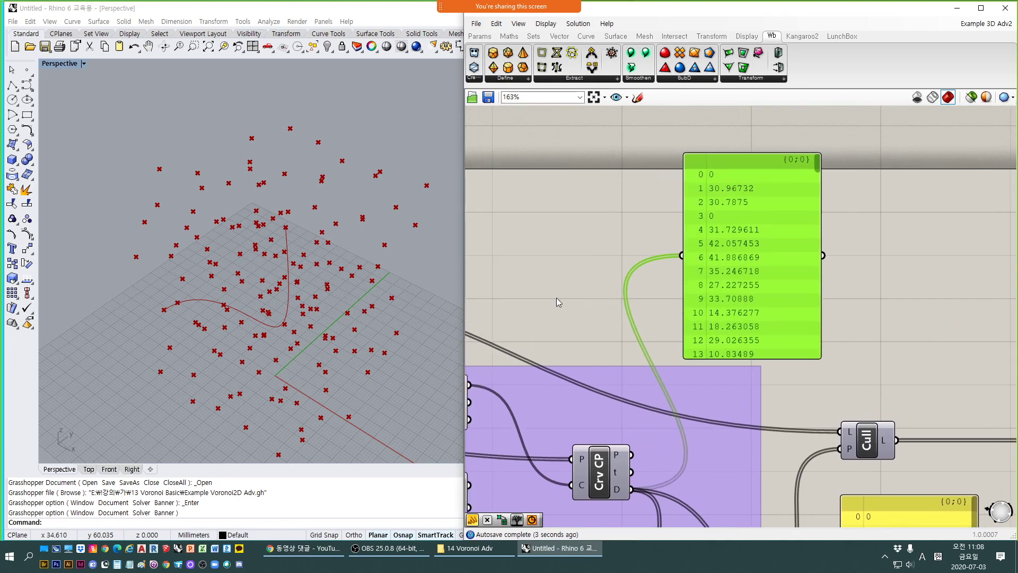
right_click_drag(545, 299, 790, 285)
right_click_drag(861, 338, 709, 345)
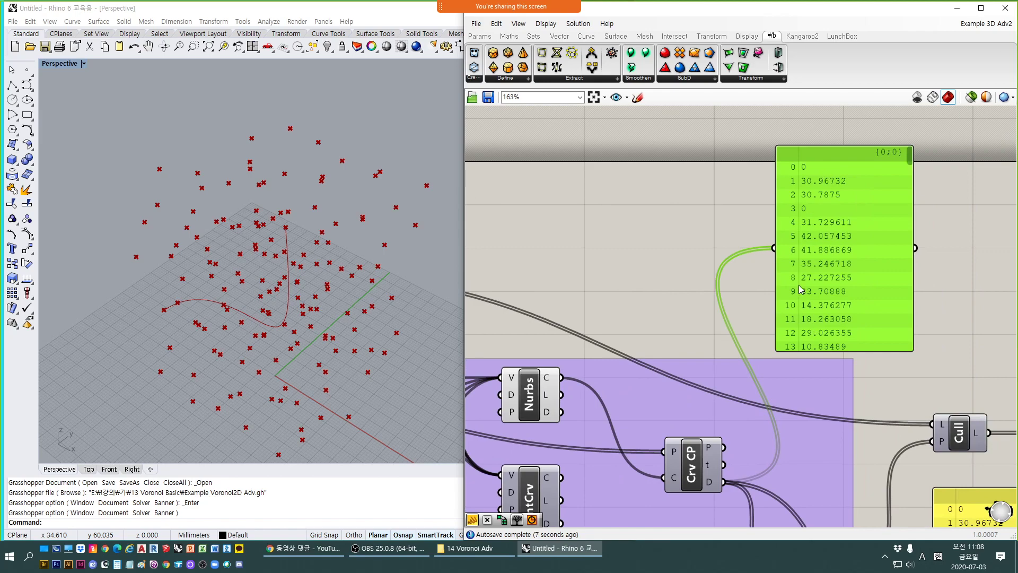
Place a second Smaller Than component below the Distance slider using the "<" keyword, and delete it again.
right_click_drag(722, 451, 660, 297)
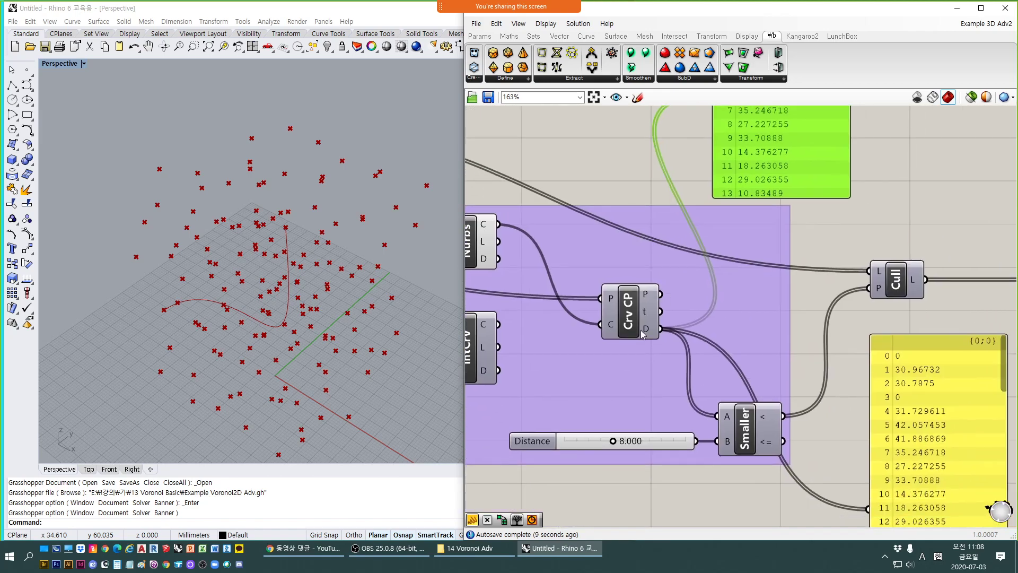
scroll(778, 485, "up", 1)
right_click_drag(745, 445, 828, 380)
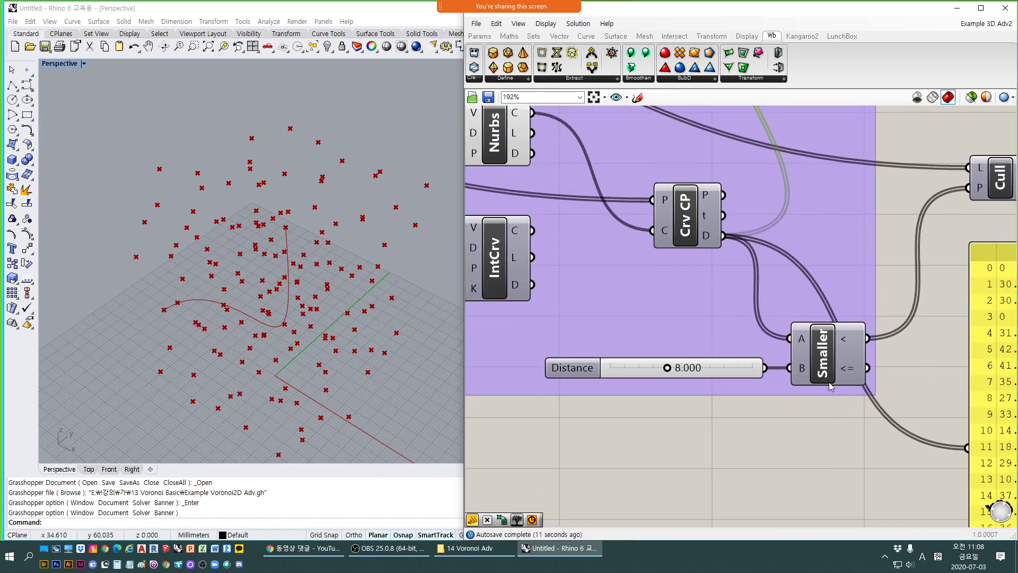
double_click(749, 434)
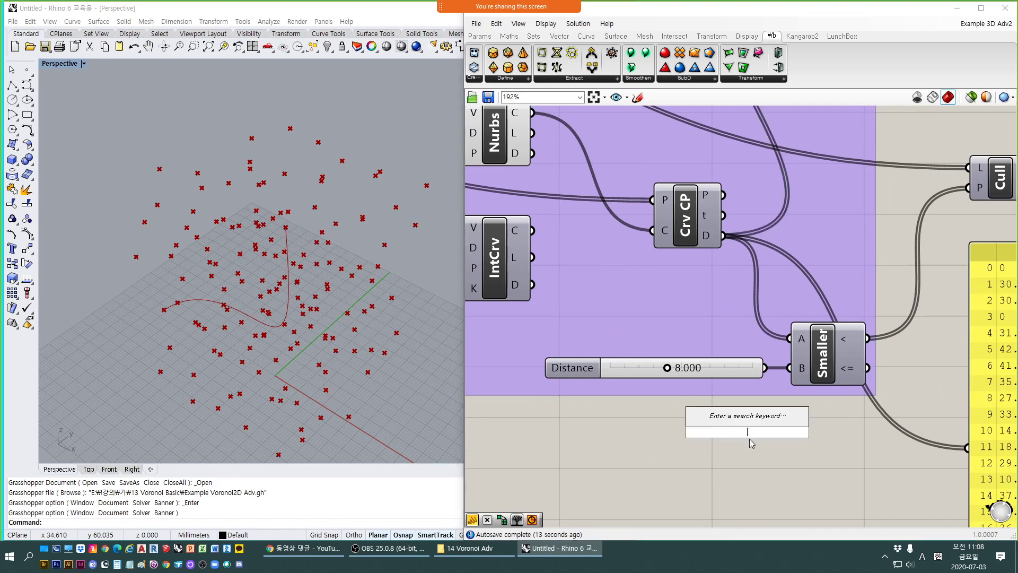
type("<")
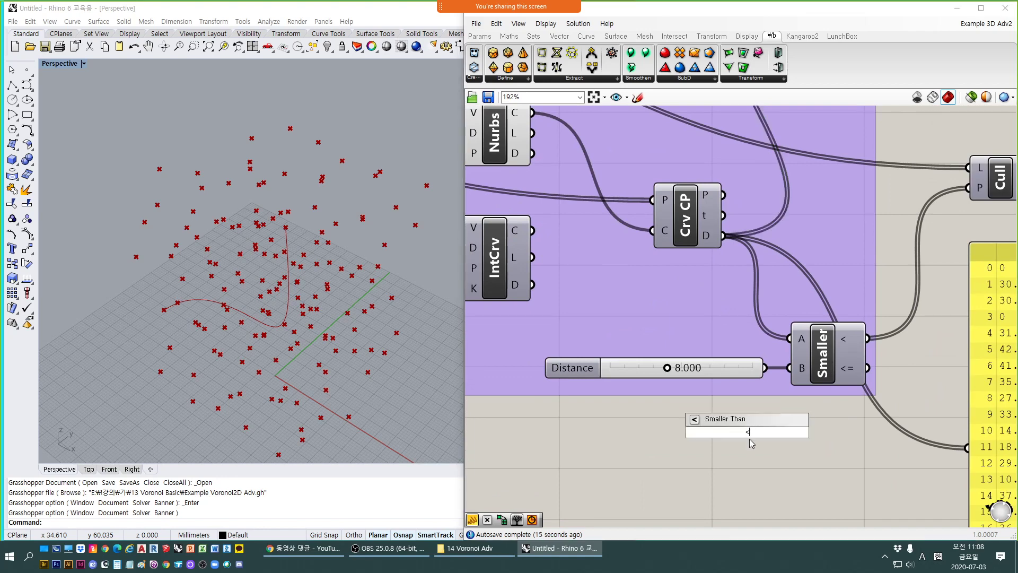
key("BackSpace")
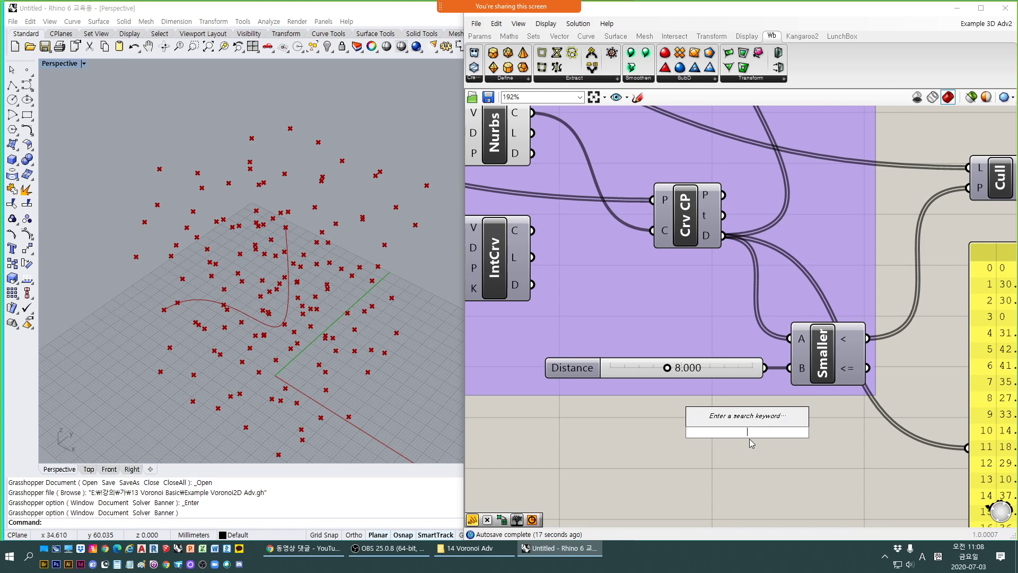
type("<")
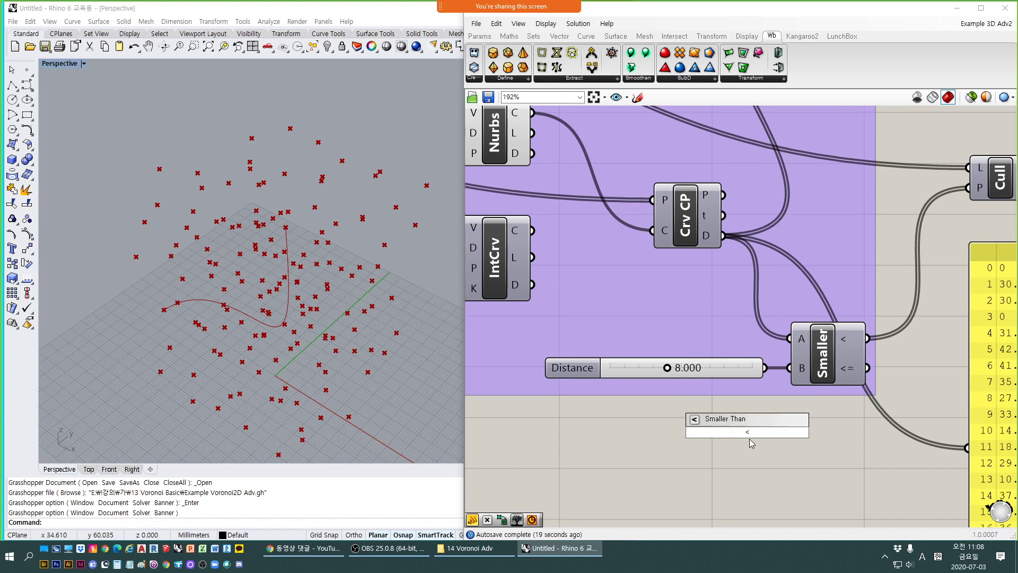
key("BackSpace")
type("<")
key("BackSpace")
type("<")
key("Return")
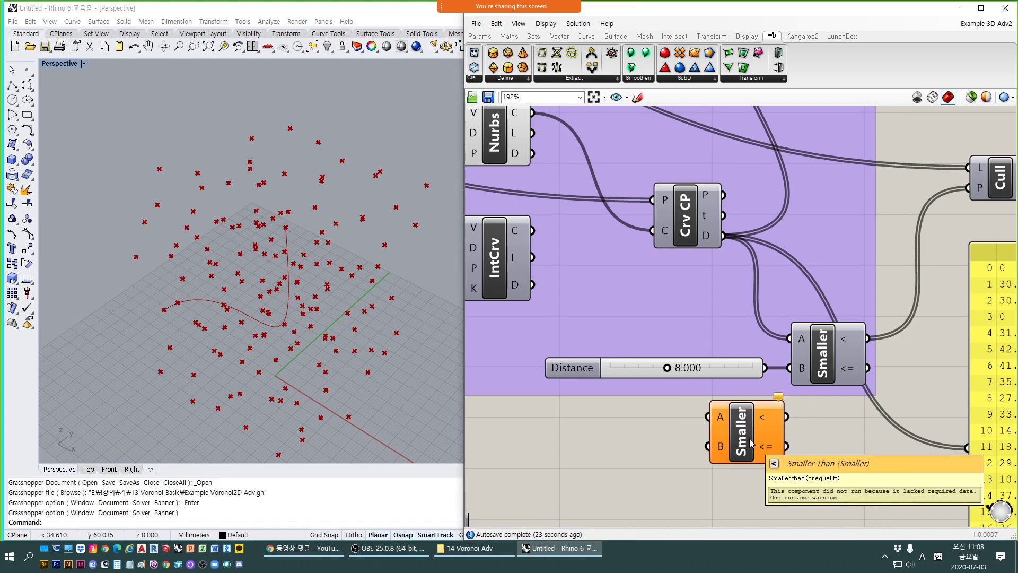
left_click(727, 444)
left_click_drag(726, 443, 713, 447)
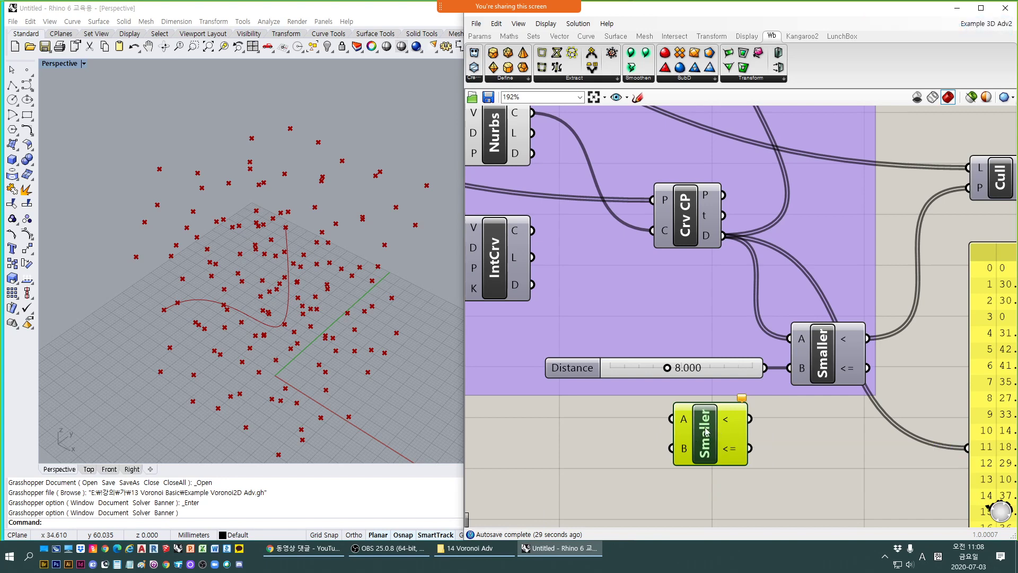
key("Delete")
Add a Larger Than component using the ">" keyword and place it directly below the Smaller Than component.
double_click(666, 447)
type("?")
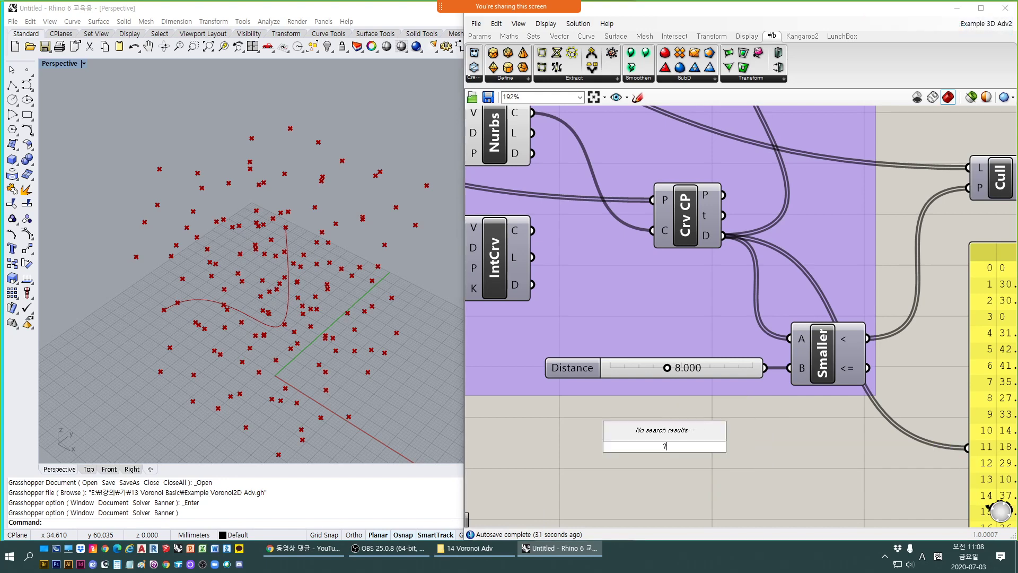
key("BackSpace")
type(">")
key("Return")
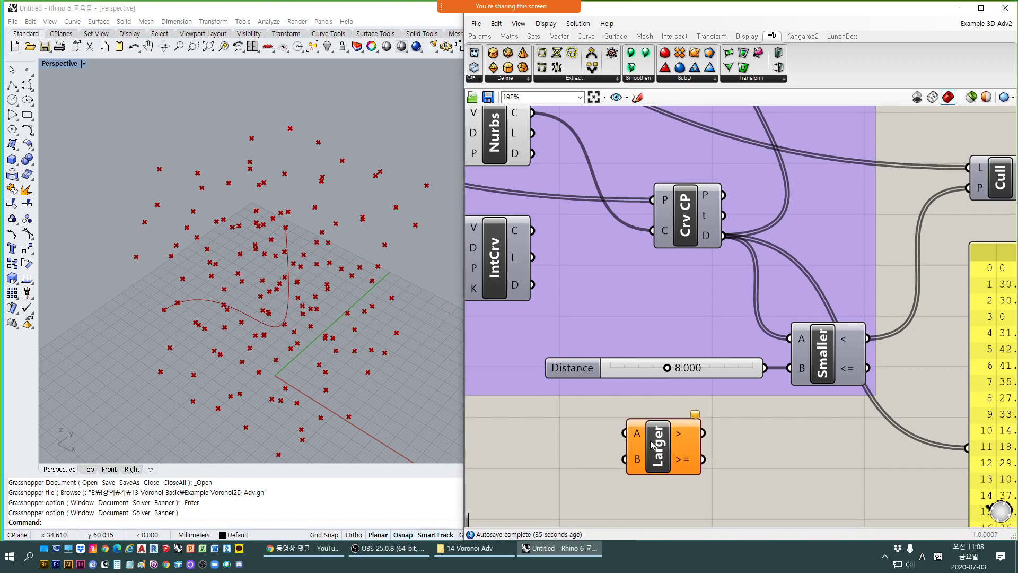
left_click_drag(668, 446, 837, 440)
left_click_drag(841, 508, 782, 320)
left_click(742, 476)
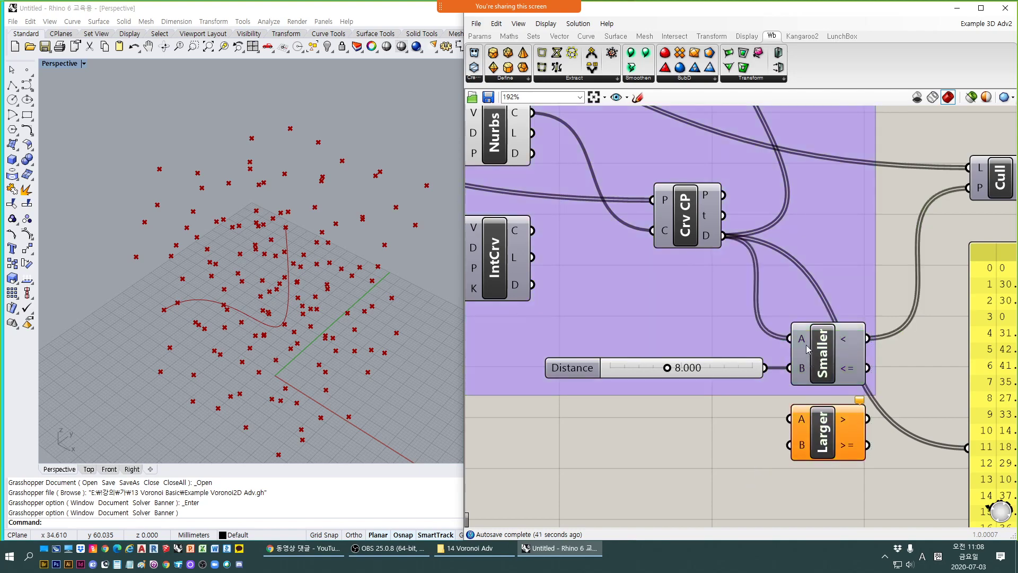
Examine how the Smaller Than component compares the curve distances at A with the Distance slider value at B.
mouse_move(807, 348)
mouse_move(805, 385)
scroll(790, 374, "up", 2)
mouse_move(779, 346)
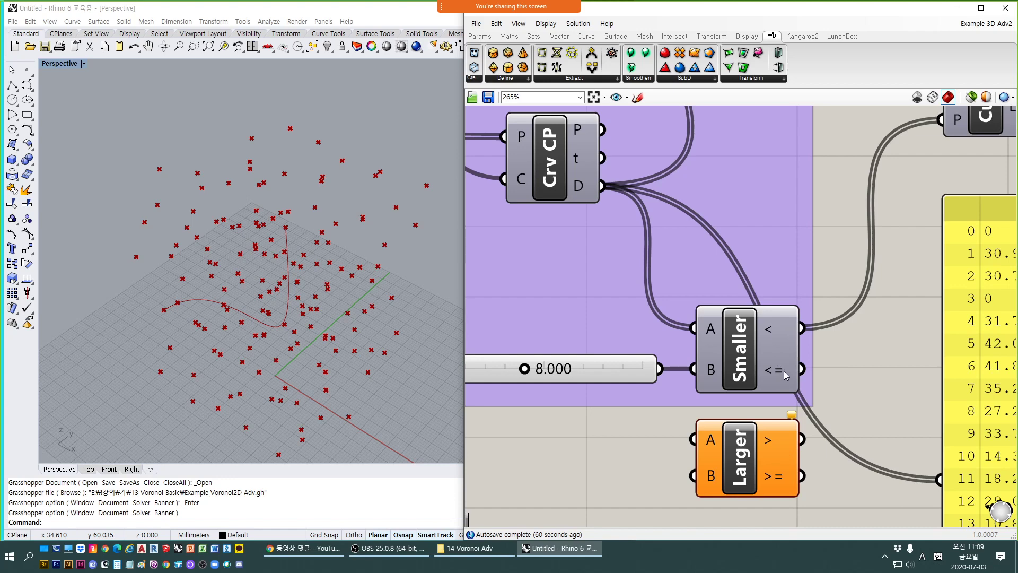
right_click_drag(638, 413, 699, 411)
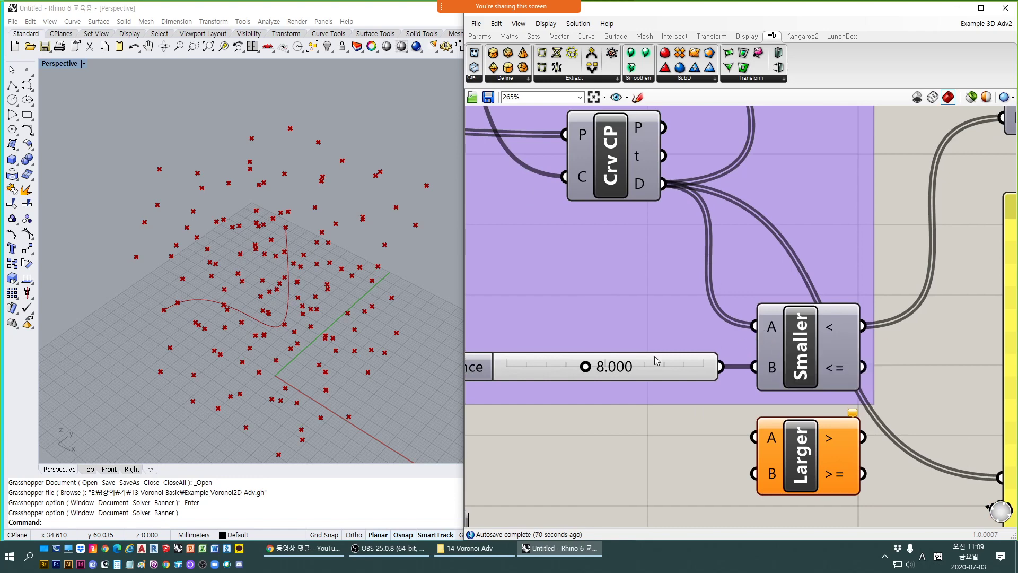
mouse_move(598, 369)
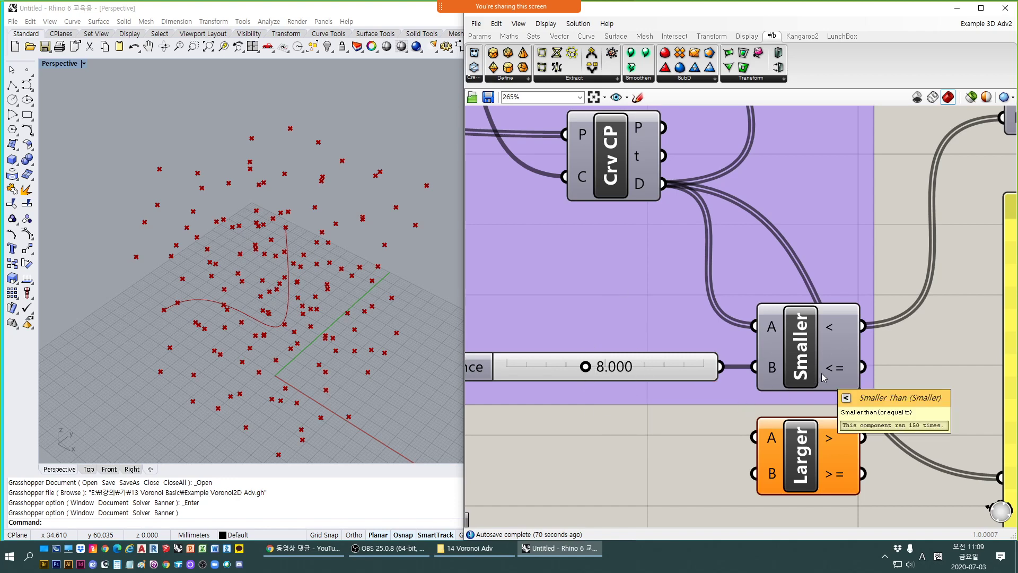
right_click_drag(836, 325, 745, 387)
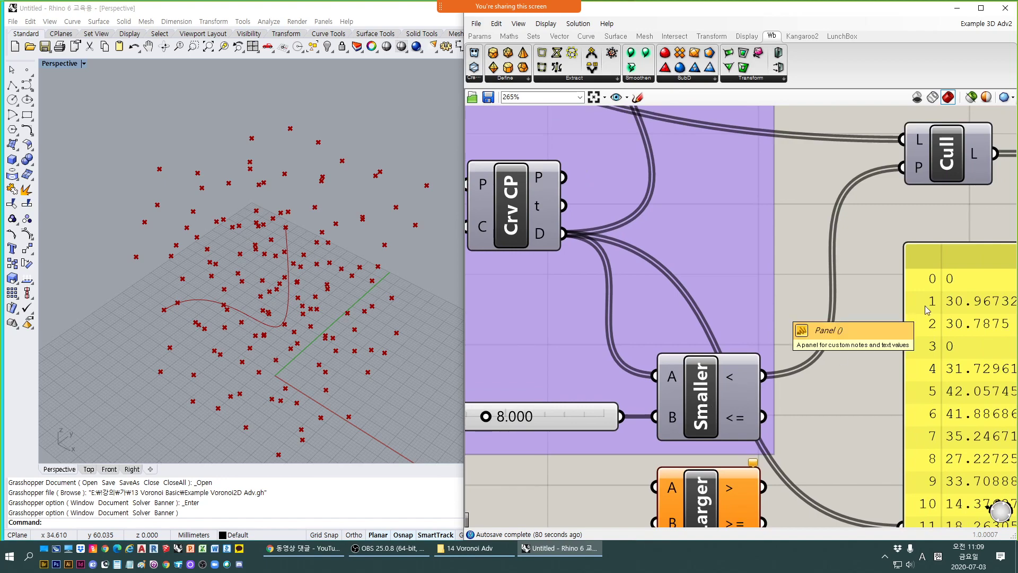
Trace the Smaller Than result into Cull's P input and the Voronoi cells into its L input.
scroll(875, 316, "down", 2)
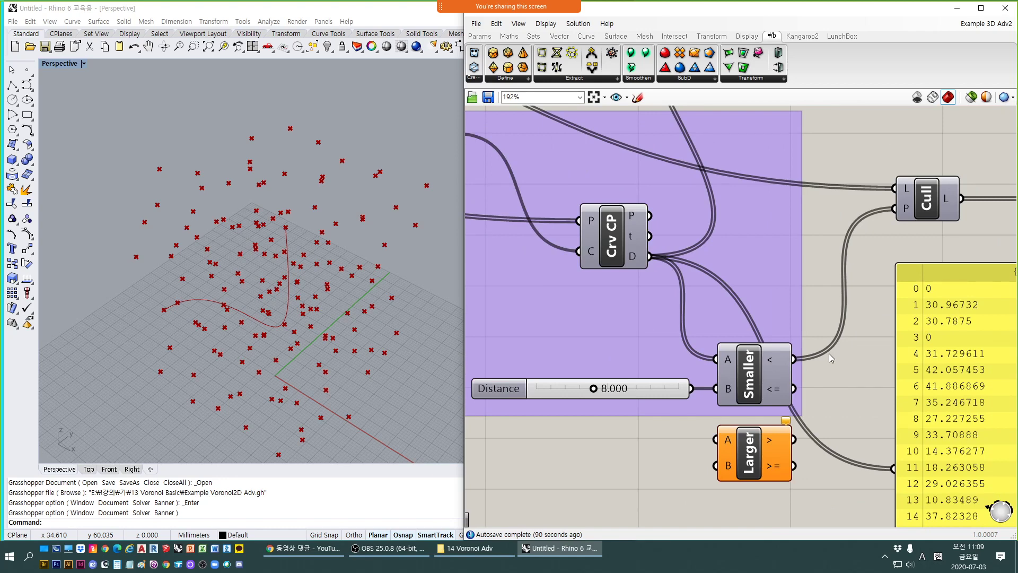
right_click_drag(846, 345, 809, 370)
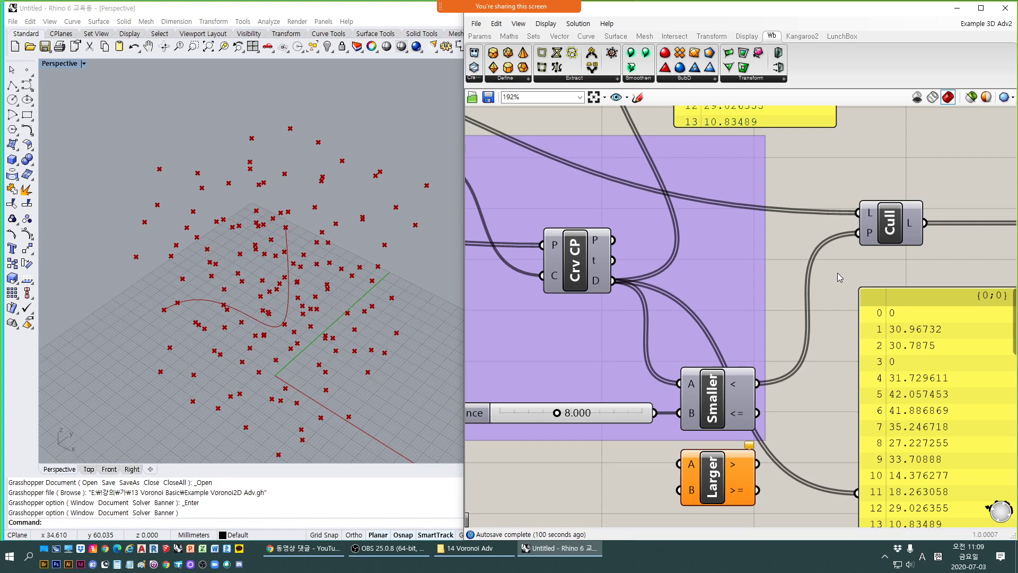
mouse_move(871, 235)
right_click_drag(778, 378, 752, 396)
right_click_drag(606, 437, 614, 424)
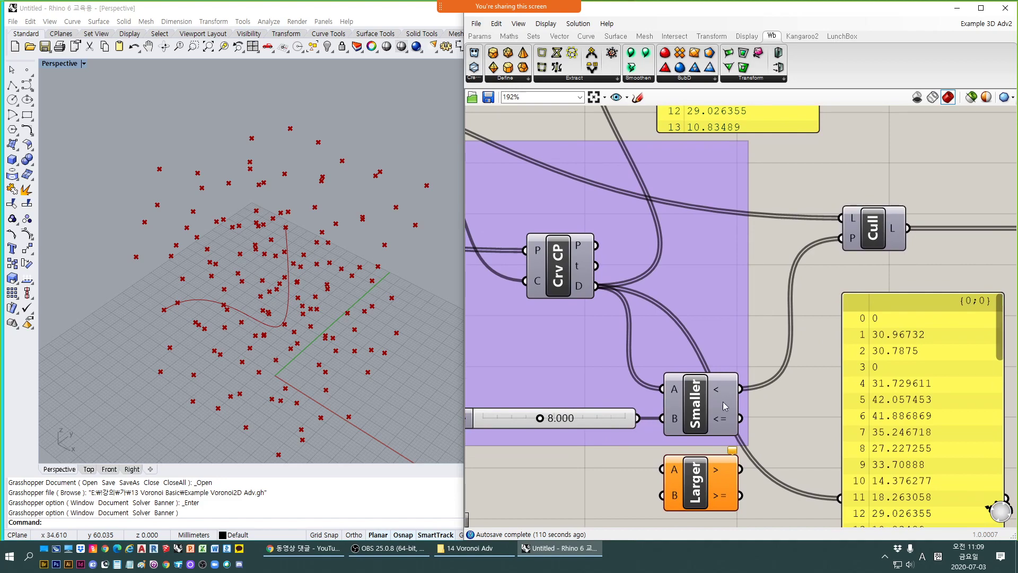
right_click_drag(864, 232, 774, 281)
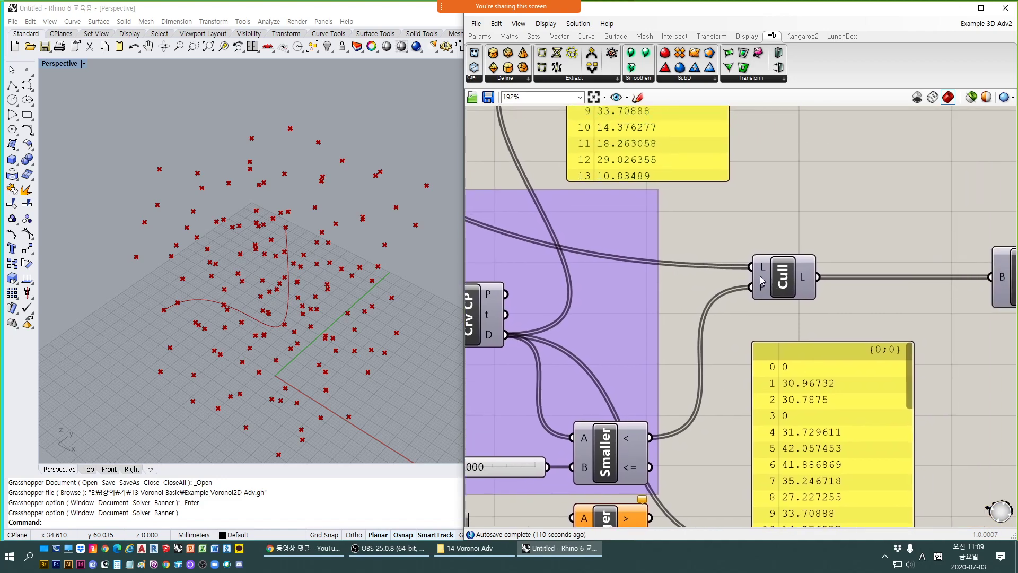
scroll(790, 320, "down", 2)
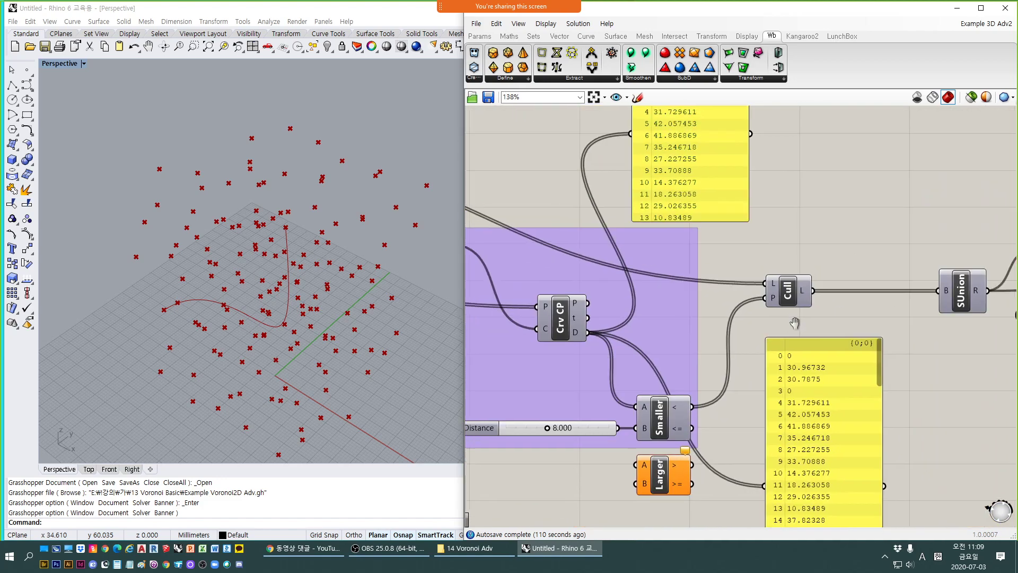
right_click_drag(787, 321, 1008, 350)
scroll(898, 317, "down", 2)
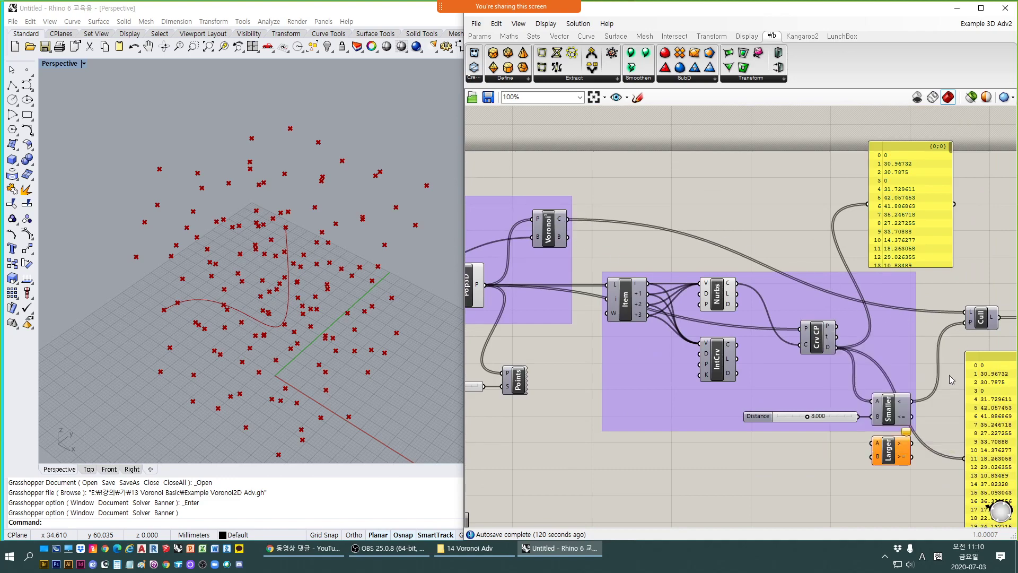
scroll(952, 374, "up", 1)
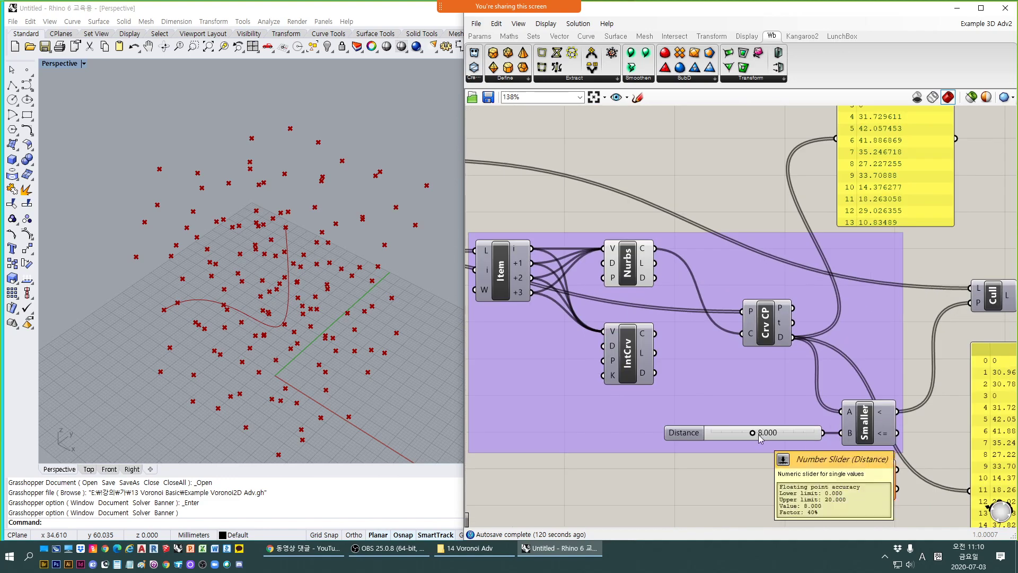
right_click_drag(870, 405, 739, 407)
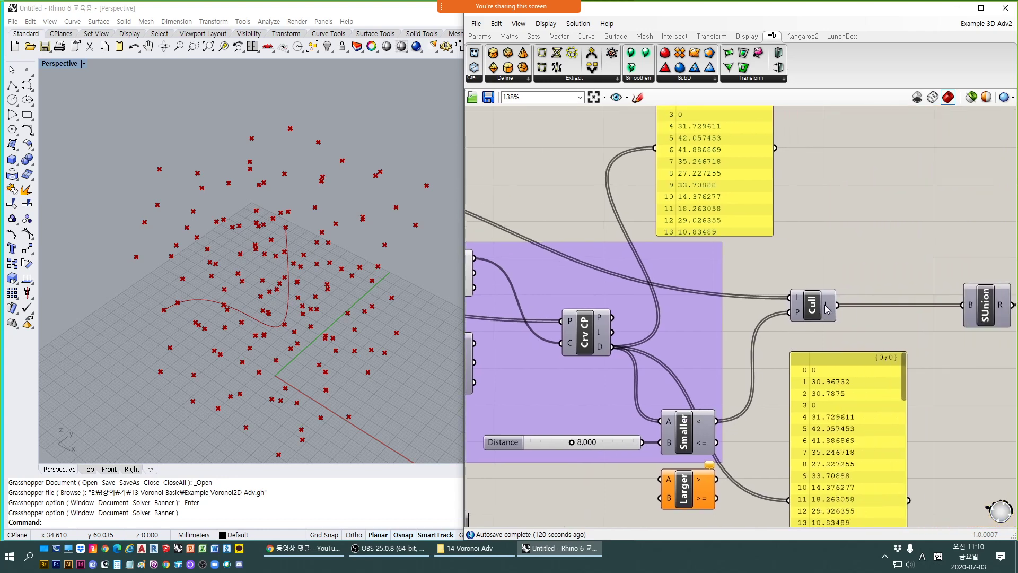
Add a Param Viewer above the Cull component and connect Cull's L output to it.
double_click(926, 195)
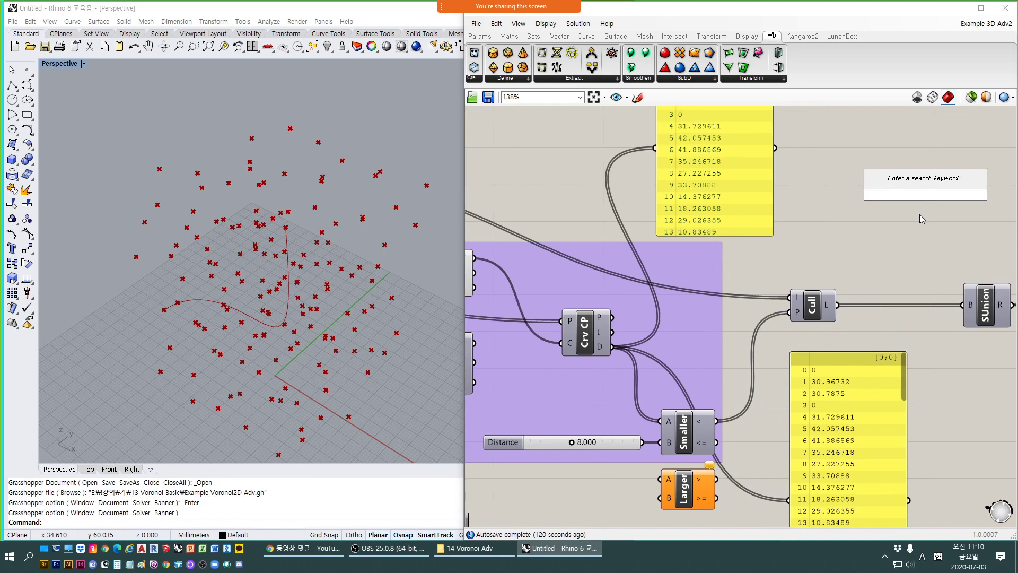
type("param")
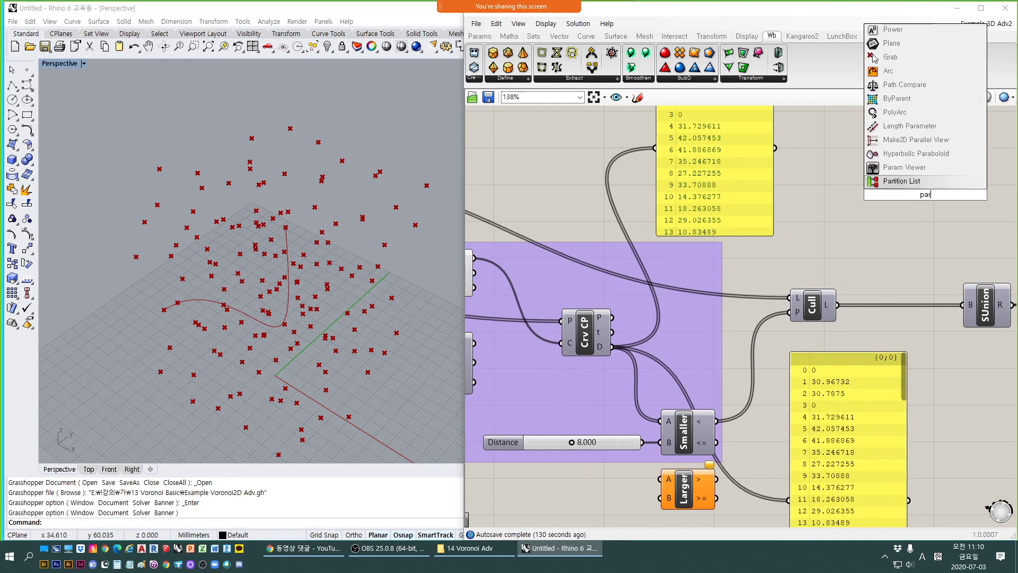
key("Return")
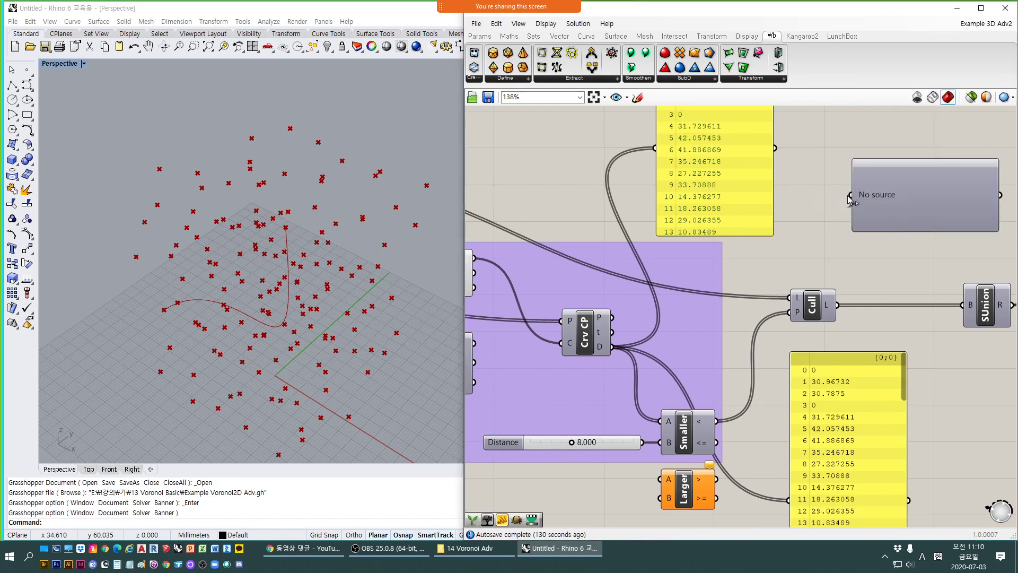
left_click_drag(851, 194, 837, 305)
right_click_drag(903, 285, 854, 299)
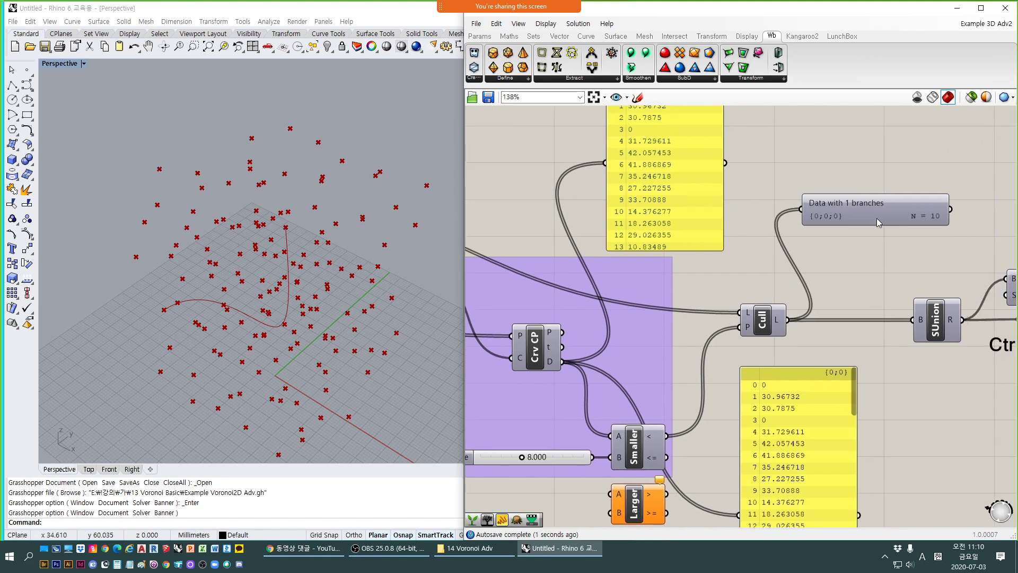
Turn on the preview of the Cull component and inspect the selected Voronoi cells around the curve from closer up.
right_click_drag(561, 426, 625, 387)
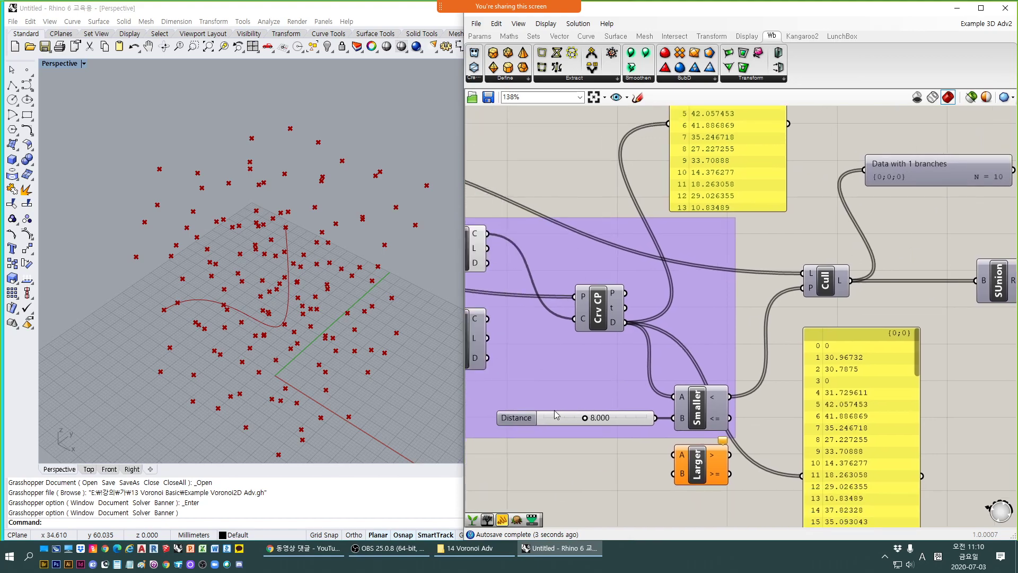
scroll(211, 303, "up", 2)
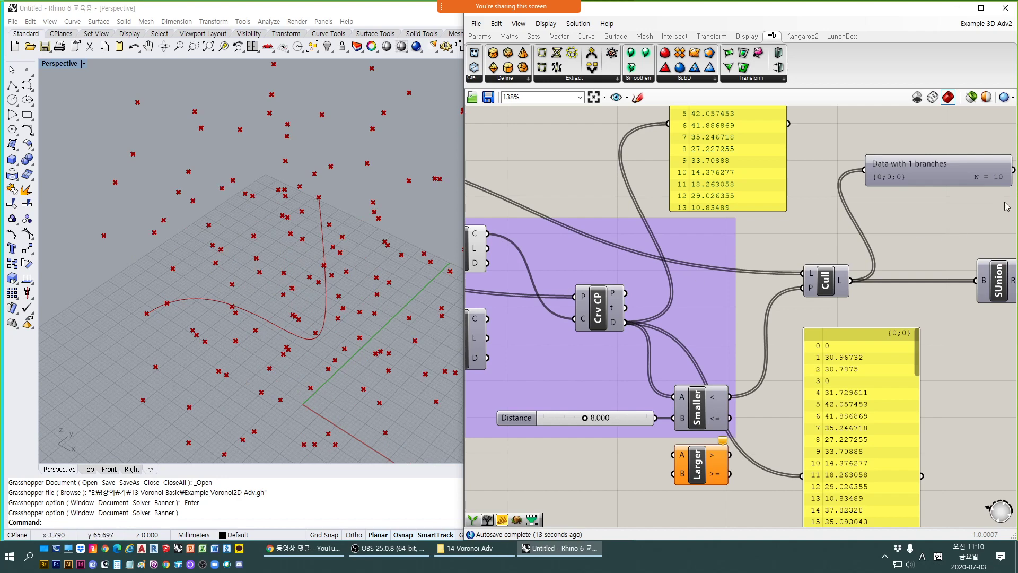
left_click(826, 281)
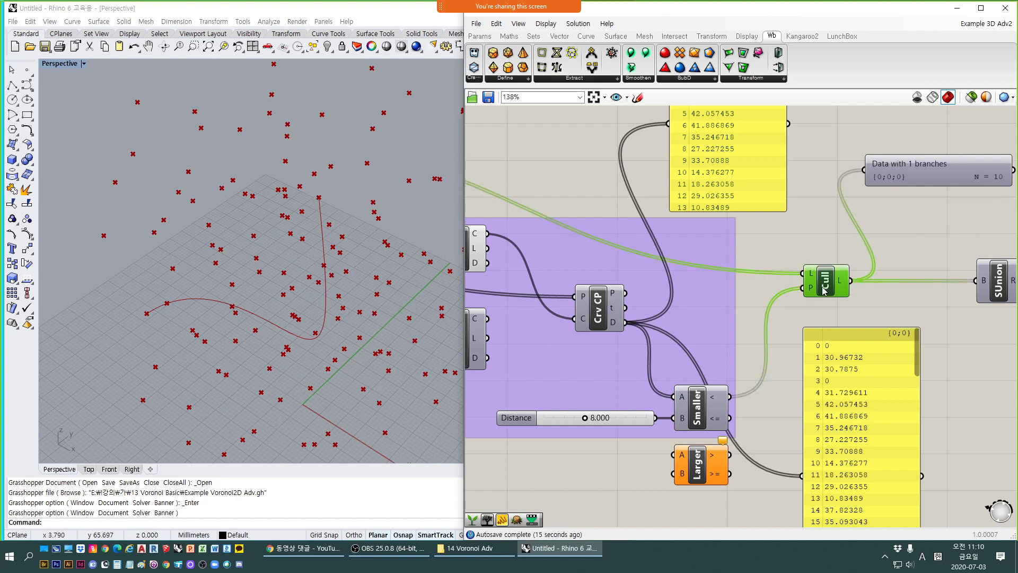
right_click_drag(287, 297, 297, 325)
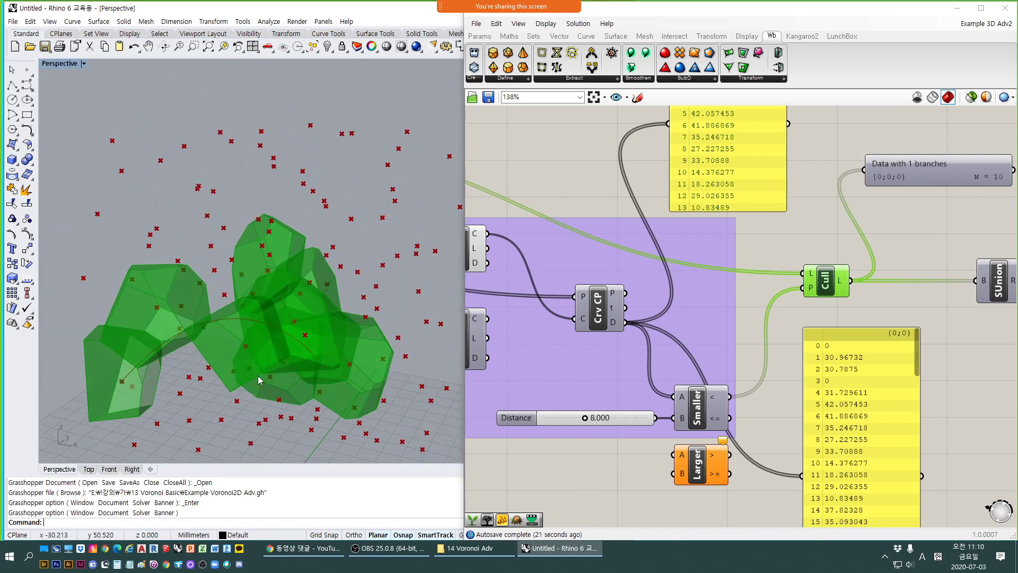
scroll(215, 331, "up", 6)
right_click_drag(214, 331, 182, 353)
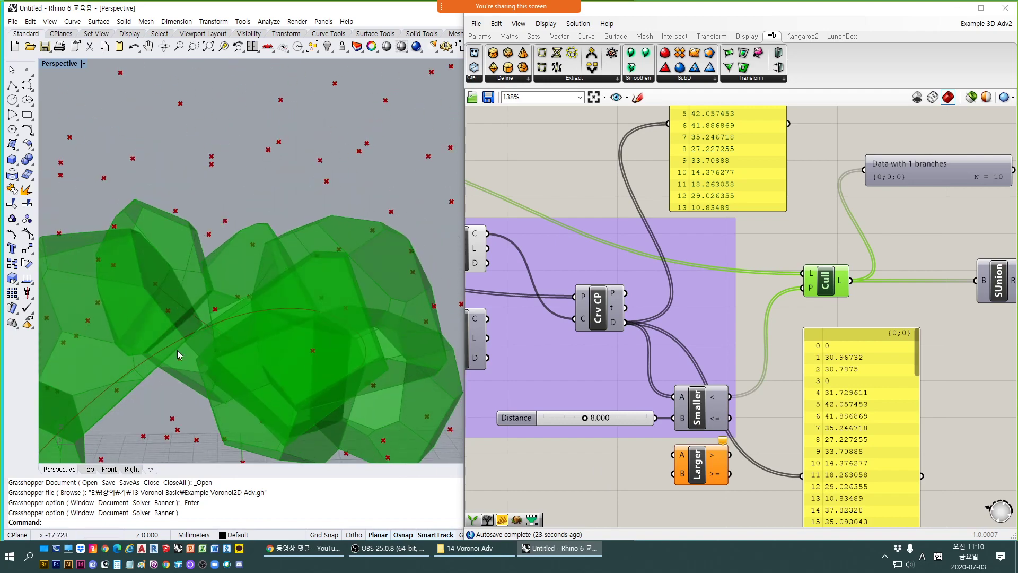
left_click(629, 468)
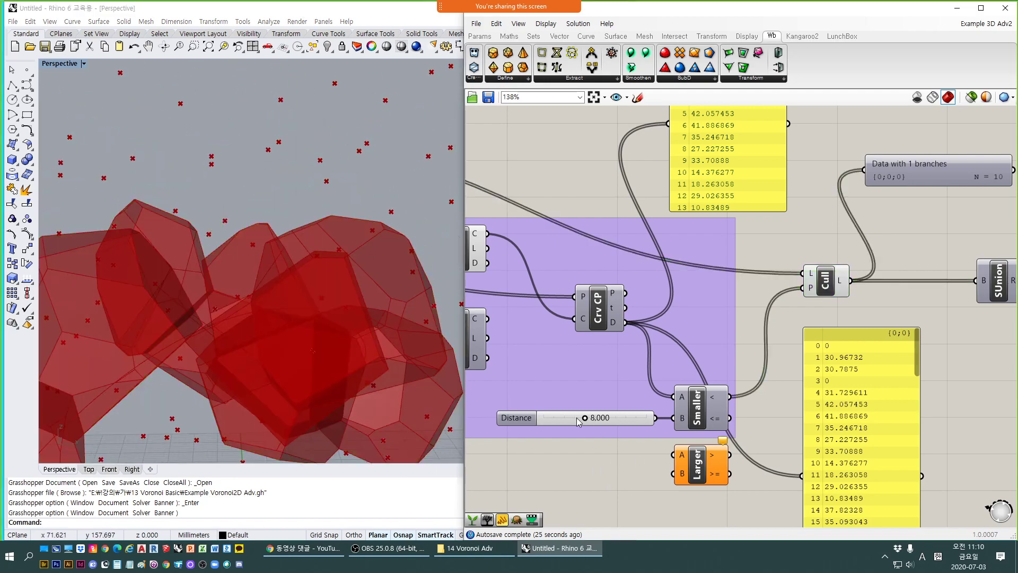
Try Seed values 25 and 34 on the Pop3D point population and compare the cells selected near the curve.
scroll(698, 283, "down", 2)
right_click_drag(566, 344, 698, 375)
right_click_drag(253, 333, 209, 297)
scroll(242, 342, "down", 6)
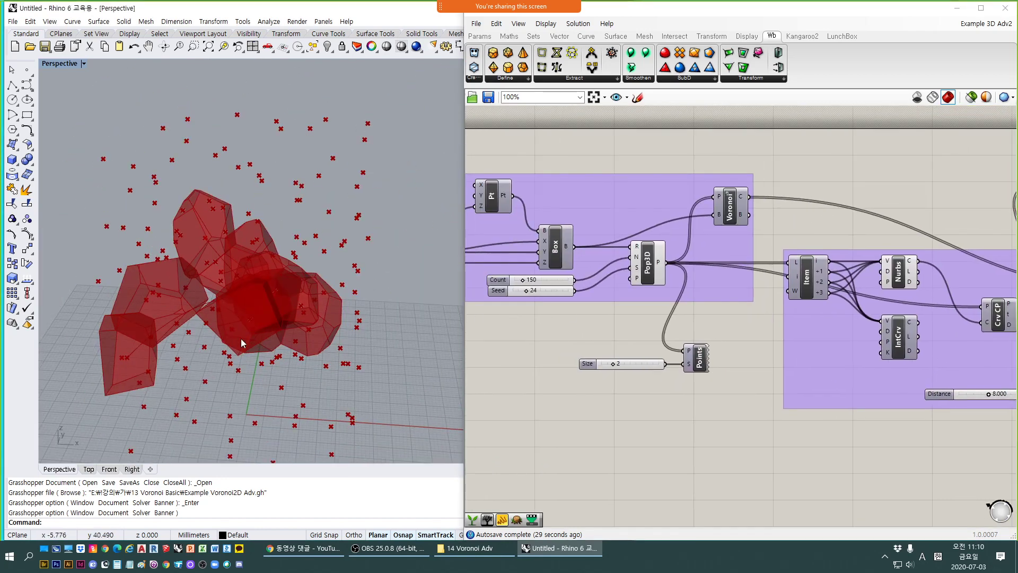
right_click_drag(241, 342, 207, 352)
scroll(804, 287, "up", 2)
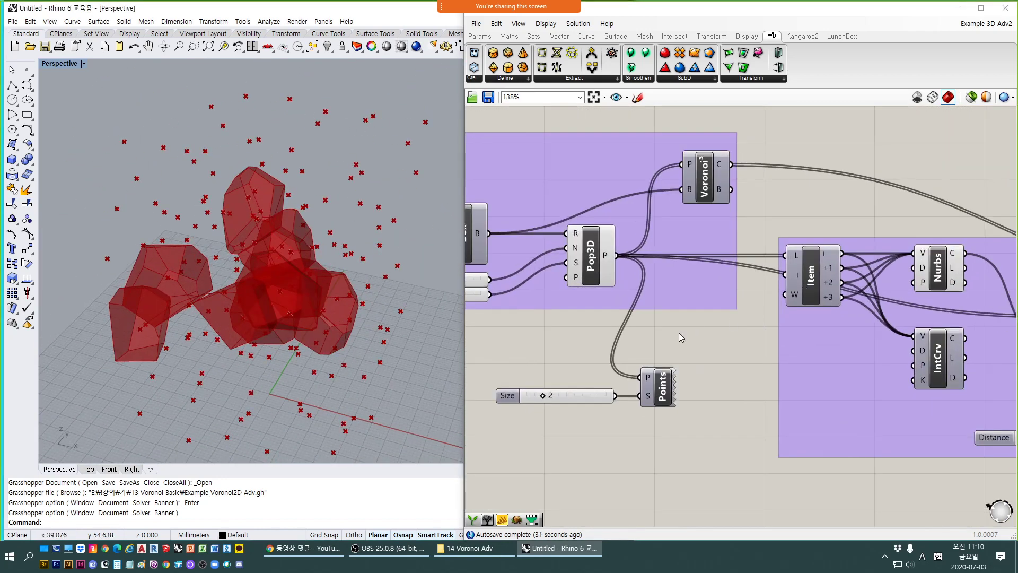
right_click_drag(578, 347, 766, 351)
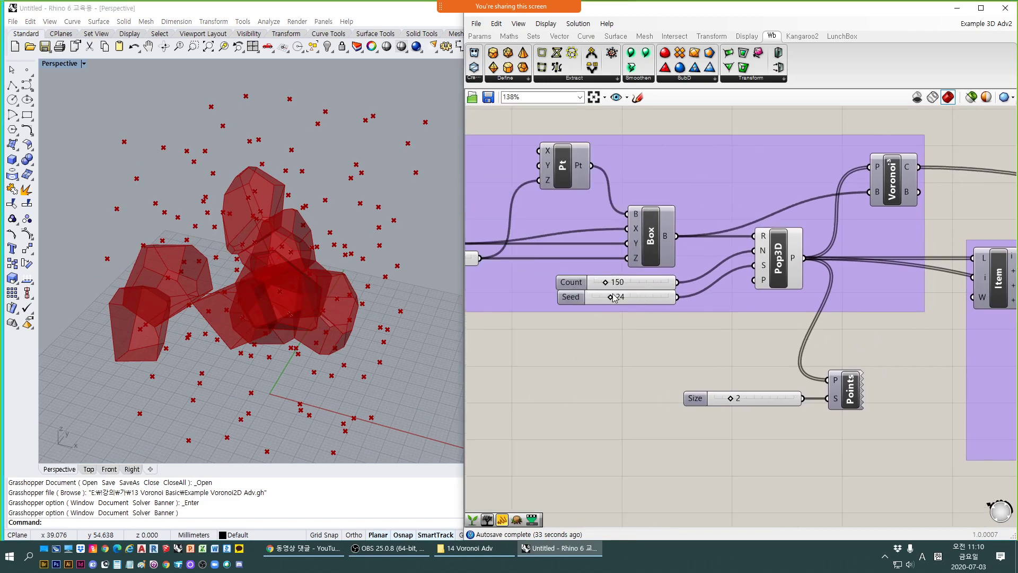
left_click_drag(614, 298, 616, 298)
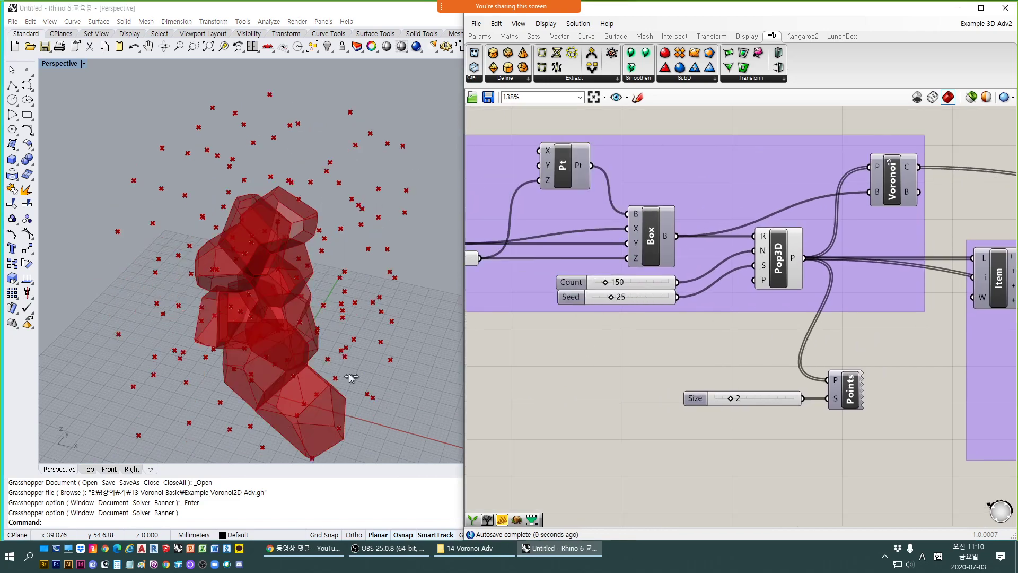
right_click_drag(350, 378, 266, 364)
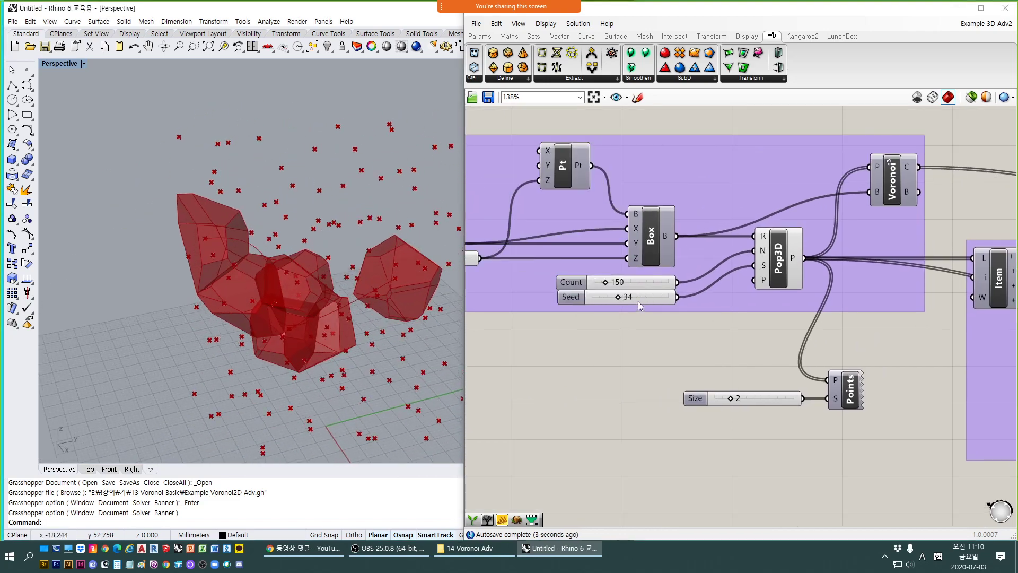
Try a Seed value of 16 for the point population and inspect the resulting cell cluster.
left_click_drag(615, 297, 610, 298)
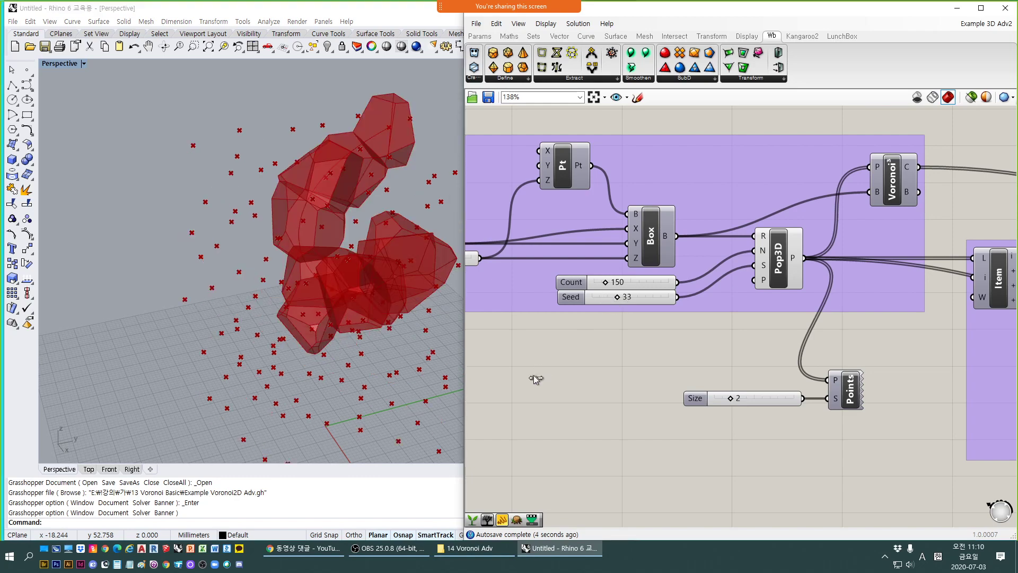
right_click_drag(306, 341, 3, 377)
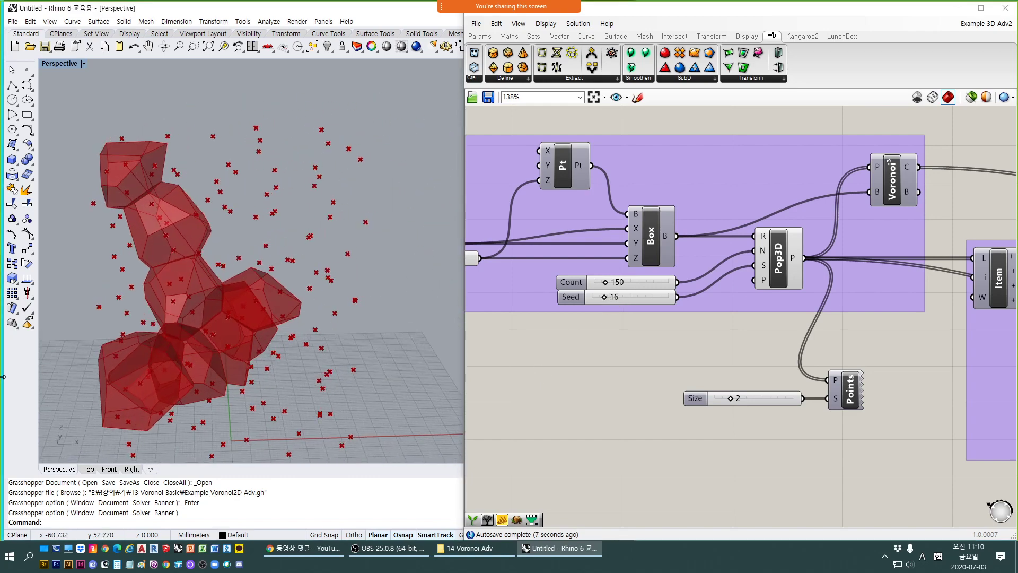
right_click_drag(295, 364, 90, 342)
scroll(340, 331, "up", 5)
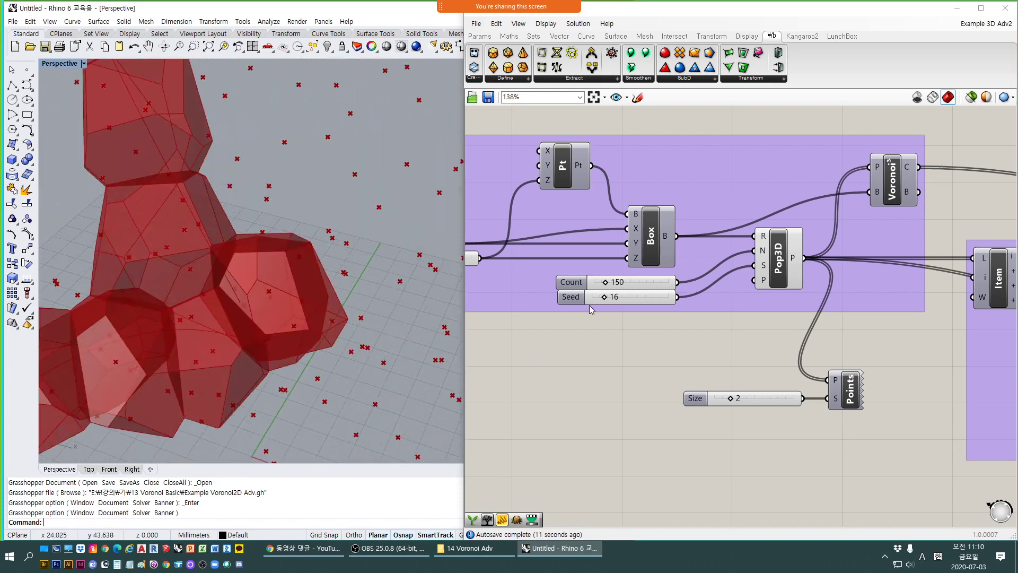
Set the point population's Seed to 6 and view the new cell cluster from all around.
left_click_drag(603, 297, 597, 297)
right_click_drag(309, 275, 377, 335)
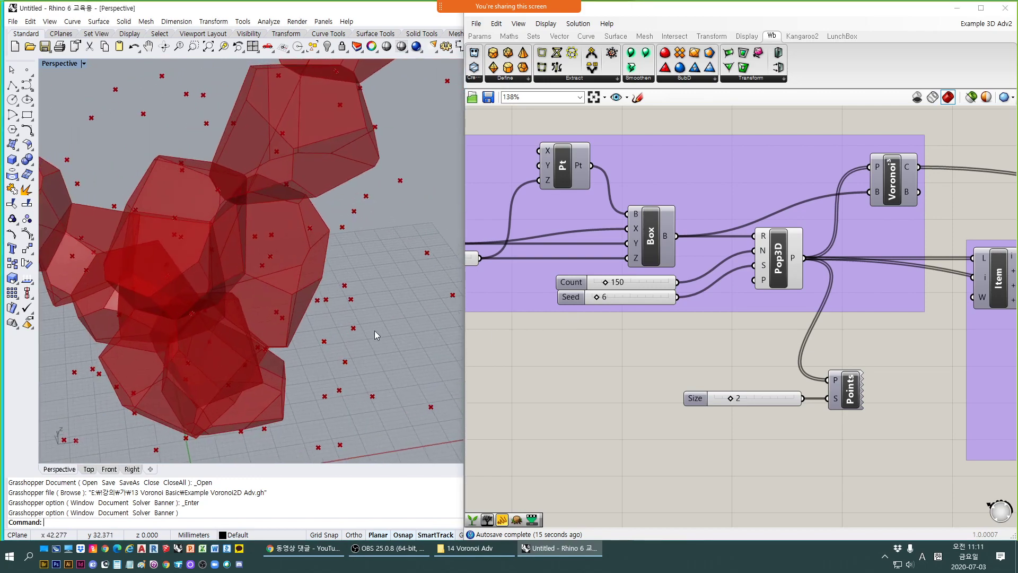
scroll(308, 317, "down", 7)
right_click_drag(307, 317, 430, 264)
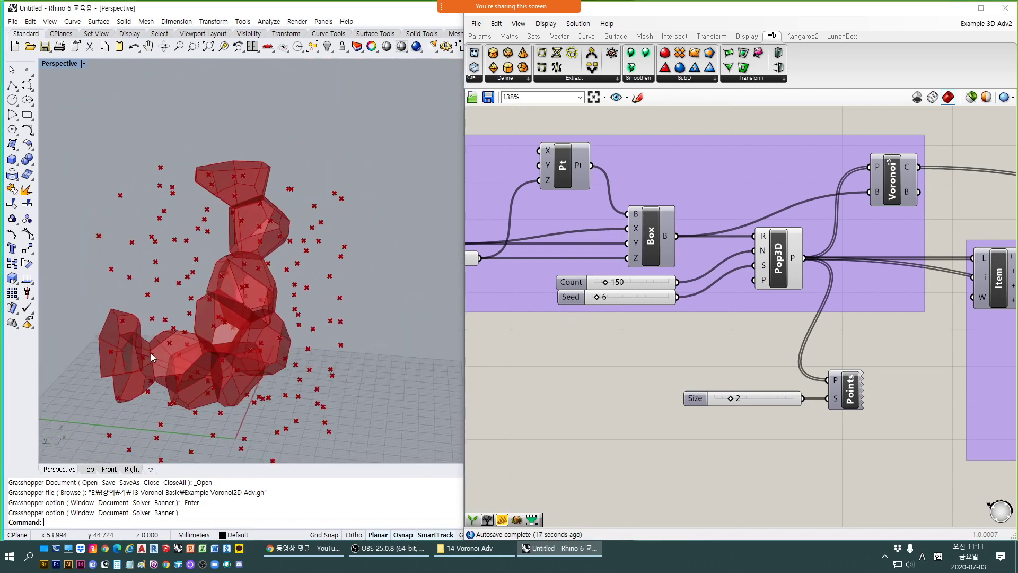
right_click_drag(236, 377, 164, 334)
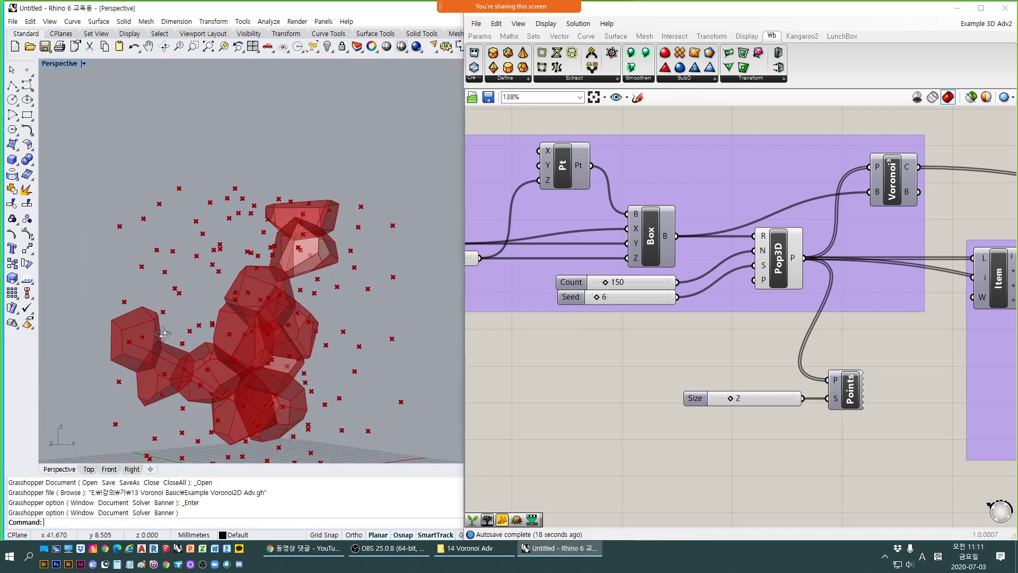
Try Distance thresholds of 7 and 10 on the Smaller Than component and compare the selected cells.
right_click_drag(833, 366, 562, 342)
right_click_drag(922, 412, 727, 392)
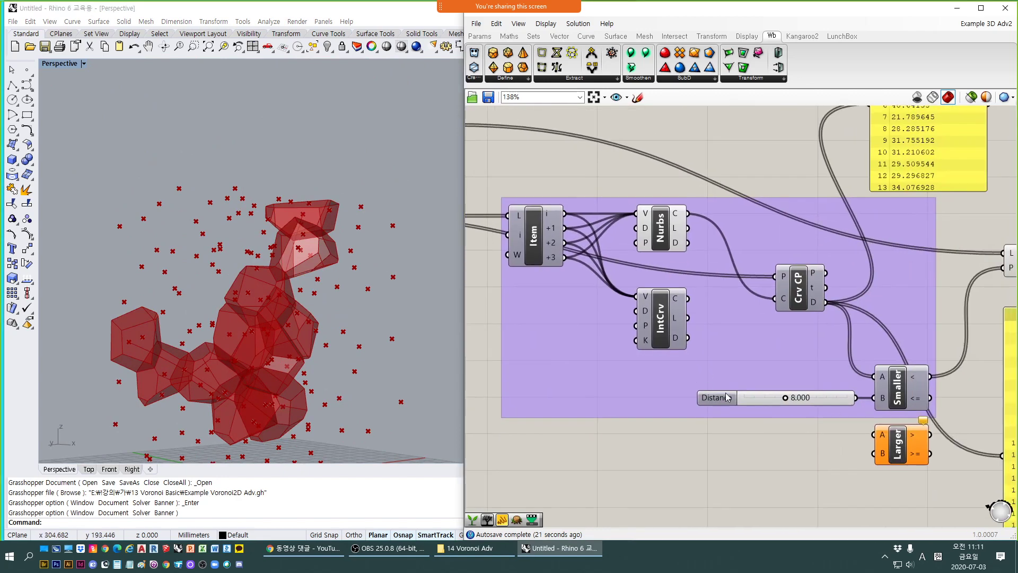
double_click(818, 399)
type("7")
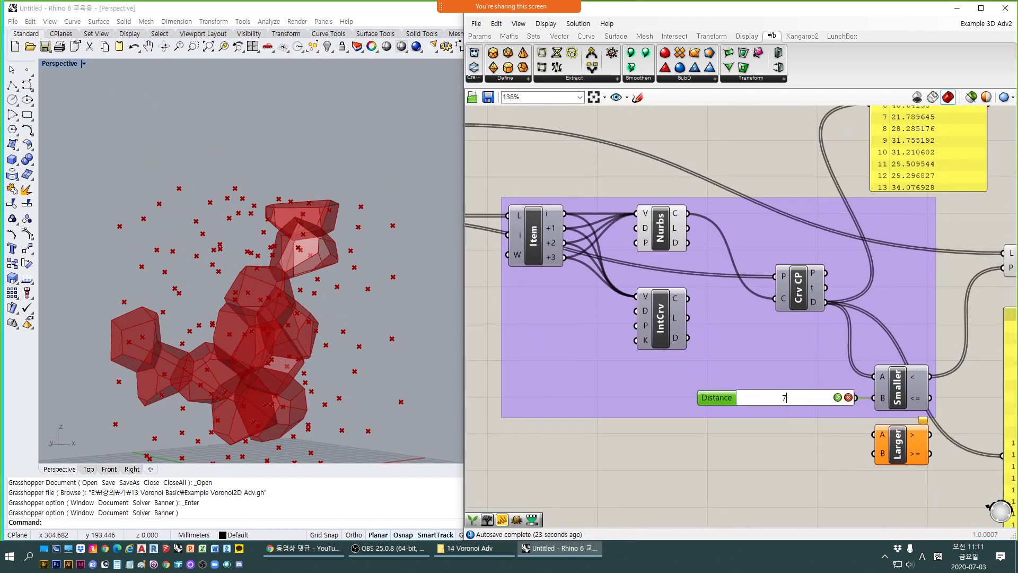
key("Return")
double_click(766, 401)
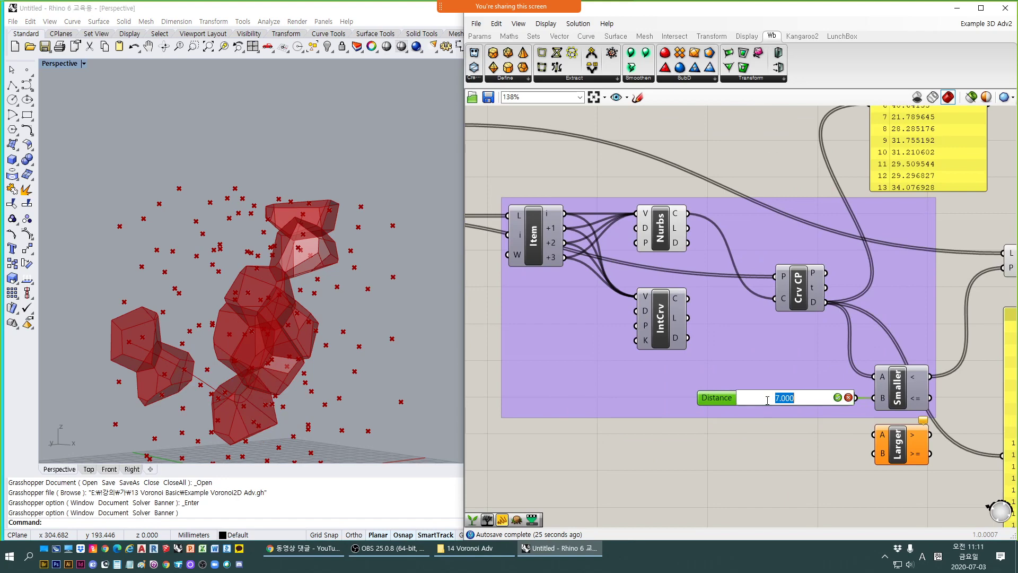
type("10")
key("Return")
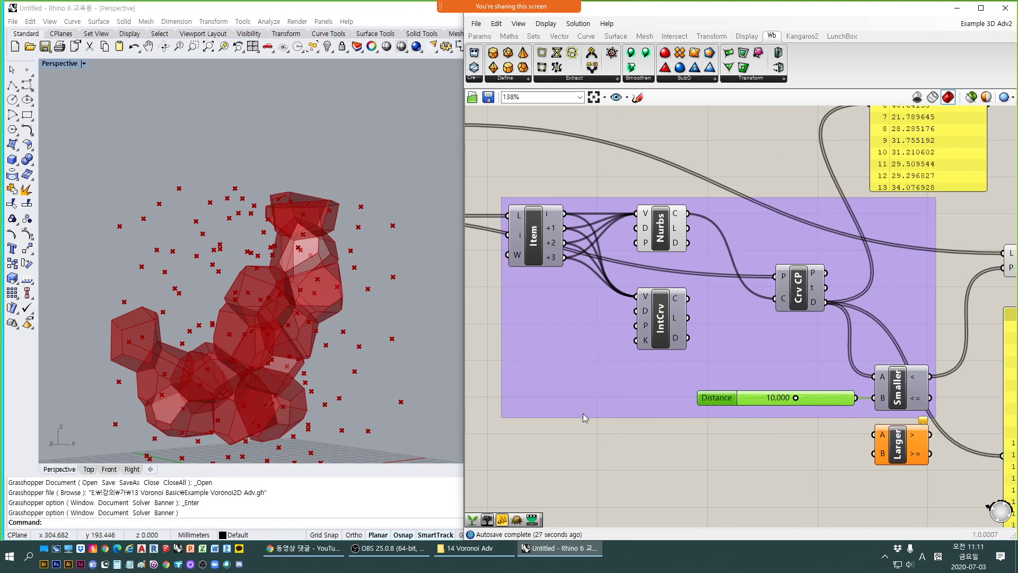
right_click_drag(339, 403, 252, 399)
Set the Distance threshold to 9 and inspect the selected cells.
double_click(832, 400)
type("9")
key("Return")
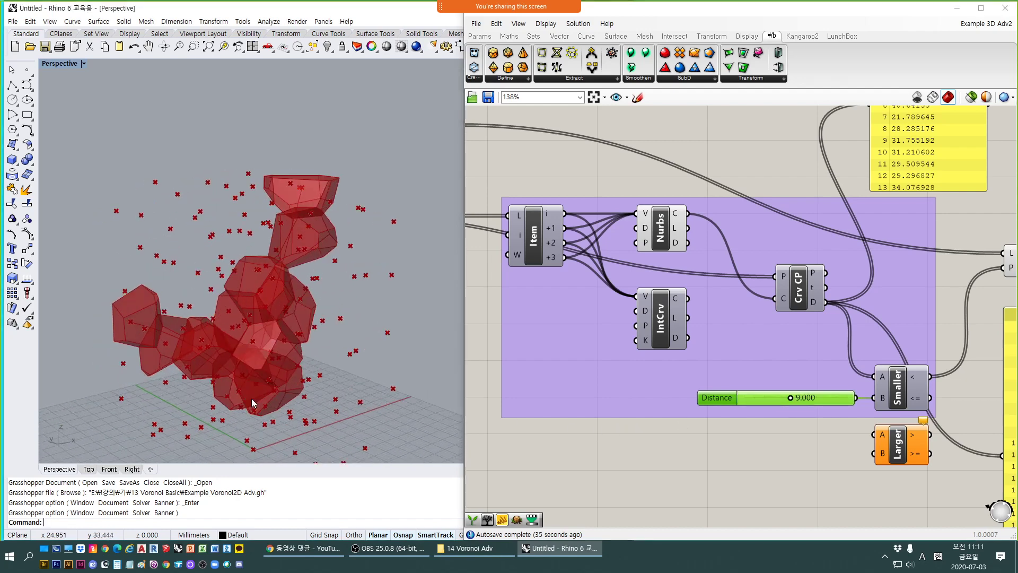
right_click_drag(305, 350, 306, 369)
Turn on the preview of the SUnion component and turn off Cull's preview so only the merged solid displays.
right_click_drag(808, 301, 506, 332)
right_click_drag(771, 322, 678, 332)
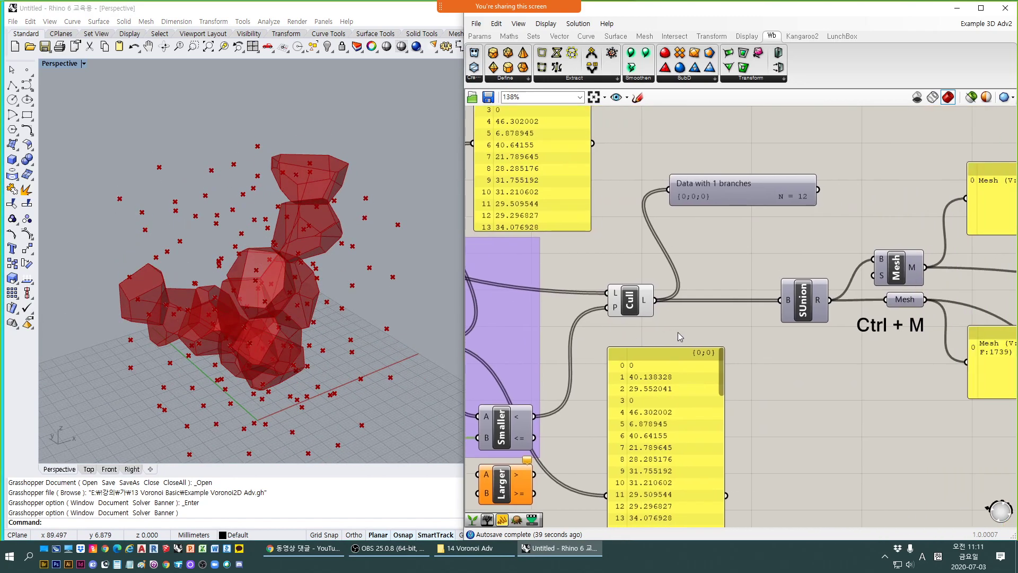
scroll(658, 327, "up", 1)
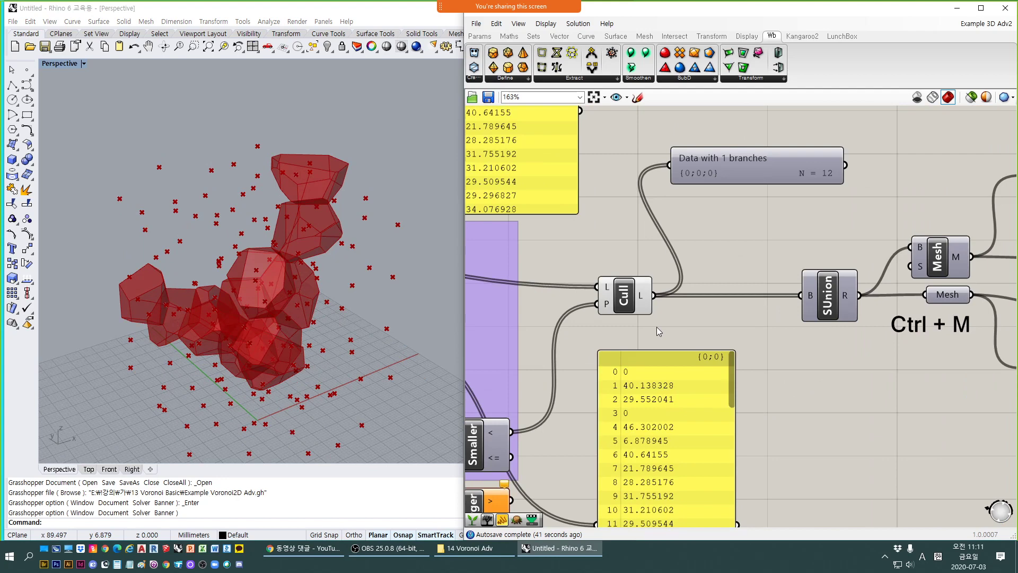
left_click(149, 298)
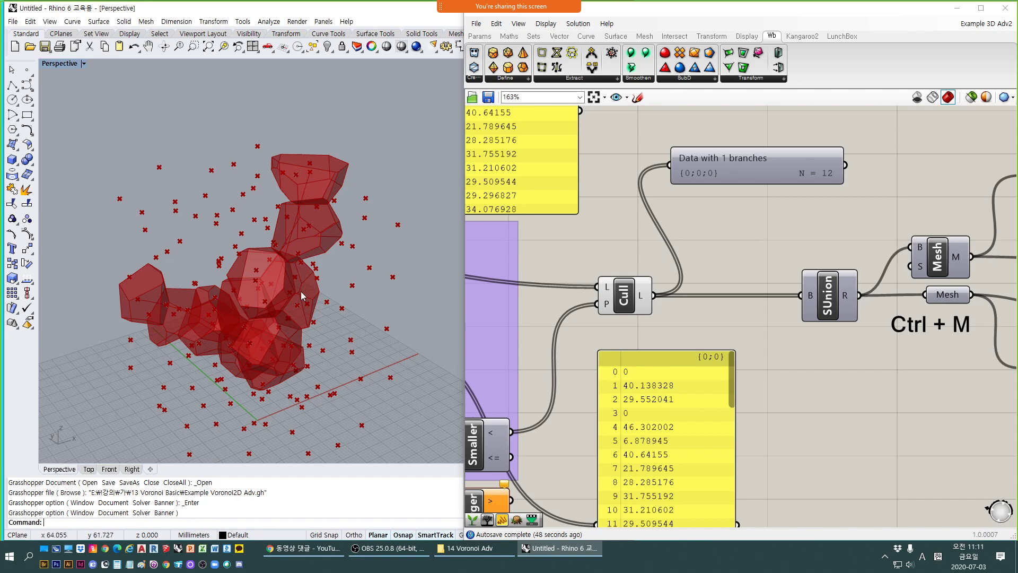
right_click_drag(689, 241, 682, 262)
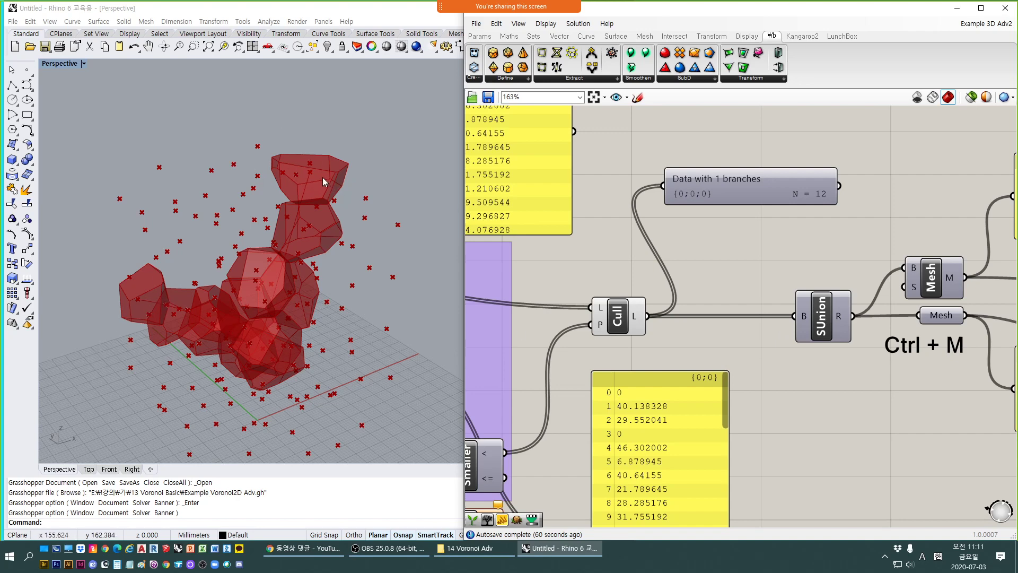
left_click(821, 324)
left_click(618, 318)
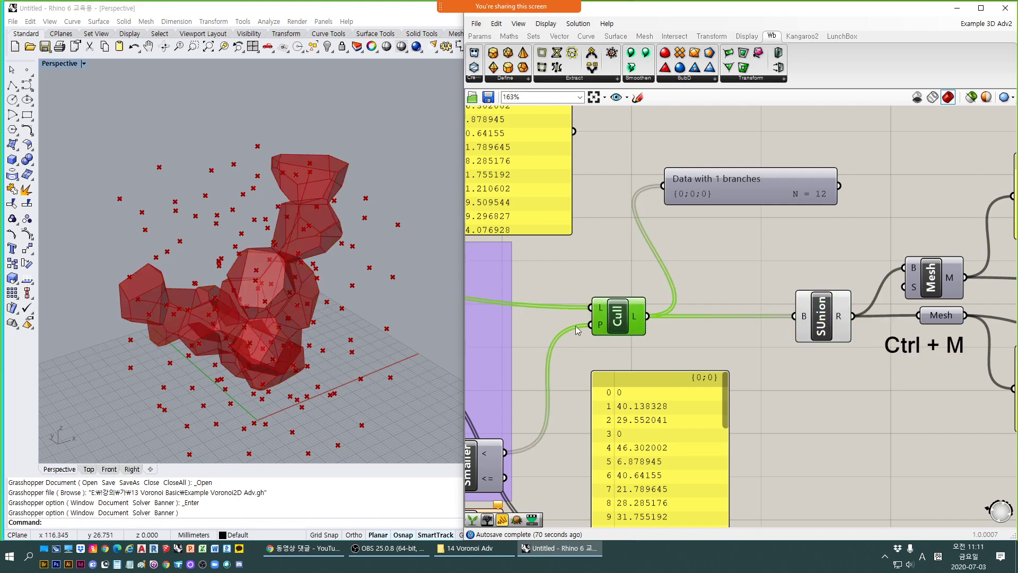
mouse_move(328, 366)
right_mouse_down()
mouse_move(308, 370)
mouse_move(317, 351)
right_mouse_up()
Duplicate Cull's Param Viewer and connect SUnion's R output to the copy in place of Cull's output.
right_click_drag(681, 277, 572, 297)
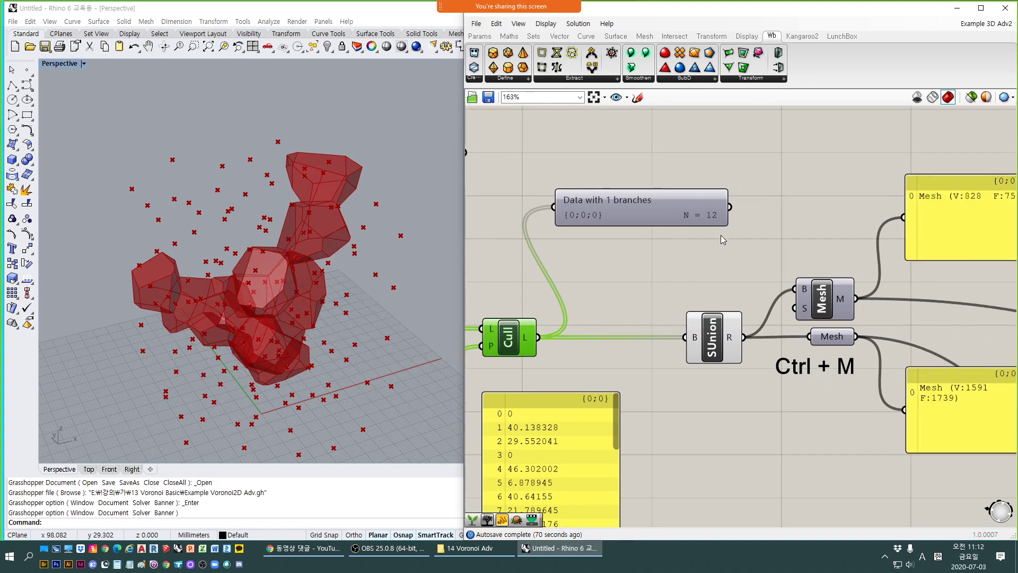
left_click(667, 215)
left_click_drag(667, 215, 979, 177, "alt")
left_click_drag(924, 213, 892, 232)
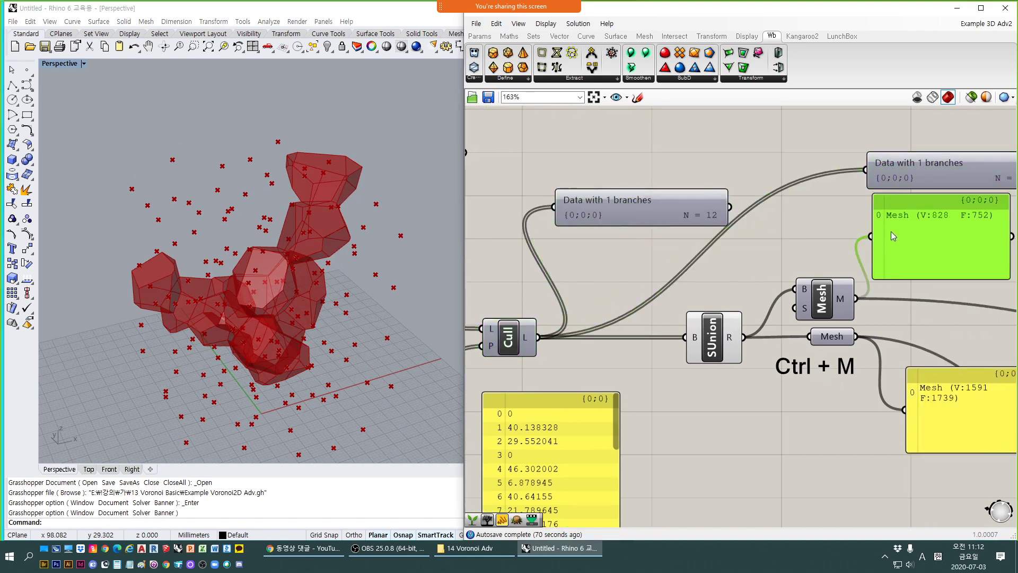
left_click_drag(865, 170, 744, 337)
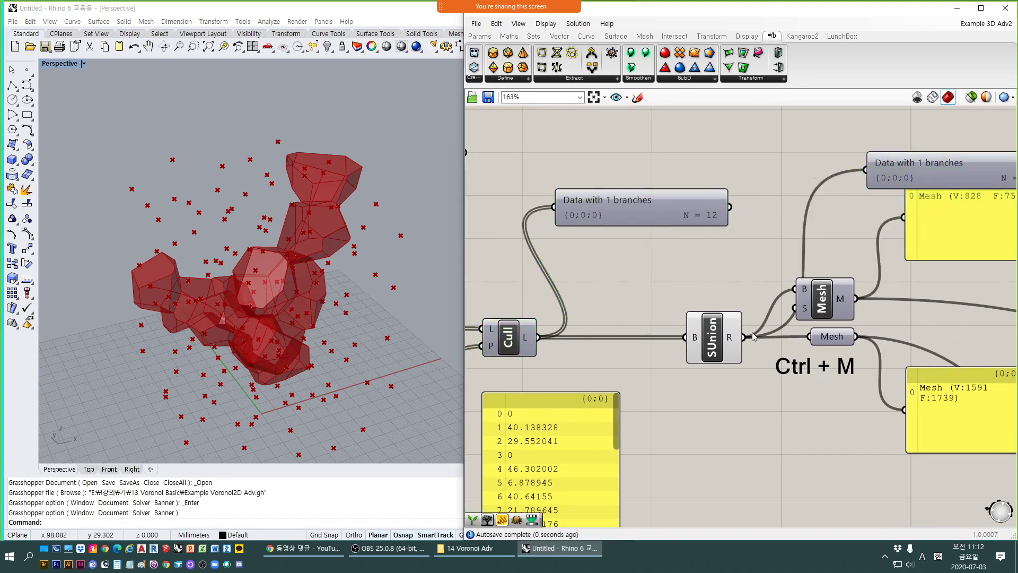
Move the new Param Viewer above the SUnion component and the original one directly above Cull.
right_click_drag(831, 203, 765, 241)
left_click_drag(851, 210, 674, 287)
left_click_drag(677, 287, 678, 205)
right_click_drag(526, 240, 644, 241)
left_click_drag(643, 240, 565, 314)
left_click_drag(805, 220, 808, 254)
Left-align the SUnion component with its Param Viewer and the Cull component with its own.
left_click_drag(778, 437, 725, 206)
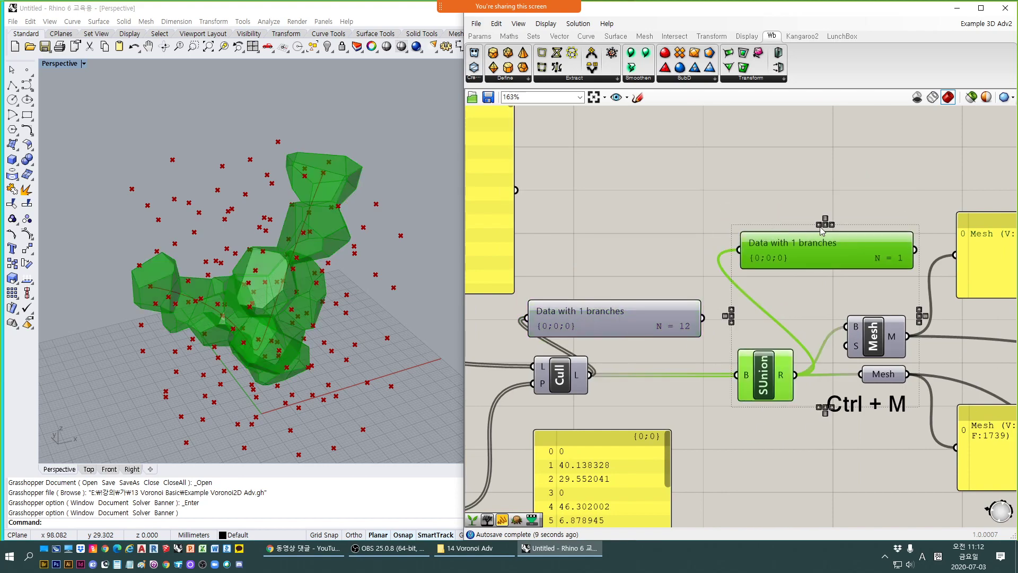
left_click_drag(611, 414, 519, 273)
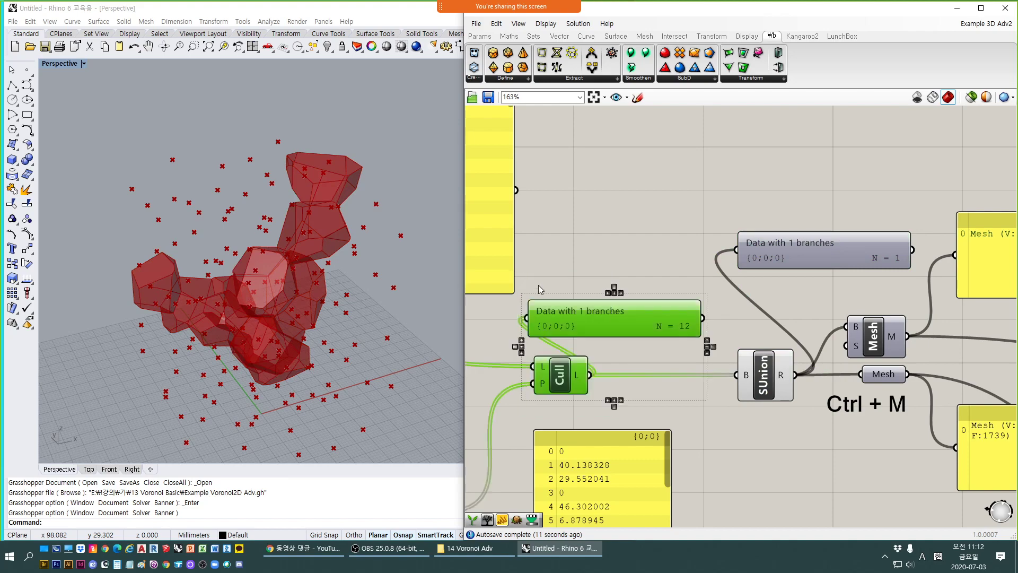
left_click(608, 293)
left_click(708, 441)
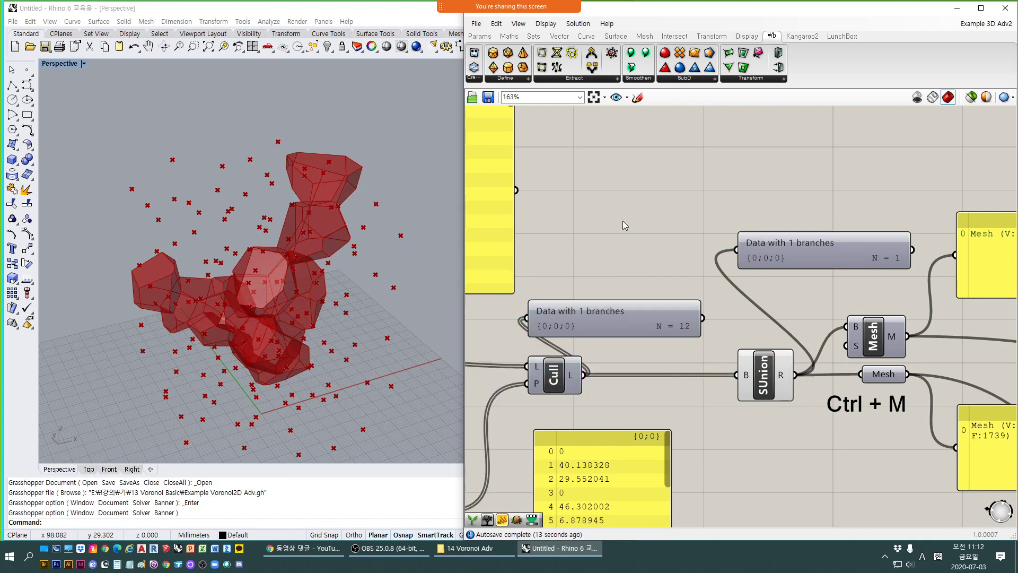
Raise Cull's Param Viewer beside SUnion's viewer and align the two in one horizontal row.
scroll(626, 223, "down", 1)
left_click(581, 307)
left_click_drag(581, 307, 587, 246)
left_click_drag(806, 275, 645, 203)
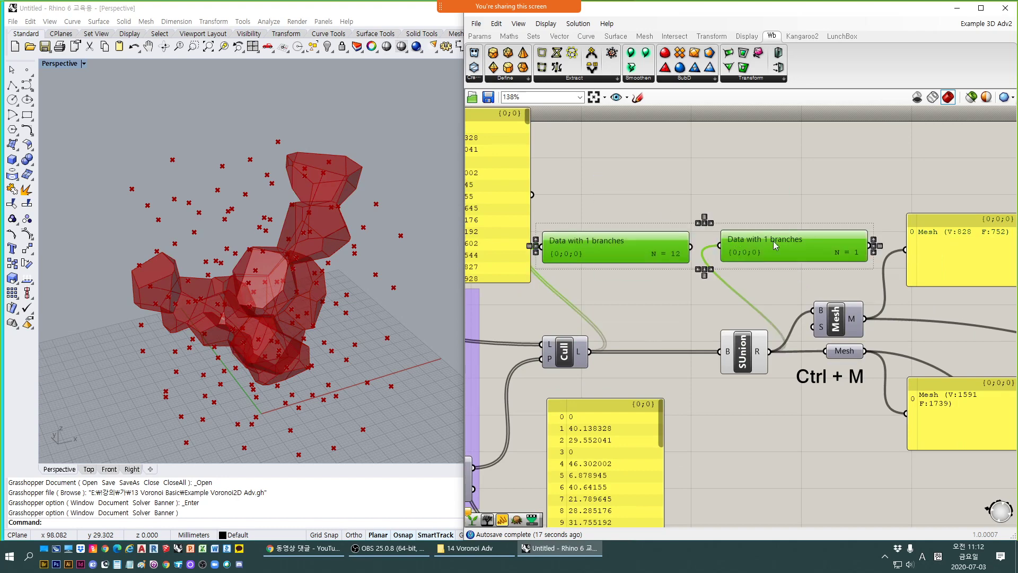
left_click(876, 245)
left_click(713, 320)
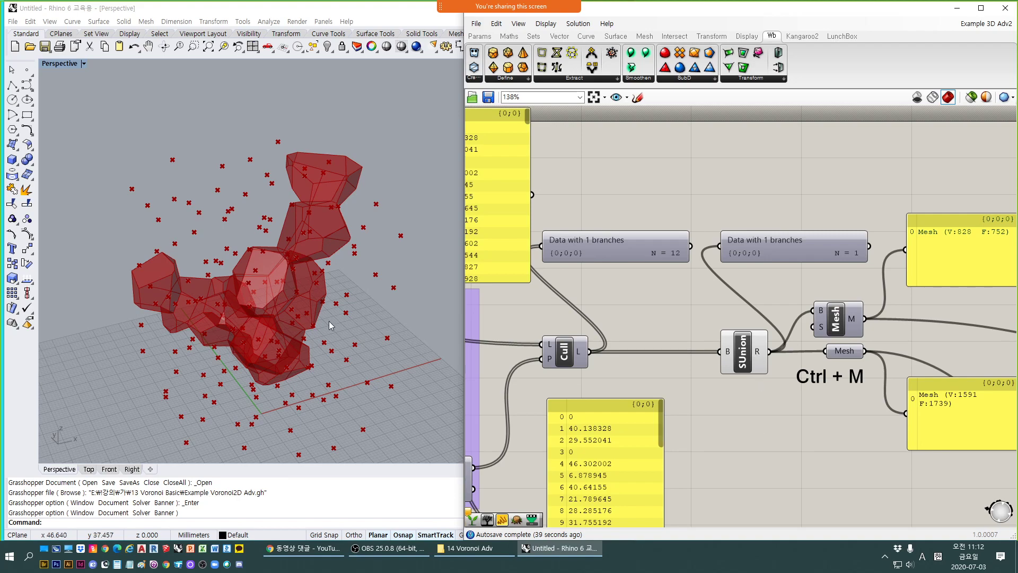
Turn off the SUnion component's preview and show the Mesh component's preview in the viewport instead.
scroll(339, 230, "up", 5)
right_click_drag(339, 230, 324, 220)
scroll(337, 232, "down", 3)
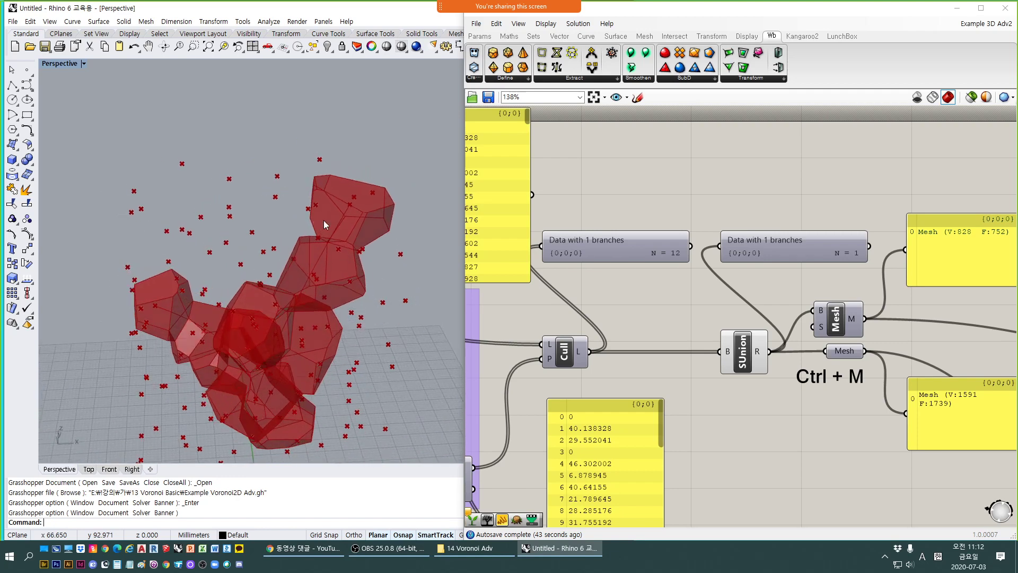
right_click_drag(315, 259, 303, 263)
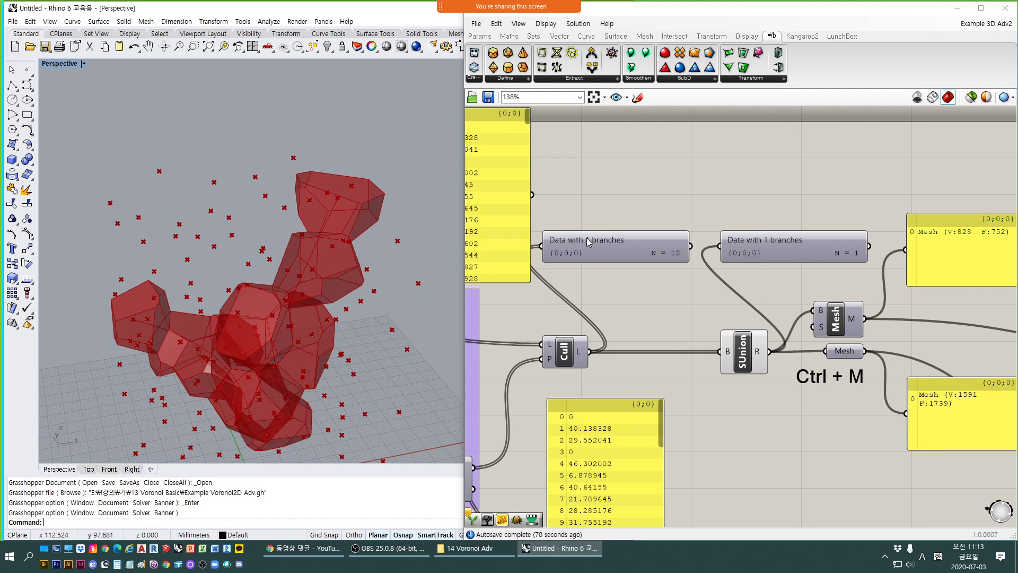
right_click_drag(730, 366, 699, 357)
scroll(655, 368, "up", 2)
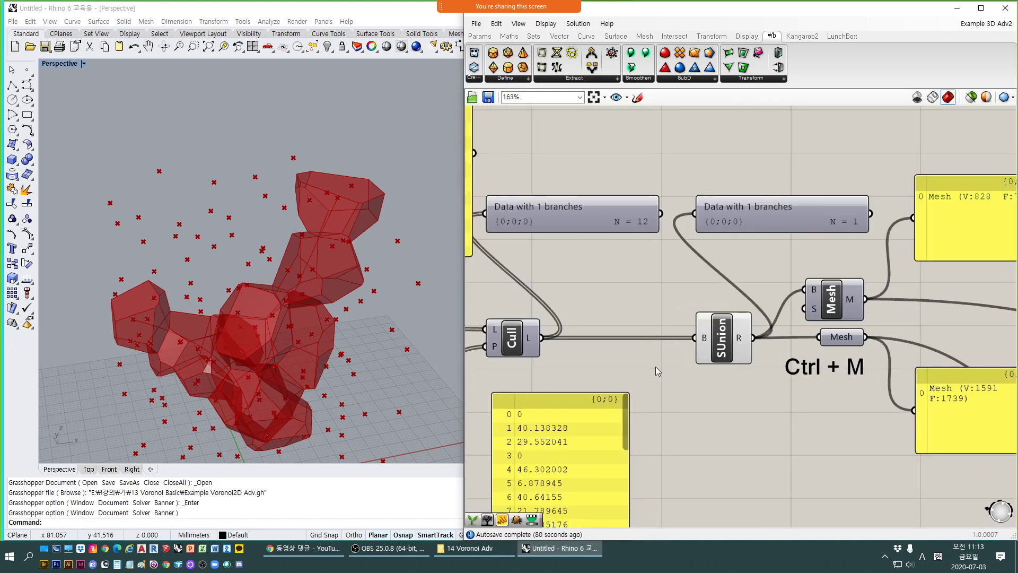
left_click(722, 356)
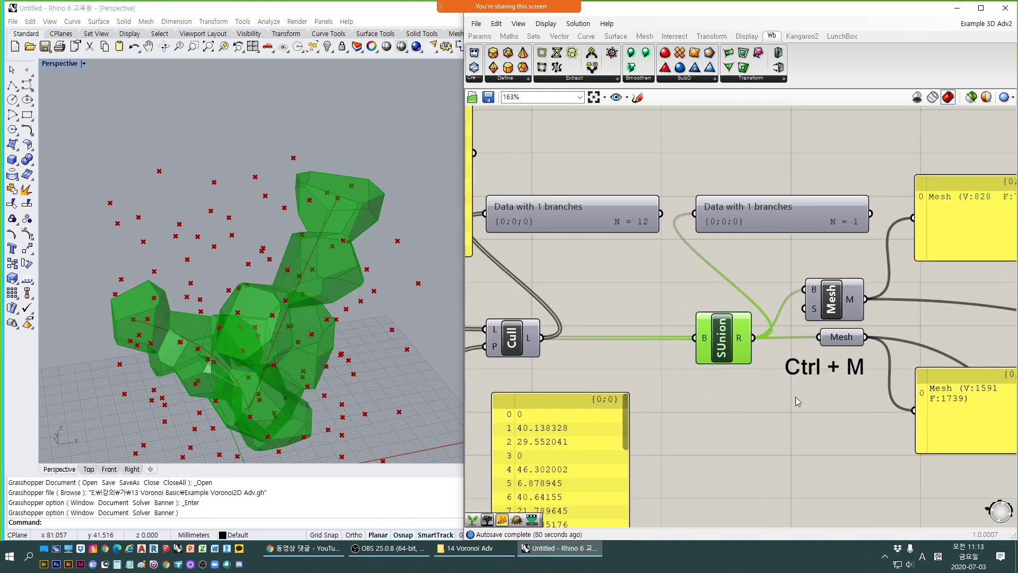
right_click_drag(797, 400, 764, 409)
left_click(796, 322)
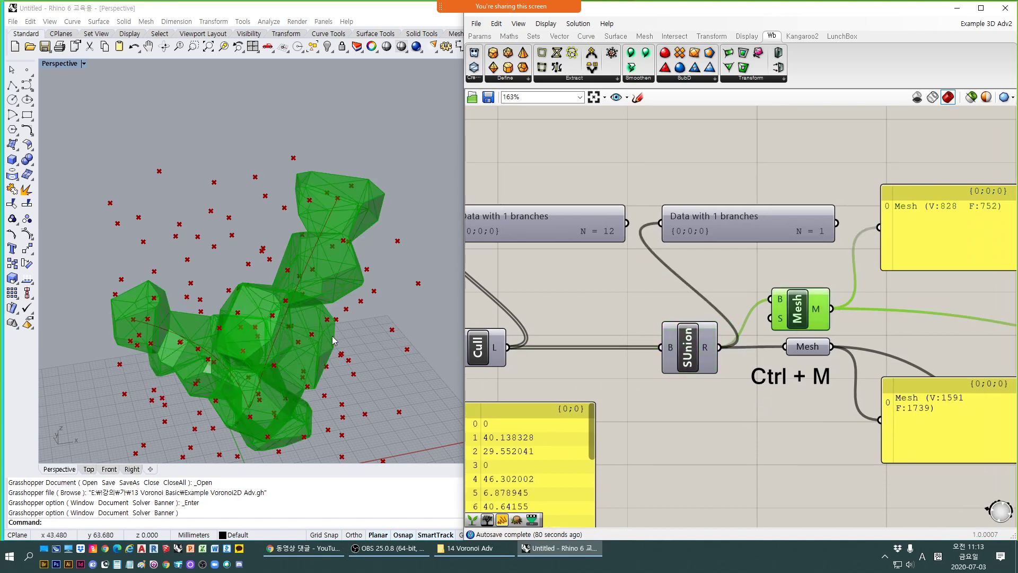
left_click(735, 415)
right_click_drag(671, 385, 723, 372)
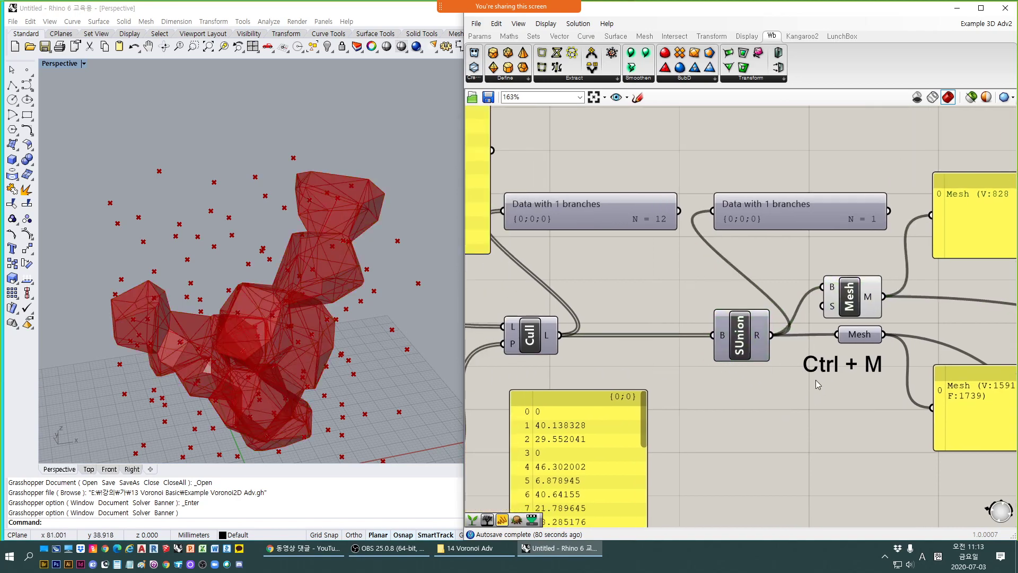
Hide the previews of the Nurbs curve component and the Pop3D point component.
right_click_drag(647, 332, 775, 327)
right_click_drag(572, 340, 868, 328)
scroll(586, 321, "down", 1)
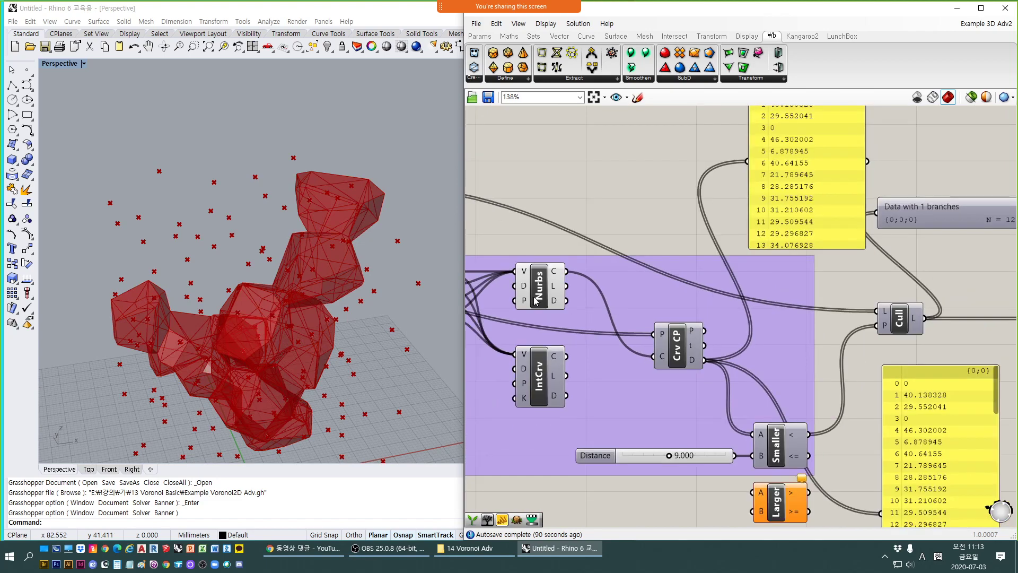
left_click(537, 294)
right_click_drag(593, 300, 838, 289)
right_click_drag(545, 294, 772, 314)
left_click(662, 291)
key("ctrl+q")
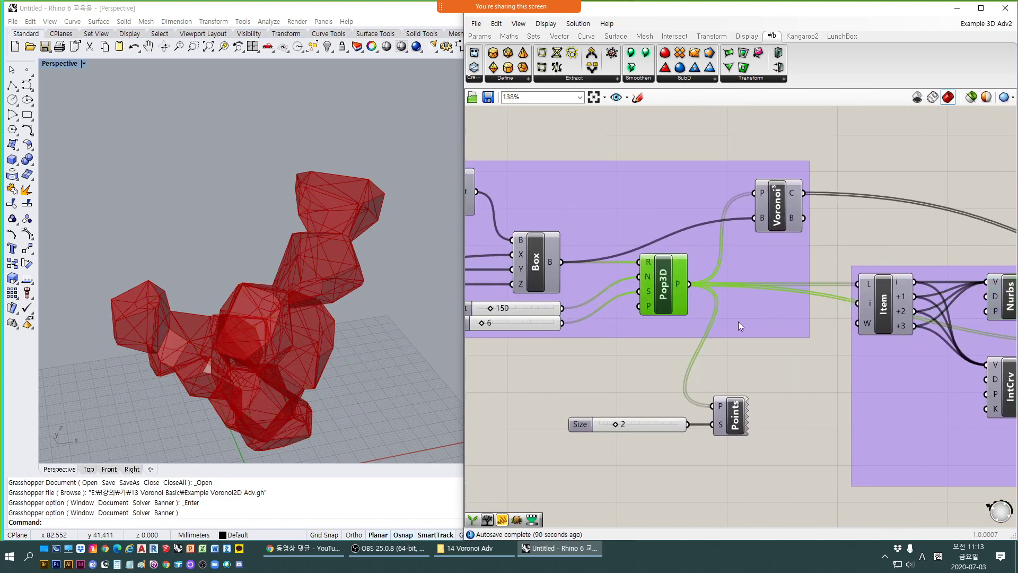
Examine the triangulation of the merged cells' mesh, including where neighbouring cells join, and check the Mesh component's Settings input.
right_click_drag(865, 325, 605, 327)
right_click_drag(959, 333, 594, 320)
right_click_drag(915, 303, 675, 298)
scroll(677, 303, "up", 2)
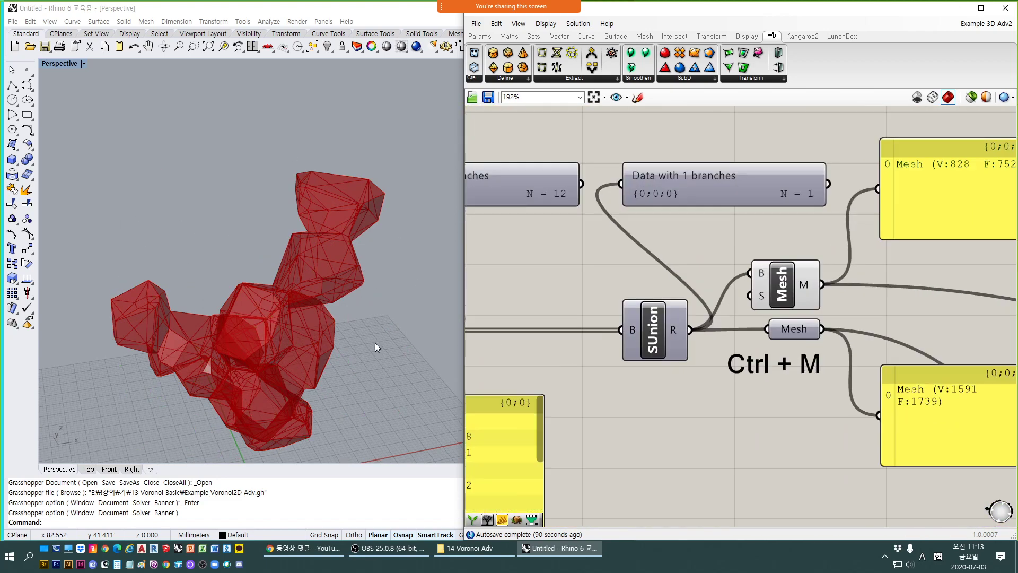
scroll(363, 173, "up", 6)
right_click_drag(338, 210, 308, 202)
scroll(313, 132, "down", 5)
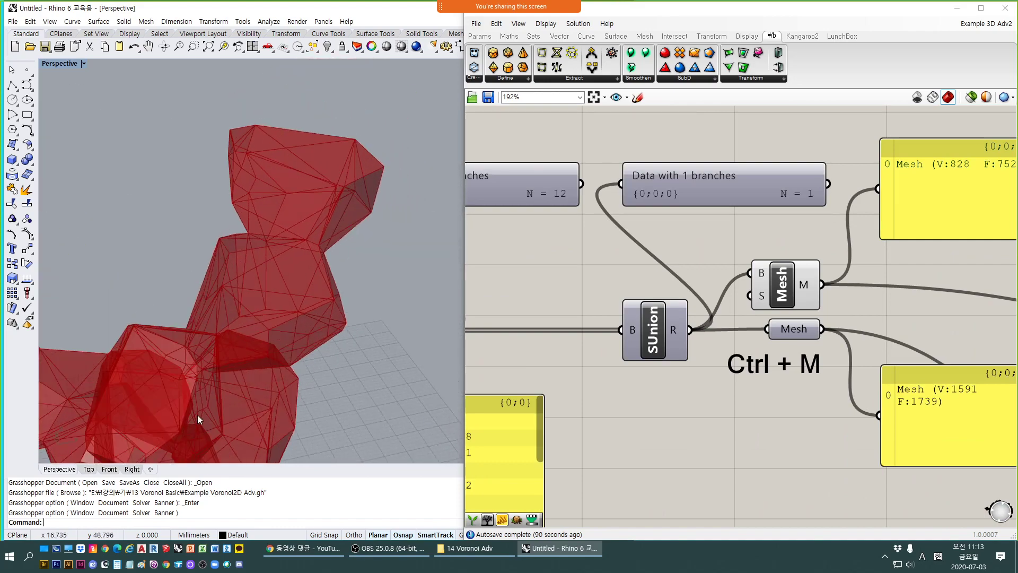
right_click_drag(252, 355, 325, 323)
scroll(211, 280, "up", 2)
scroll(211, 279, "up", 1)
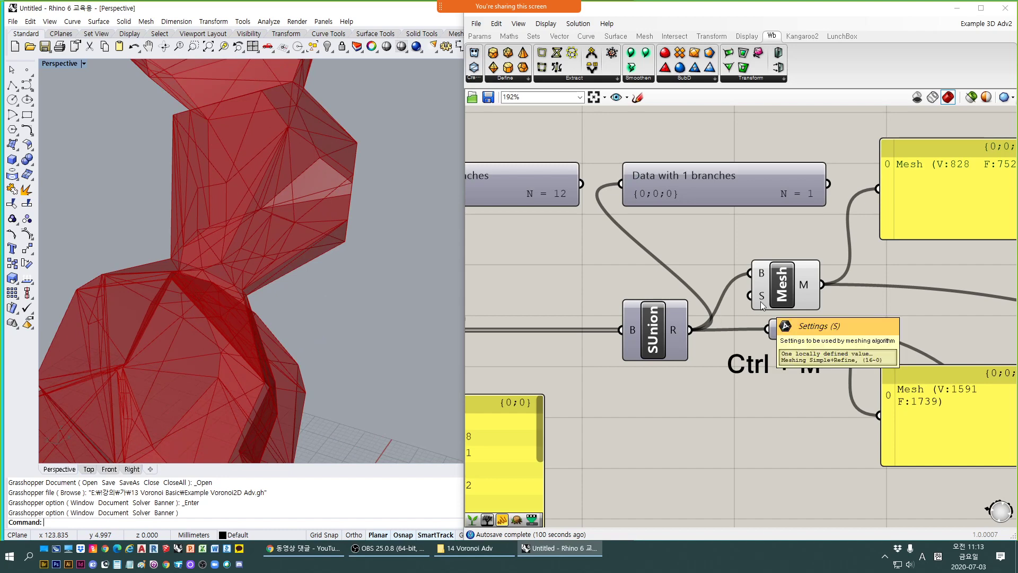
scroll(202, 347, "down", 2)
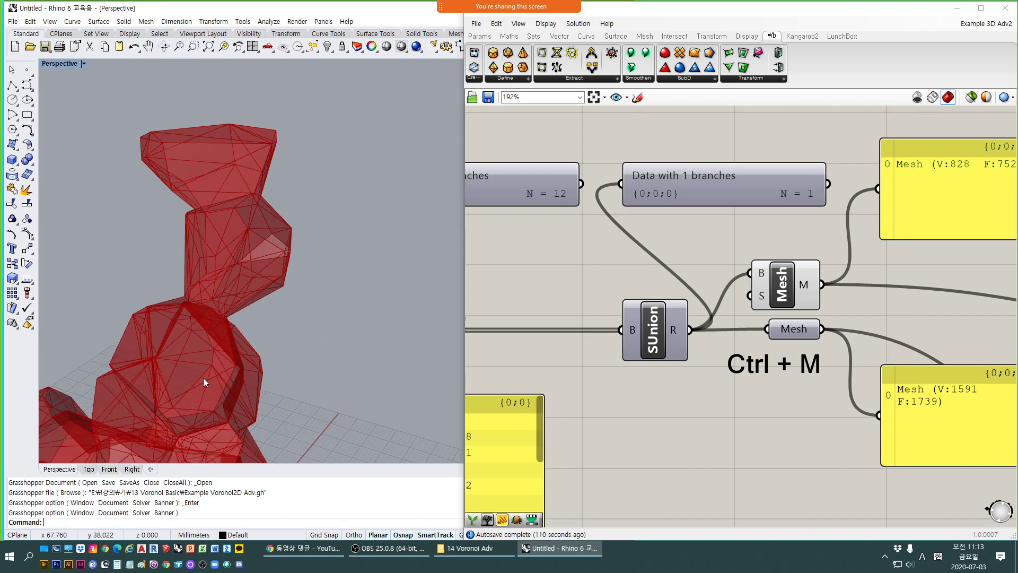
Switch the preview from the Mesh component to wbEdges and inspect the mesh edge lines.
right_click_drag(794, 398, 605, 367)
scroll(604, 361, "down", 1)
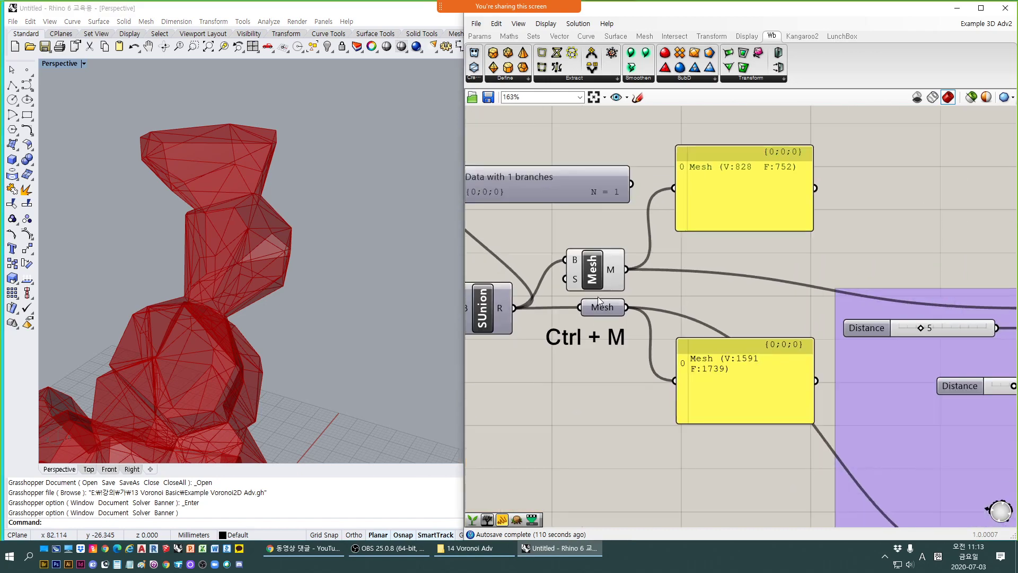
scroll(599, 301, "down", 4)
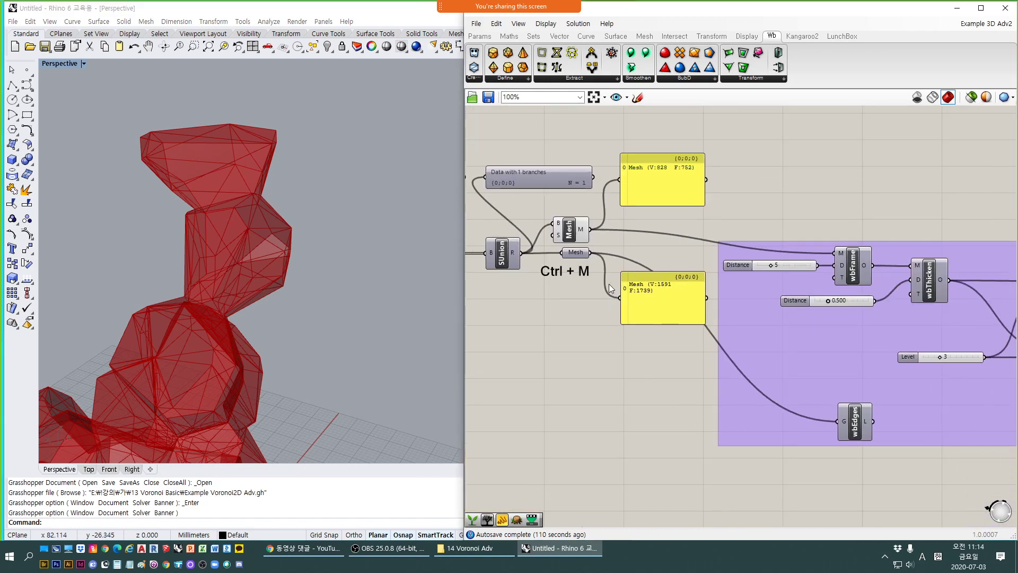
left_click(578, 238)
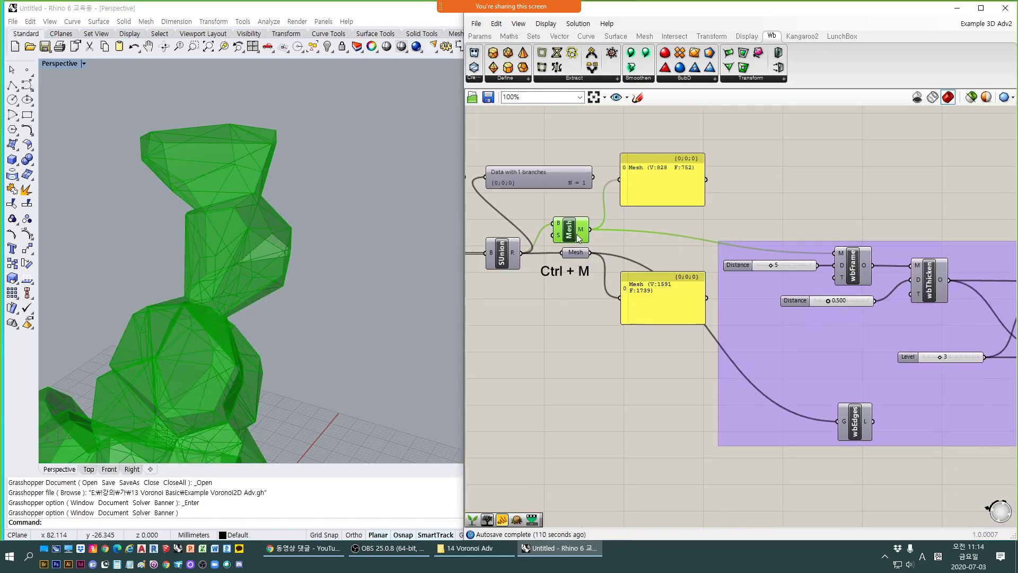
left_click(619, 376)
left_click(856, 424)
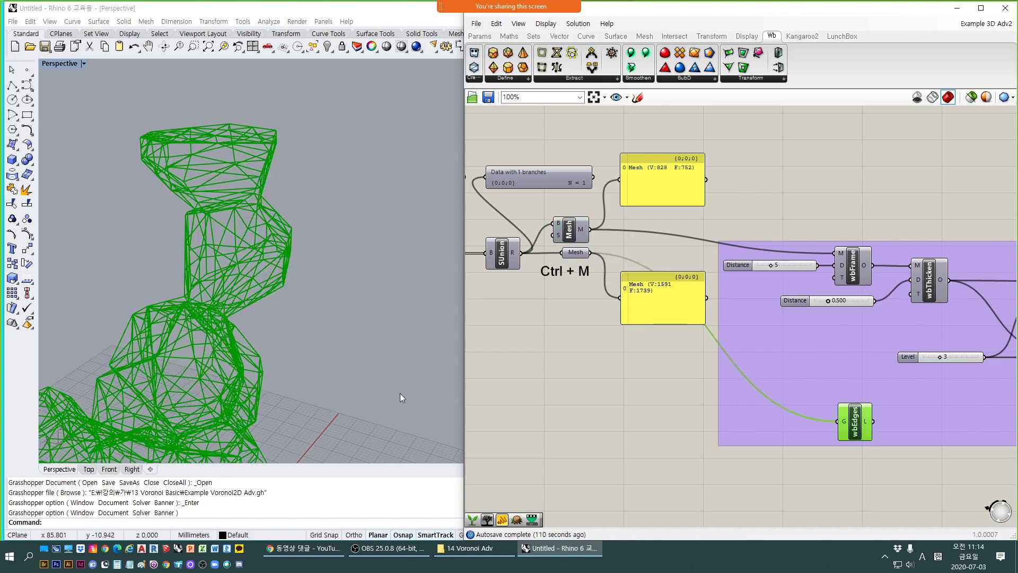
scroll(276, 237, "up", 6)
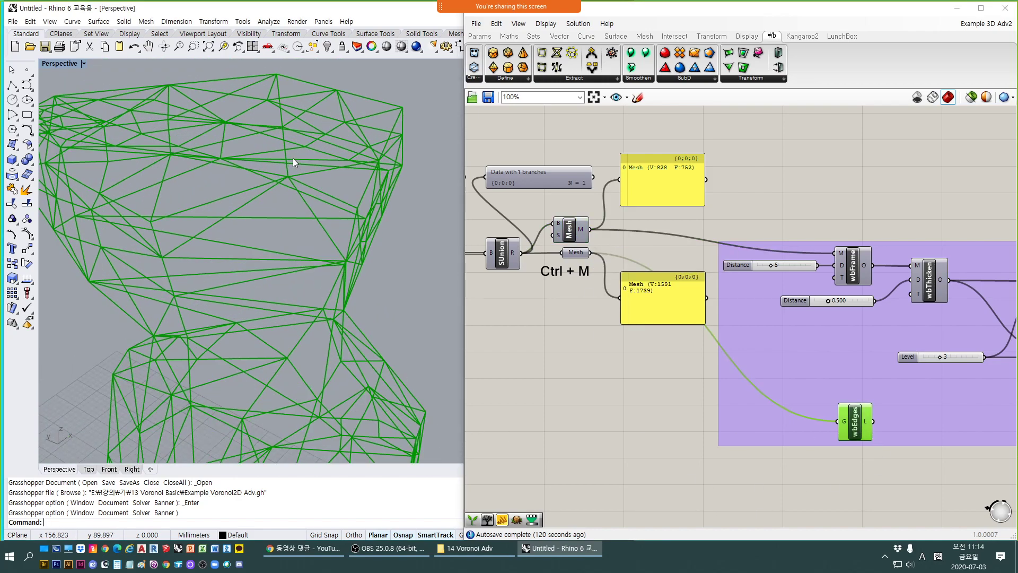
scroll(237, 205, "down", 4)
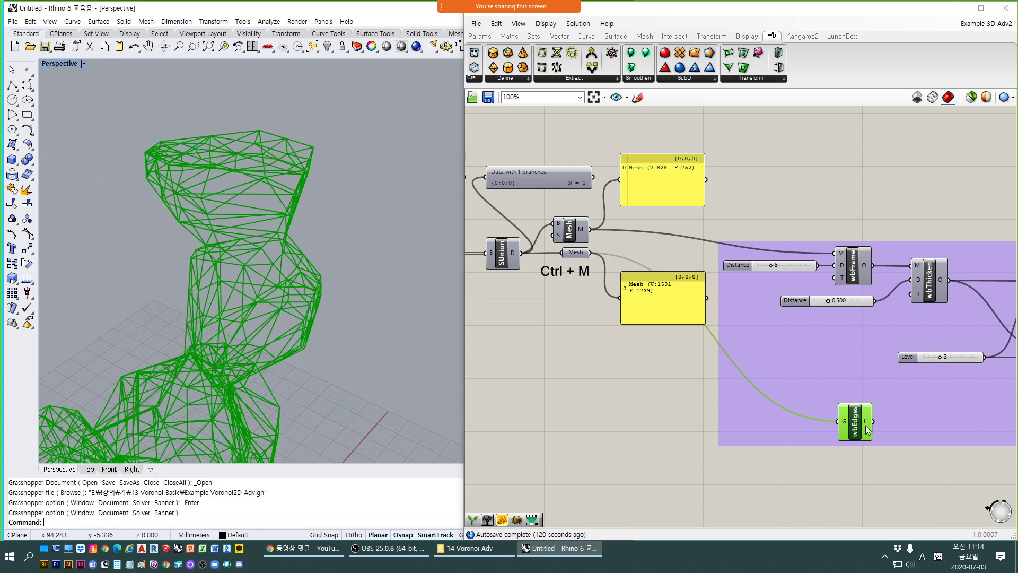
Switch the preview from wbEdges to wbFrame and on to wbThicken, leaving wbFrame hidden.
left_click(858, 276)
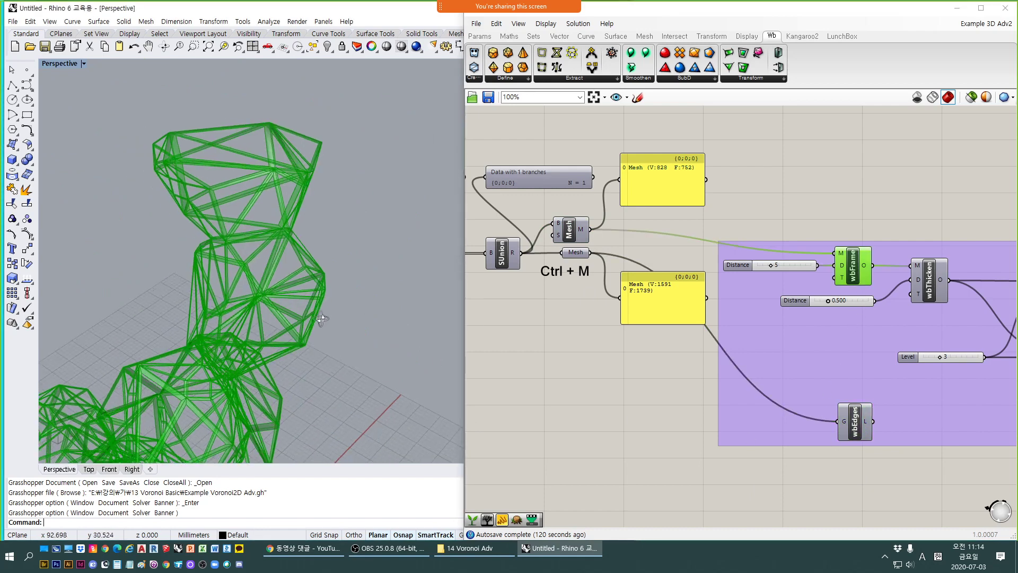
scroll(289, 171, "up", 5)
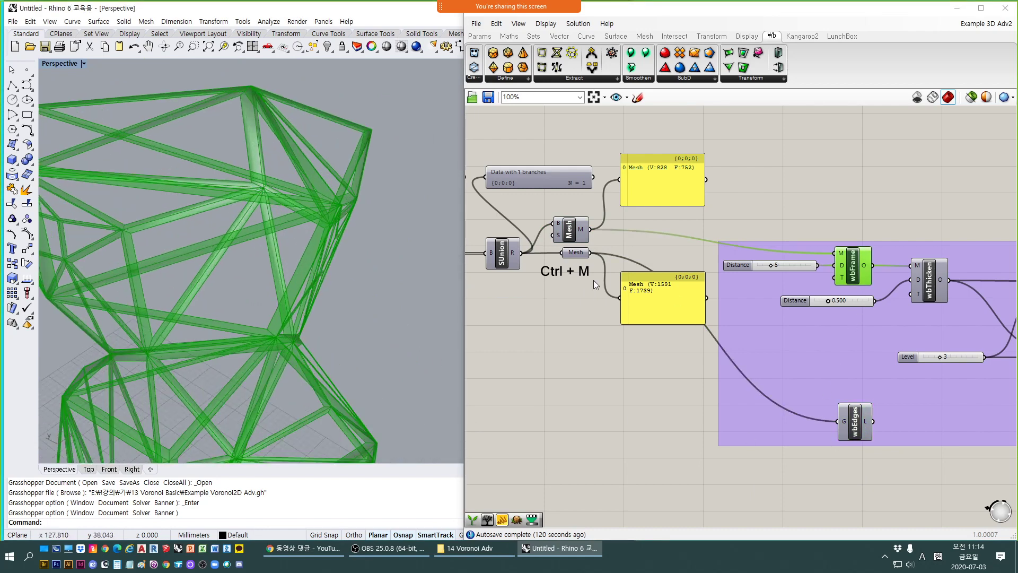
right_click_drag(851, 313, 700, 308)
left_click(782, 280)
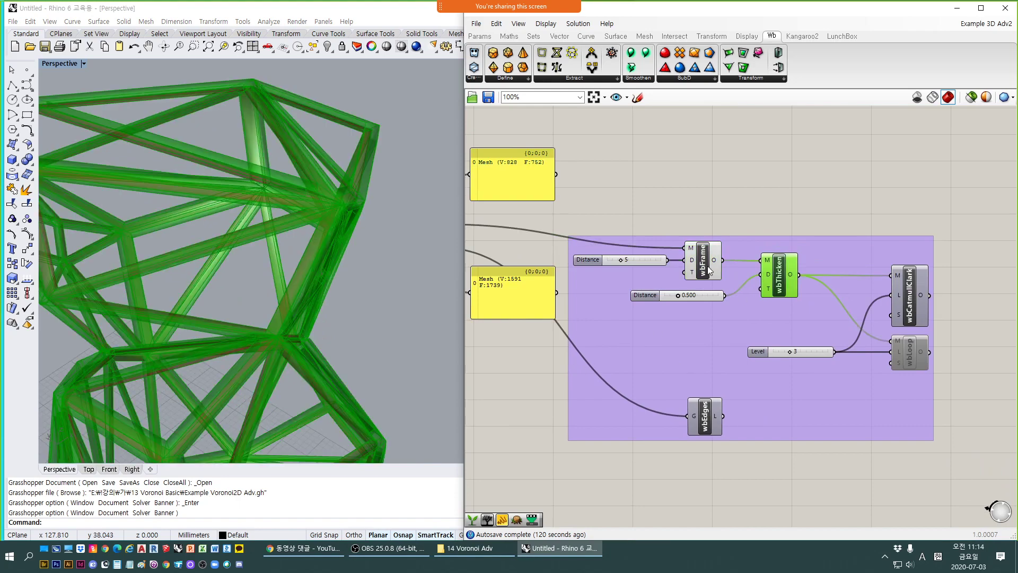
left_click(703, 260)
Examine the thickened frame mesh up close at its joints and as a whole structure.
right_click_drag(310, 231, 318, 193)
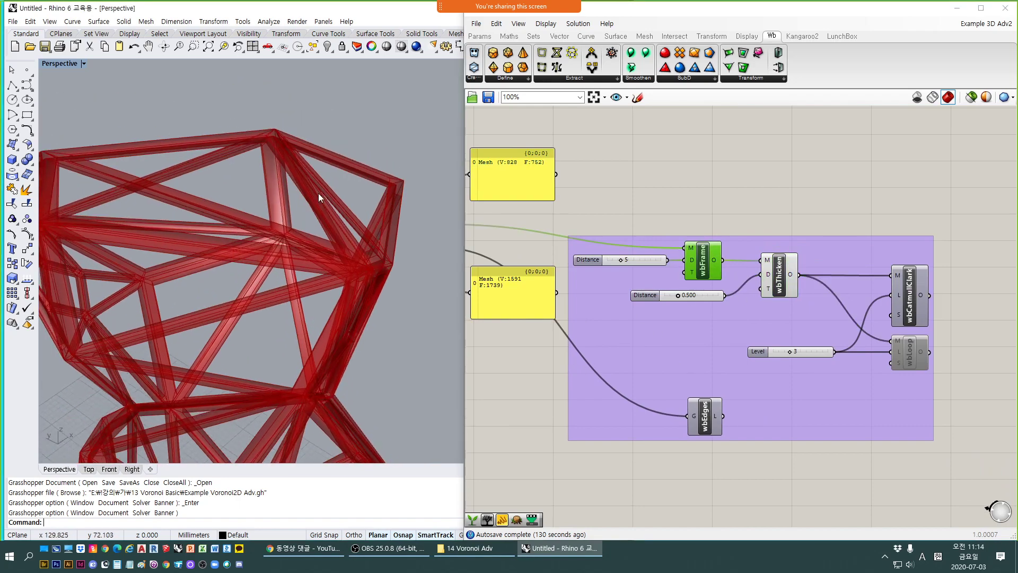
scroll(302, 186, "up", 4)
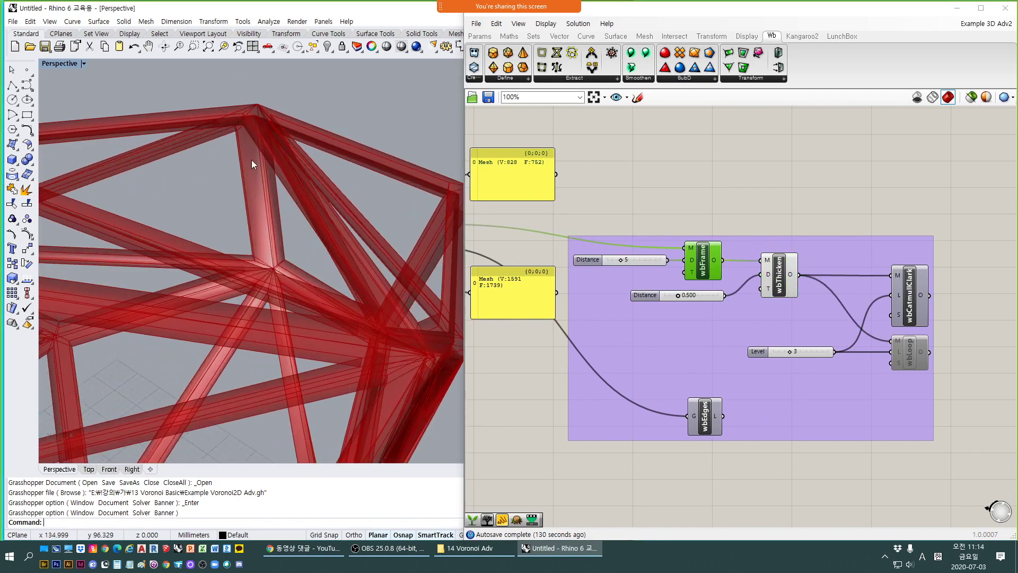
right_click_drag(251, 160, 279, 250)
scroll(264, 328, "down", 3)
right_click_drag(284, 310, 361, 106, "shift")
scroll(330, 206, "down", 7)
scroll(318, 212, "down", 2)
right_click_drag(297, 266, 318, 265)
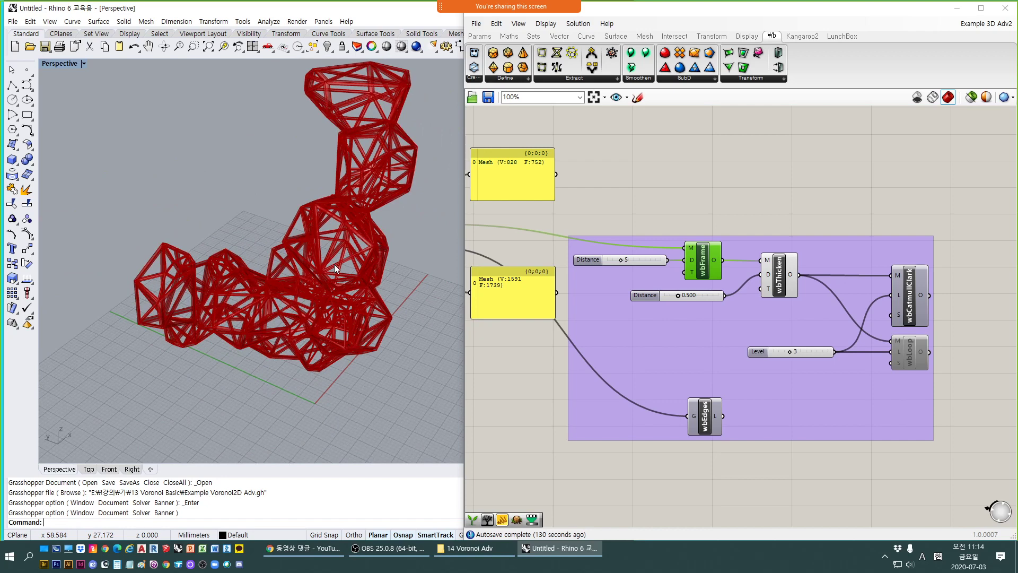
Switch the preview from wbThicken to wbCatmullClark and inspect the smoothed mesh.
left_click(773, 277)
left_click(908, 297)
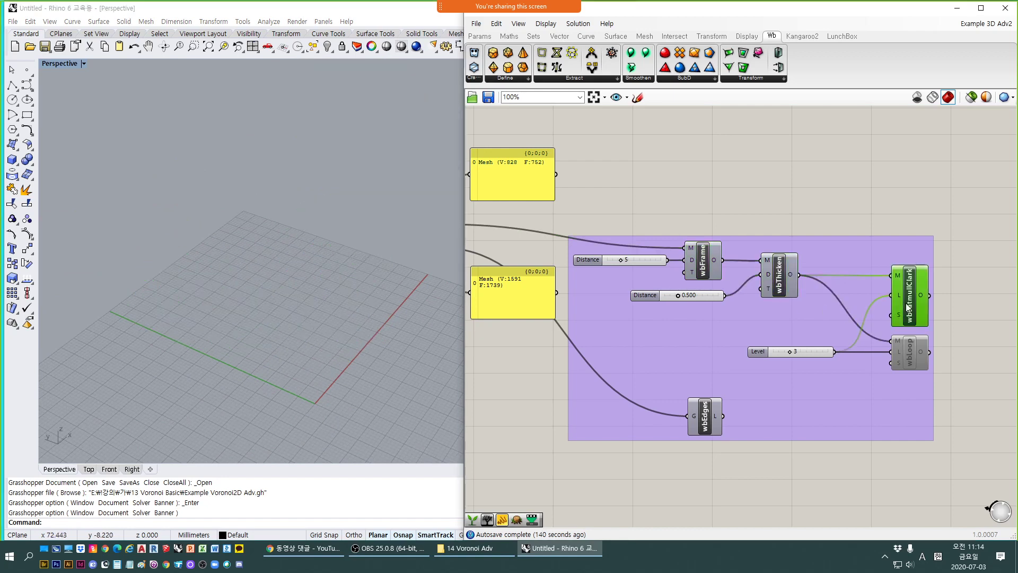
left_click(215, 345)
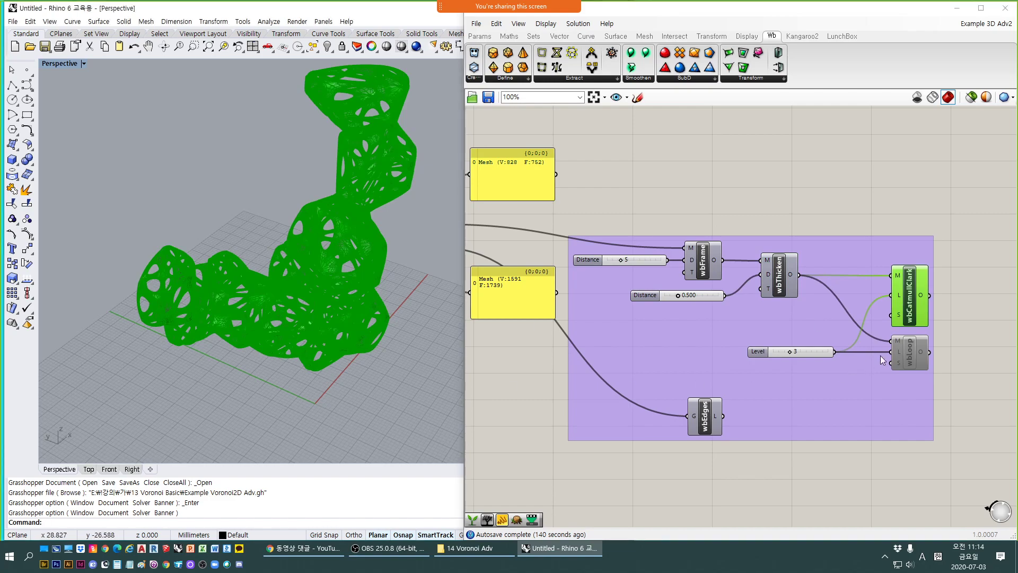
scroll(330, 234, "up", 10)
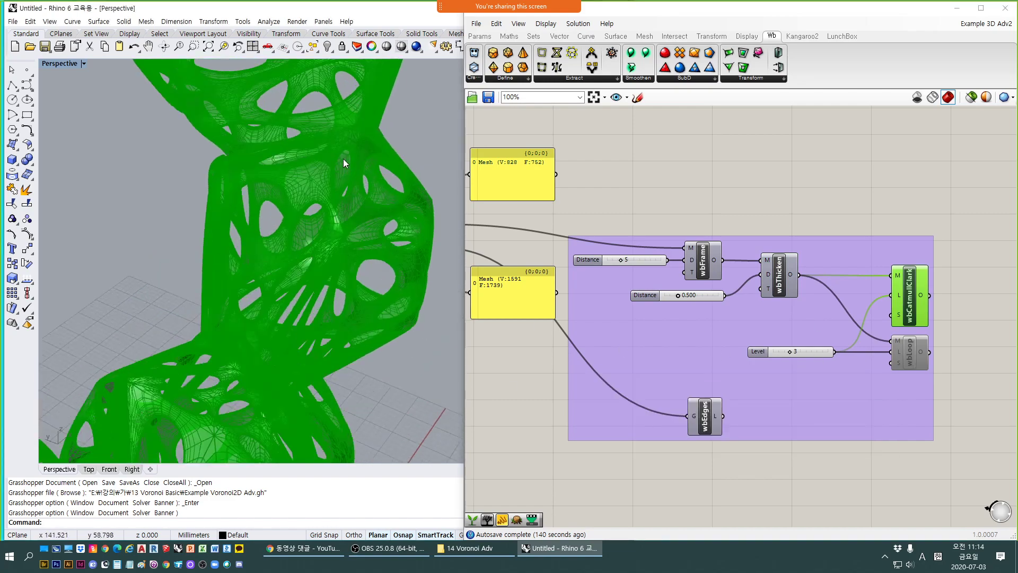
scroll(383, 199, "down", 10)
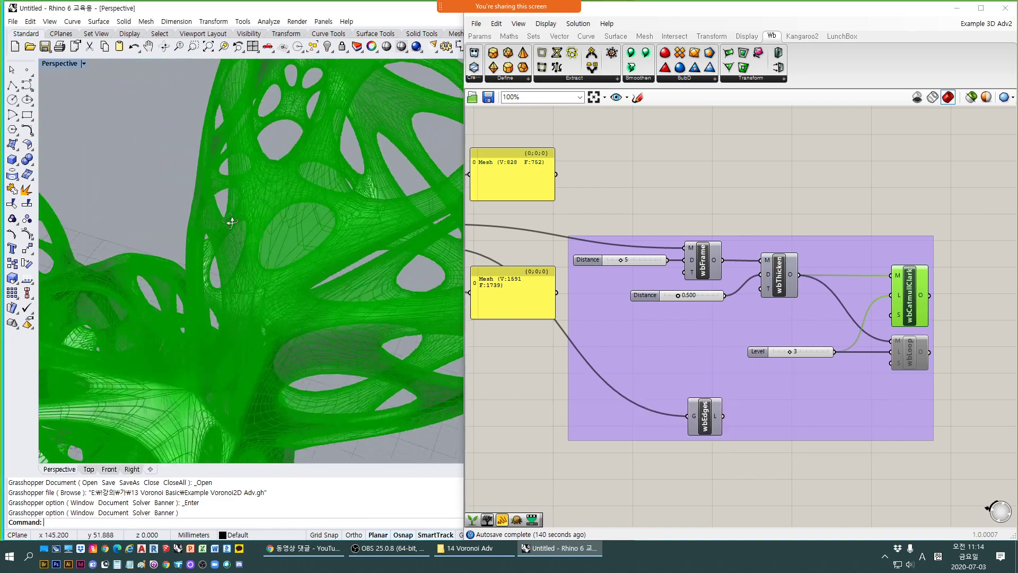
right_click_drag(232, 324, 282, 339)
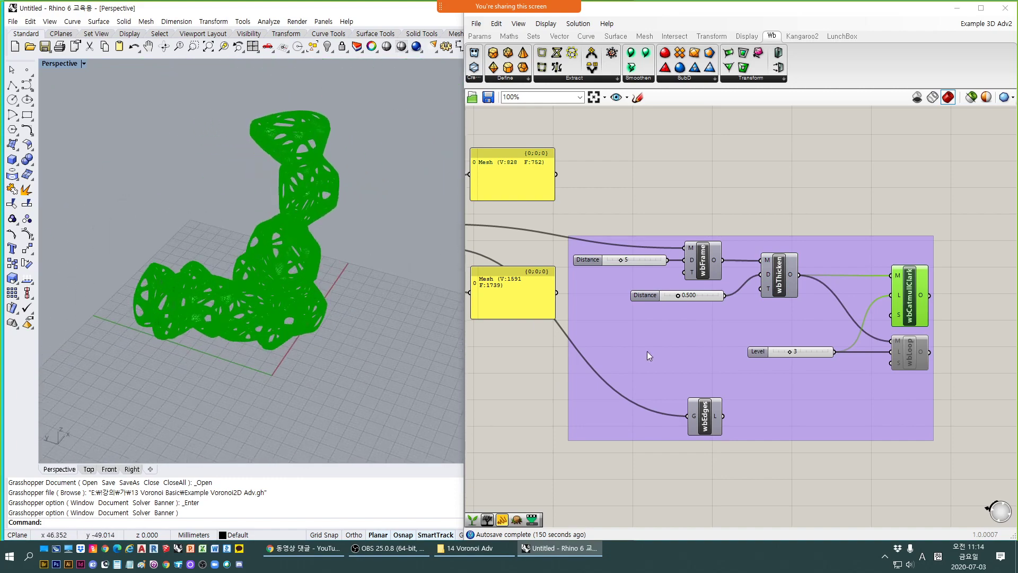
Hide the wbCatmullClark preview and enable the disabled wbLoop component.
left_click(912, 318)
key("ctrl+q")
left_click(908, 353)
right_click(908, 353)
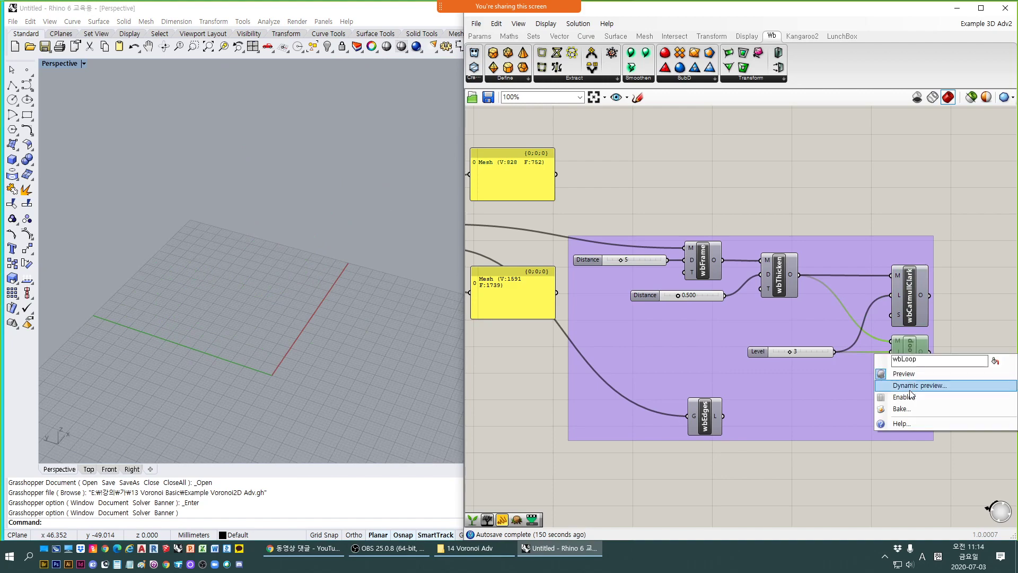
left_click(915, 401)
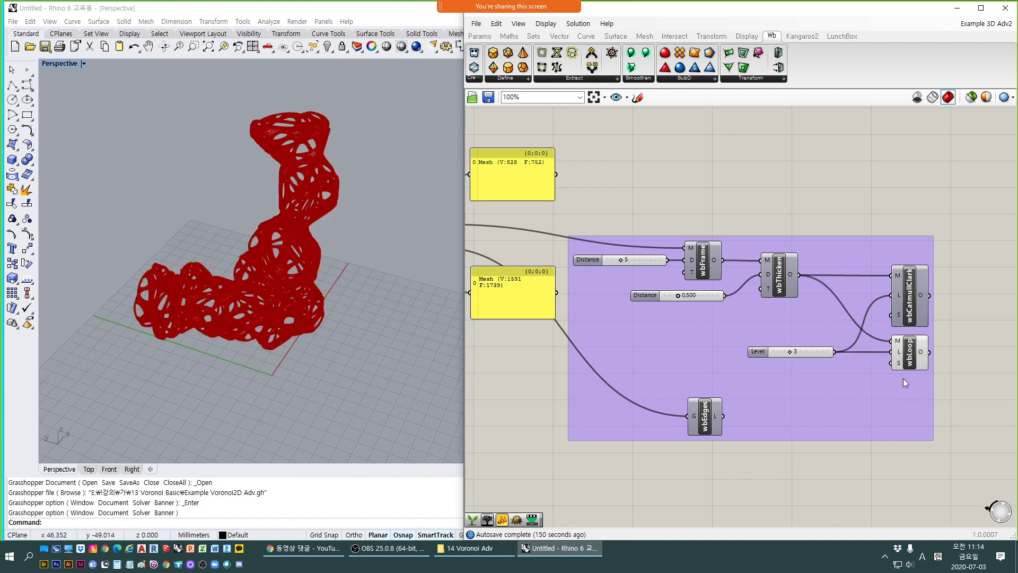
Inspect the wbLoop mesh up close and as a whole, comparing it with the wbCatmullClark result.
left_click(289, 154)
scroll(289, 151, "up", 10)
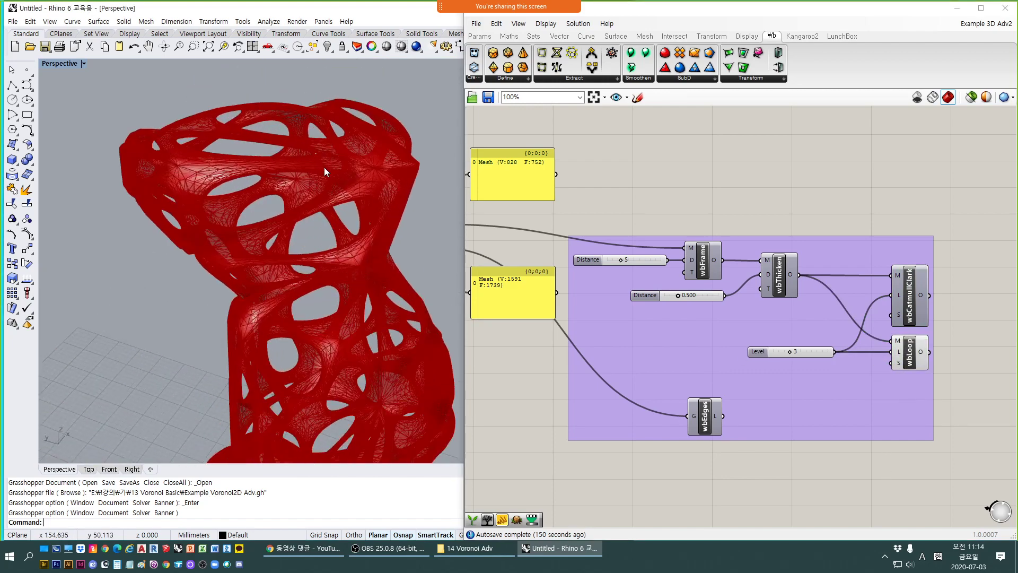
scroll(320, 201, "down", 10)
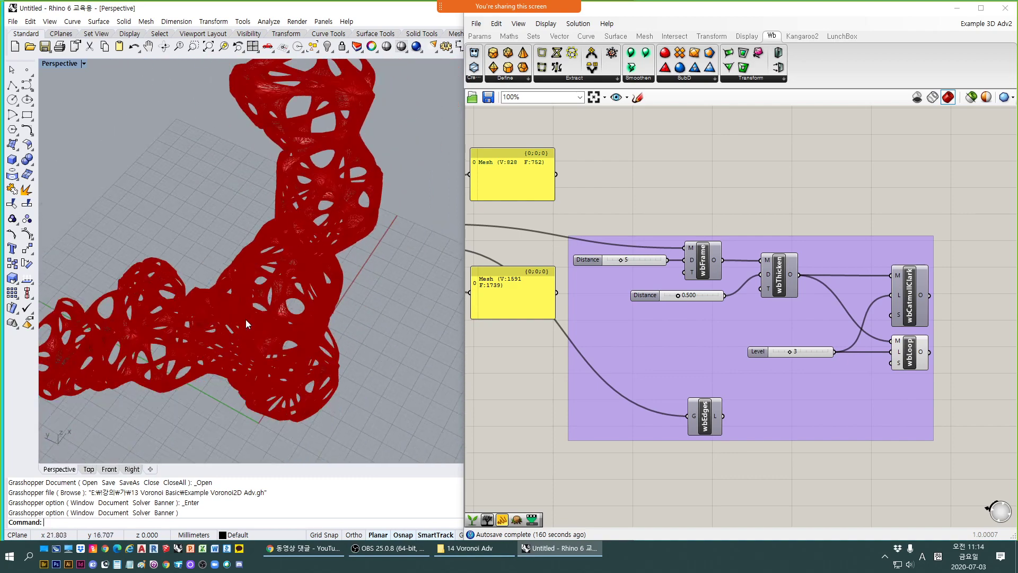
mouse_move(185, 328)
right_mouse_down()
mouse_move(215, 279)
mouse_move(185, 321)
right_mouse_up()
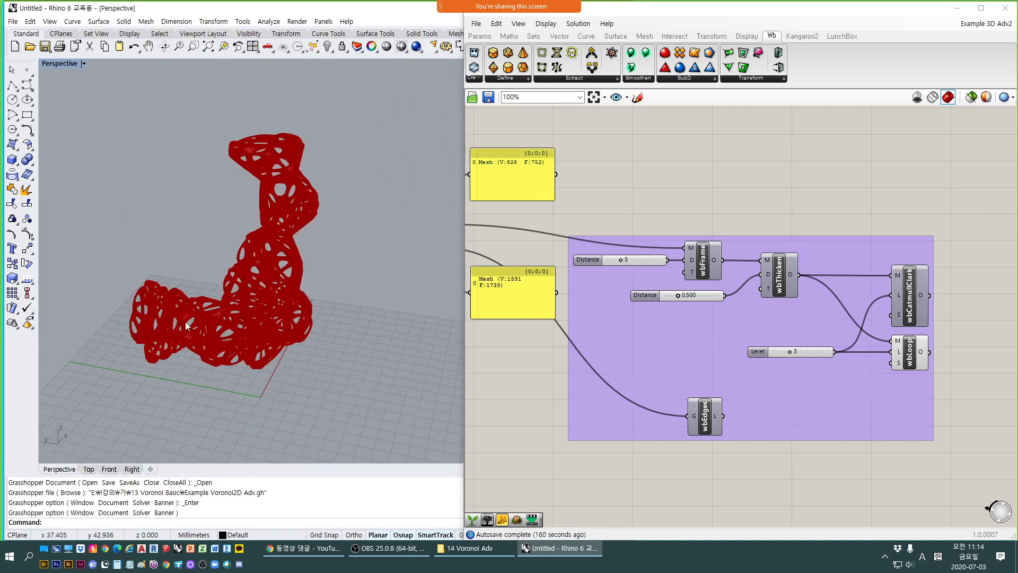
scroll(201, 324, "up", 4)
right_click_drag(264, 357, 383, 373)
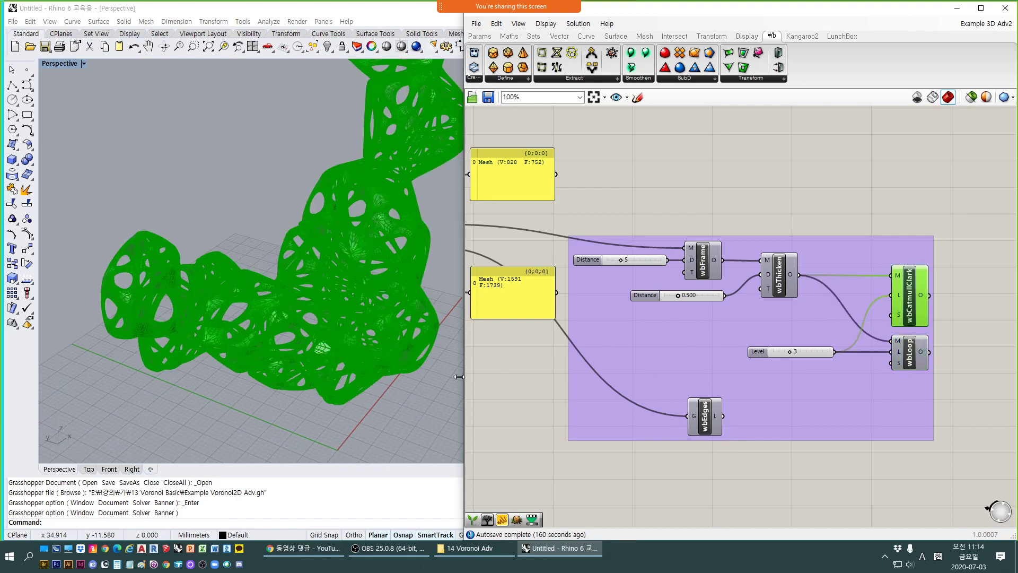
Examine the smoothed wbCatmullClark mesh as a whole in the Perspective viewport and survey the full Grasshopper definition.
left_click(224, 401)
scroll(279, 280, "down", 2)
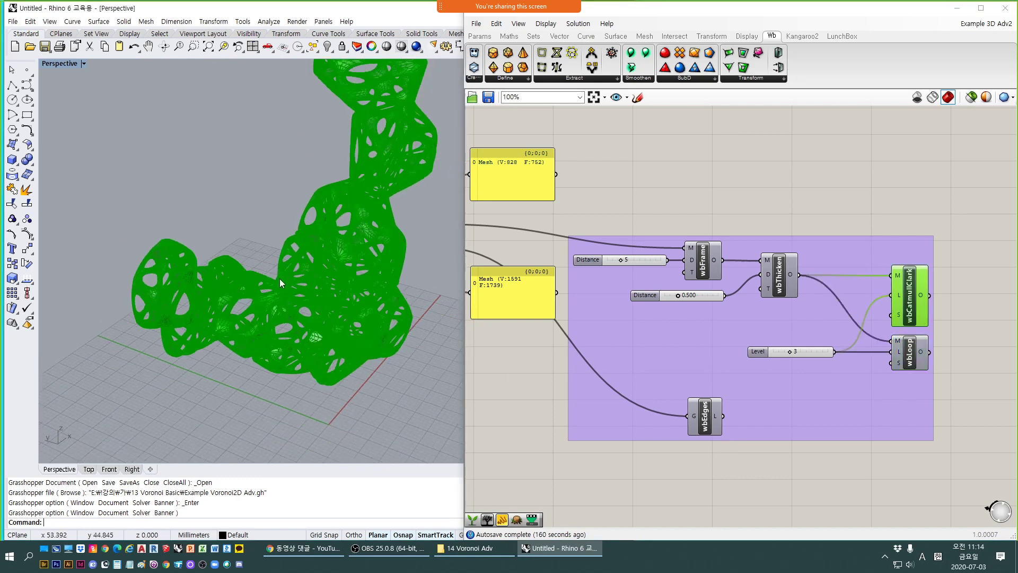
right_click_drag(280, 325, 238, 379, "shift")
scroll(271, 278, "down", 3)
right_click_drag(272, 275, 254, 295)
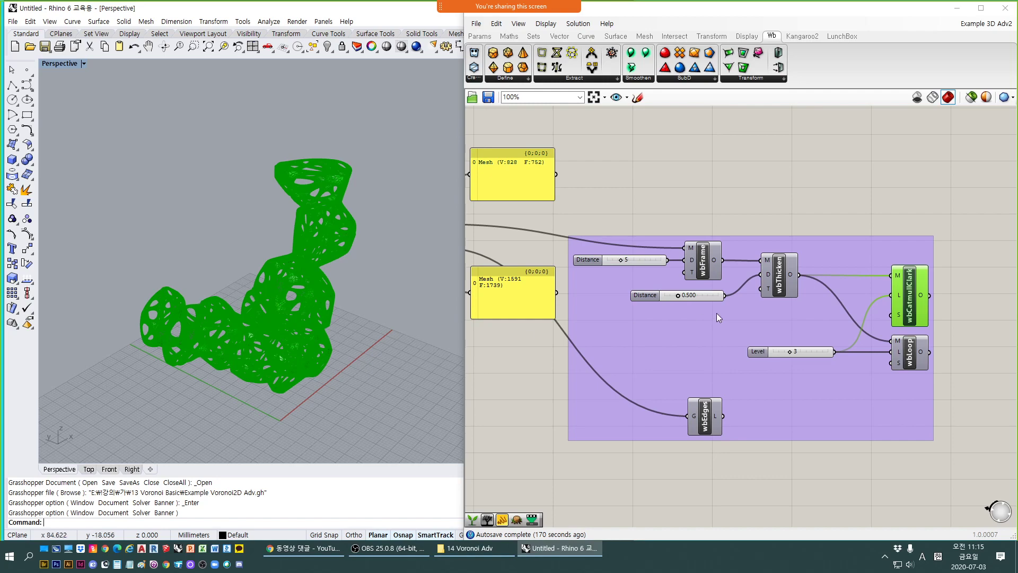
left_click(717, 149)
scroll(770, 248, "down", 6)
right_click_drag(604, 282, 768, 292)
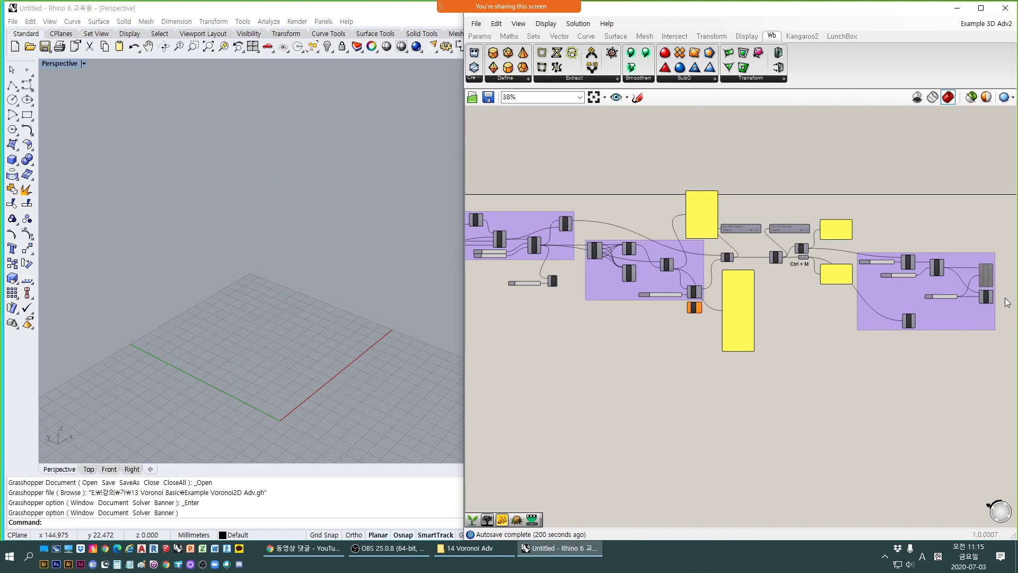
Turn on the wbCatmullClark component's preview and bake its smoothed mesh into Rhino.
left_click(975, 292)
right_click_drag(985, 278, 984, 281)
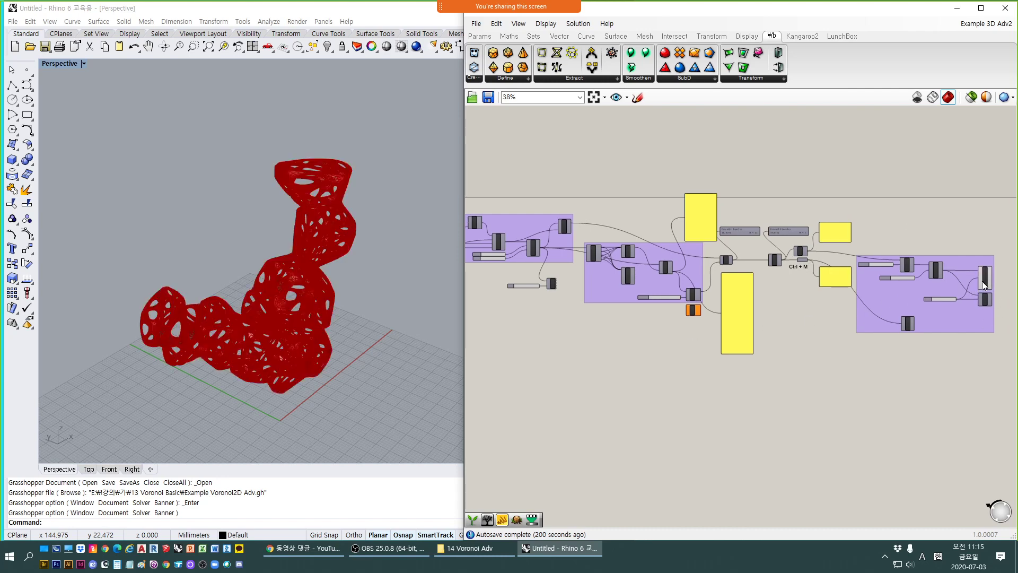
key("ctrl+e")
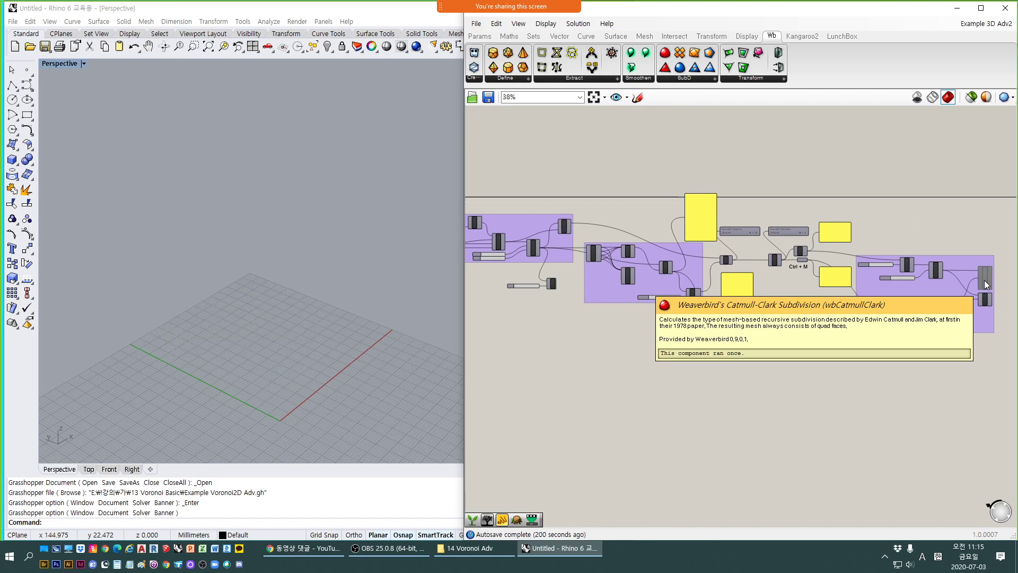
key("ctrl+e")
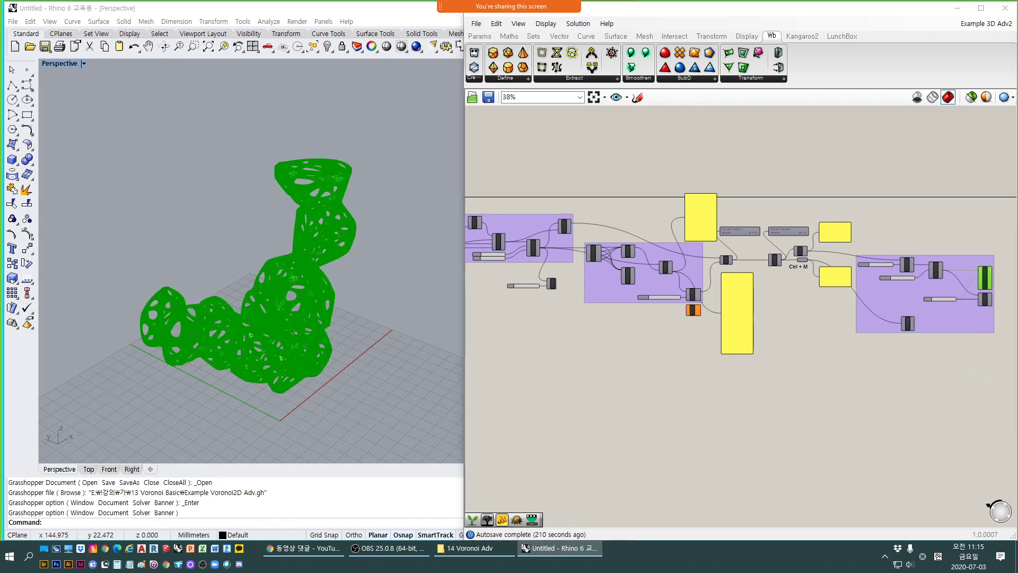
left_click(402, 390)
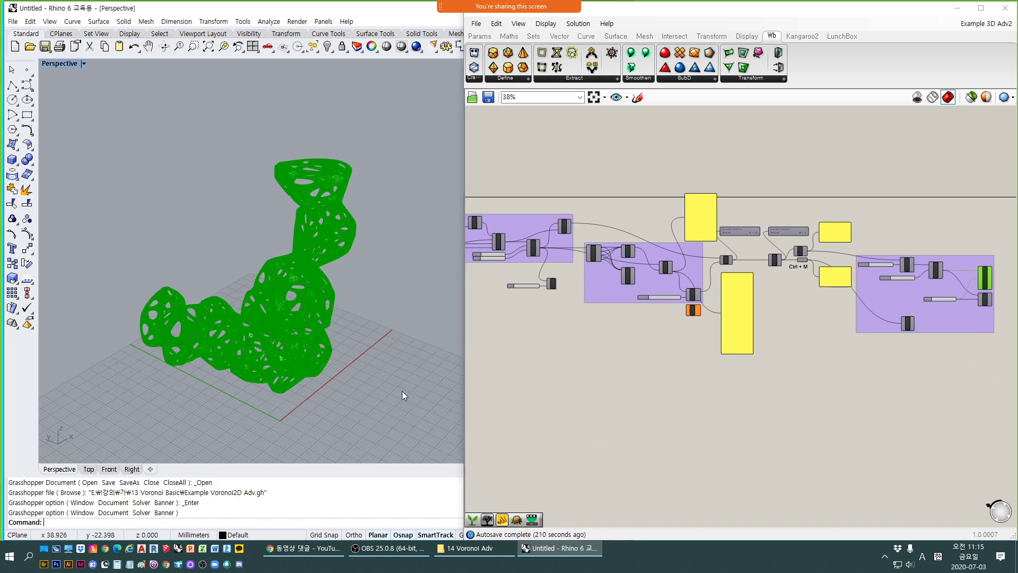
Move the baked mesh away from the Grasshopper preview so the two stand side by side.
left_click(310, 339)
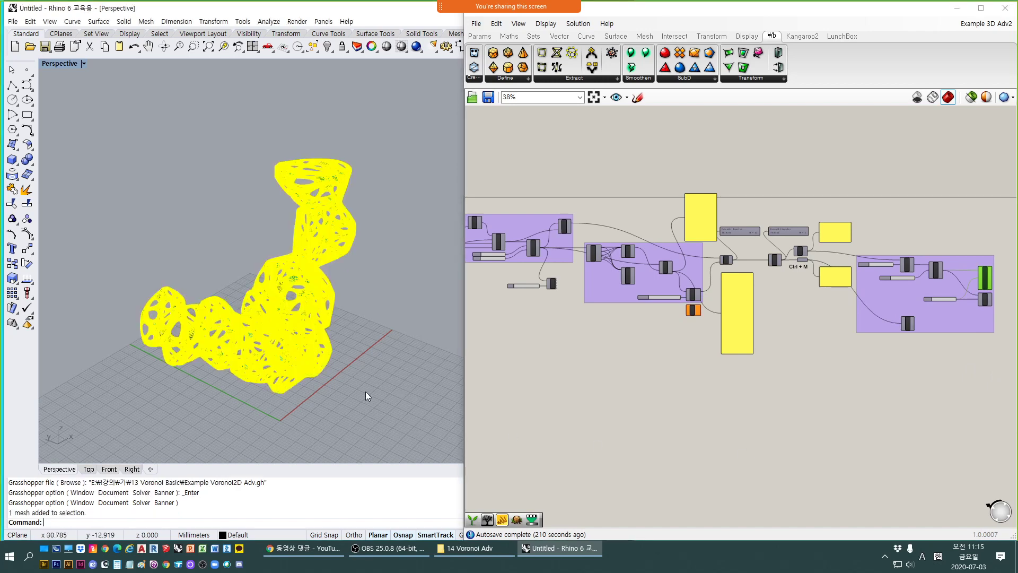
scroll(365, 391, "down", 3)
type("M")
key("Return")
left_click(333, 370)
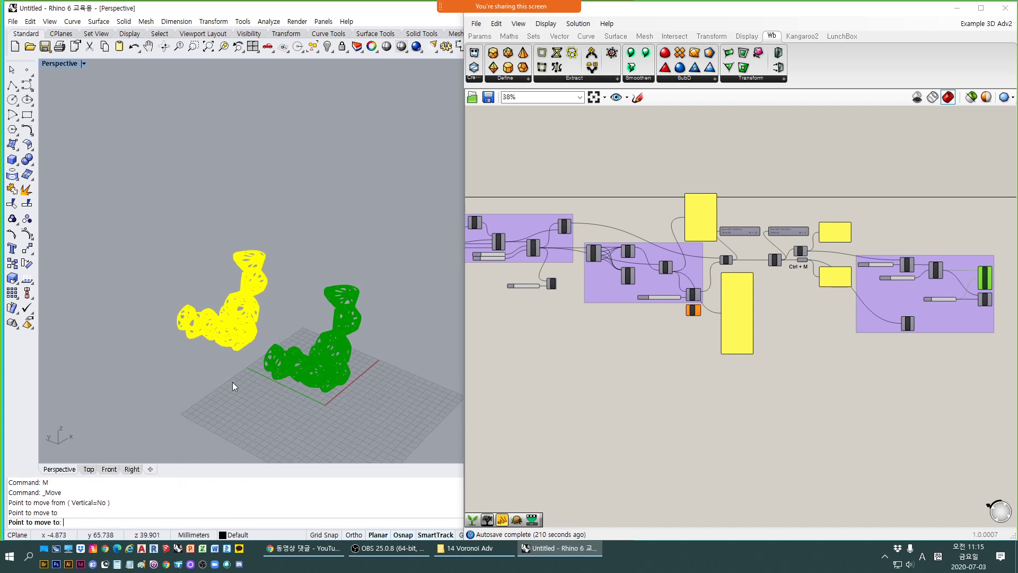
left_click(258, 313)
Set the Perspective viewport's display mode to Shaded and switch it on to Rendered.
type("V")
scroll(207, 329, "up", 5)
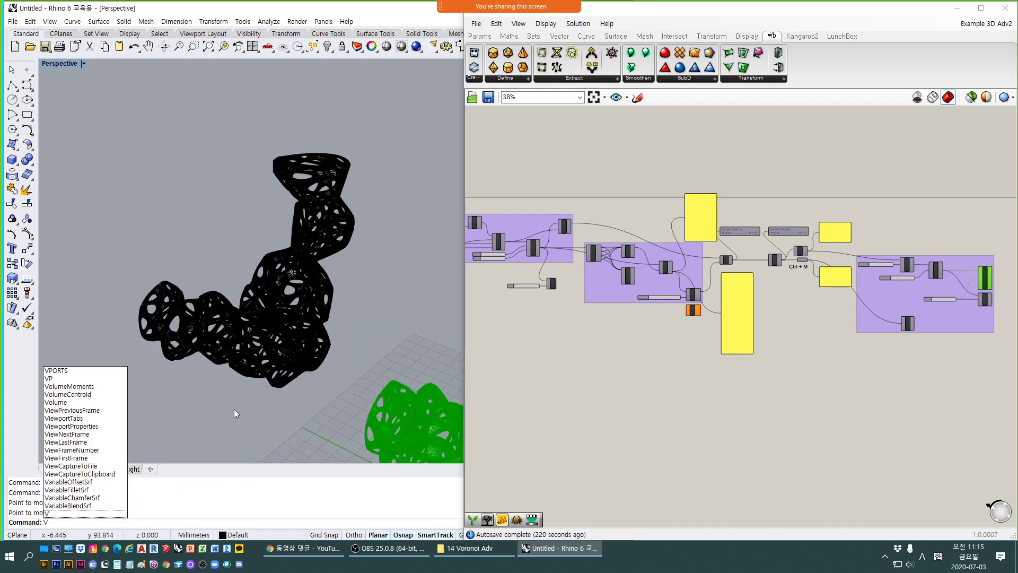
key("Return")
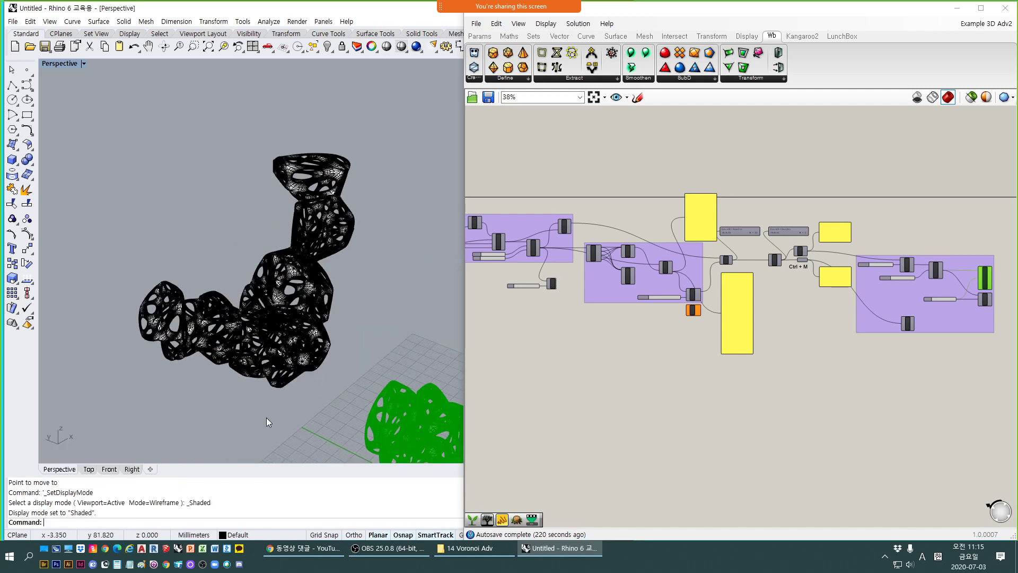
scroll(273, 313, "up", 5)
scroll(274, 314, "down", 1)
key("ctrl+alt+r")
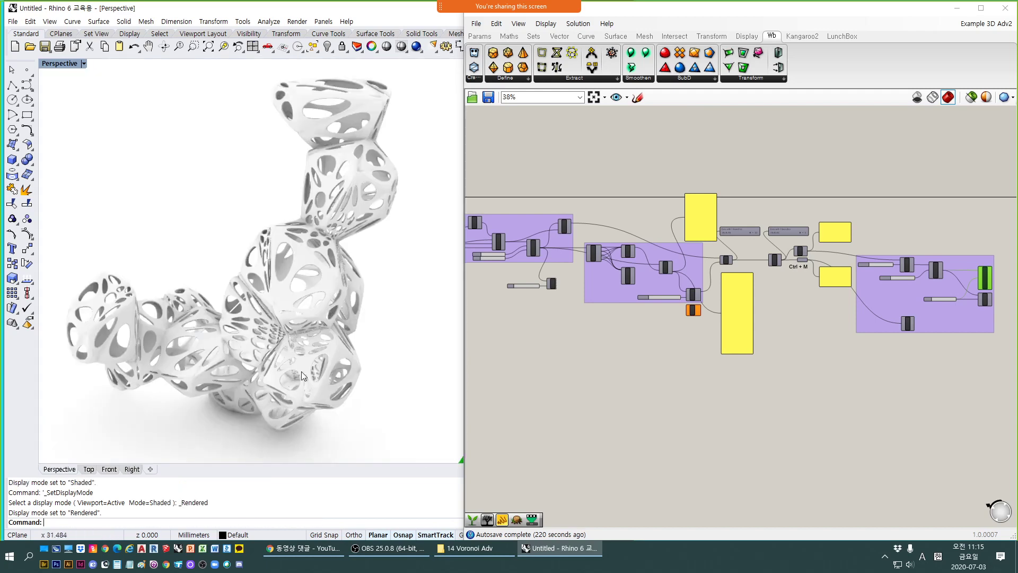
Zoom to the baked mesh and examine its rendered form from several angles and distances.
scroll(273, 314, "down", 2)
right_click_drag(274, 314, 223, 320)
left_click(259, 269)
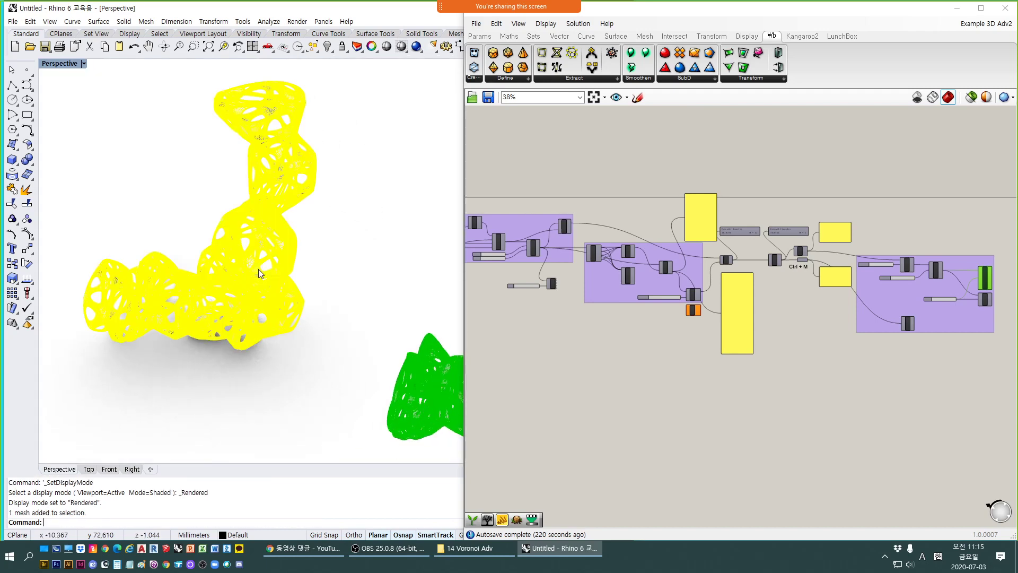
type("ZS")
key("Return")
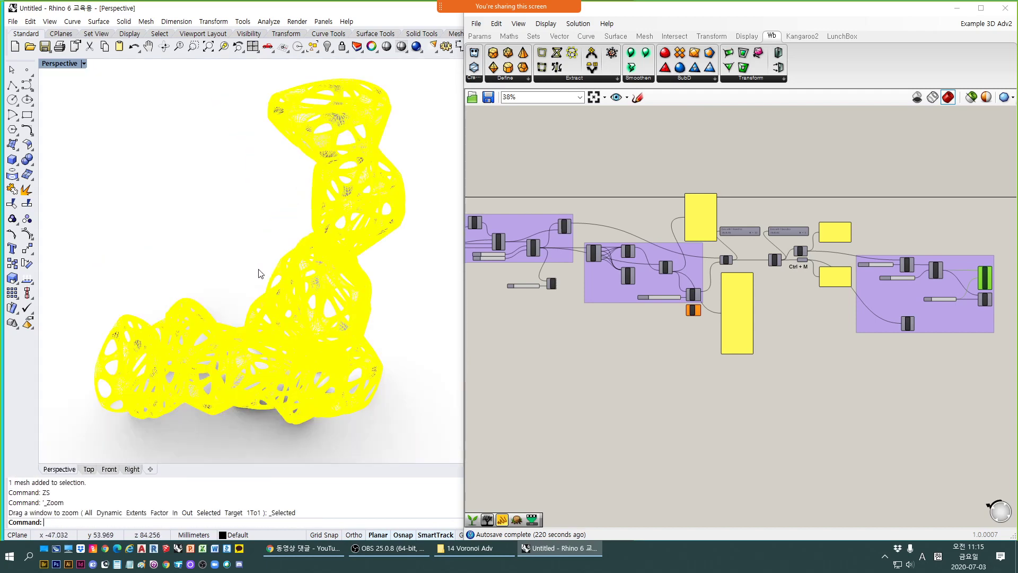
left_click(416, 360)
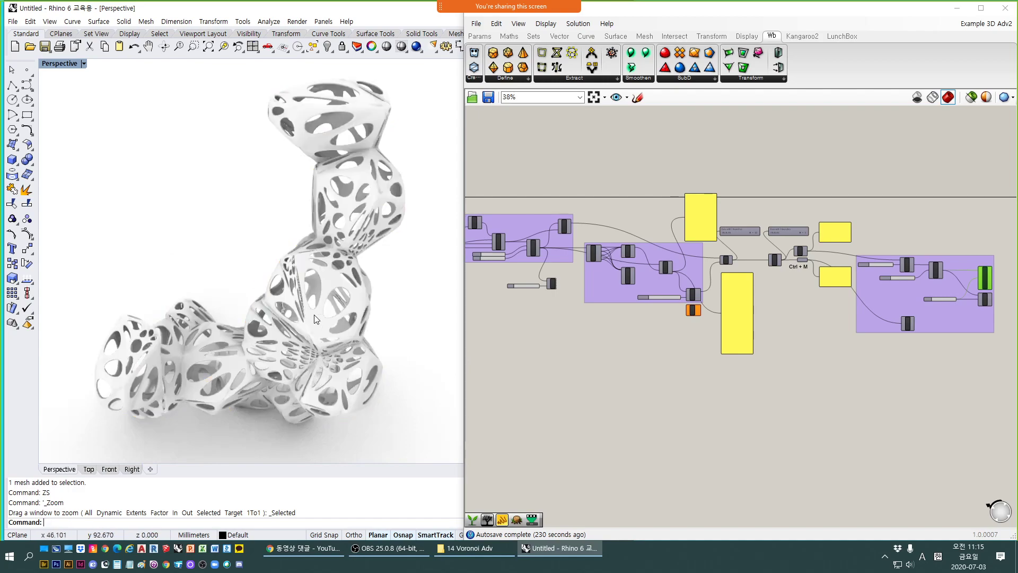
scroll(300, 324, "down", 2)
right_click_drag(299, 325, 272, 366)
scroll(252, 279, "up", 6)
scroll(376, 326, "down", 3)
scroll(253, 319, "down", 3)
right_click_drag(253, 319, 311, 343)
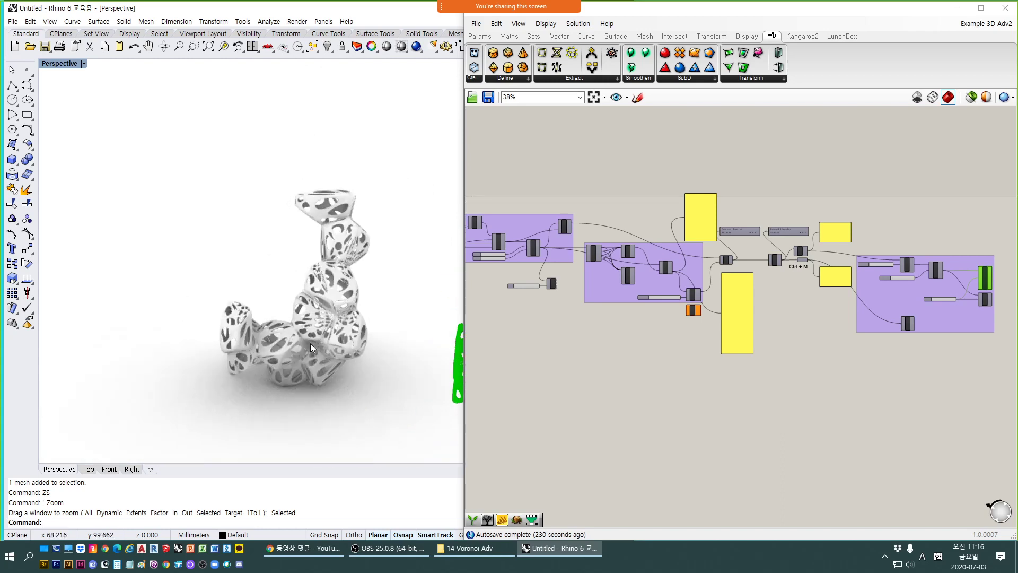
Return the Perspective viewport to Shaded mode and compare the baked mesh with the Grasshopper preview.
key("ctrl+alt+s")
left_click(301, 342)
scroll(292, 262, "down", 5)
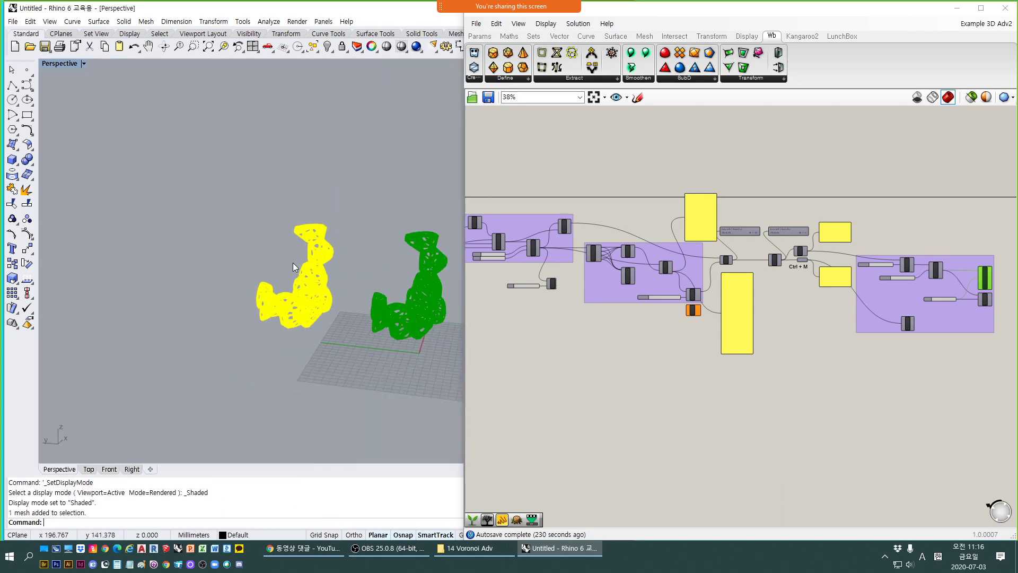
right_click_drag(362, 374, 266, 358, "shift")
left_click(267, 358)
left_click(701, 412)
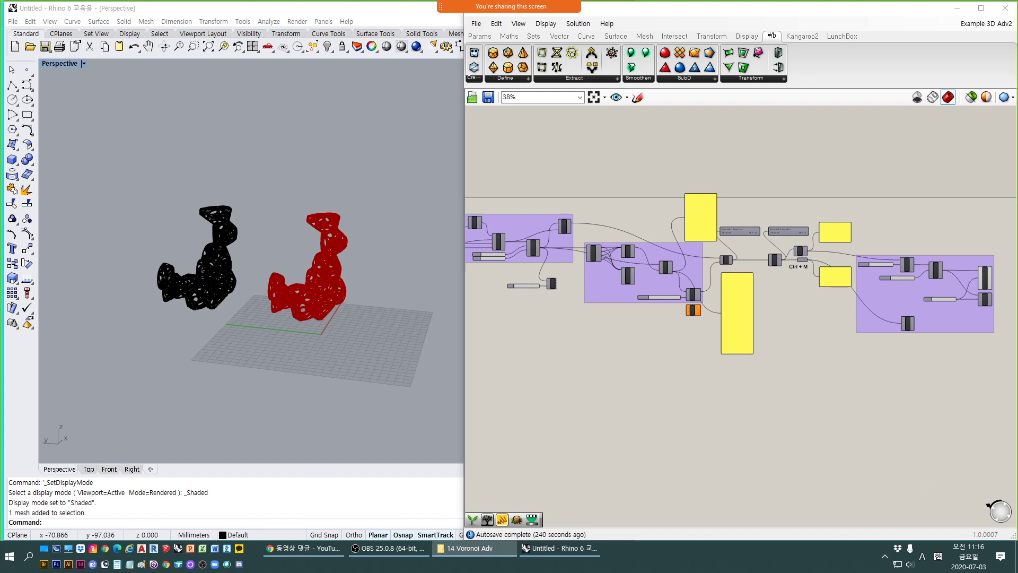
scroll(832, 313, "up", 6)
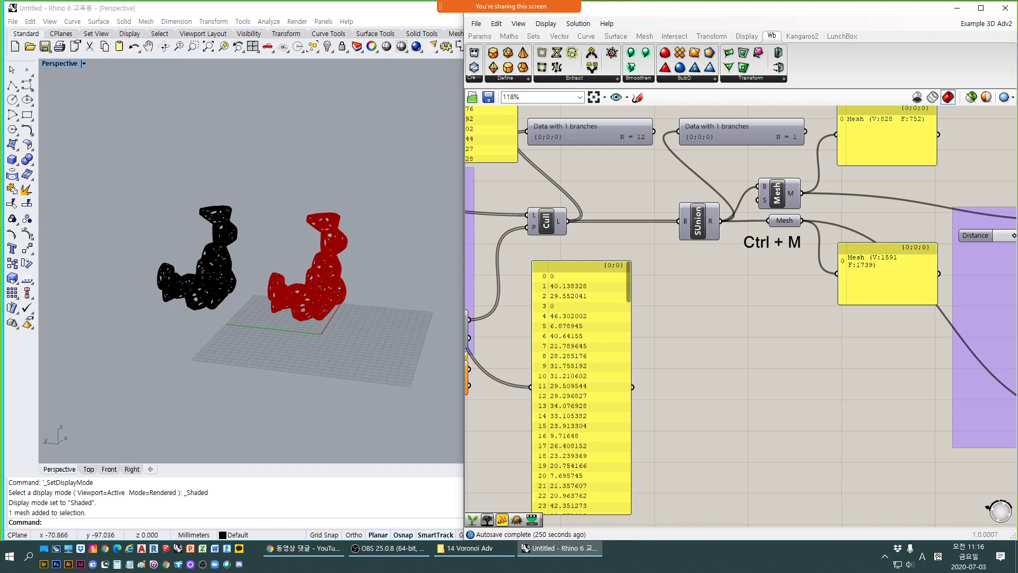
Switch to W14_Voronoi Adv.pdf in Adobe Acrobat Pro and read the 3D Voronoi_Construct Mesh pages through to Mass Addition.
key("alt+Tab")
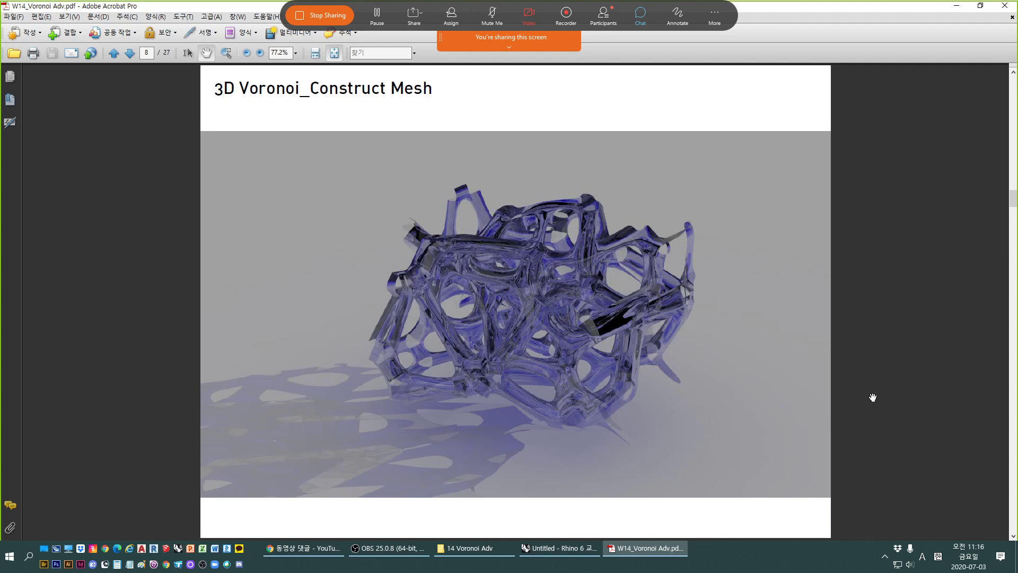
scroll(618, 361, "down", 3)
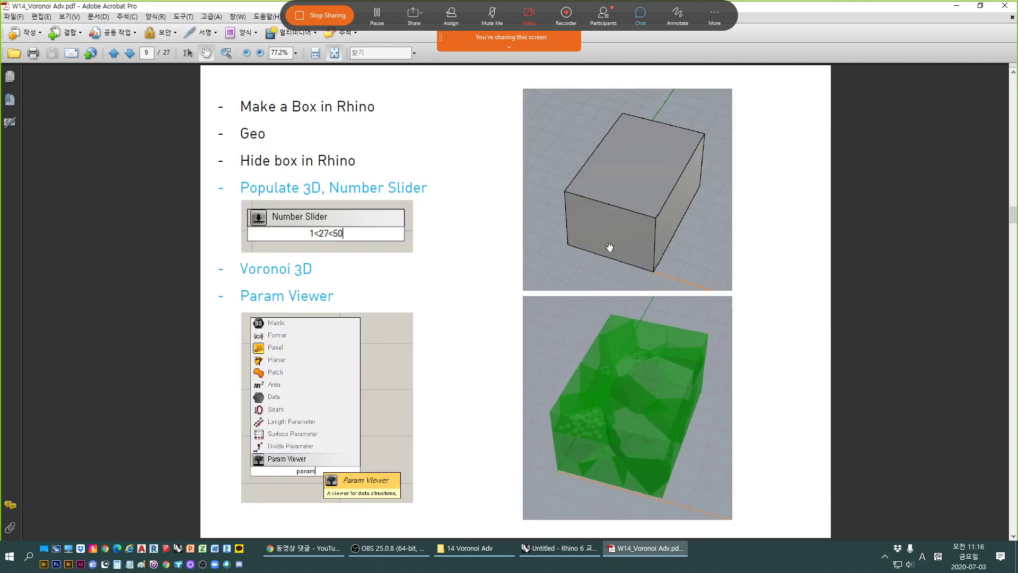
scroll(631, 225, "down", 3)
scroll(428, 305, "down", 3)
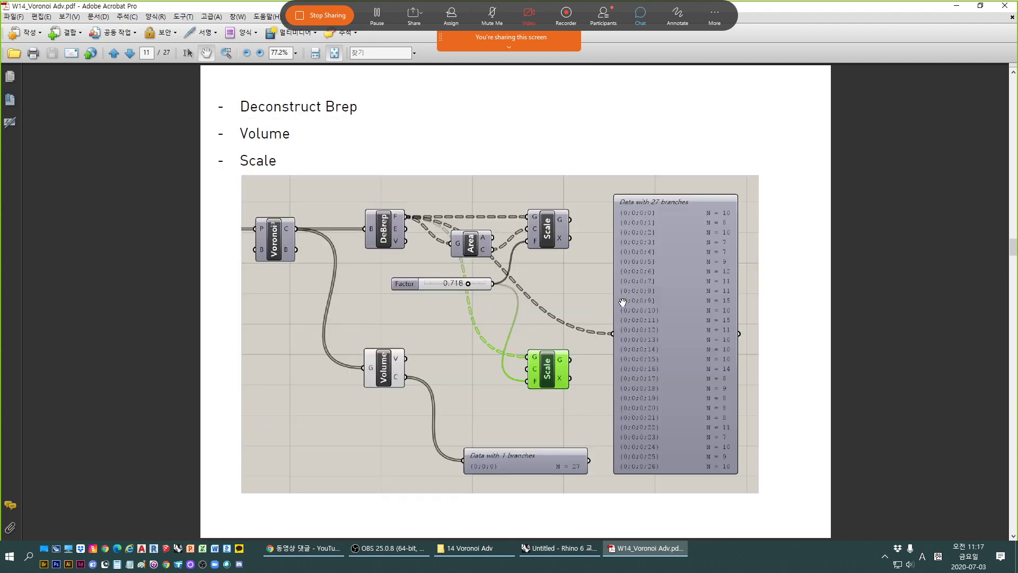
scroll(622, 302, "down", 3)
scroll(618, 304, "down", 3)
scroll(602, 310, "down", 3)
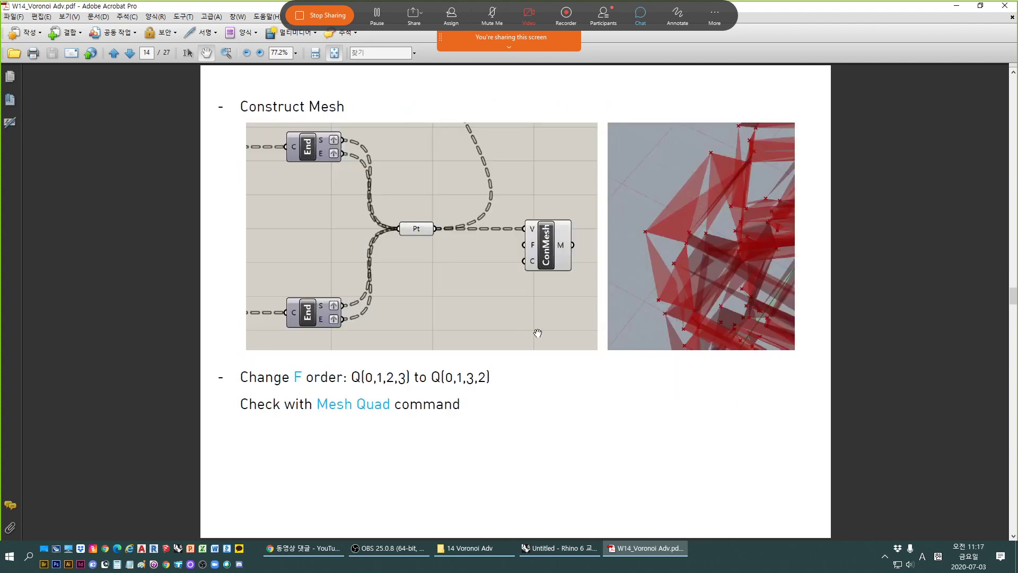
scroll(536, 334, "down", 3)
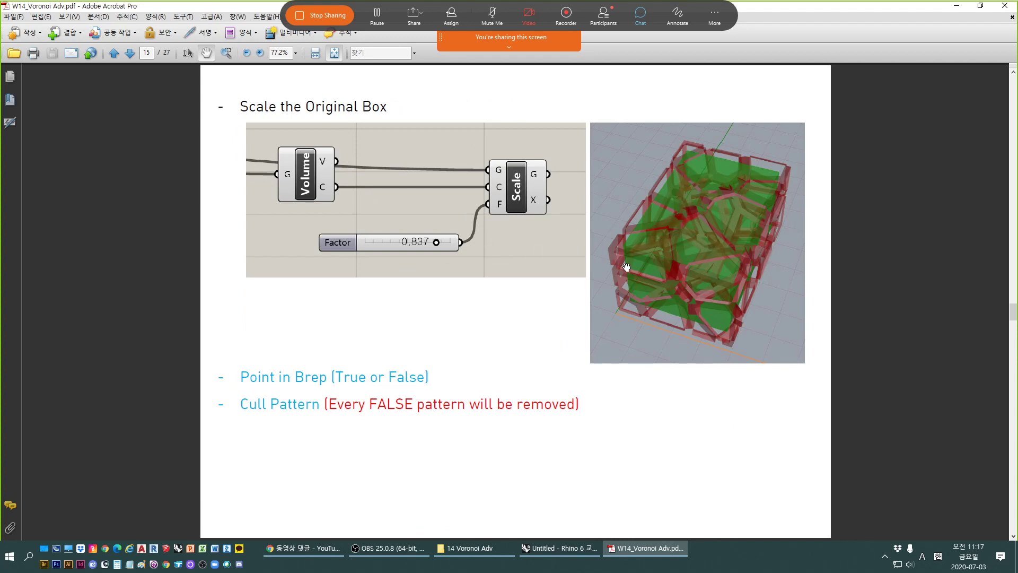
scroll(525, 352, "down", 3)
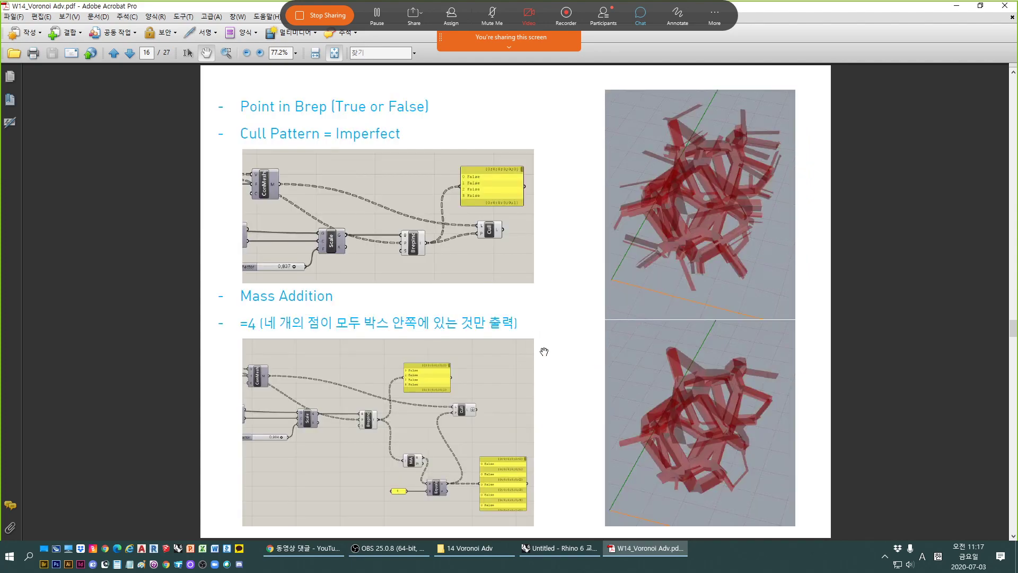
Review the handout pages on Construct Mesh, scaling the original box, Point in Brep culling and Catmull-Clark Subdivision.
scroll(543, 351, "up", 3)
scroll(345, 292, "up", 3)
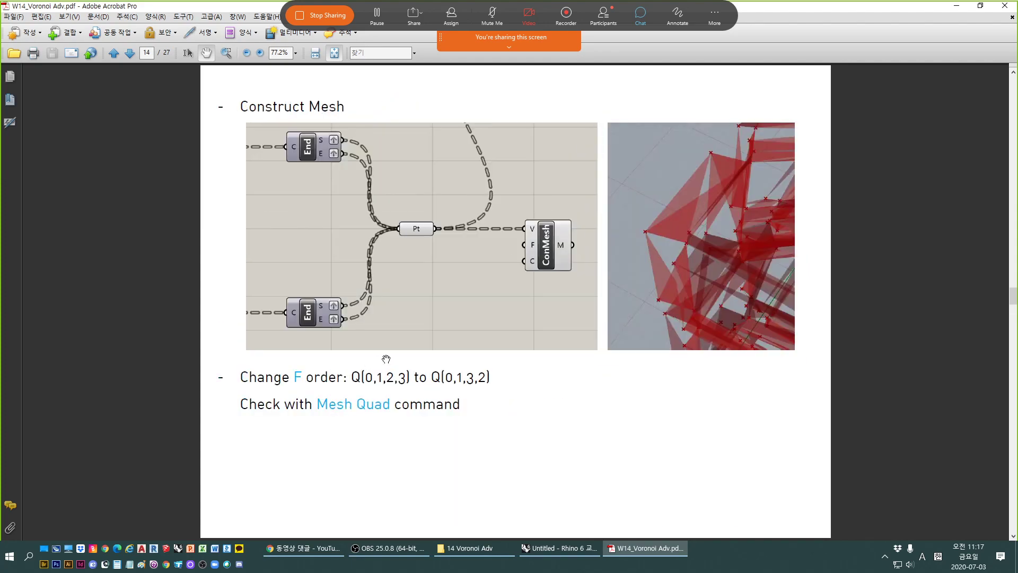
scroll(386, 358, "down", 6)
scroll(461, 354, "down", 3)
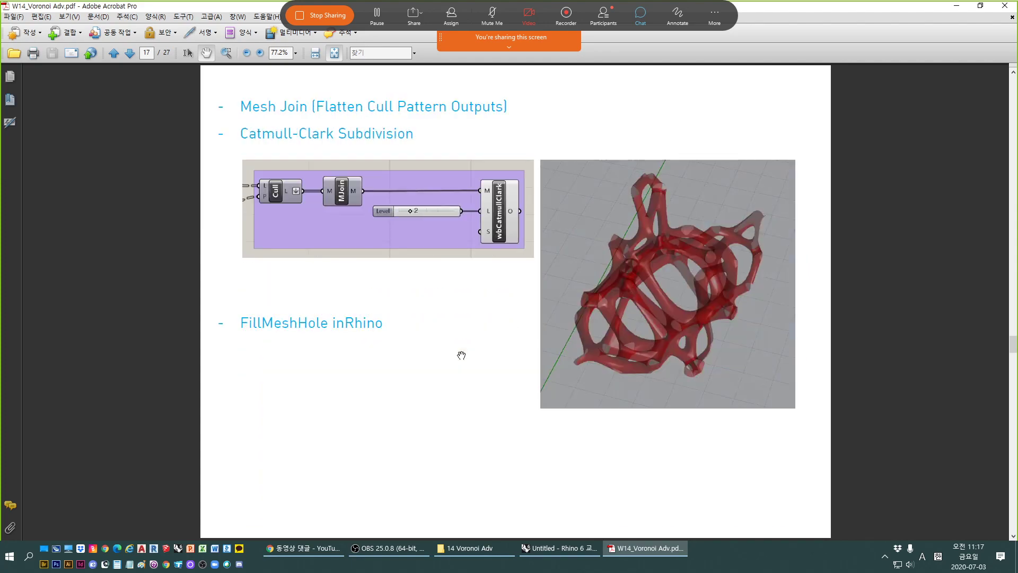
scroll(461, 355, "up", 3)
scroll(461, 355, "up", 3)
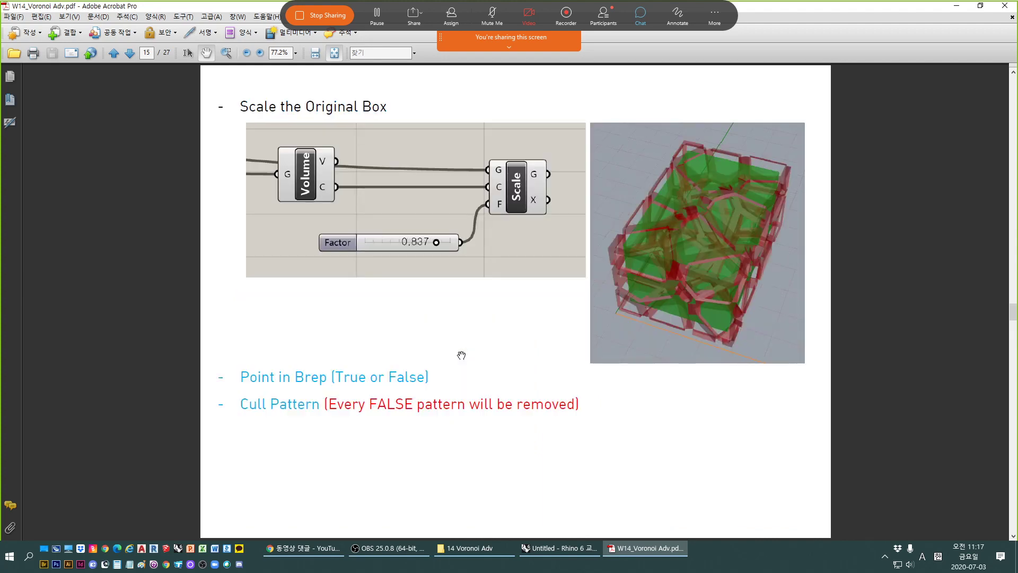
scroll(462, 355, "down", 3)
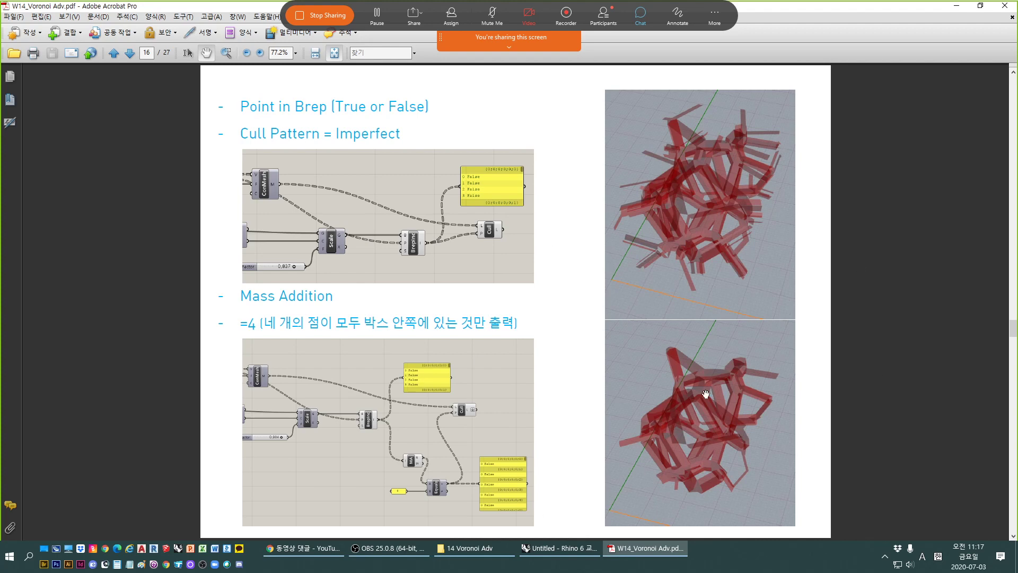
scroll(783, 391, "up", 3)
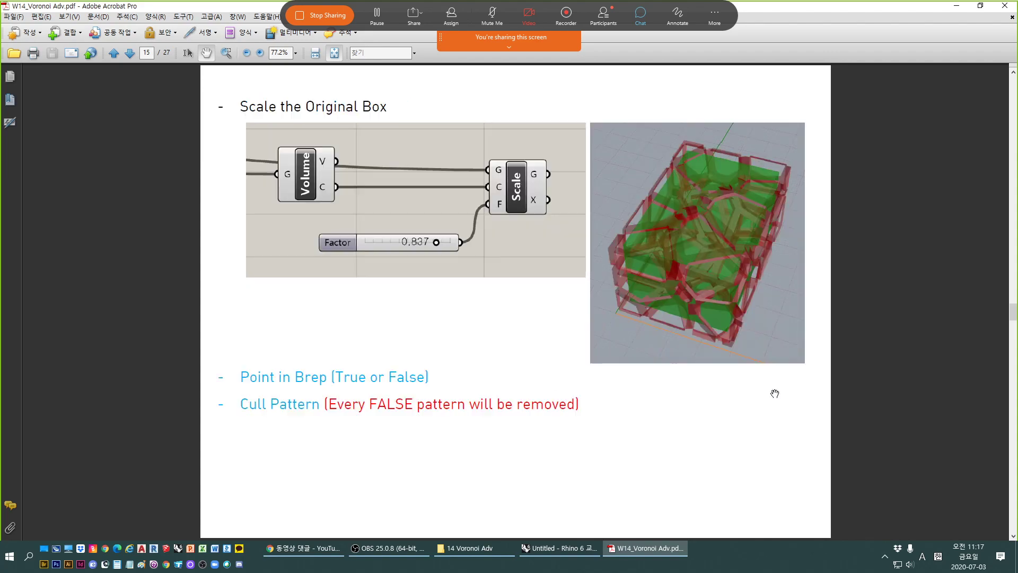
Go back to the box and Populate 3D page and review the Deconstruct Brep, Volume, Scale and Graft pages.
scroll(829, 384, "up", 4)
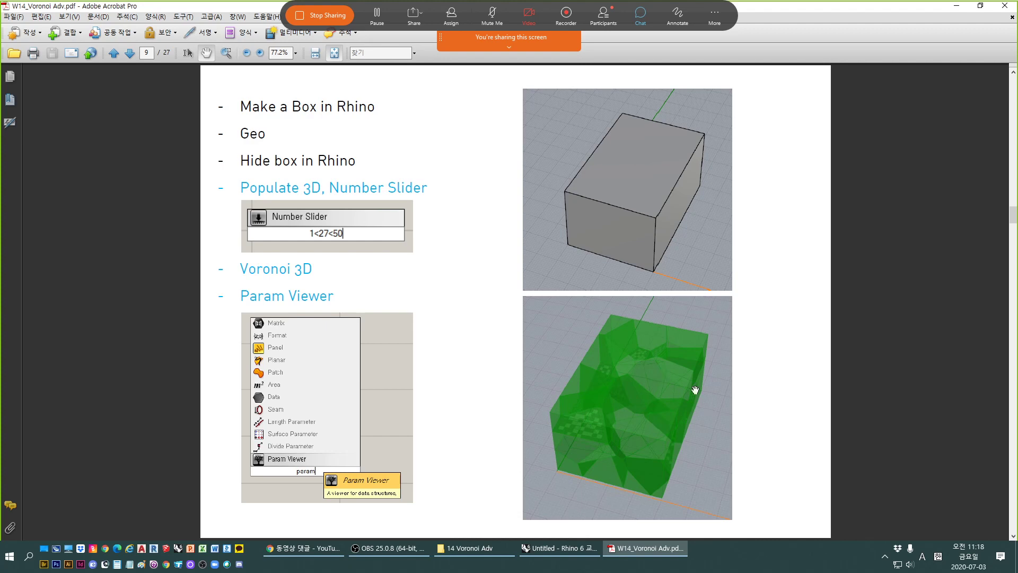
scroll(695, 390, "down", 2)
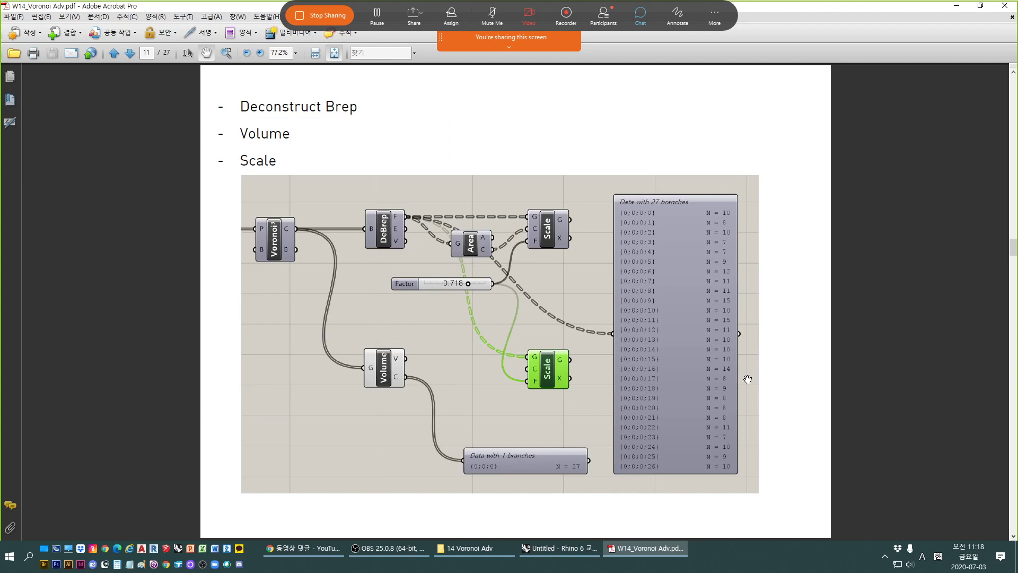
scroll(564, 354, "down", 3)
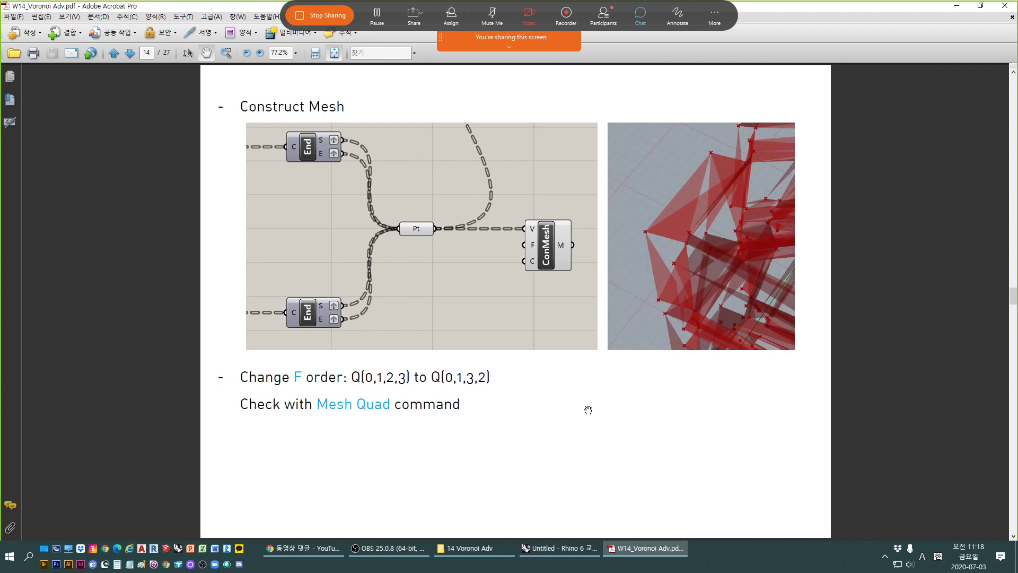
scroll(587, 409, "up", 3)
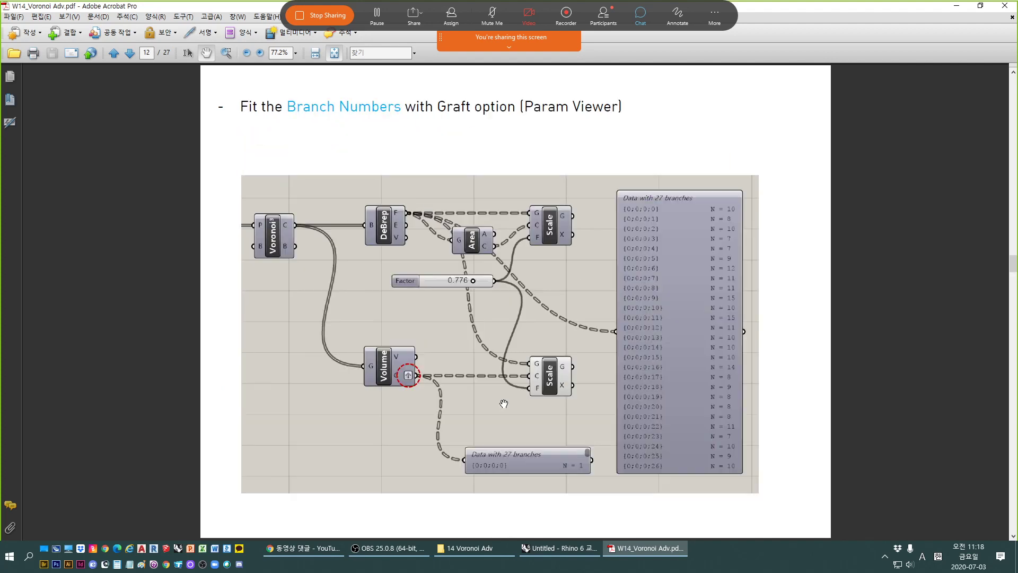
scroll(478, 398, "up", 3)
scroll(558, 315, "down", 1)
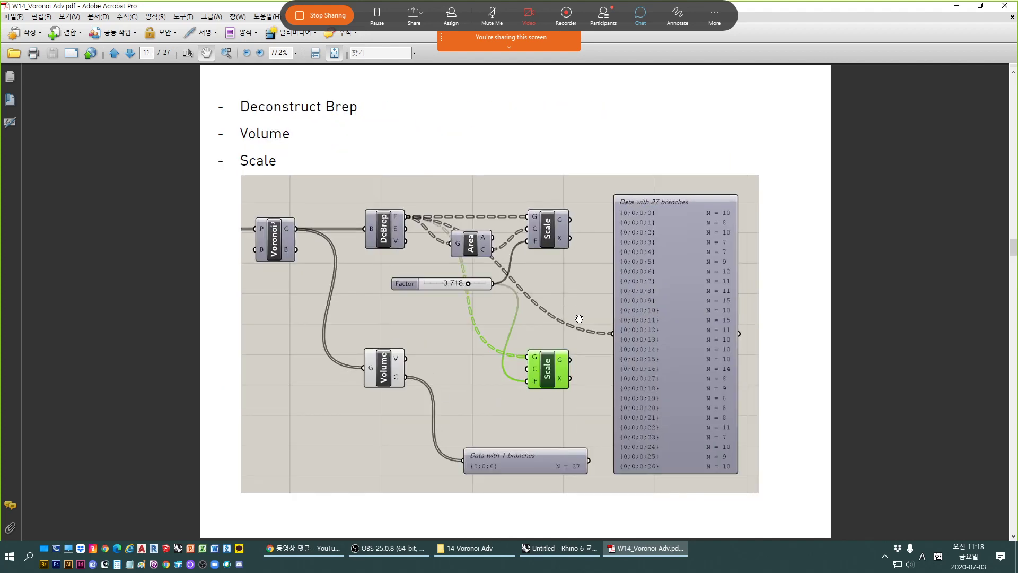
Compare the handout's Deconstruct Brep, Volume and Scale page with the neighbouring Area scaling and Graft branch-matching pages.
scroll(558, 370, "up", 1)
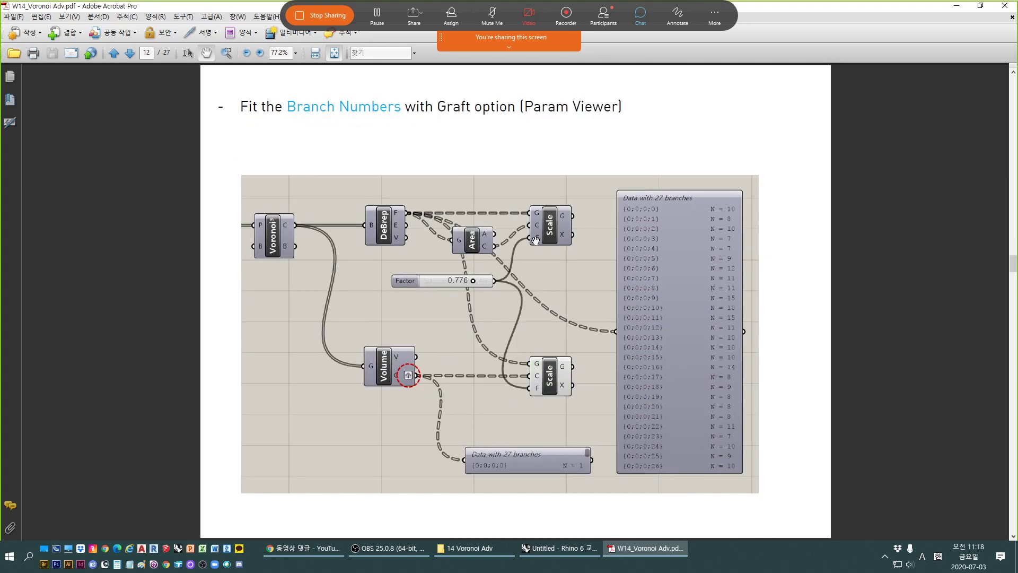
scroll(504, 254, "down", 1)
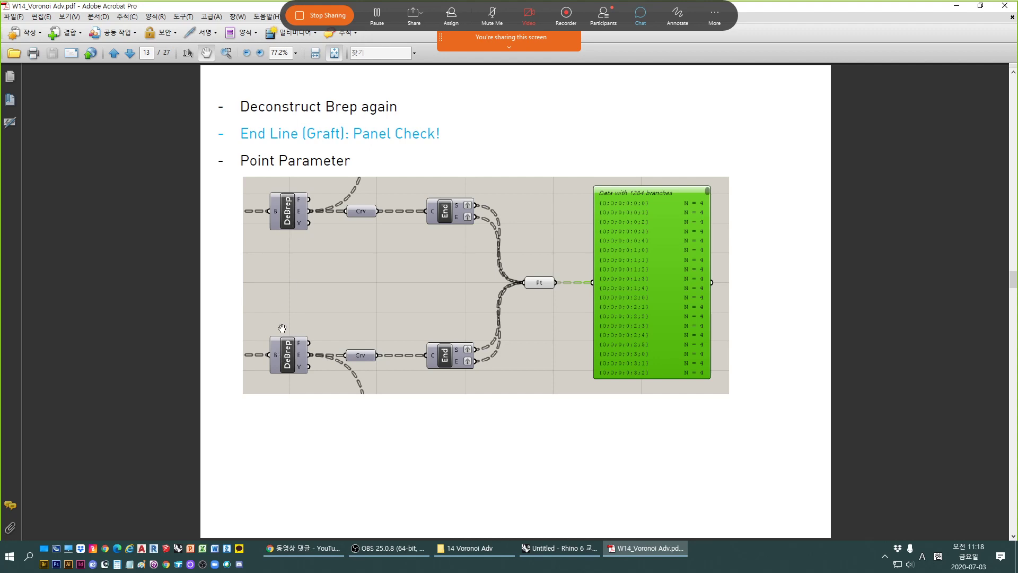
scroll(505, 362, "up", 1)
scroll(505, 362, "down", 1)
scroll(505, 362, "up", 1)
scroll(505, 362, "up", 1)
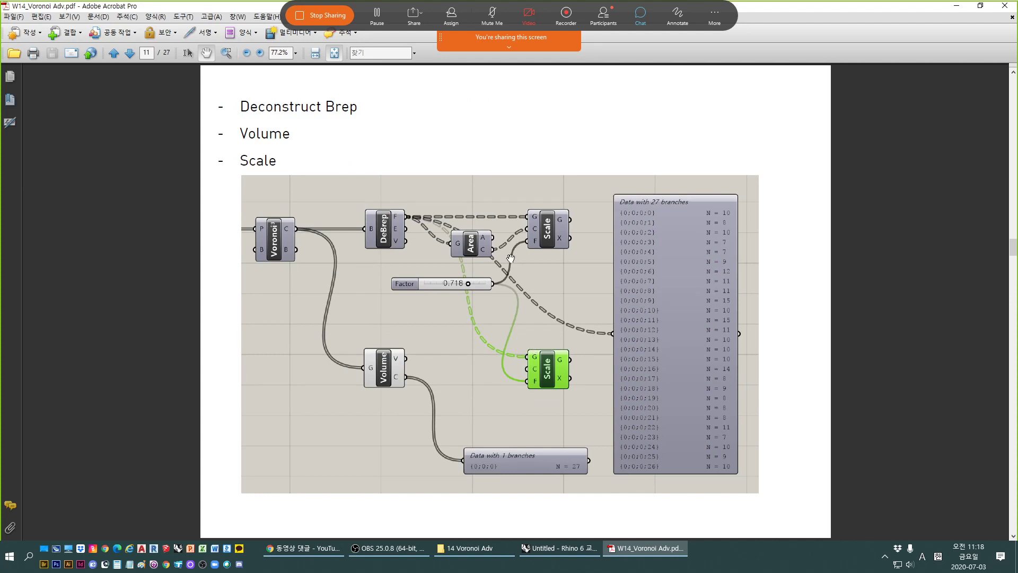
scroll(511, 258, "up", 1)
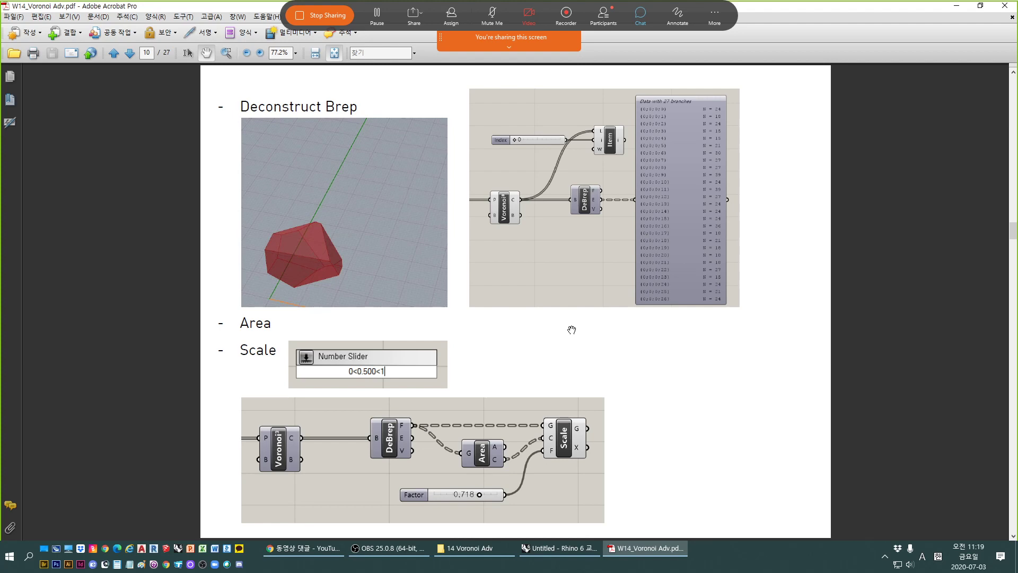
scroll(575, 328, "down", 2)
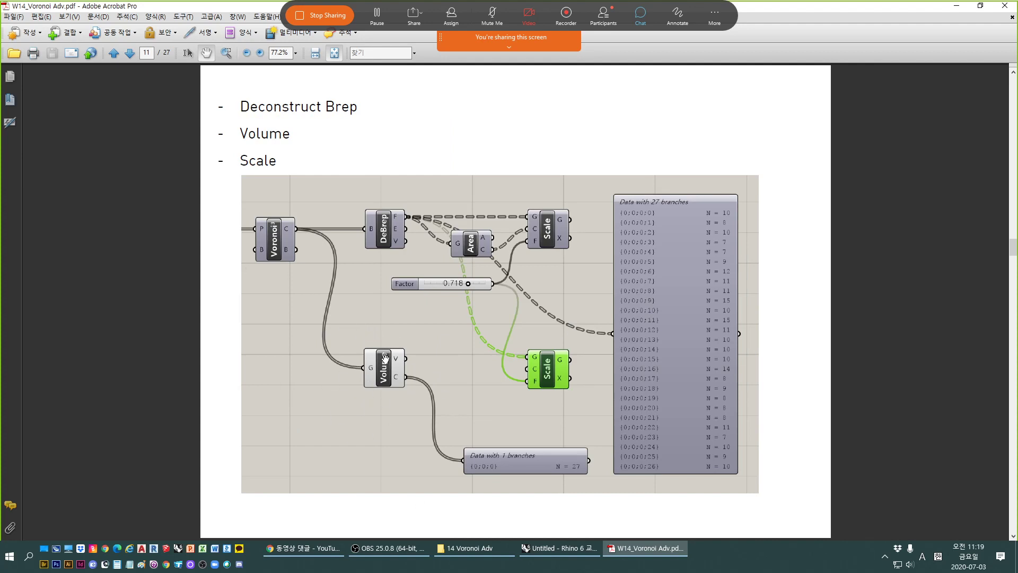
Review the handout's Graft branch matching, second Deconstruct Brep and End Line point steps through to the Construct Mesh page.
scroll(385, 359, "down", 1)
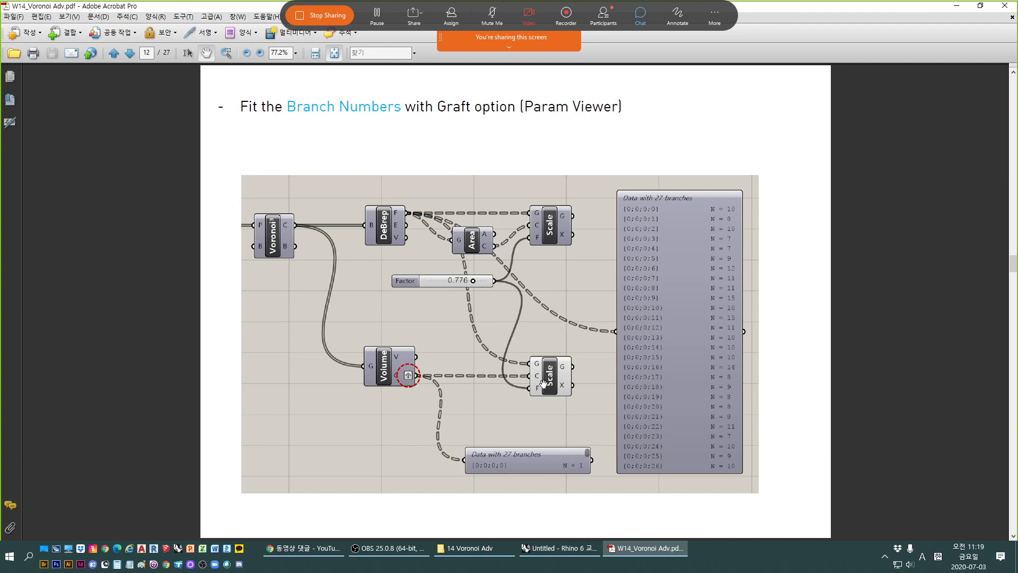
scroll(541, 383, "down", 1)
scroll(494, 396, "up", 1)
scroll(494, 396, "down", 2)
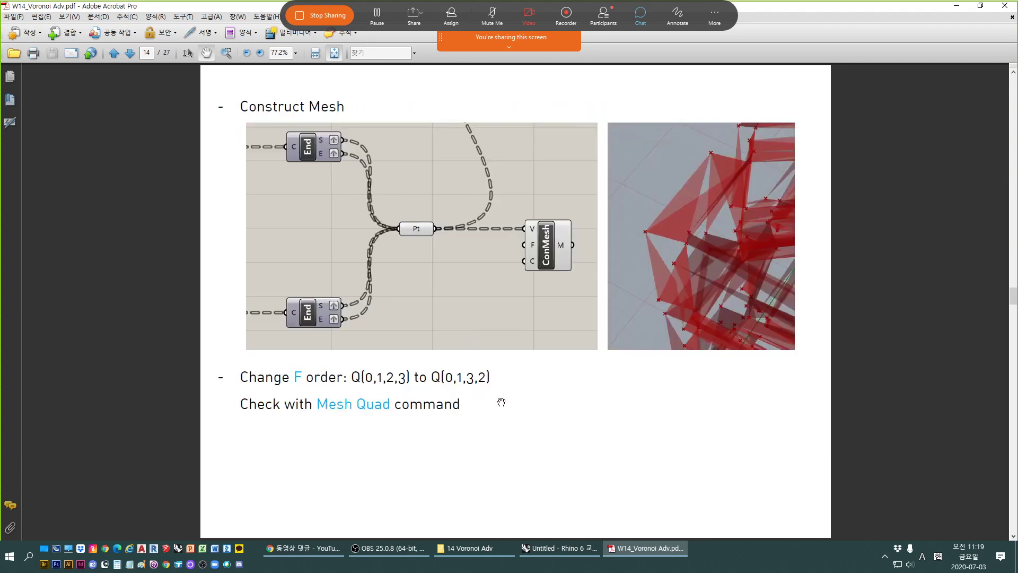
scroll(505, 400, "up", 4)
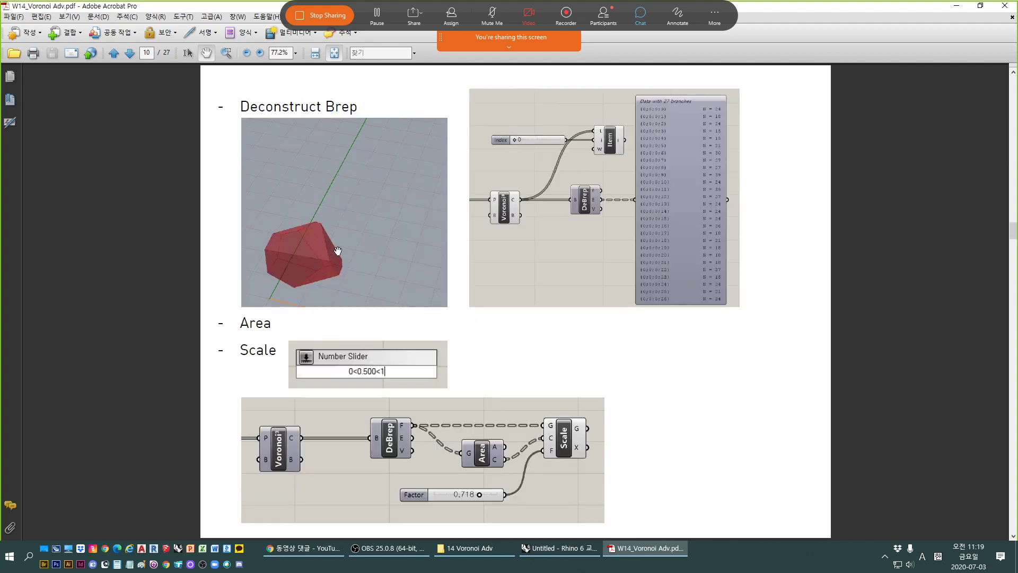
scroll(365, 278, "down", 2)
scroll(368, 285, "down", 1)
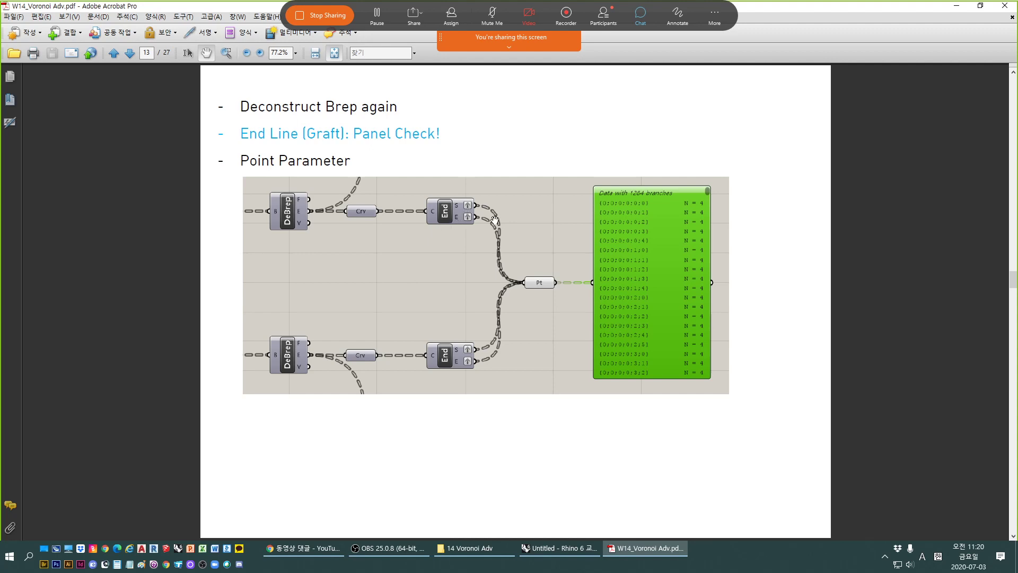
scroll(495, 219, "down", 1)
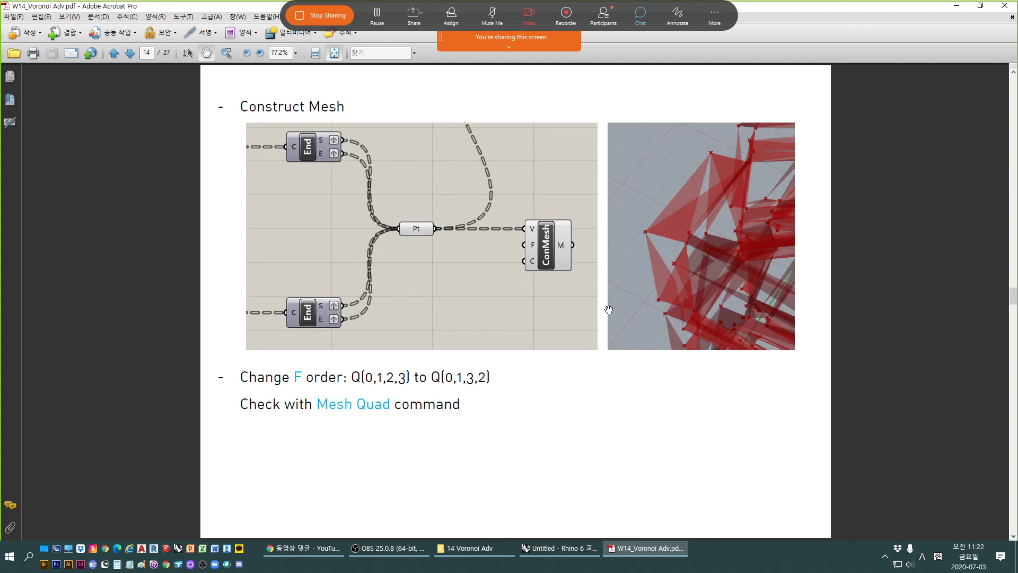
Read the handout pages on scaling the original box, culling with Point in Brep and Mass Addition, and Catmull-Clark Subdivision.
scroll(609, 310, "down", 1)
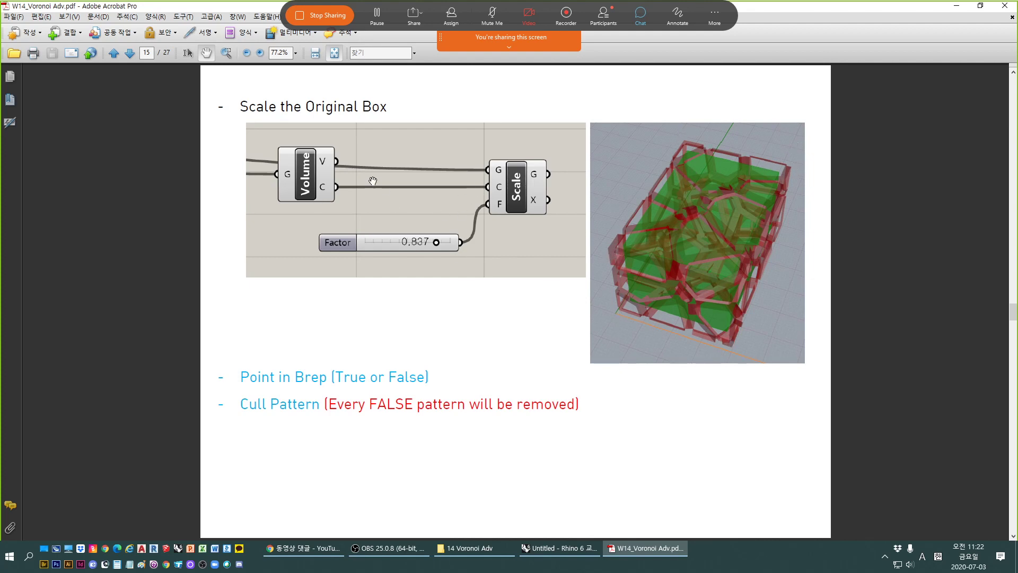
scroll(636, 279, "down", 1)
scroll(635, 279, "up", 1)
scroll(708, 211, "down", 1)
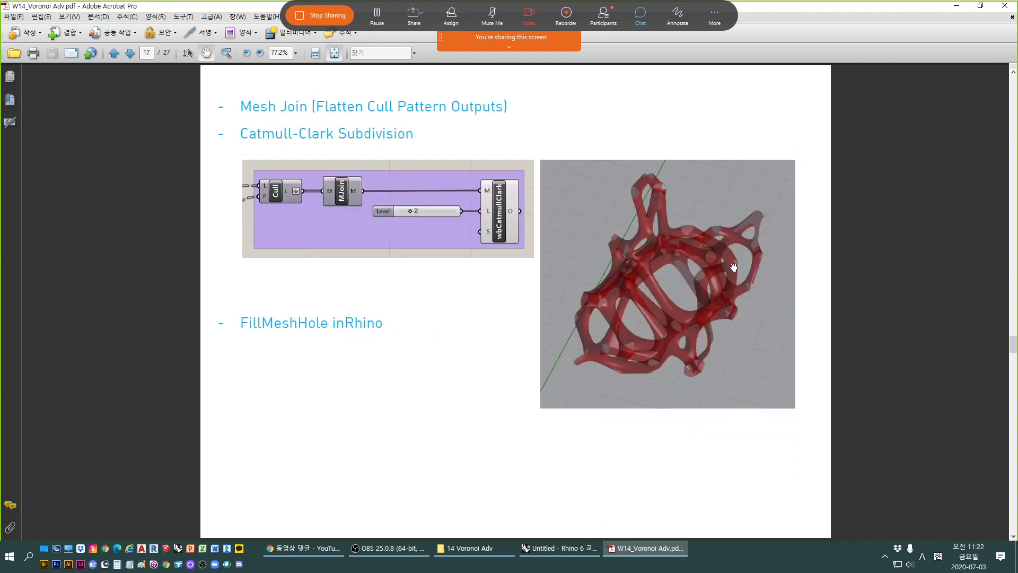
scroll(737, 265, "down", 2)
scroll(708, 272, "up", 2)
scroll(714, 272, "down", 2)
scroll(743, 267, "down", 2)
scroll(786, 254, "up", 2)
scroll(678, 232, "up", 2)
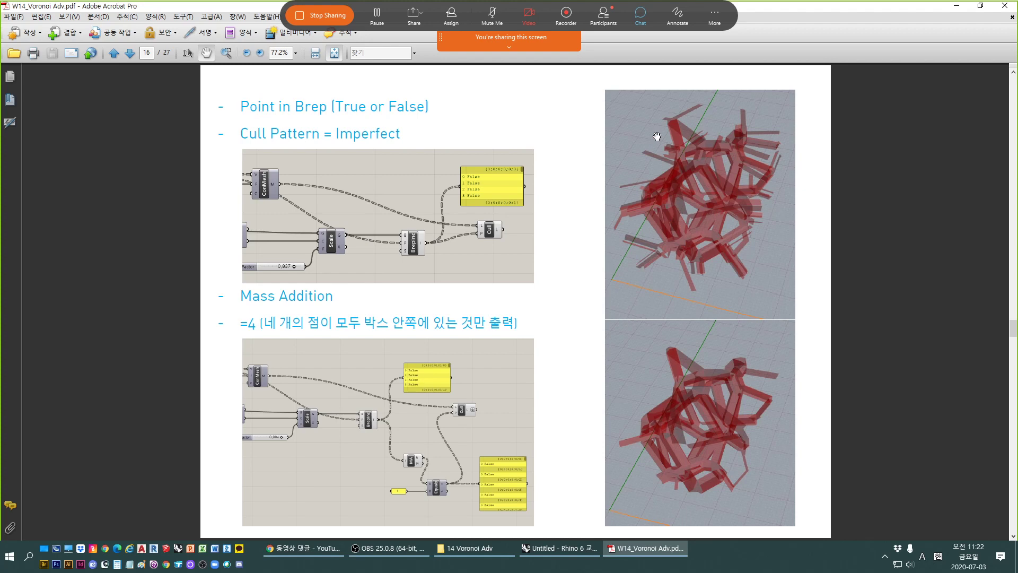
scroll(610, 205, "down", 2)
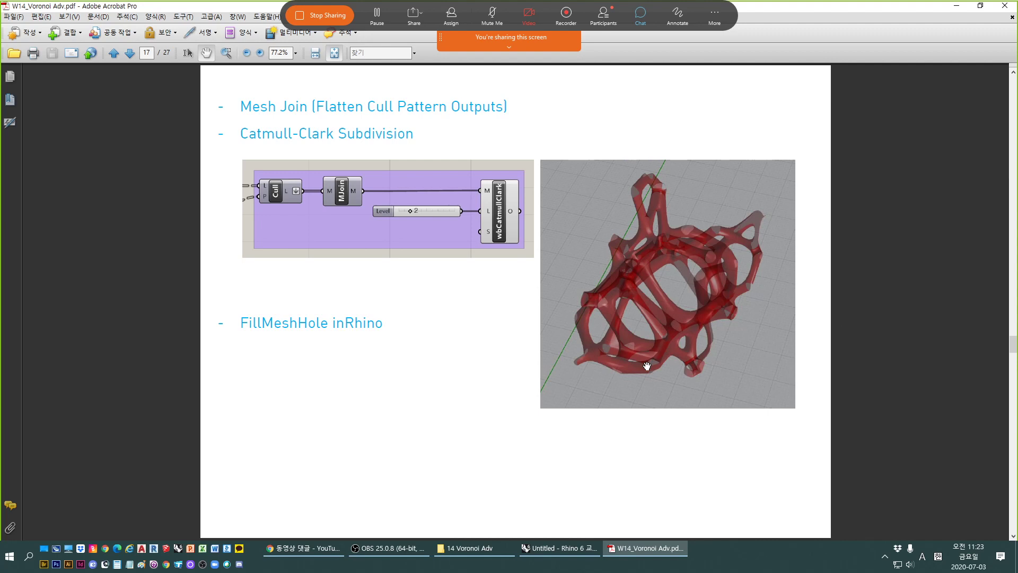
View the complete Construct Mesh definition on page 18, then return to the box, Populate 3D and first Deconstruct Brep pages.
key("Right")
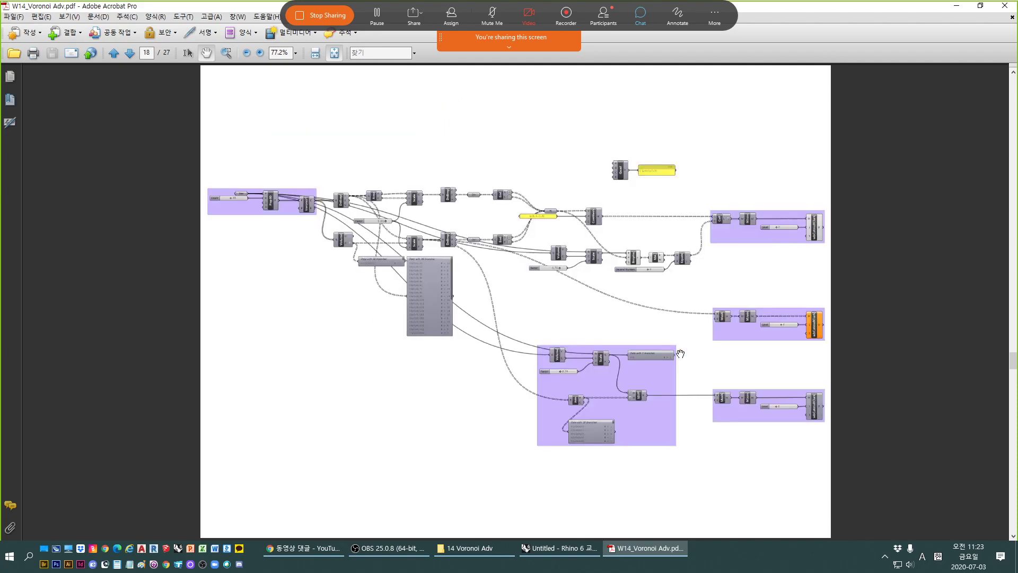
key("Left")
key("Left")
key("Left")
key("Left")
key("Left")
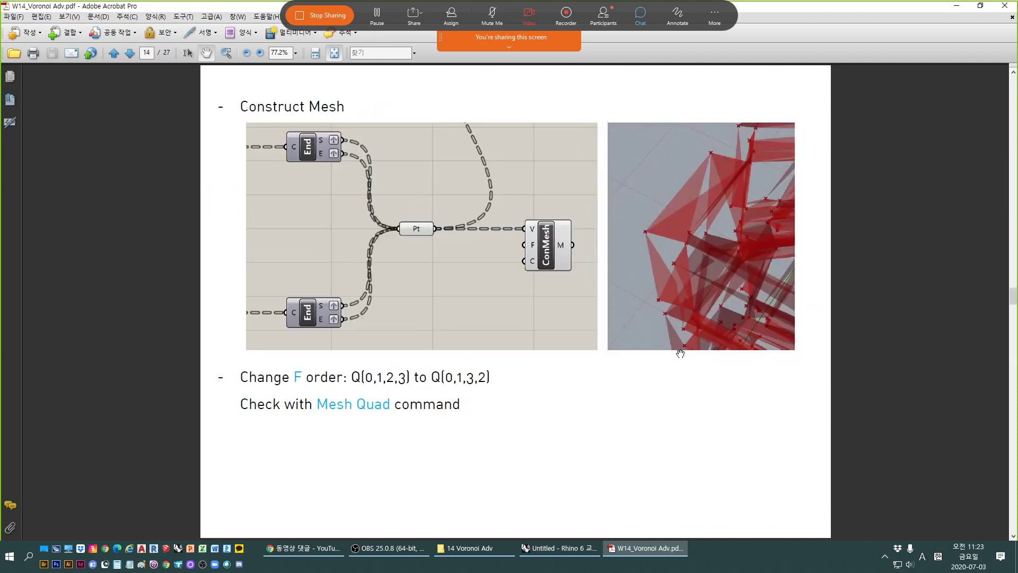
key("Left")
key("Left")
key("Left")
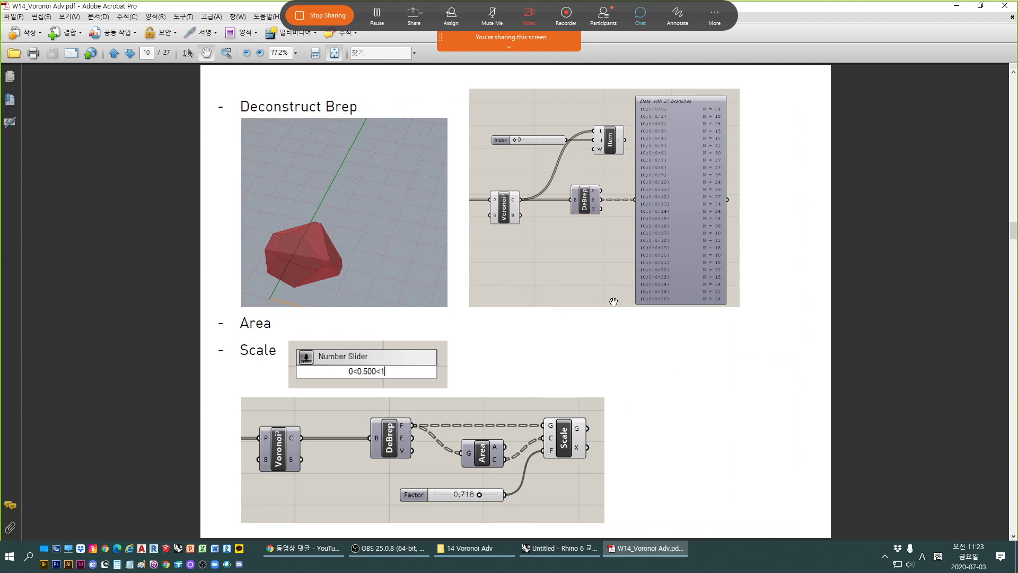
key("Left")
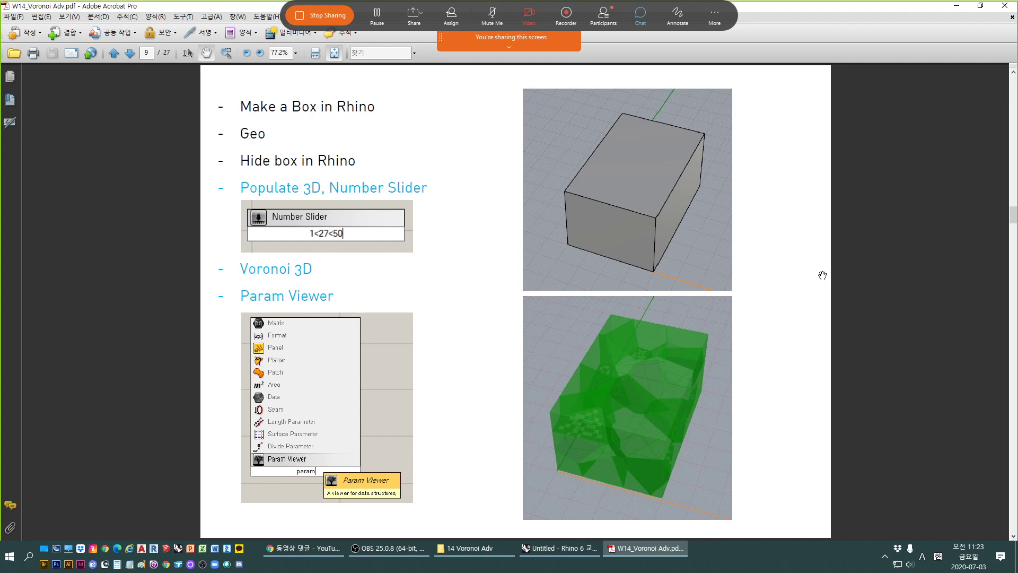
key("Right")
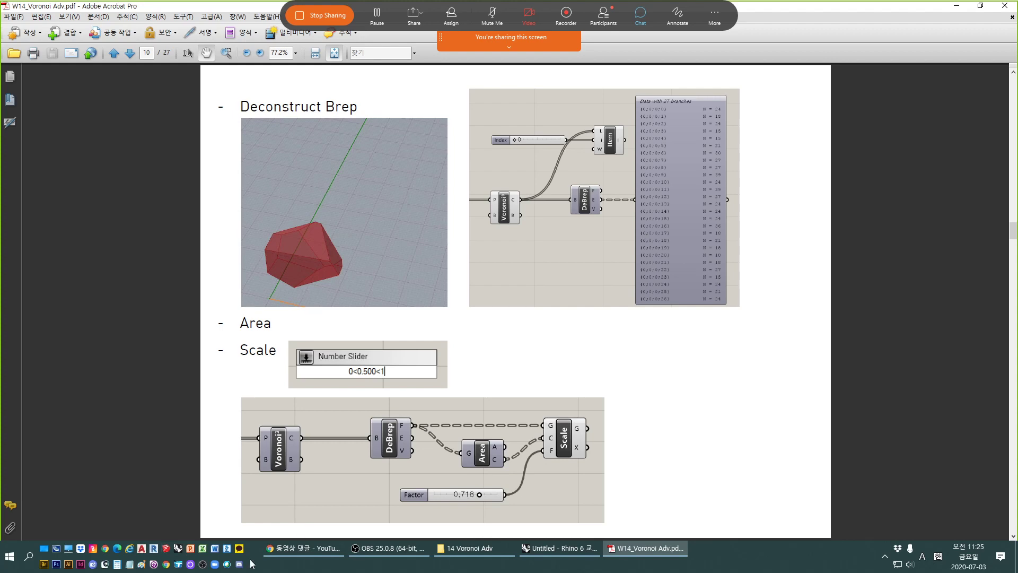
Minimize the handout and Grasshopper windows and open the Gachon University (가천대학교) website from its desktop shortcut.
mouse_move(287, 553)
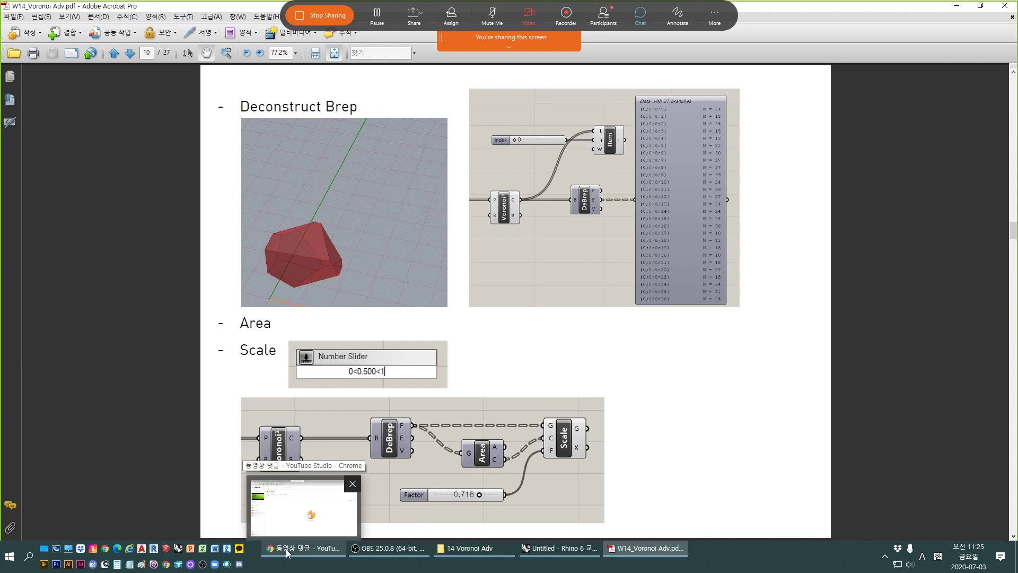
left_click(965, 8)
left_click(957, 8)
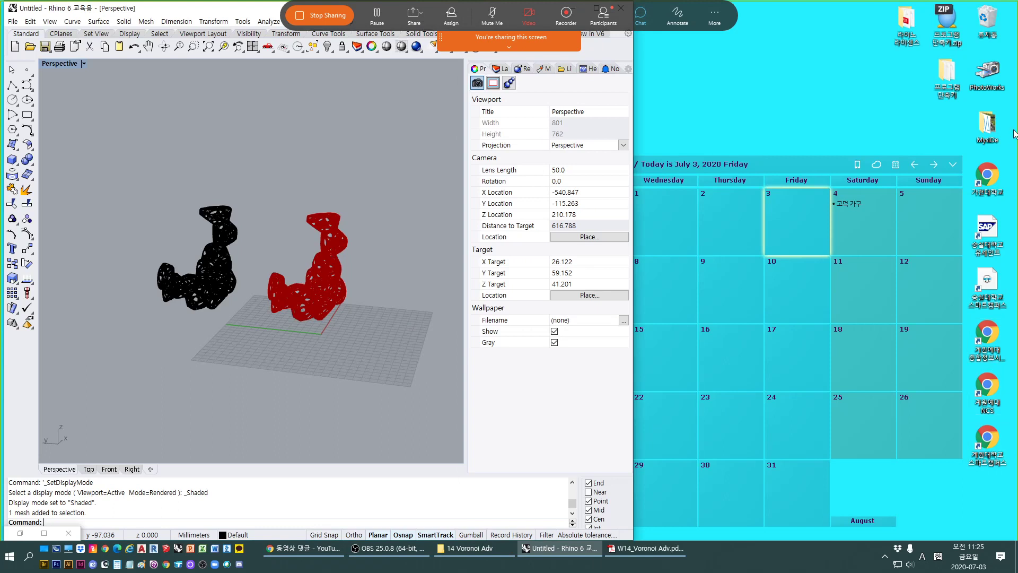
double_click(987, 174)
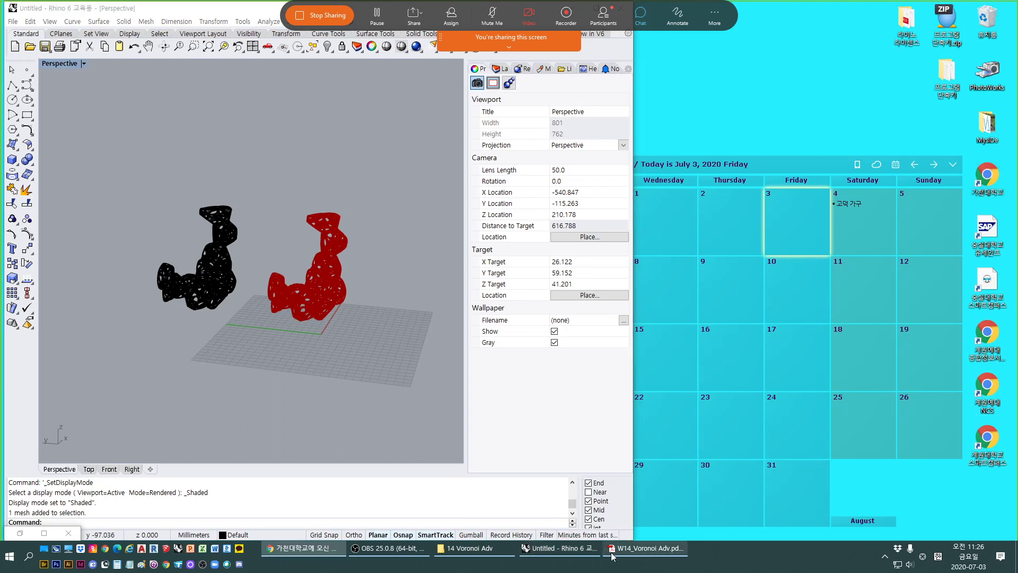
Bring the minimized Grasshopper window with the Example 3D Adv2 definition back to full-screen size.
left_click(34, 524)
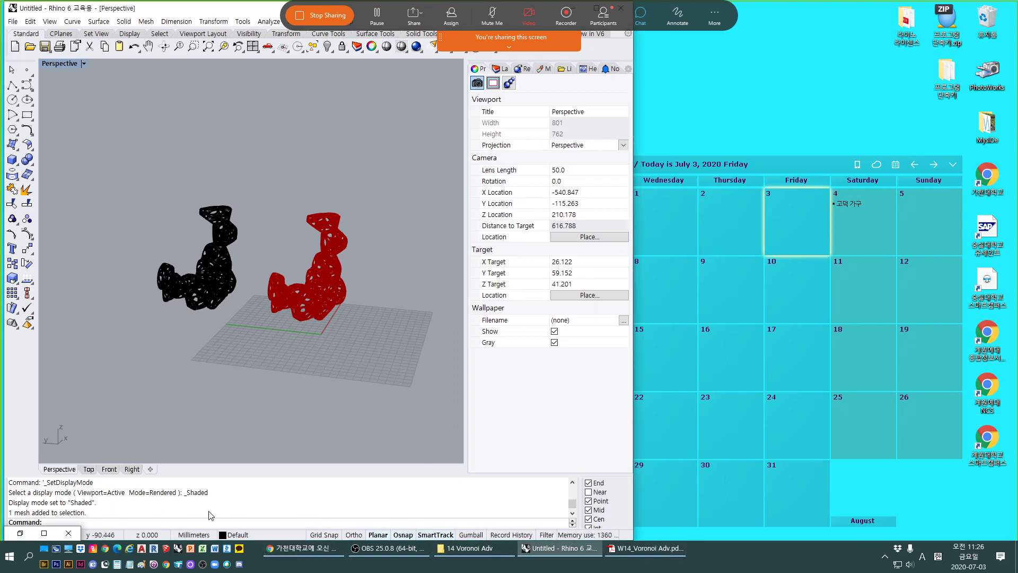
left_click(44, 533)
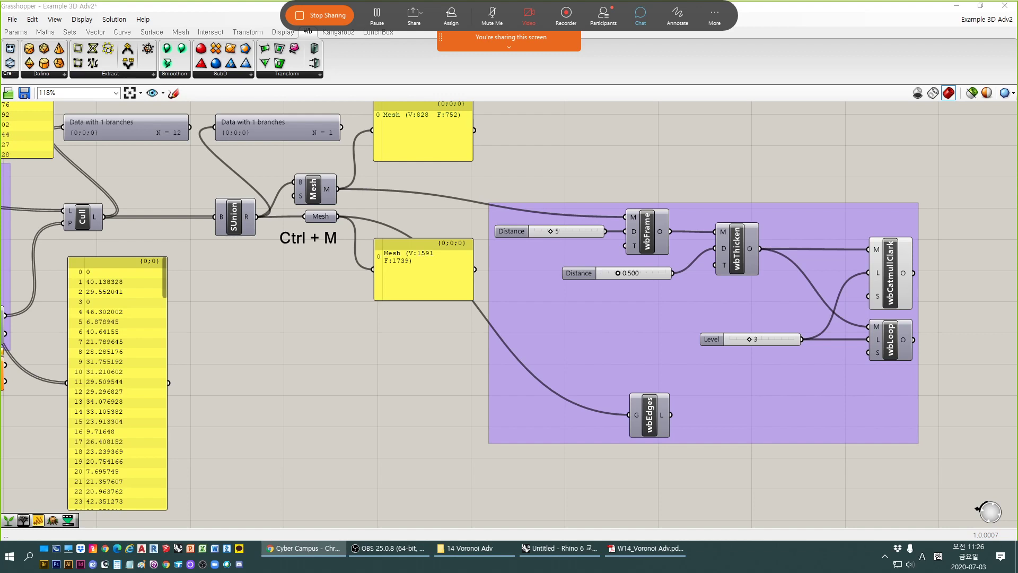
key("Hangul")
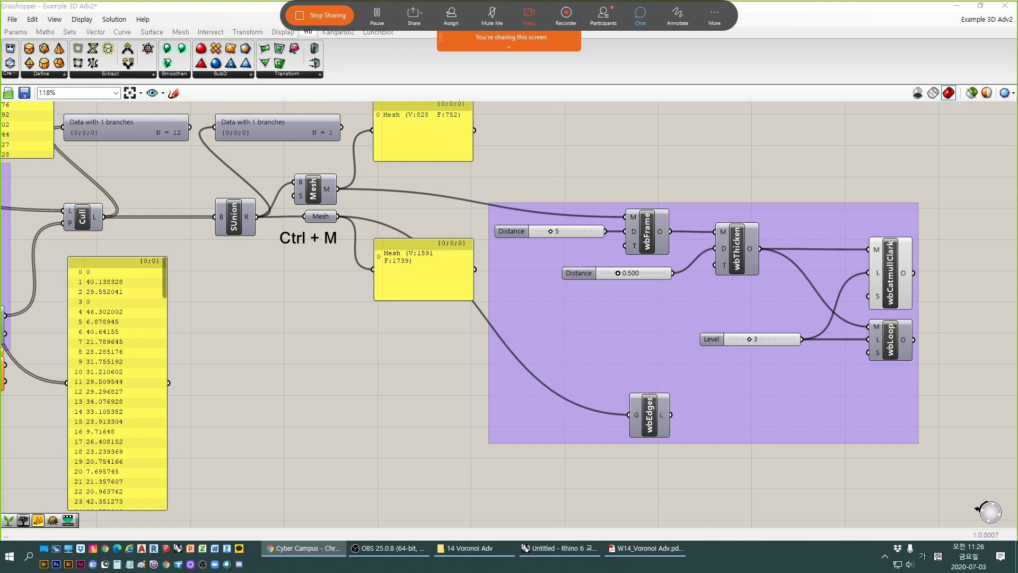